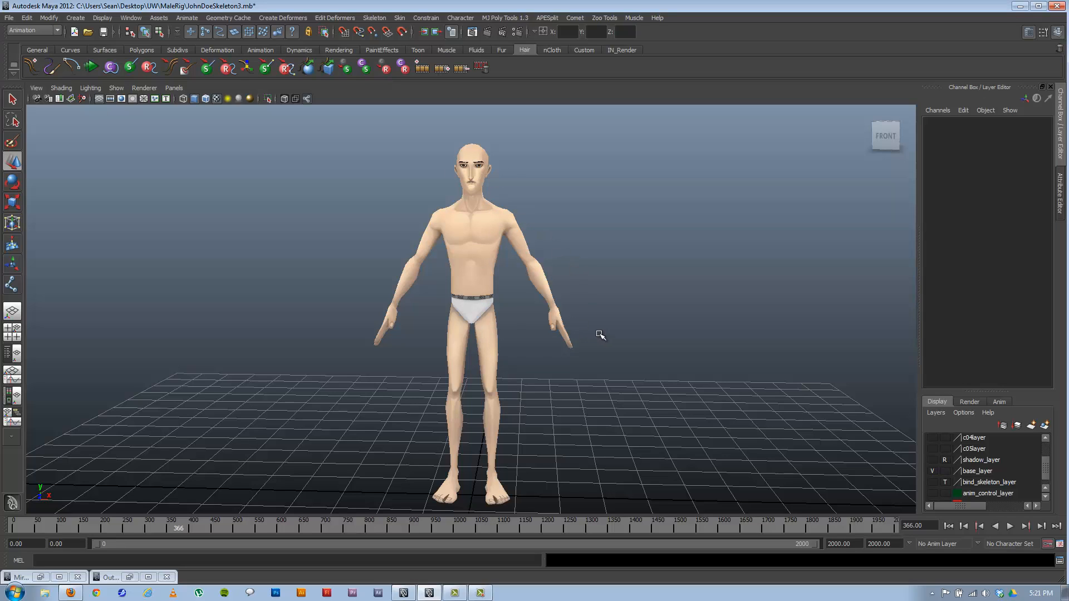
mouse_move(594, 350)
alt+mouse_down()
mouse_move(575, 348)
mouse_move(596, 351)
alt+mouse_up()
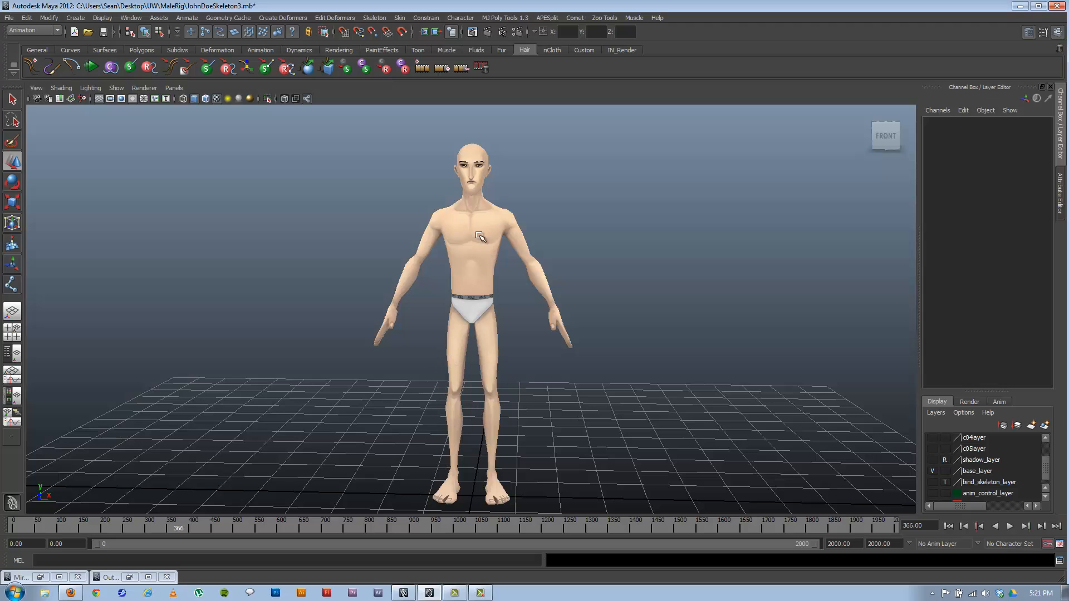
alt+drag(556, 330, 495, 342)
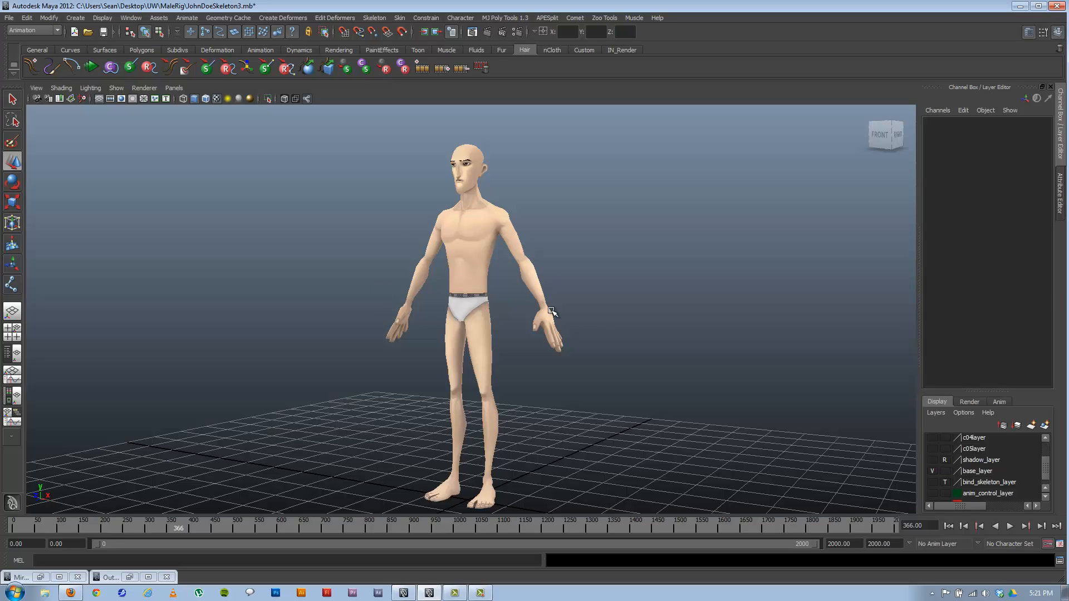
alt+drag(419, 289, 450, 289)
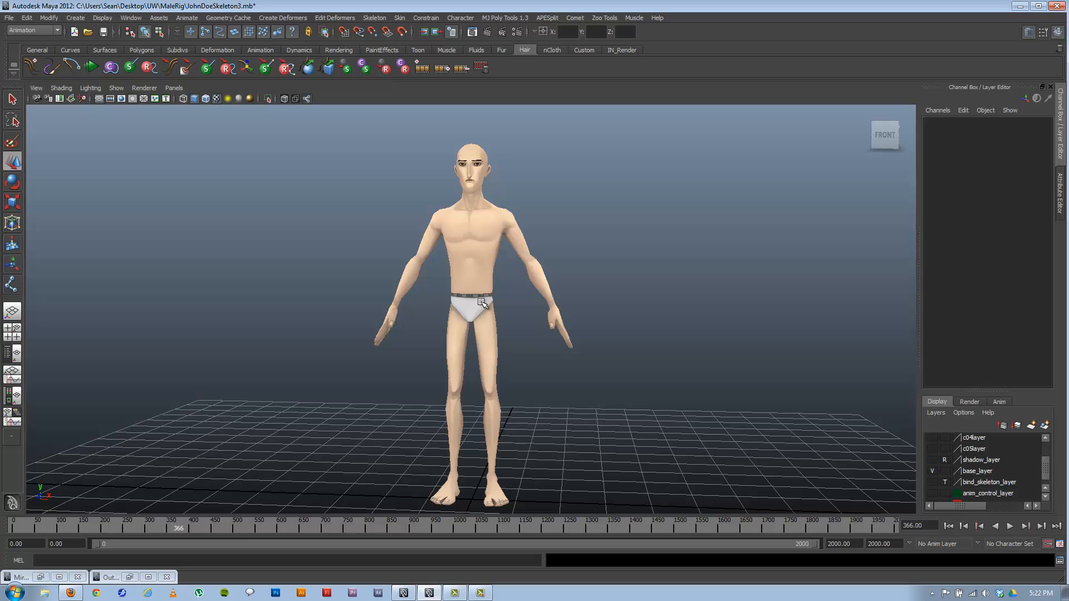
alt+drag(576, 401, 559, 415)
- Maximize the side view on the character's legs and turn on X-Ray Joints shading
key(space)
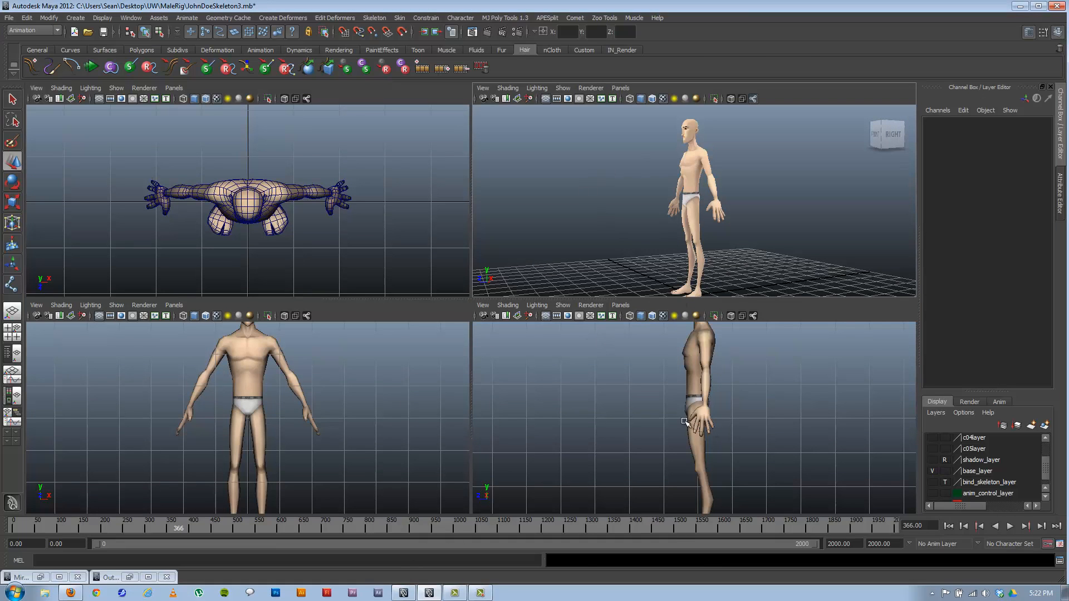
key(space)
mouse_move(426, 355)
alt+middle_down()
mouse_move(443, 350)
mouse_move(470, 299)
alt+middle_up()
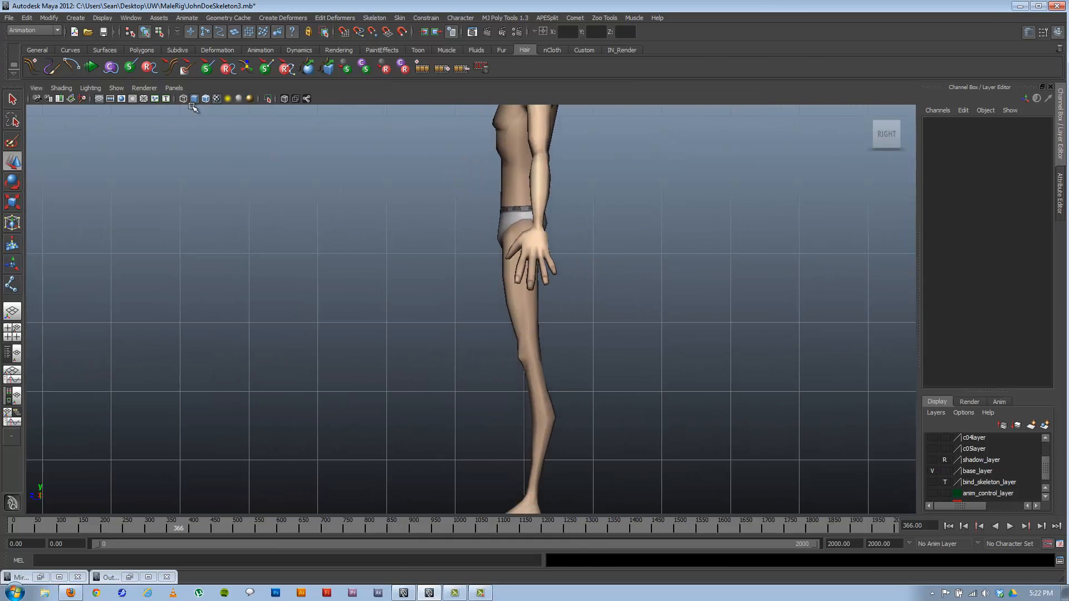
click(56, 86)
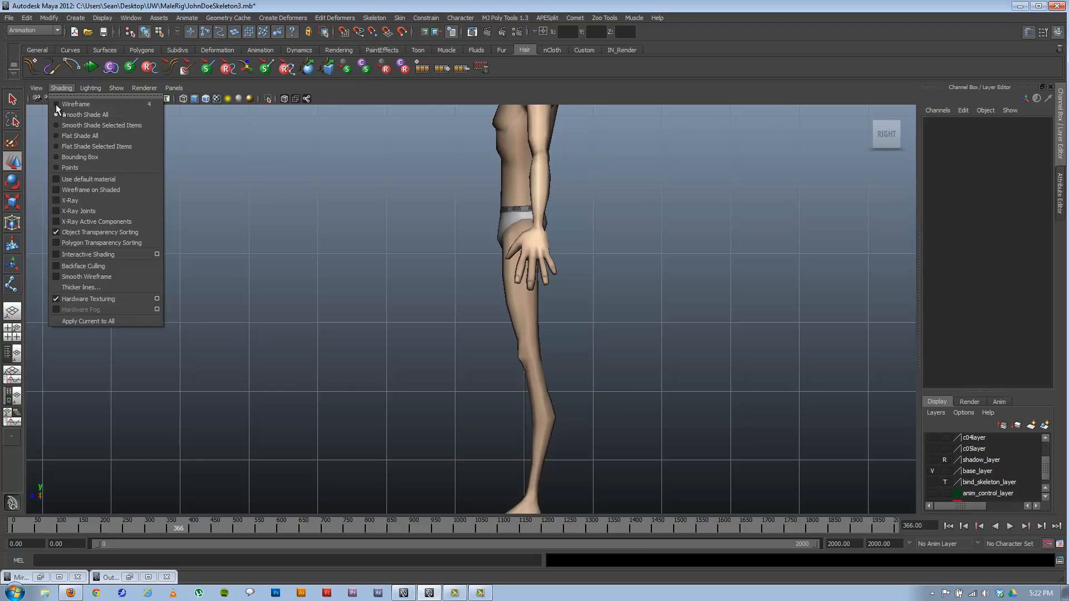
click(75, 211)
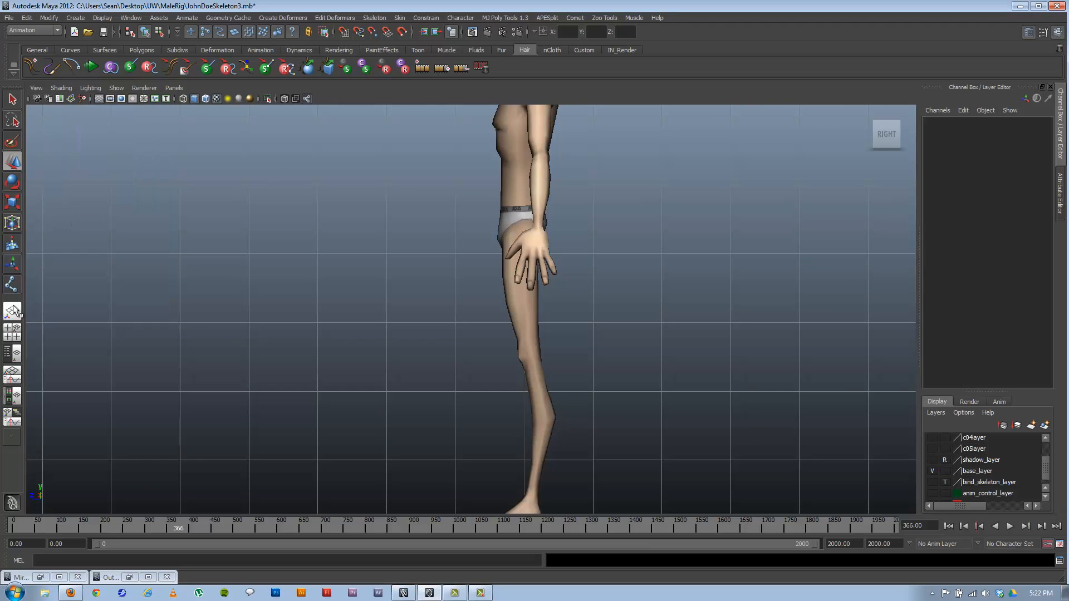
click(12, 284)
alt+middle_drag(459, 252, 553, 243)
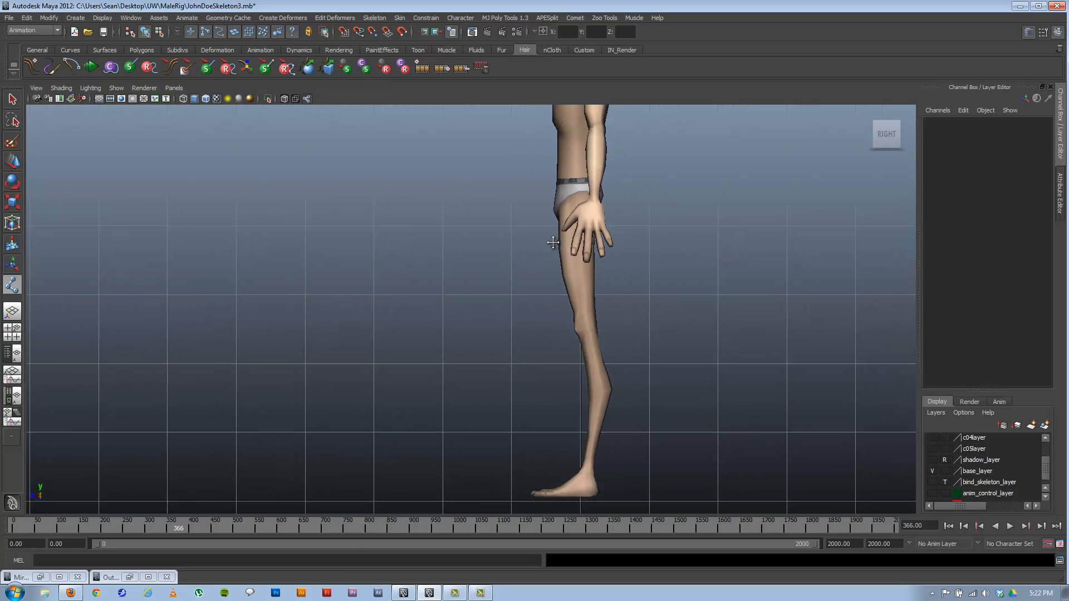
click(579, 196)
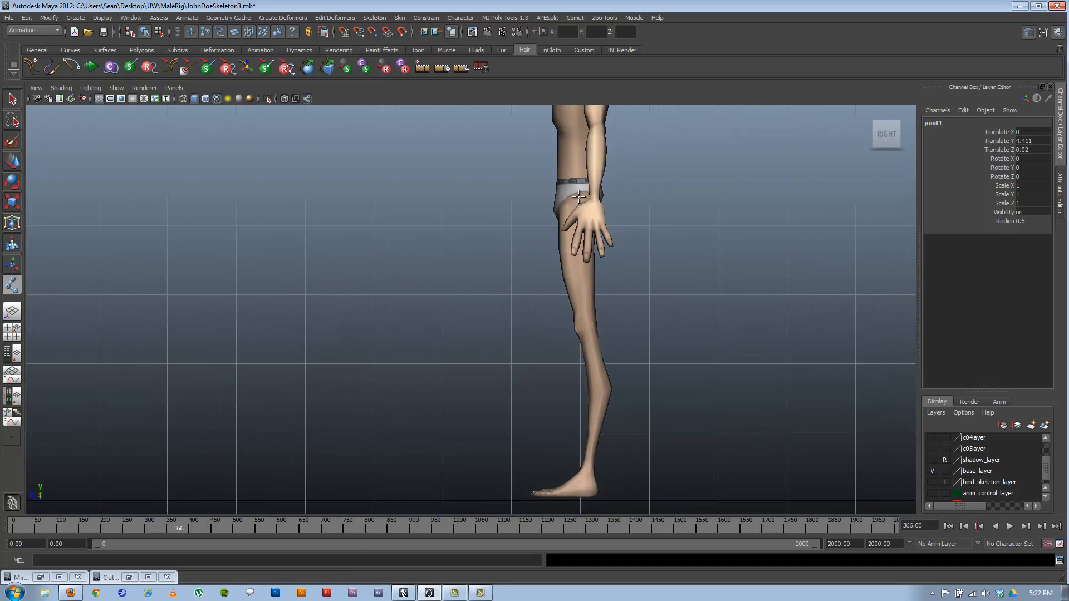
click(578, 327)
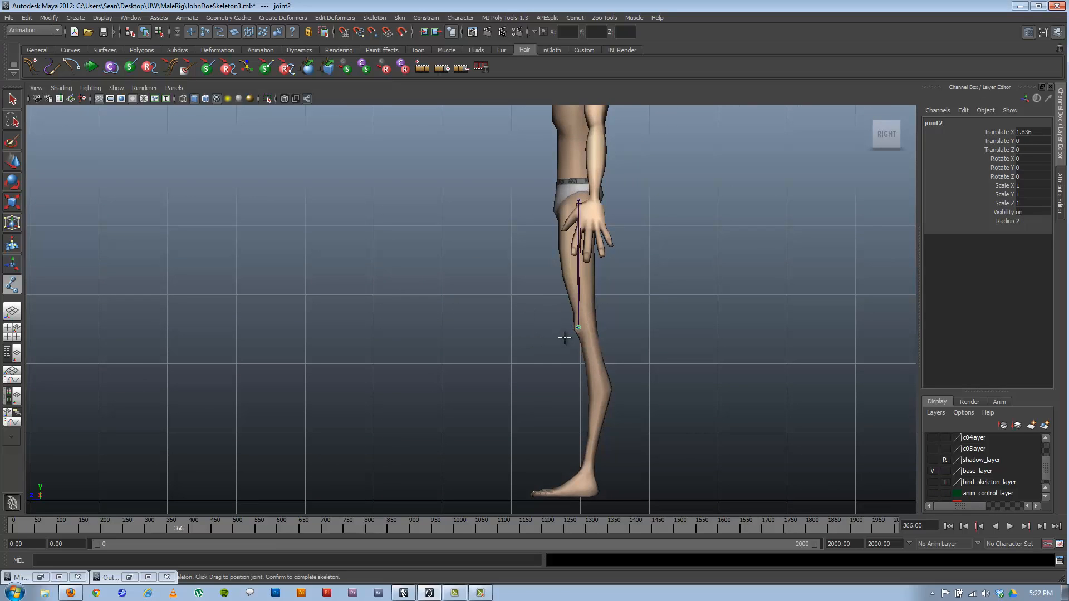
key(ctrl+z)
key(ctrl+z)
- Draw a leg chain with the Joint Tool: hip at about Y 4.31, Z 0.05, plus knee, ankle, ball of the foot and toe tip
click(17, 286)
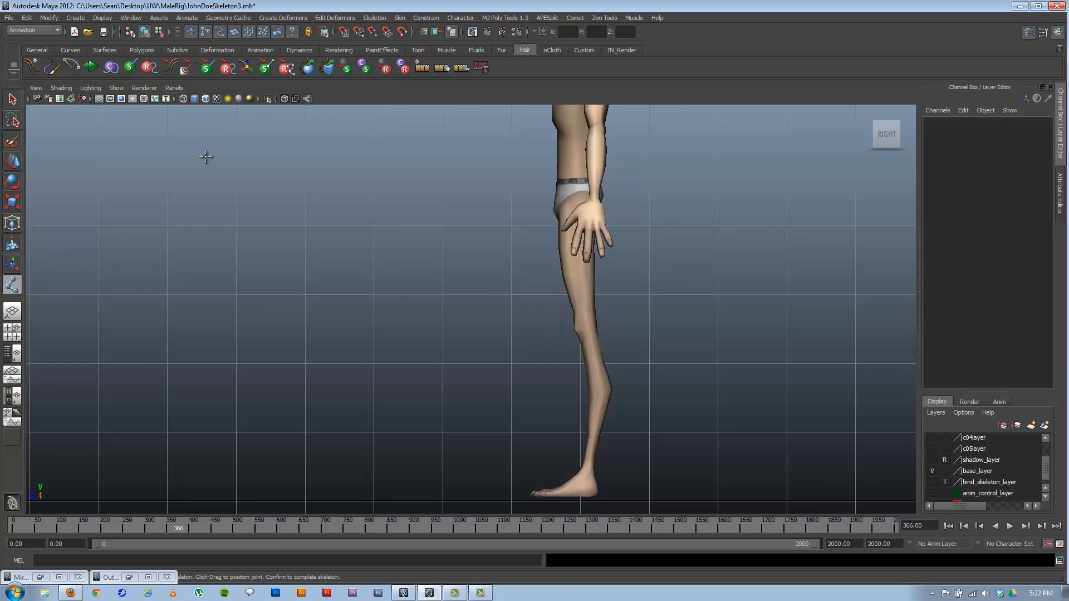
click(375, 18)
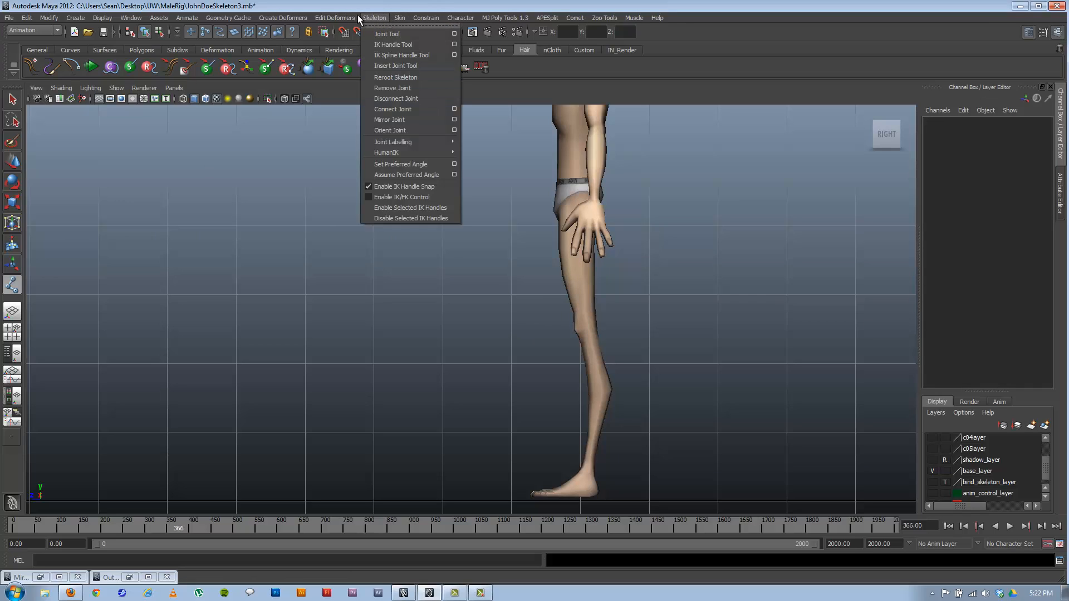
click(381, 21)
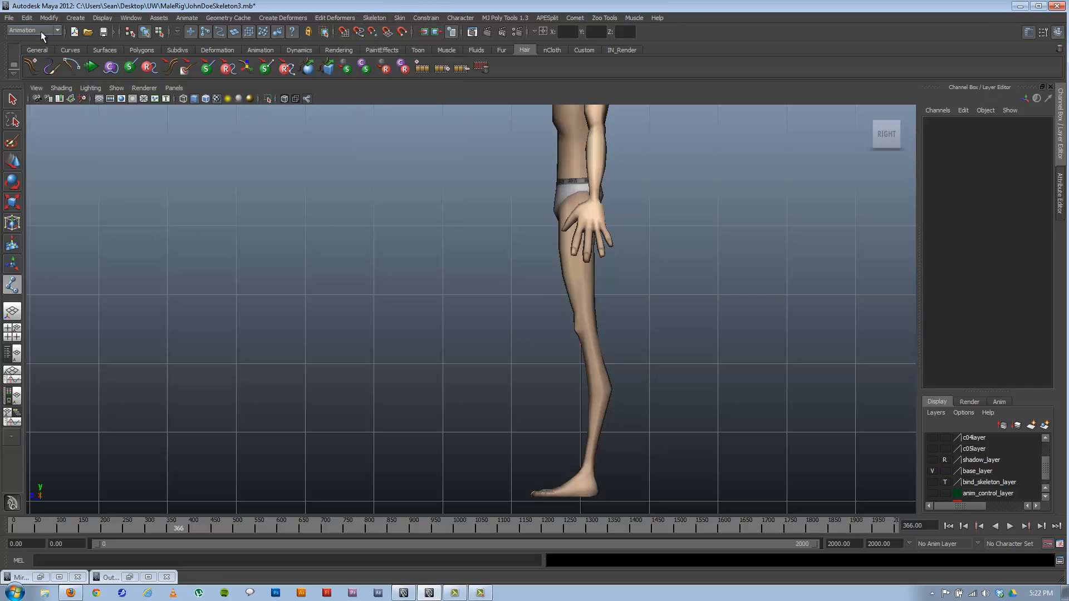
click(374, 18)
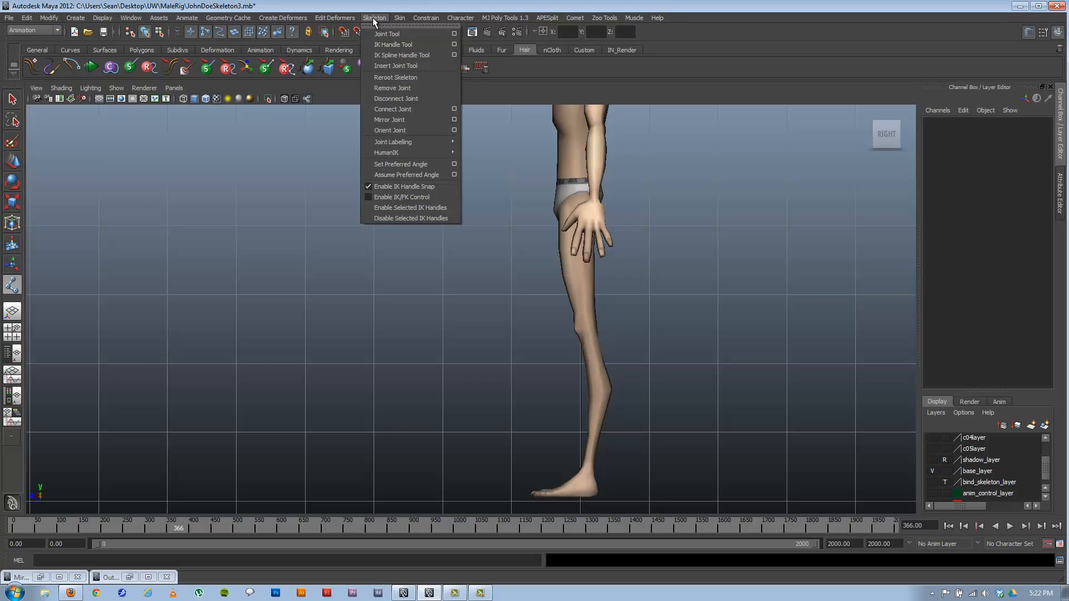
click(385, 34)
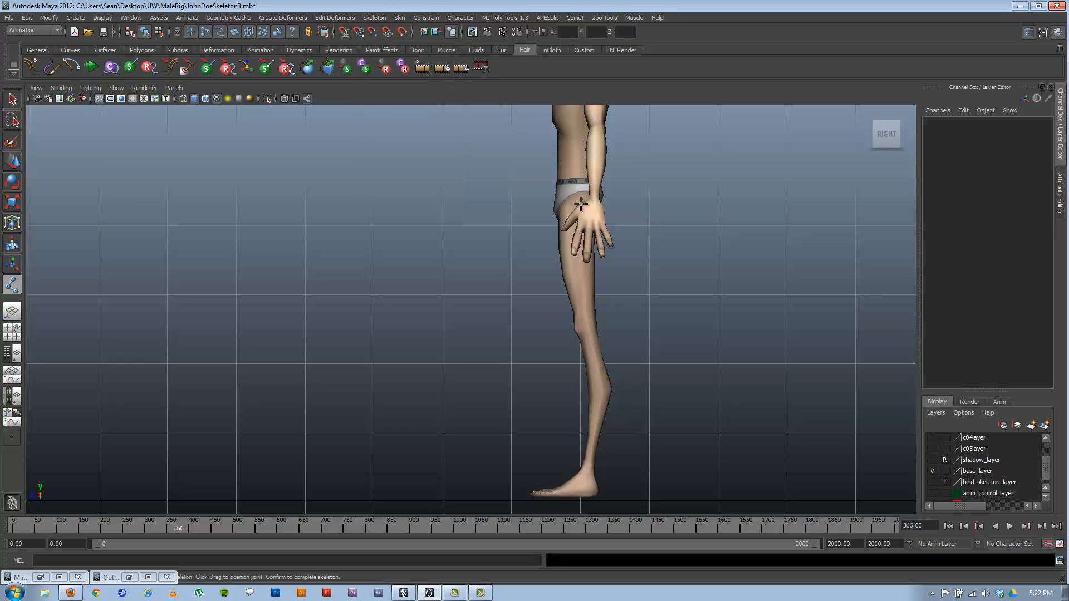
click(577, 202)
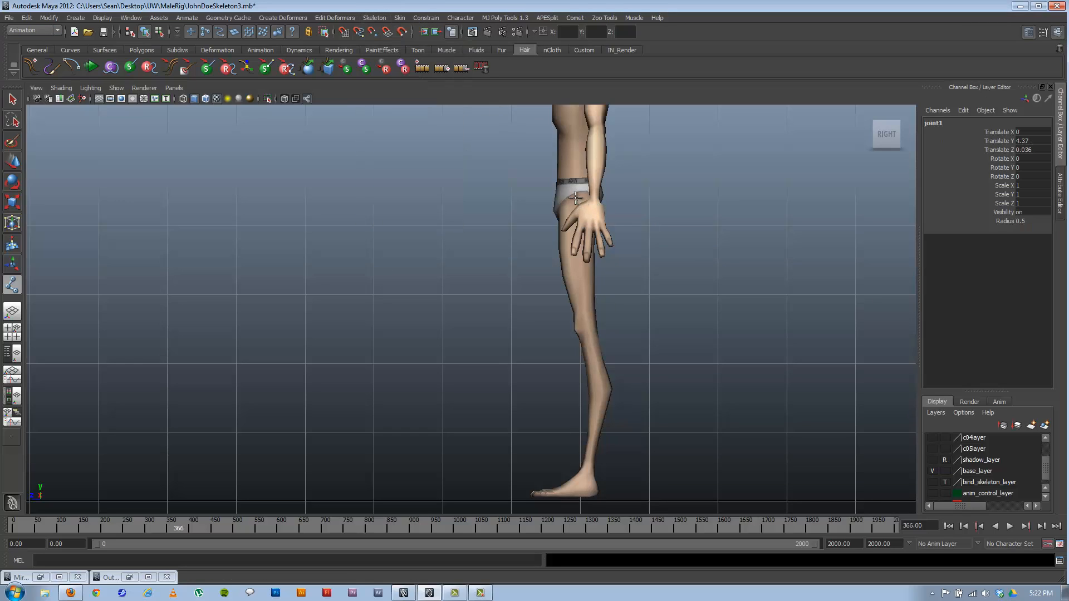
mouse_move(575, 198)
mouse_down()
mouse_move(688, 219)
mouse_move(578, 200)
mouse_up()
click(578, 326)
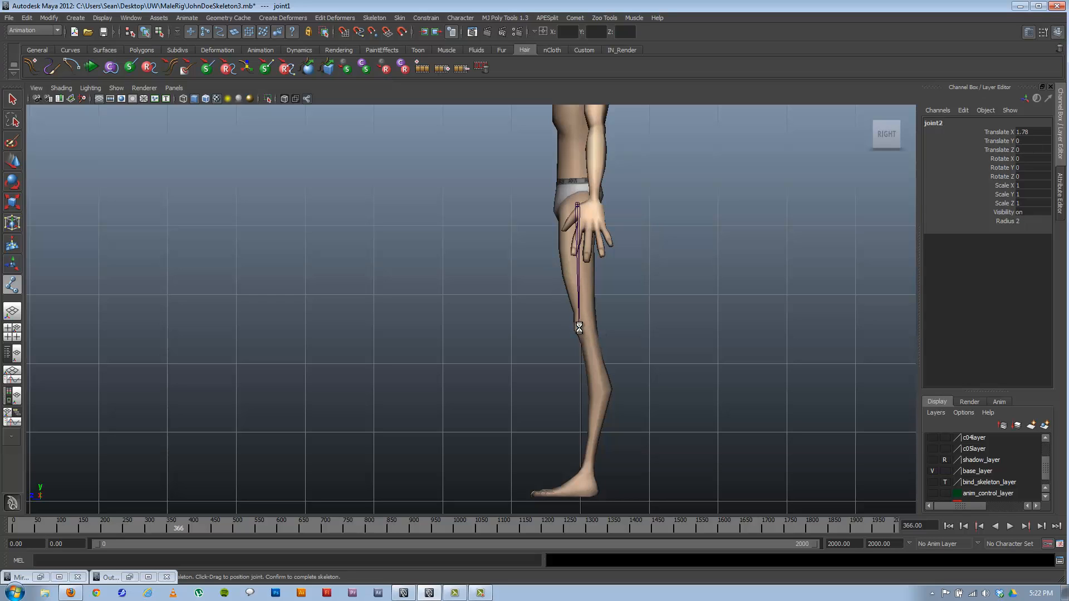
click(587, 470)
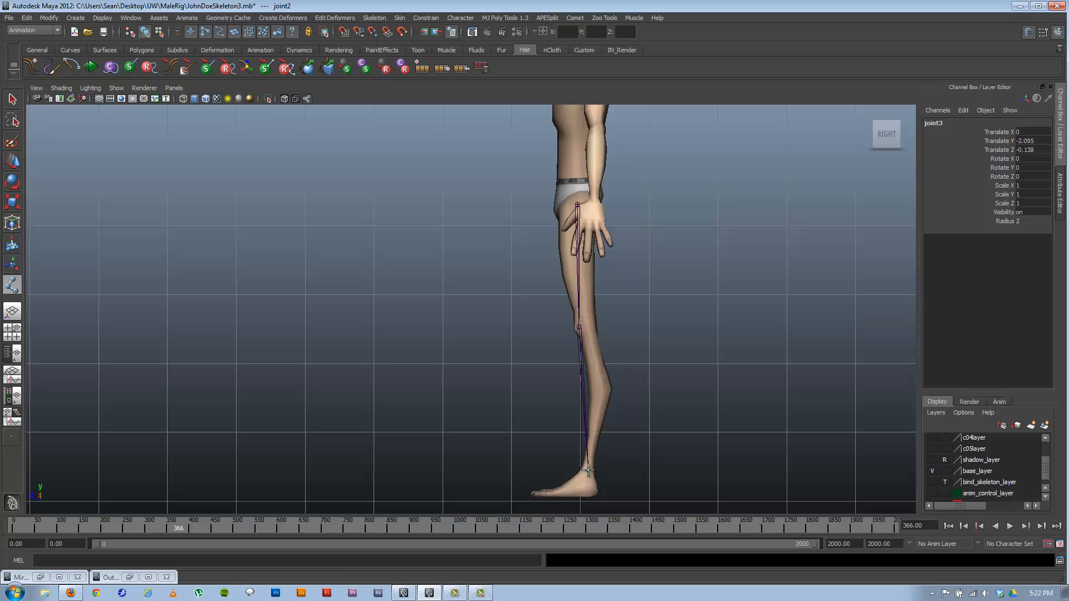
click(558, 492)
click(534, 493)
key(Return)
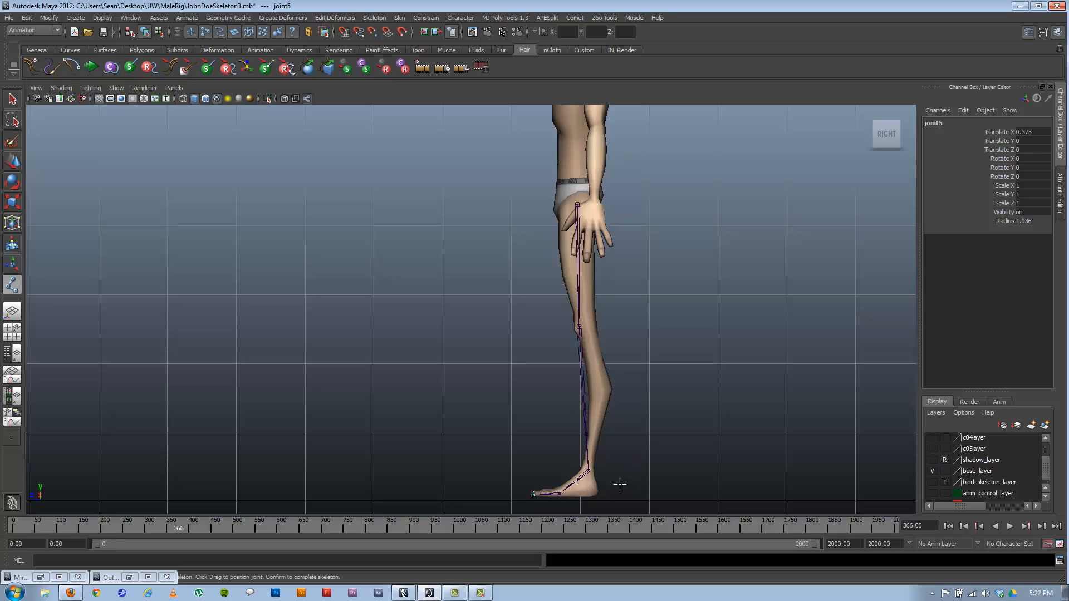
- Undo the joints below the knee and redraw the chain through the ankle, heel, ball of the foot and toe tip
key(ctrl+z)
key(ctrl+z)
key(ctrl+z)
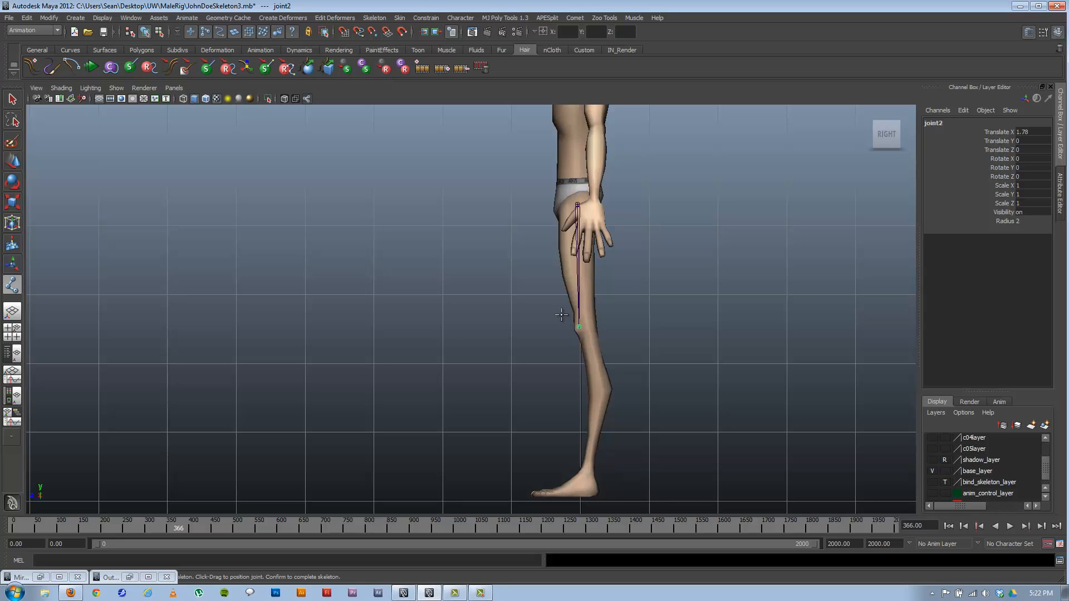
click(588, 466)
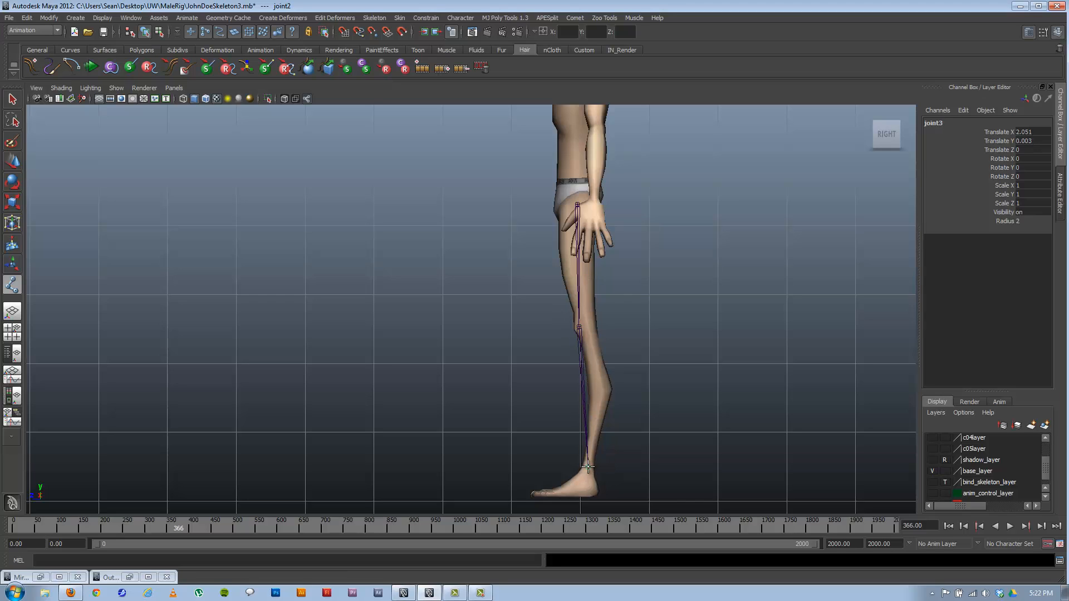
click(589, 493)
click(555, 493)
click(531, 494)
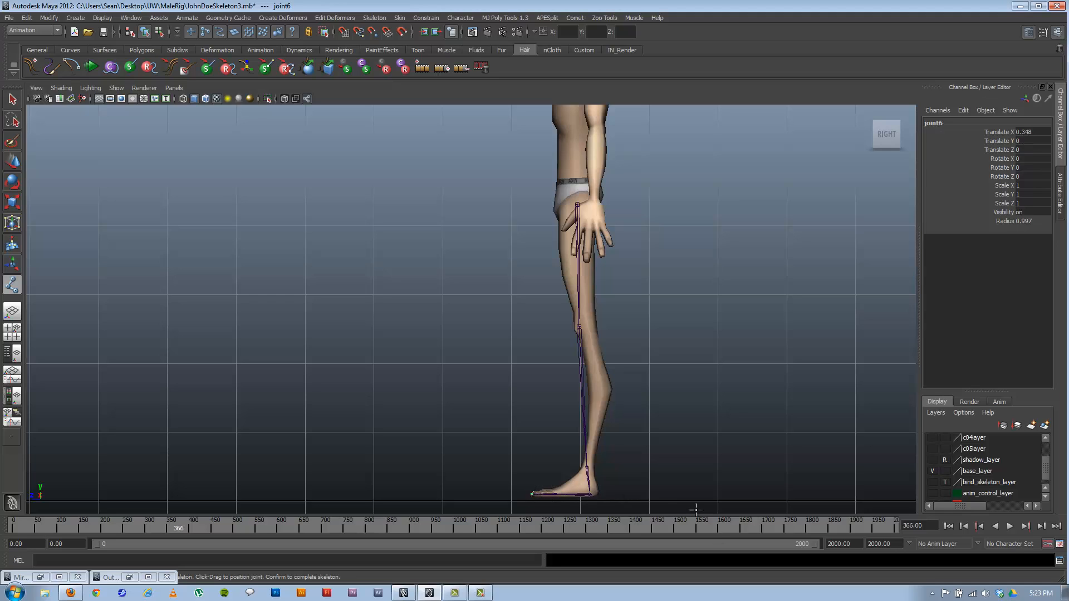
key(Return)
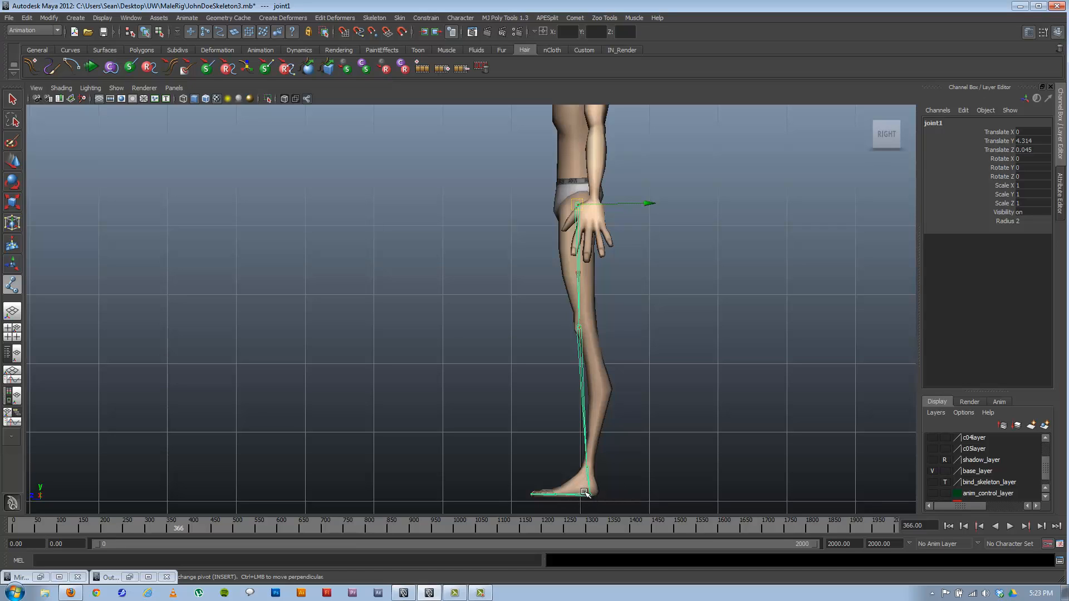
- Try rotating the heel joint about 30 degrees around its Z axis to test how the foot pivots
click(588, 489)
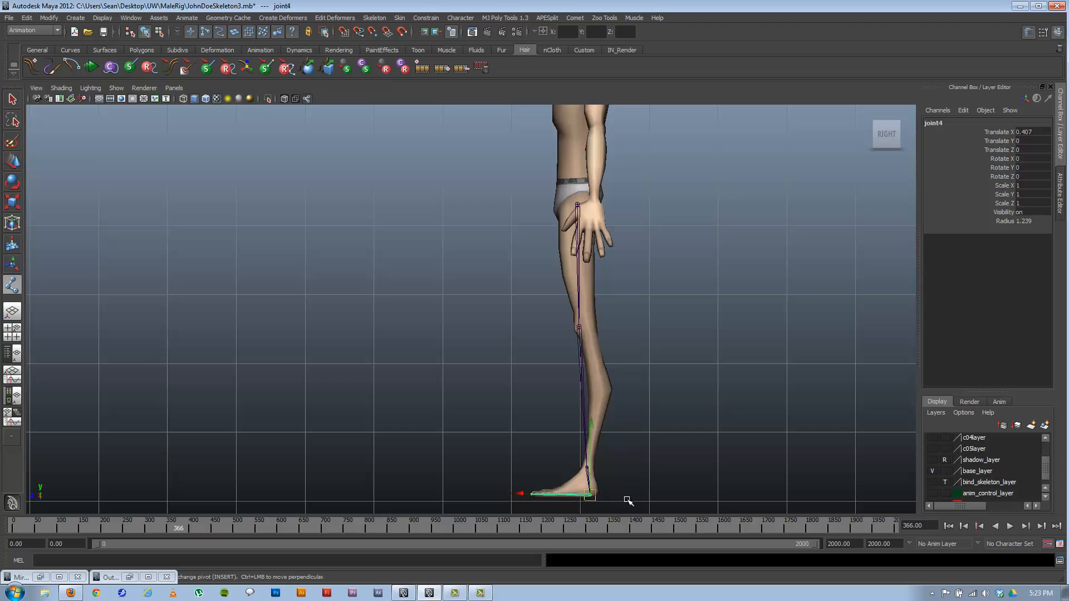
key(e)
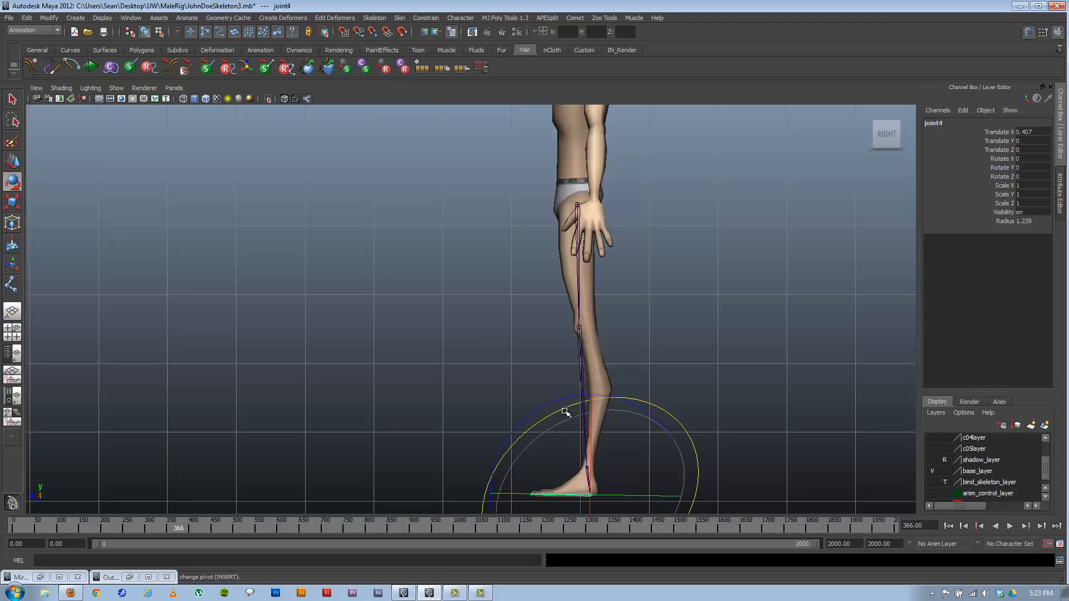
drag(628, 398, 730, 408)
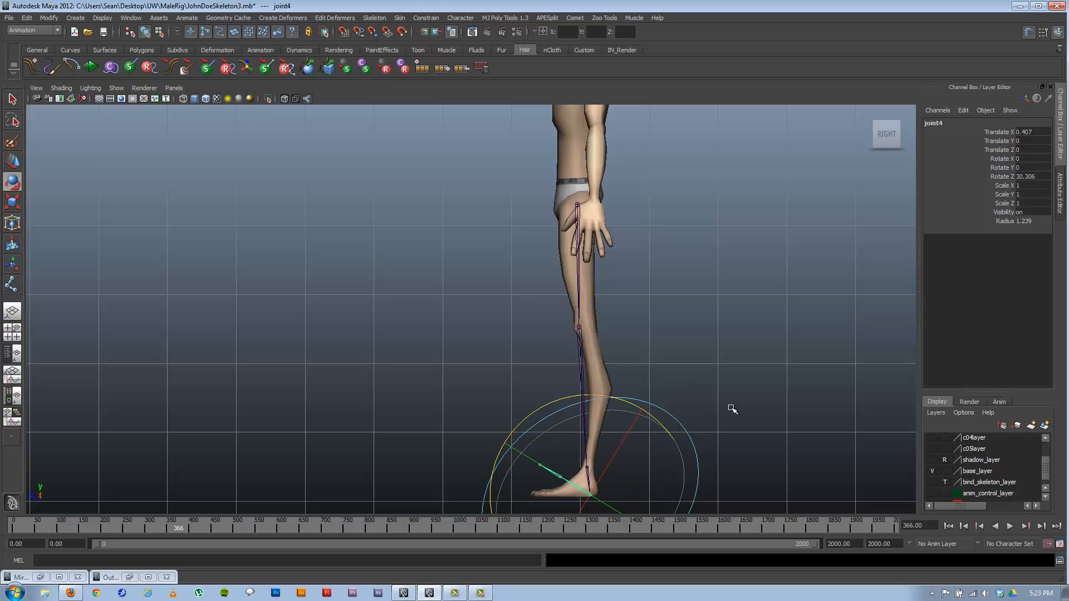
- Undo the heel rotation and foot joints, and delete the remaining leg joint chain
key(ctrl+z)
key(ctrl+z)
key(ctrl+z)
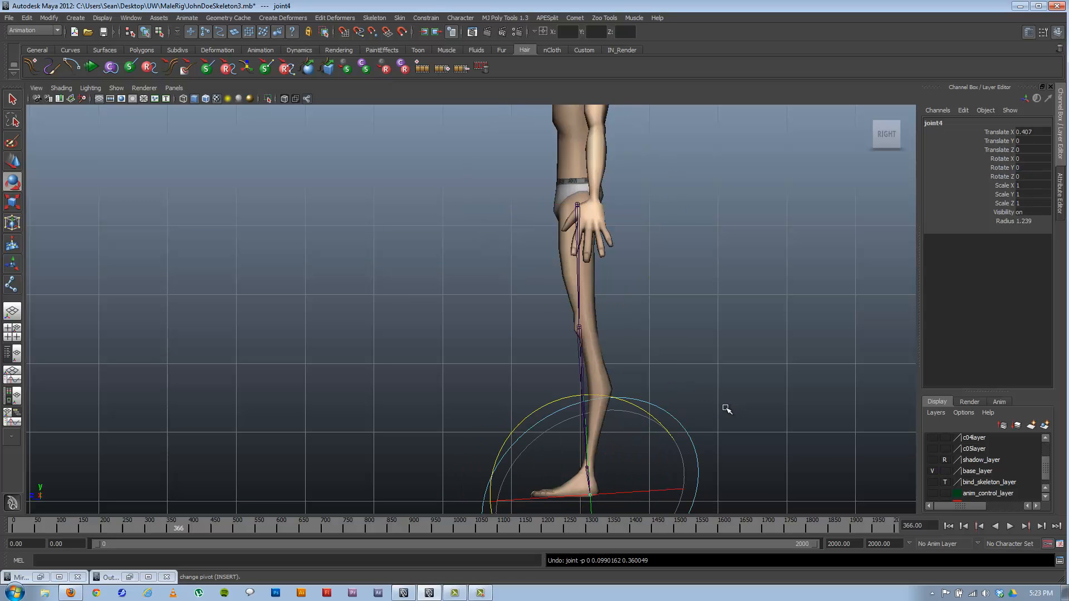
key(ctrl+z)
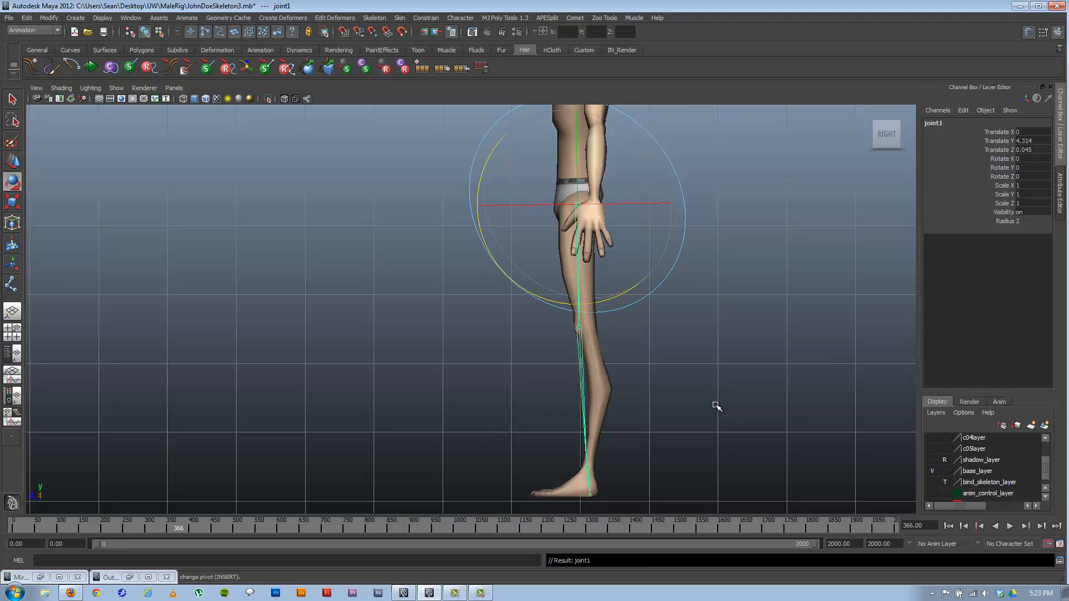
key(Delete)
- Start a new leg chain in the side view with a hip joint at about Y 4.39, Z 0.05 and a knee joint about 1.85 units below
click(12, 285)
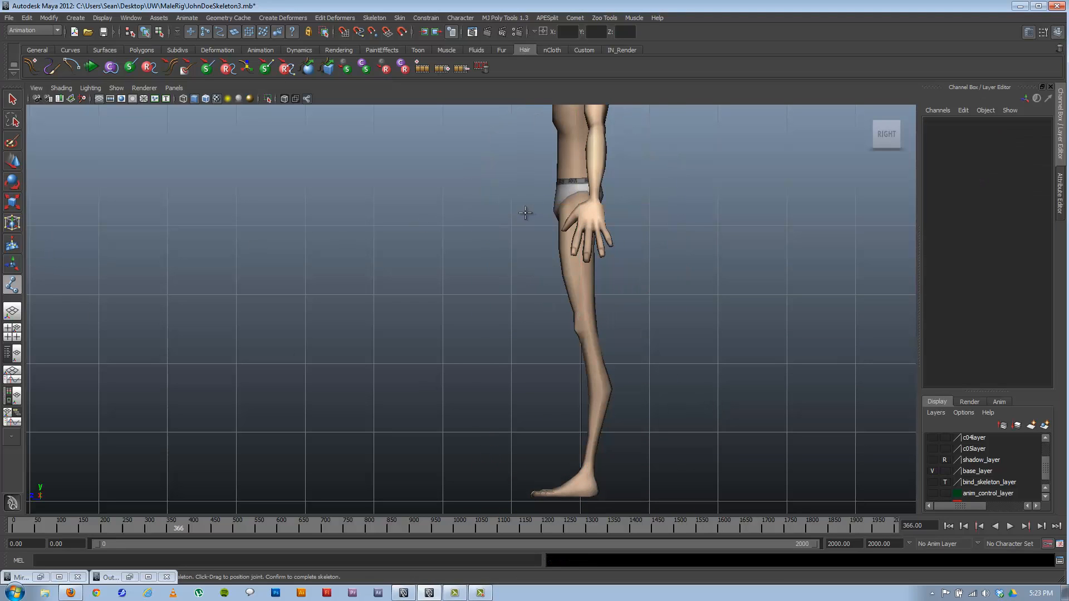
click(575, 199)
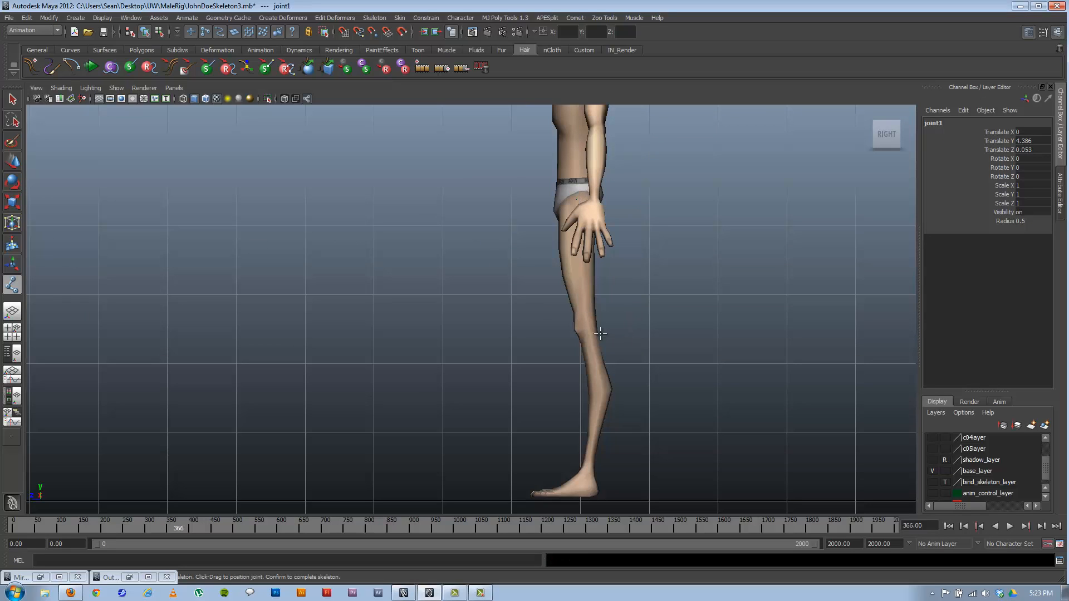
click(578, 325)
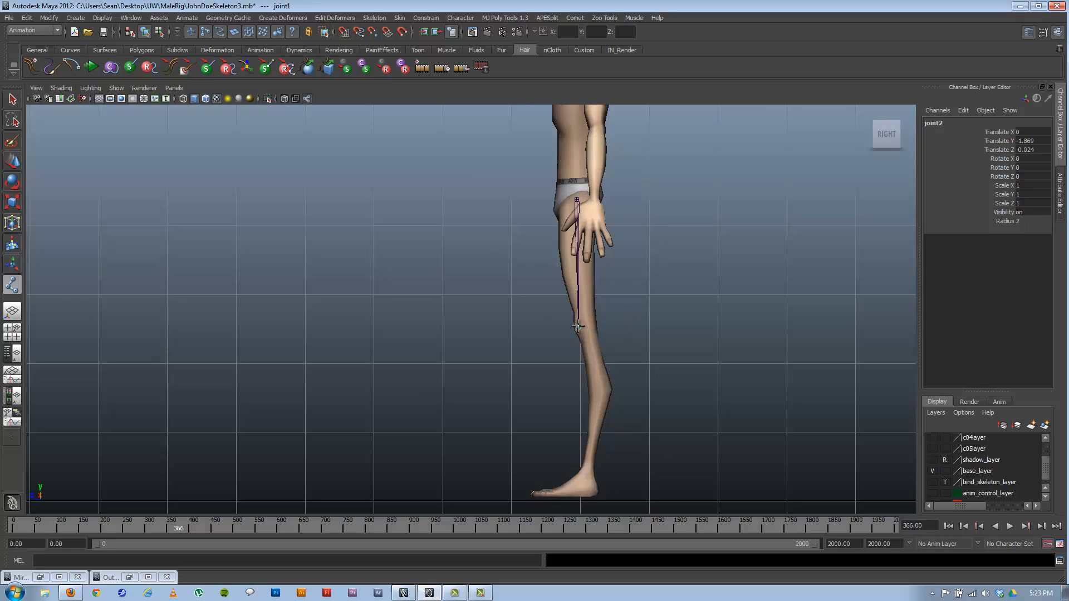
drag(579, 324, 578, 326)
key(Return)
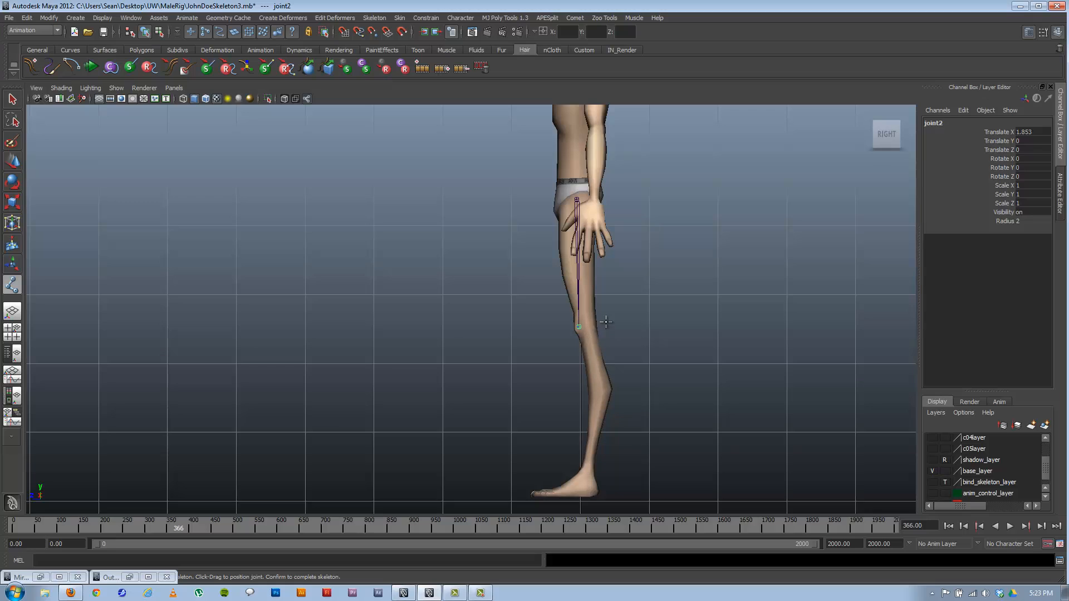
- Continue the leg chain in the side view with joints at the ankle, the ball of the foot and the toe tip
click(587, 468)
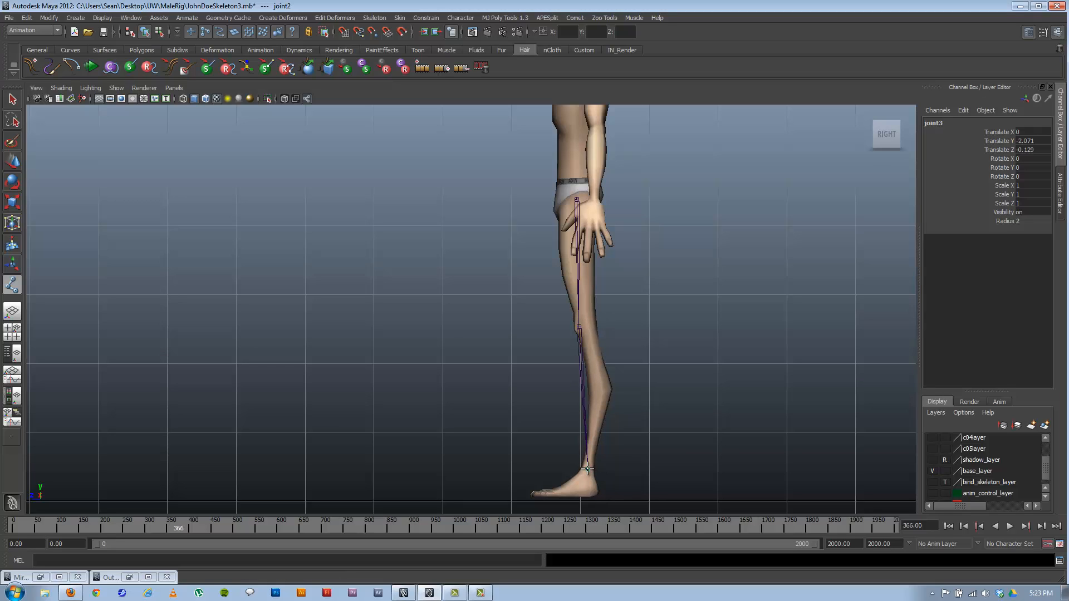
key(Return)
click(557, 492)
key(Return)
click(531, 493)
key(Return)
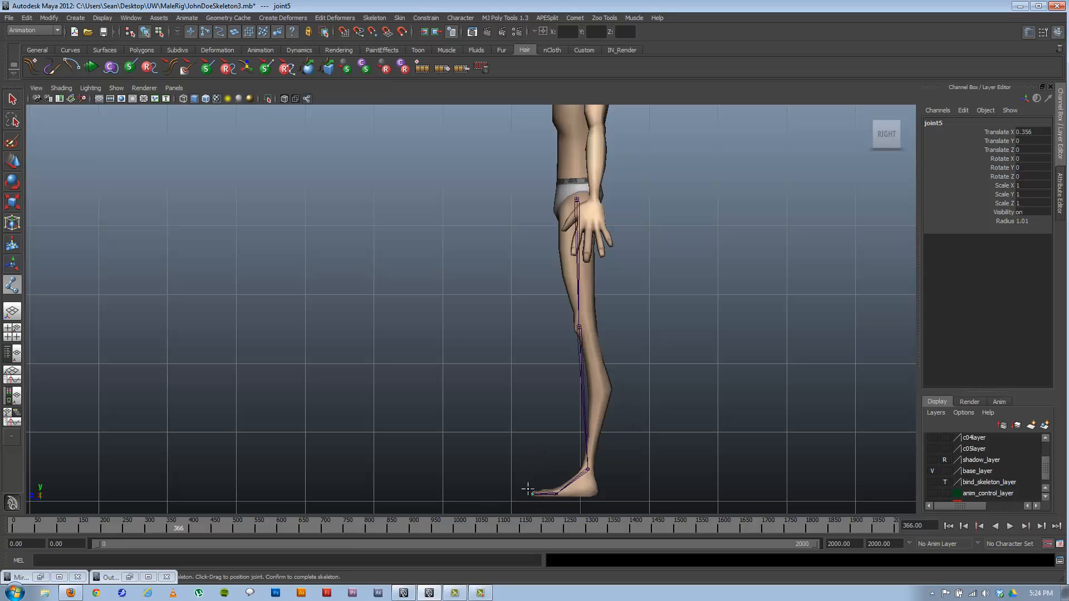
- Switch to a plain grey viewport background and finish the leg chain with an extra joint about 0.28 units beyond the toe joint
click(517, 493)
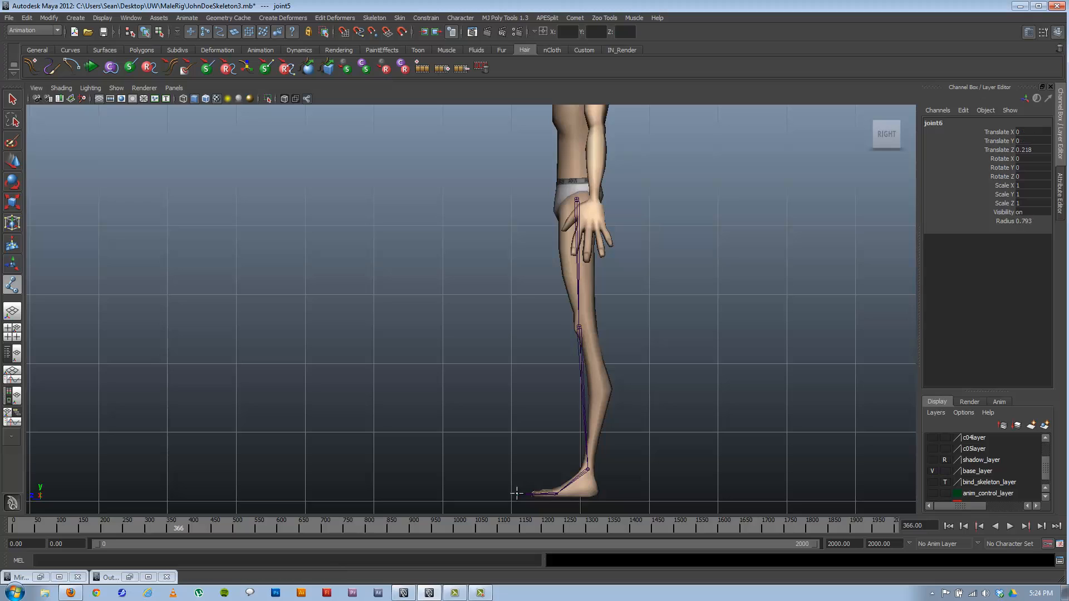
key(Return)
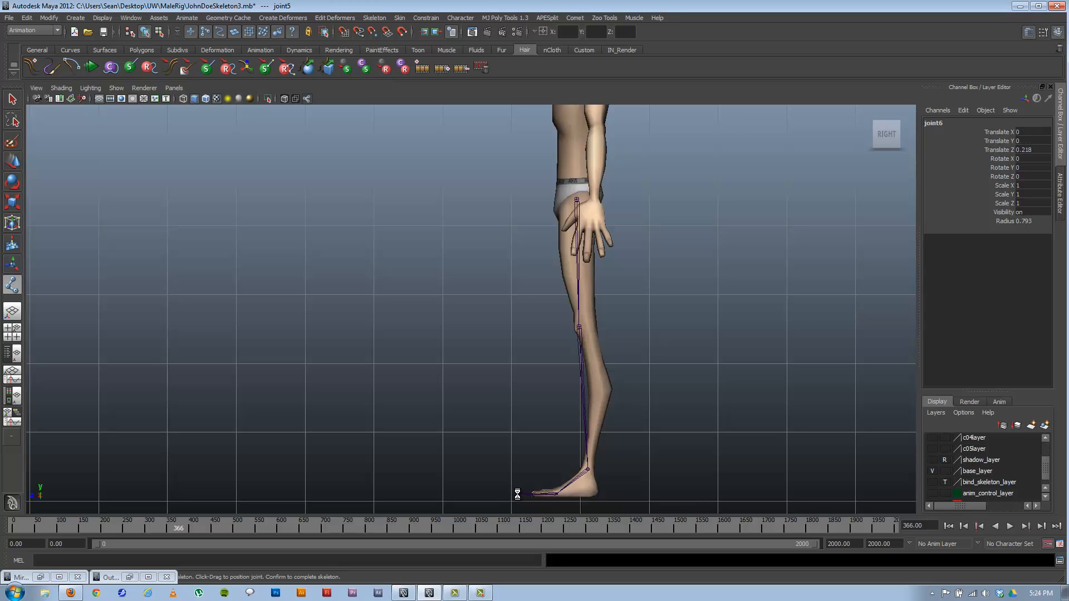
key(alt+b)
key(alt+b)
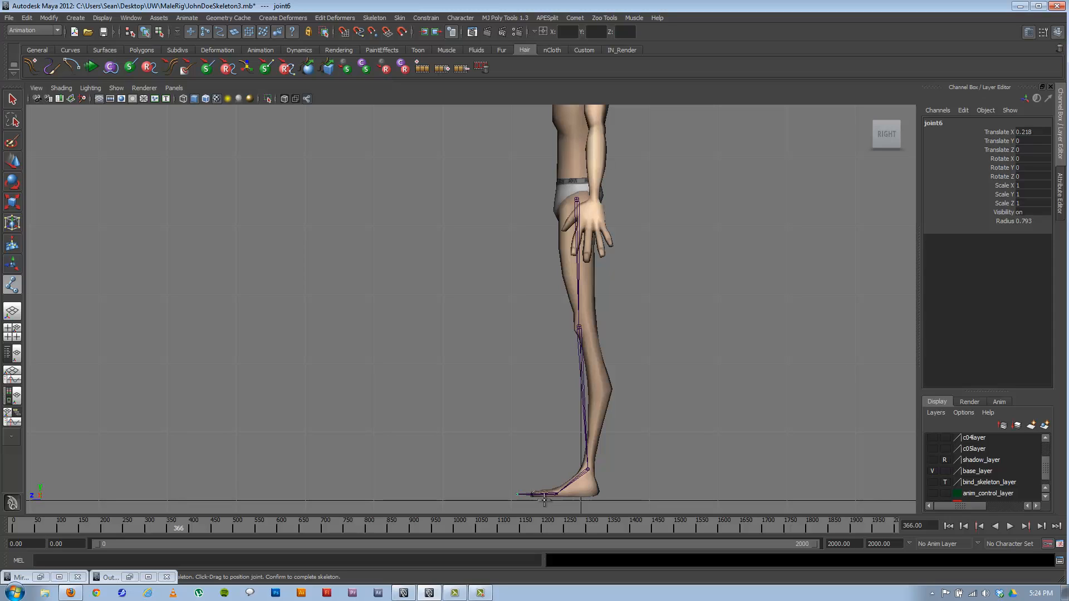
key(ctrl+z)
click(512, 494)
key(Return)
key(w)
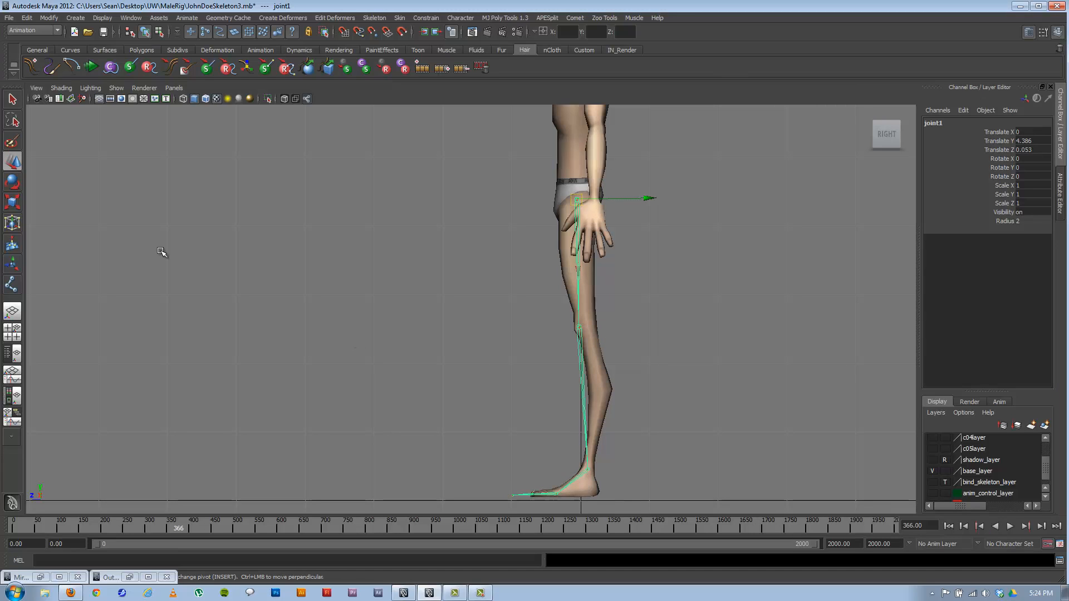
- Draw a second hip-to-toe comparison chain in front of the character, without the extra joint beyond the toe
click(11, 285)
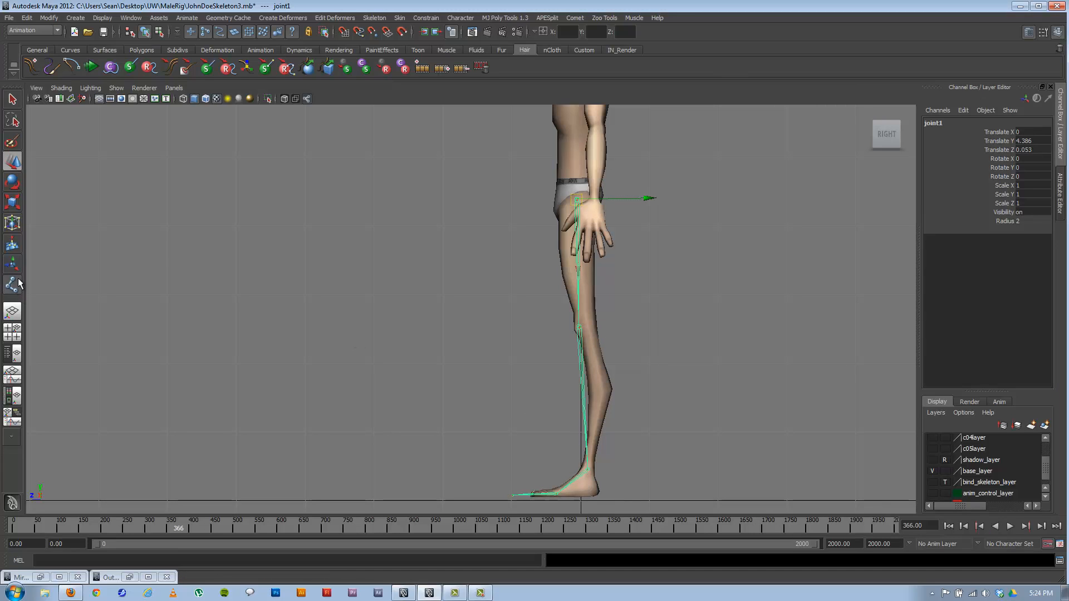
click(415, 200)
click(412, 315)
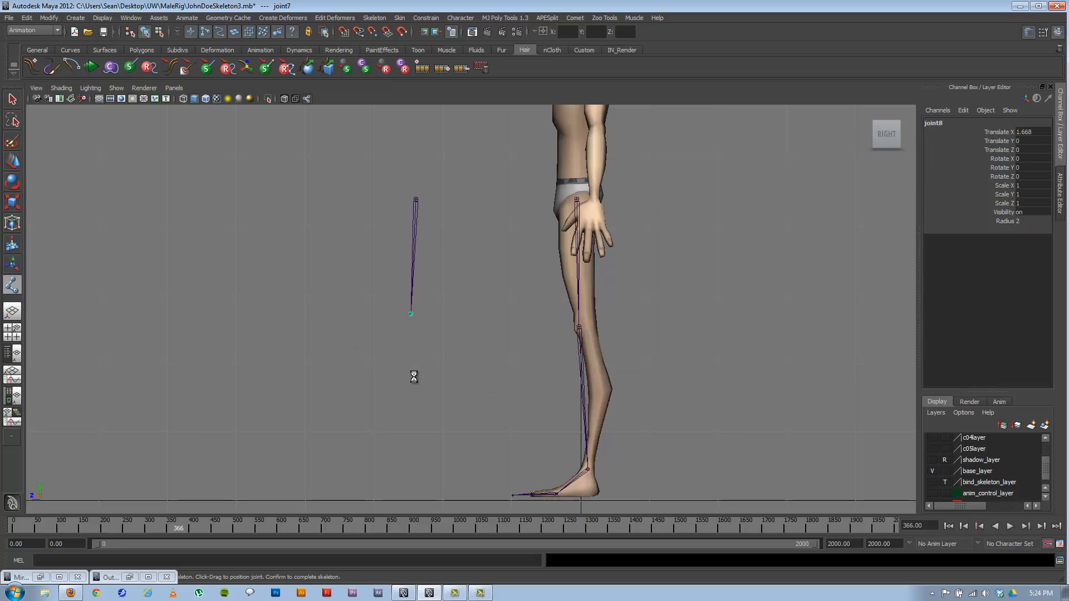
drag(421, 492, 431, 467)
click(397, 499)
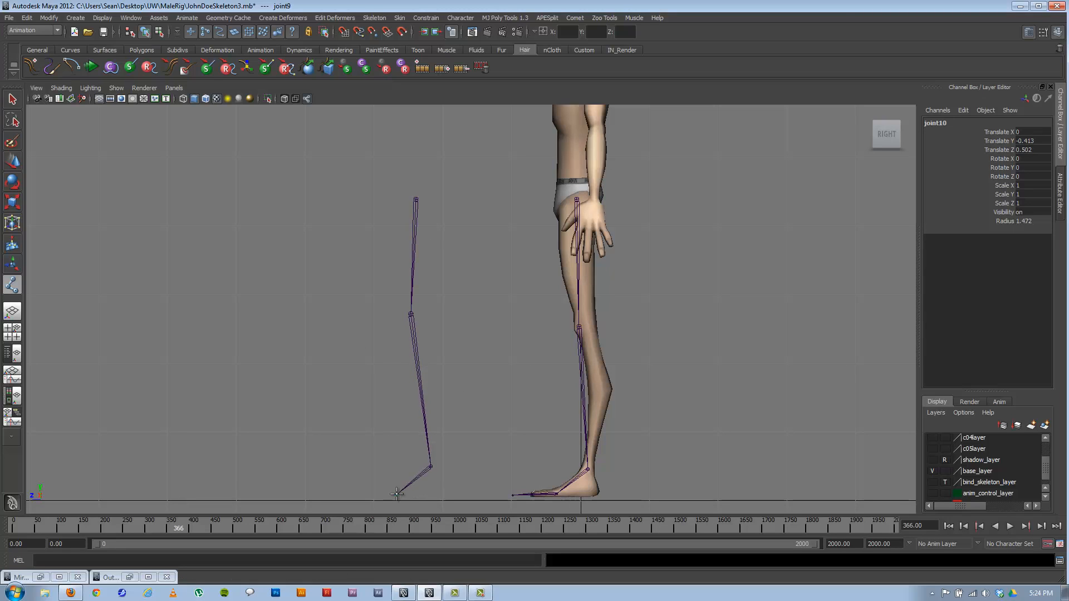
click(365, 498)
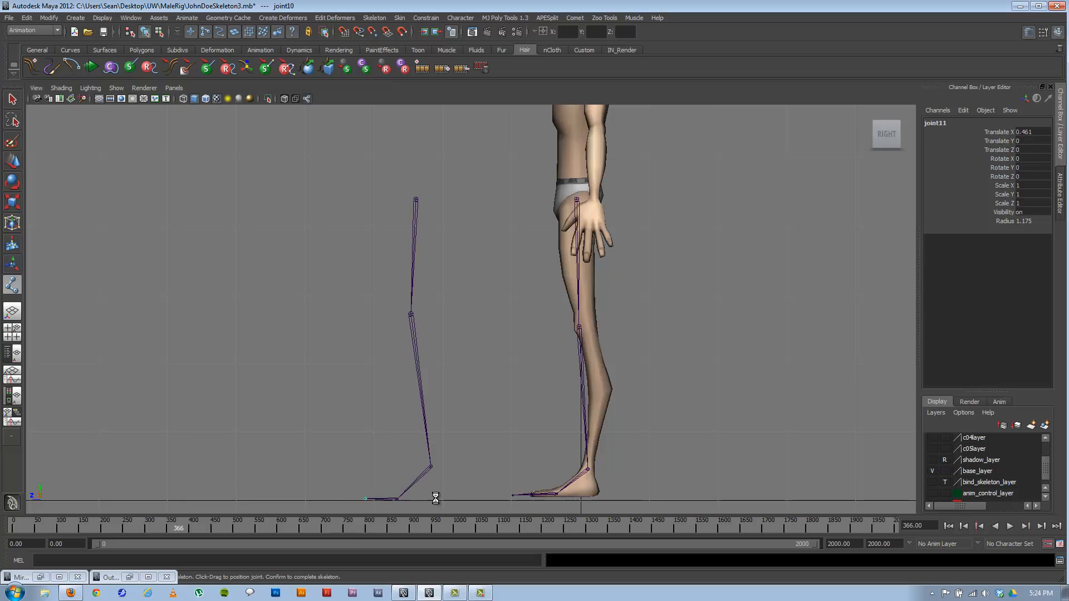
key(Return)
key(w)
- Display the joints' local rotation axes in the perspective view and compare the toe joint orientations of both chains
key(space)
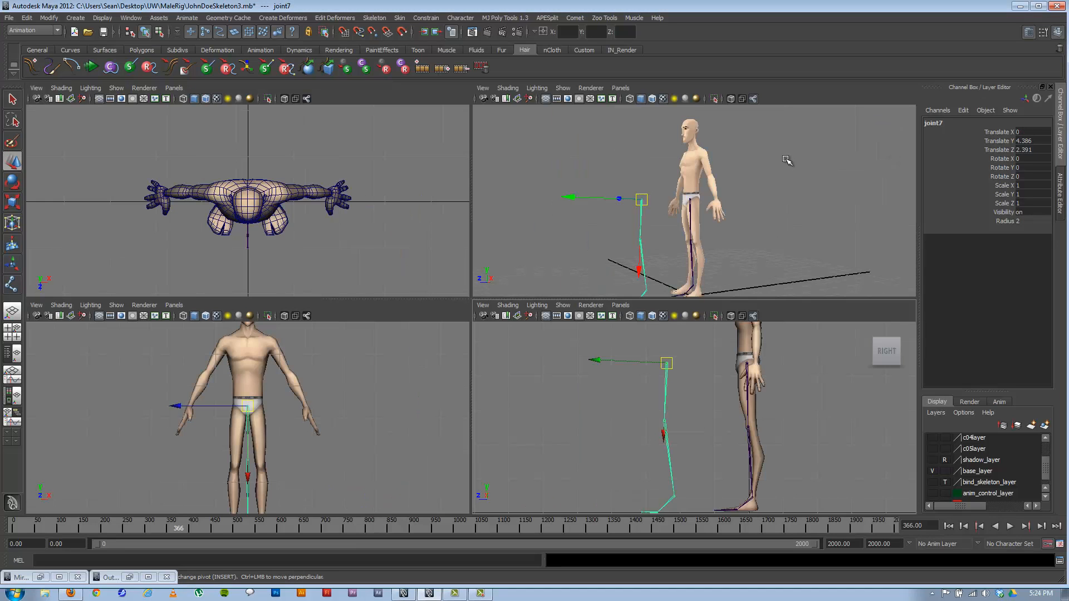
key(space)
alt+drag(573, 345, 436, 398)
alt+middle_drag(436, 398, 573, 258)
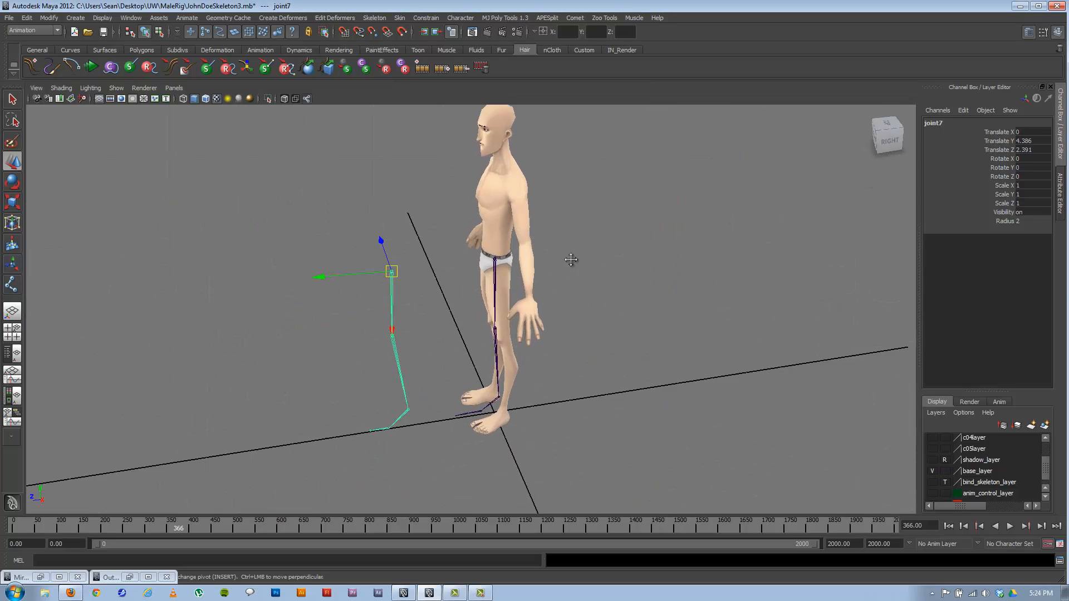
alt+middle_drag(432, 350, 589, 274)
alt+right_drag(539, 319, 796, 372)
alt+middle_drag(645, 373, 492, 331)
alt+right_drag(492, 331, 697, 406)
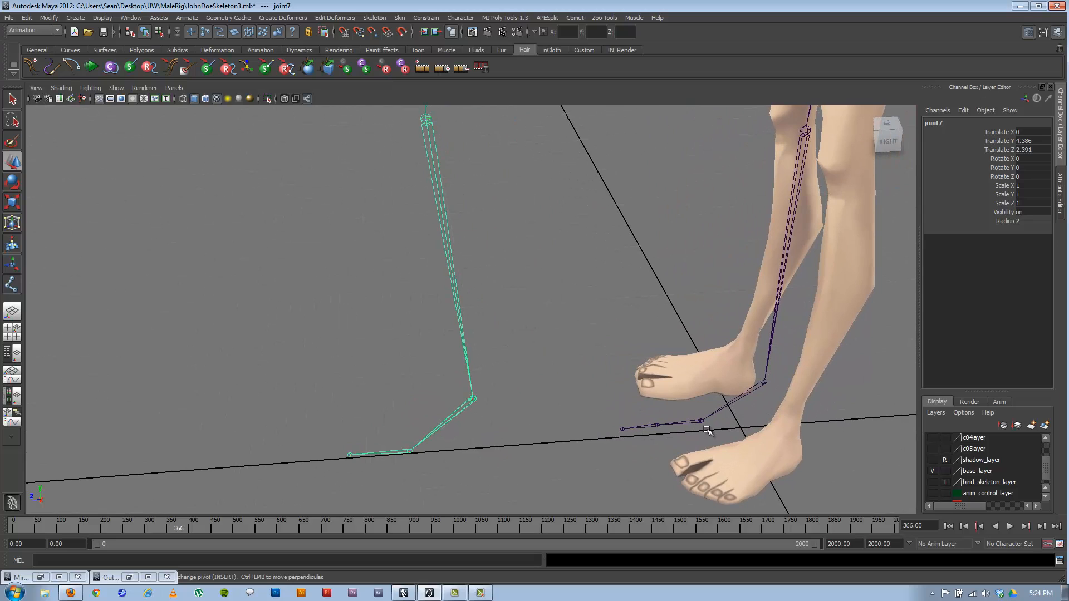
click(763, 383)
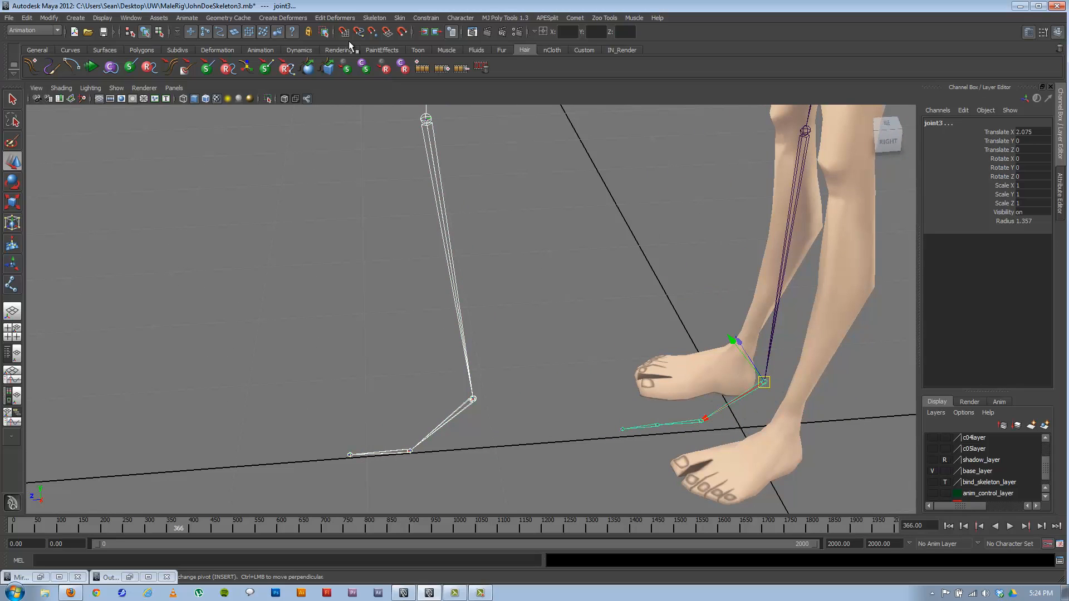
click(158, 32)
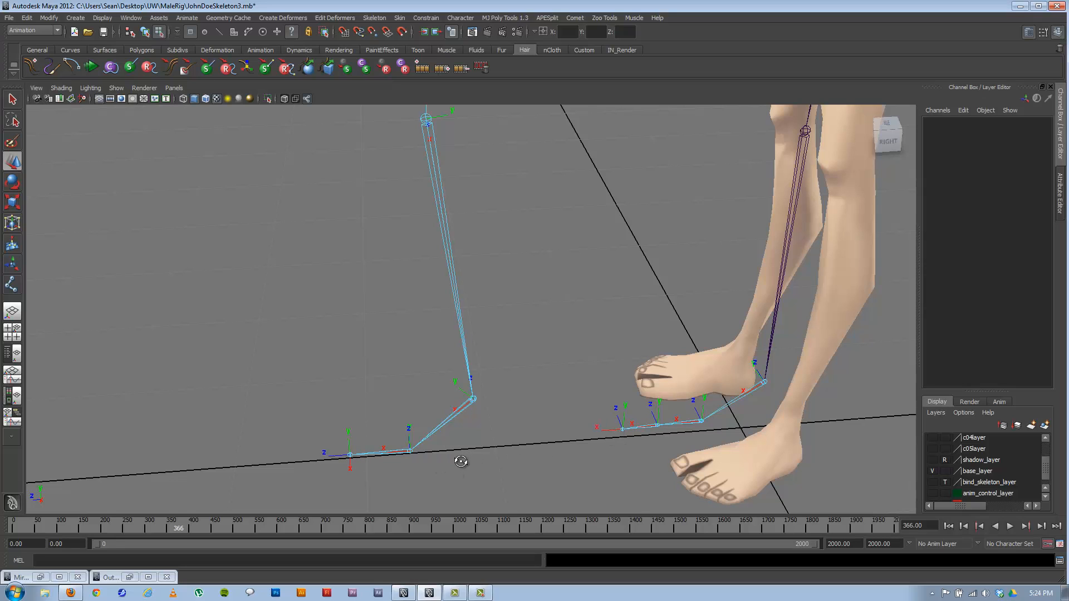
alt+drag(460, 462, 634, 347)
alt+middle_drag(633, 346, 651, 320)
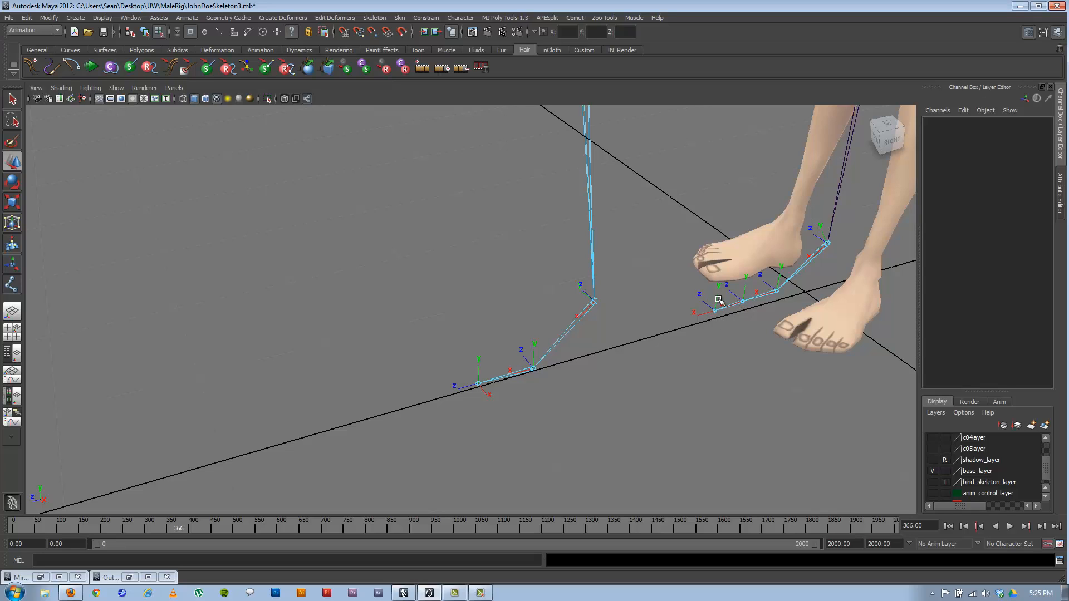
alt+drag(561, 365, 490, 408)
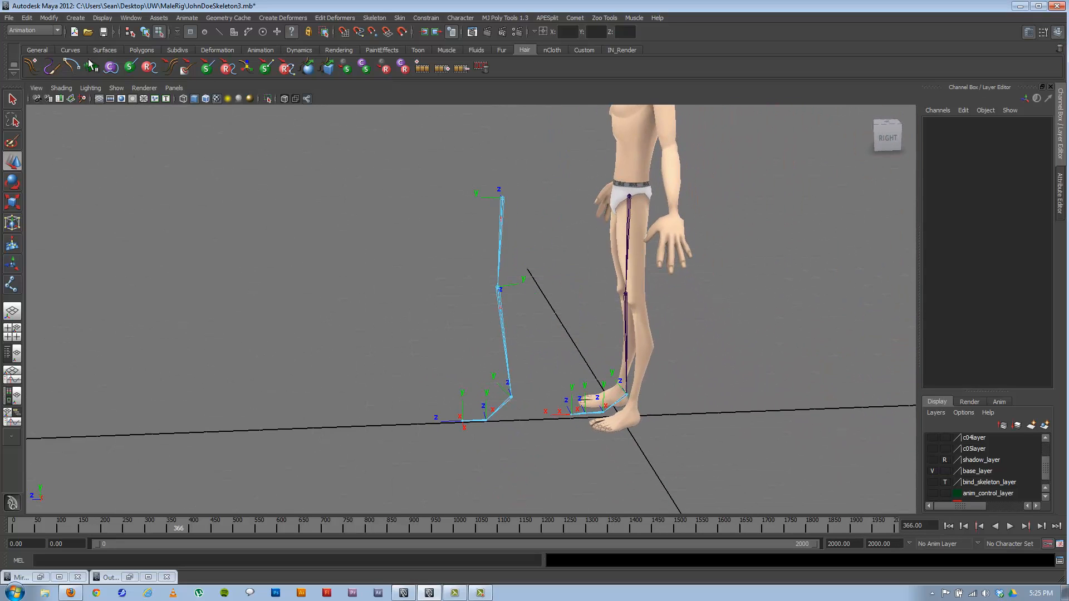
- Return to object selection and delete the comparison chain in front of the character
click(145, 33)
click(425, 234)
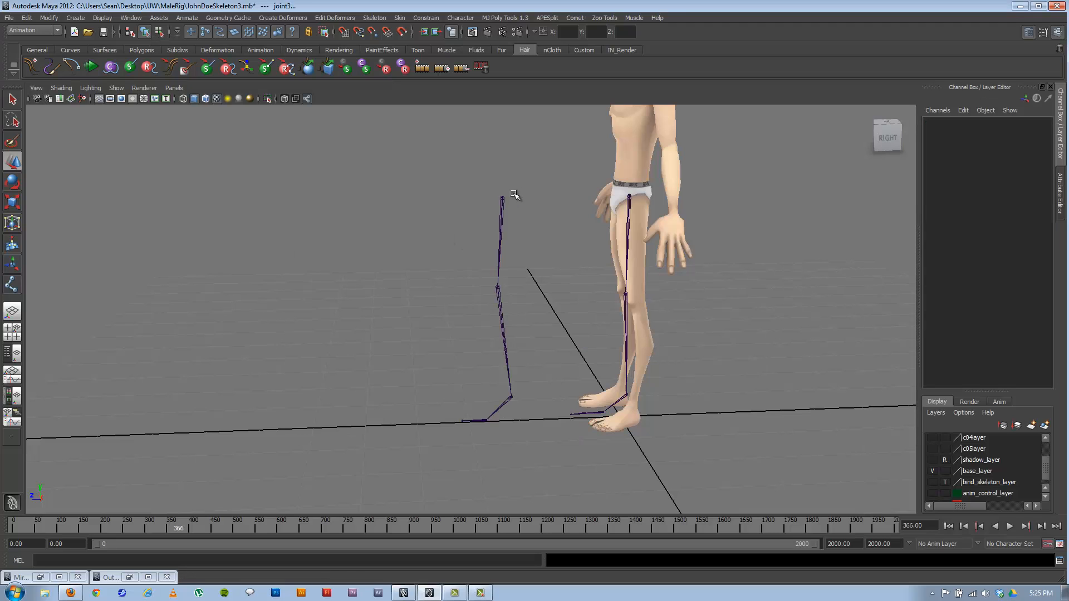
click(503, 199)
key(Delete)
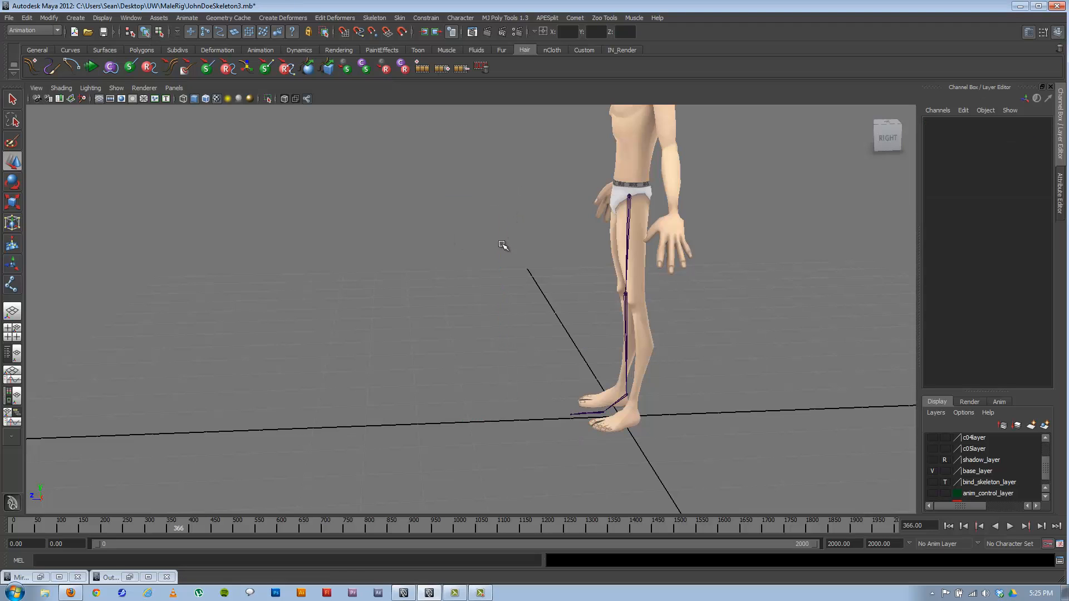
- Delete the extra end joint beyond the toe of the remaining leg chain
alt+middle_drag(554, 445, 477, 322)
alt+right_drag(477, 323, 974, 451)
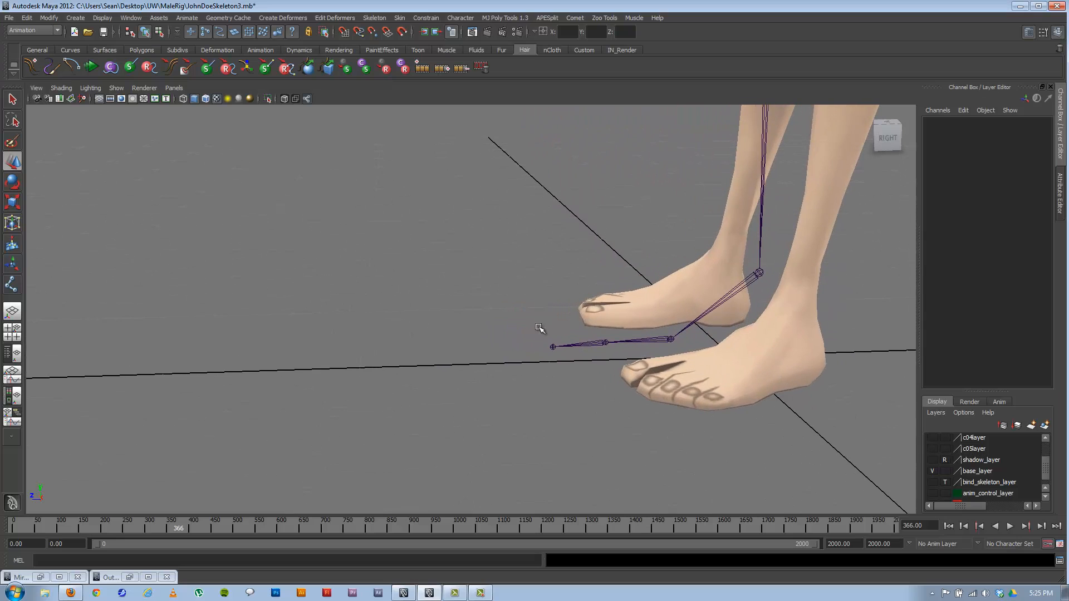
alt+drag(539, 328, 460, 443)
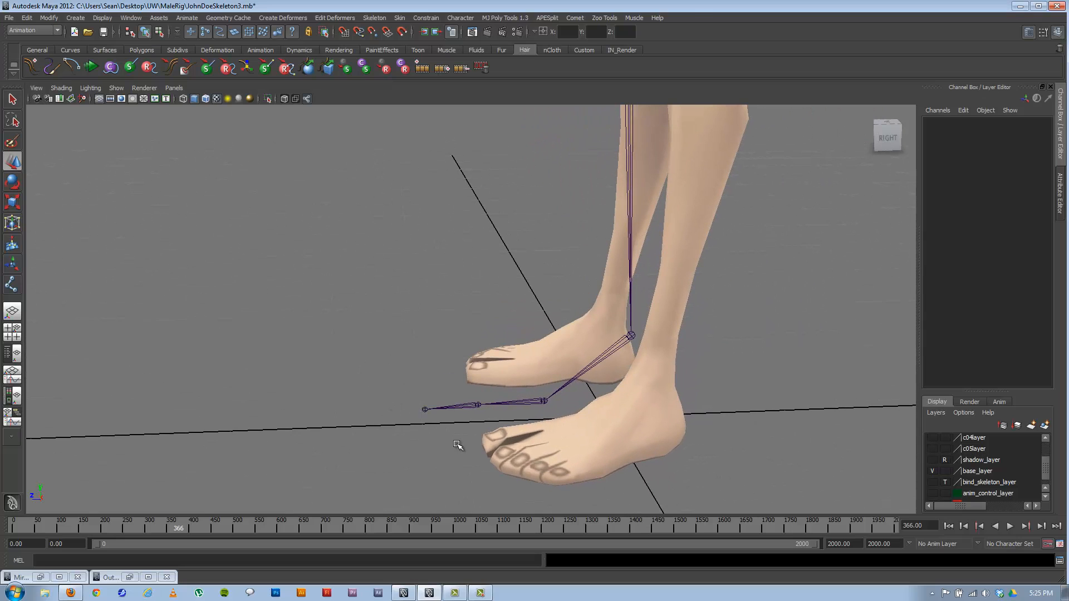
click(425, 410)
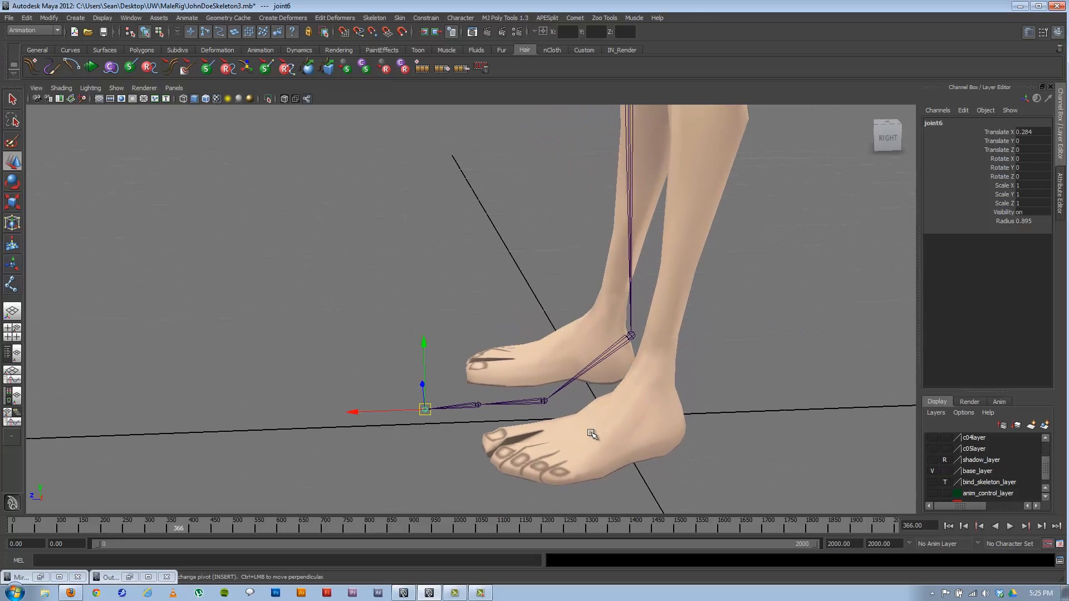
key(Delete)
- Move the whole leg chain sideways from its hip joint towards the character's left leg, to about 0.23 in Translate X
alt+right_drag(694, 355, 349, 299)
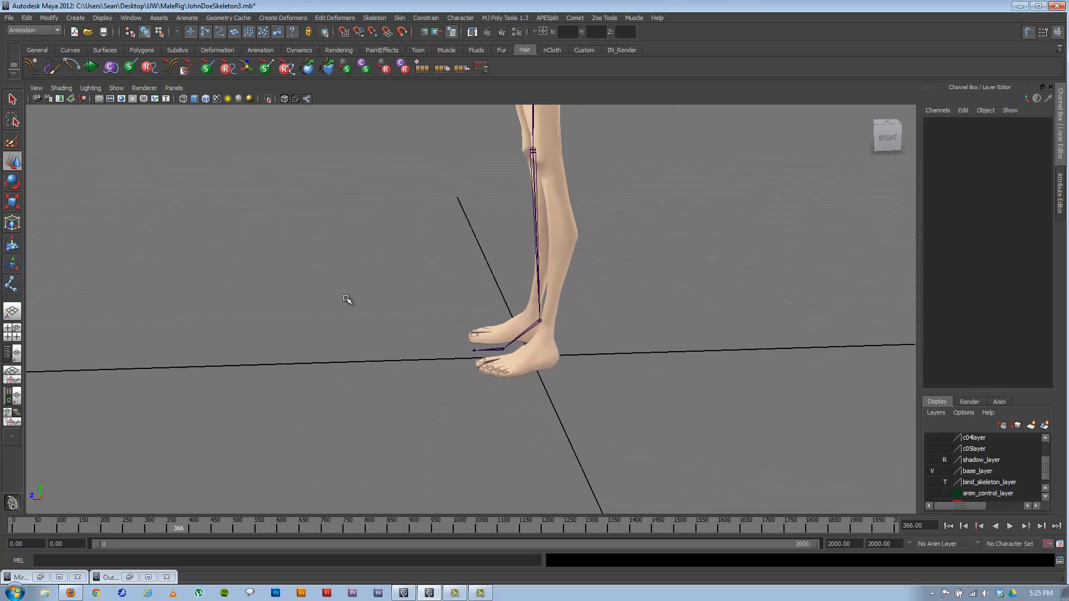
alt+drag(349, 299, 498, 312)
key(space)
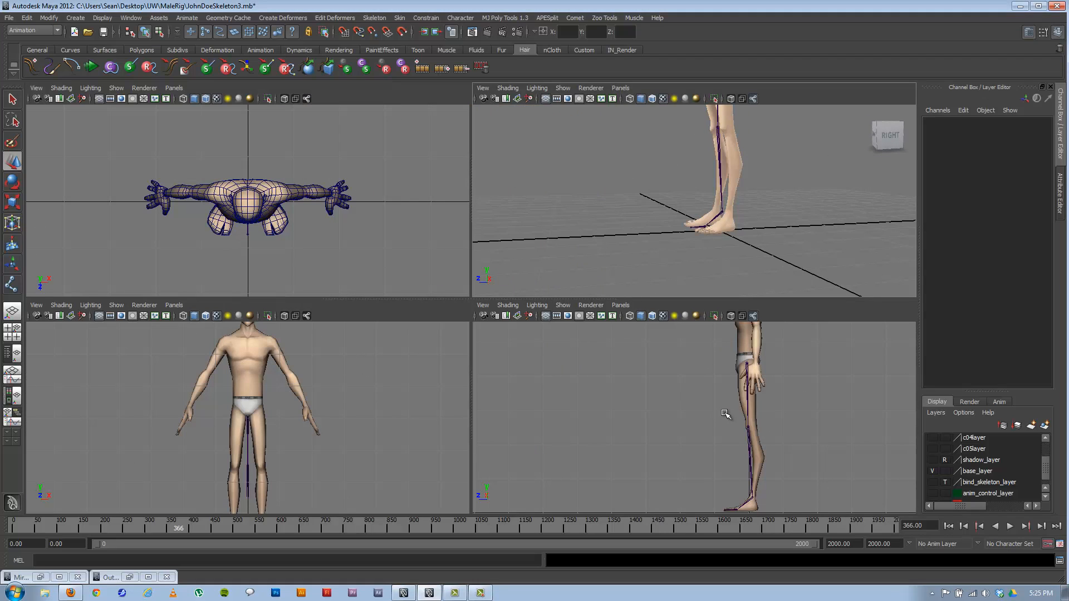
key(space)
alt+drag(644, 201, 639, 181)
alt+right_drag(640, 182, 361, 179)
alt+middle_drag(483, 229, 517, 307)
alt+right_drag(444, 263, 536, 294)
click(490, 226)
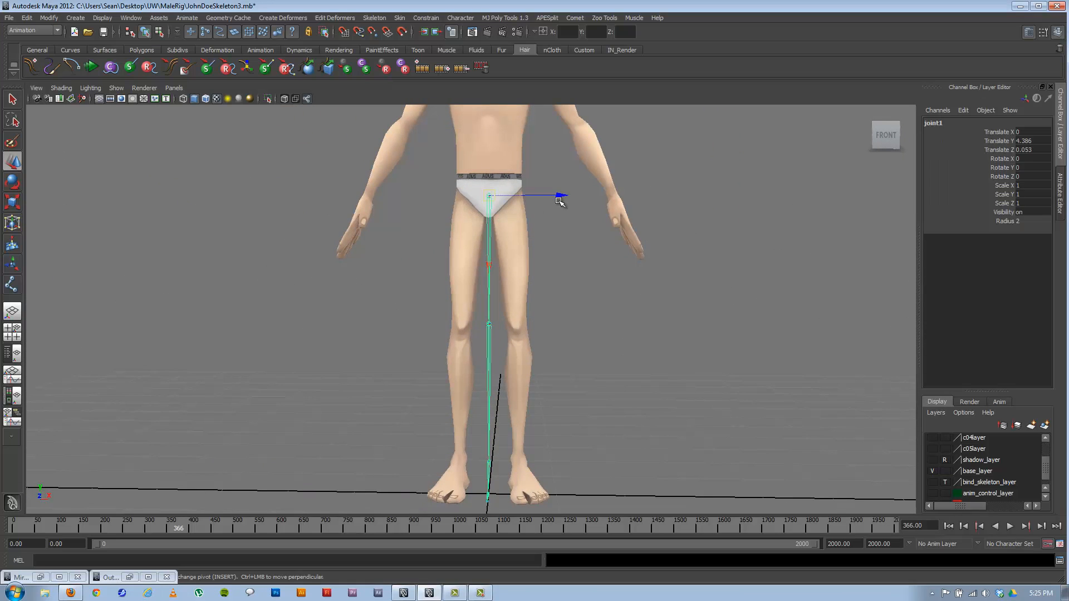
drag(557, 196, 574, 197)
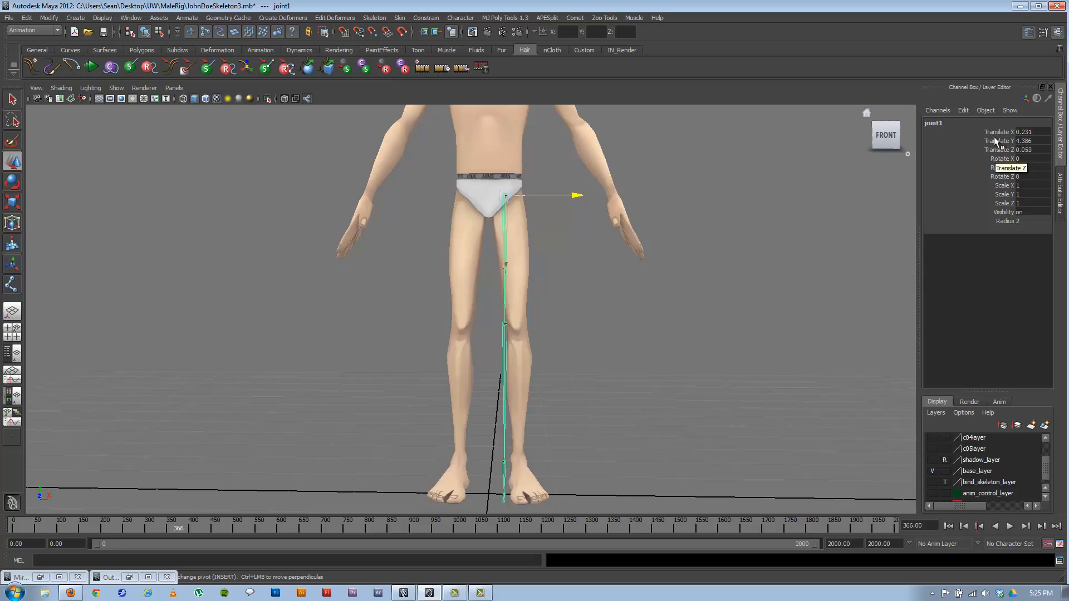
- Rotate the hip joint to about -4.34 degrees in Y so the chain runs down through the character's left leg
click(13, 182)
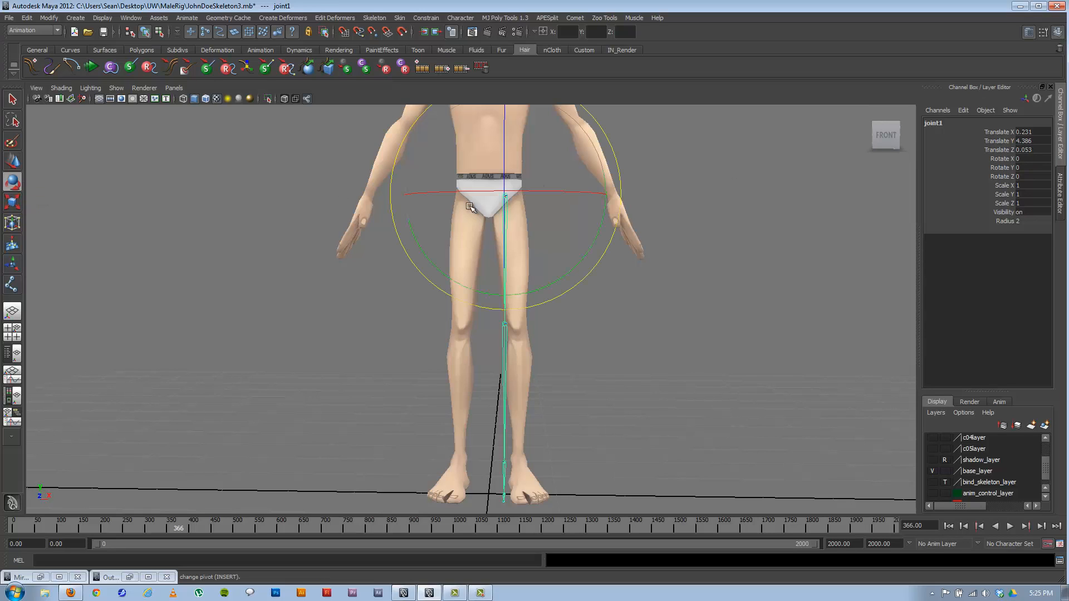
drag(594, 239, 600, 233)
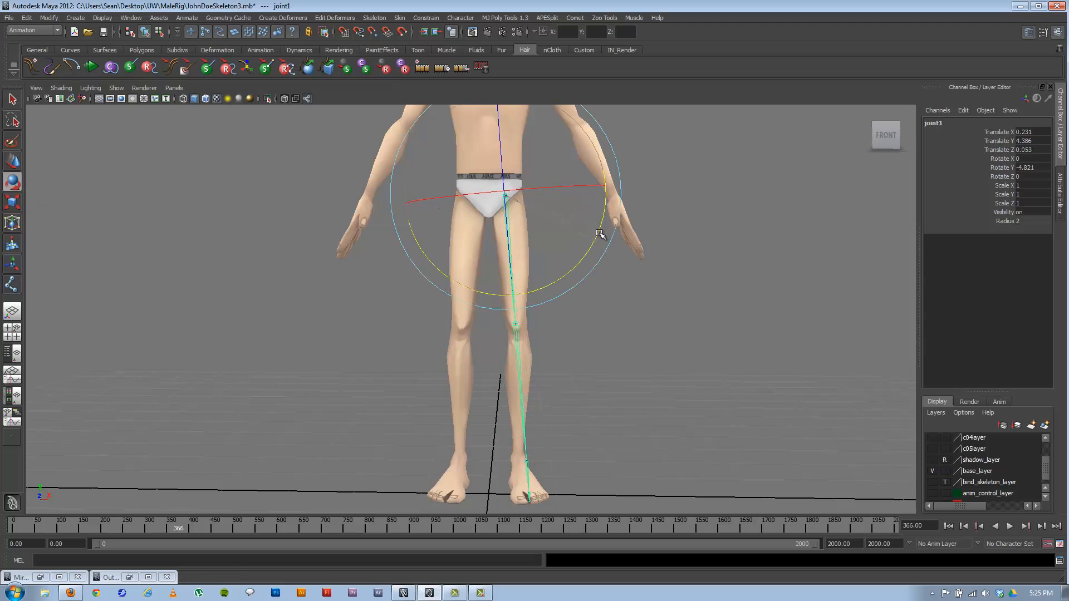
double_click(1032, 167)
click(1005, 167)
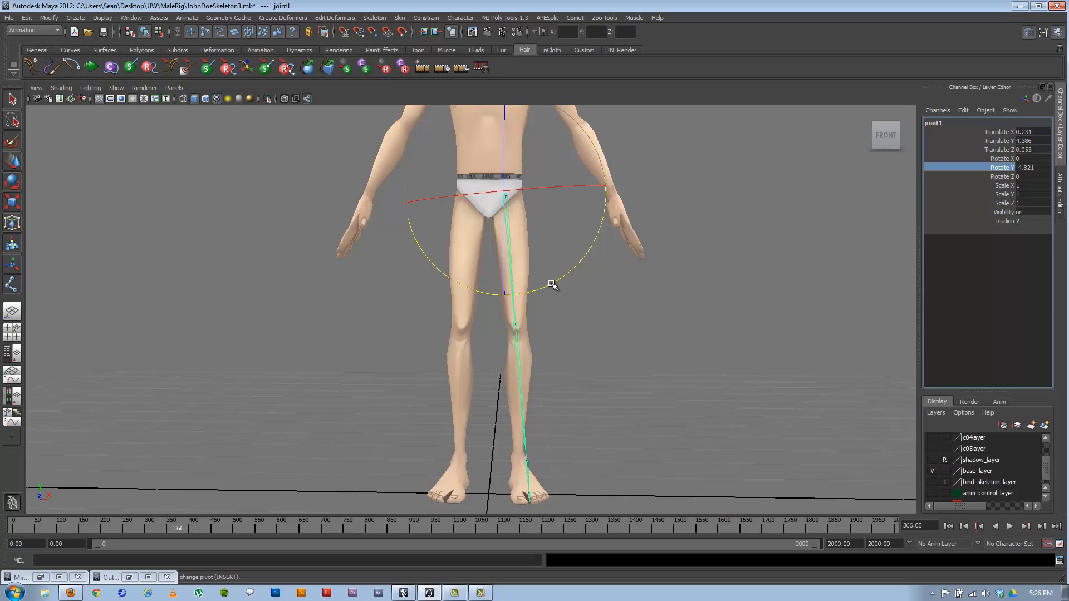
drag(552, 284, 550, 284)
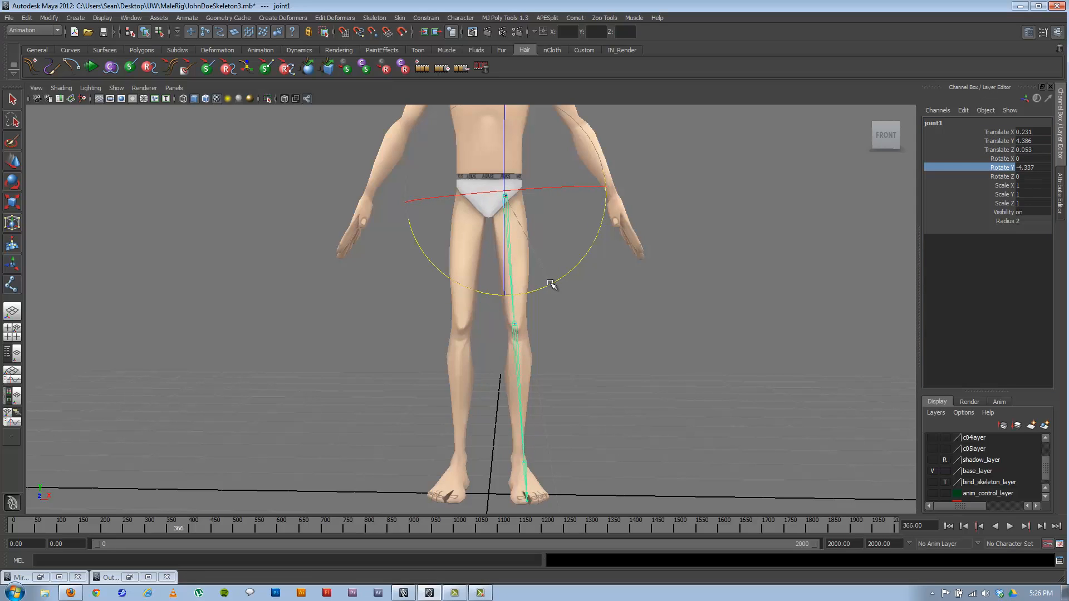
- Freeze only the rotation of the hip joint's chain, leaving Translate, Scale and Joint orient disabled in Freeze Transformations
click(49, 18)
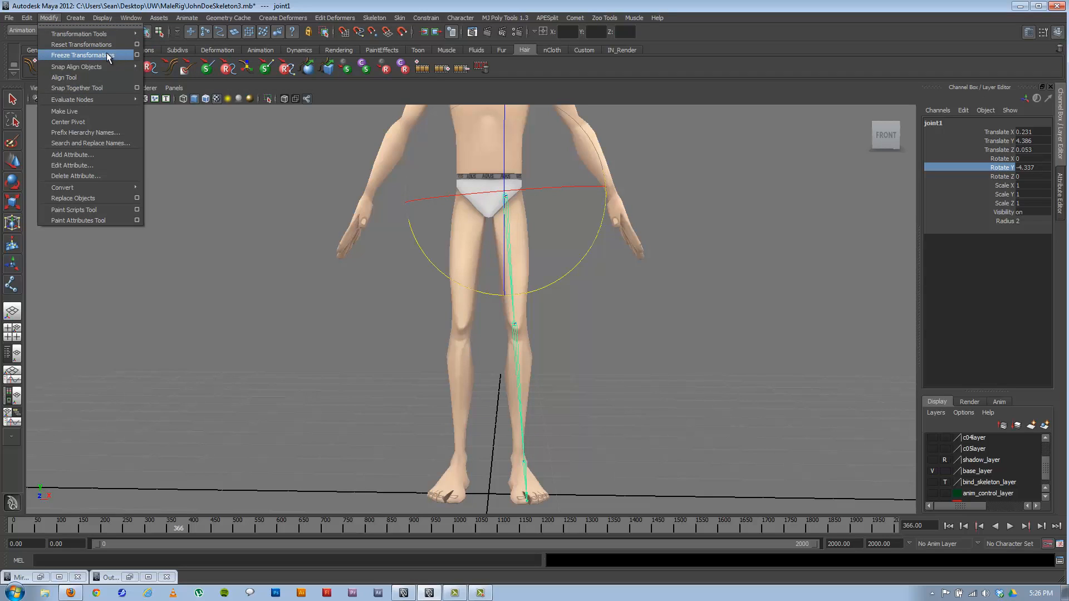
click(137, 55)
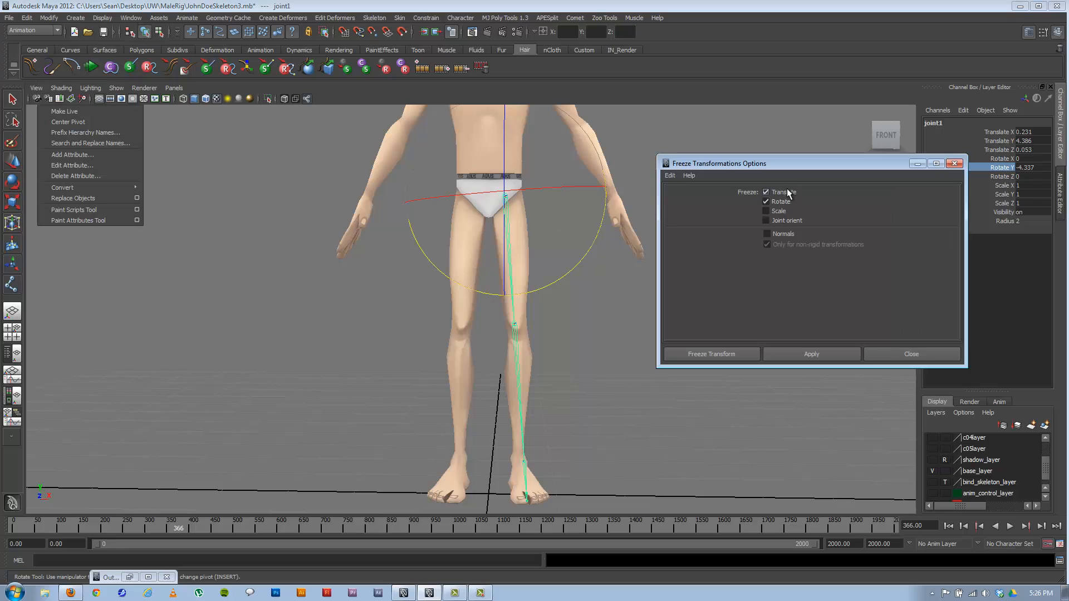
click(815, 354)
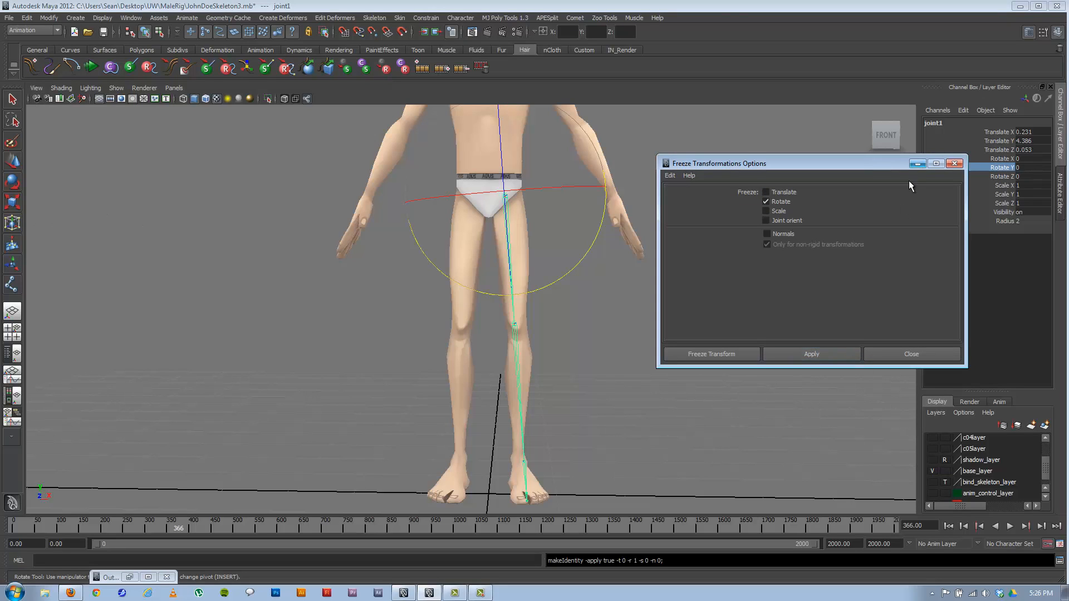
click(918, 163)
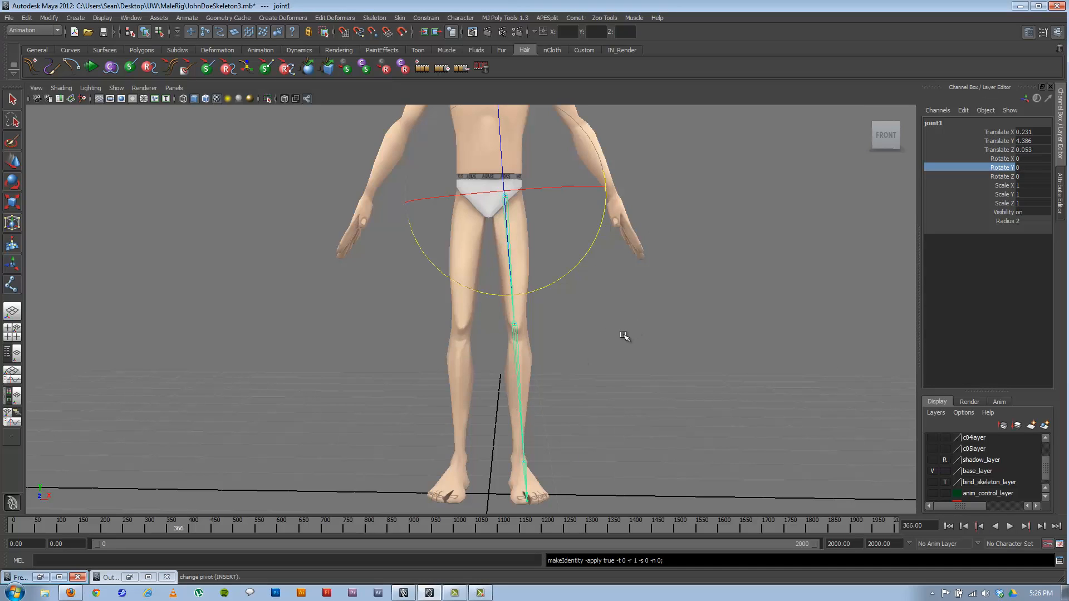
- Undo the rotation freeze and the Y rotation of the hip joint, then select the knee joint
click(514, 338)
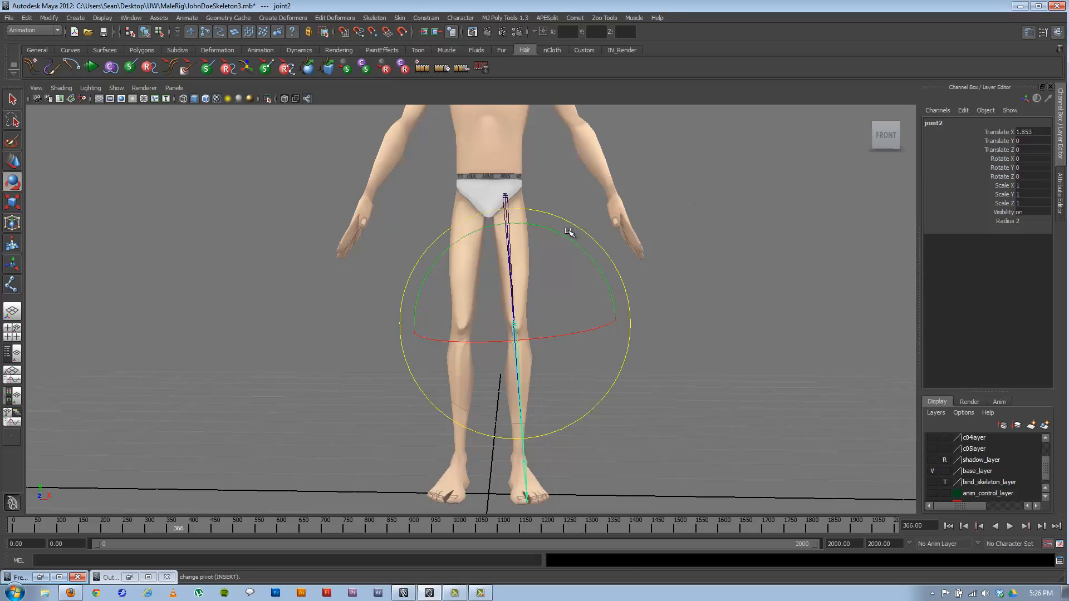
key(ctrl+z)
key(ctrl+z)
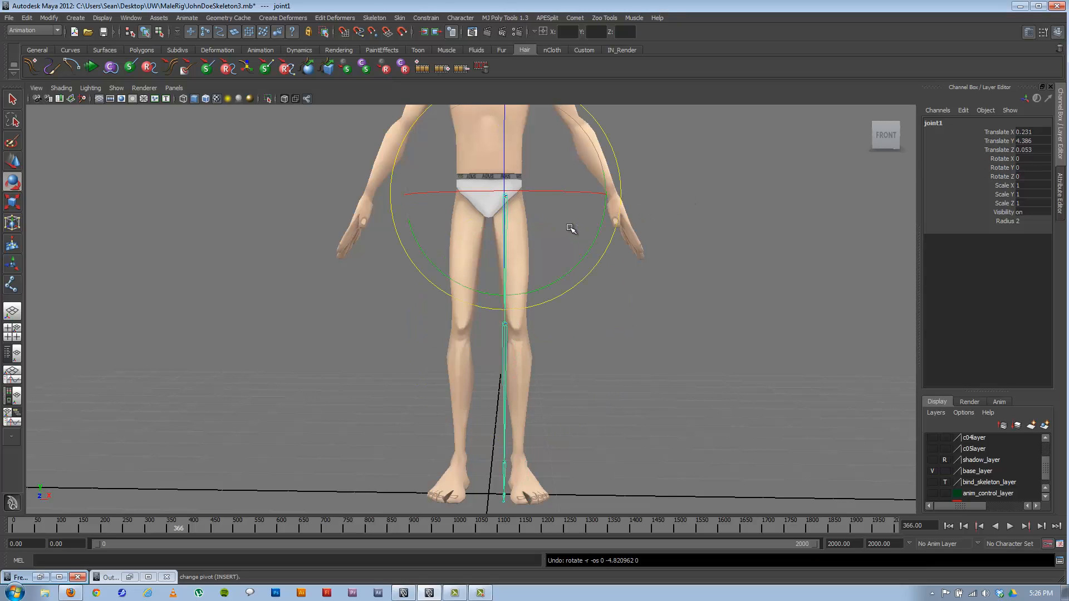
click(619, 379)
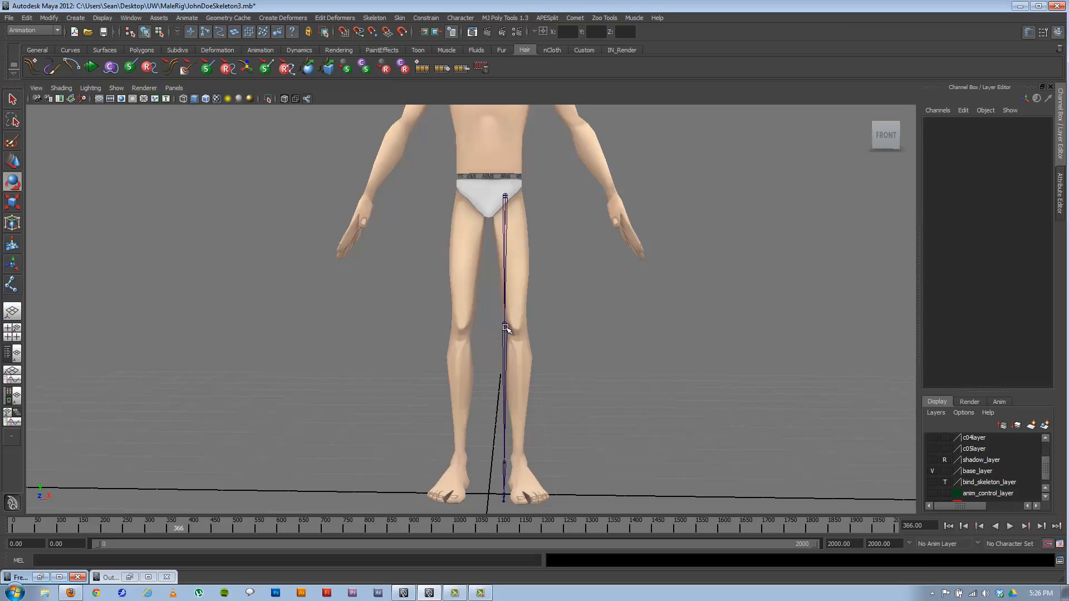
click(504, 333)
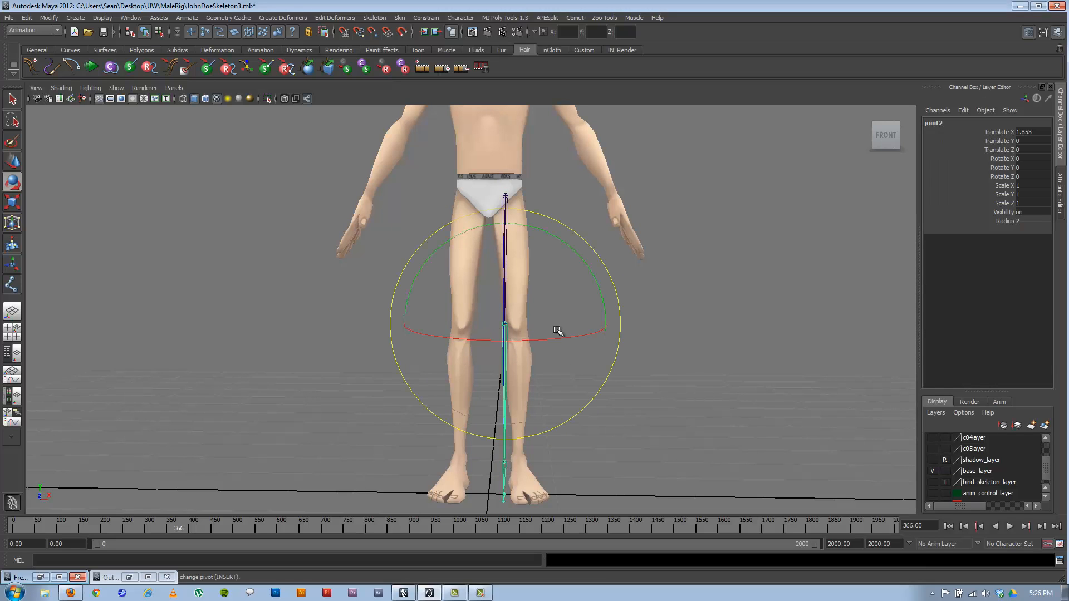
mouse_move(558, 331)
alt+mouse_down()
mouse_move(506, 320)
mouse_move(453, 328)
mouse_move(573, 329)
mouse_move(538, 332)
mouse_move(560, 337)
alt+mouse_up()
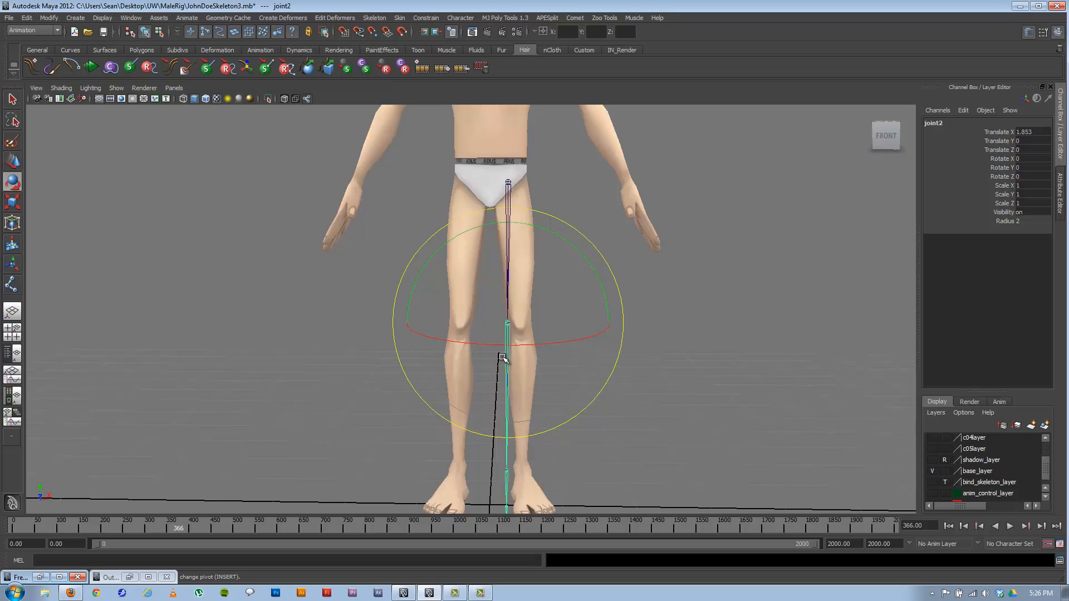
- Move the leg chain sideways from its hip joint to about 0.27 in Translate X
click(509, 185)
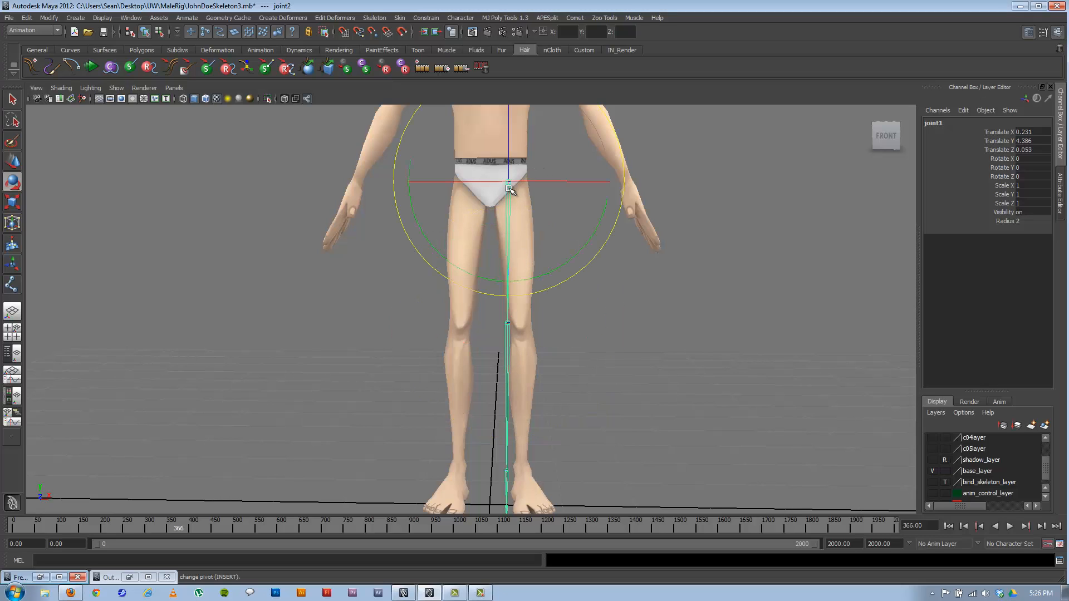
key(w)
alt+drag(541, 189, 547, 184)
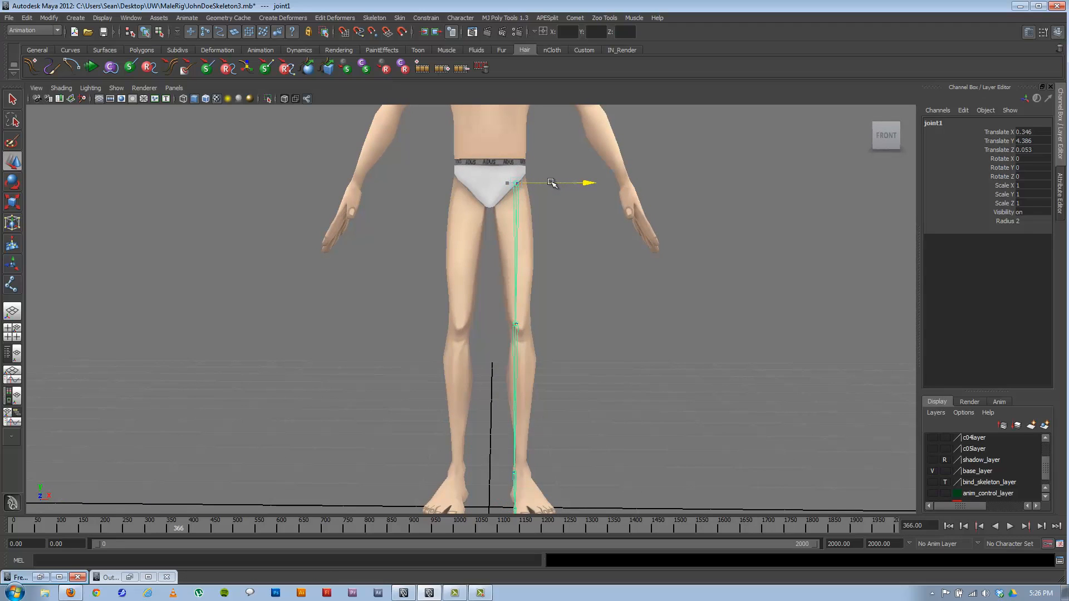
alt+middle_drag(512, 179, 507, 200)
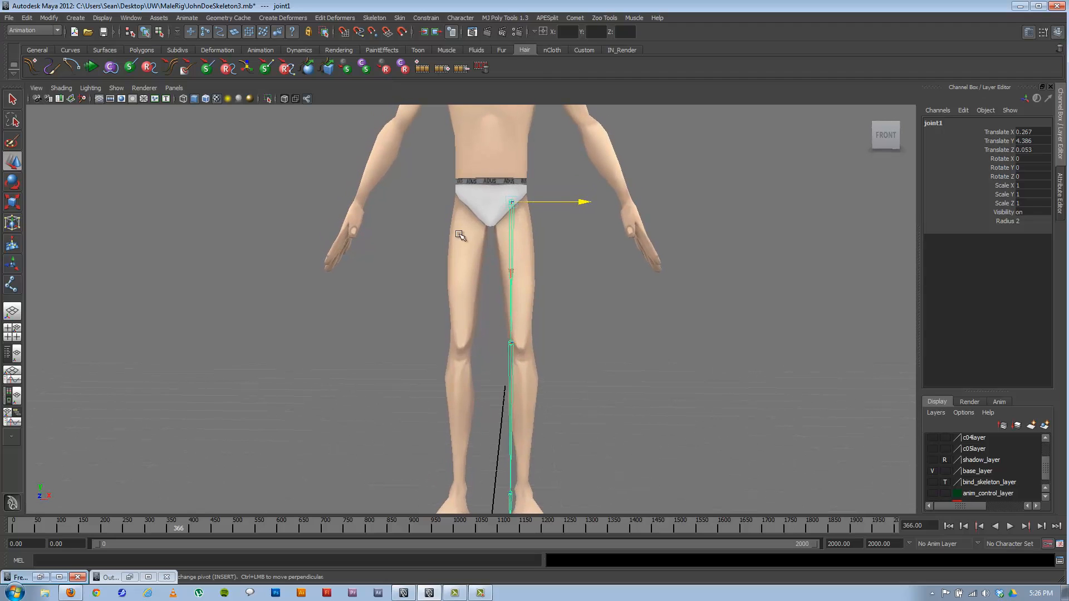
alt+right_drag(465, 239, 538, 217)
alt+middle_drag(538, 217, 528, 239)
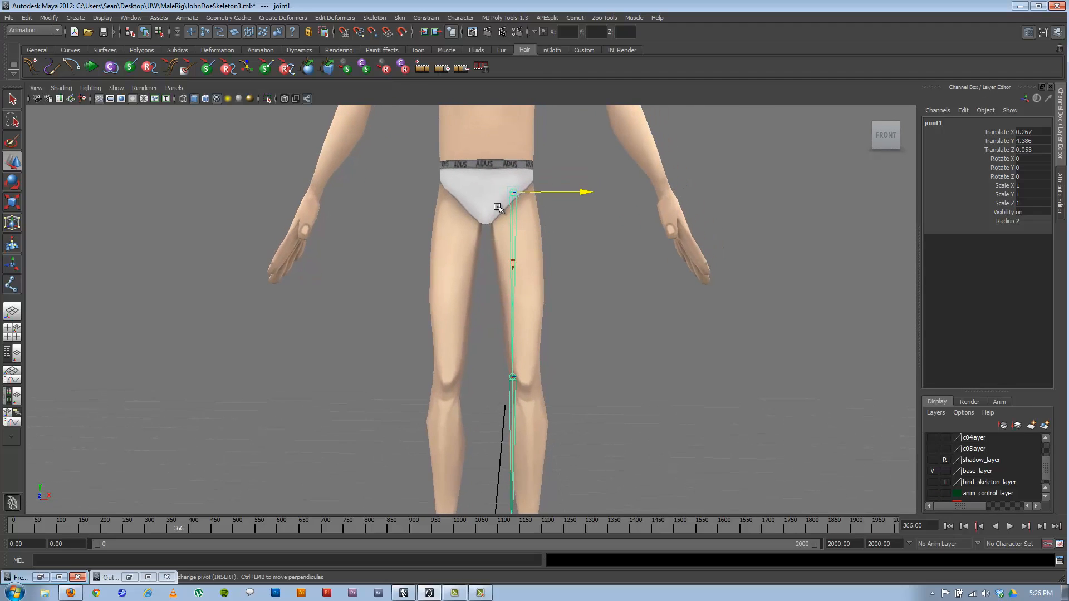
- Adjust the hip joint's height and depth to about 4.33 in Translate Y and 0.03 in Translate Z
drag(512, 219, 513, 219)
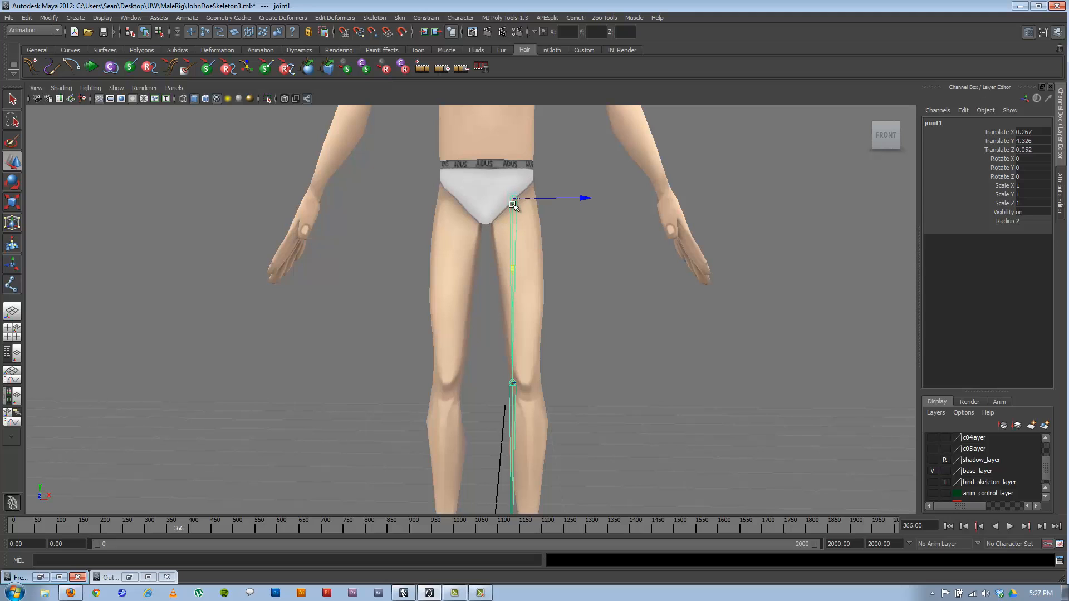
alt+drag(562, 207, 494, 208)
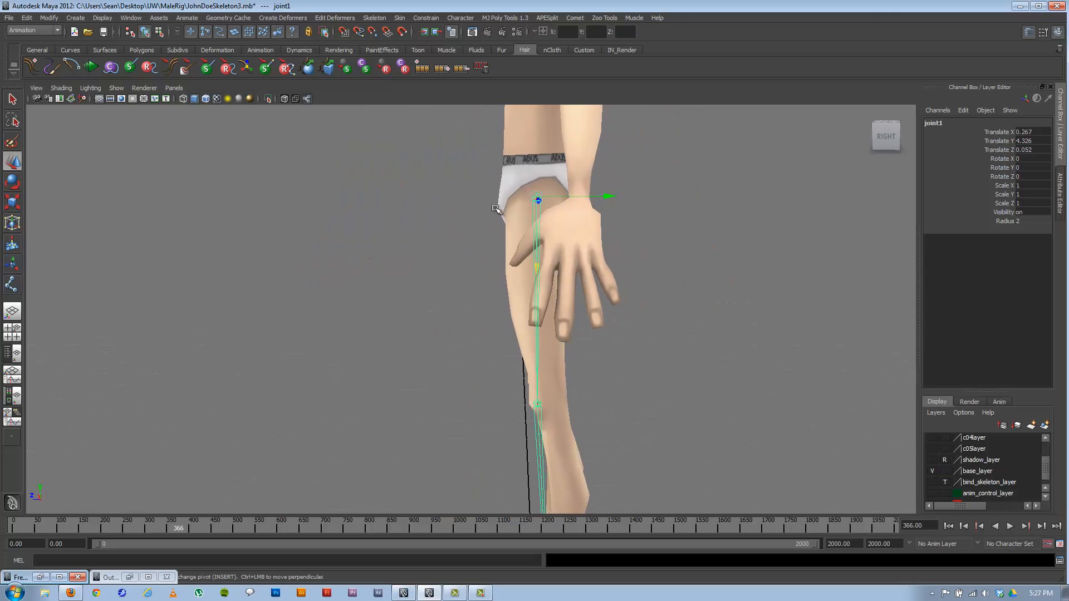
alt+drag(601, 196, 519, 232)
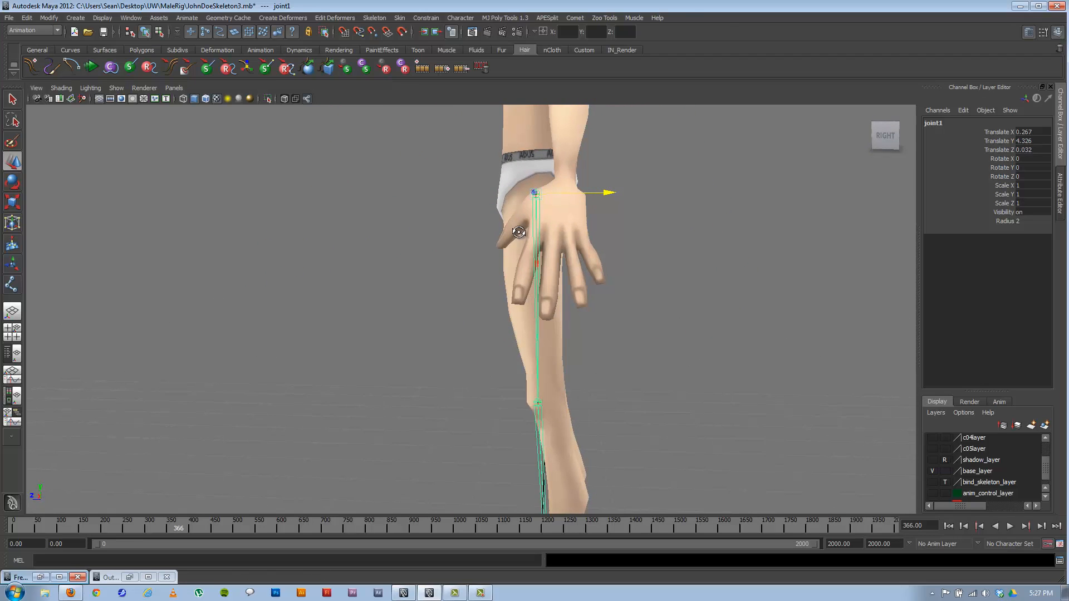
- Turn on X-Ray shading to check the hip joint's placement inside the body
click(62, 88)
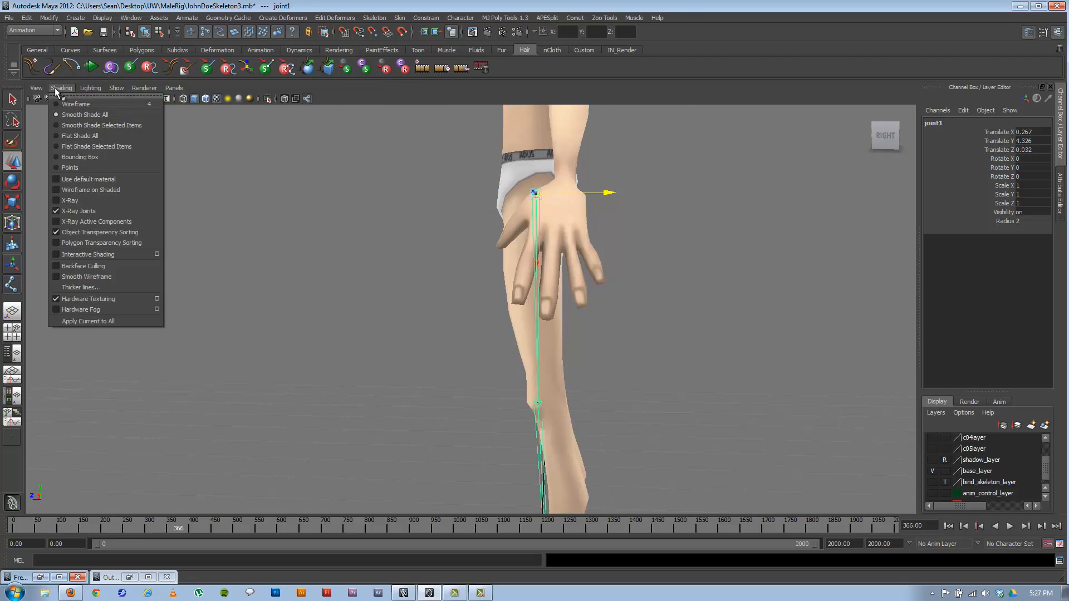
click(92, 199)
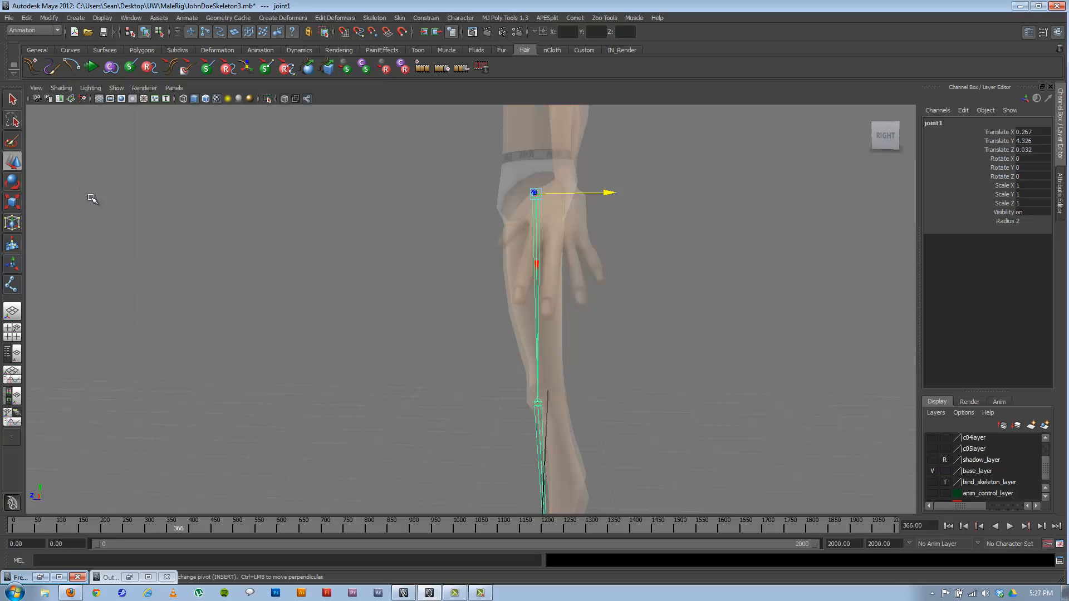
alt+drag(613, 248, 627, 267)
- Change the viewport background to the blue gradient and turn off X-Ray shading
key(alt+b)
key(alt+b)
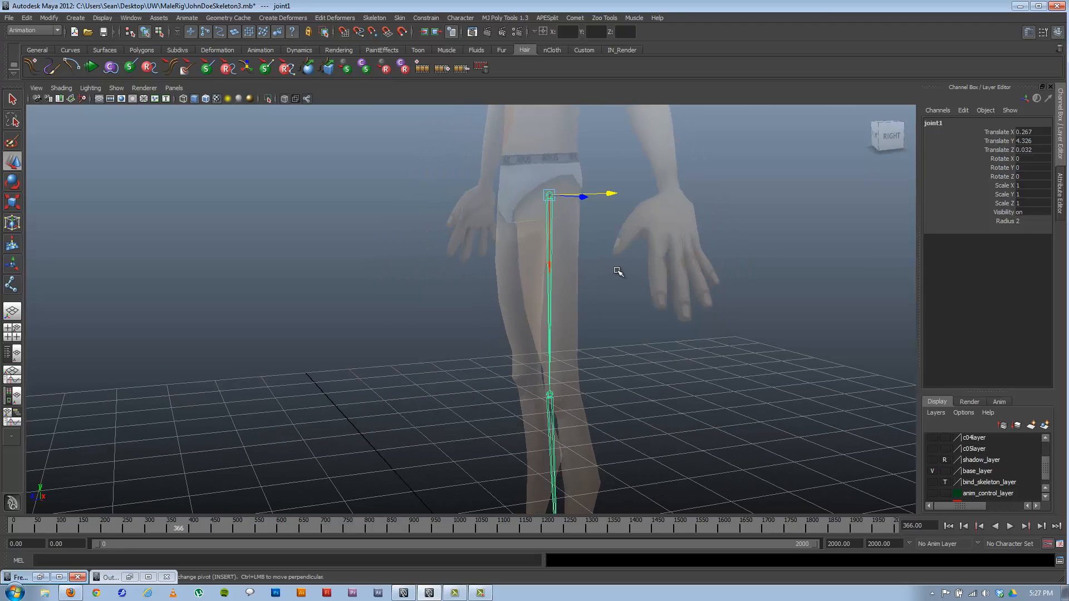
key(alt+b)
key(alt+b)
key(alt+b)
key(alt+b)
mouse_move(610, 275)
alt+mouse_down()
mouse_move(649, 289)
mouse_move(709, 281)
mouse_move(684, 286)
alt+mouse_up()
click(61, 88)
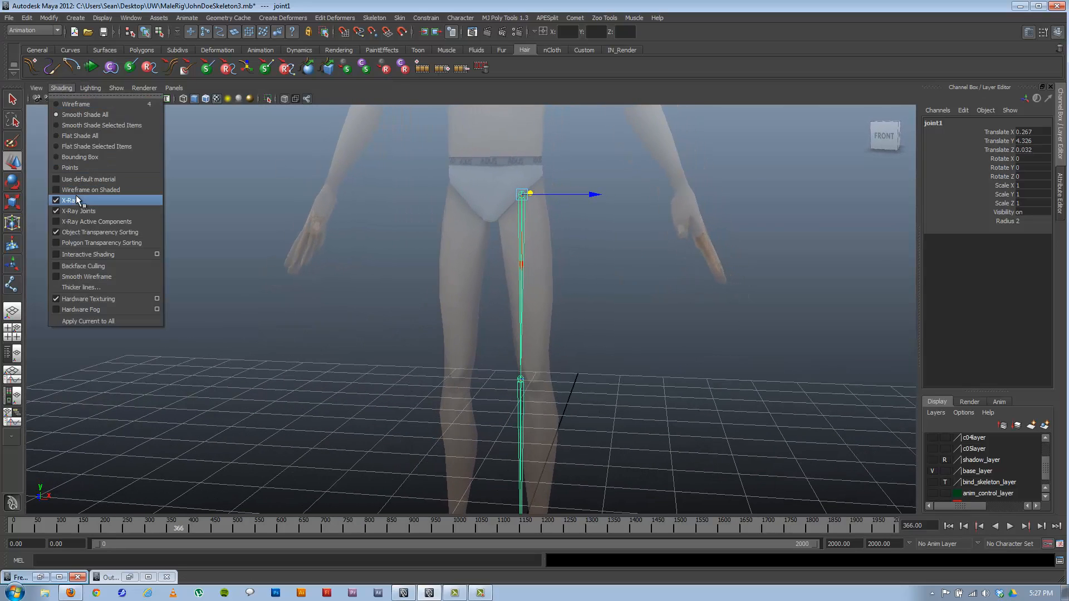
click(77, 199)
- Move the knee joint about 0.14 sideways along its Z axis into the centre of the character's left knee
mouse_move(555, 322)
alt+mouse_down()
mouse_move(525, 299)
mouse_move(551, 316)
mouse_move(594, 294)
alt+mouse_up()
click(524, 301)
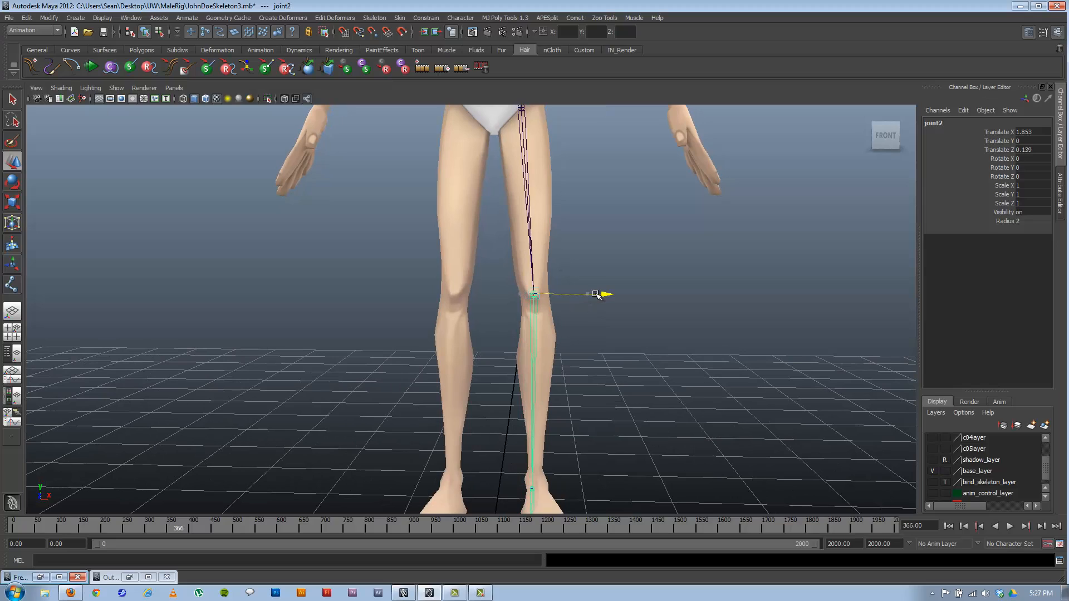
drag(596, 294, 597, 295)
alt+middle_drag(597, 336, 603, 179)
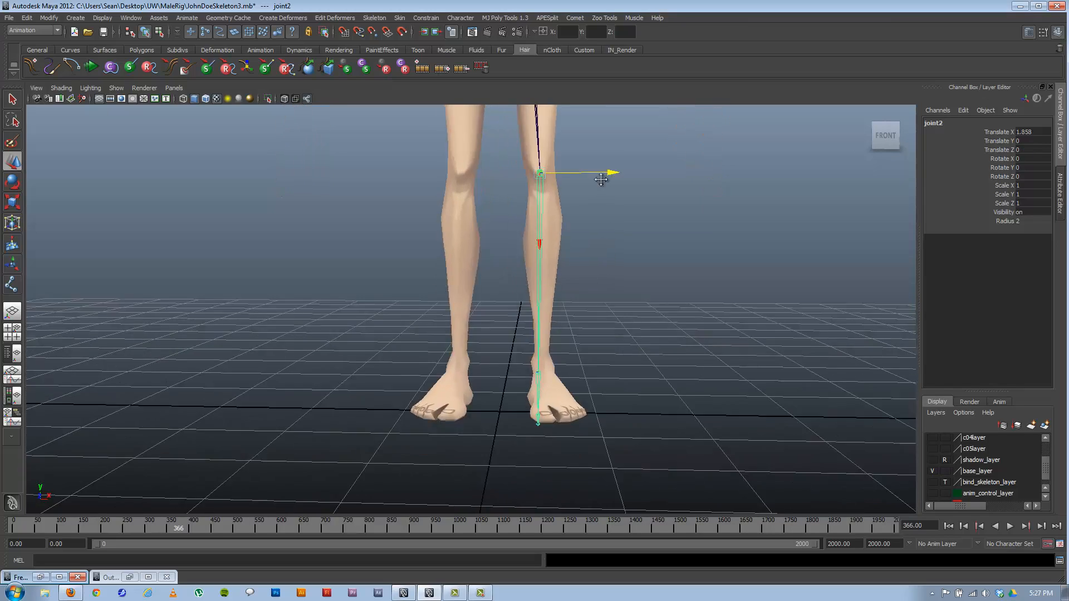
alt+drag(603, 179, 613, 241)
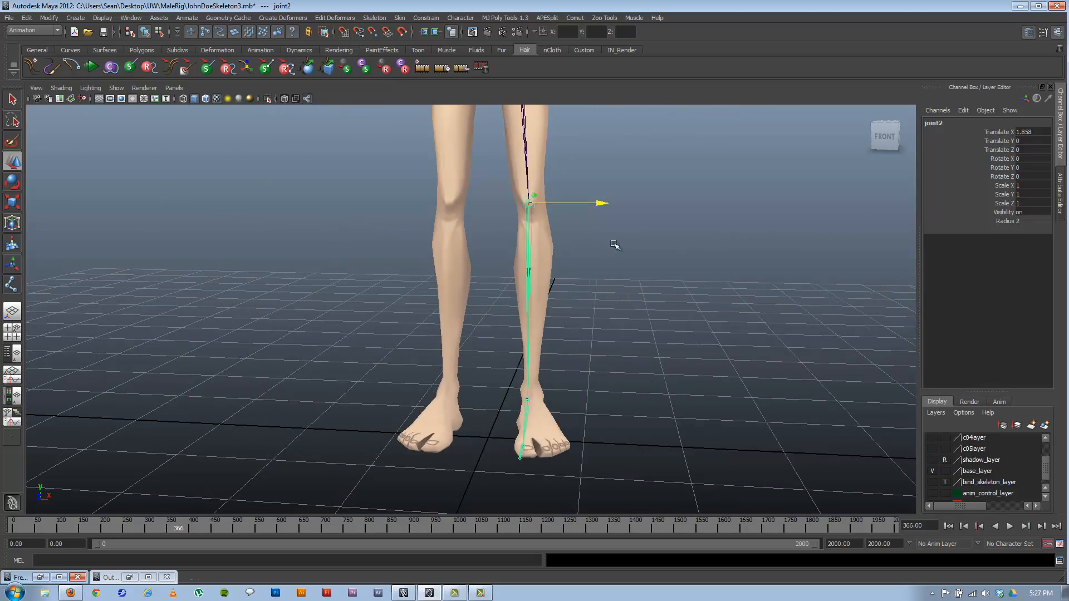
- Examine the axes and transform values of the knee and ankle joints from the front and side
click(528, 399)
alt+drag(567, 326, 527, 380)
key(ctrl+z)
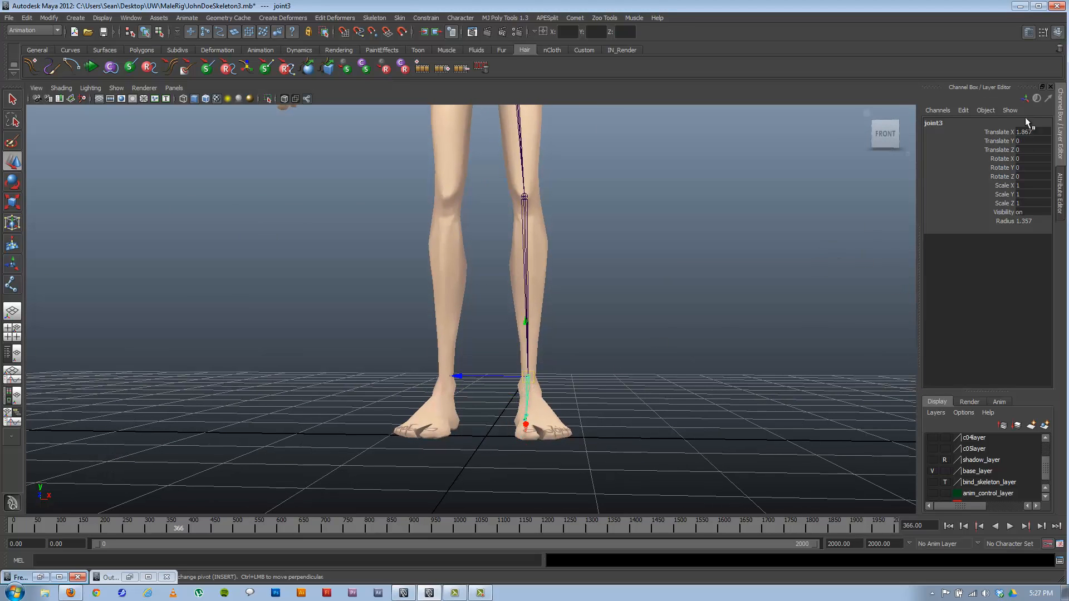
alt+drag(488, 426, 402, 436)
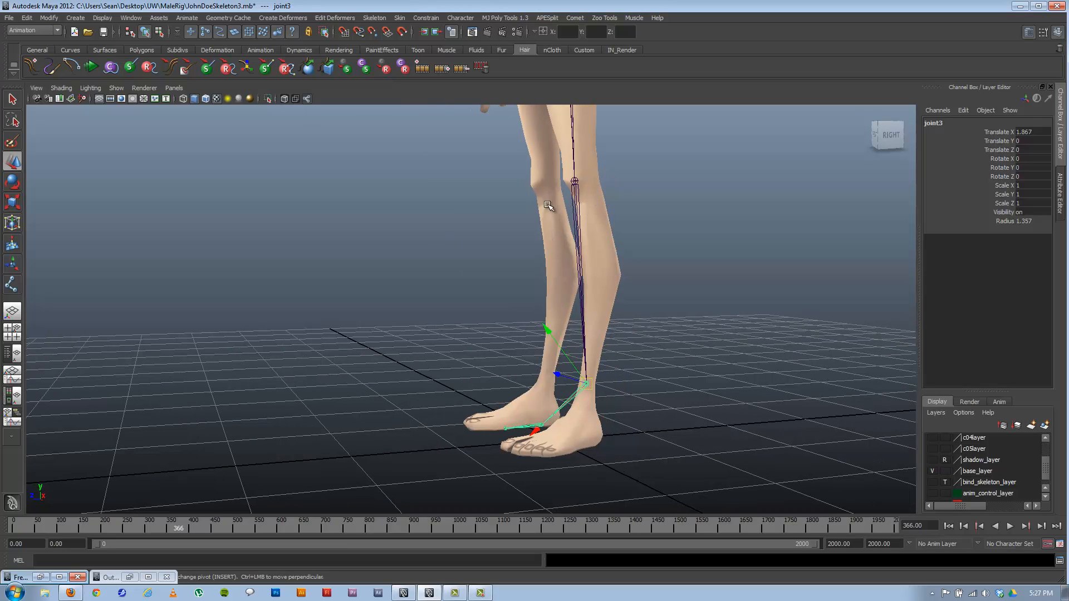
click(576, 195)
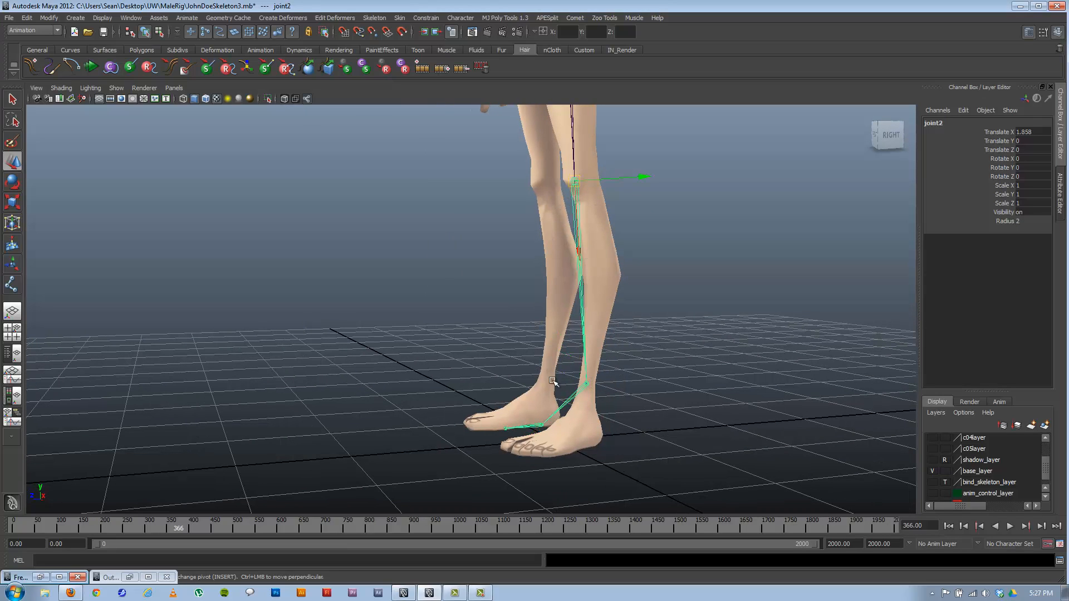
alt+drag(602, 388, 570, 383)
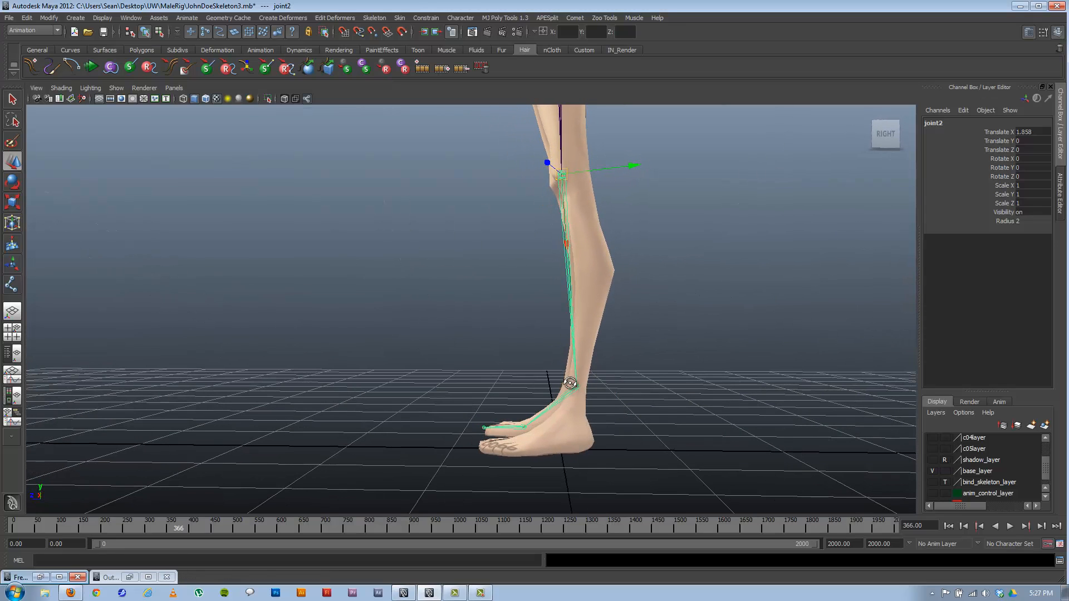
click(576, 385)
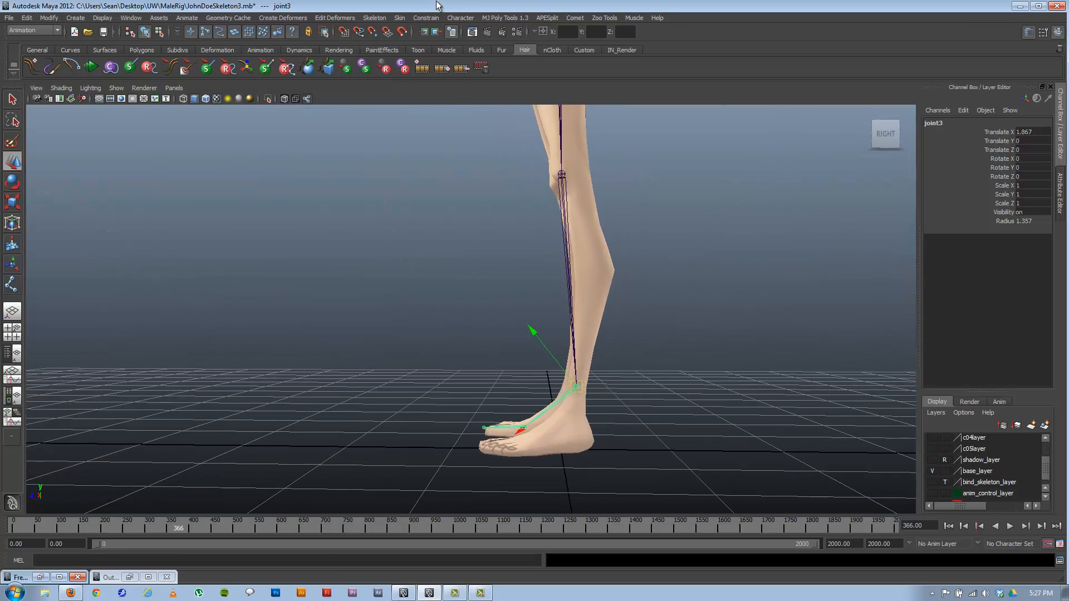
click(383, 19)
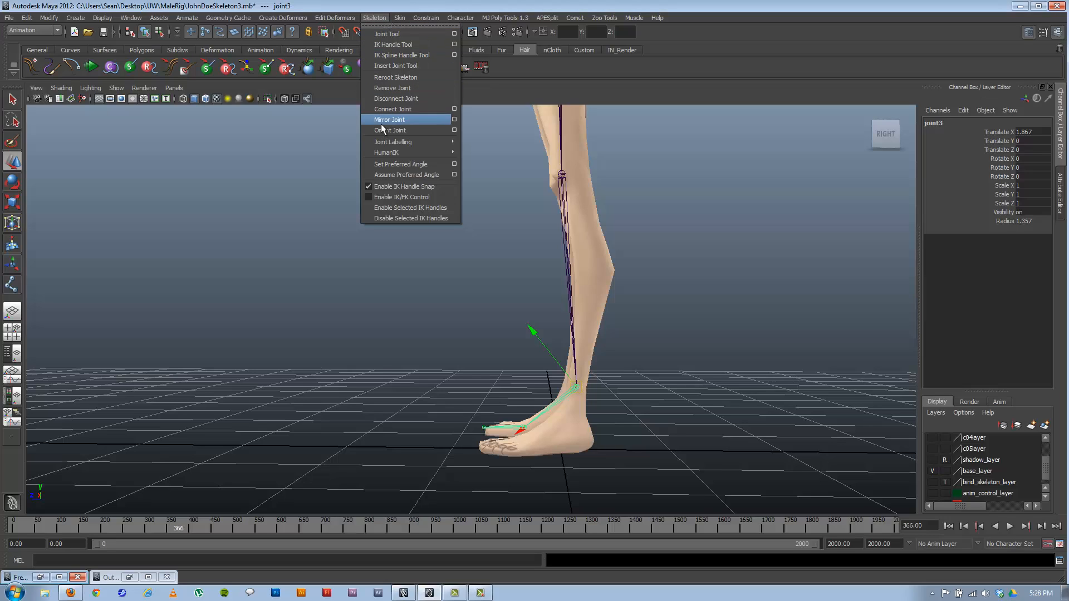
click(726, 263)
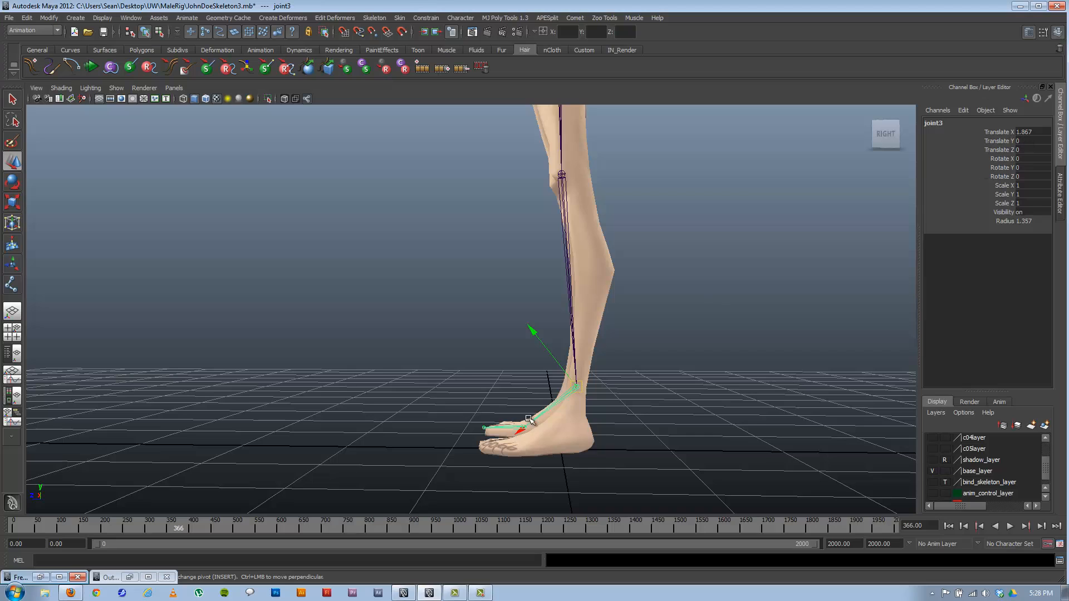
- Try moving the ankle joint back behind the heel
alt+drag(578, 386, 618, 394)
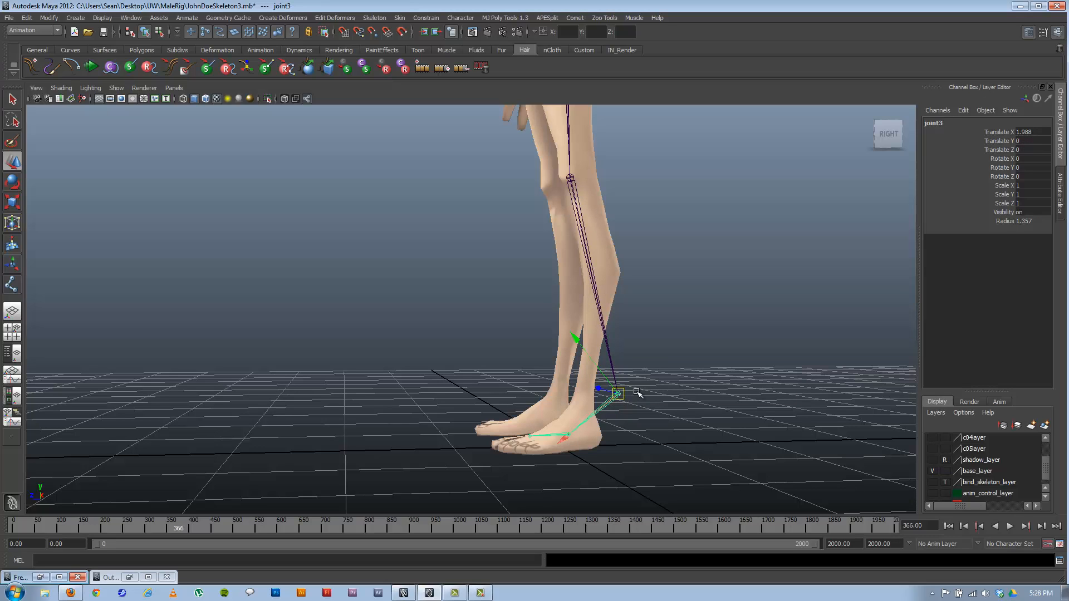
alt+drag(638, 393, 718, 401)
key(ctrl+z)
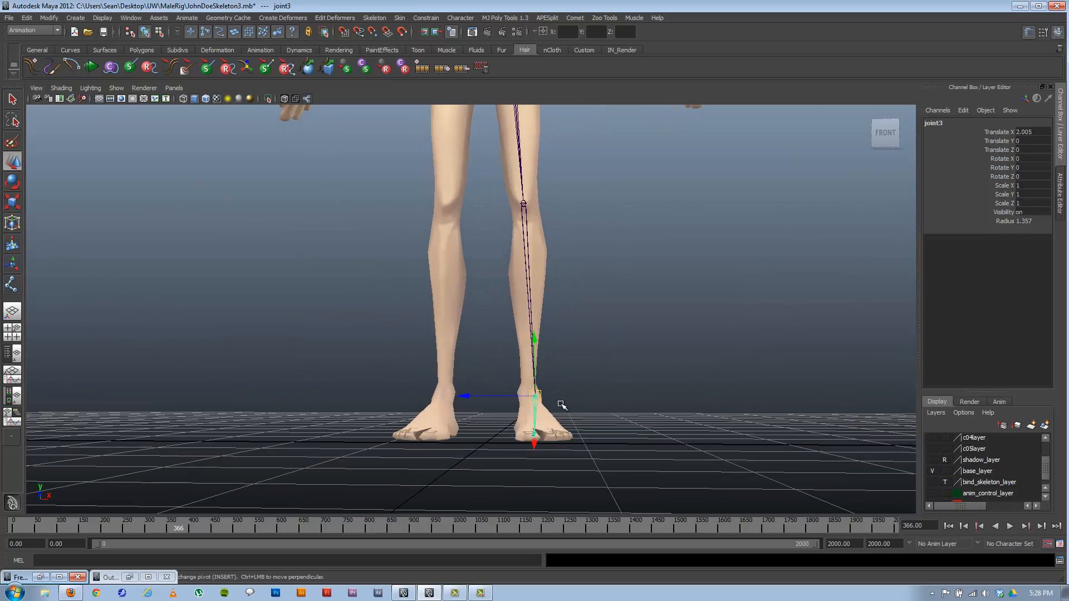
- Move the ankle joint into the centre of the left ankle, to about 1.98 in Translate X
drag(538, 399, 532, 398)
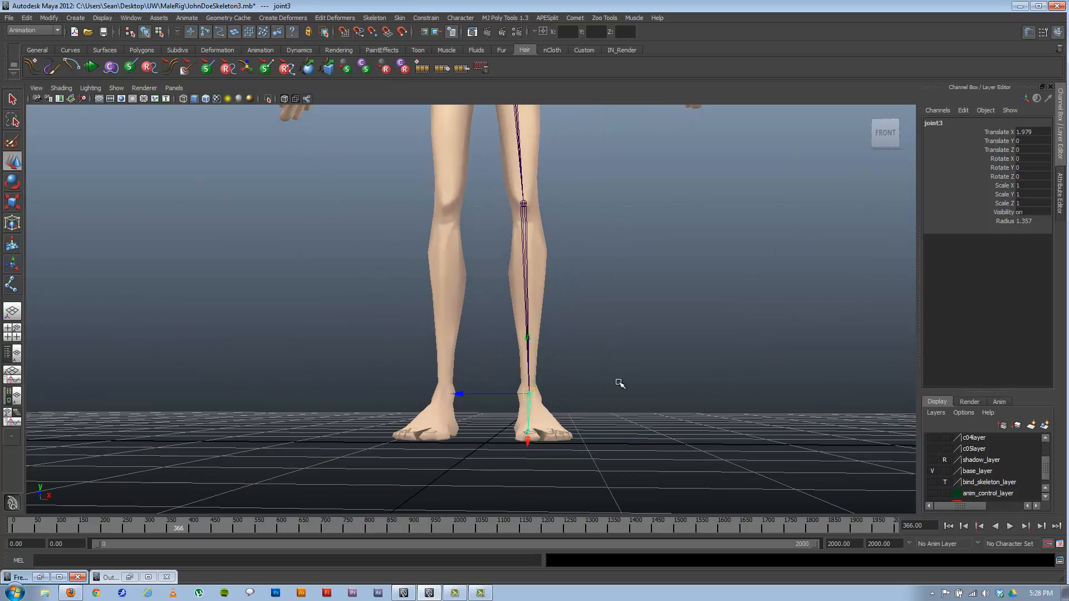
alt+drag(617, 382, 491, 385)
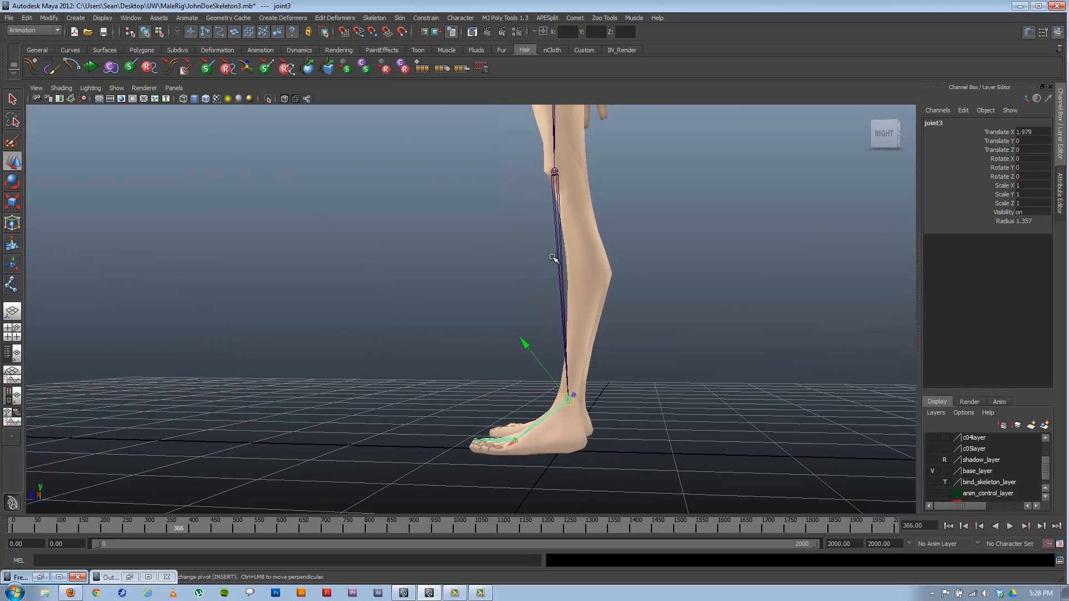
alt+drag(553, 258, 477, 360)
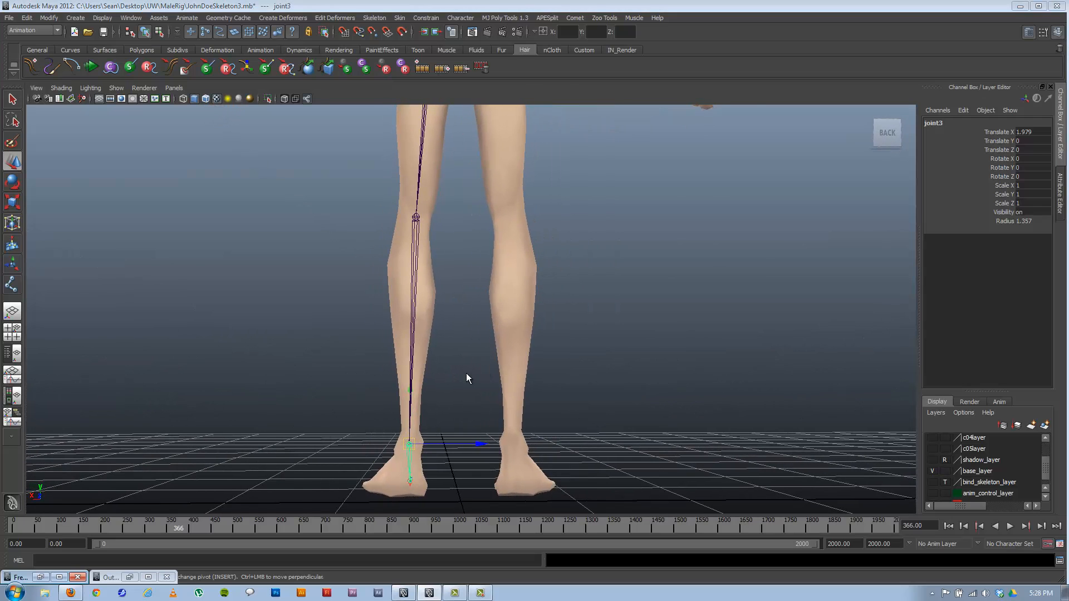
- Switch to the four-view layout and check the leg chain's placement in the side and perspective views
key(space)
key(super)
click(828, 402)
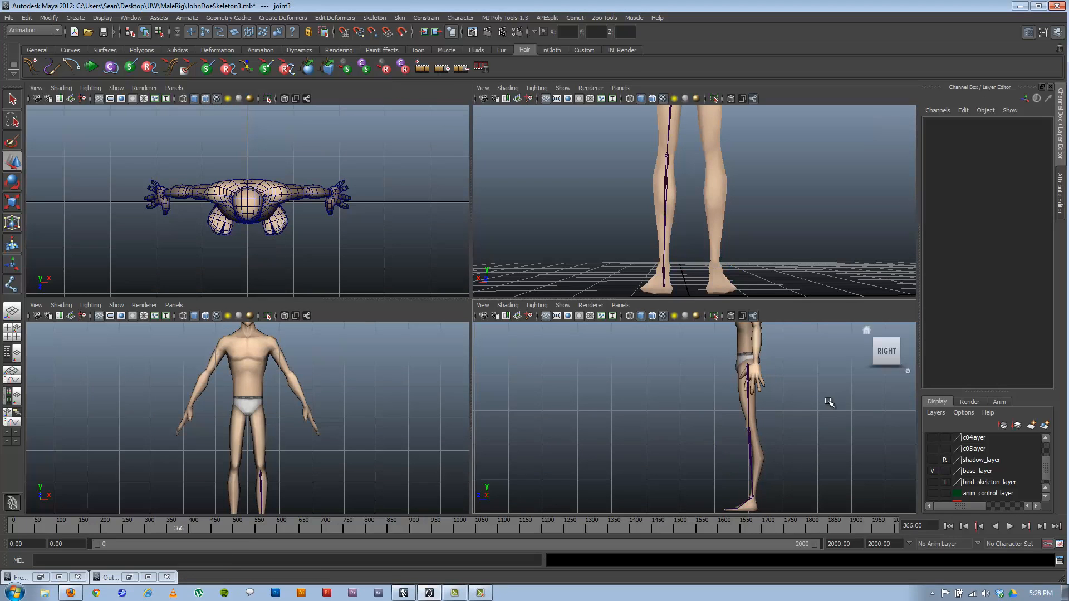
alt+drag(735, 412, 761, 391)
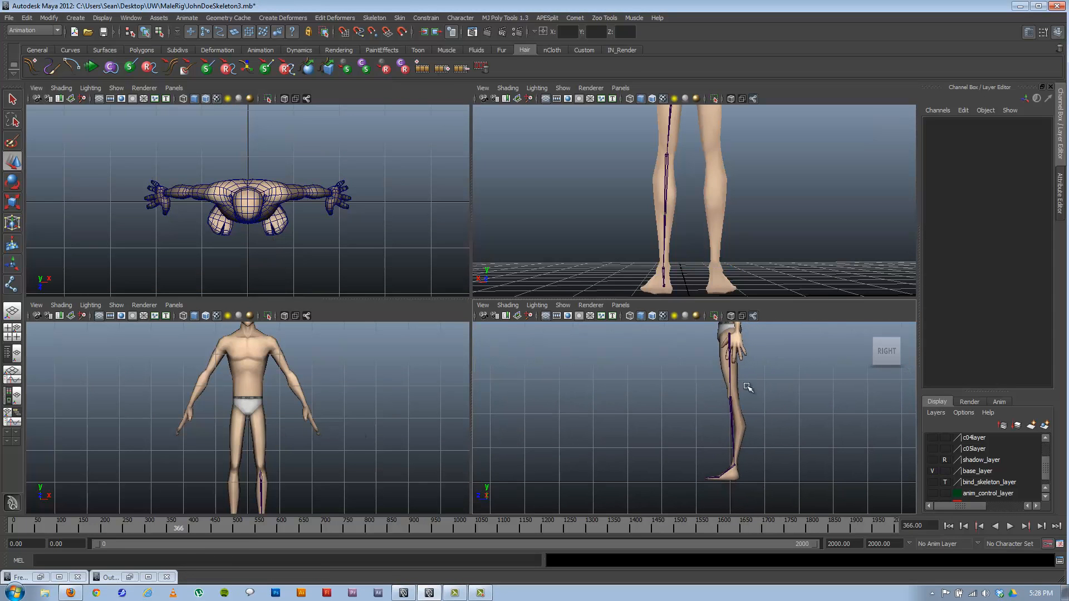
alt+middle_drag(730, 409, 736, 435)
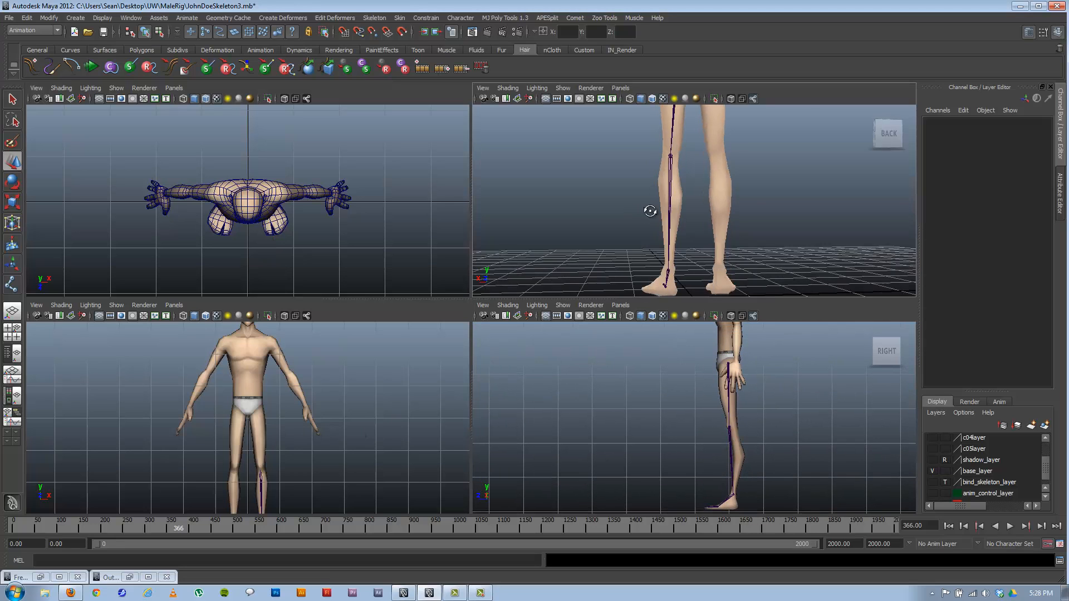
alt+drag(645, 210, 709, 251)
key(space)
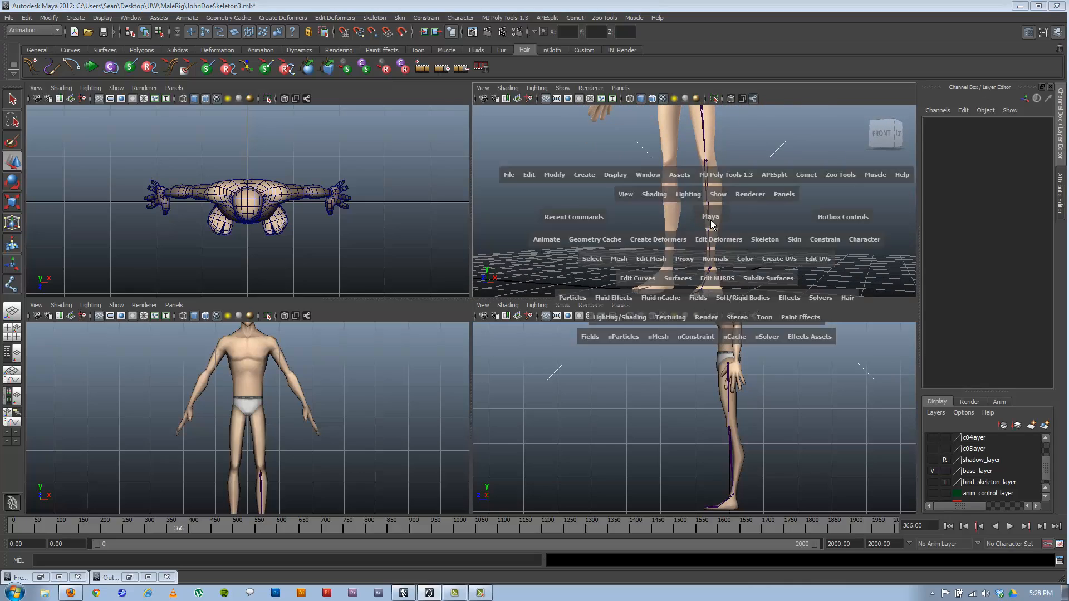
- Show the perspective view full size and inspect the toe end joint from above the feet
alt+drag(572, 339, 539, 356)
click(543, 371)
drag(473, 349, 541, 215)
click(616, 426)
click(511, 415)
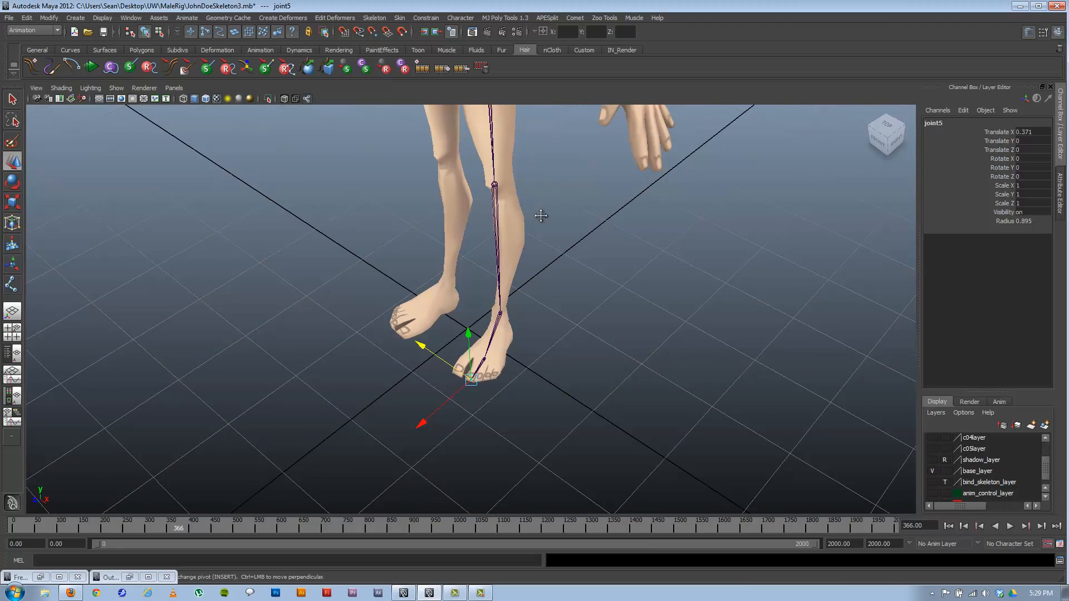
- Orient the hip joint and all its children with reset Orient Joint options: primary axis X, secondary axis Y, world orientation +Y
alt+middle_drag(540, 215, 532, 261)
click(519, 218)
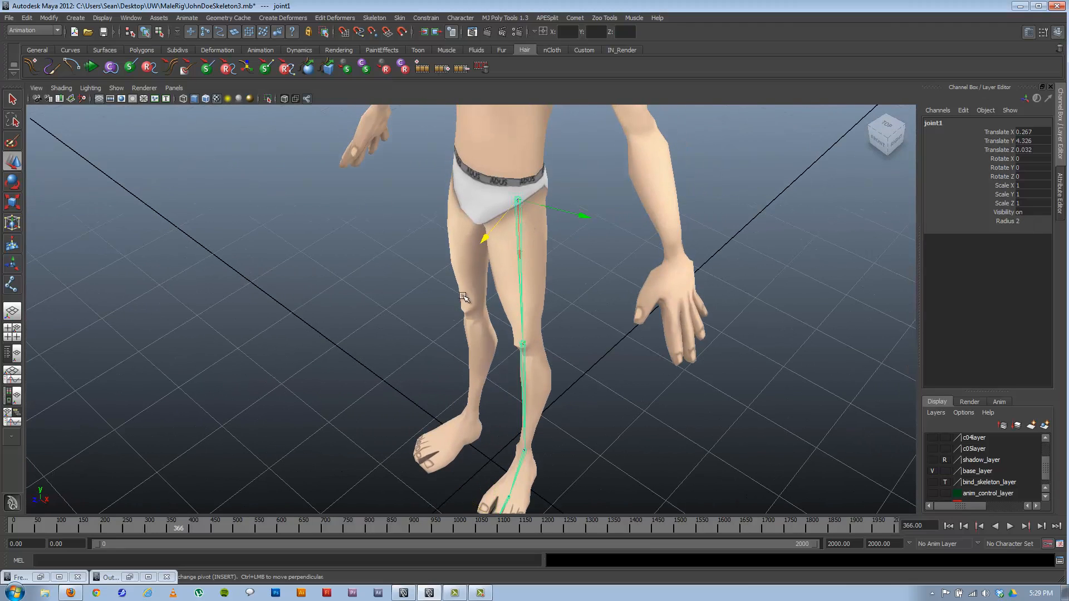
alt+drag(519, 218, 675, 234)
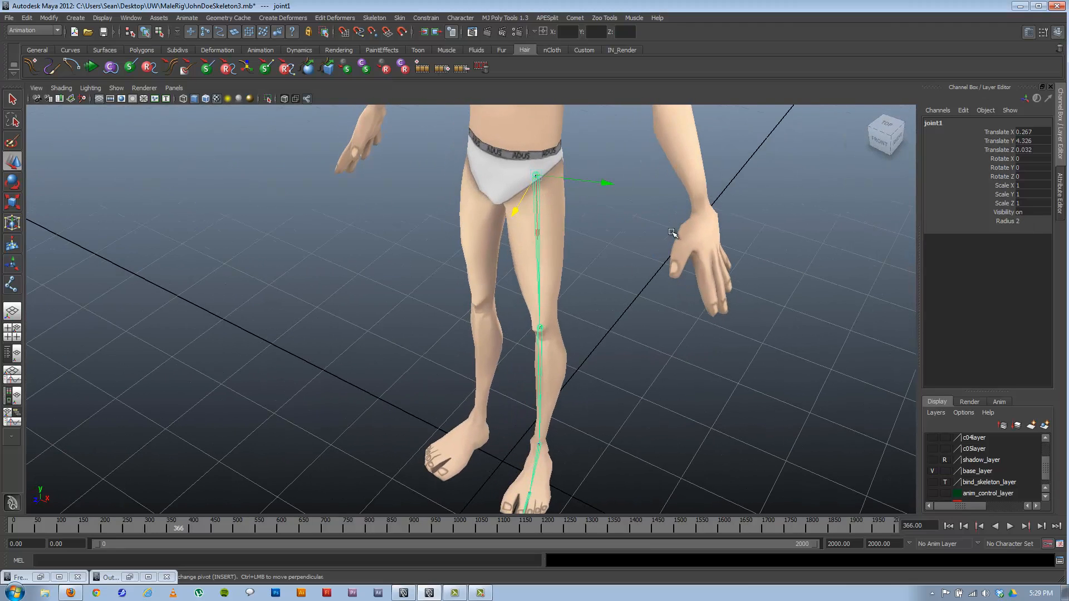
click(390, 18)
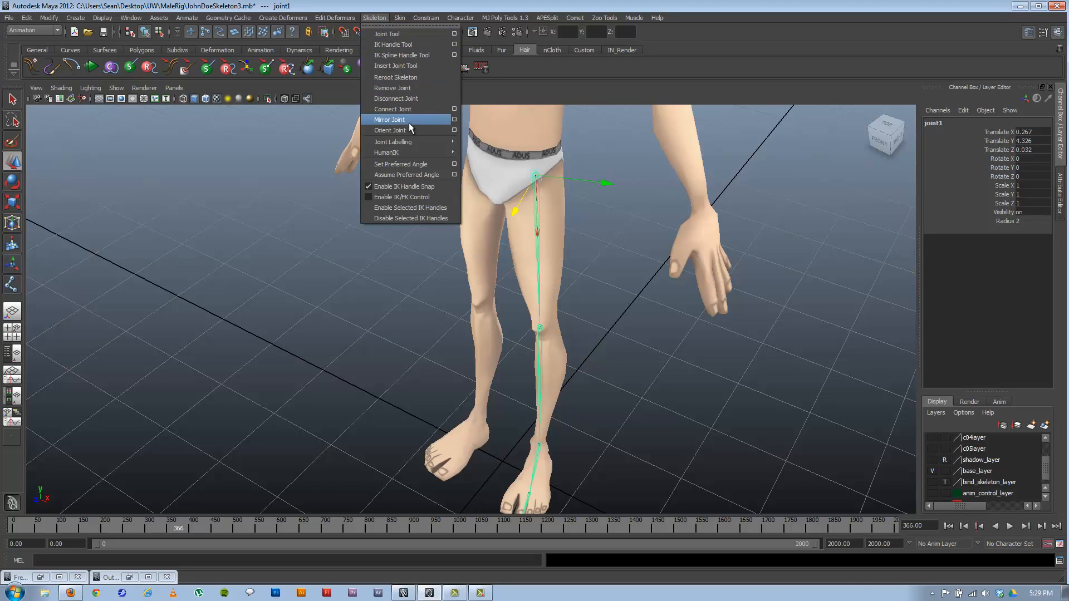
click(454, 130)
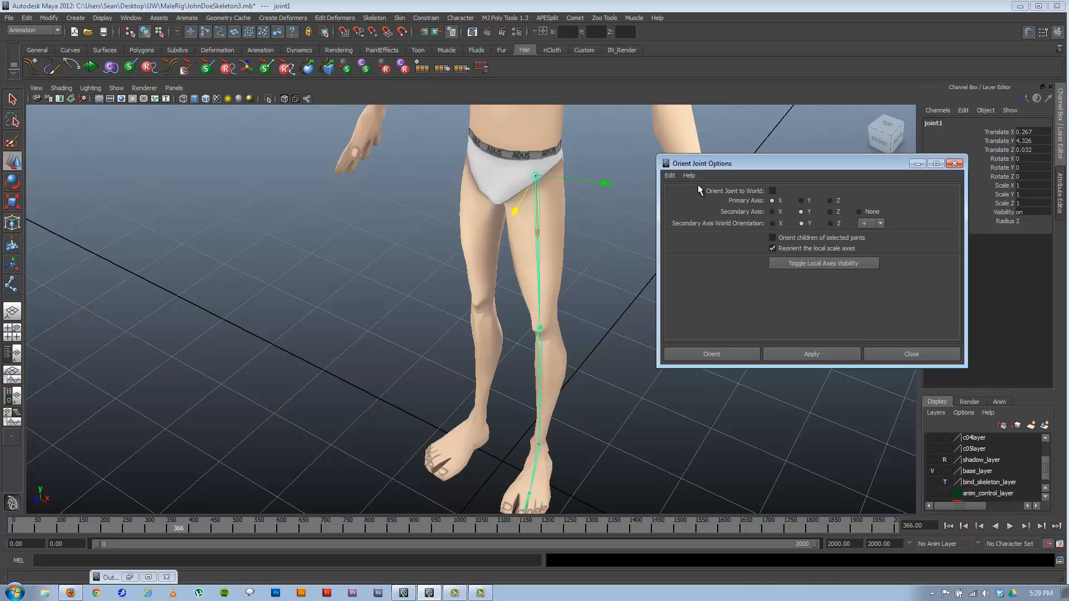
click(678, 175)
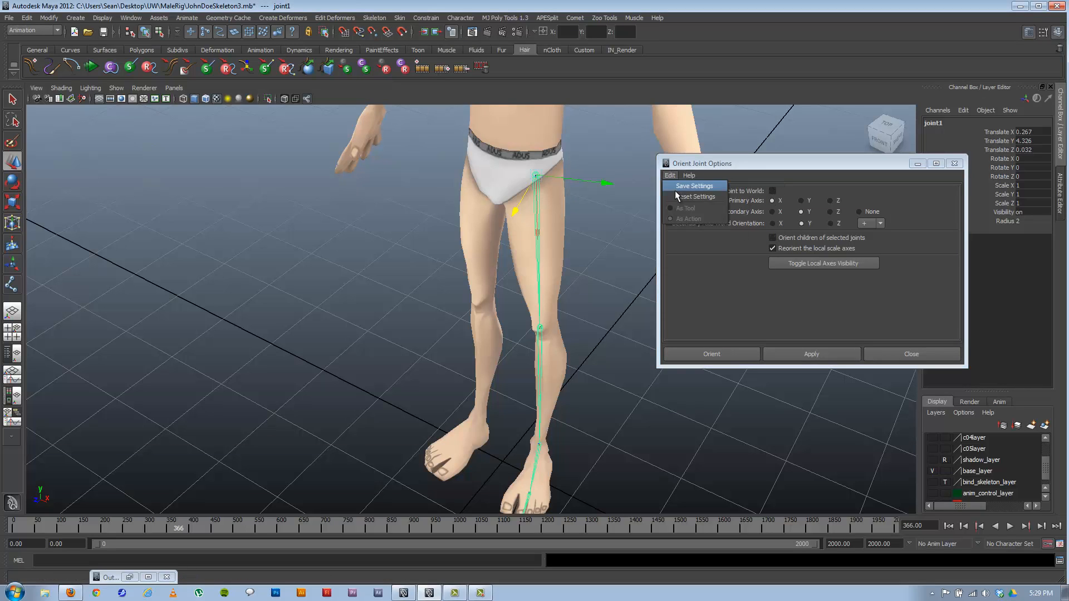
click(694, 196)
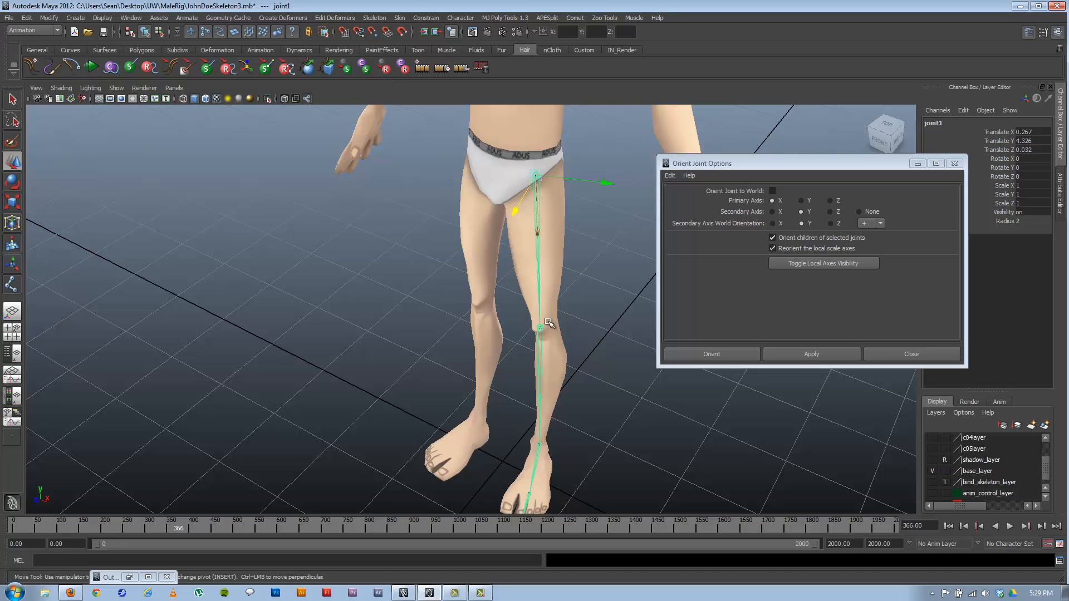
click(772, 237)
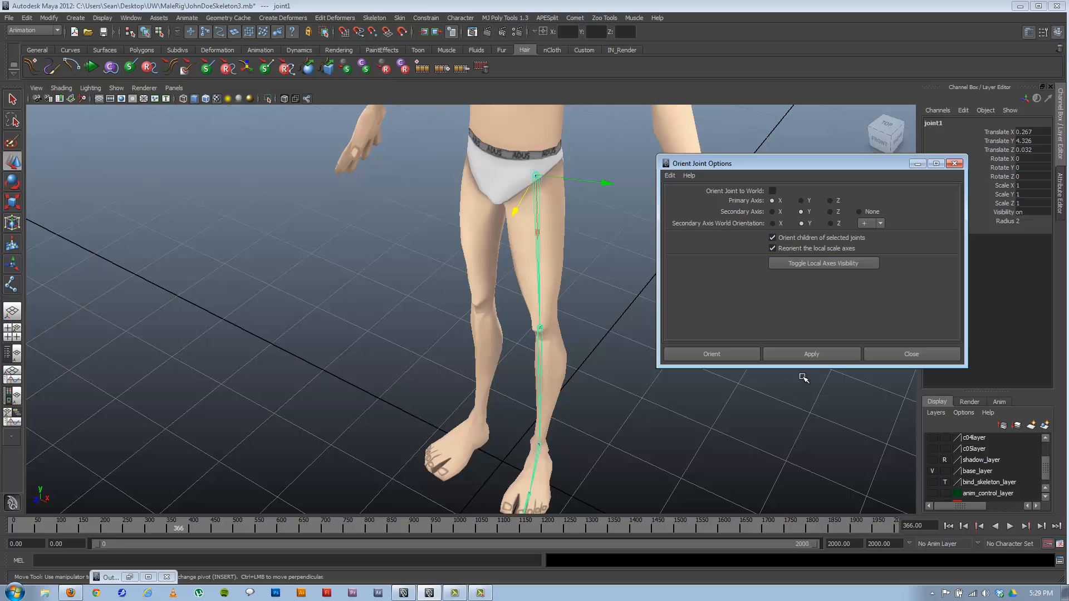
click(710, 352)
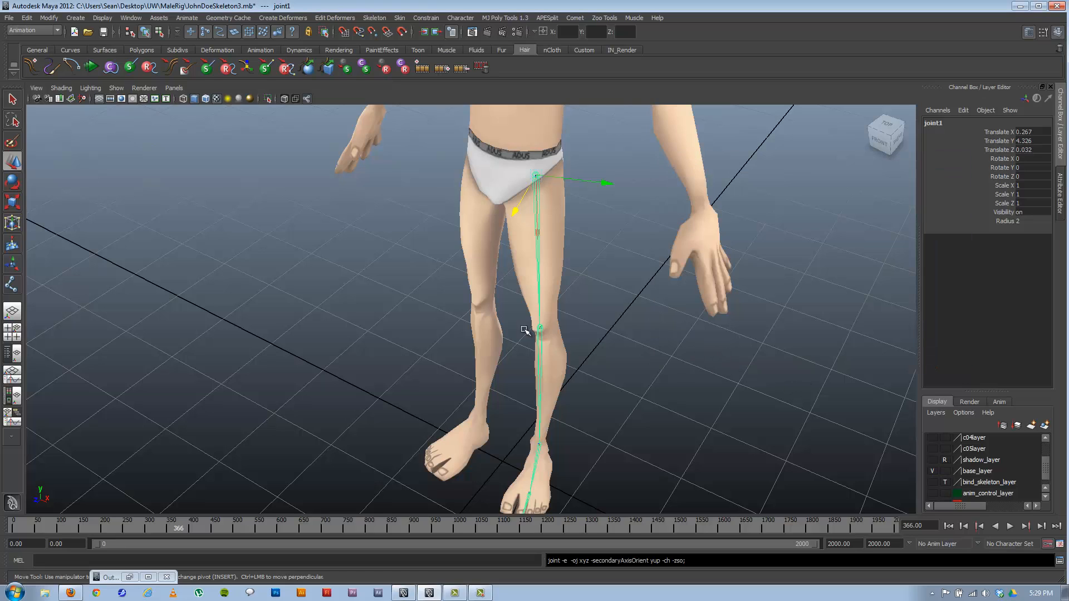
- Display the local rotation axes of the foot joints in component mode, examine them, and return to object mode
alt+drag(559, 295, 559, 382)
click(566, 348)
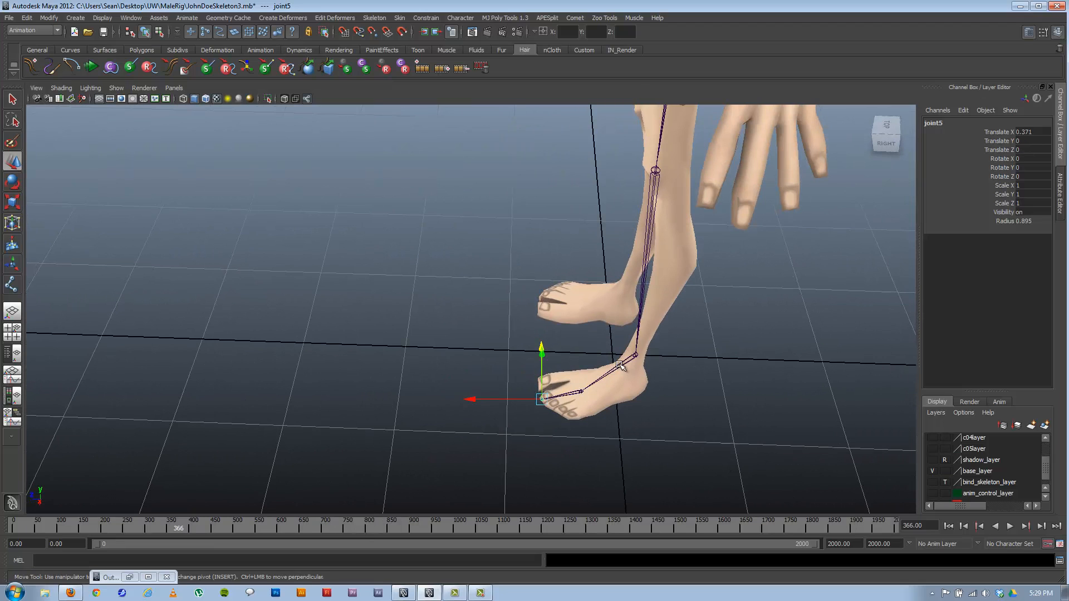
click(160, 32)
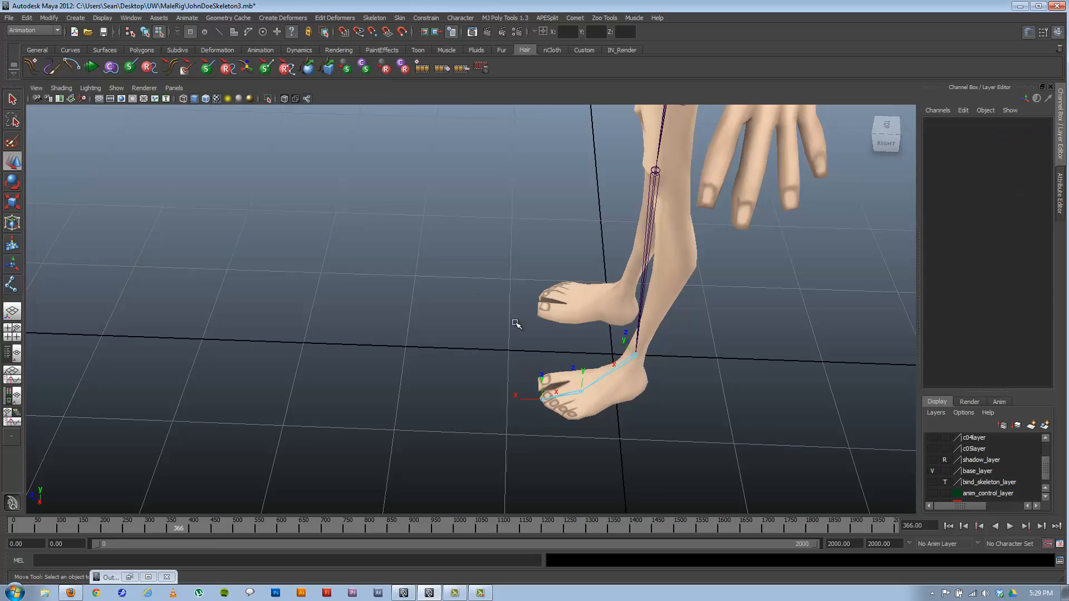
alt+drag(517, 323, 525, 361)
click(144, 32)
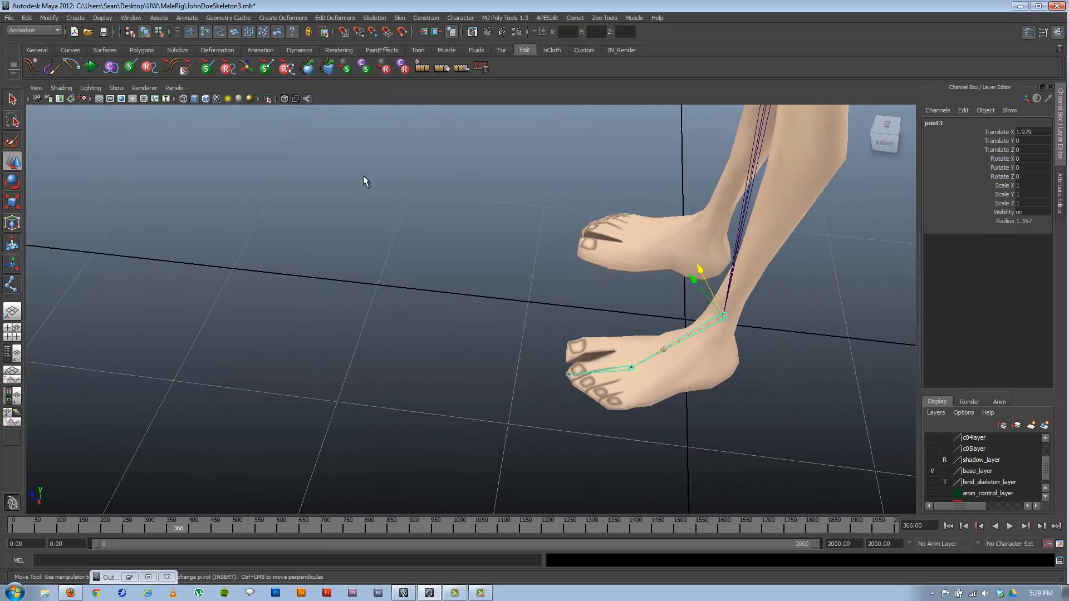
- Set the Move Tool's move axis to Local for the toe end joint
click(568, 375)
alt+drag(446, 377, 501, 362)
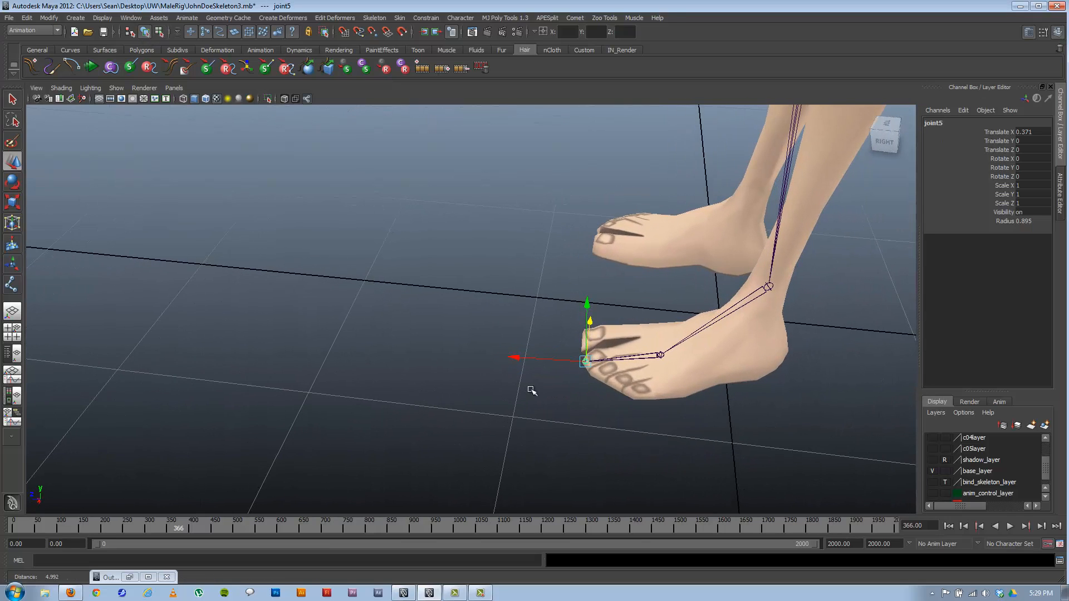
double_click(12, 163)
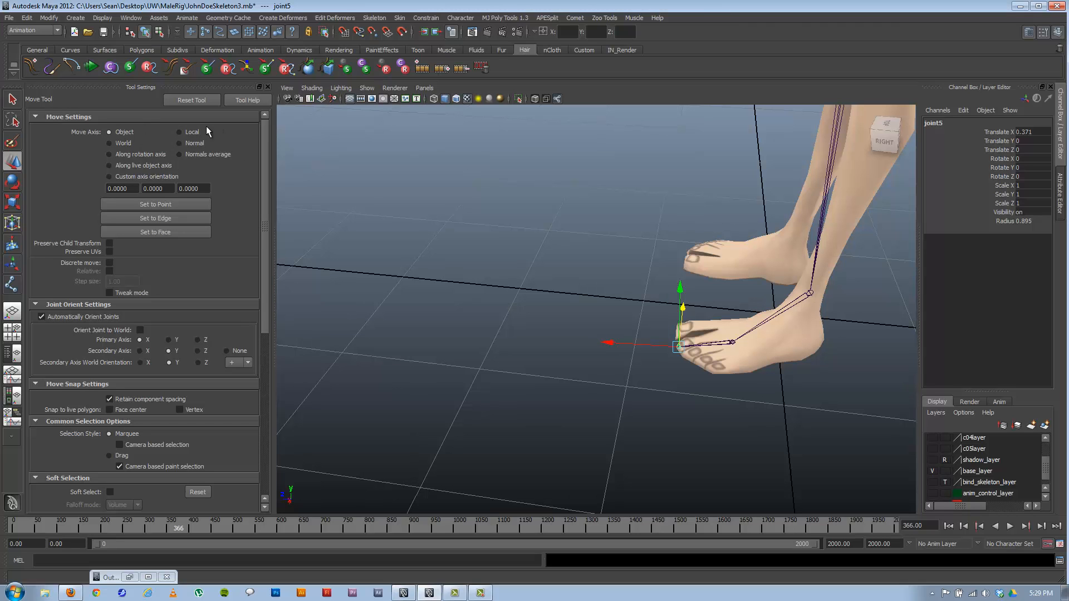
click(179, 131)
alt+drag(624, 356, 639, 374)
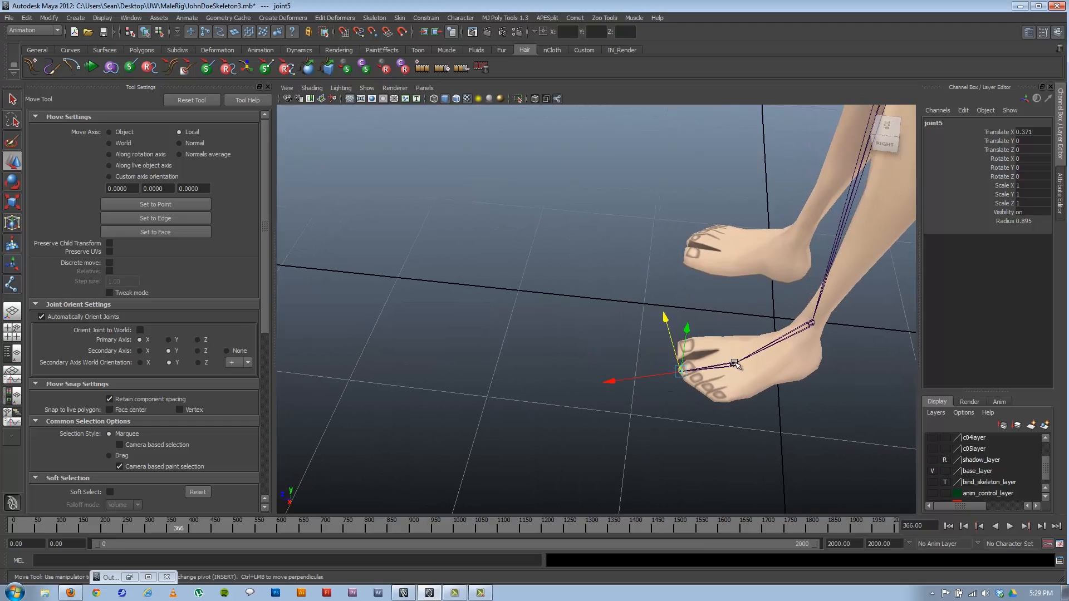
- Place a duplicate of the toe end joint about 0.28 units in front of the toes and parent it to the toe joint
alt+drag(734, 365, 439, 357)
key(Down)
key(ctrl+z)
alt+right_drag(483, 370, 578, 388)
click(529, 385)
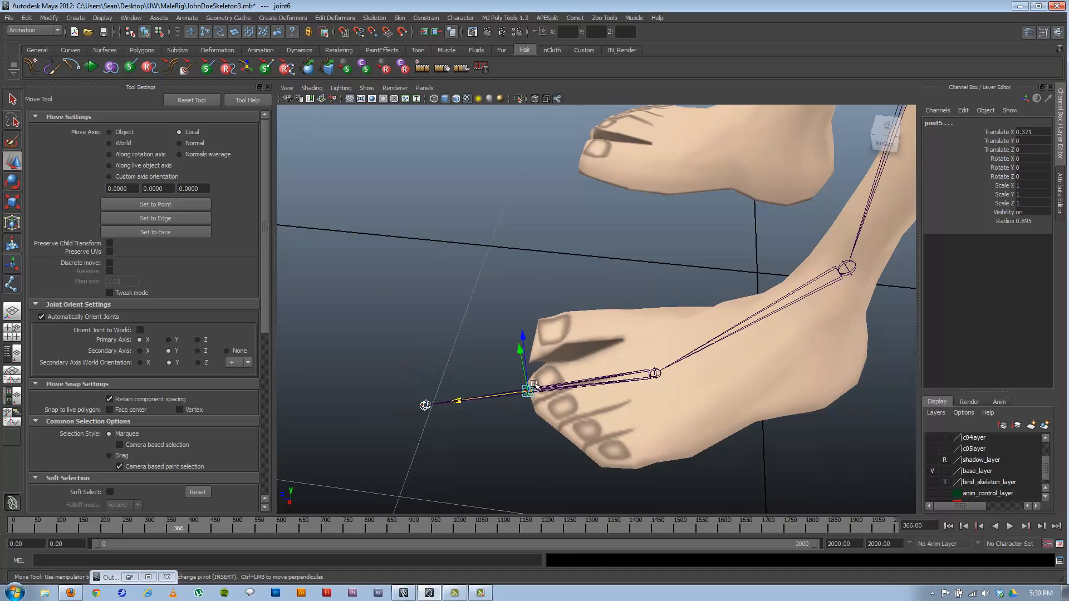
key(Down)
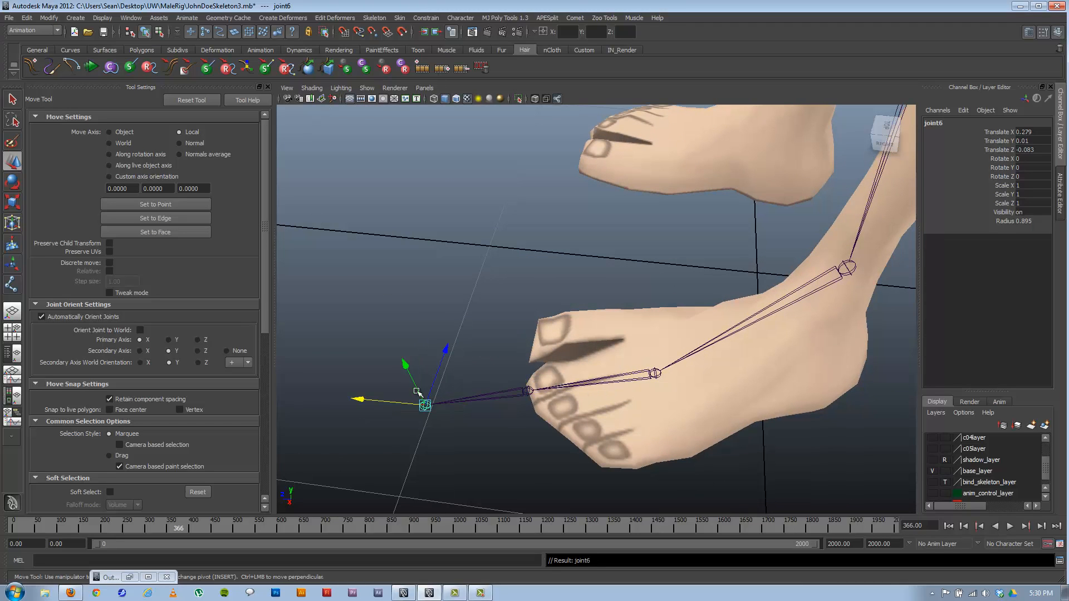
alt+right_drag(589, 391, 528, 369)
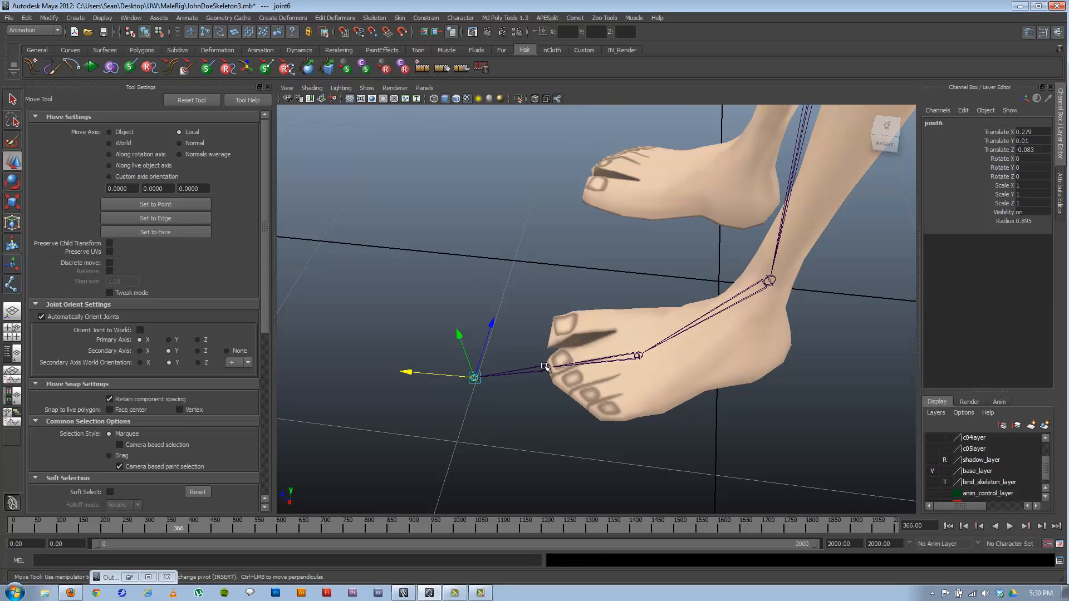
click(545, 366)
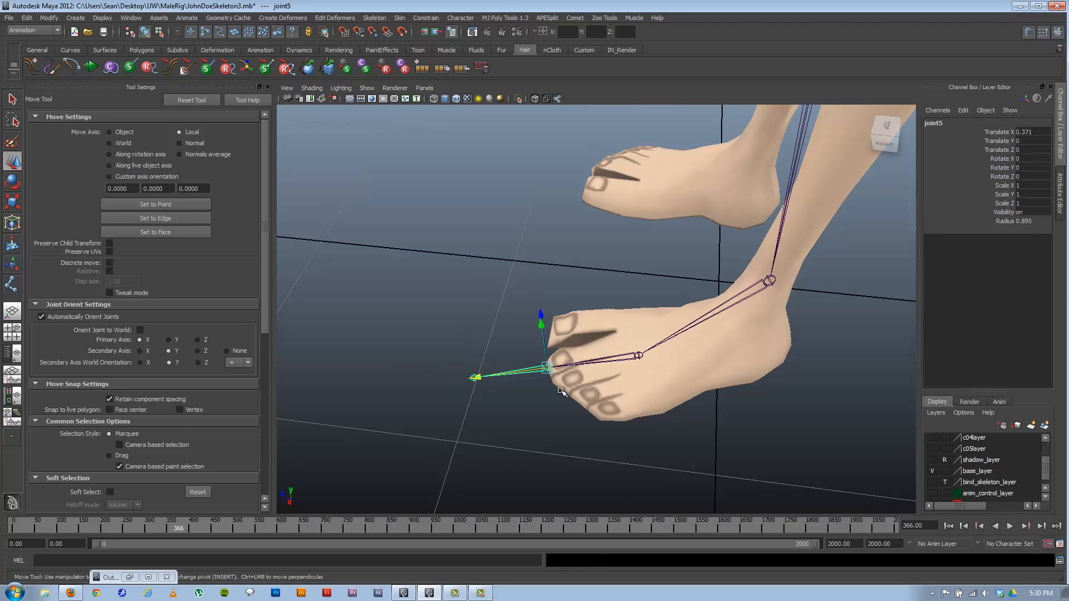
- Set the Move Tool's move axis to Object and reorient the toe joint toward its new child with Orient Joint
click(127, 132)
alt+drag(484, 363, 541, 380)
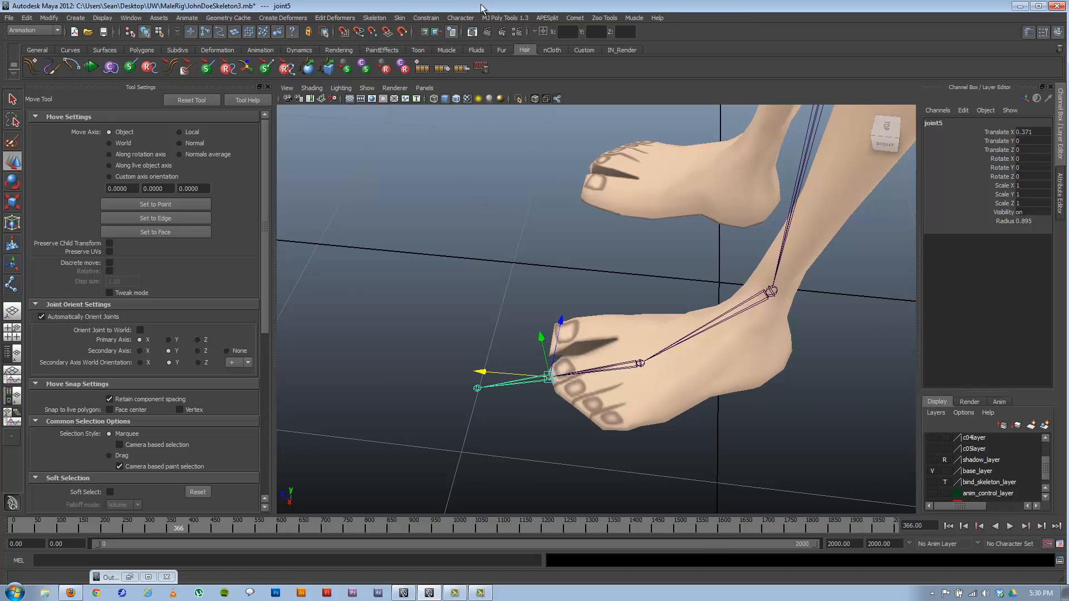
click(426, 19)
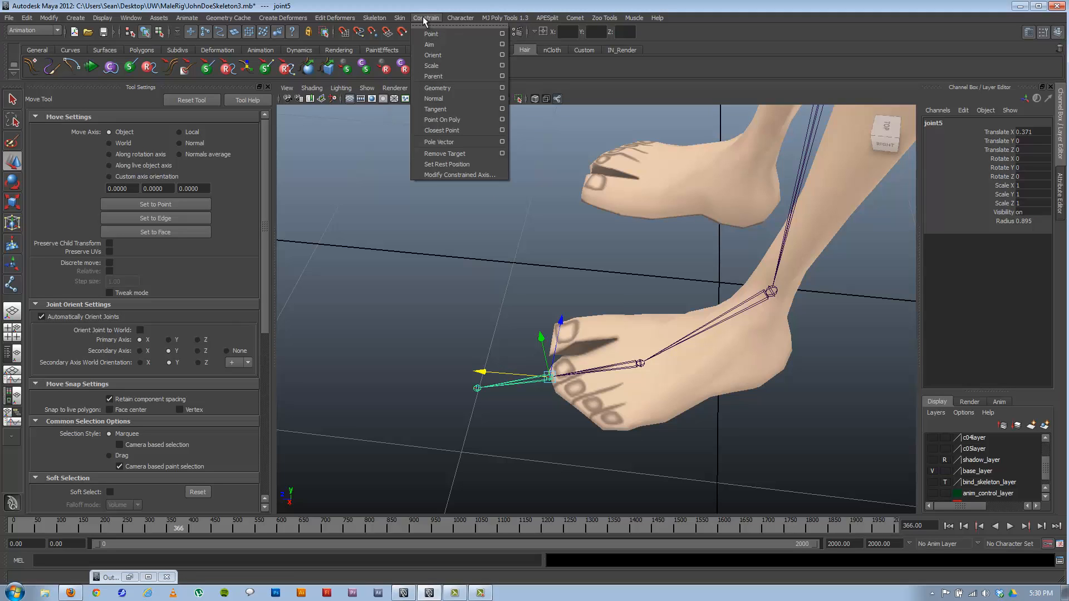
mouse_move(374, 18)
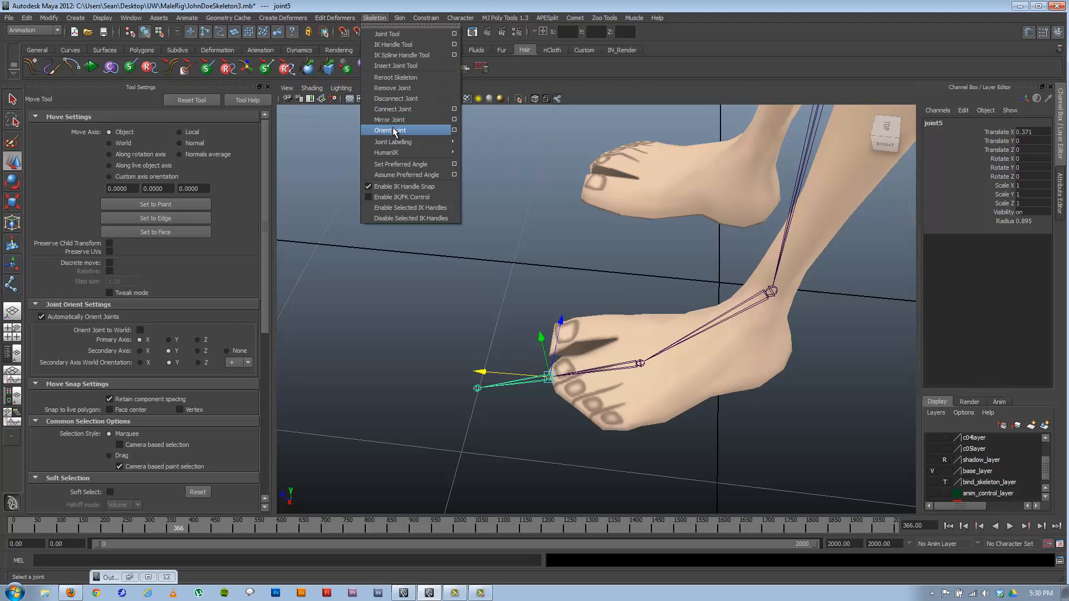
click(394, 132)
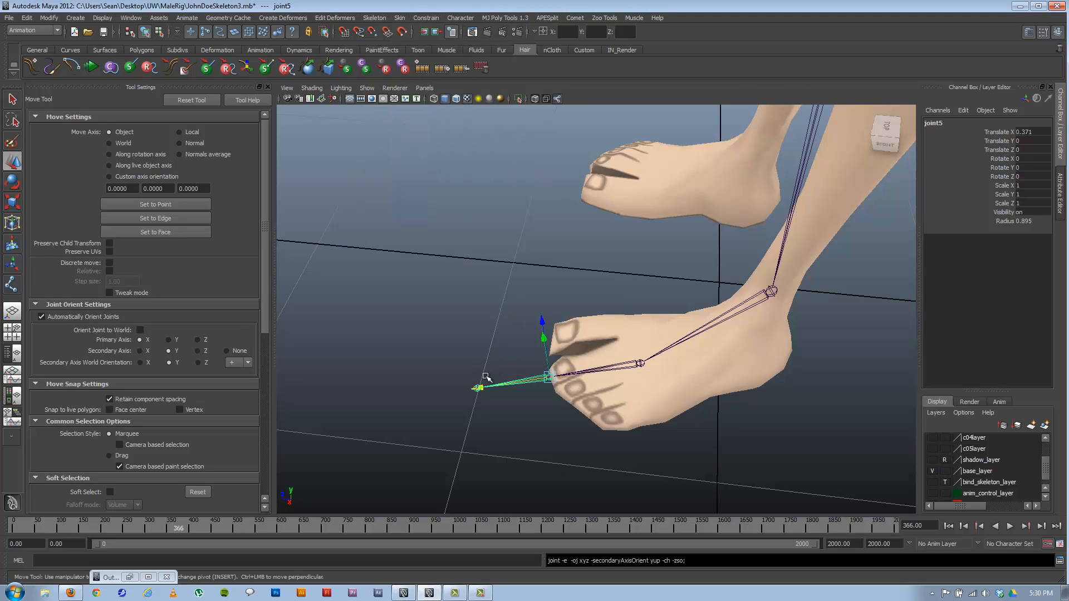
alt+drag(583, 381, 602, 266)
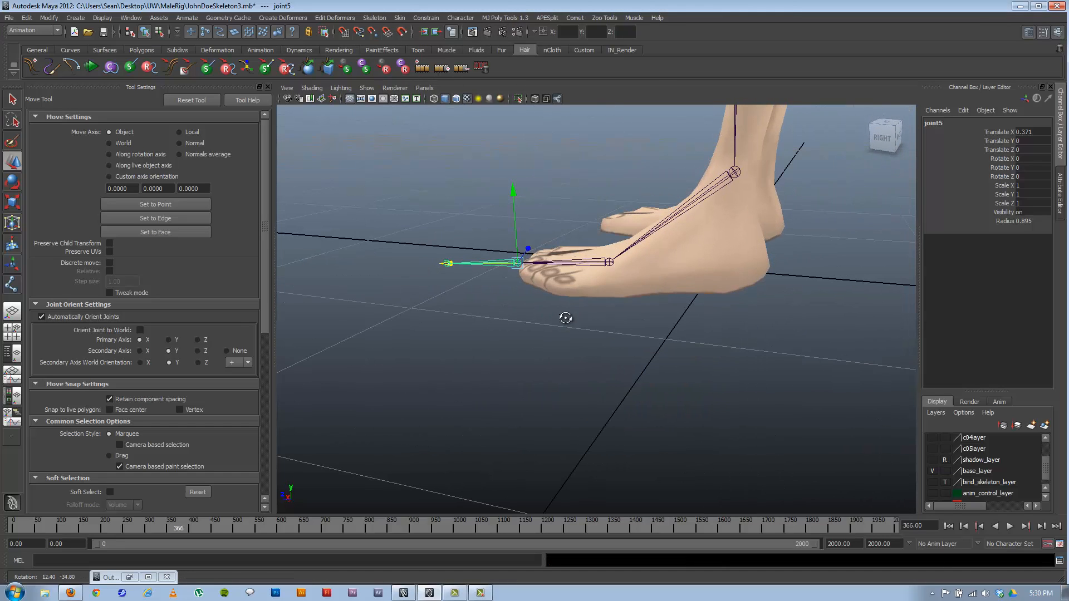
click(605, 260)
click(507, 263)
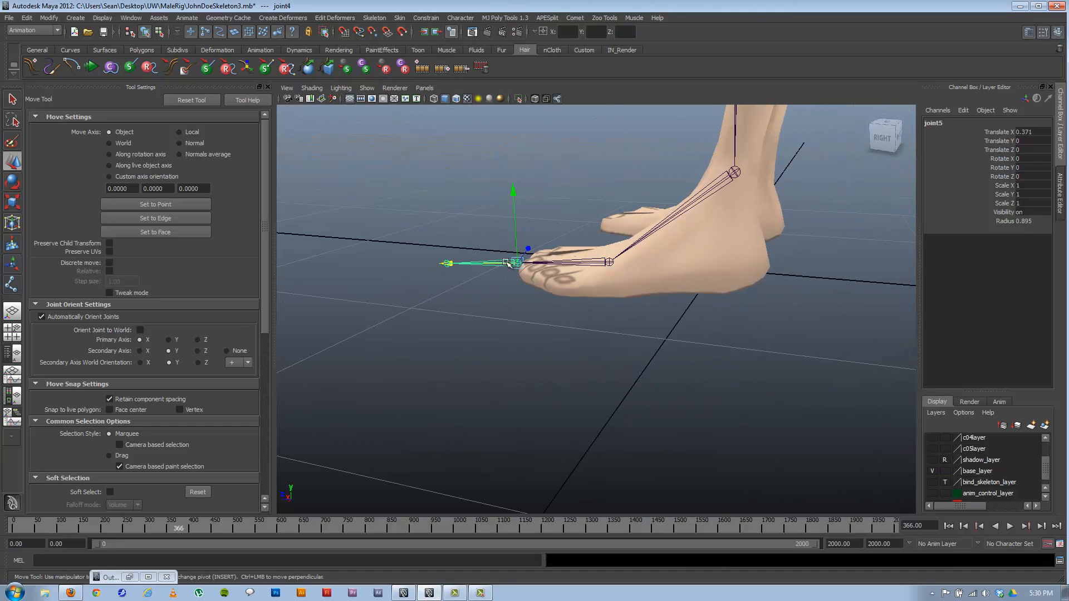
- Replace the helper joint with a fresh toe joint duplicate moved along X to 0.625, and parent it to the toe joint
alt+drag(641, 264, 505, 410)
click(490, 387)
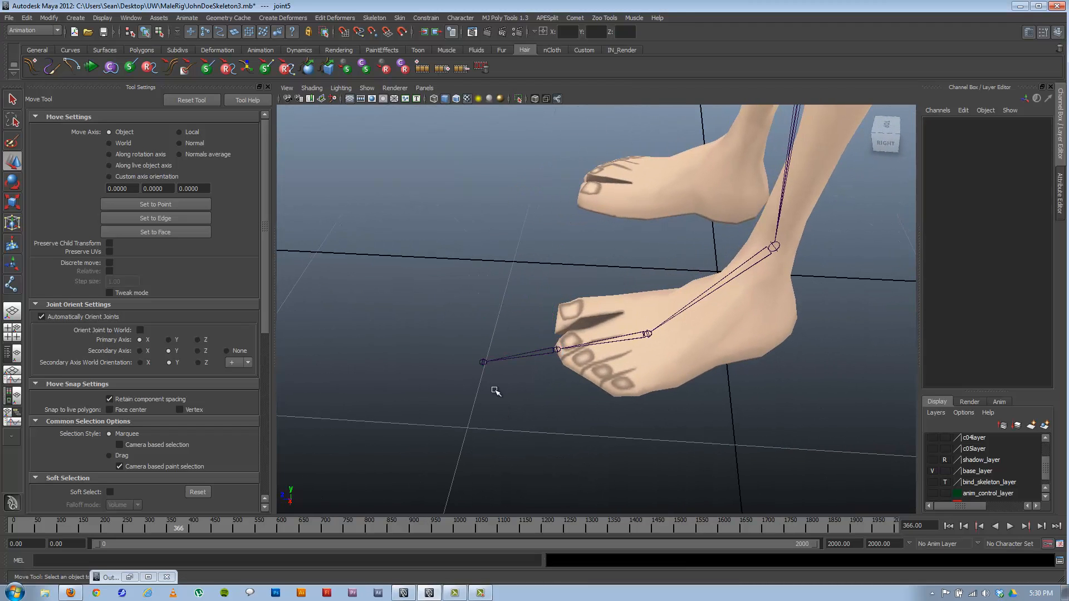
click(484, 363)
key(Delete)
click(559, 349)
key(Return)
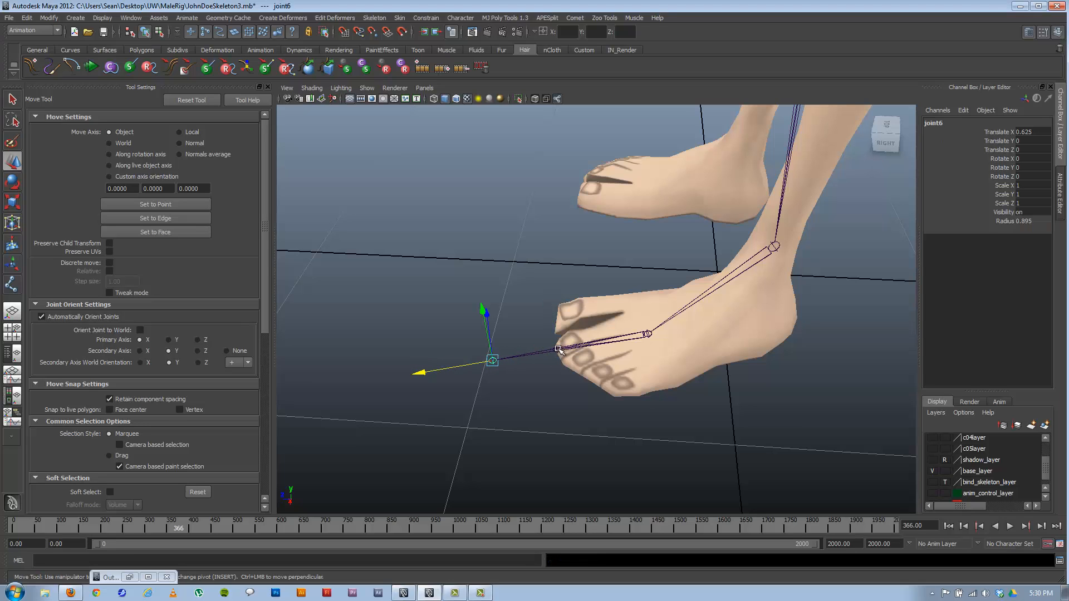
shift+click(611, 345)
key(p)
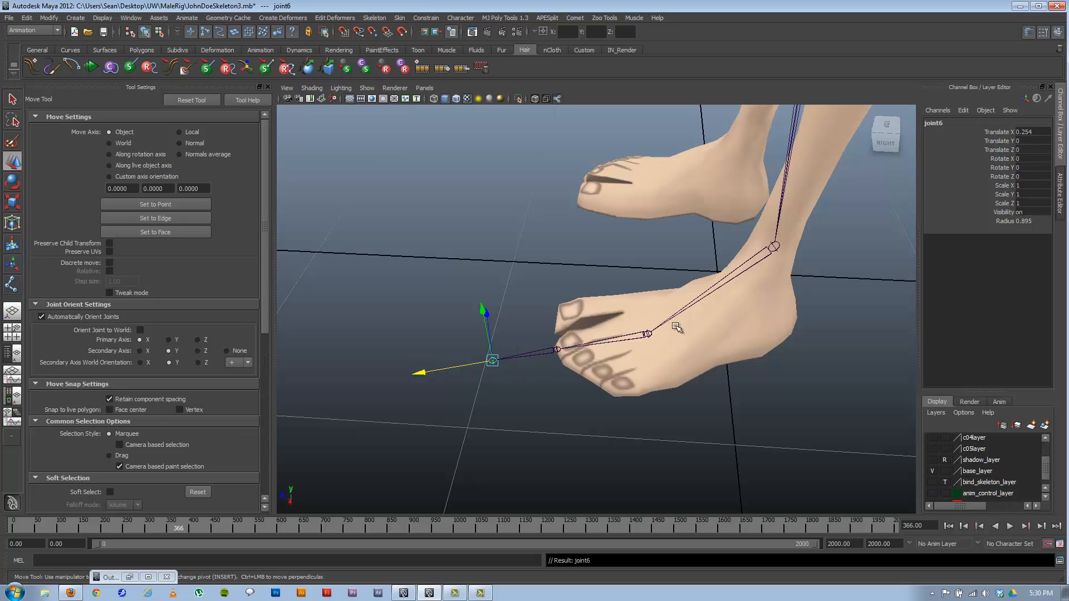
- Delete the helper joint in front of the toes and close the Move Tool settings
alt+drag(613, 349, 614, 339)
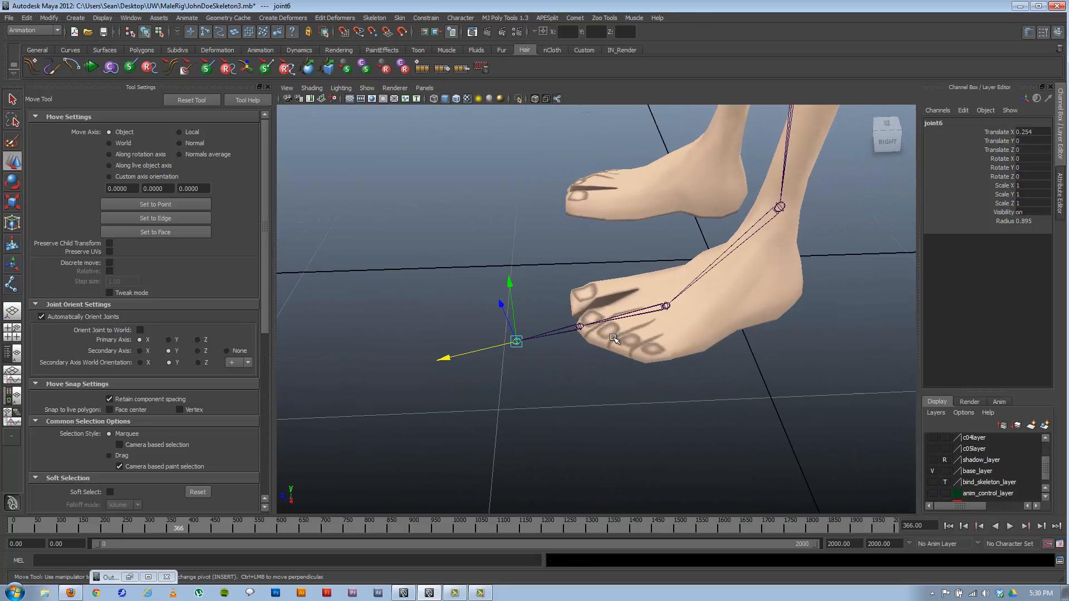
click(609, 340)
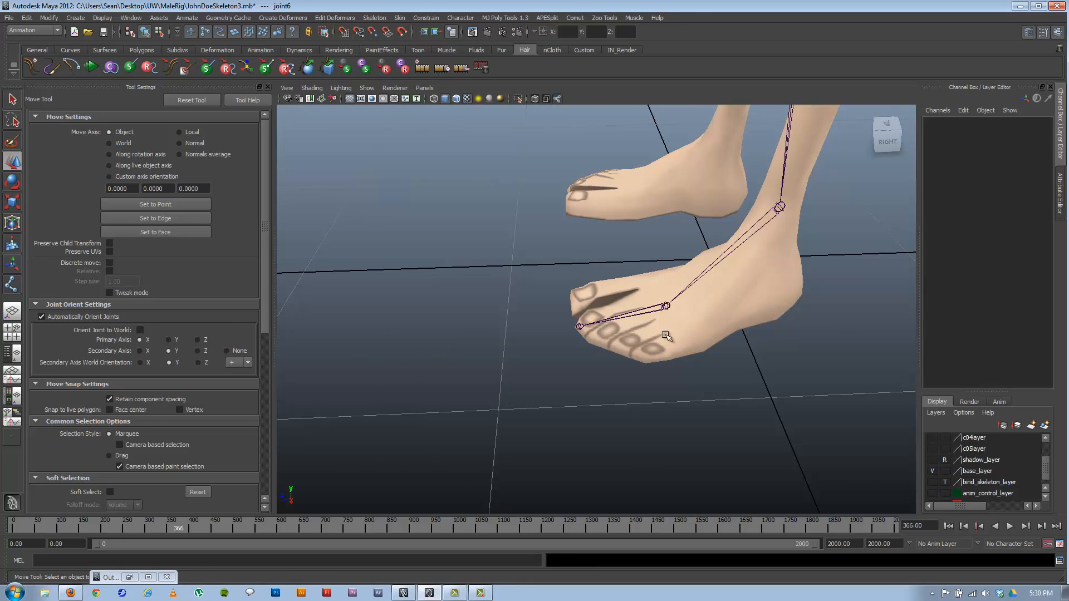
click(267, 87)
- Select the knee joint and display the local rotation axes of the leg chain for component-level editing
alt+right_drag(572, 291, 562, 227)
alt+middle_drag(563, 226, 540, 334)
alt+right_drag(540, 334, 526, 306)
alt+drag(526, 306, 612, 277)
click(569, 201)
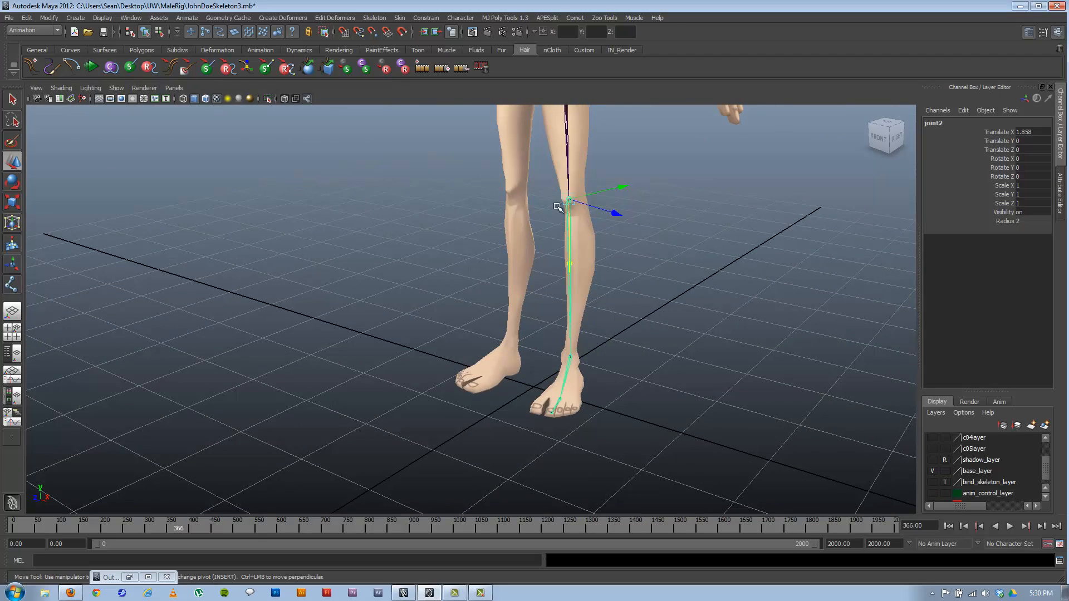
alt+middle_drag(510, 246, 510, 291)
alt+middle_drag(562, 156, 570, 217)
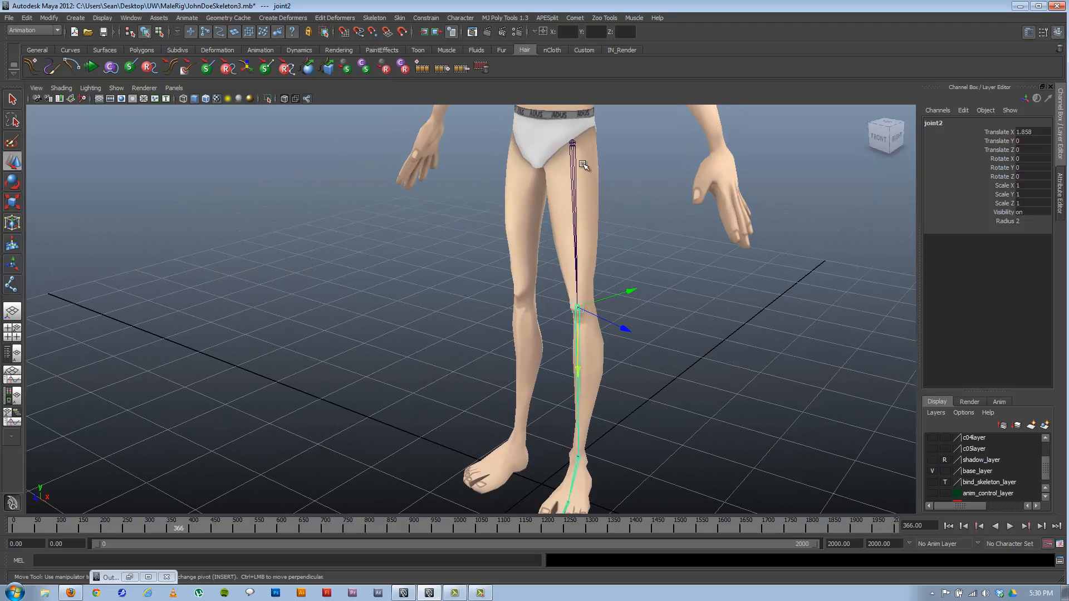
click(159, 31)
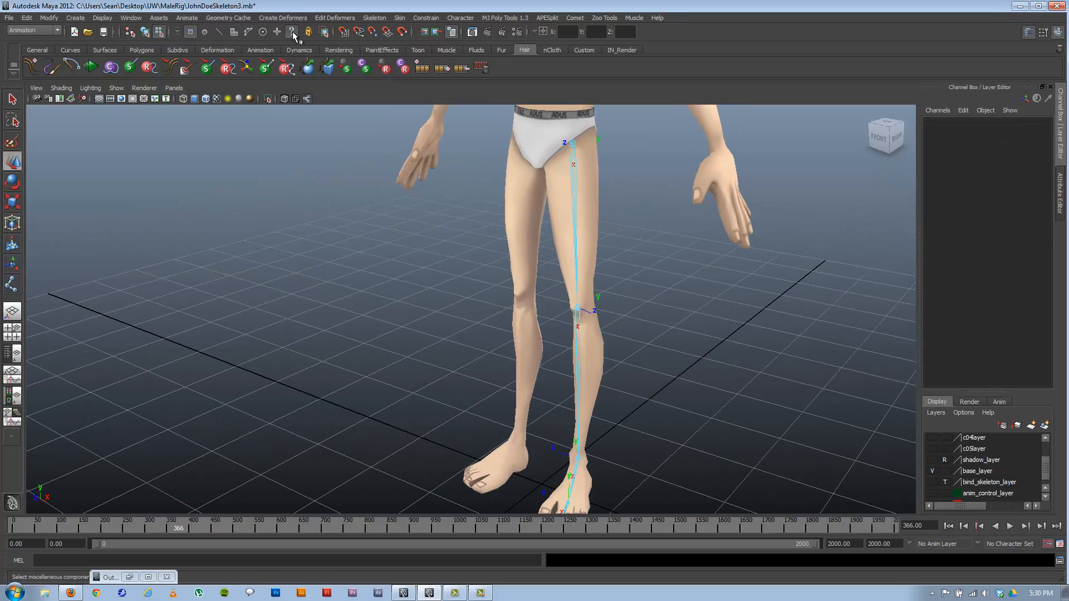
alt+drag(524, 242, 544, 235)
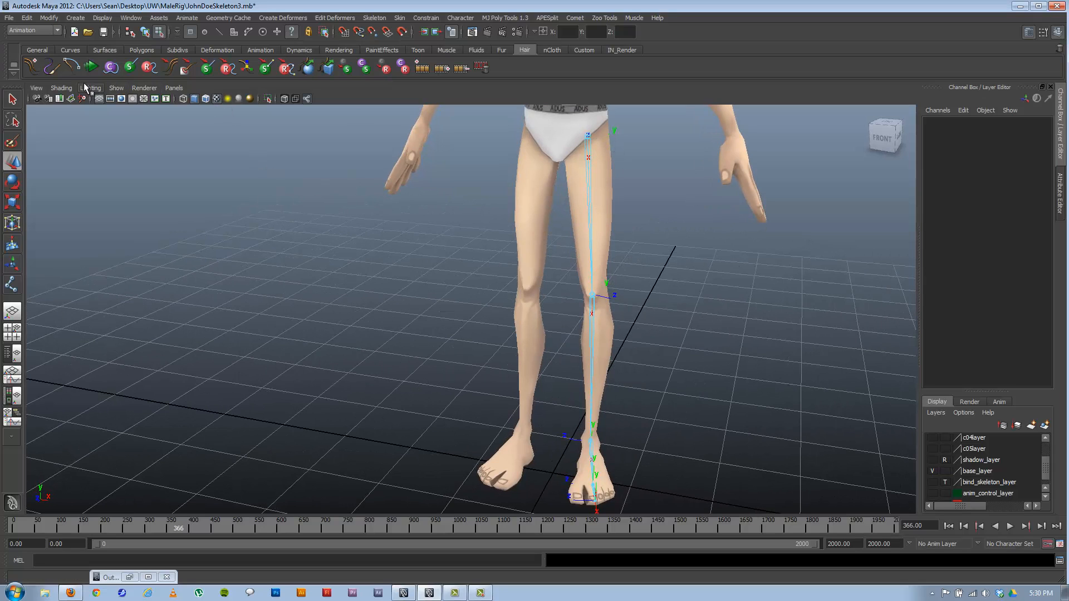
- Turn on X-Ray shading and rotate the knee's local rotation axis around X so its Y and Z directions match the hip's
click(62, 88)
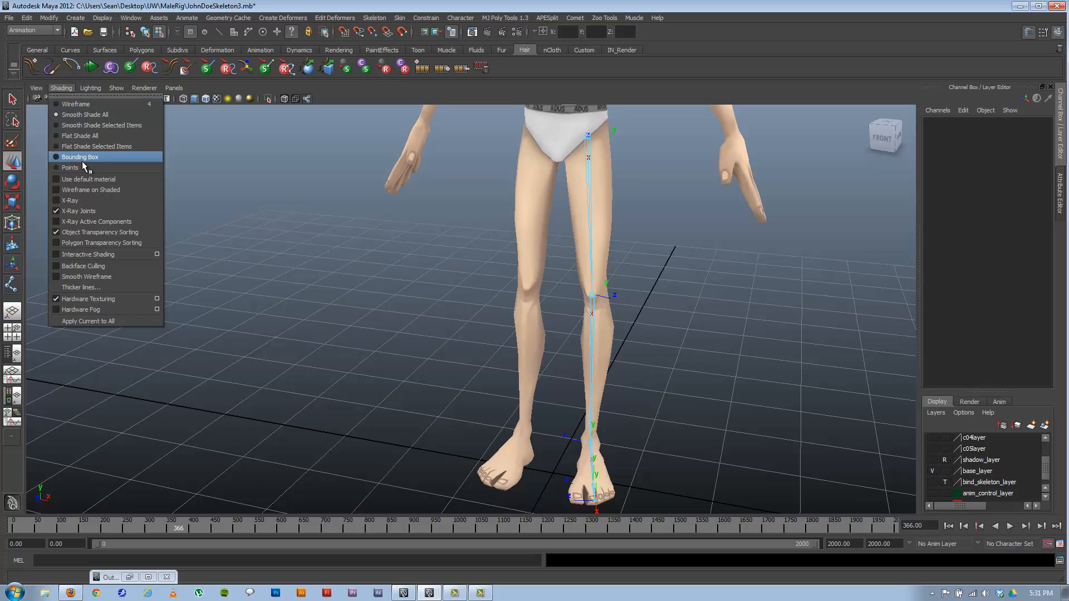
click(79, 201)
alt+drag(616, 217, 617, 240)
click(598, 325)
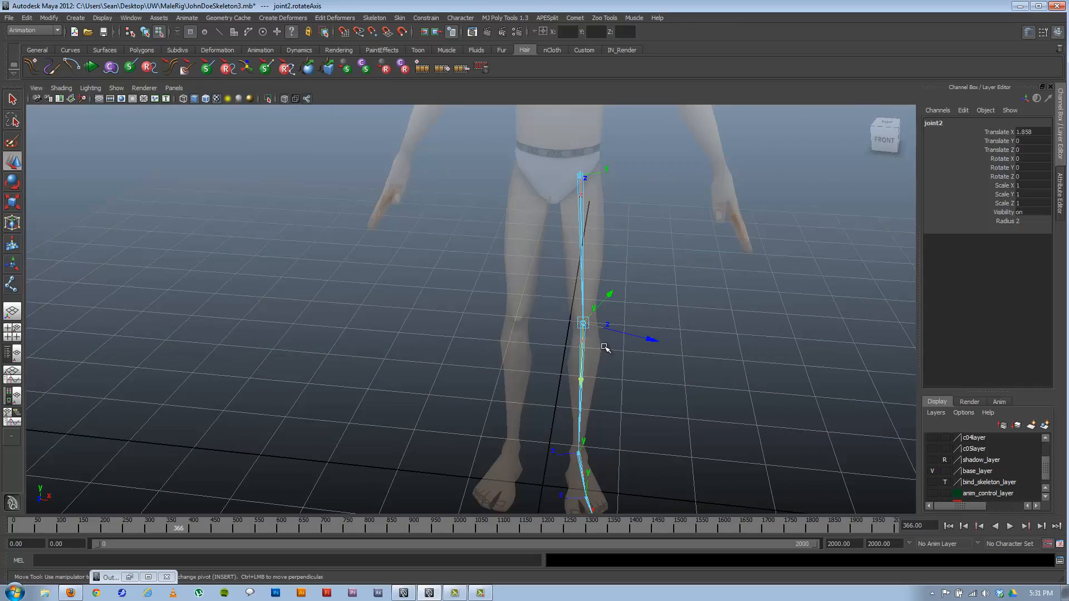
key(e)
drag(630, 374, 485, 275)
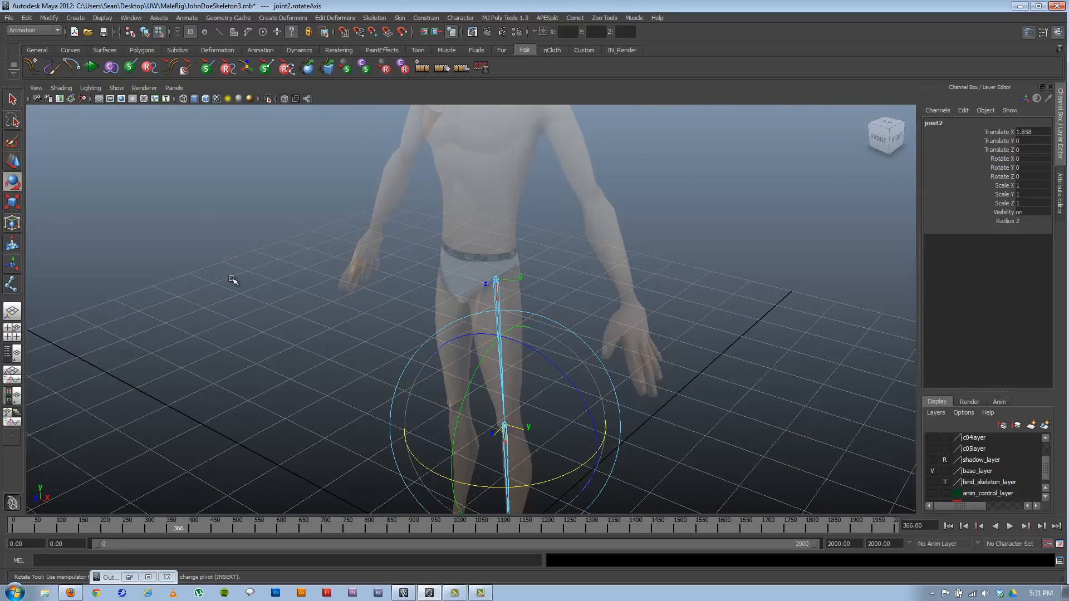
- Enable Discrete rotate with a step size of 30 and rotate the ankle's local rotation axis around X until Y points outward
alt+drag(343, 319, 376, 296)
alt+middle_drag(572, 382, 571, 192)
alt+drag(533, 340, 509, 323)
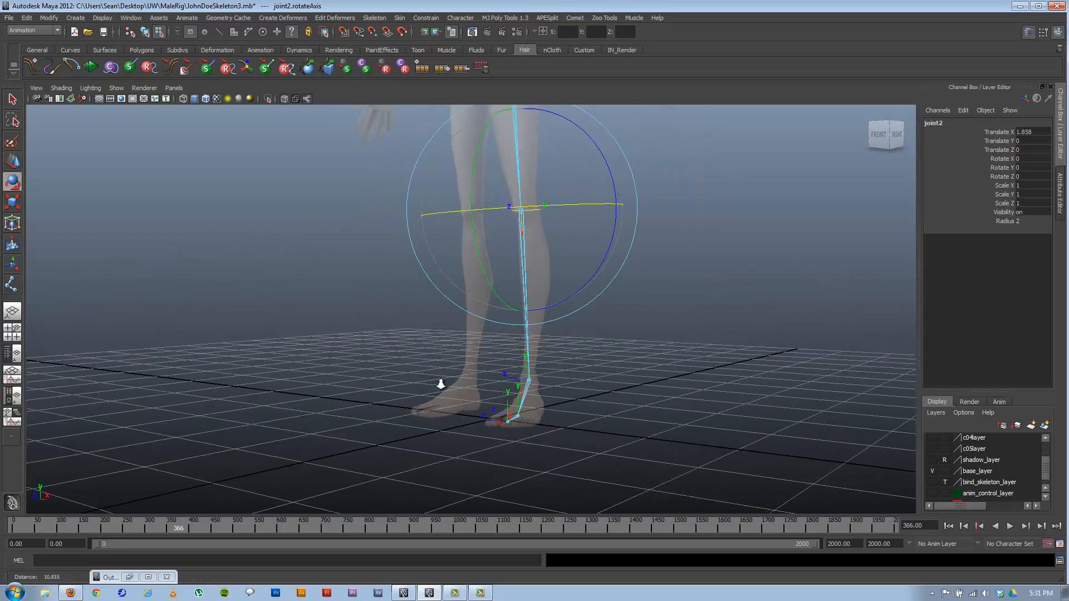
alt+right_drag(439, 382, 579, 410)
alt+drag(531, 411, 559, 411)
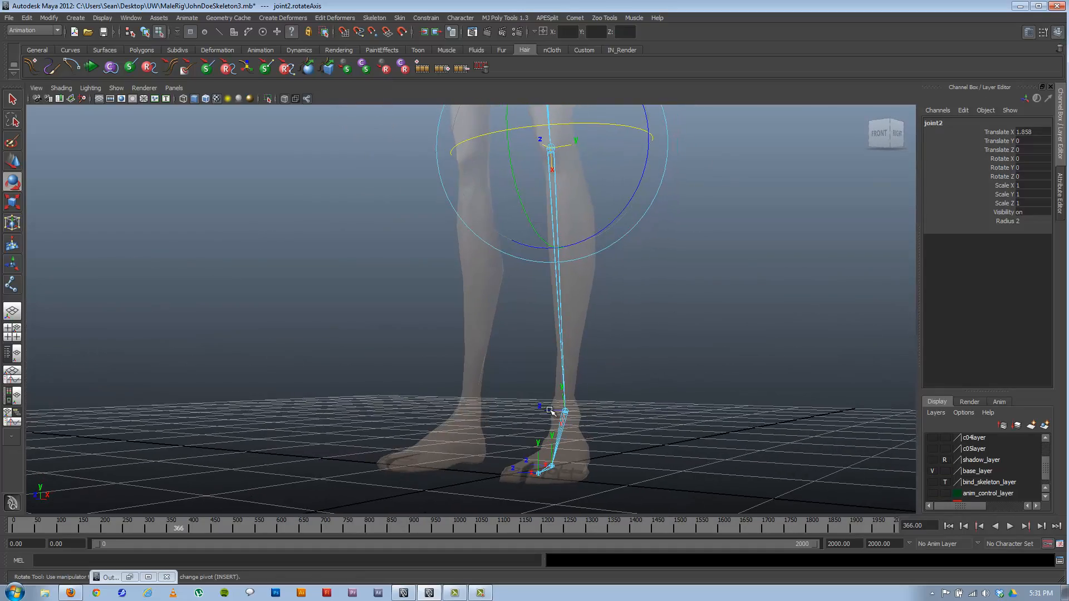
click(554, 411)
mouse_move(487, 424)
alt+mouse_down()
mouse_move(639, 424)
mouse_move(501, 412)
mouse_move(499, 427)
alt+mouse_up()
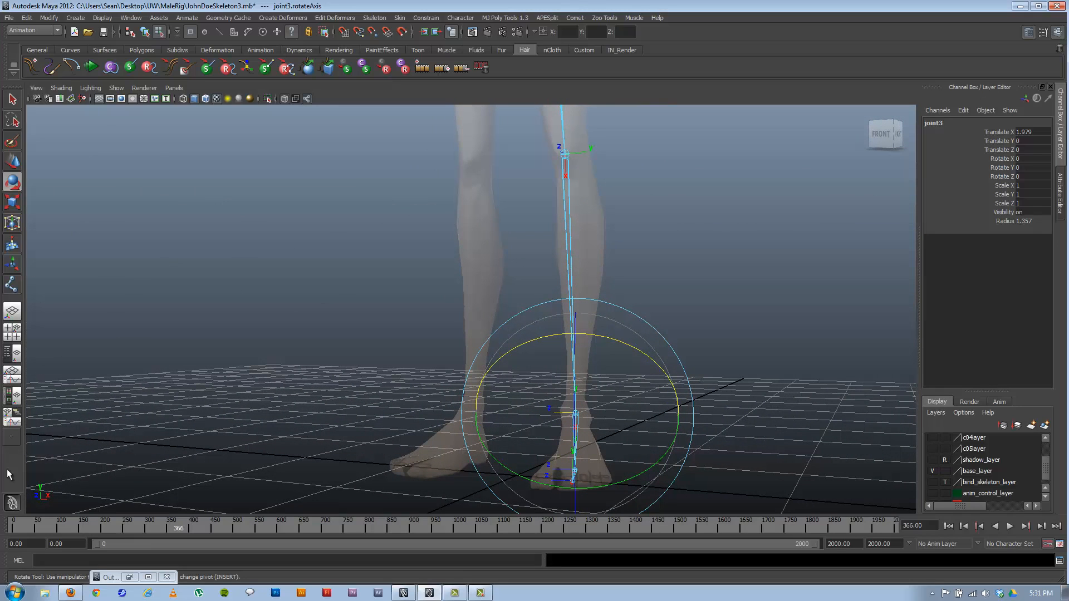
double_click(12, 183)
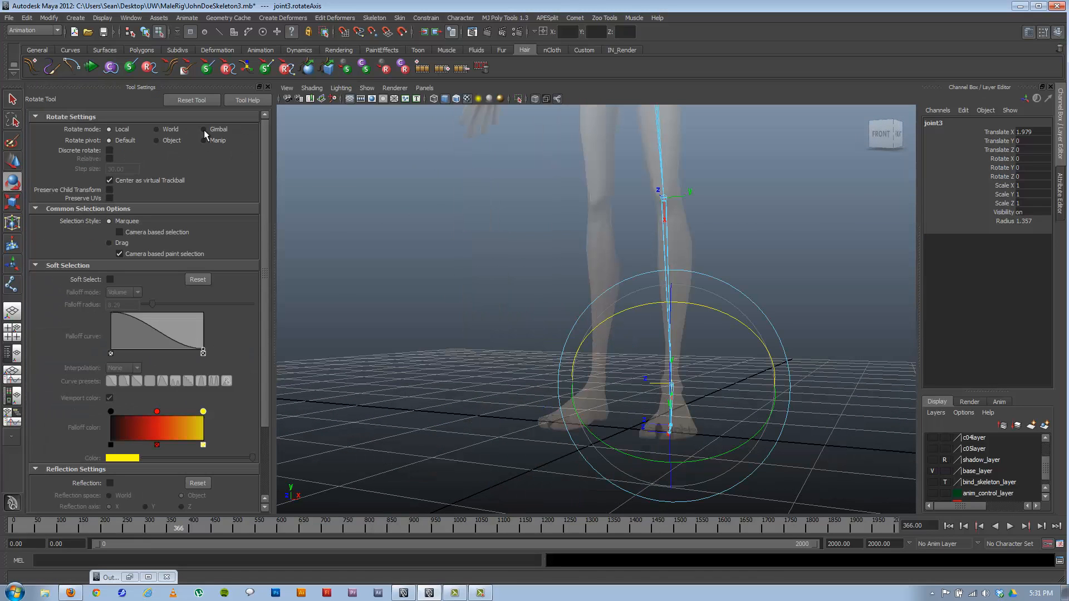
click(109, 150)
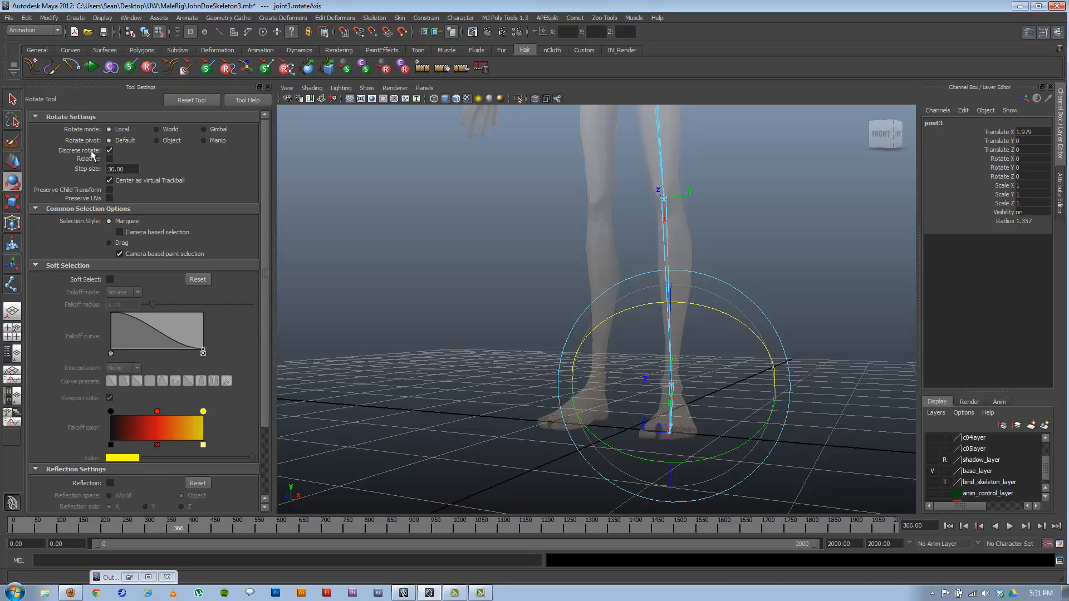
click(109, 180)
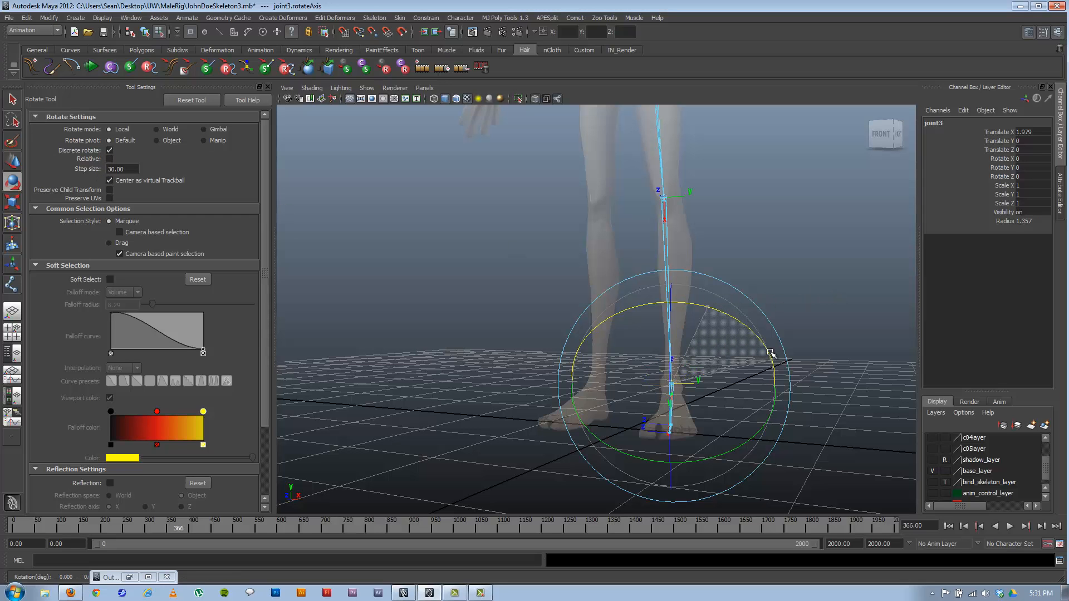
- Rotate the toe joint's local rotation axis around X so Y points outward and Z points up, matching the ankle
alt+drag(770, 353, 838, 358)
click(838, 357)
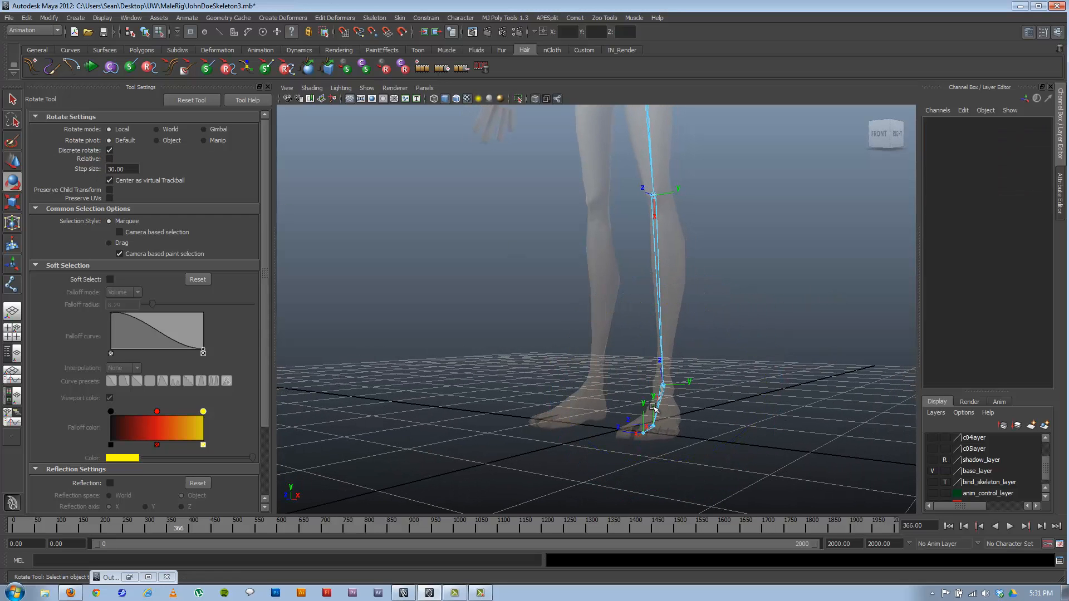
click(652, 426)
alt+drag(652, 426, 777, 381)
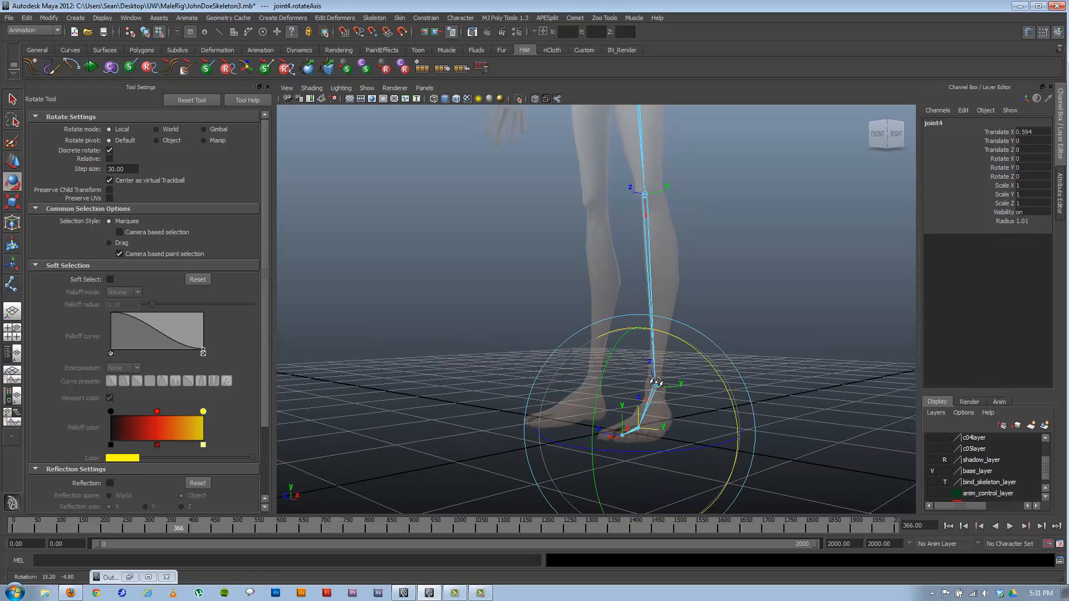
click(827, 364)
- Rotate the toe end joint's local rotation axis around X so its Y direction points outward like the rest of the chain
click(620, 418)
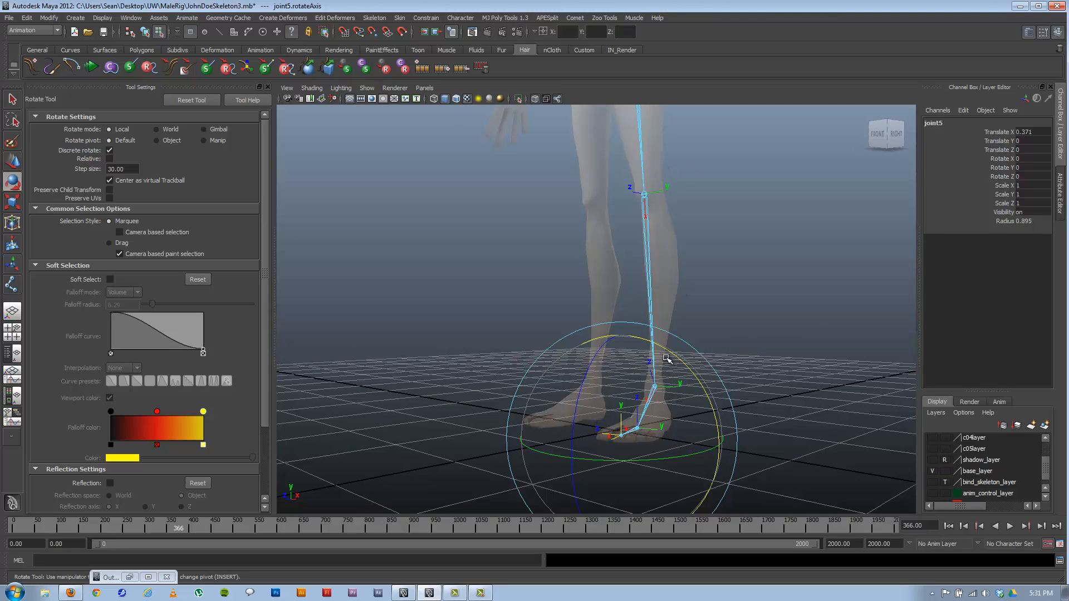
drag(670, 353, 638, 416)
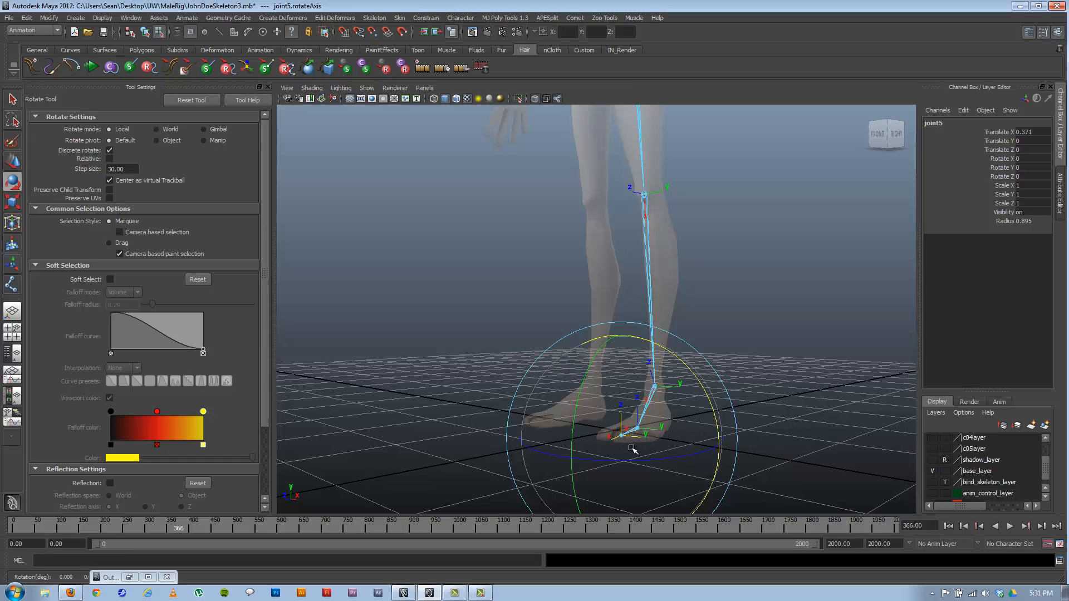
alt+drag(638, 307, 672, 336)
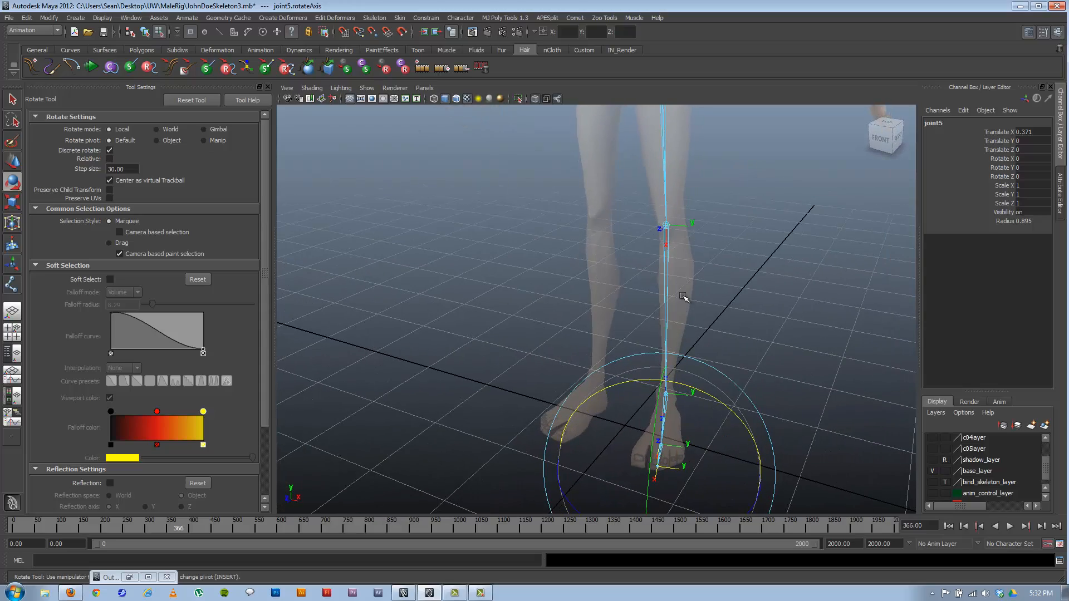
alt+drag(684, 299, 705, 327)
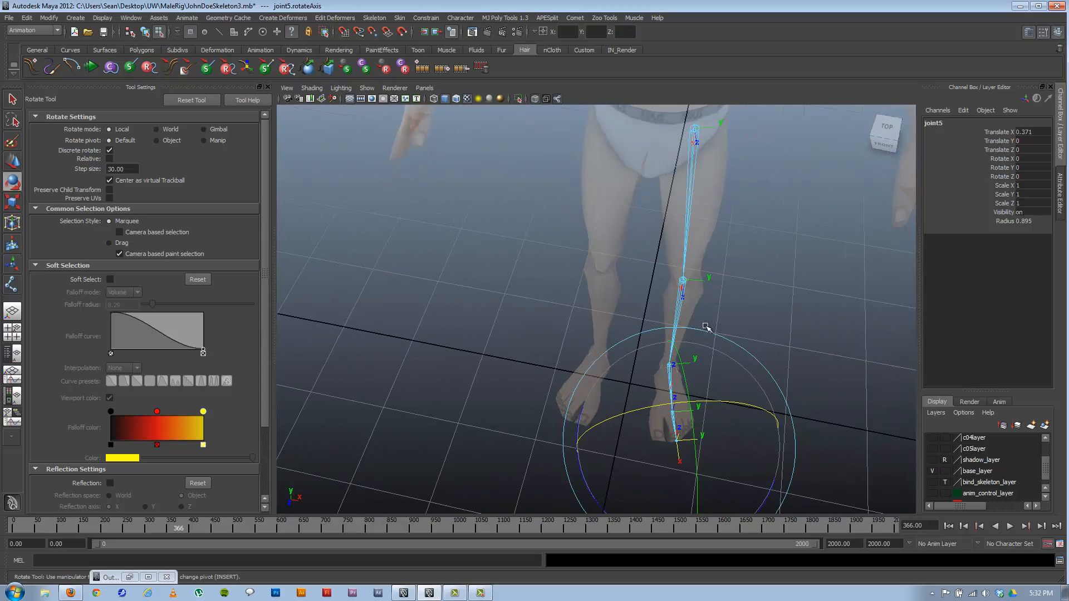
- Select the knee's local rotation axis and turn off X-Ray shading for the character
click(683, 280)
alt+drag(746, 286, 512, 245)
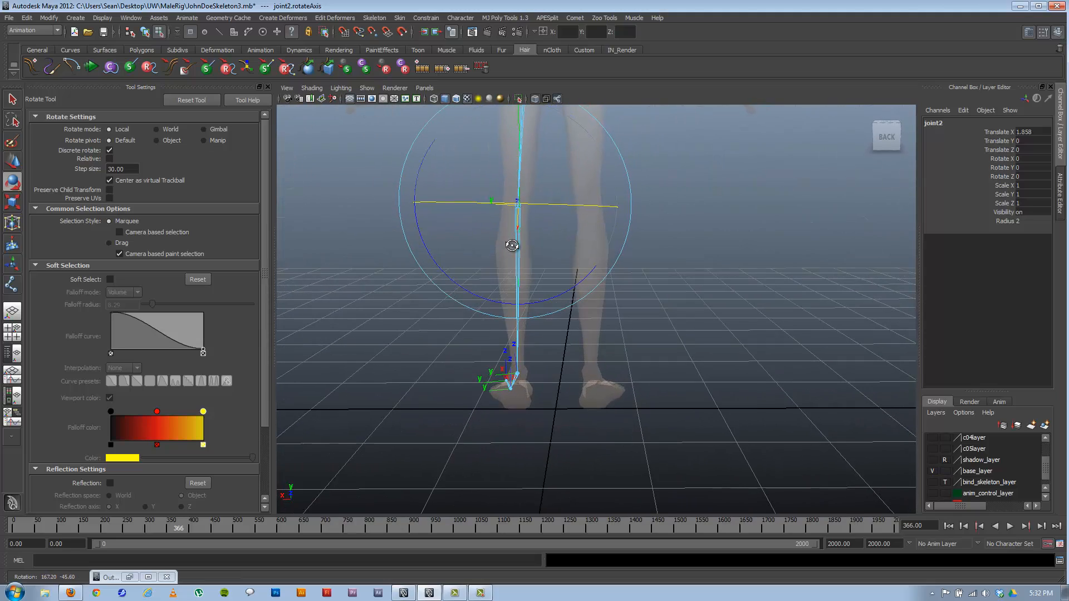
alt+middle_drag(512, 246, 549, 305)
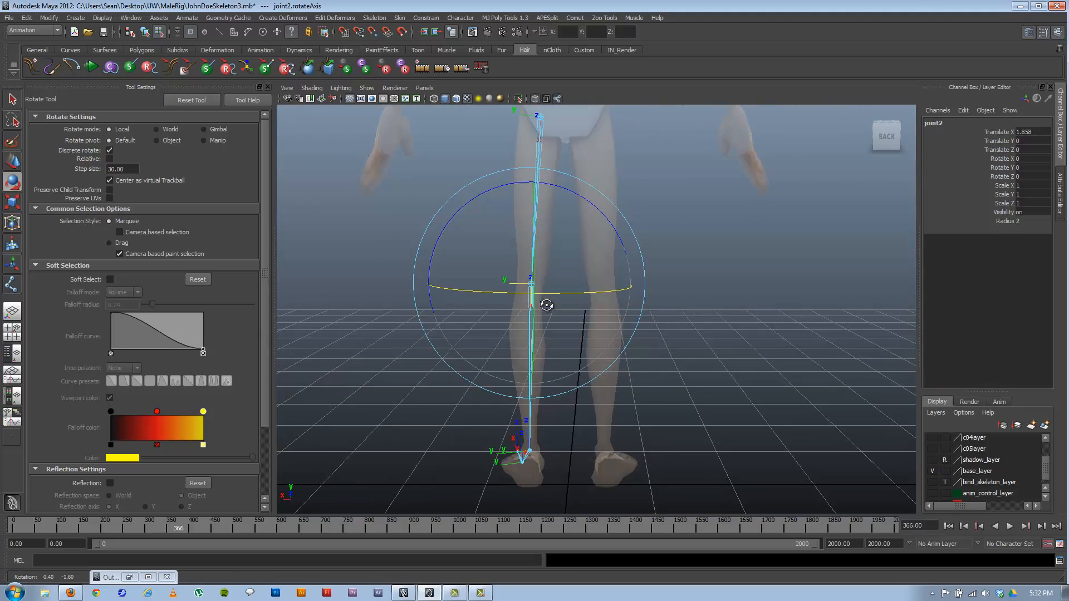
click(367, 88)
click(367, 88)
click(310, 88)
click(320, 201)
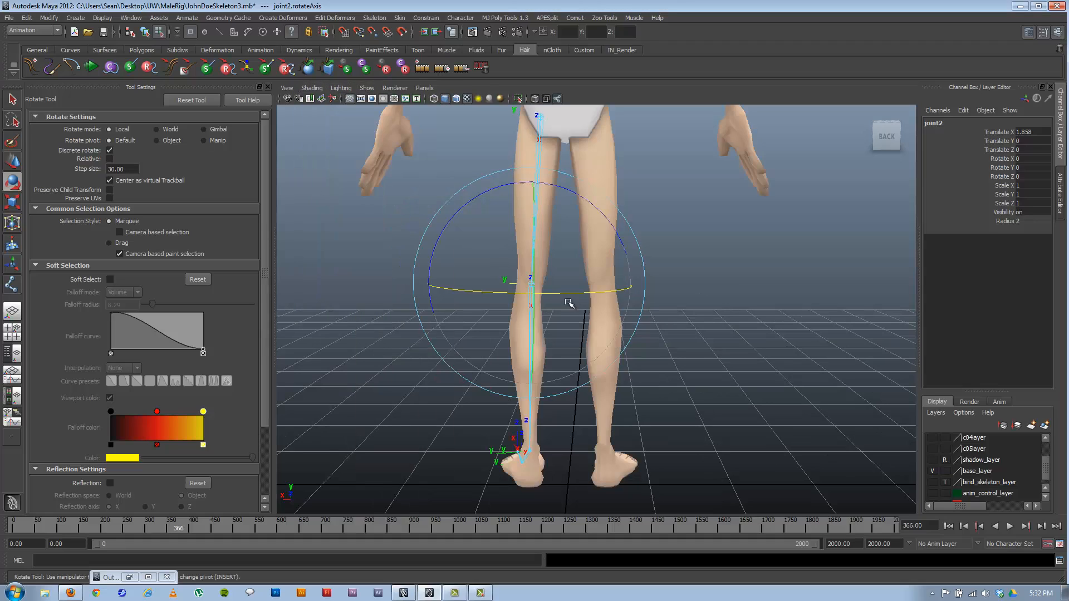
- Return to object selection, test-bend the knee joint by rotating it 90 degrees around Y, and undo the rotation
mouse_move(573, 303)
alt+mouse_down()
mouse_move(579, 315)
mouse_move(579, 306)
mouse_move(704, 302)
mouse_move(668, 300)
alt+mouse_up()
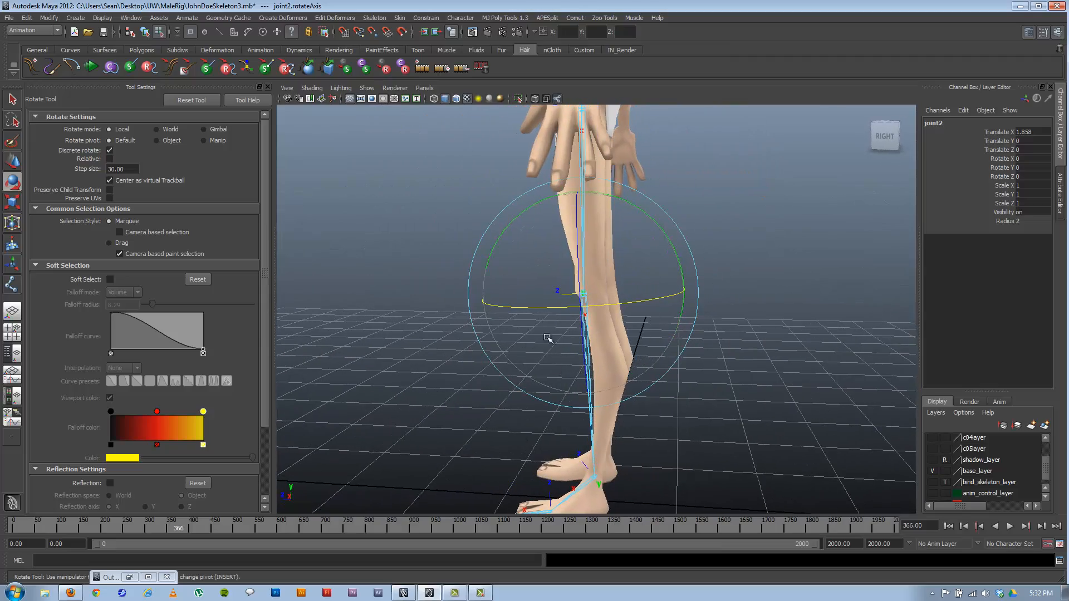
alt+drag(703, 353, 562, 367)
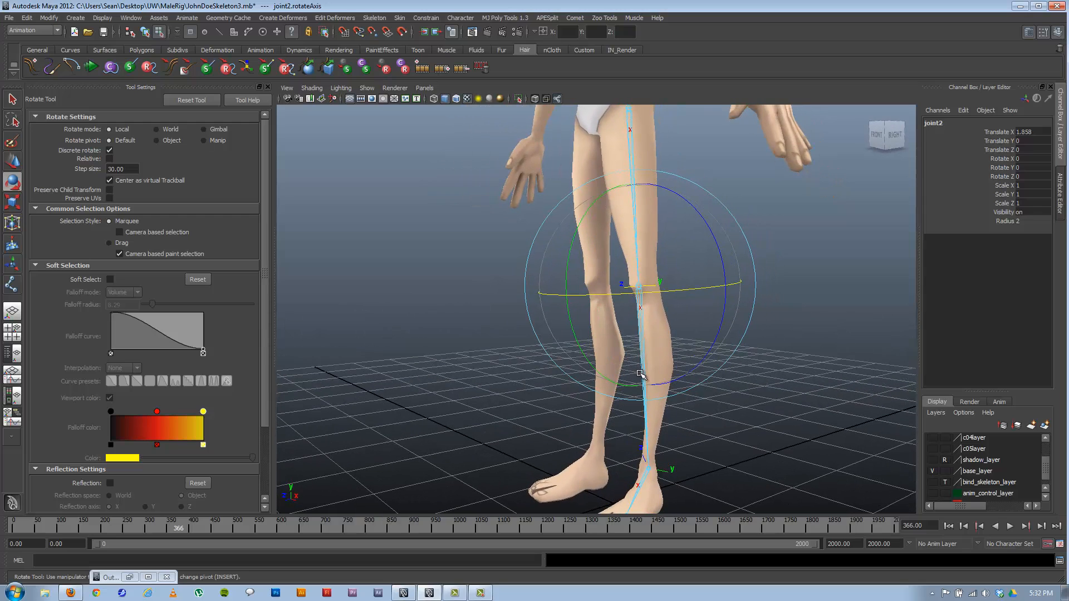
alt+middle_drag(661, 313, 665, 355)
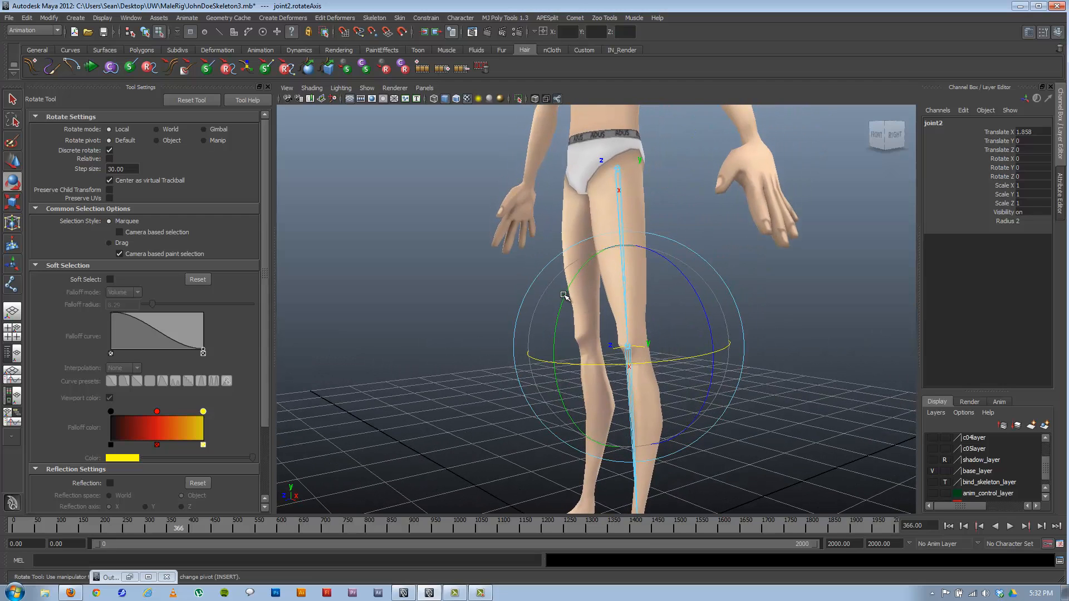
drag(561, 298, 559, 297)
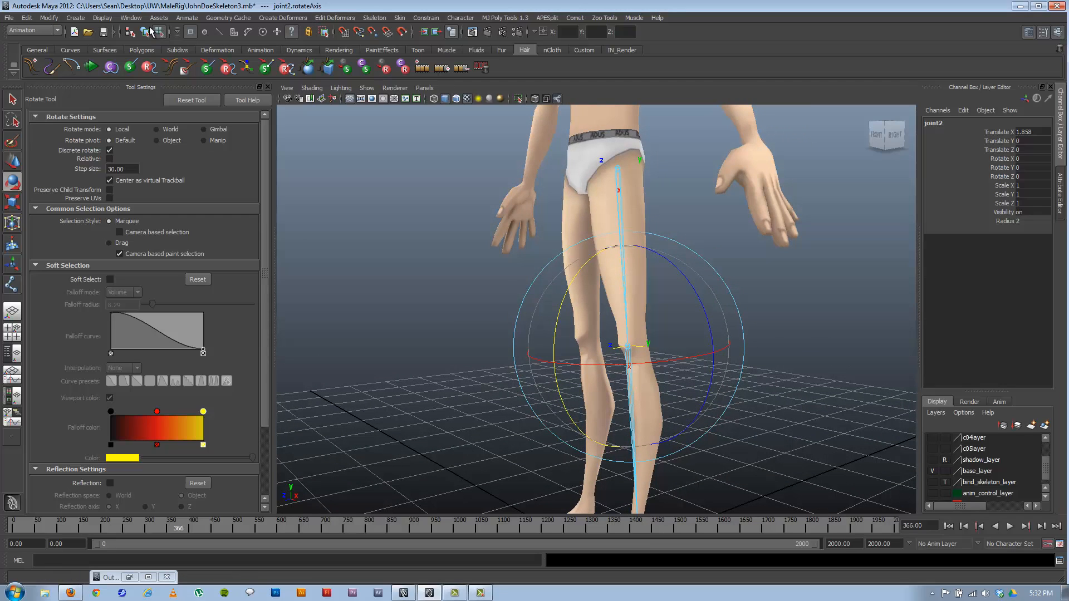
click(148, 30)
click(629, 358)
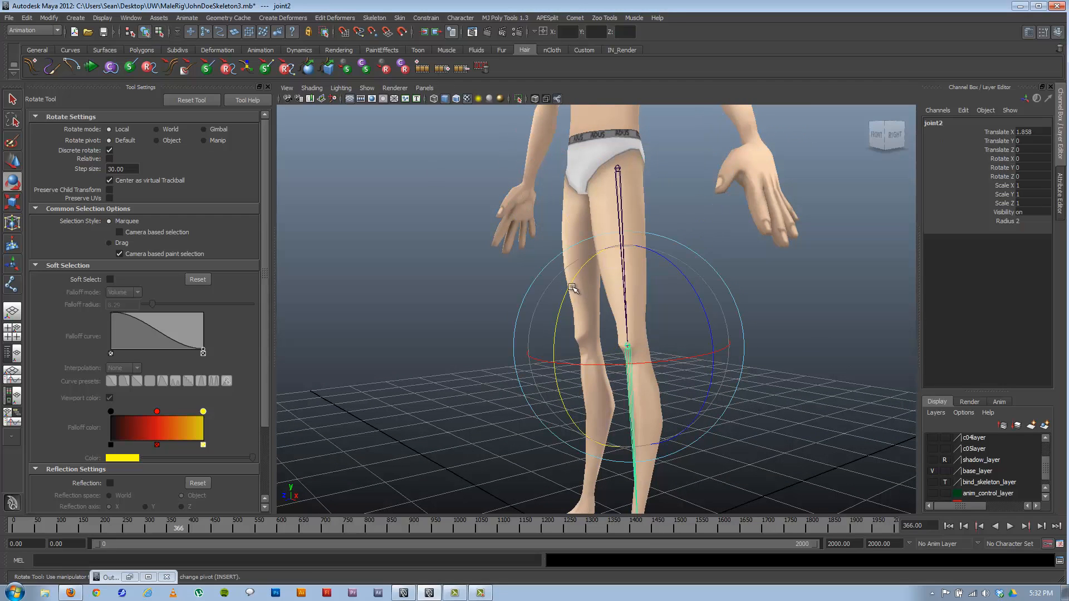
drag(629, 362, 557, 359)
key(ctrl+z)
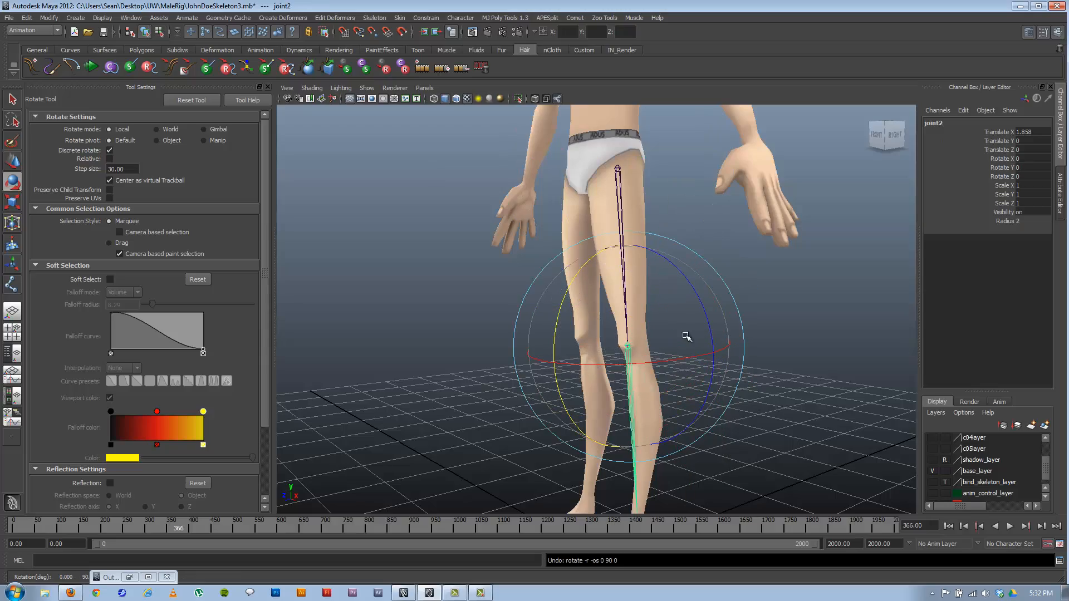
- Redisplay the local rotation axes from the hip joint down and inspect their alignment along the leg from the front and side
alt+drag(768, 388, 812, 385)
alt+right_drag(779, 373, 557, 365)
alt+right_drag(708, 384, 916, 421)
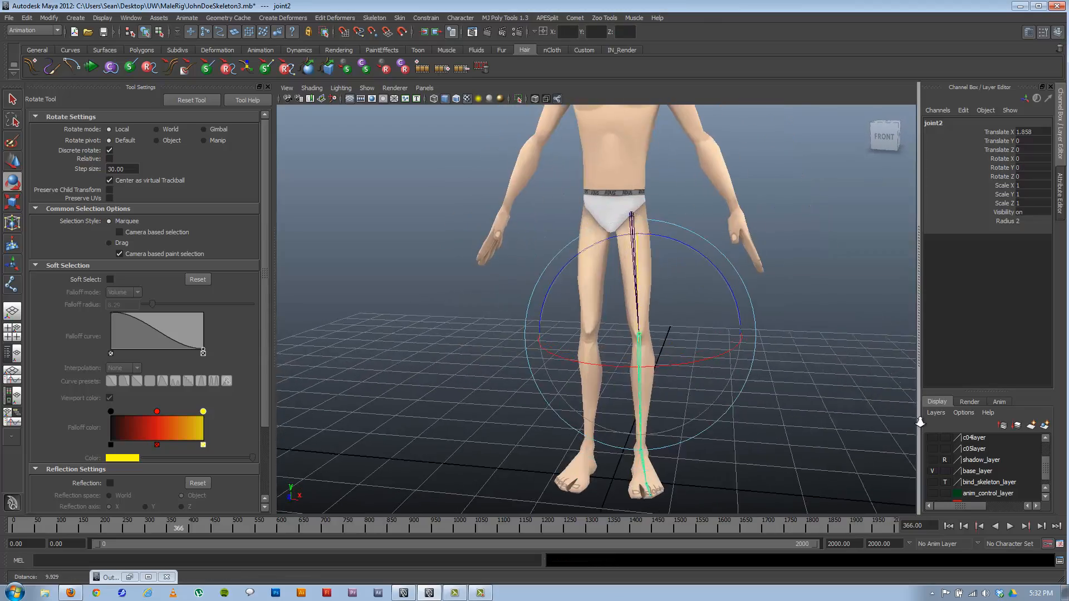
mouse_move(783, 416)
alt+mouse_down()
mouse_move(736, 413)
mouse_move(787, 417)
alt+mouse_up()
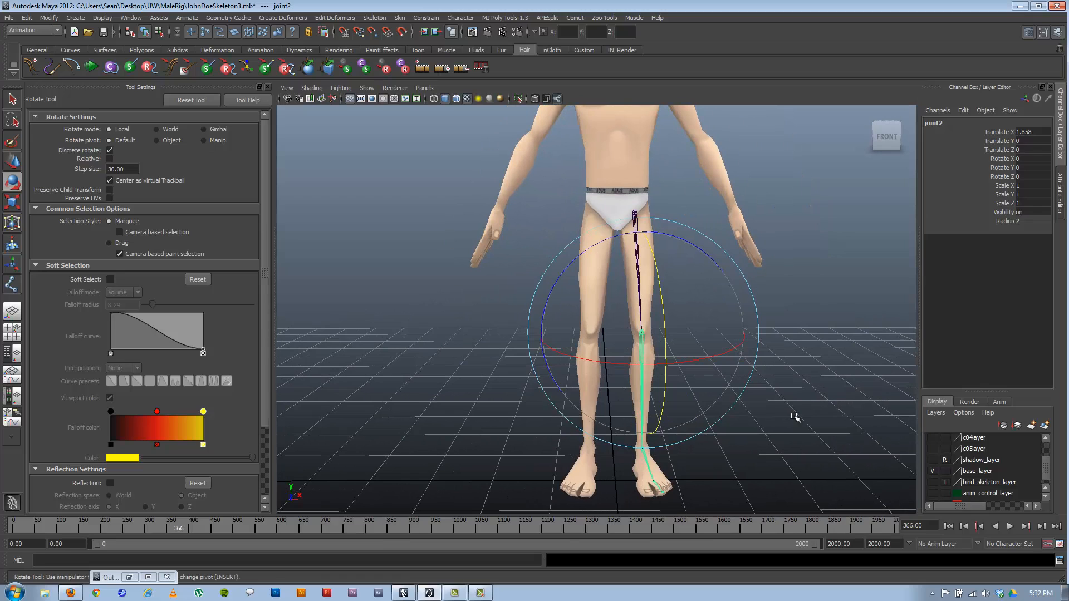
click(787, 418)
click(638, 216)
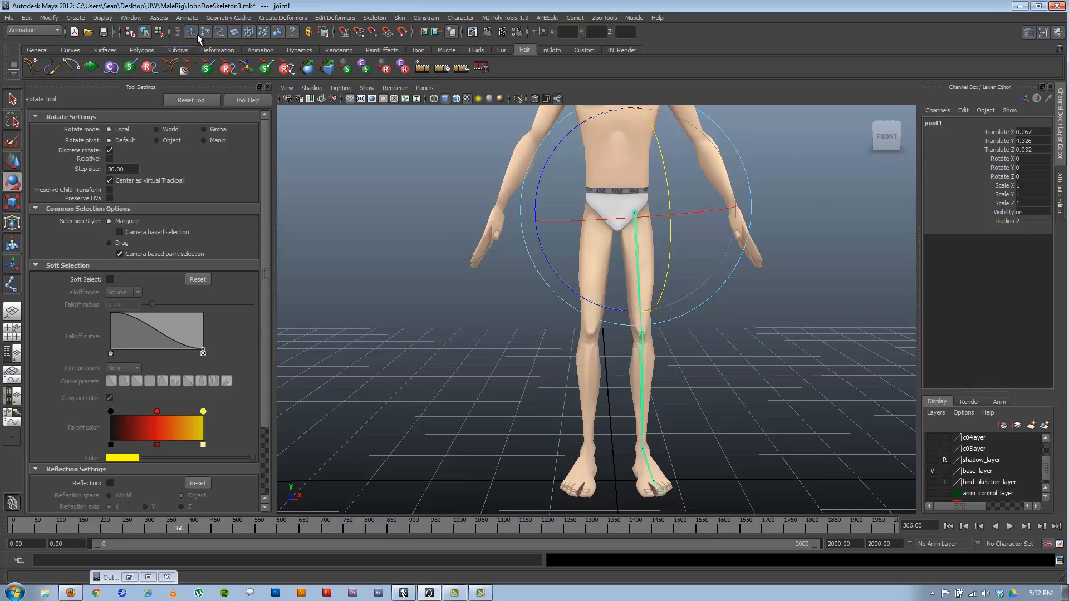
click(159, 32)
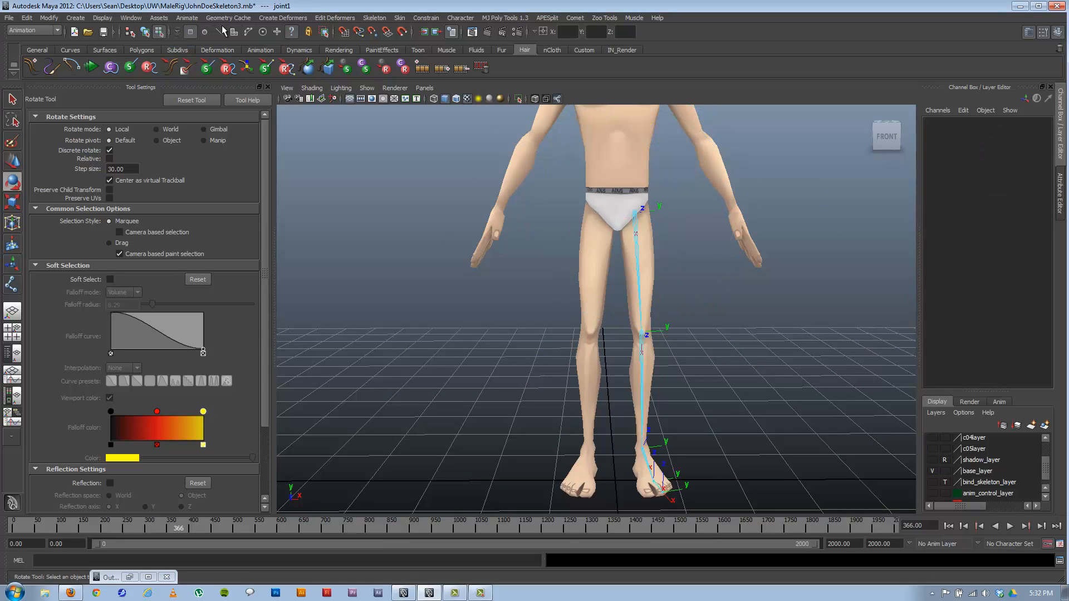
alt+drag(596, 275, 484, 269)
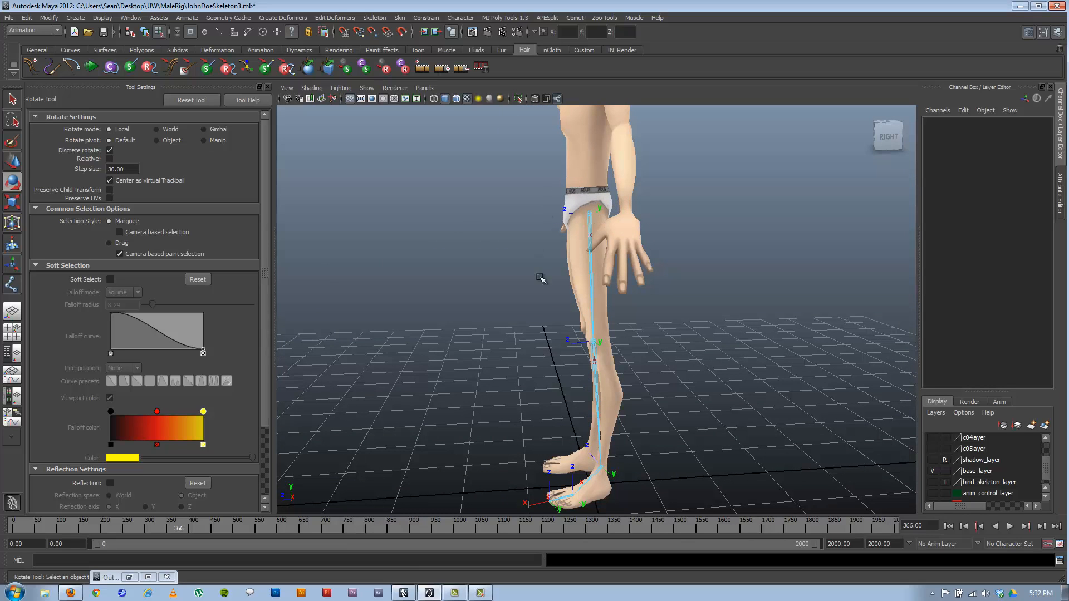
alt+drag(527, 294, 601, 308)
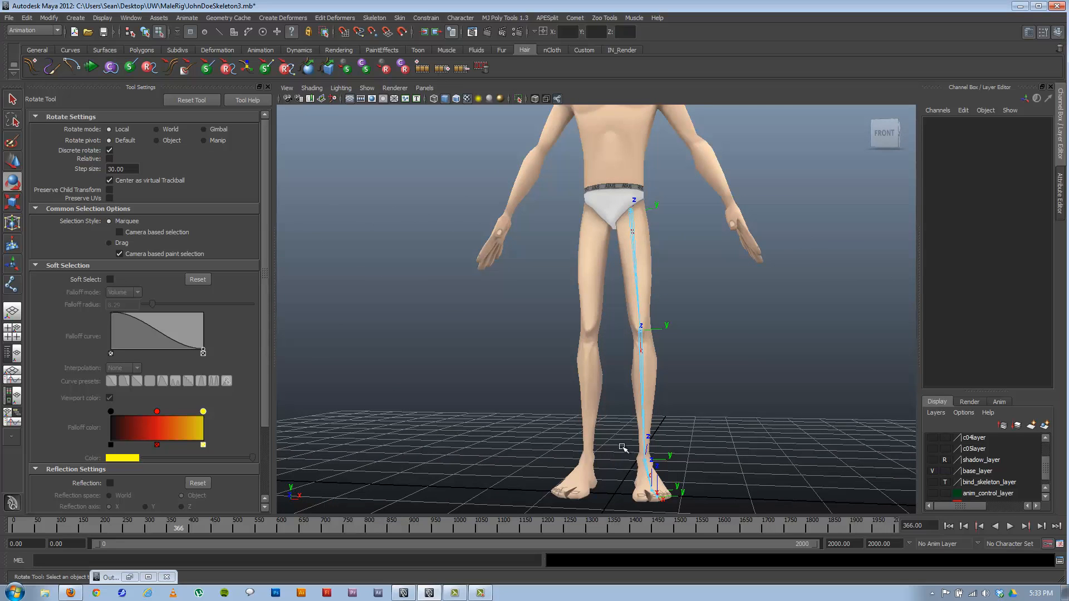
alt+drag(623, 448, 618, 443)
alt+drag(650, 407, 604, 381)
alt+right_drag(555, 355, 633, 303)
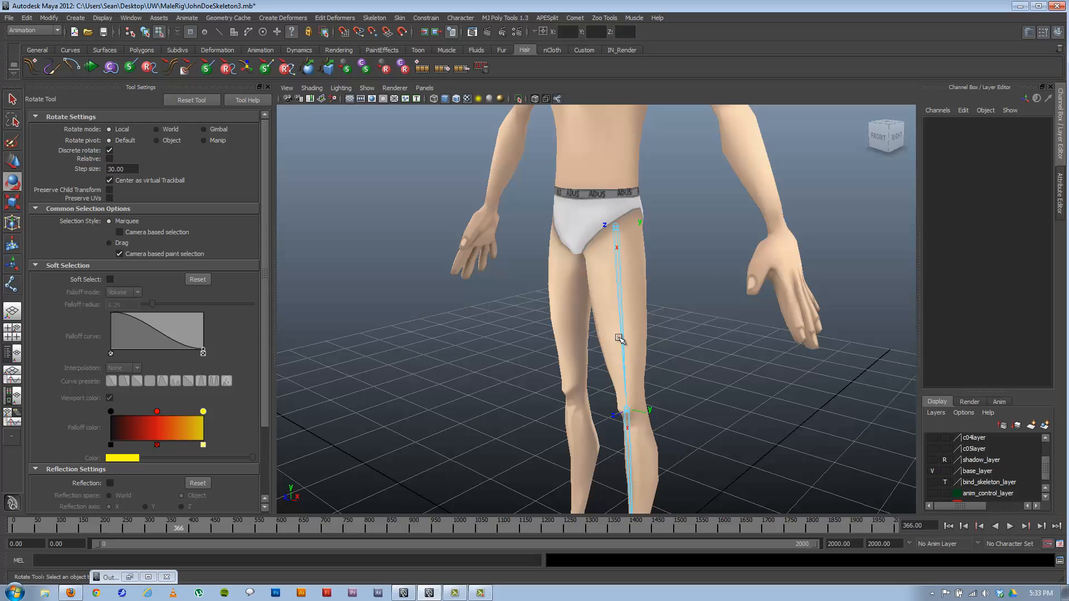
- Check the leg's local rotation axes from the front, return to object selection to hide them, and clear the joint selection
mouse_move(596, 318)
alt+mouse_down()
mouse_move(616, 306)
mouse_move(606, 311)
alt+mouse_up()
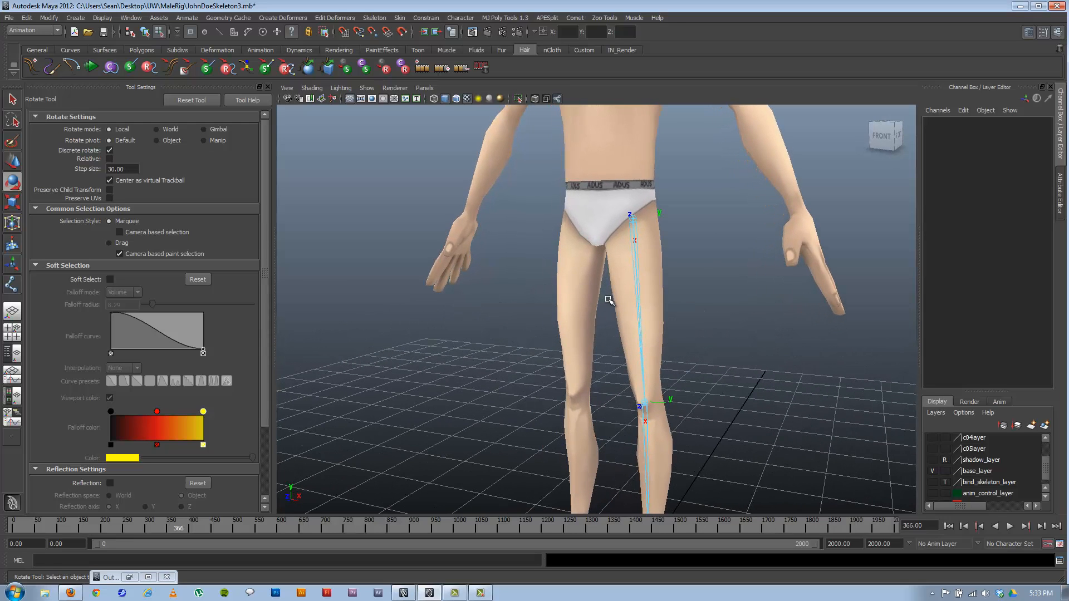
alt+drag(645, 278, 663, 282)
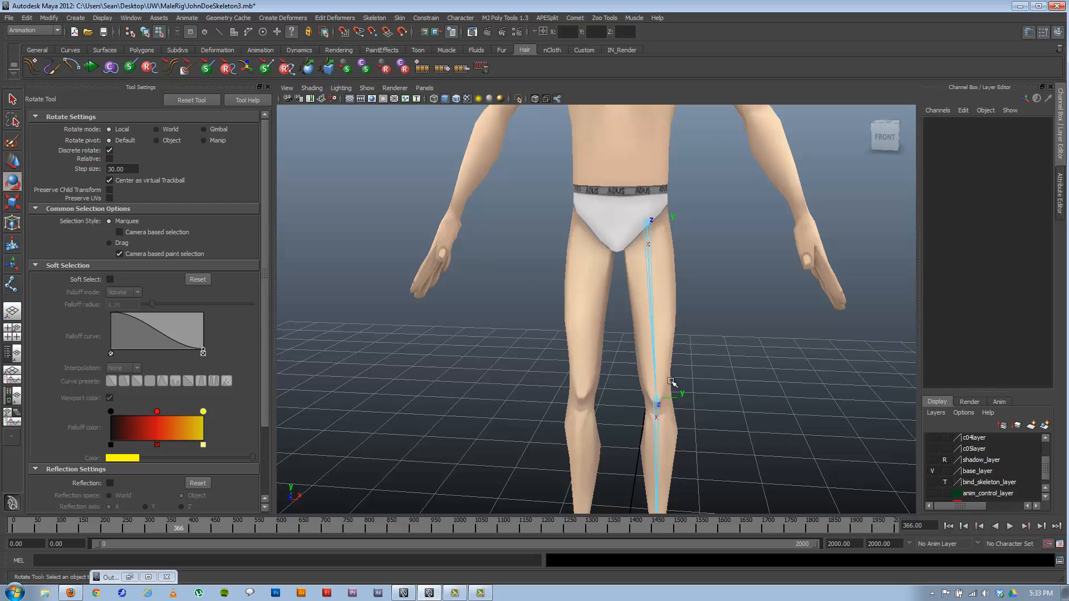
scroll(671, 381, down, 5)
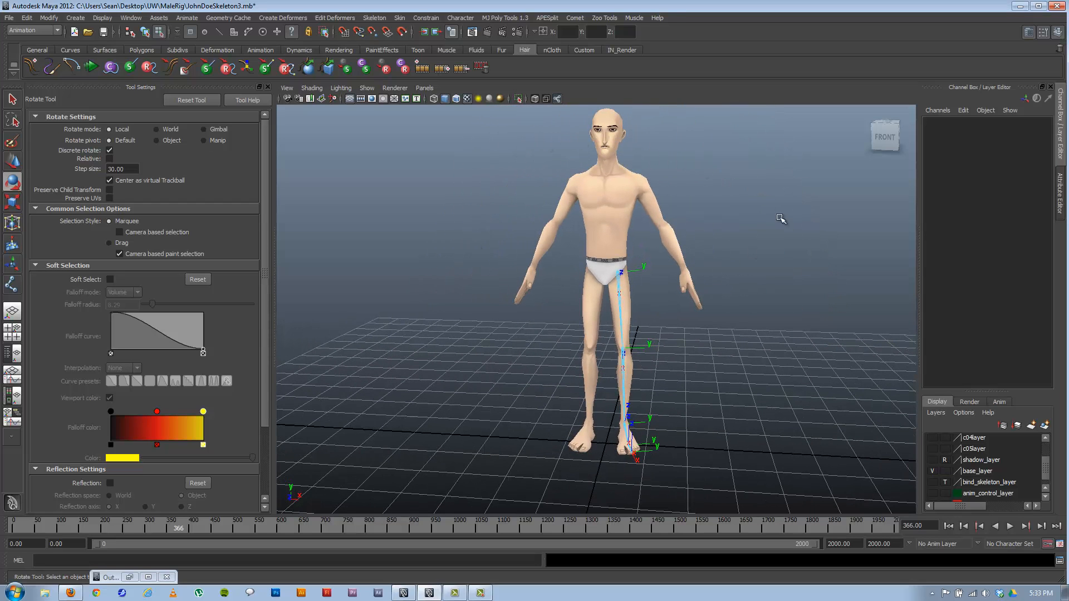
alt+drag(618, 256, 607, 250)
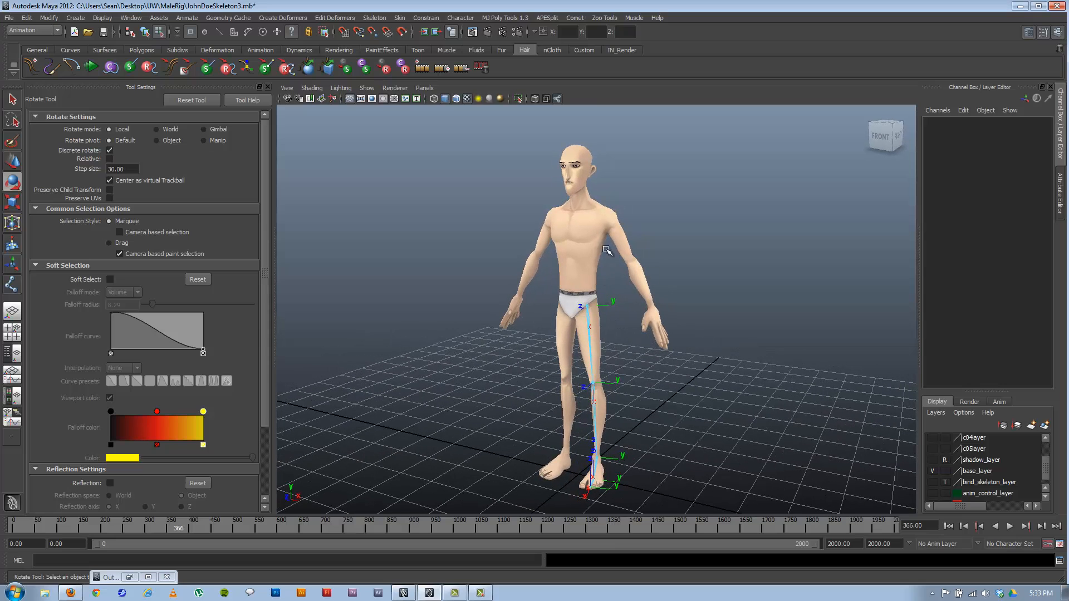
click(145, 32)
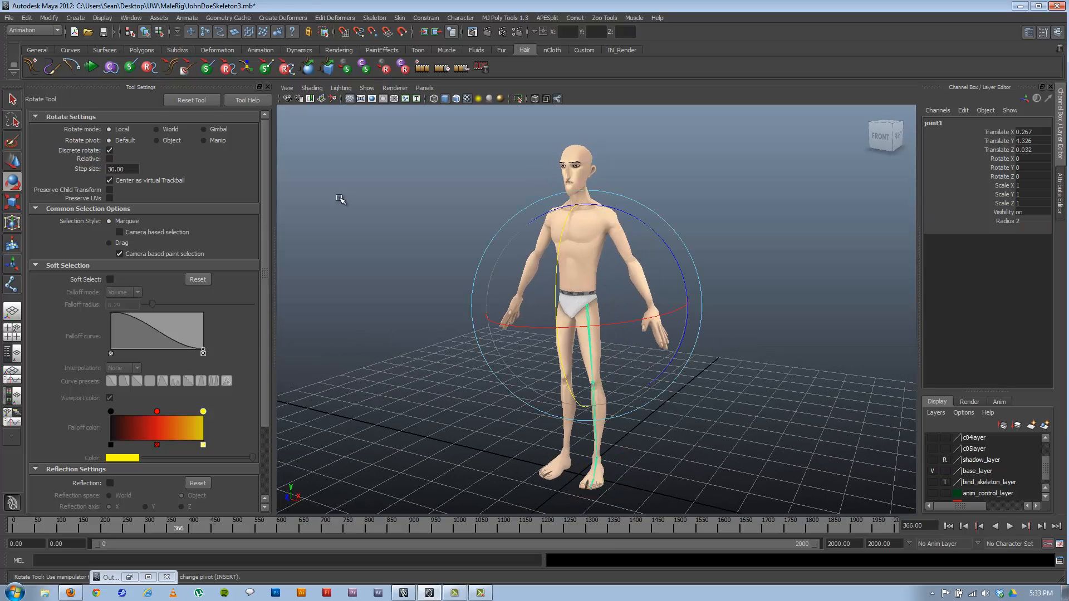
click(586, 297)
- Examine the placement of the knee, ankle and toe joints inside the left leg from the side
alt+drag(586, 297, 526, 279)
alt+middle_drag(596, 332, 597, 204)
alt+right_drag(584, 327, 588, 268)
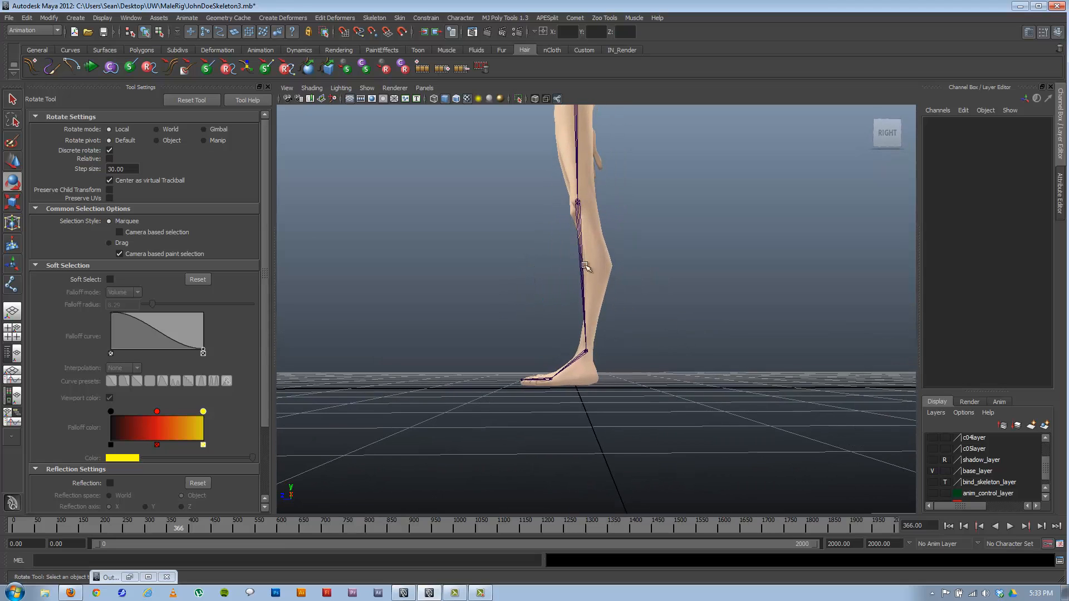
mouse_move(561, 252)
alt+mouse_down()
mouse_move(543, 256)
mouse_move(562, 245)
alt+mouse_up()
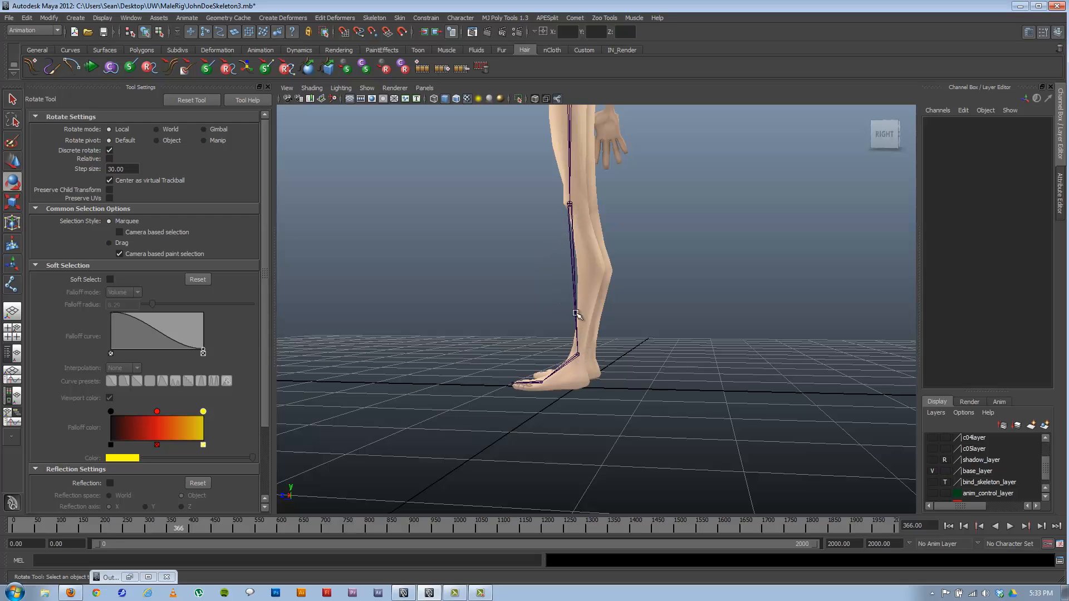
alt+drag(570, 288, 563, 270)
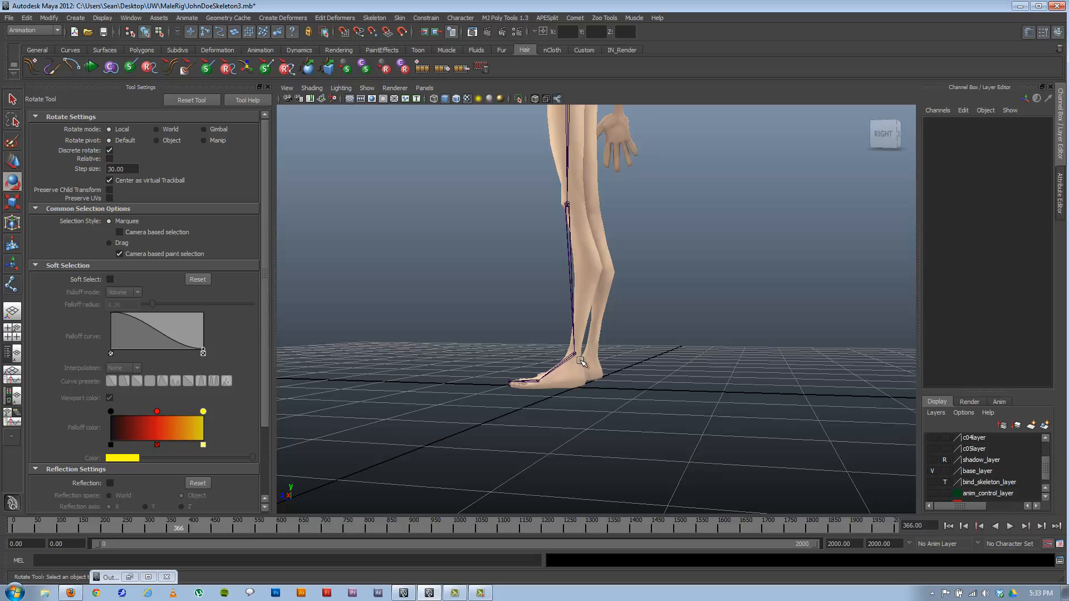
scroll(579, 360, up, 3)
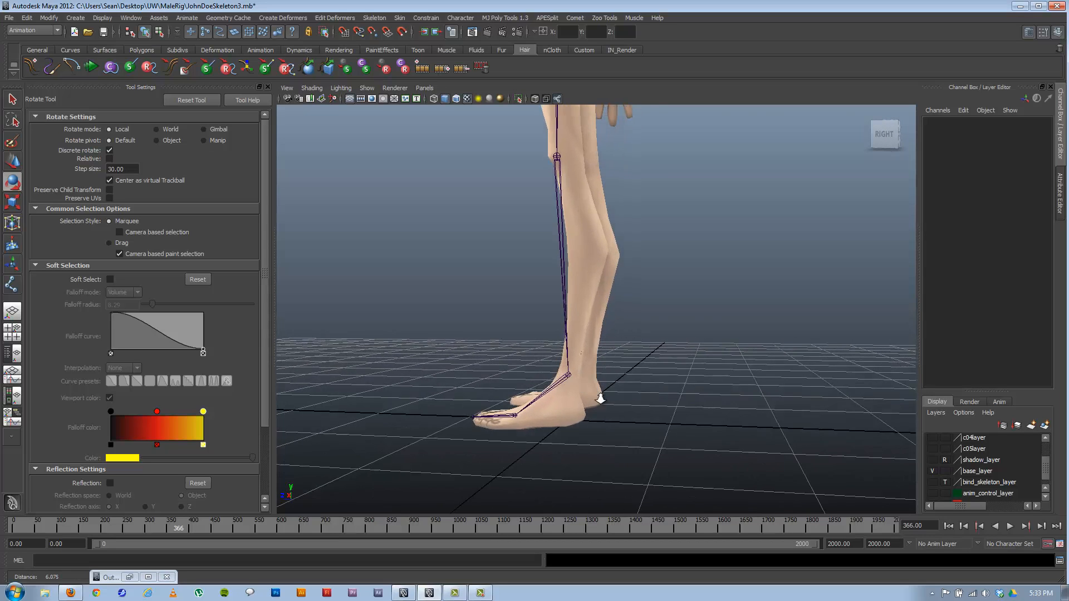
scroll(600, 398, up, 2)
- Select the ankle joint with the Move tool and examine its position in the leg from the side and front
click(553, 378)
key(w)
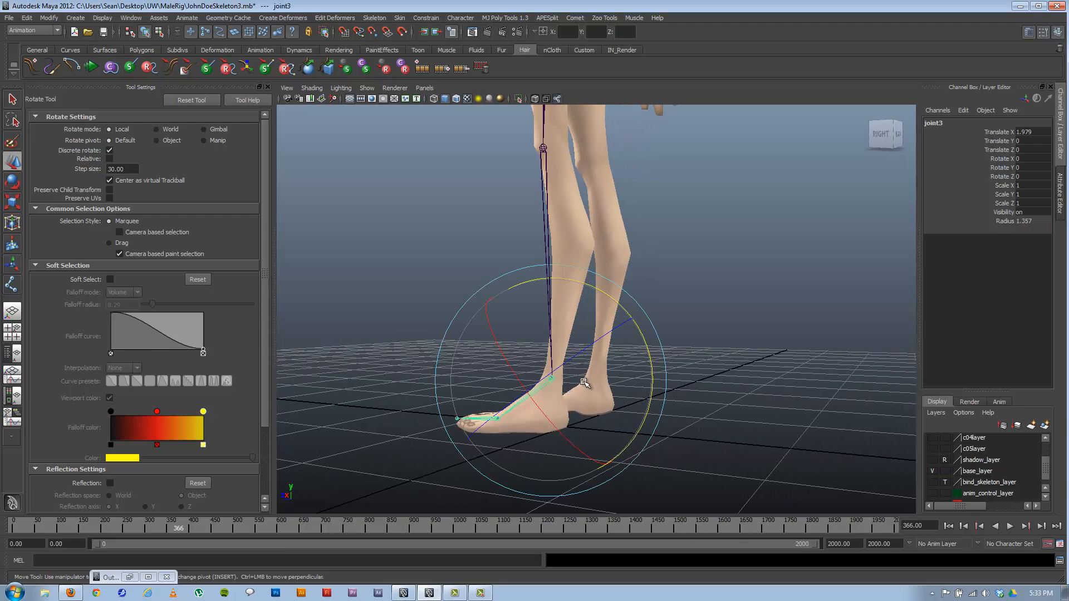
alt+drag(583, 382, 560, 369)
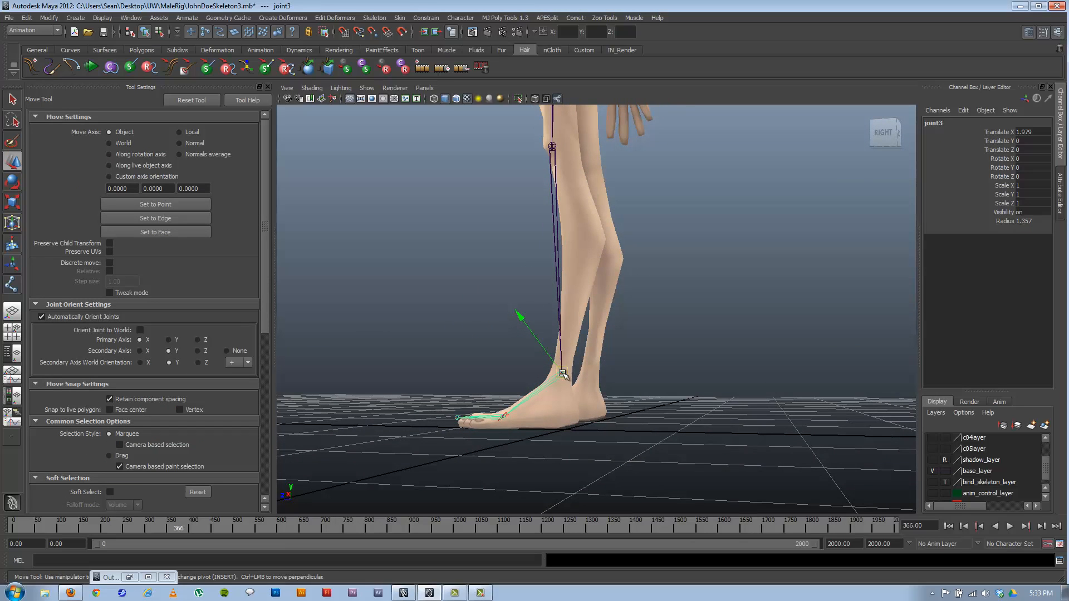
alt+middle_drag(561, 233, 555, 346)
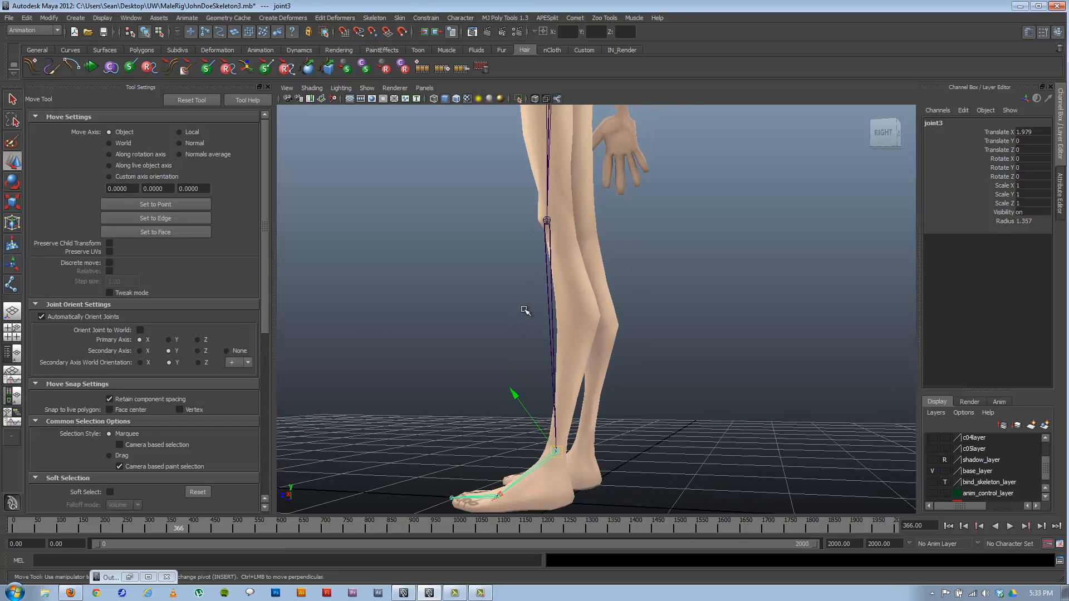
alt+drag(525, 311, 611, 284)
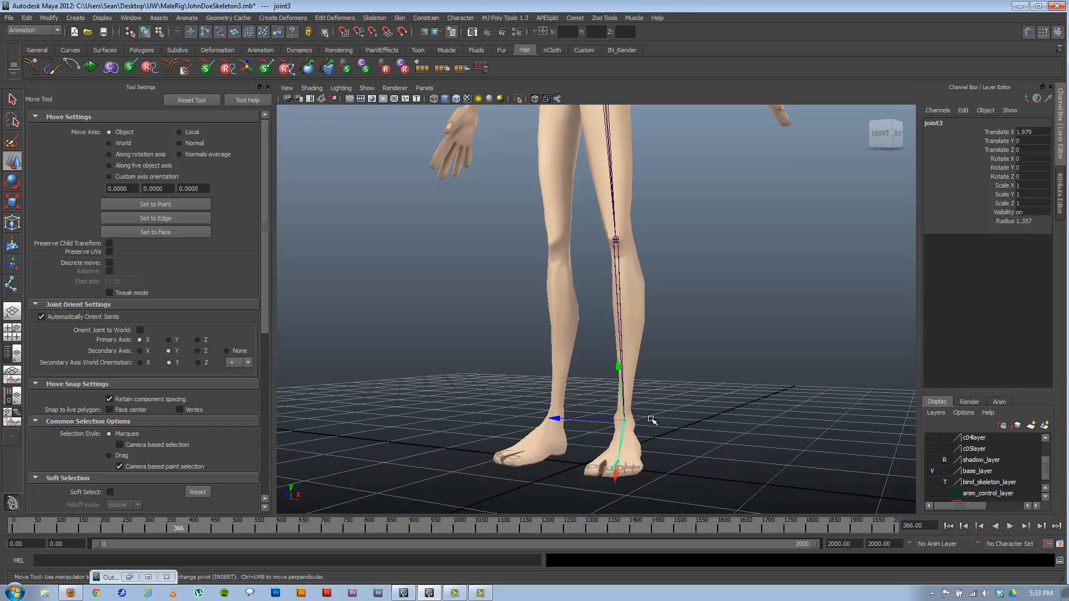
mouse_move(652, 336)
alt+mouse_down()
mouse_move(625, 345)
mouse_move(640, 324)
alt+mouse_up()
alt+middle_drag(639, 245, 635, 322)
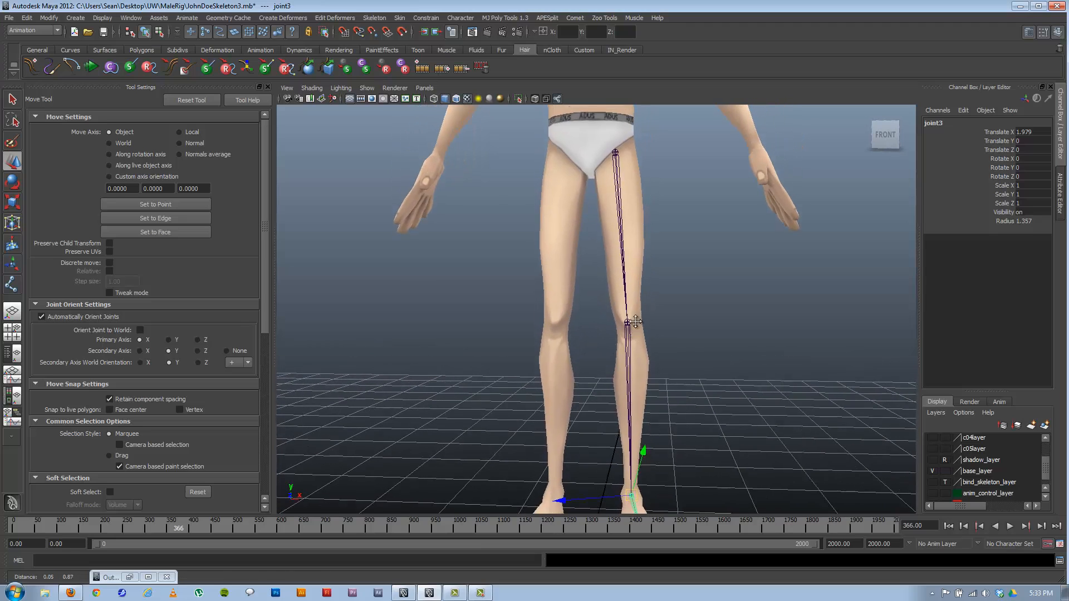
- Try moving the knee and ankle joints outward from the left leg, undo both moves, and reselect the knee joint
click(626, 315)
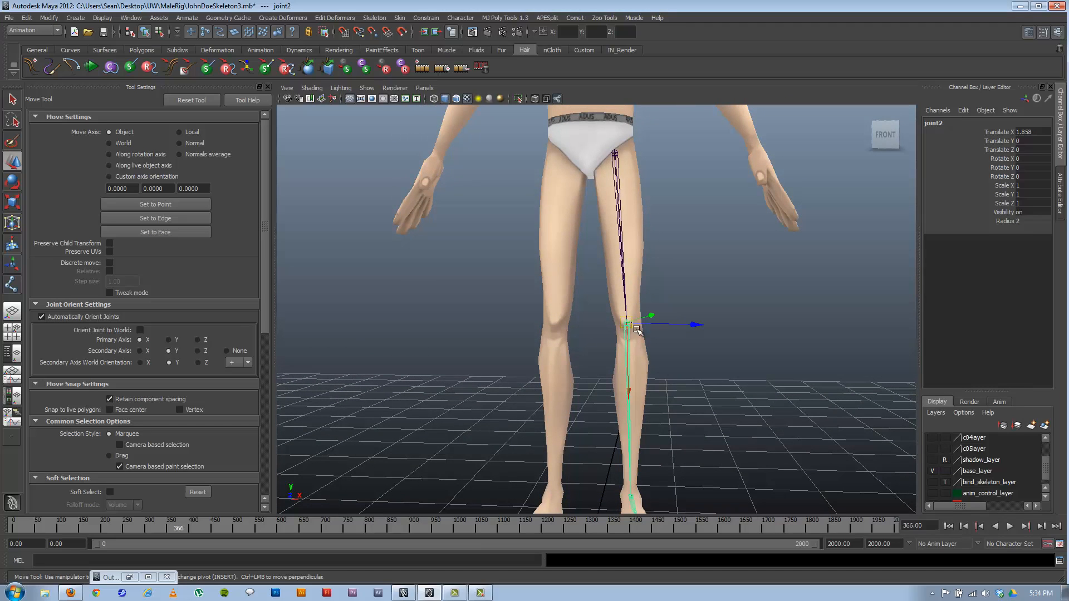
drag(627, 322, 649, 320)
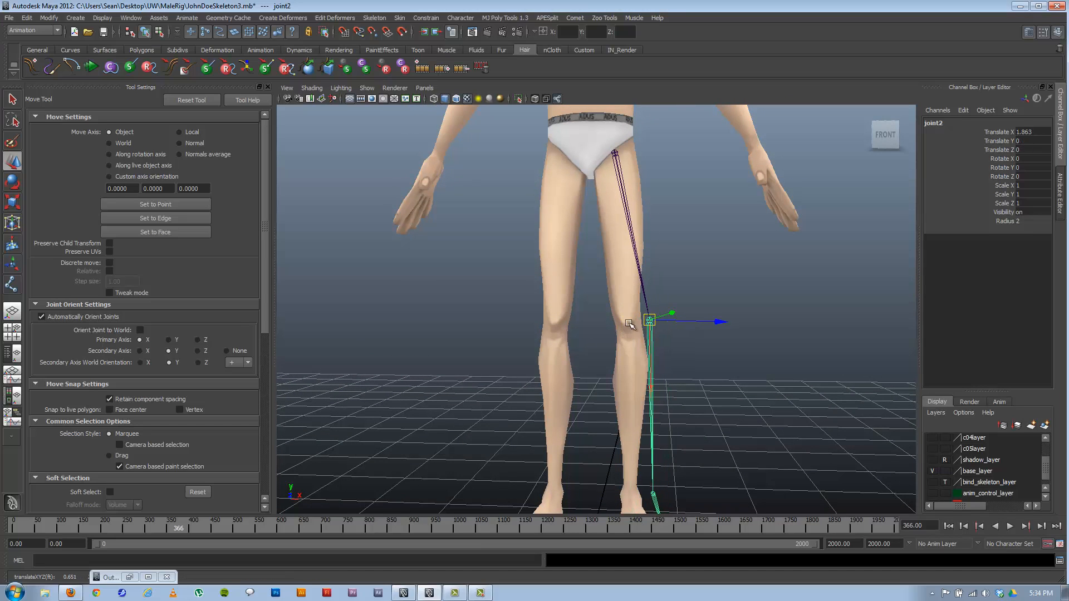
alt+middle_drag(643, 344, 608, 301)
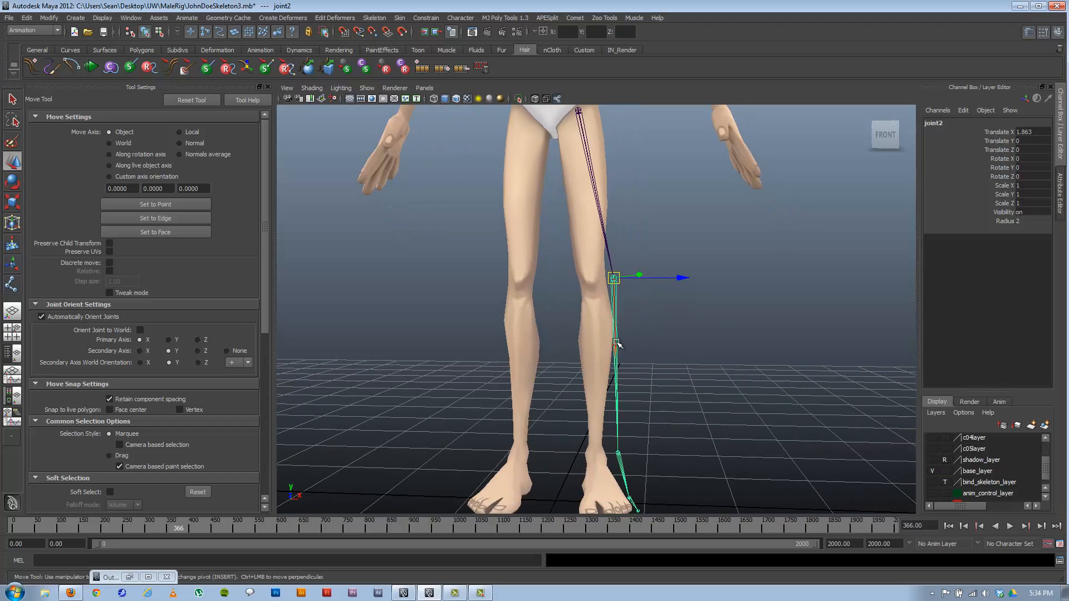
click(618, 454)
drag(619, 454, 648, 447)
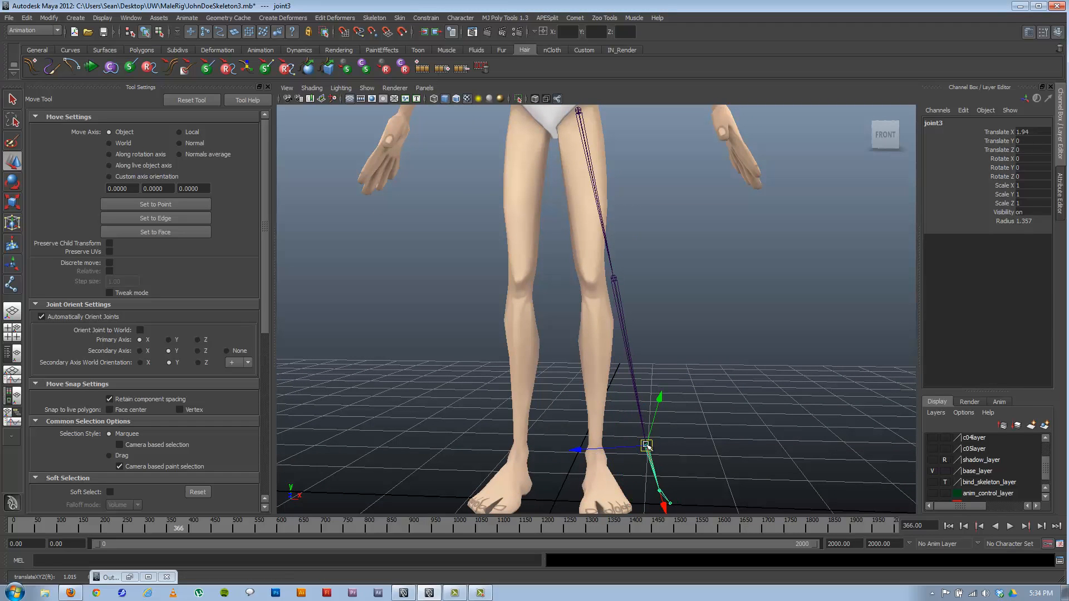
key(ctrl+z)
click(594, 280)
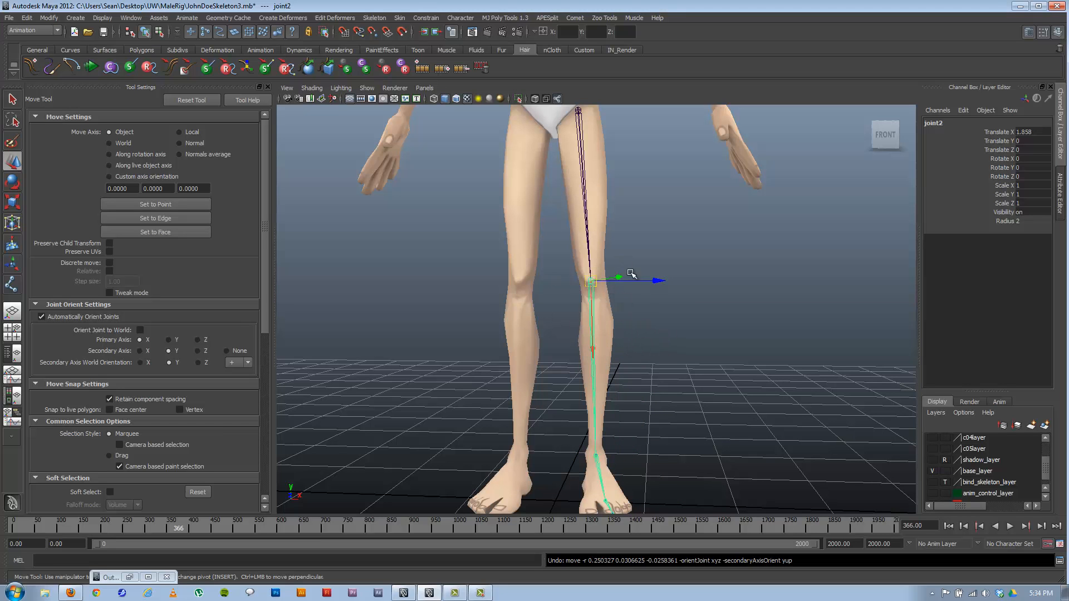
- Examine how the hip, knee and ankle joints line up through the left leg from the front and side
mouse_move(645, 326)
alt+mouse_down()
mouse_move(510, 312)
mouse_move(631, 315)
alt+mouse_up()
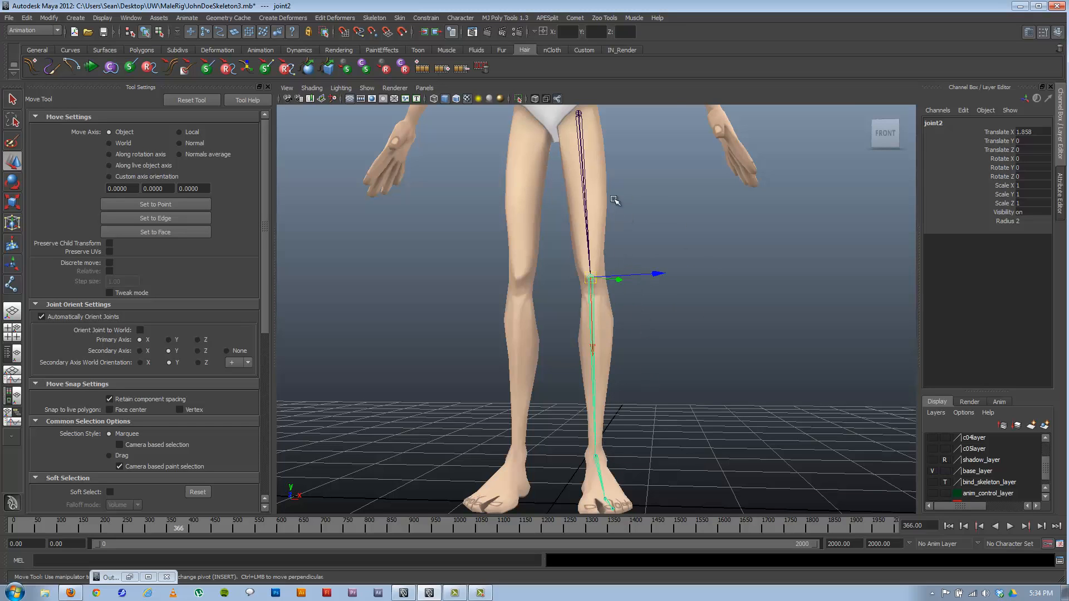
alt+middle_drag(614, 200, 638, 363)
alt+drag(631, 261, 645, 275)
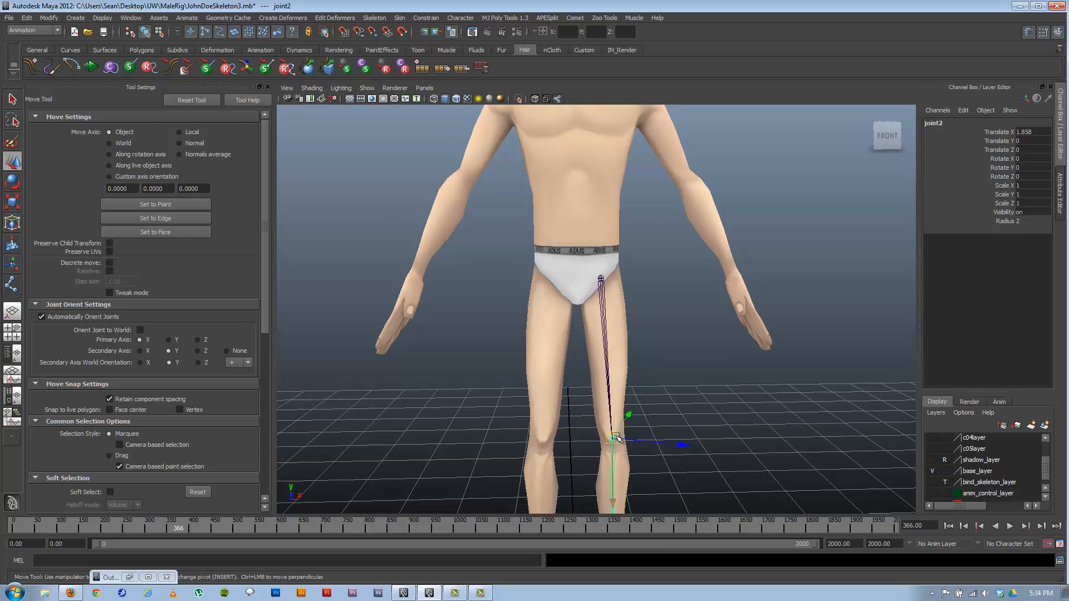
alt+drag(655, 351, 540, 225)
alt+middle_drag(559, 343, 577, 192)
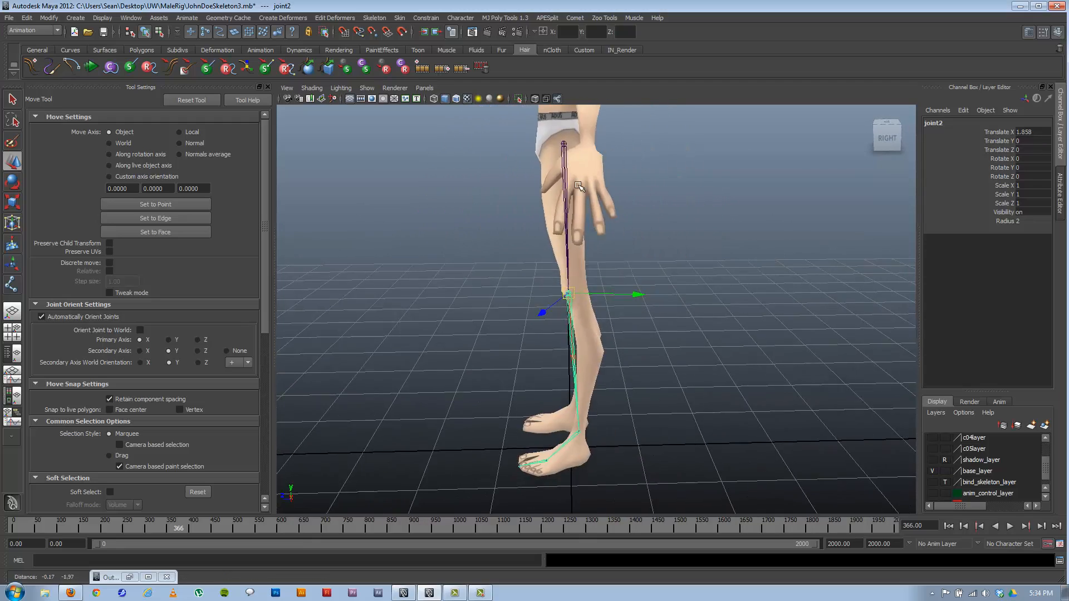
alt+drag(532, 328, 678, 323)
alt+drag(585, 327, 563, 310)
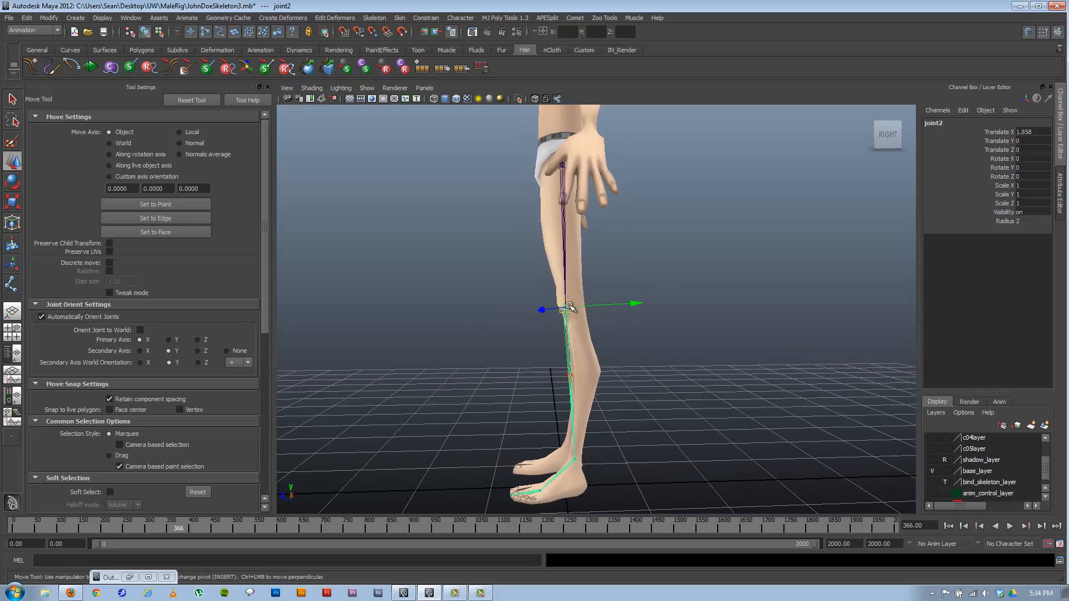
mouse_move(534, 317)
alt+mouse_down()
mouse_move(591, 321)
mouse_move(515, 312)
alt+mouse_up()
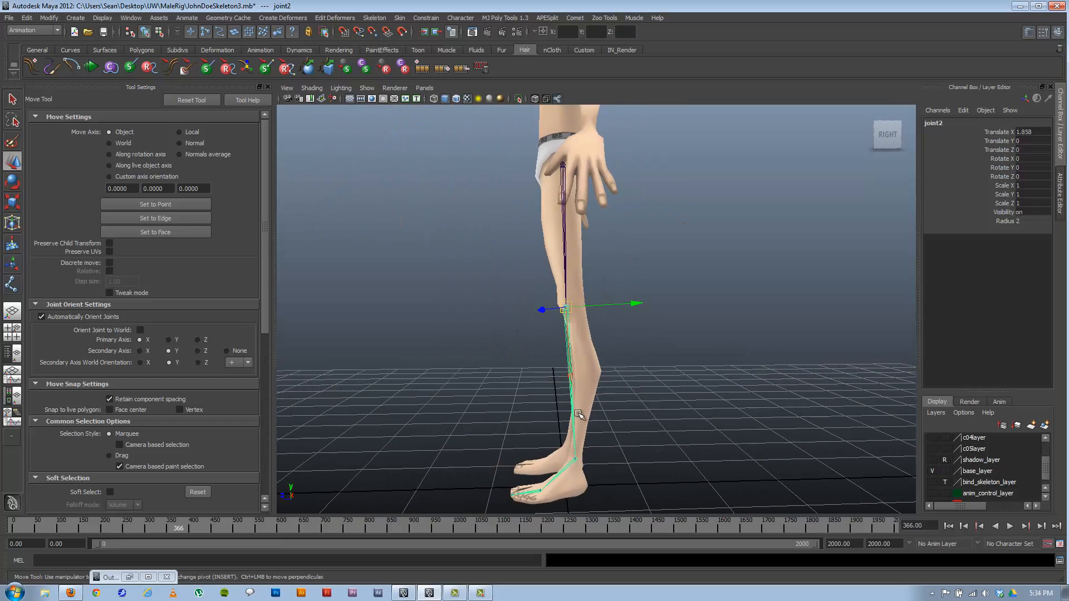
- Clear the joint selection and examine the character's torso, shoulders and arms from the front and side
alt+drag(581, 416, 608, 339)
alt+middle_drag(575, 206, 599, 316)
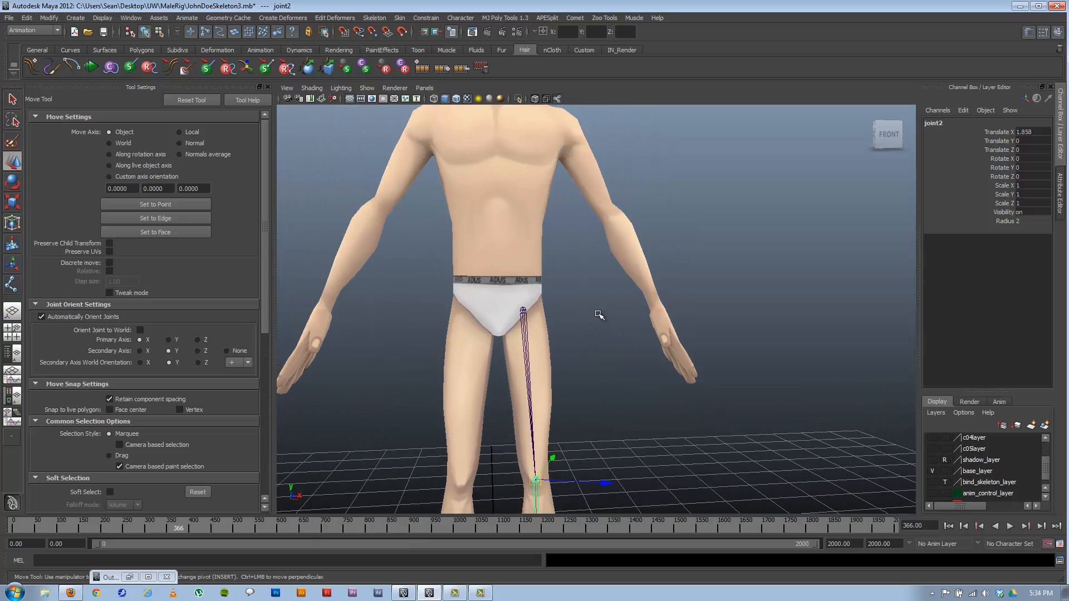
alt+drag(598, 315, 585, 299)
mouse_move(585, 278)
alt+middle_down()
mouse_move(586, 300)
mouse_move(574, 295)
alt+middle_up()
alt+drag(575, 298, 561, 326)
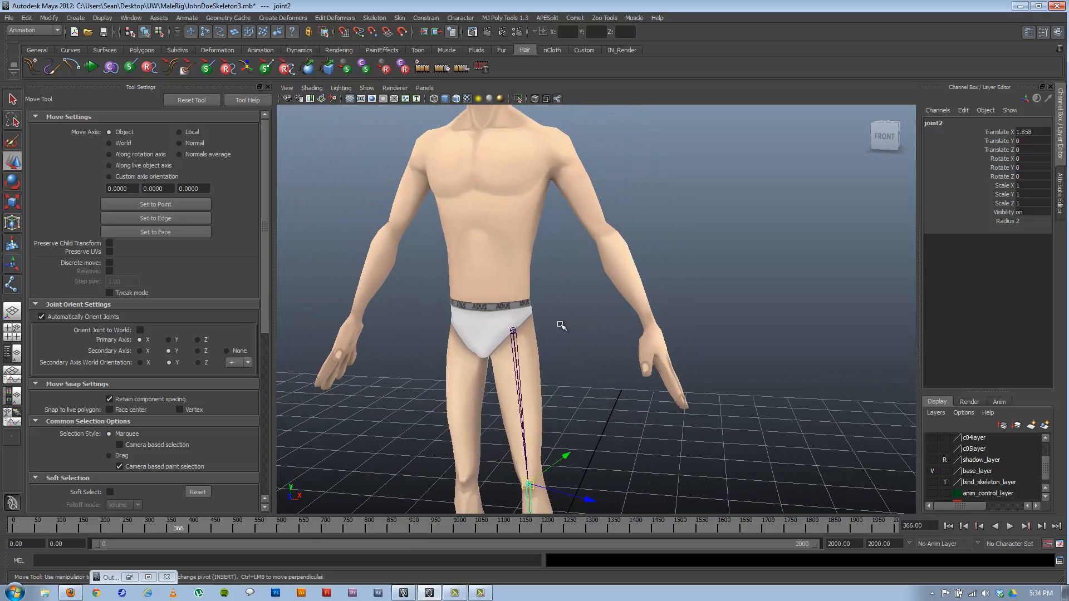
click(580, 328)
alt+middle_drag(573, 234, 568, 318)
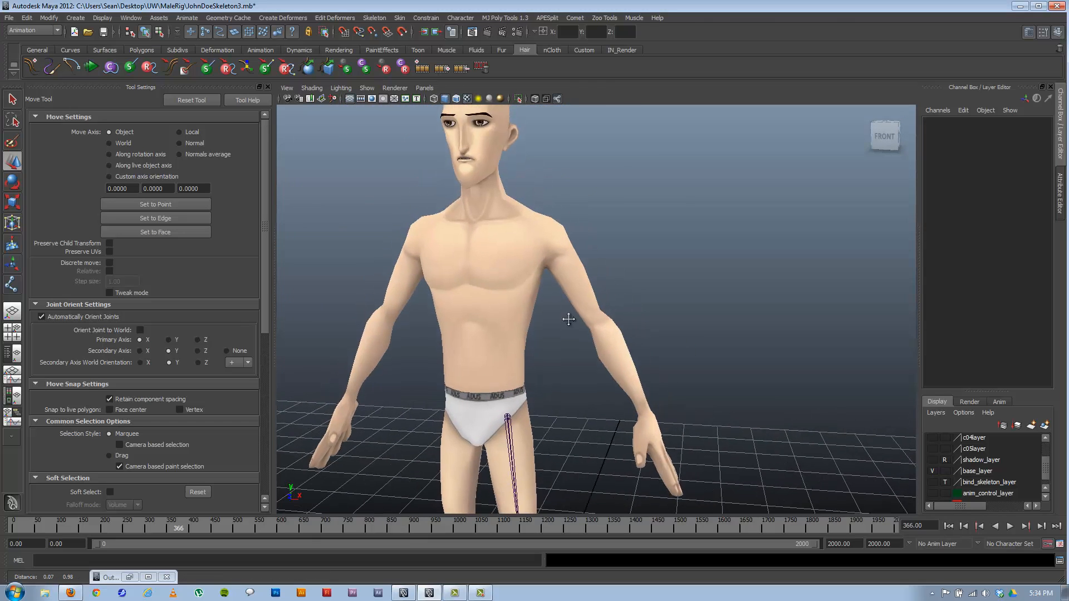
alt+drag(568, 317, 558, 243)
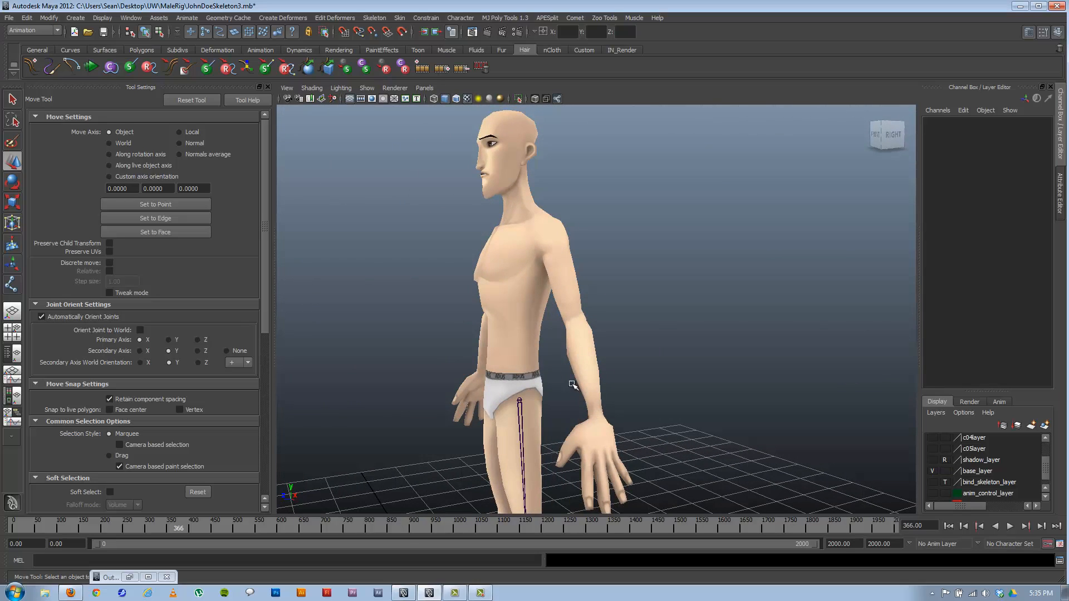
alt+drag(573, 384, 622, 362)
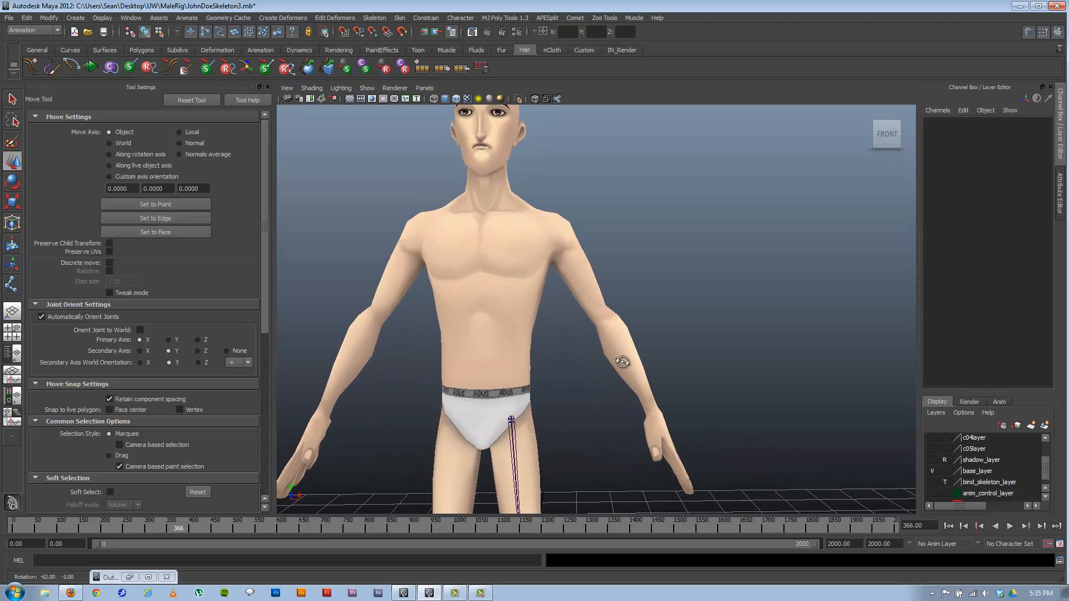
alt+right_drag(622, 362, 561, 334)
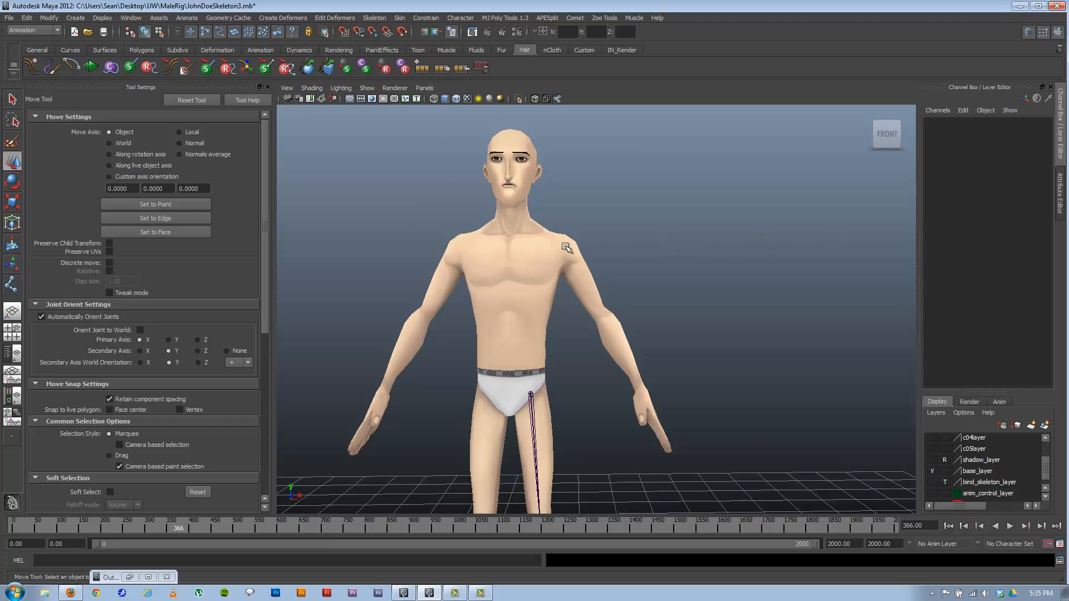
alt+drag(739, 272, 580, 339)
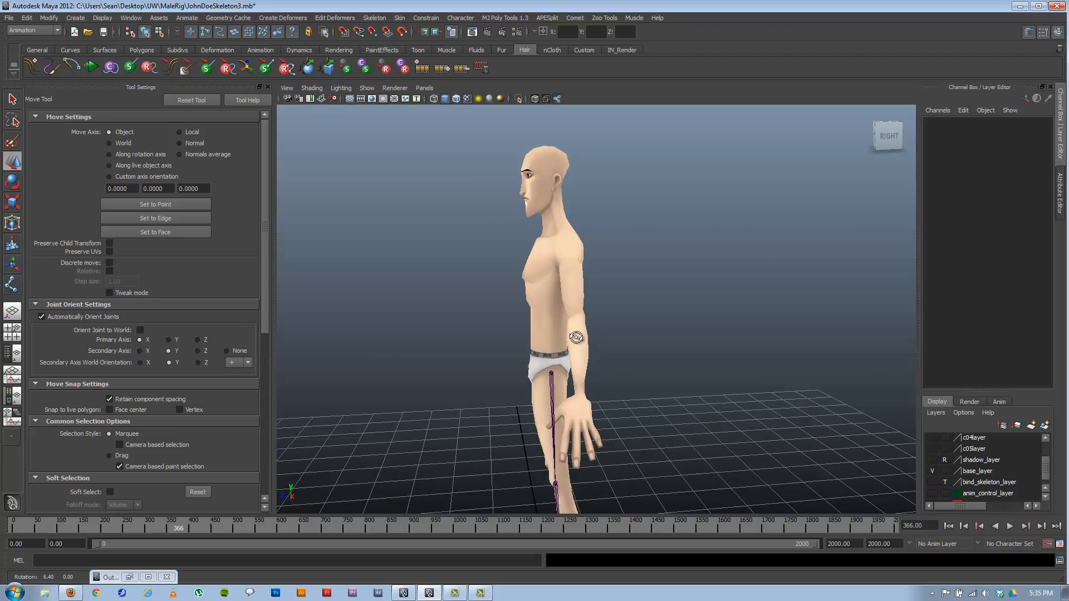
- Draw a joint chain in the side view from the collarbone through the shoulder, elbow and wrist to the hand
key(space)
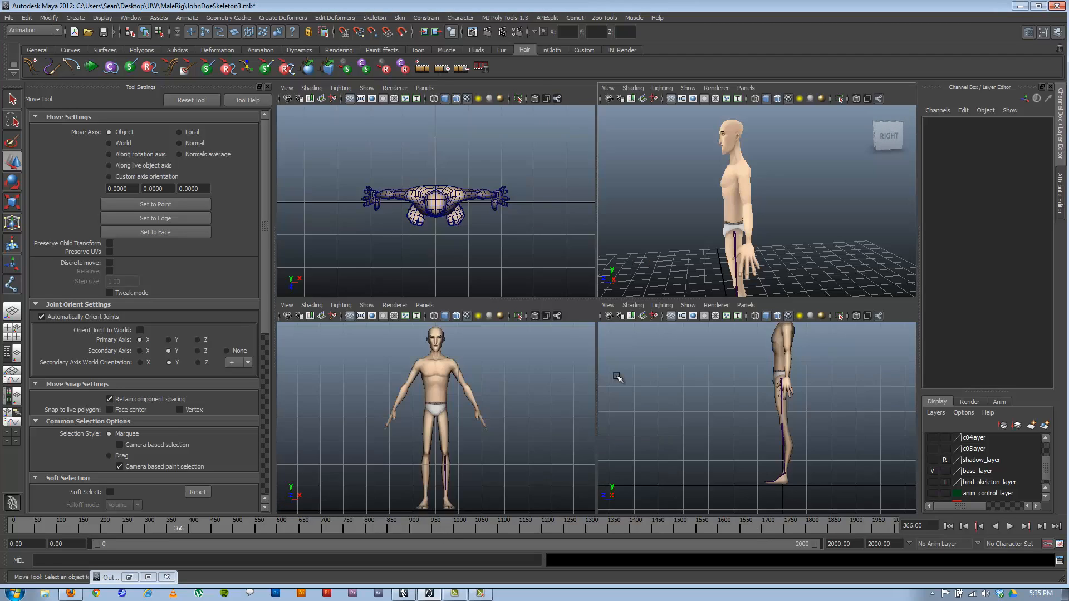
key(space)
alt+middle_drag(616, 213, 590, 370)
alt+right_drag(590, 370, 649, 376)
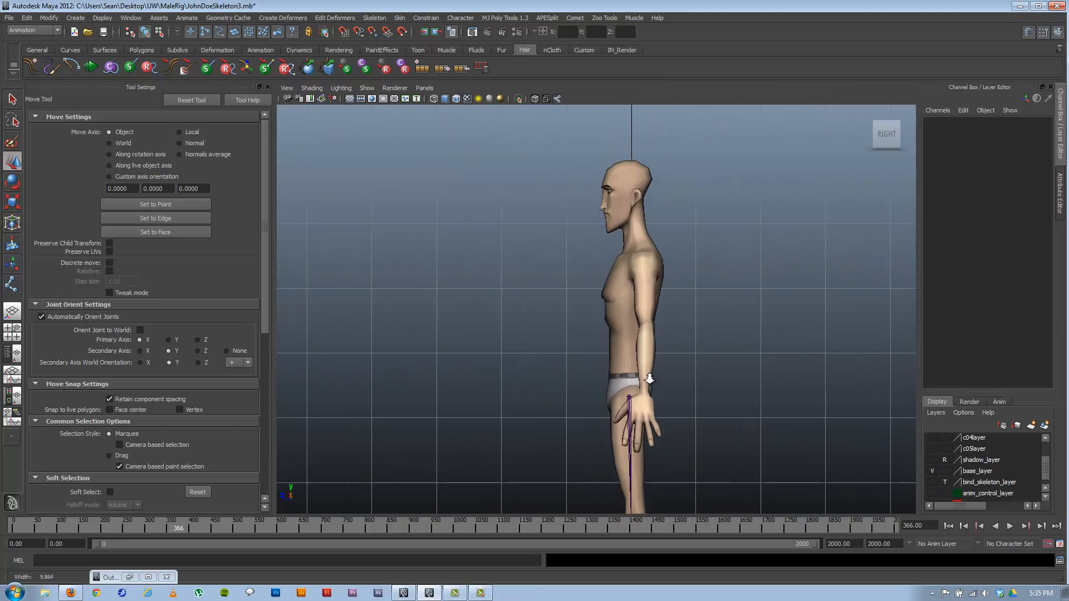
click(11, 286)
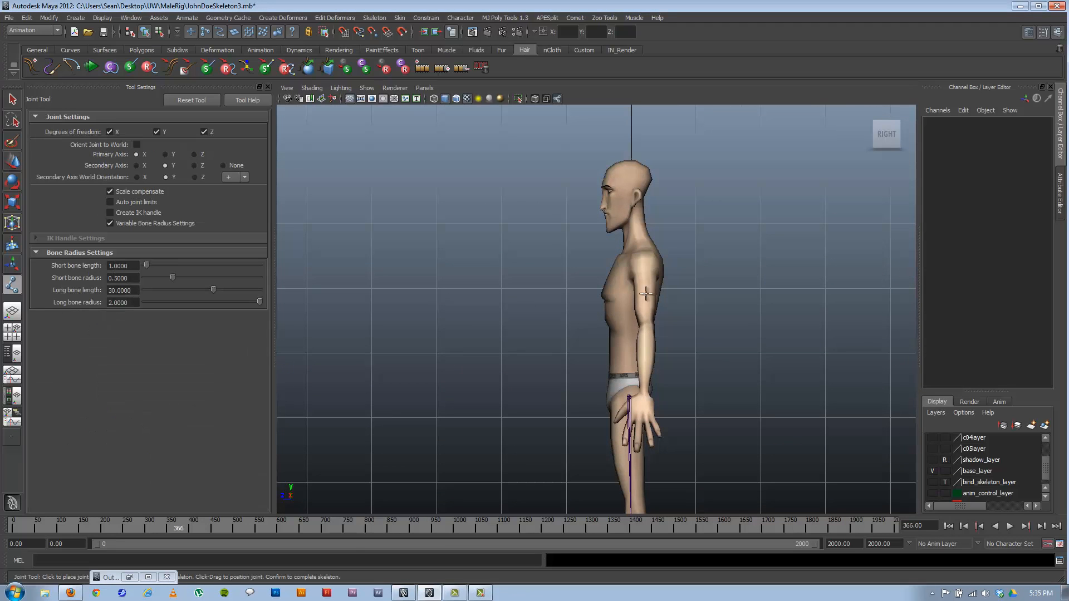
click(641, 256)
drag(621, 257, 622, 256)
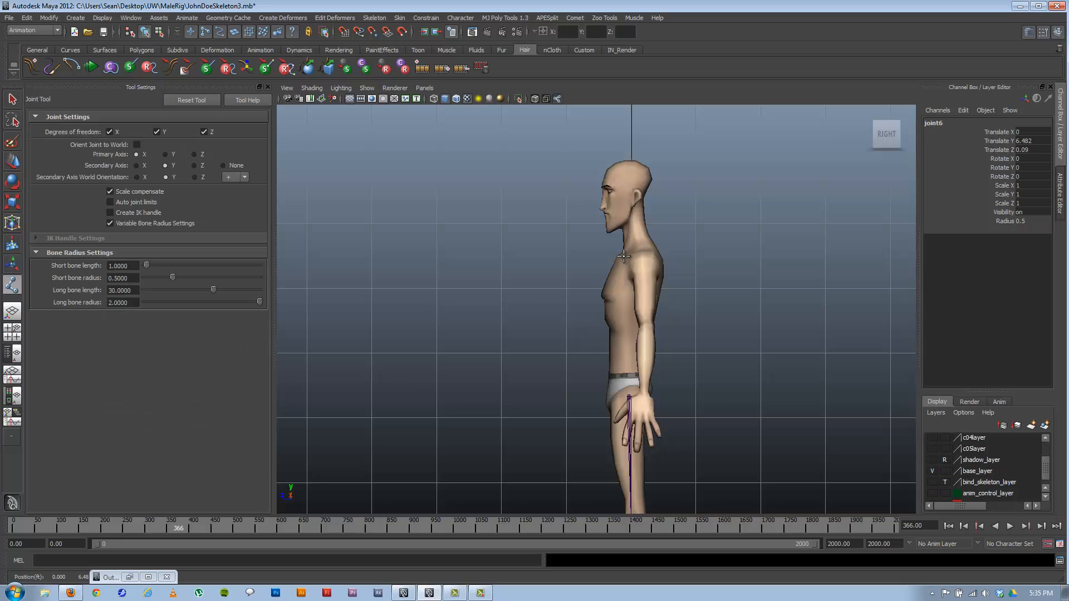
click(642, 257)
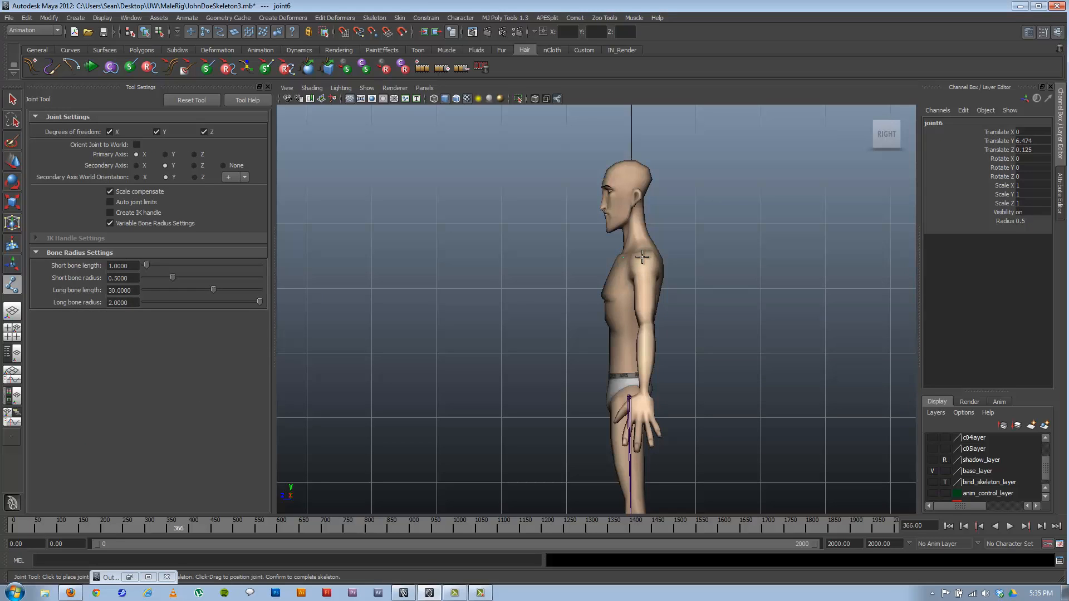
click(647, 322)
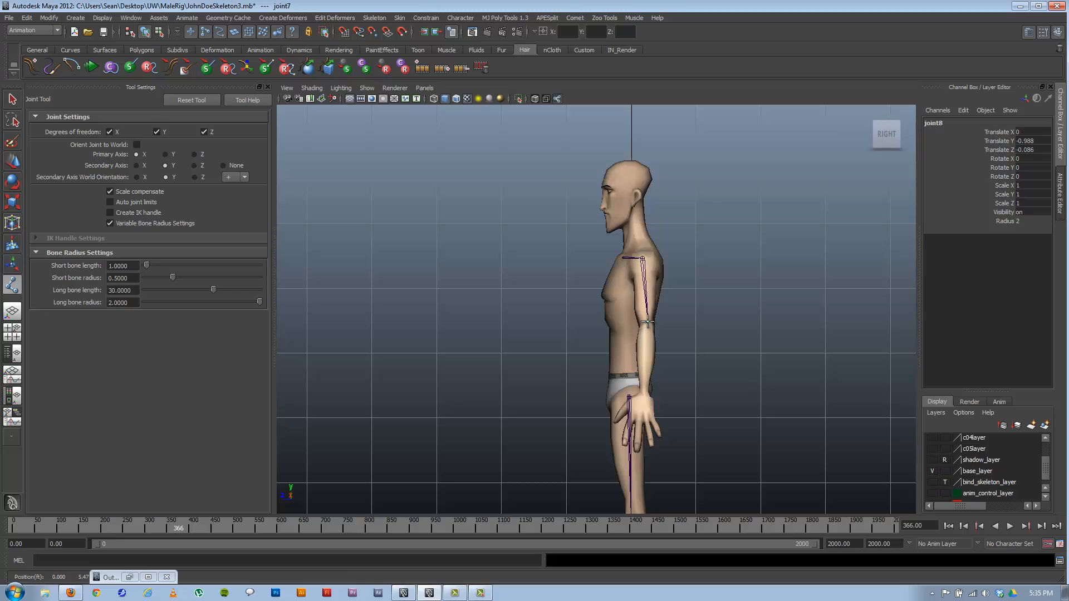
click(644, 392)
key(Return)
click(644, 402)
key(Return)
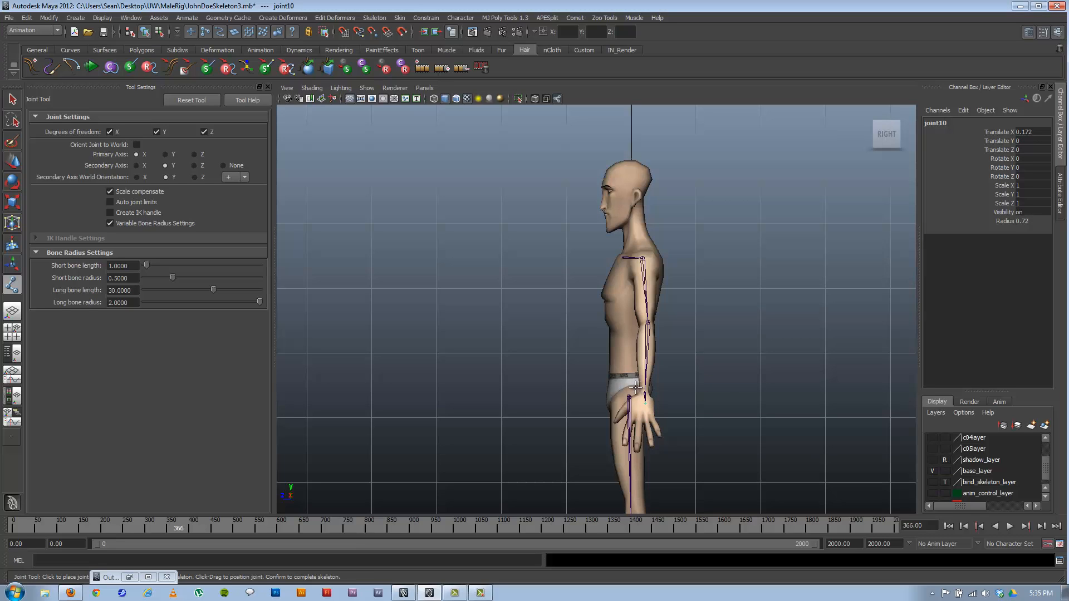
- Move the arm chain's collarbone root joint slightly off the body's centre line, to about 0.075 in Translate X
key(w)
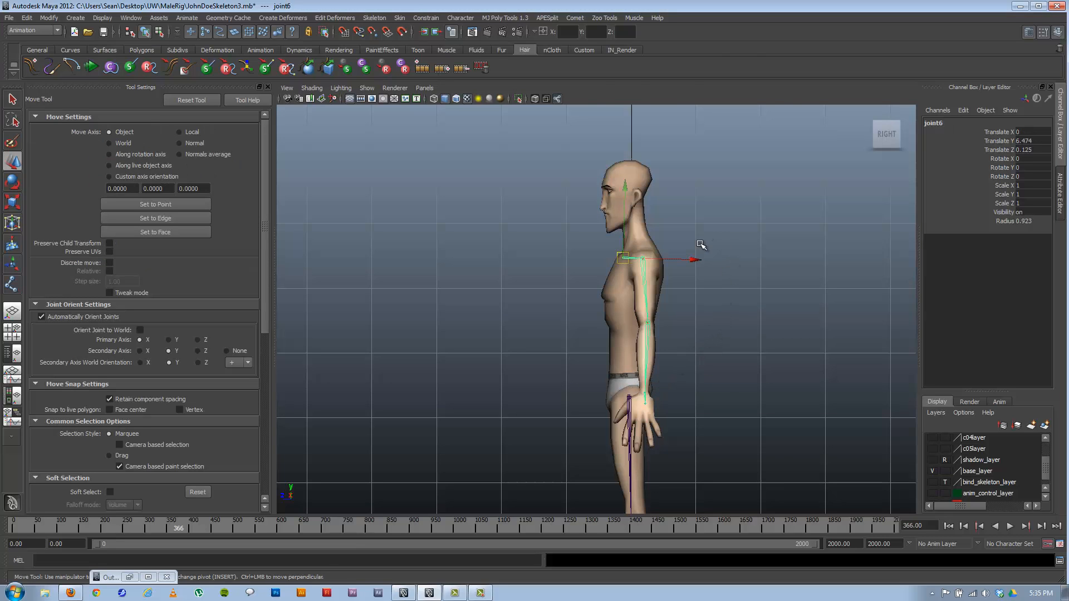
key(space)
key(space)
alt+drag(629, 262, 634, 320)
drag(575, 258, 580, 271)
alt+right_drag(579, 271, 609, 298)
alt+middle_drag(518, 241, 559, 252)
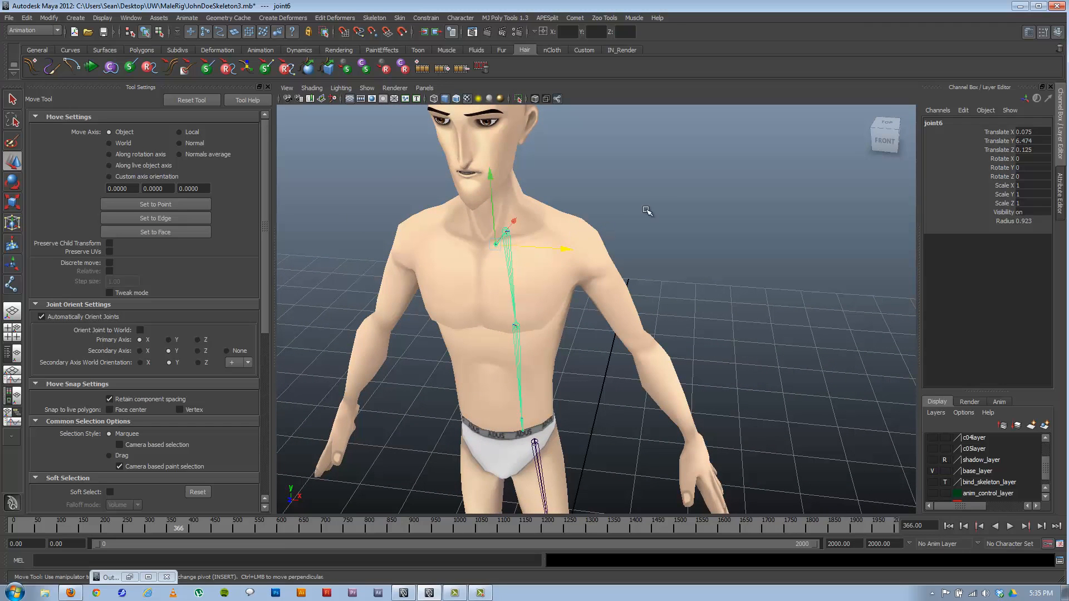
- Move the shoulder joint outward from the collarbone into the character's left shoulder
click(643, 210)
click(506, 231)
drag(583, 236, 624, 236)
alt+drag(594, 274, 608, 251)
drag(634, 214, 666, 215)
- Move the elbow, wrist and hand joints outward so the chain follows the character's left arm
click(596, 325)
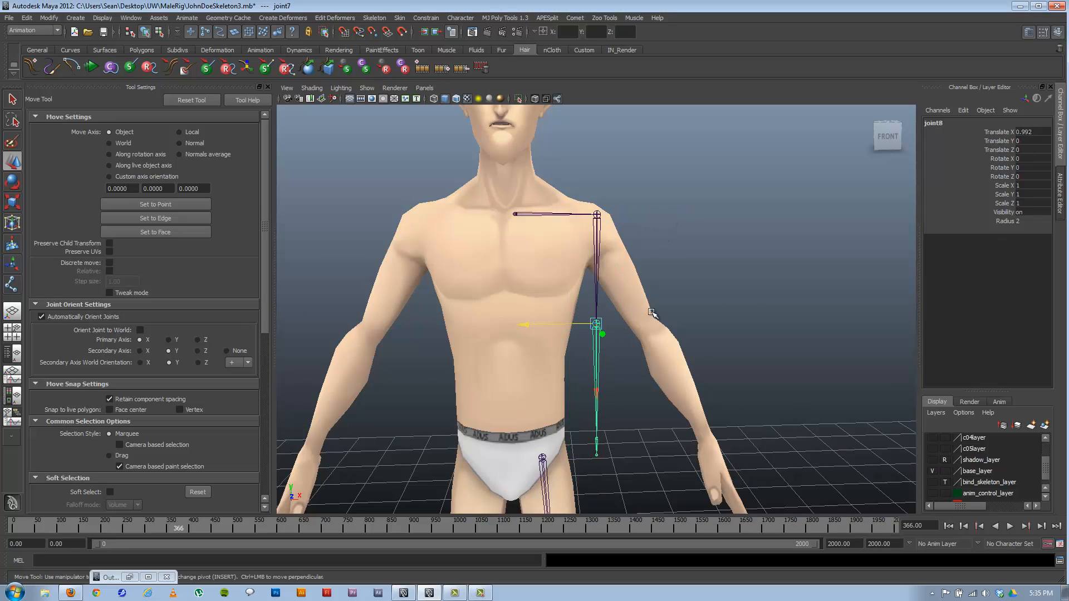
drag(579, 332, 667, 334)
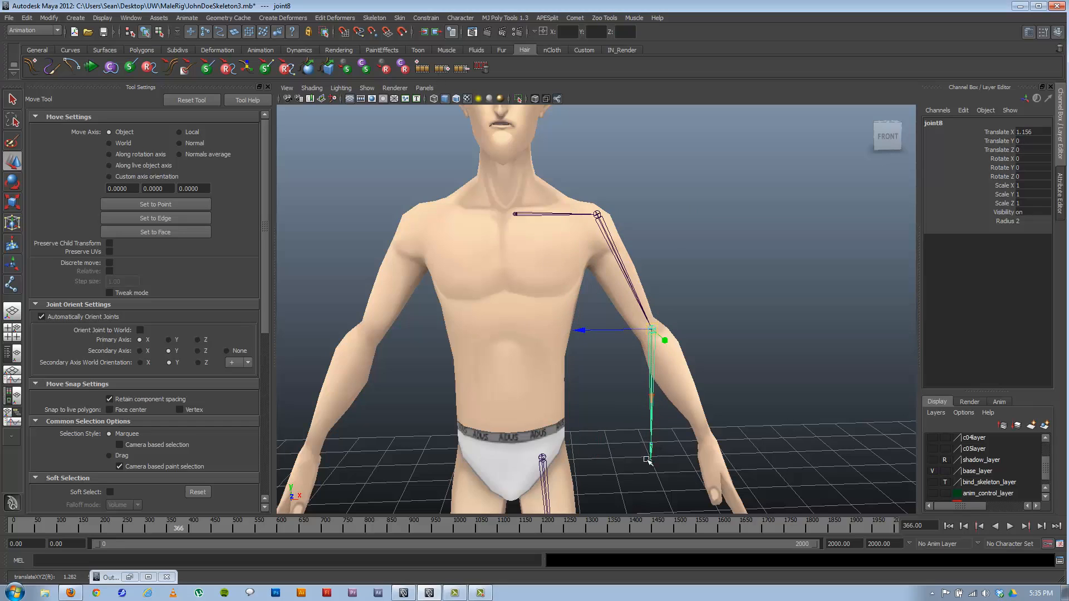
click(655, 443)
alt+middle_drag(675, 401, 617, 365)
drag(668, 408, 699, 425)
click(656, 430)
click(652, 426)
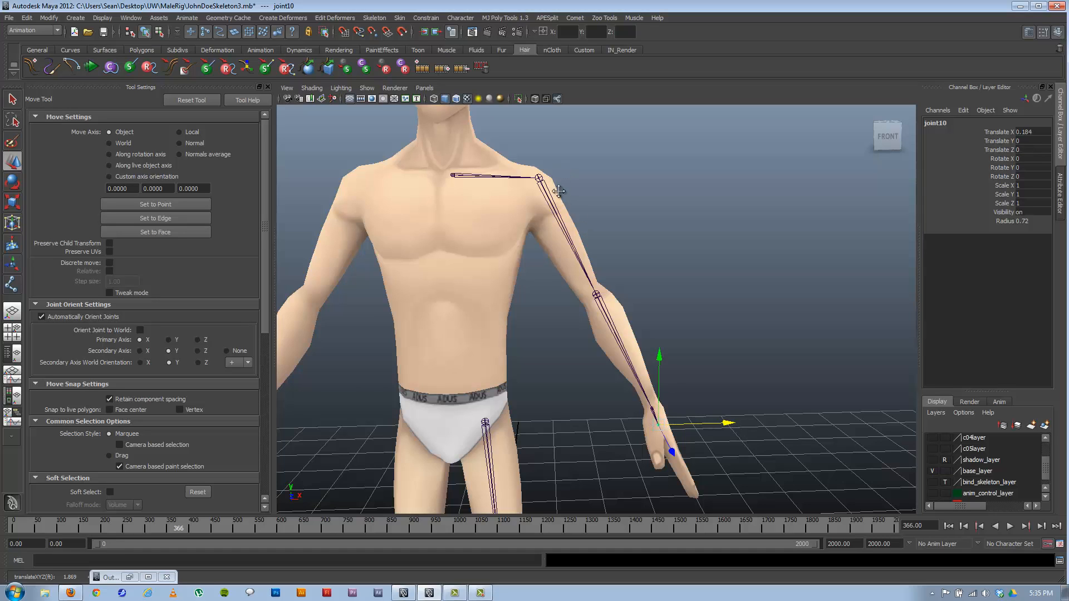
- Lower the left shoulder joint slightly so the collarbone bone slopes down towards the arm
alt+middle_drag(552, 185, 548, 205)
click(547, 204)
drag(547, 204, 548, 217)
key(ctrl+z)
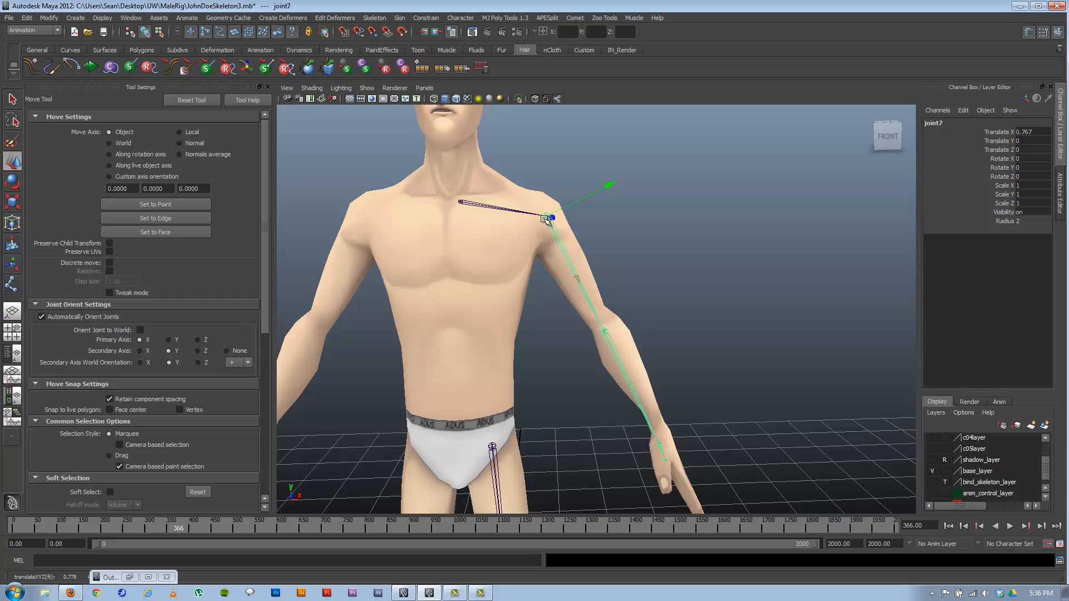
mouse_move(583, 220)
alt+mouse_down()
mouse_move(446, 239)
mouse_move(591, 227)
mouse_move(573, 233)
alt+mouse_up()
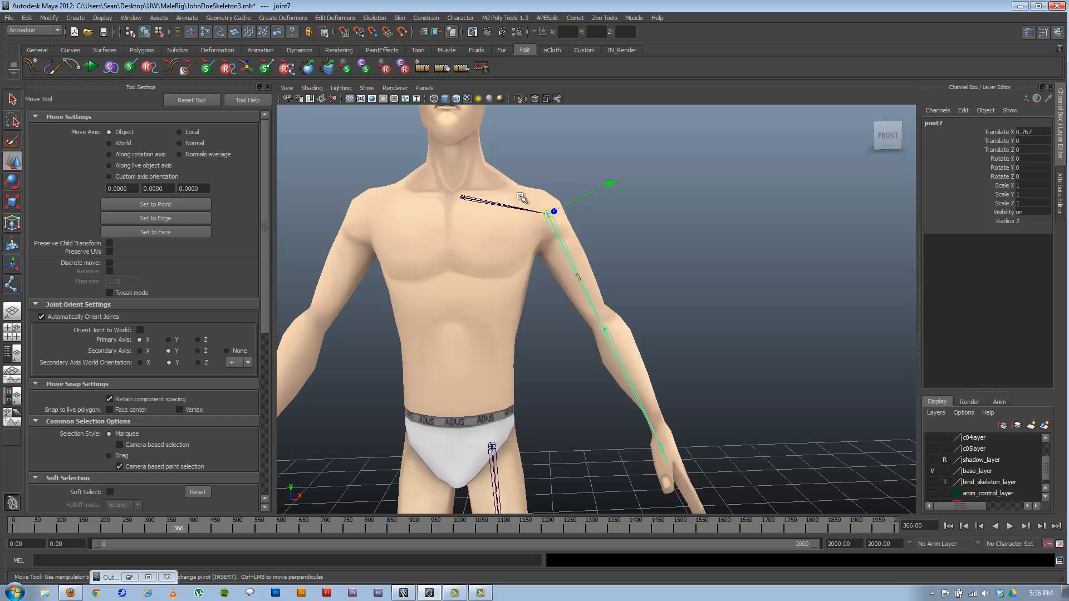
- Move the left shoulder joint inward to about 0.594 from the collarbone joint and clear the selection
alt+middle_drag(545, 210, 552, 254)
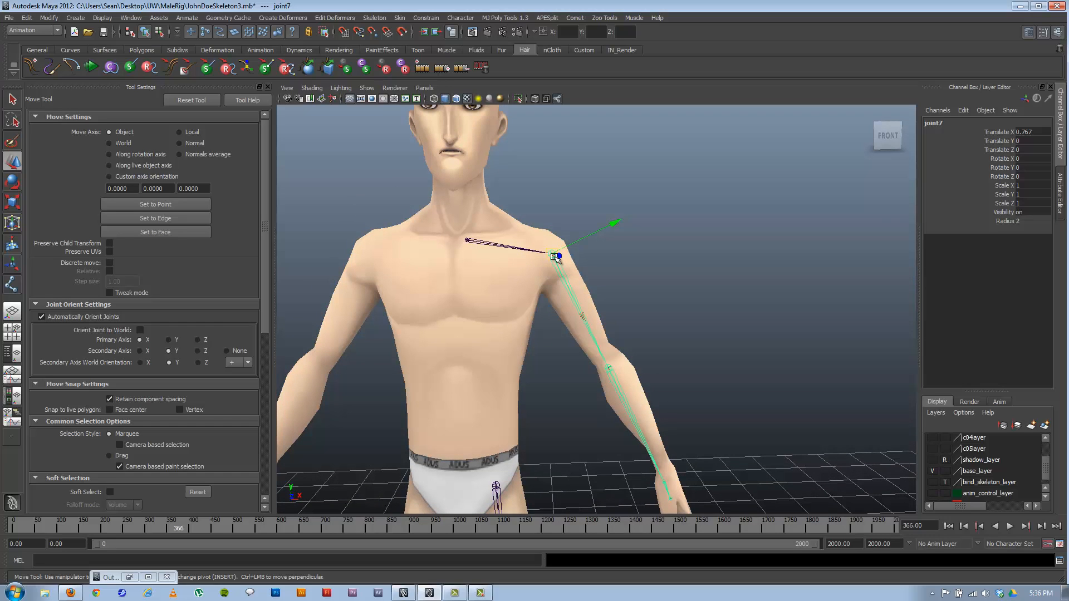
drag(552, 254, 532, 247)
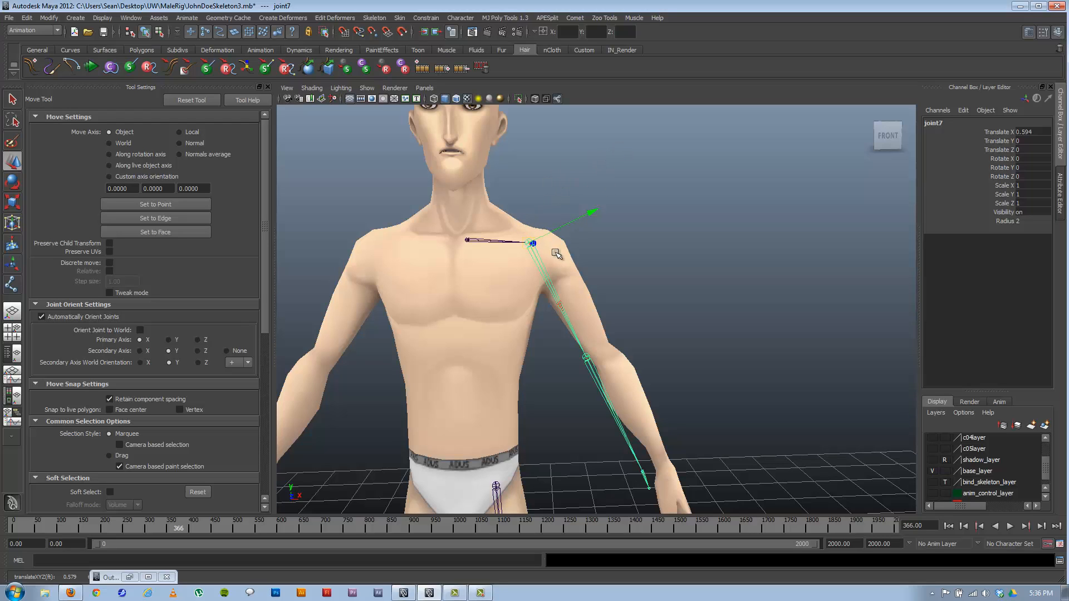
alt+drag(556, 253, 550, 254)
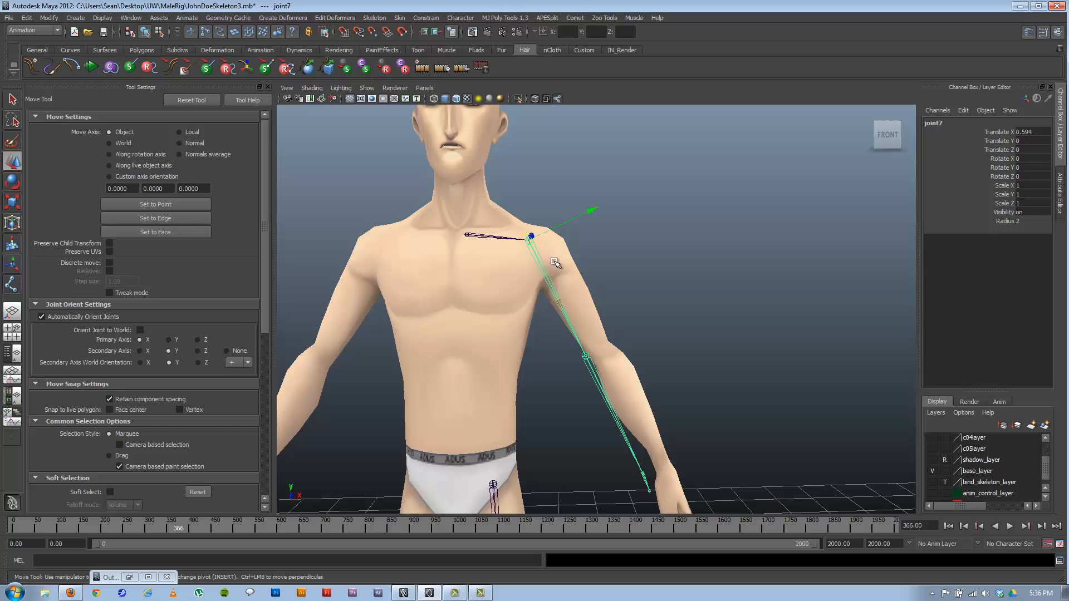
click(606, 263)
- Activate the Joint Tool and turn on X-Ray Joints shading in the front view
click(12, 284)
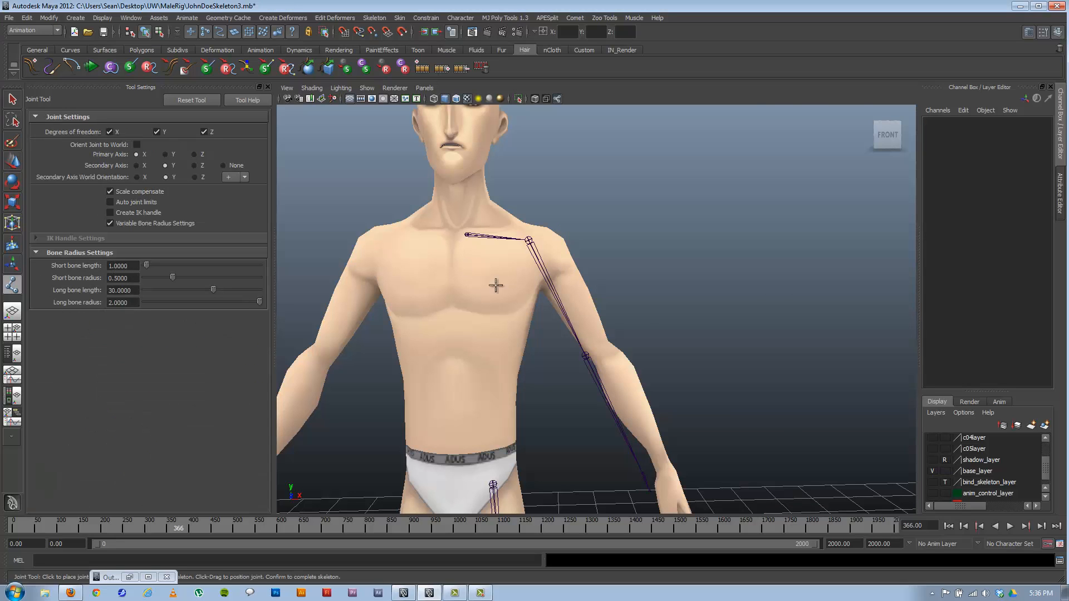
key(space)
key(space)
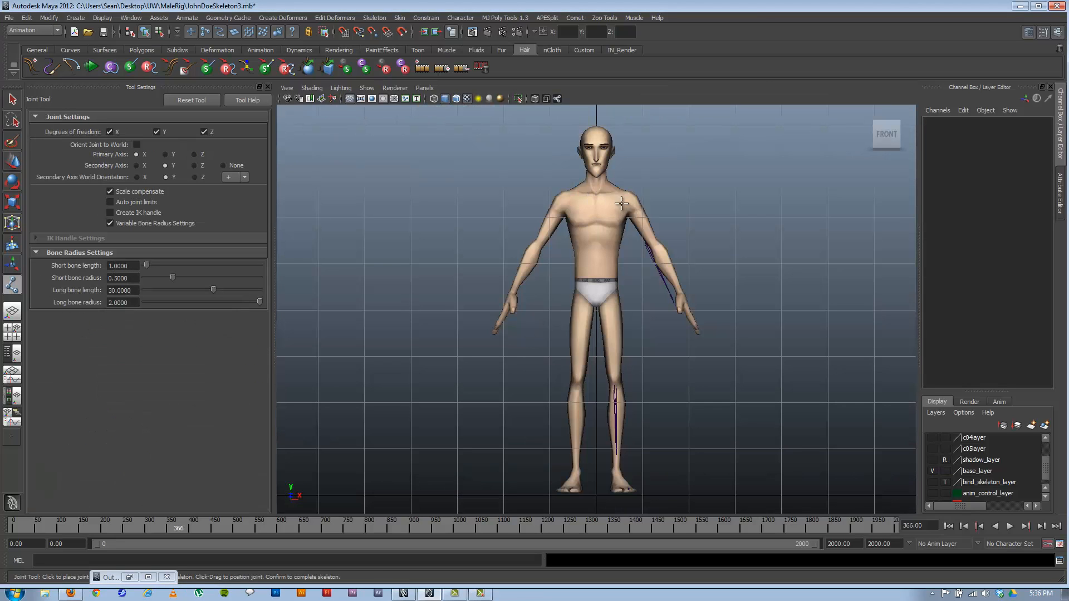
click(312, 88)
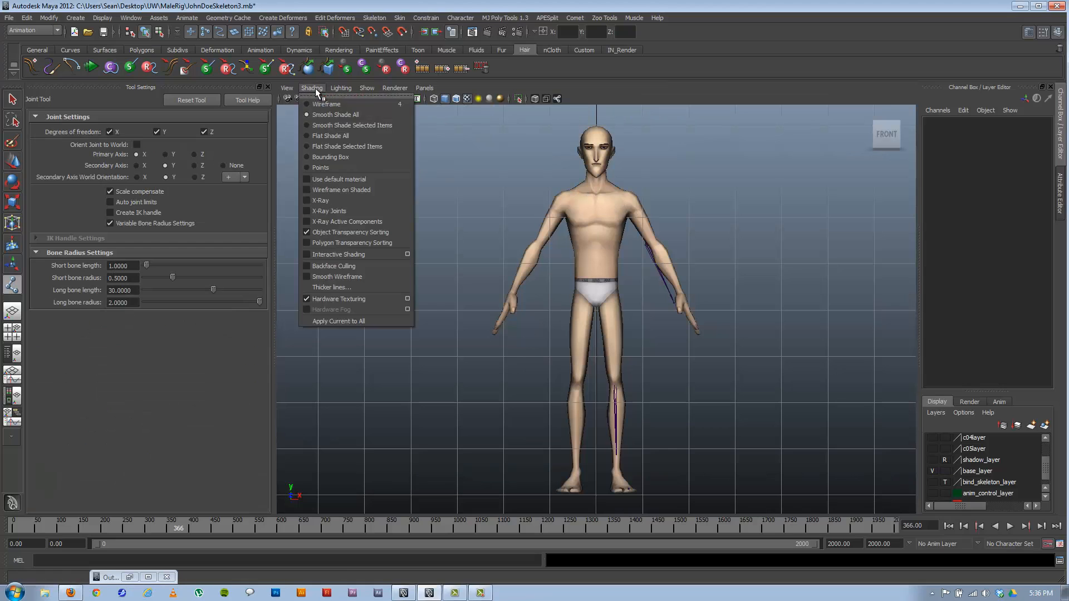
click(324, 210)
scroll(648, 250, up, 5)
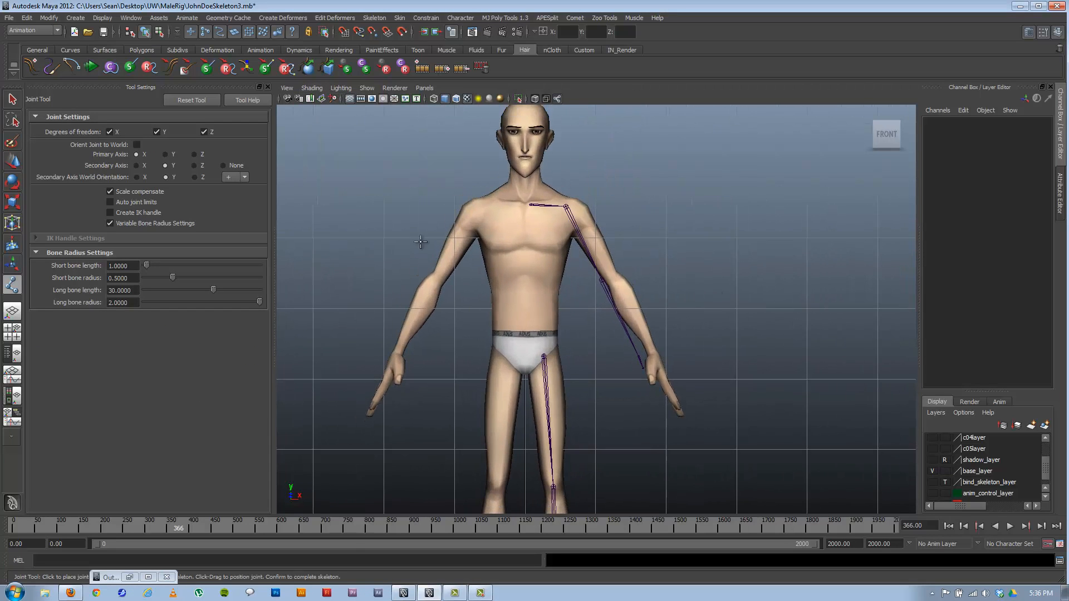
- Draw a short three-joint chain from the character's right upper arm through the shoulder towards the chest
click(529, 259)
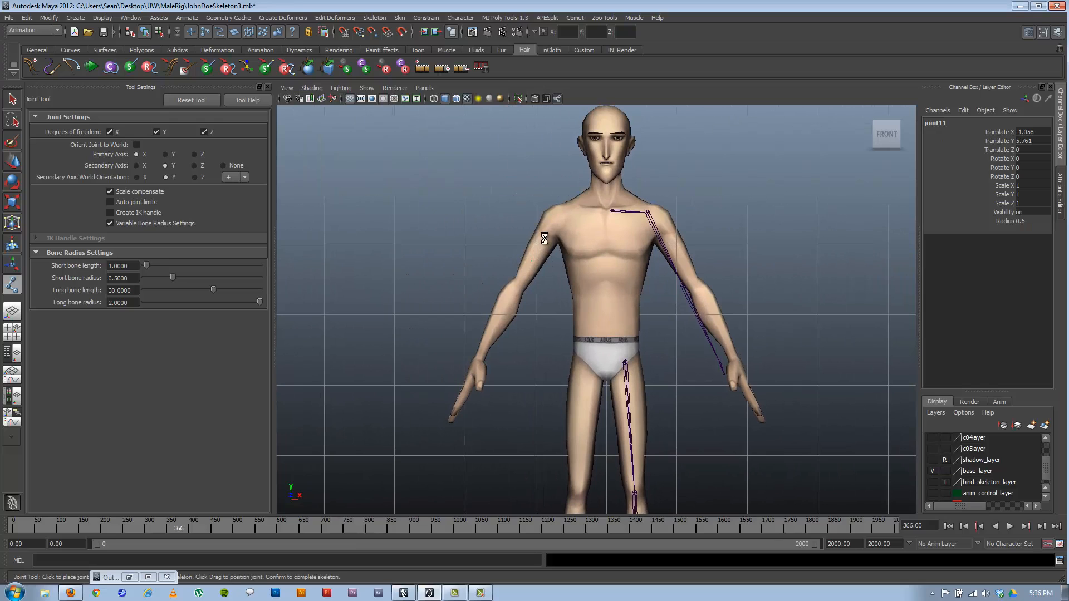
click(554, 223)
click(564, 223)
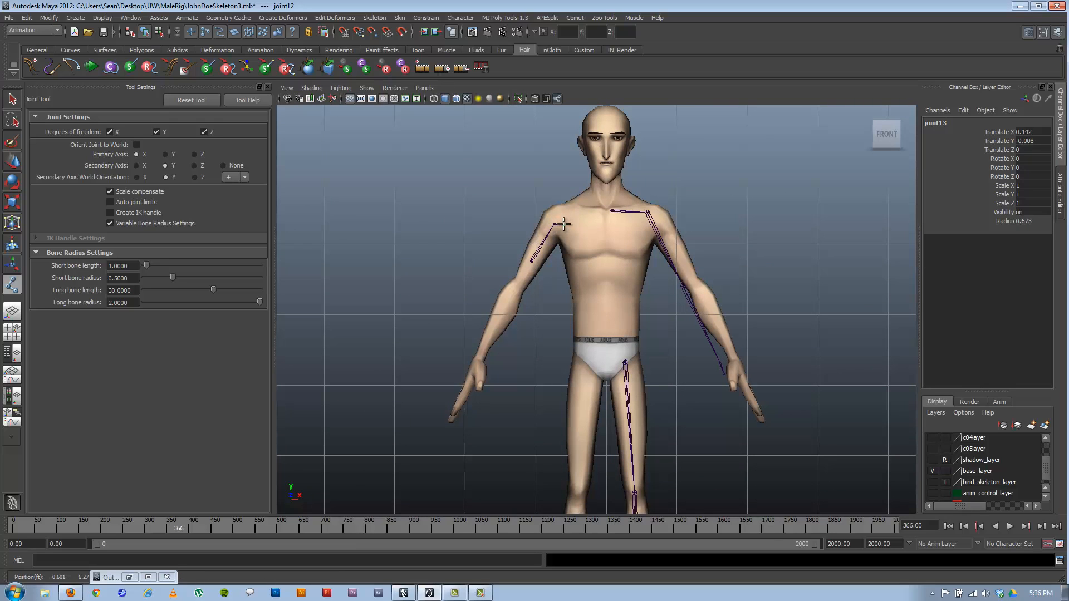
alt+middle_drag(582, 232, 579, 249)
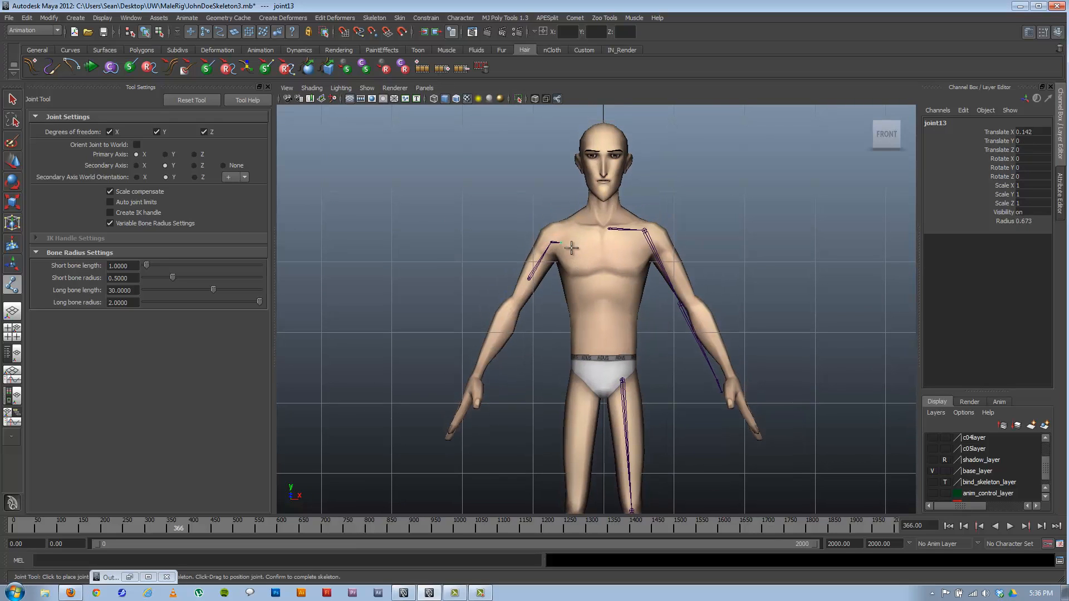
alt+right_drag(461, 273, 526, 250)
- Check the short trial chain at the character's right shoulder and delete it
key(w)
click(524, 207)
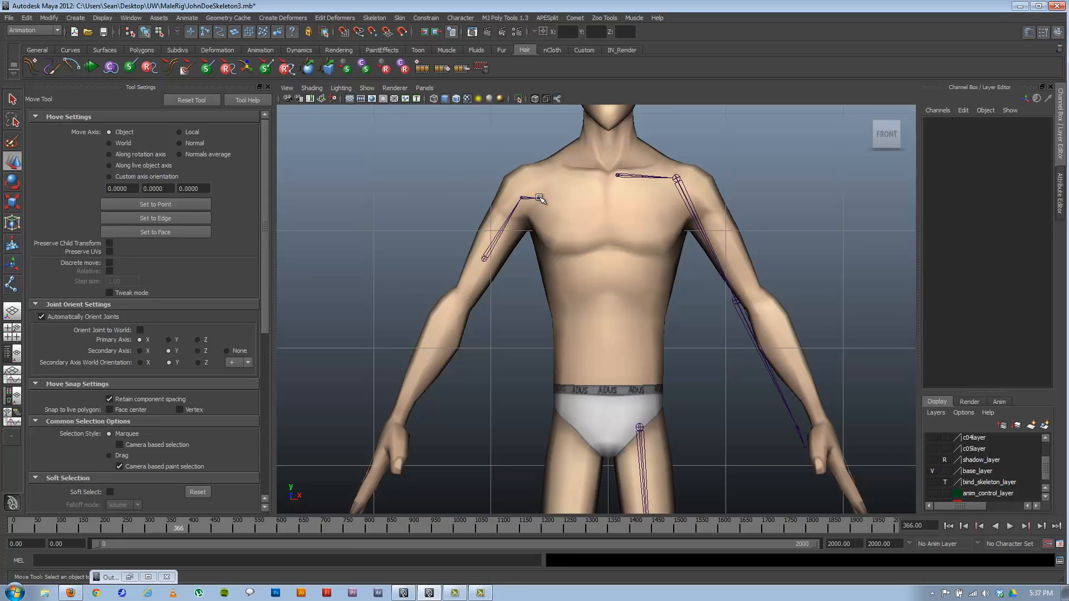
click(538, 199)
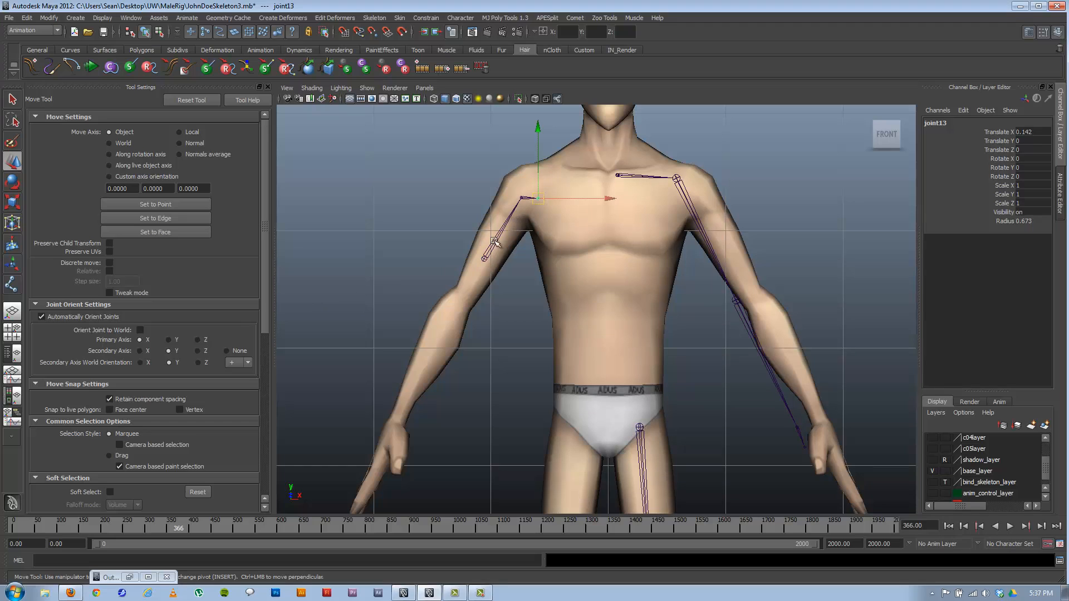
click(495, 243)
click(559, 299)
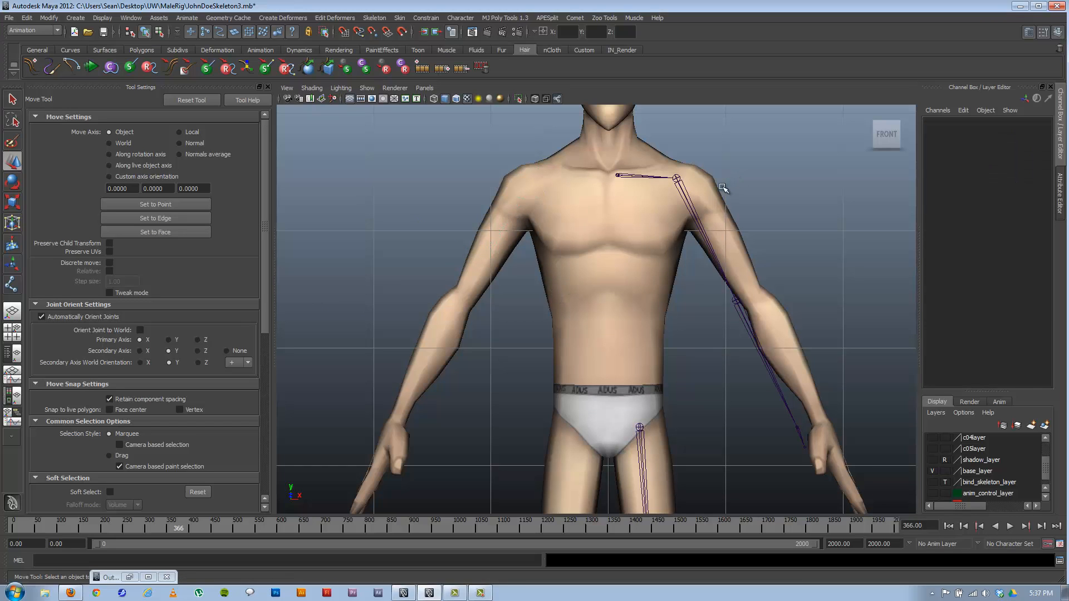
- Select the left elbow joint in the perspective view and nudge it slightly along its own axis
key(space)
key(space)
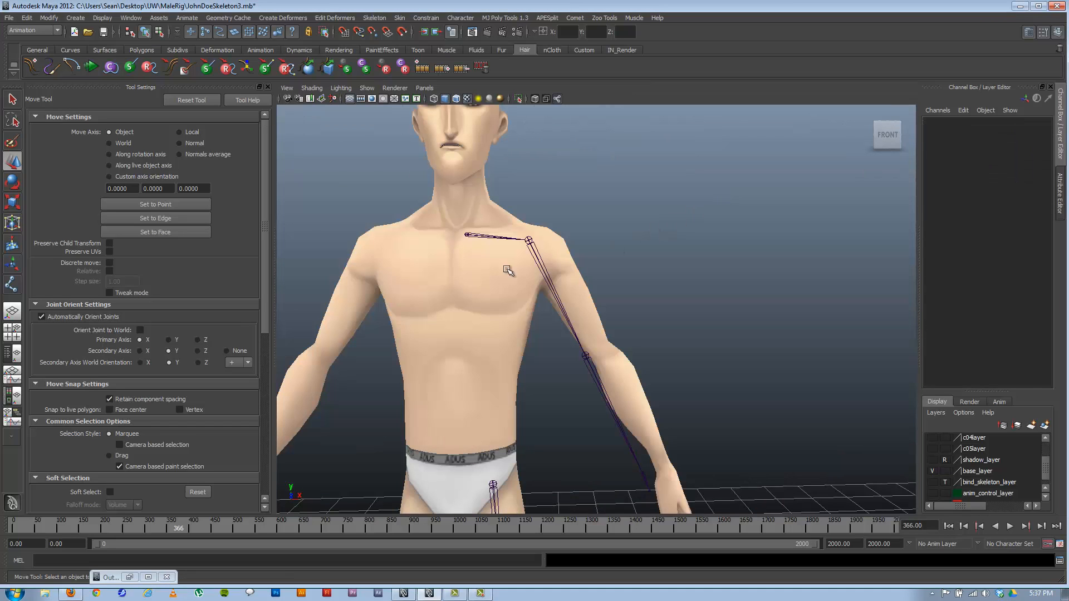
click(584, 356)
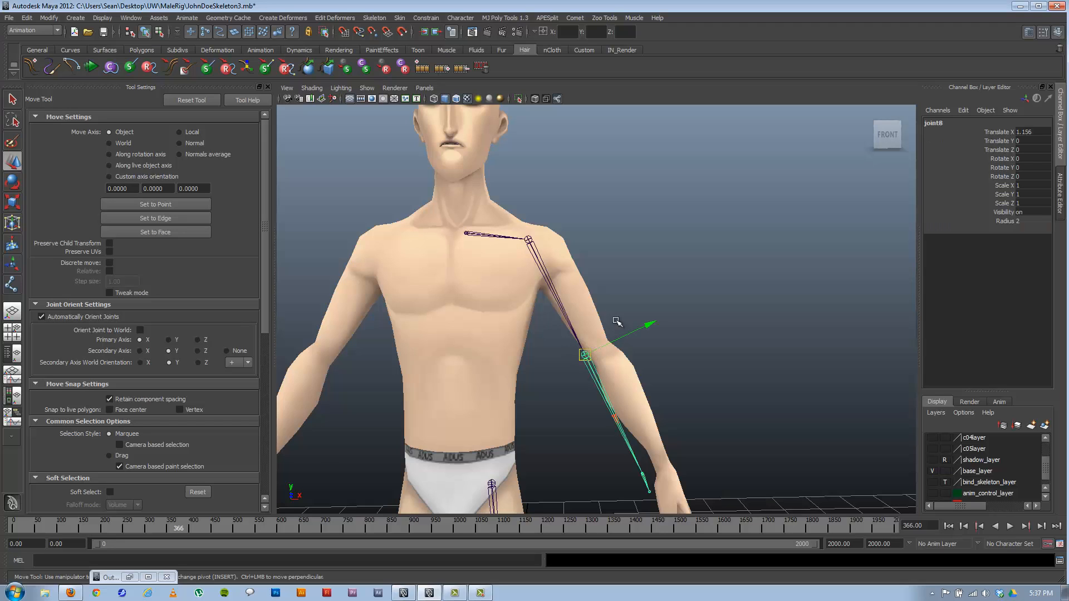
alt+middle_drag(618, 323, 611, 294)
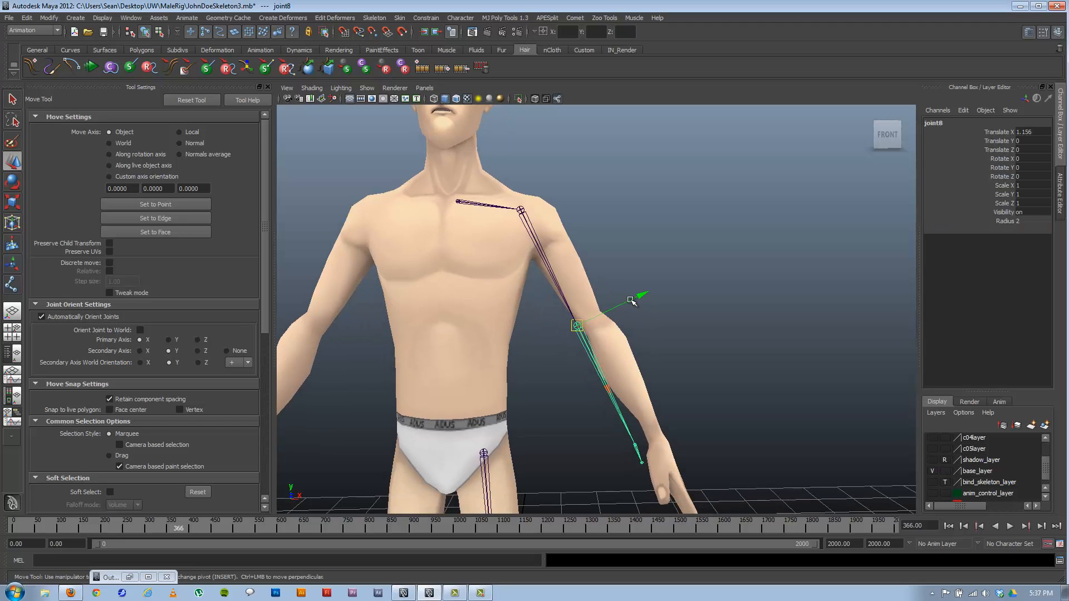
drag(632, 301, 503, 353)
alt+right_drag(503, 353, 696, 391)
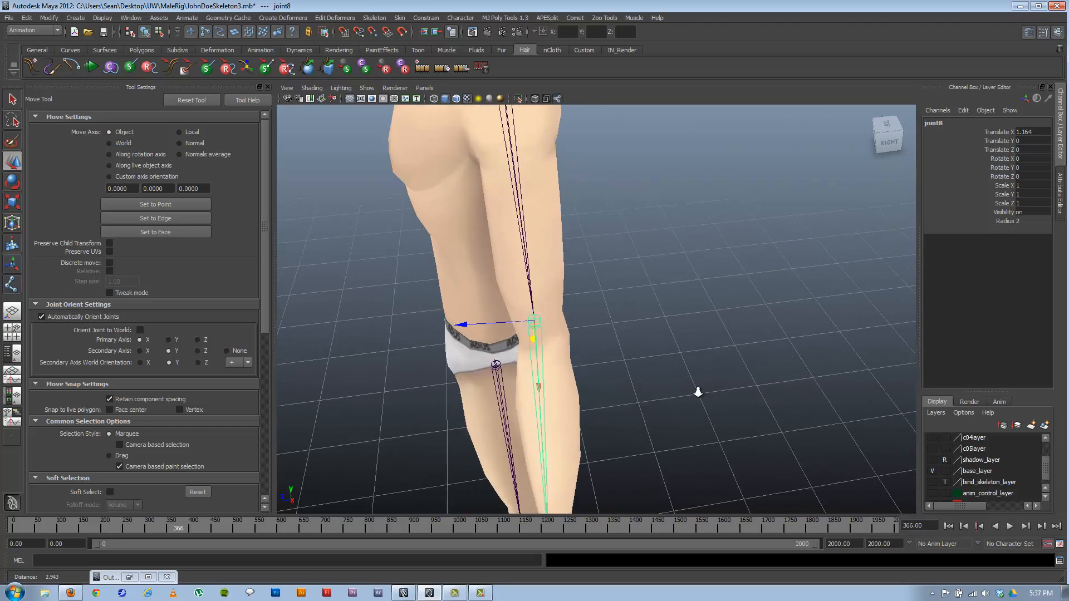
- Move the left elbow joint outward, away from the arm mesh
alt+drag(563, 320, 546, 313)
alt+middle_drag(546, 314, 597, 322)
alt+drag(598, 322, 696, 294)
alt+drag(626, 324, 673, 303)
click(749, 293)
click(683, 295)
alt+drag(619, 328, 644, 323)
key(ctrl+z)
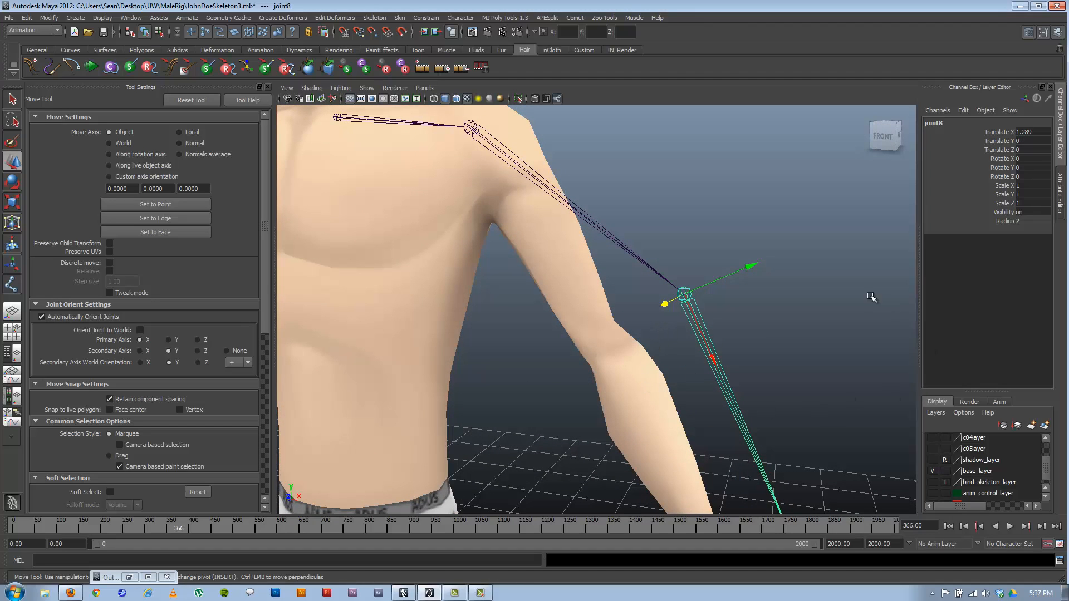
- Try to slide the left elbow joint farther along its own axis and undo the move
middle_drag(866, 330, 824, 285)
drag(744, 275, 825, 282)
key(ctrl+z)
scroll(735, 287, up, 3)
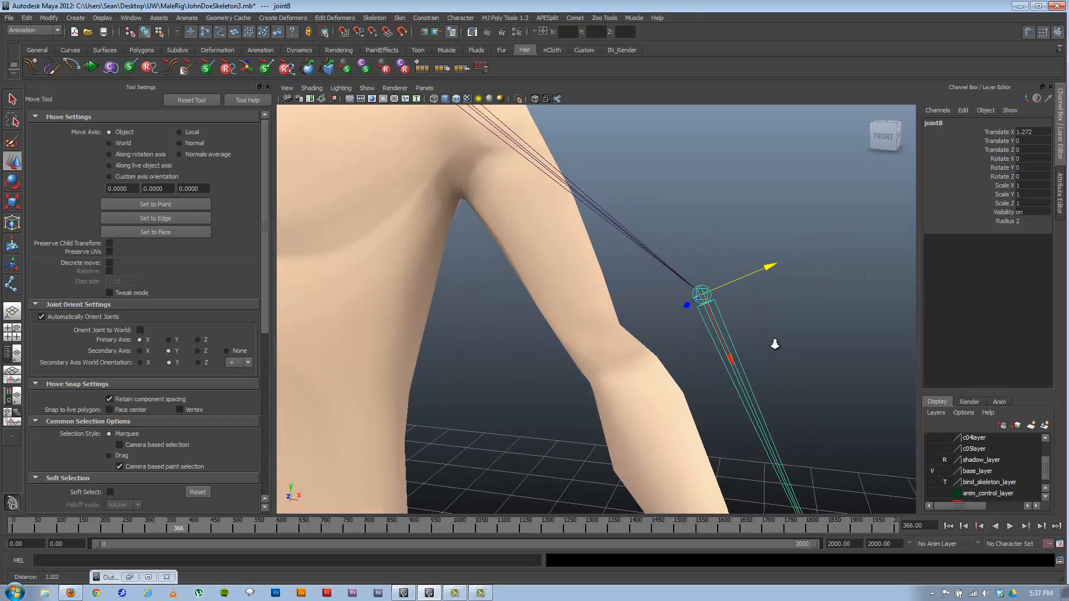
- Try to move the left elbow joint freely in a close-up view and undo each attempt
alt+middle_drag(703, 291, 638, 308)
alt+right_drag(637, 308, 883, 376)
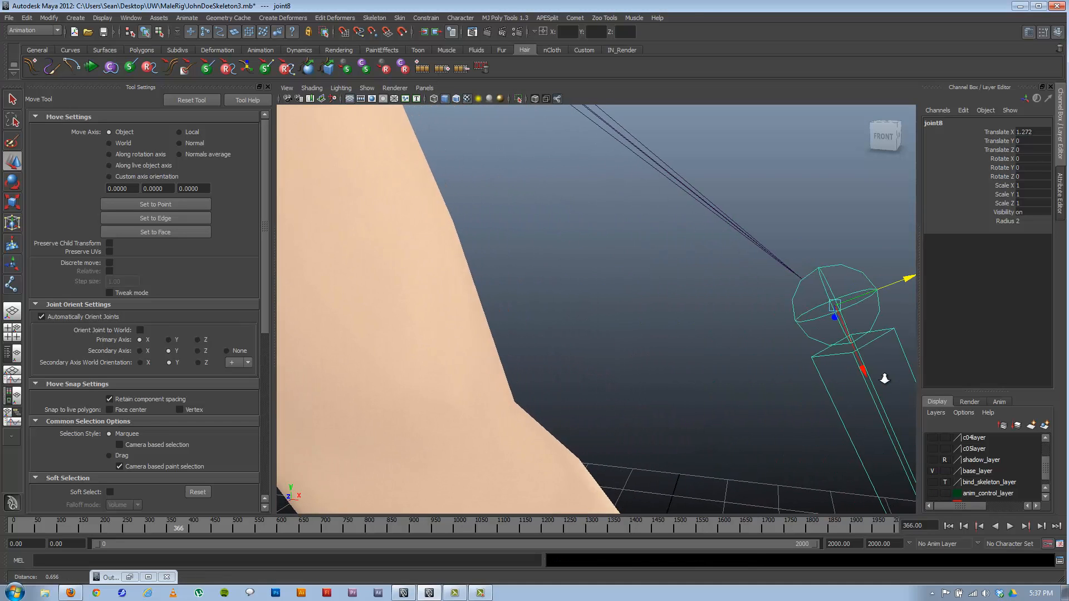
alt+middle_drag(883, 376, 680, 322)
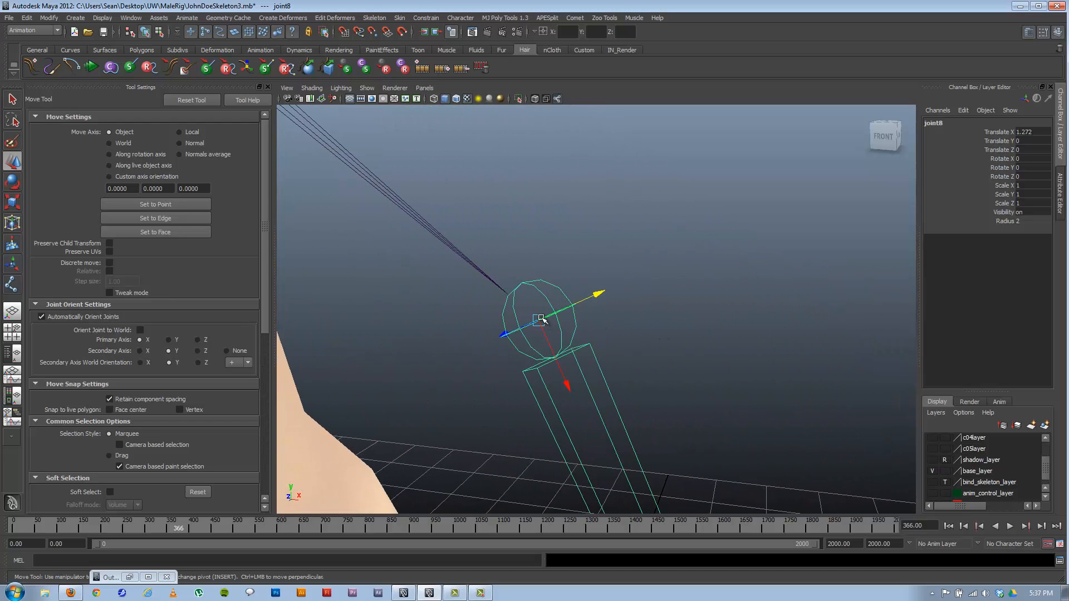
alt+drag(544, 317, 699, 270)
key(ctrl+z)
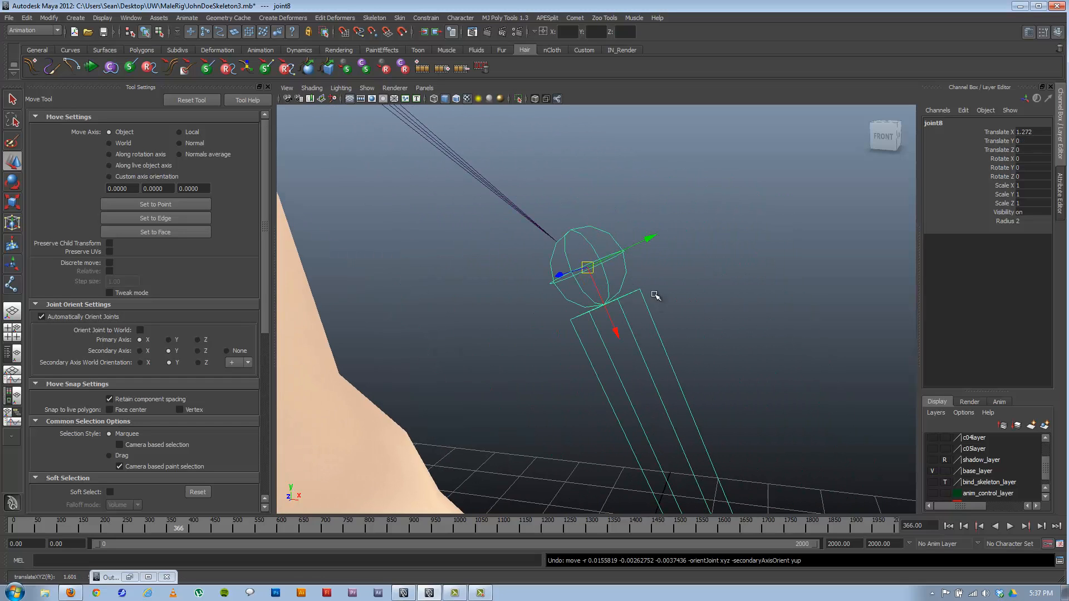
drag(588, 272, 645, 270)
key(ctrl+z)
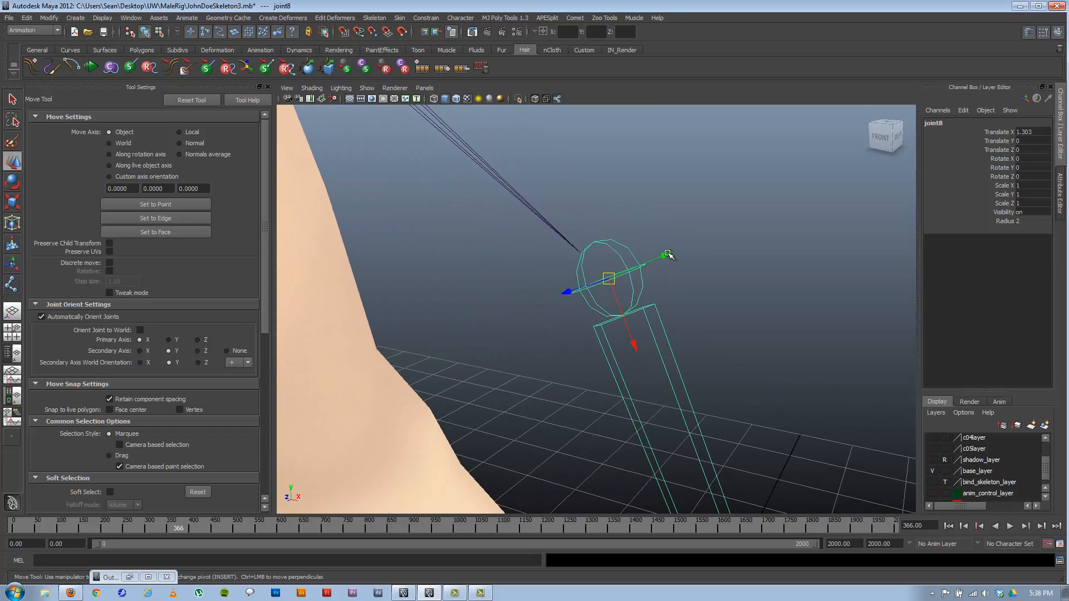
- Try nudging the left elbow joint along its individual axes and from its centre
drag(667, 255, 669, 261)
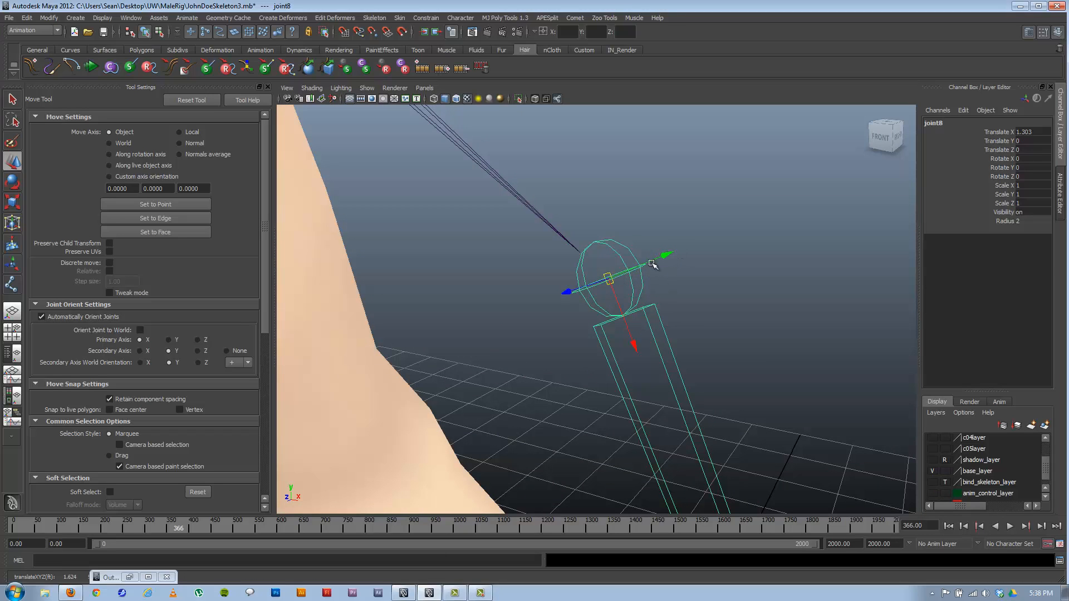
mouse_move(611, 281)
alt+mouse_down()
mouse_move(643, 298)
mouse_move(546, 310)
mouse_move(568, 306)
mouse_move(566, 349)
mouse_move(627, 278)
mouse_move(597, 292)
alt+mouse_up()
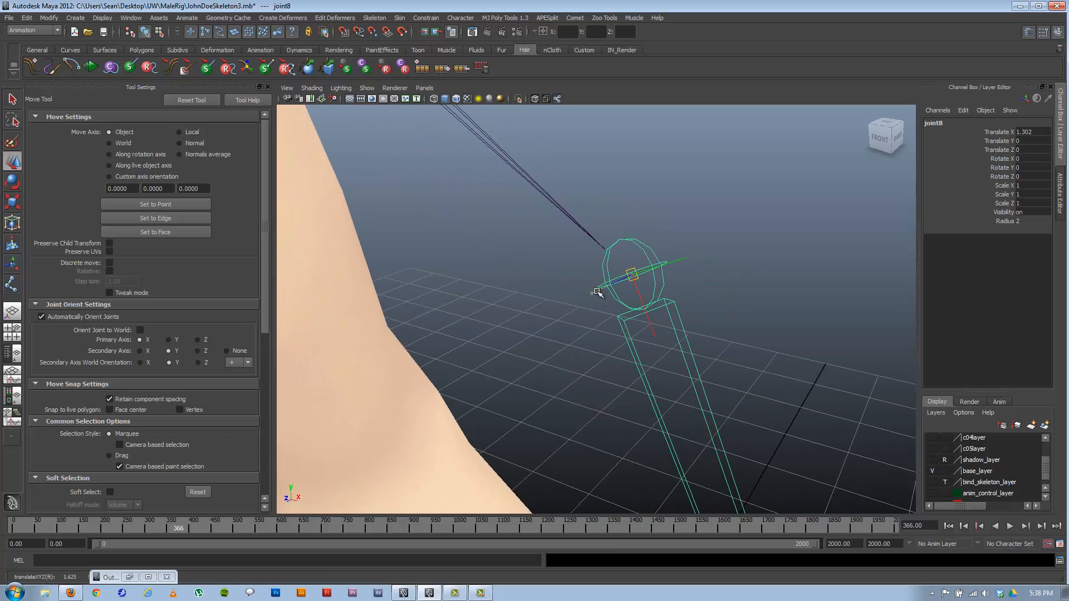
alt+drag(641, 321, 626, 283)
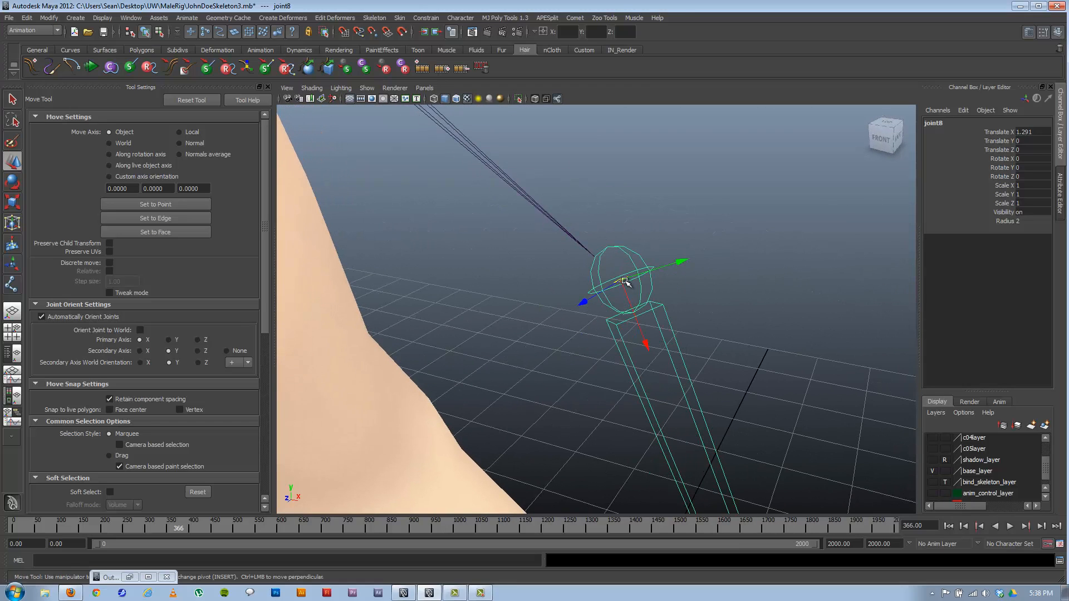
click(621, 279)
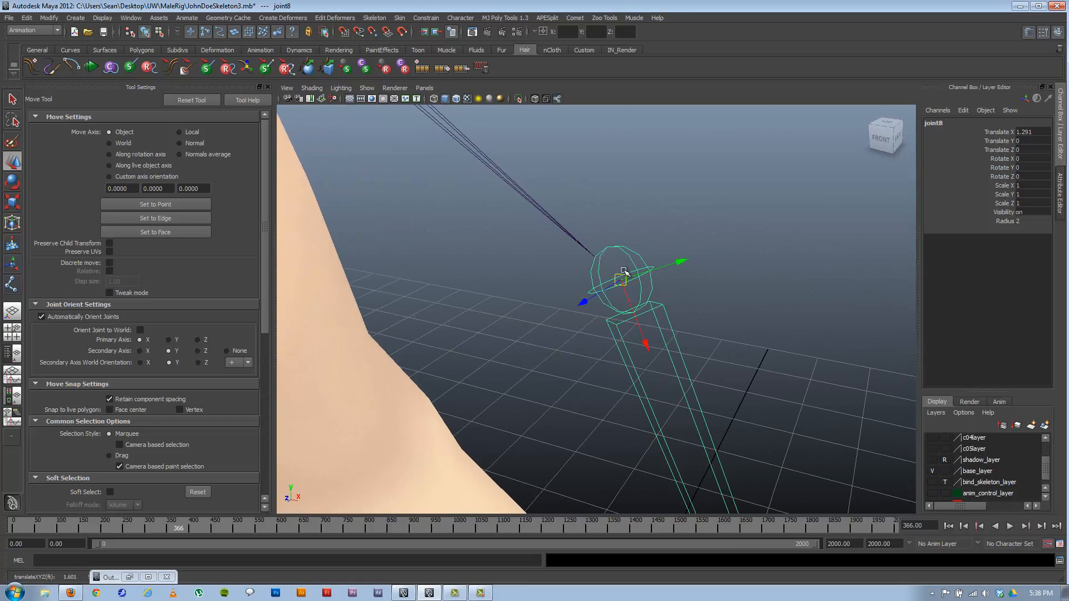
drag(624, 271, 593, 298)
- Bring the left elbow joint back inside the arm mesh at the elbow
alt+right_drag(593, 297, 602, 317)
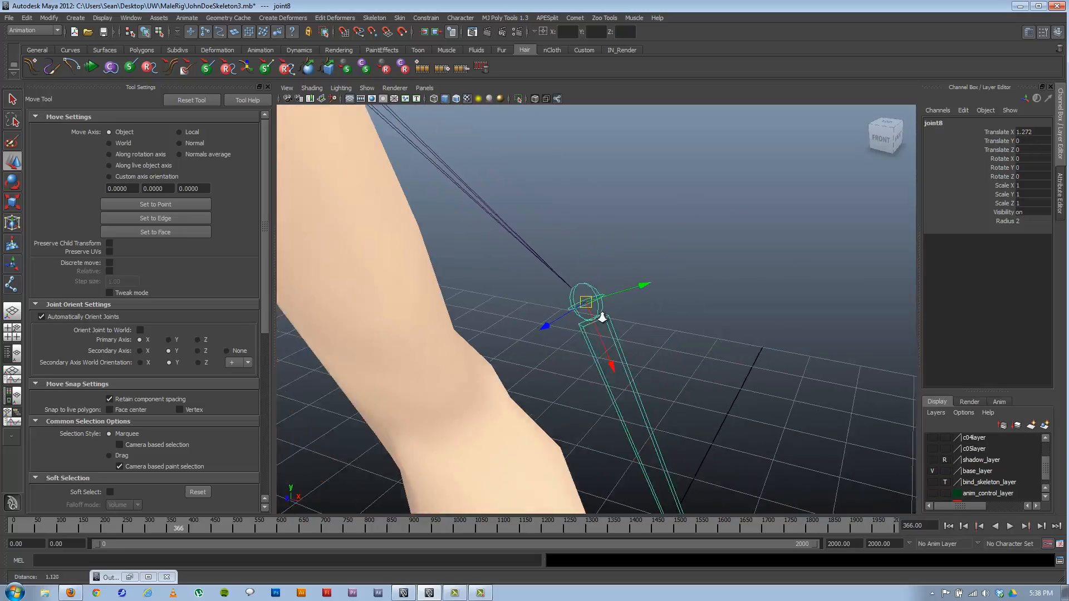
alt+drag(603, 318, 681, 311)
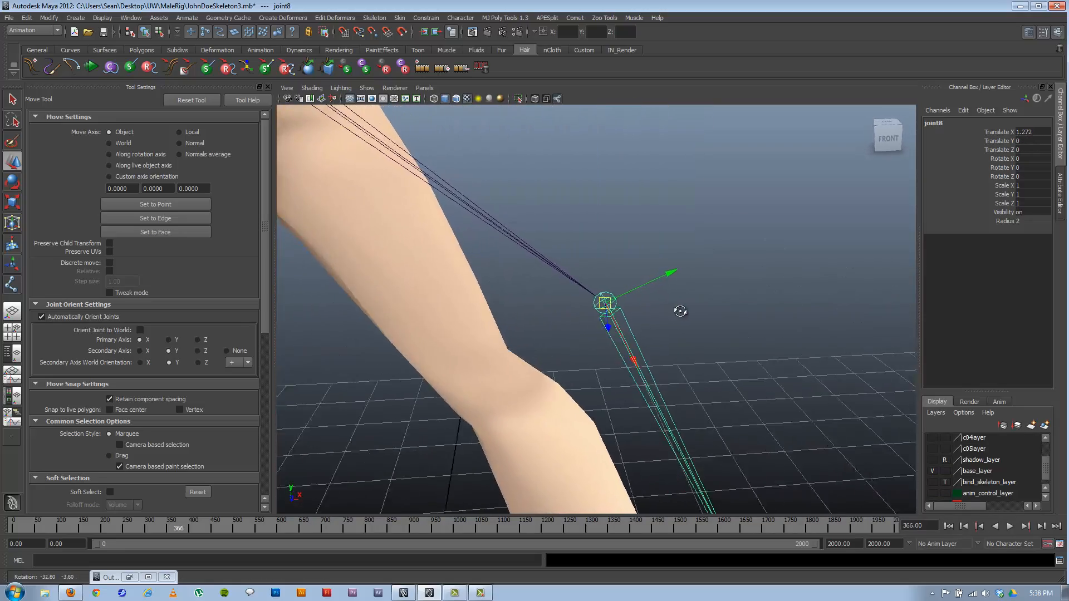
alt+right_drag(680, 311, 484, 341)
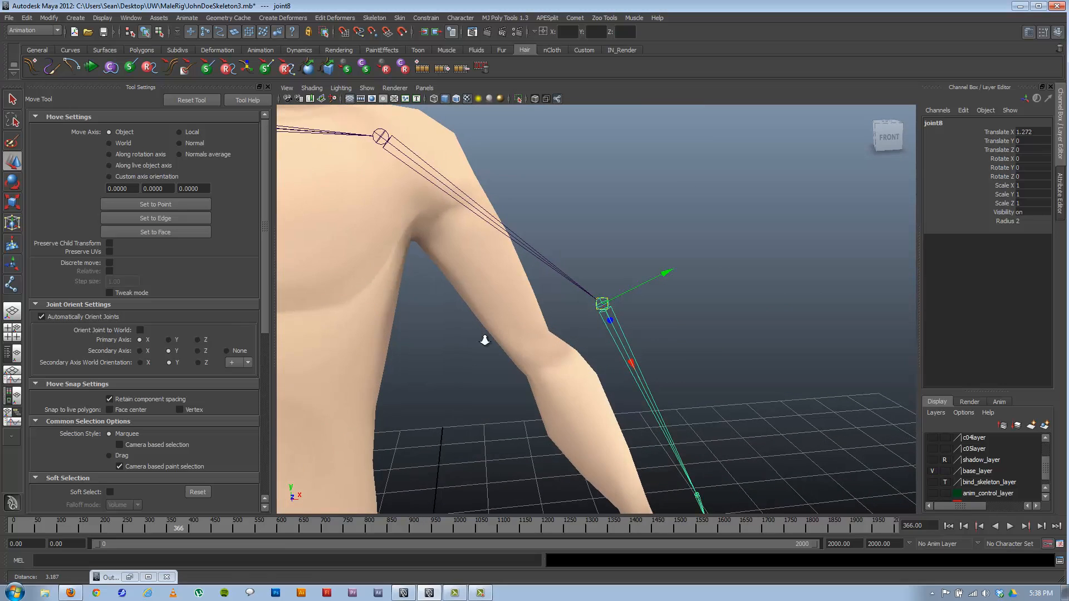
alt+drag(549, 317, 624, 315)
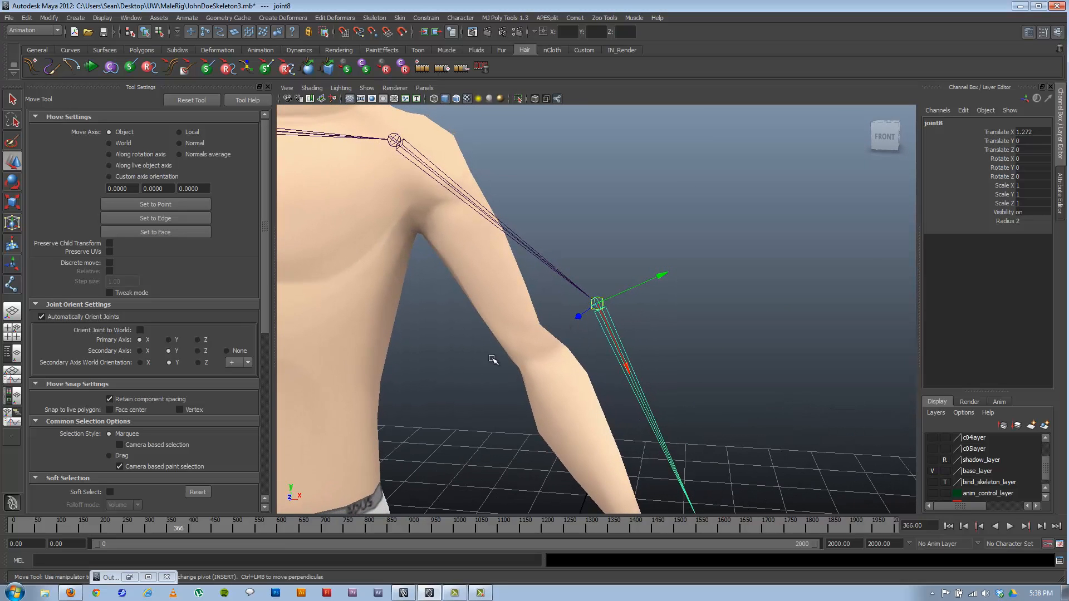
alt+drag(493, 359, 532, 341)
alt+drag(687, 304, 592, 335)
alt+middle_drag(613, 313, 652, 312)
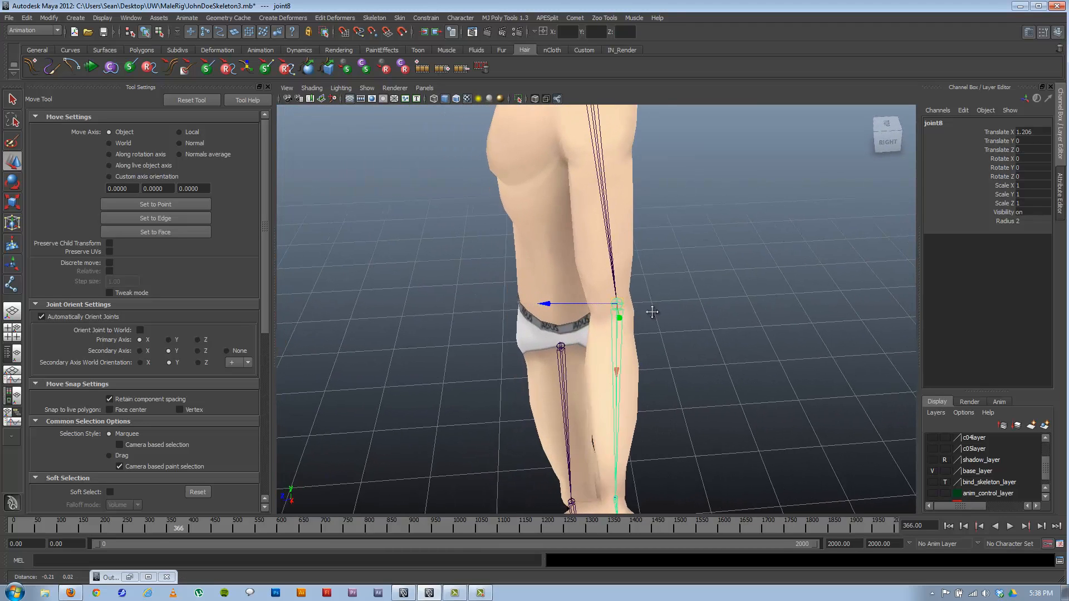
- Adjust the left elbow joint's front-to-back position within the arm, checking it from the side against the forearm and hand
alt+drag(651, 312, 682, 340)
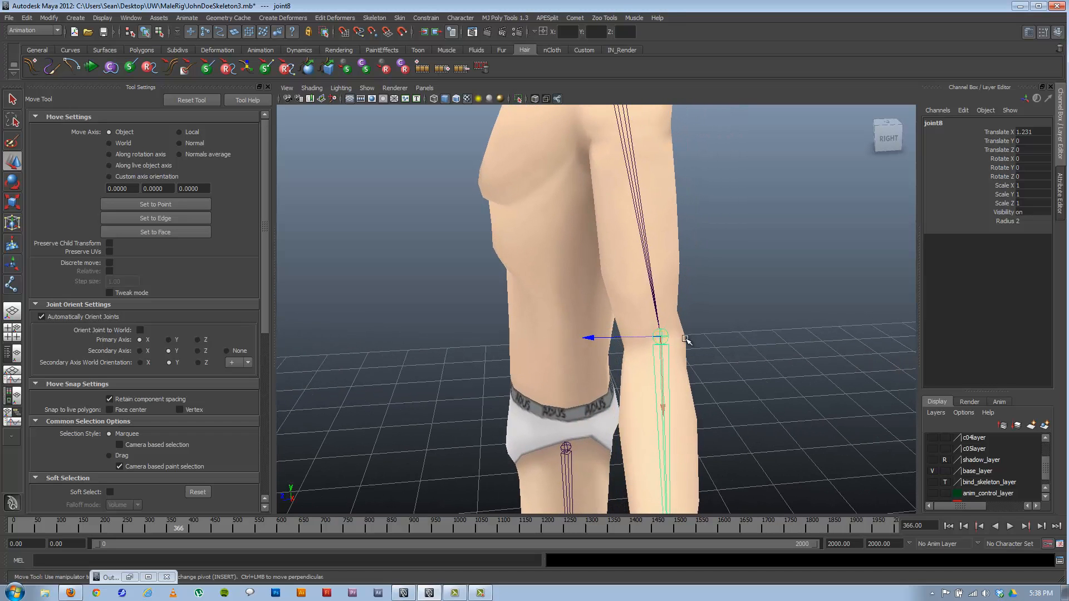
alt+middle_drag(530, 297, 489, 133)
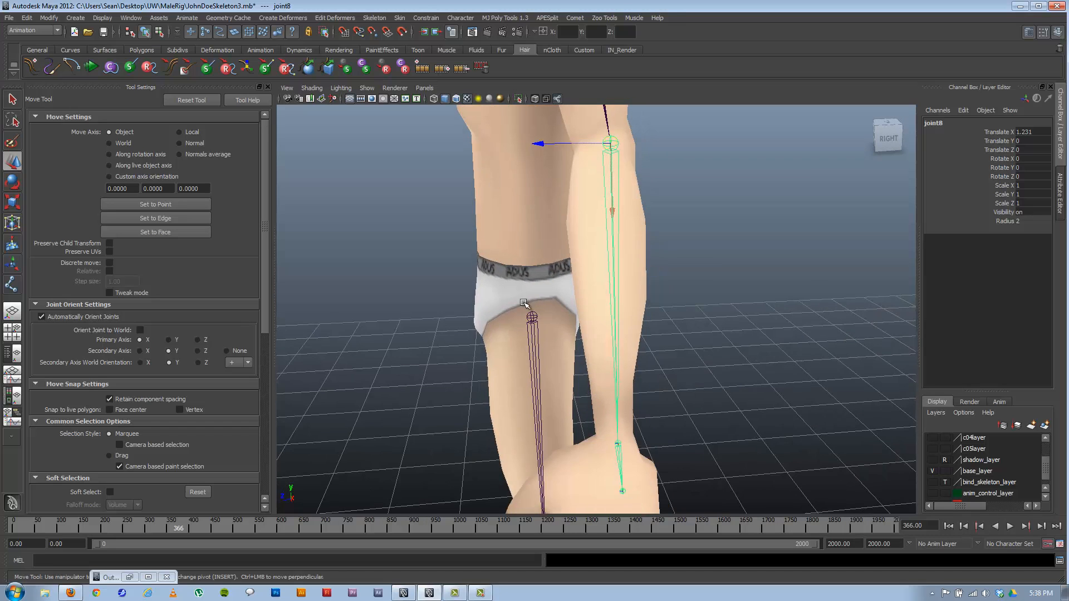
alt+right_drag(489, 134, 455, 473)
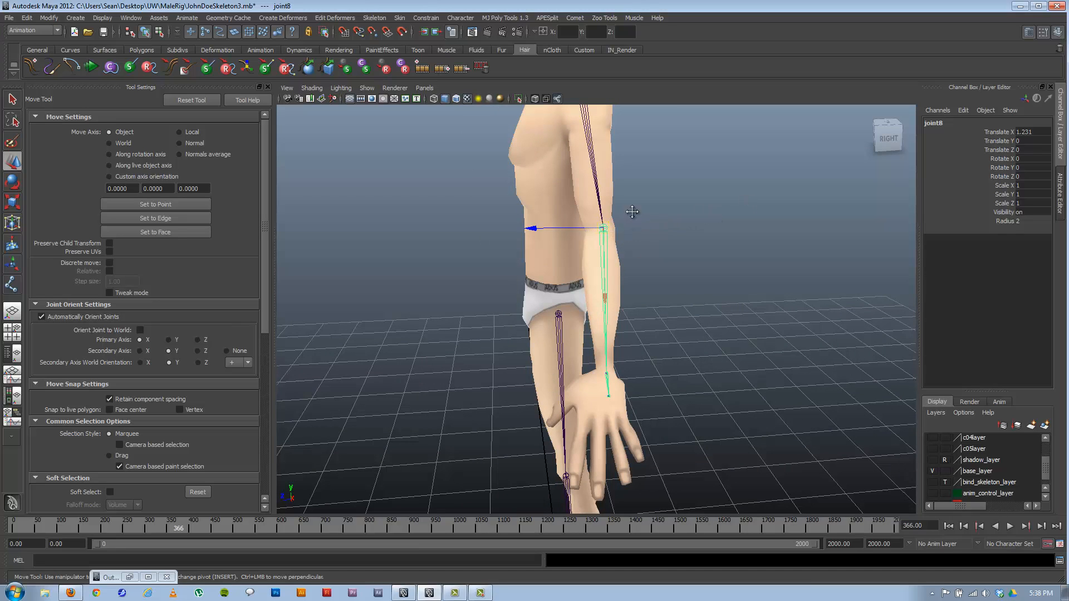
alt+middle_drag(632, 211, 617, 292)
alt+right_drag(562, 301, 754, 330)
drag(570, 312, 575, 311)
- Inspect the left arm chain from collarbone to elbow from the side and select its collarbone joint to check its placement
alt+right_drag(616, 400, 517, 373)
alt+drag(518, 372, 564, 330)
alt+middle_drag(513, 237, 535, 265)
alt+drag(535, 265, 537, 238)
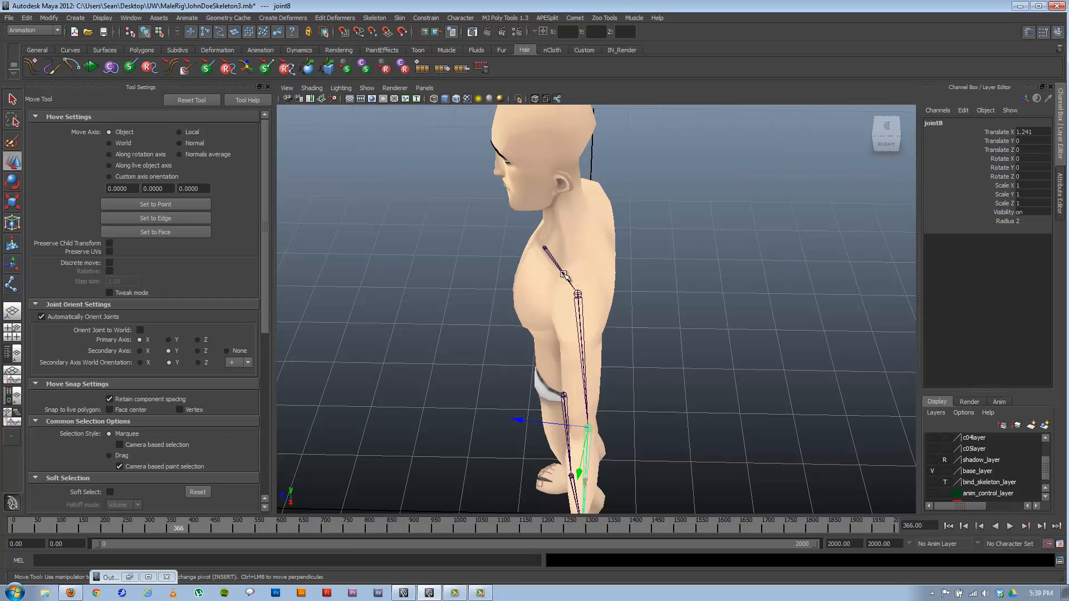
click(544, 245)
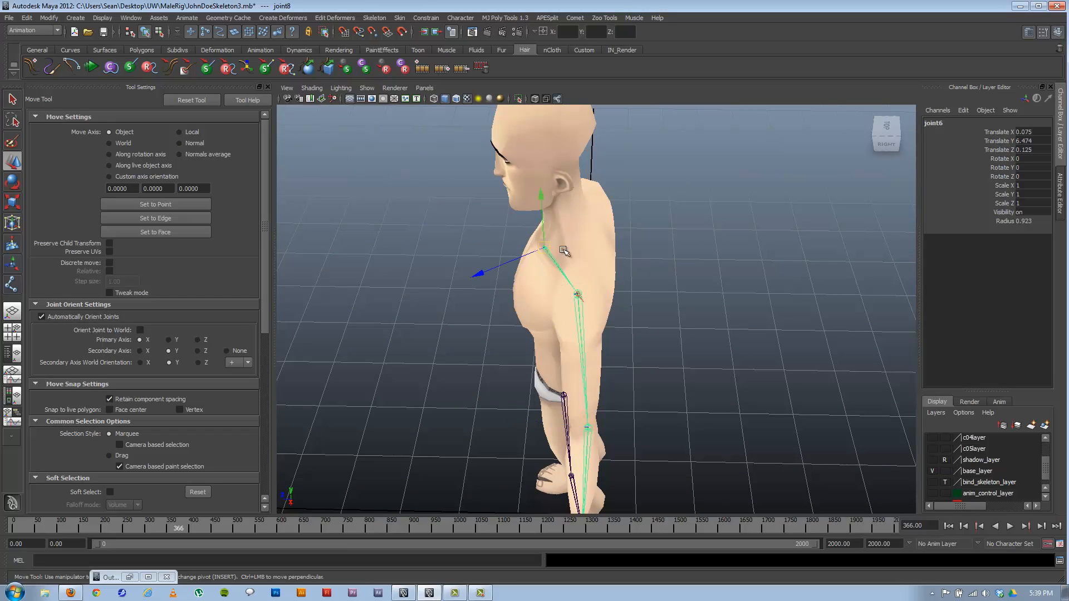
click(610, 302)
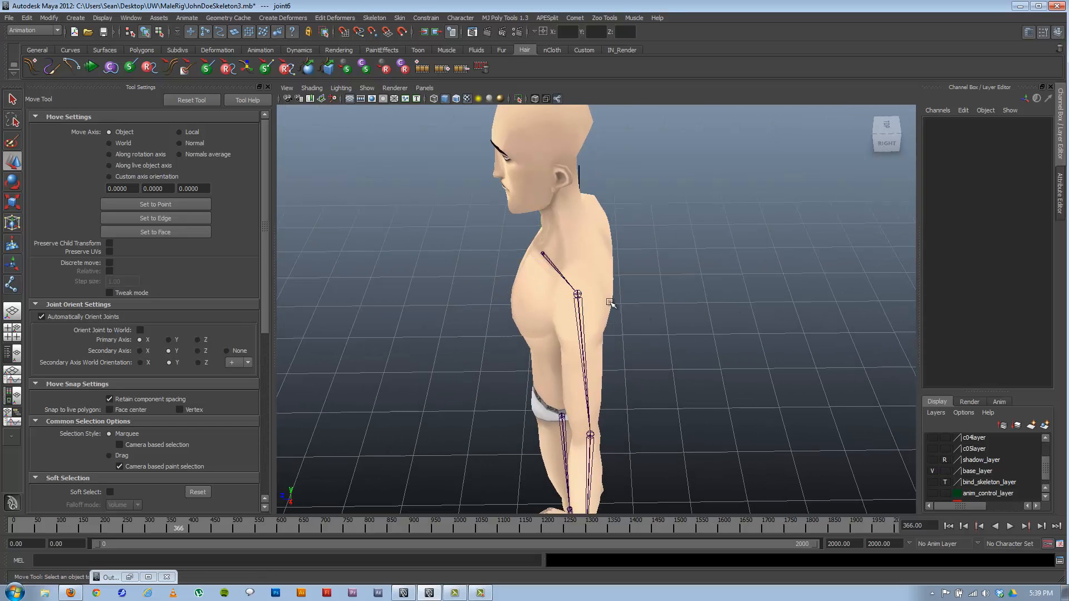
mouse_move(611, 291)
alt+mouse_down()
mouse_move(629, 292)
mouse_move(629, 331)
mouse_move(578, 316)
mouse_move(601, 293)
alt+mouse_up()
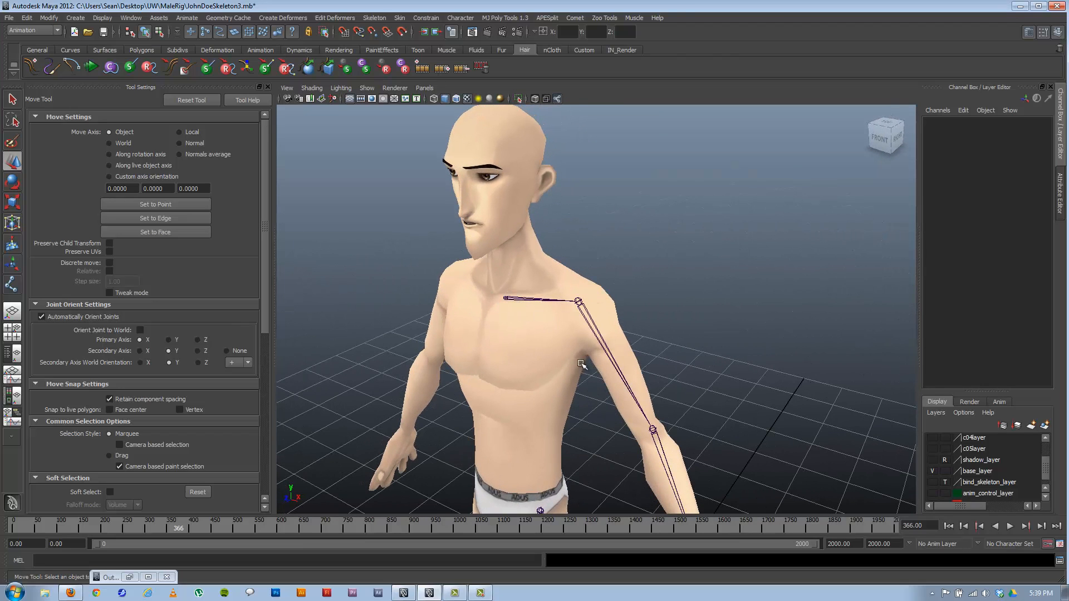
- Select the left wrist joint, try to reposition it, and undo the change
alt+drag(581, 363, 619, 351)
alt+middle_drag(621, 337, 584, 223)
alt+drag(604, 312, 615, 291)
alt+middle_drag(608, 344, 510, 270)
alt+right_drag(511, 270, 575, 362)
click(581, 365)
mouse_move(580, 365)
alt+mouse_down()
mouse_move(587, 377)
mouse_move(584, 355)
alt+mouse_up()
alt+drag(715, 333, 544, 365)
key(ctrl+z)
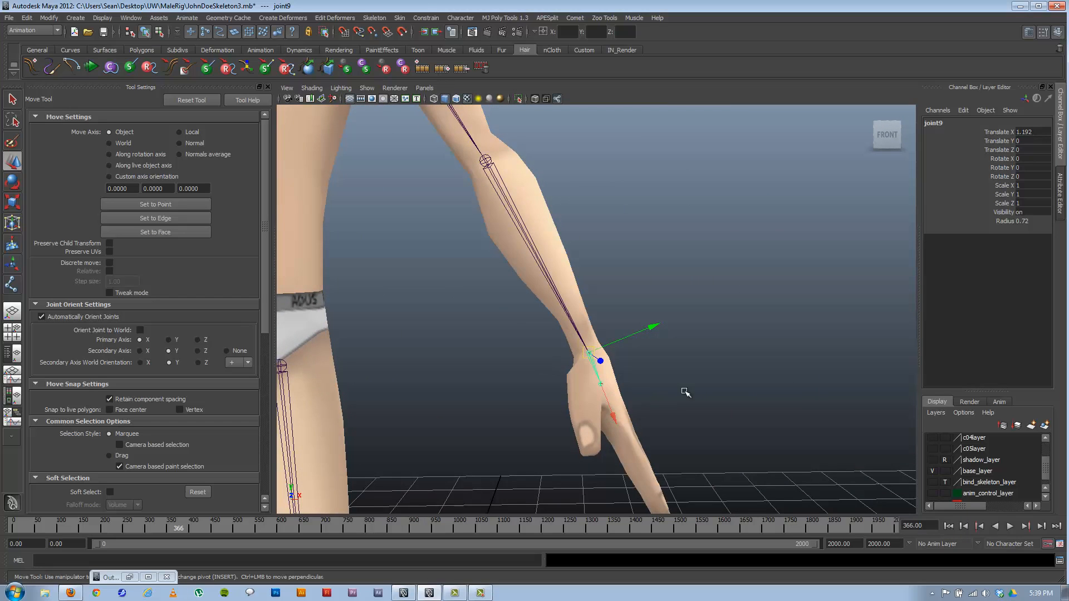
- Select the collarbone joint at the root of the left arm chain and apply Orient Joint to the chain
alt+right_drag(685, 391, 662, 356)
mouse_move(662, 357)
alt+mouse_down()
mouse_move(590, 329)
mouse_move(604, 344)
mouse_move(674, 340)
alt+mouse_up()
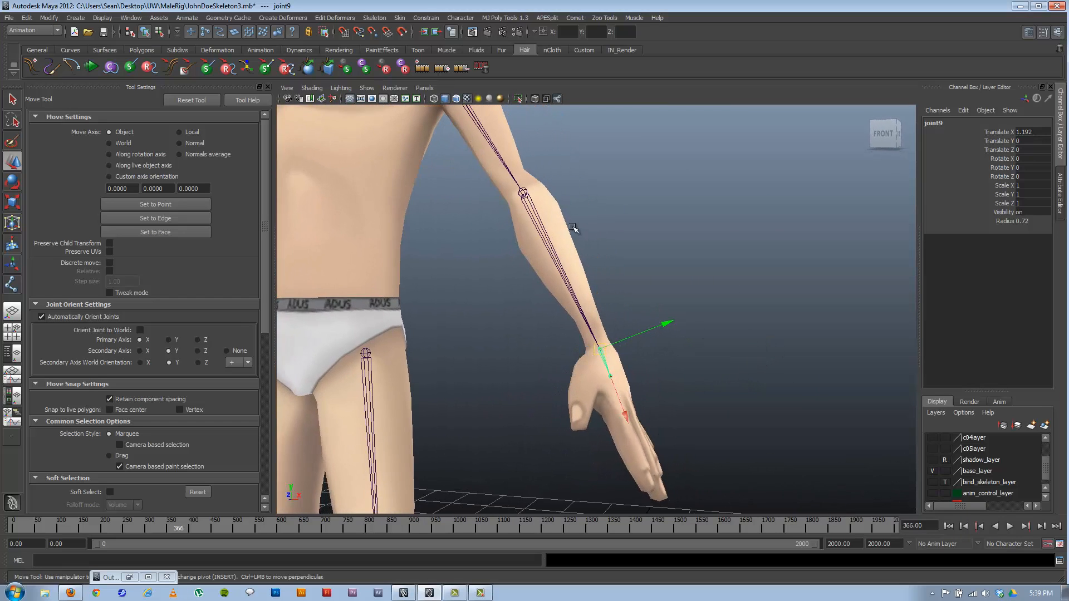
alt+middle_drag(573, 228, 698, 344)
alt+right_drag(698, 344, 591, 334)
alt+drag(592, 334, 623, 348)
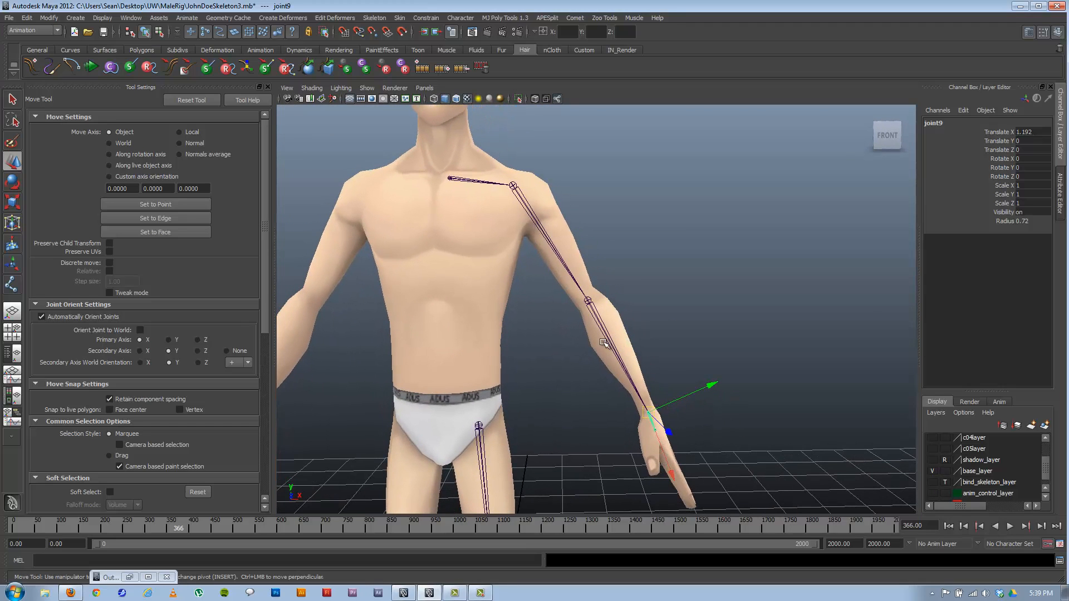
click(458, 176)
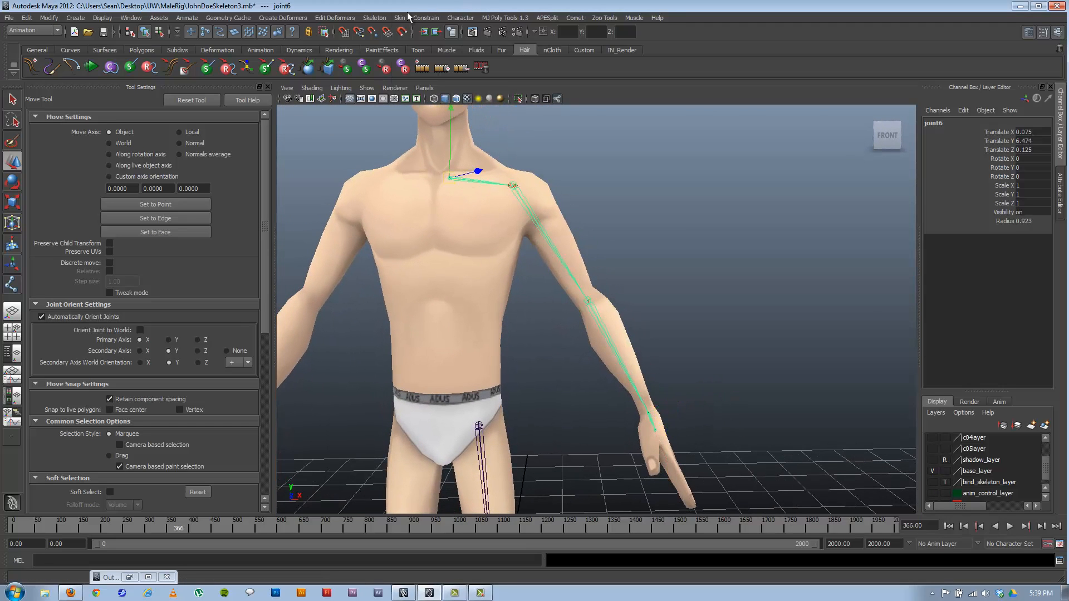
click(374, 18)
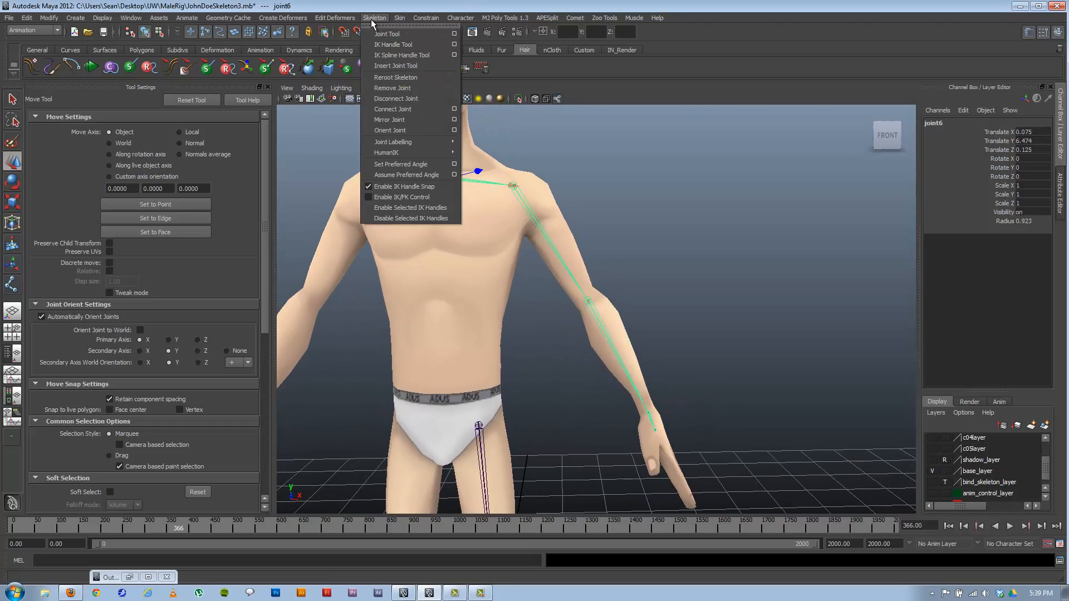
click(385, 130)
click(691, 226)
click(504, 184)
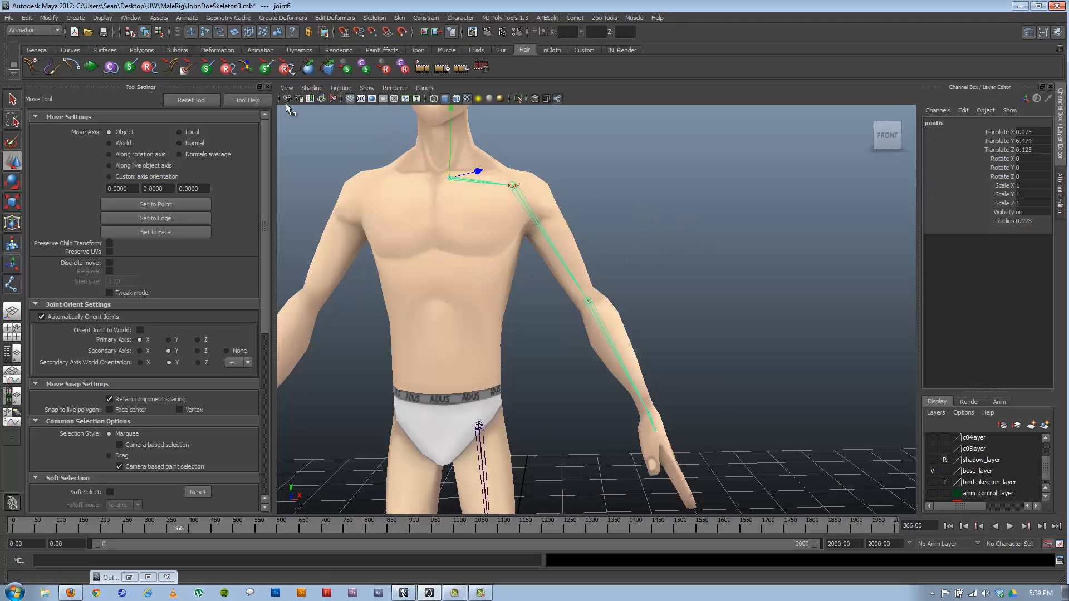
- Turn on X-Ray shading and display the local rotation axes of the left arm joints
click(311, 88)
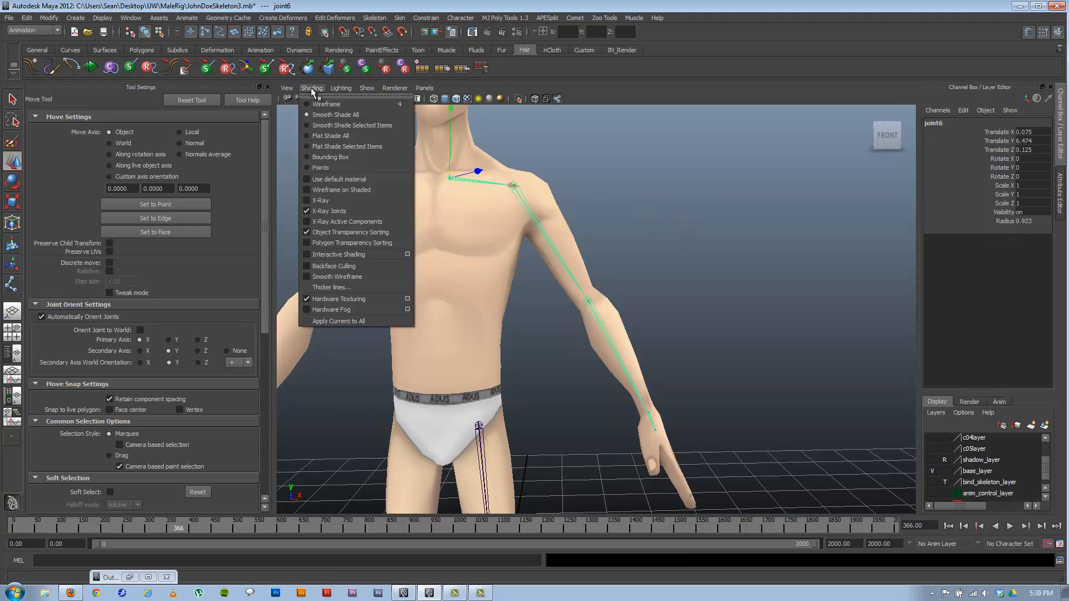
click(333, 200)
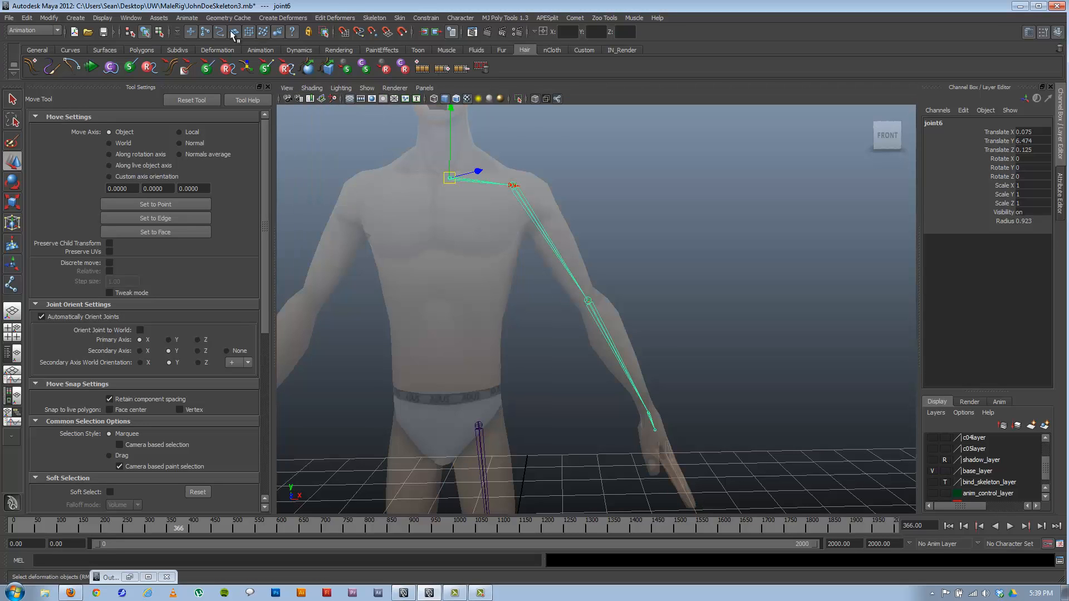
click(160, 32)
alt+drag(584, 203, 583, 293)
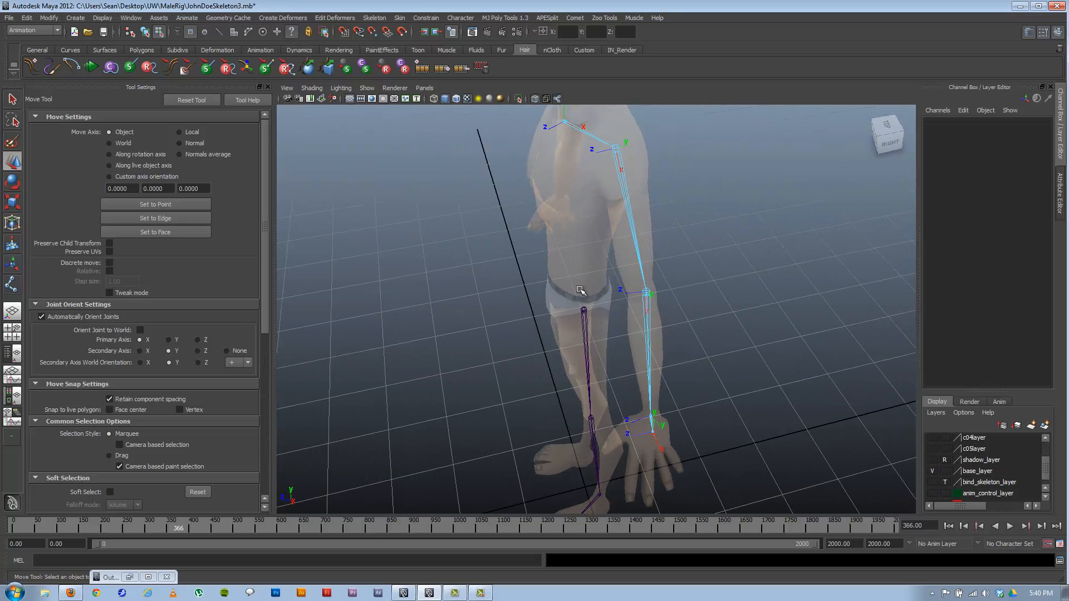
- Select the leg and left arm chains together and display their local rotation axes to compare the joint orientations
click(146, 32)
click(588, 312)
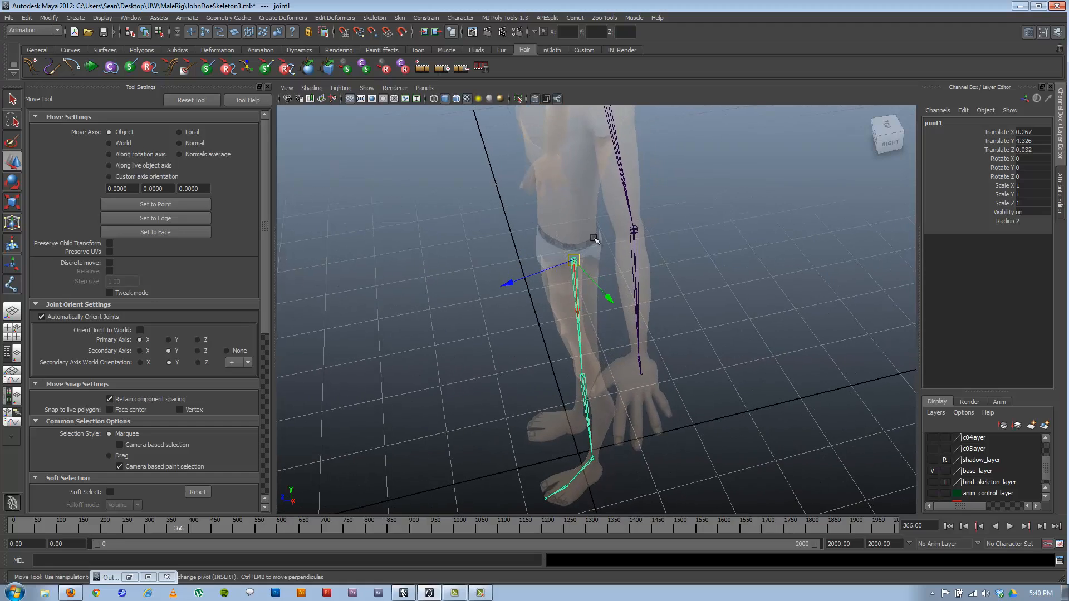
click(575, 134)
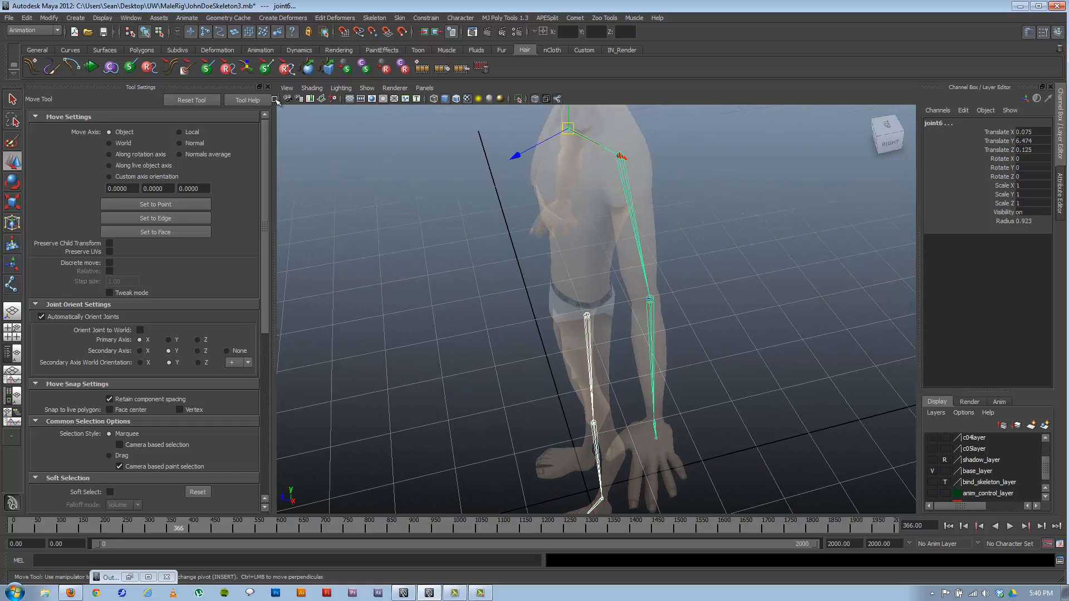
click(159, 32)
mouse_move(540, 274)
alt+mouse_down()
mouse_move(523, 279)
mouse_move(535, 277)
alt+mouse_up()
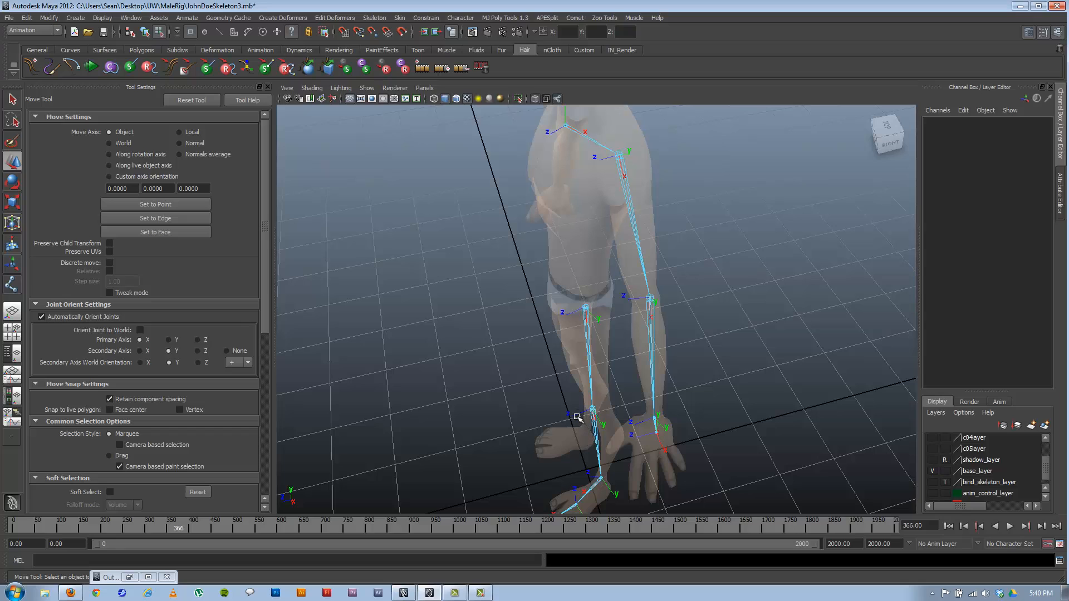
click(625, 428)
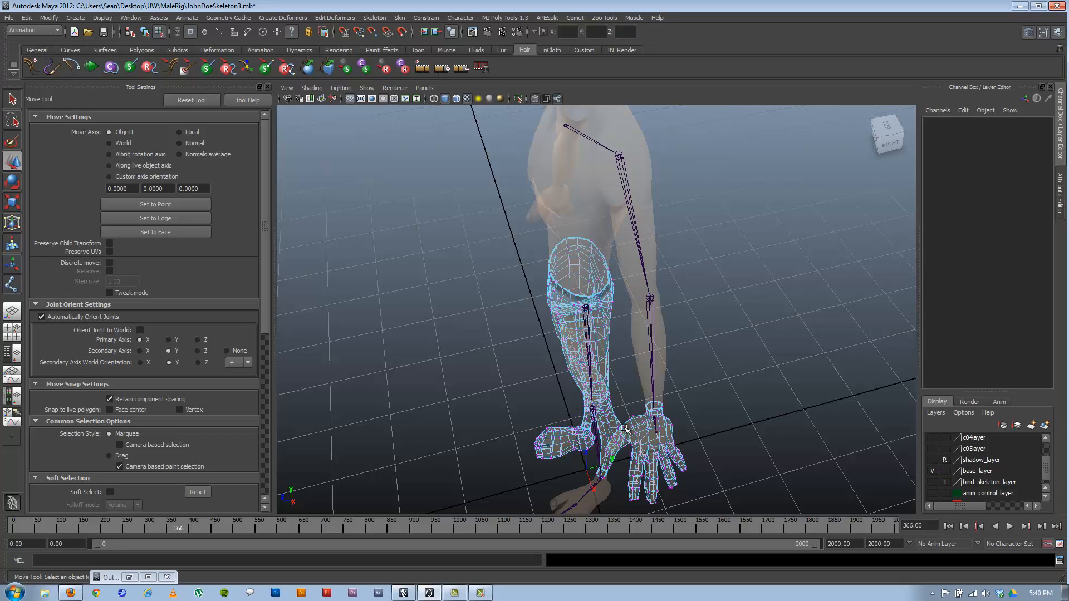
key(ctrl+z)
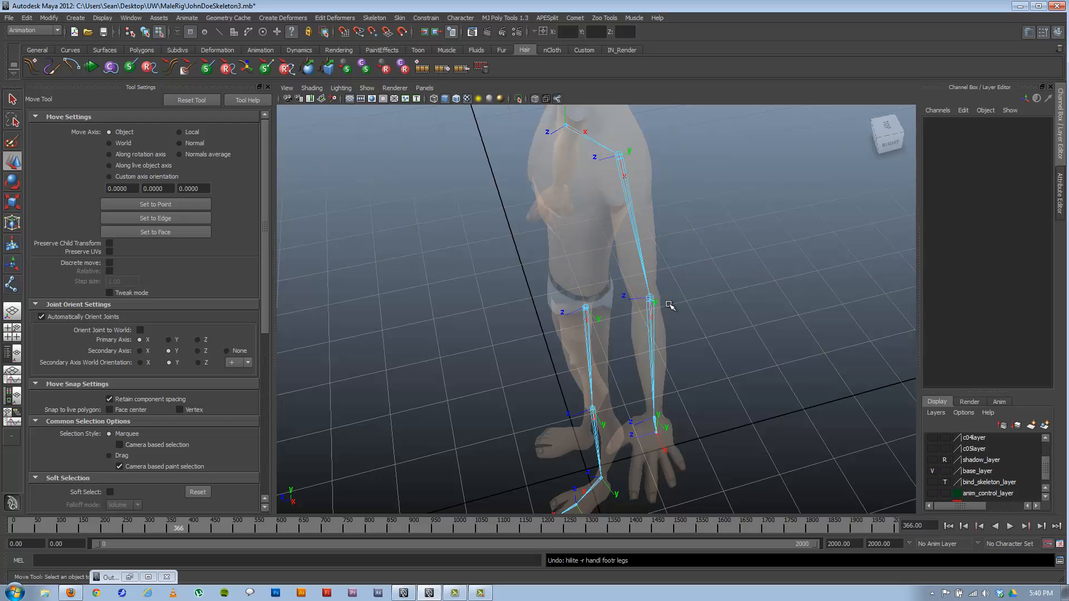
- Examine the local rotation axes of the leg and left arm joints from several angles
mouse_move(579, 330)
alt+mouse_down()
mouse_move(633, 310)
mouse_move(592, 318)
mouse_move(595, 327)
mouse_move(570, 321)
alt+mouse_up()
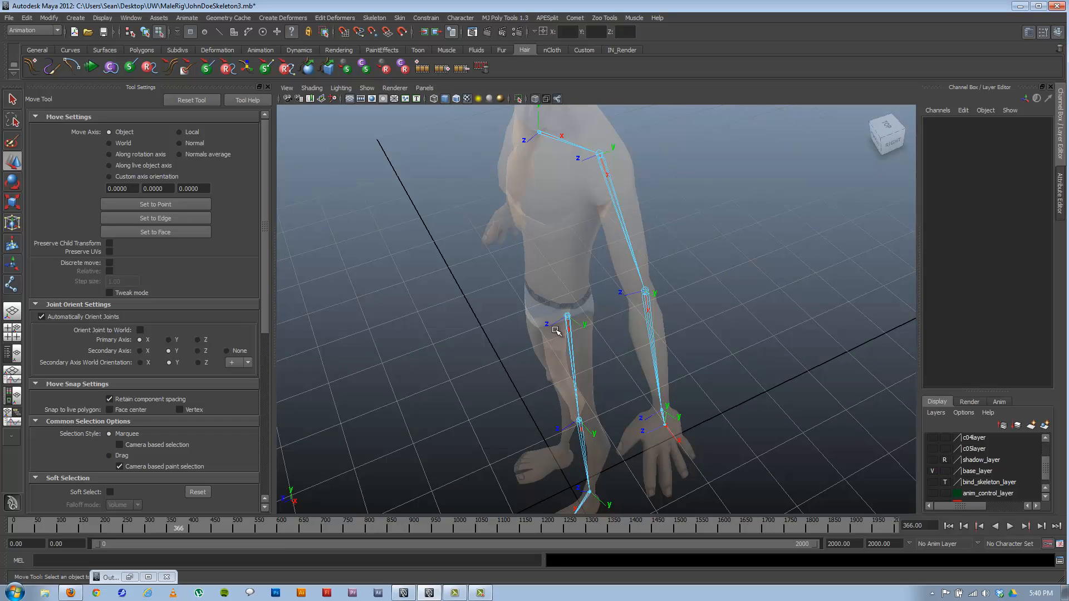
mouse_move(590, 302)
alt+mouse_down()
mouse_move(553, 303)
mouse_move(605, 293)
alt+mouse_up()
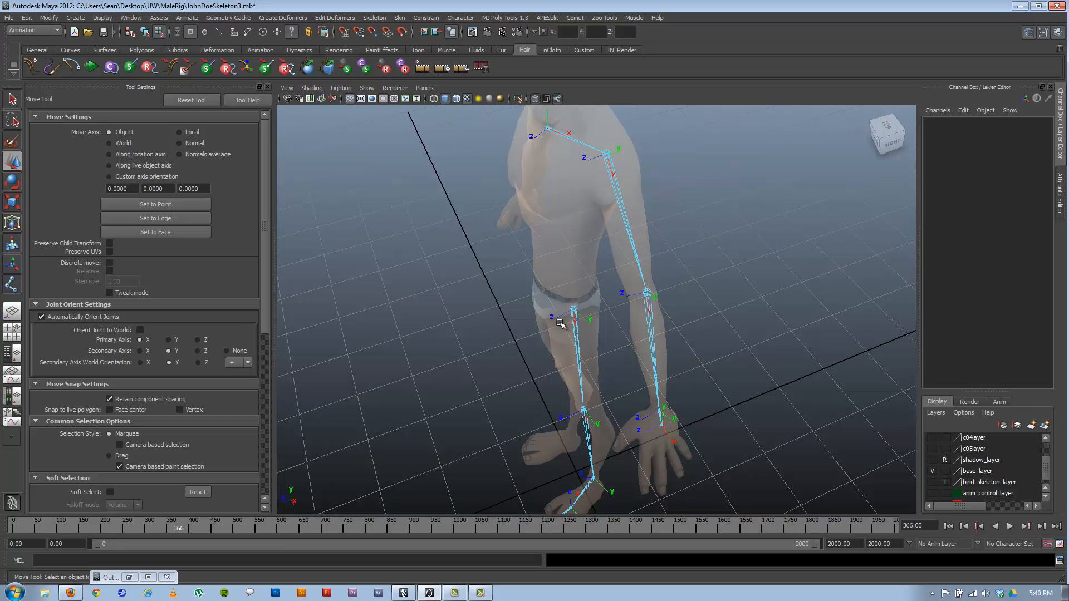
alt+drag(607, 206, 579, 286)
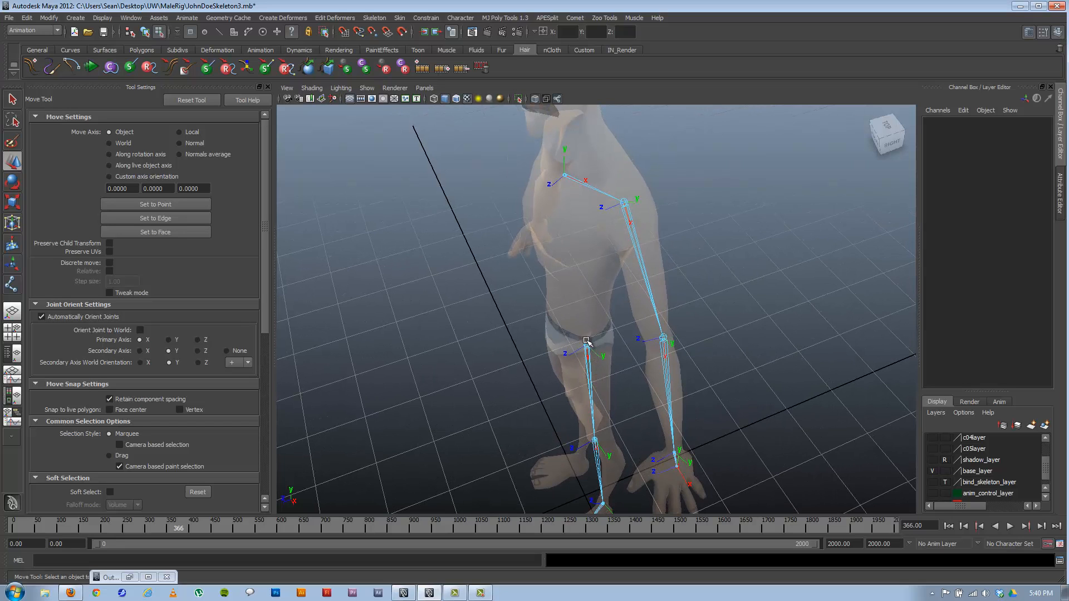
mouse_move(518, 306)
alt+mouse_down()
mouse_move(516, 331)
mouse_move(539, 310)
mouse_move(530, 317)
alt+mouse_up()
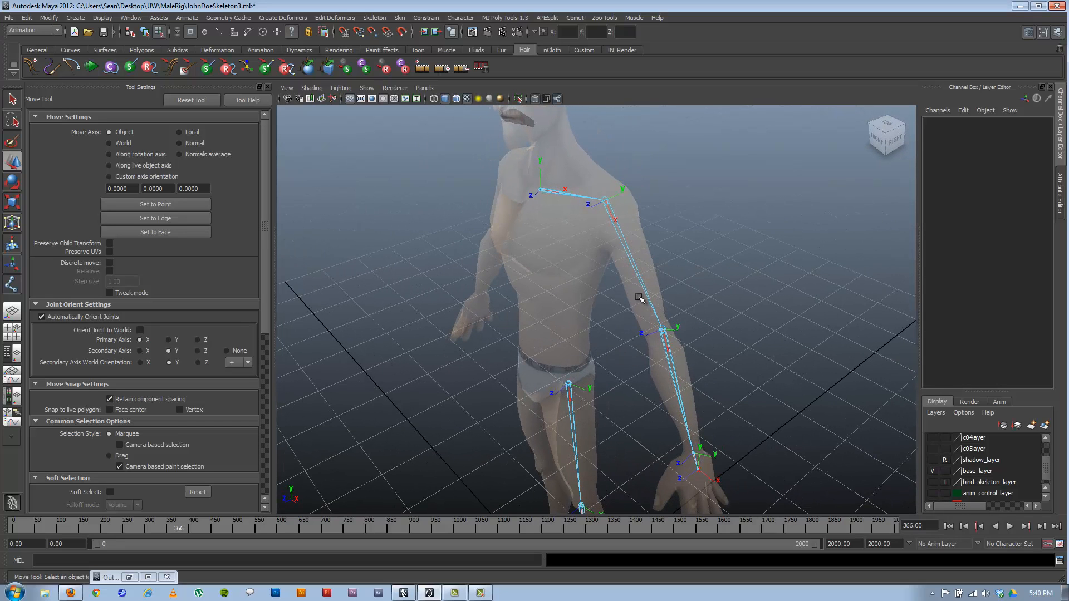
alt+drag(501, 445, 555, 442)
alt+drag(561, 385, 579, 382)
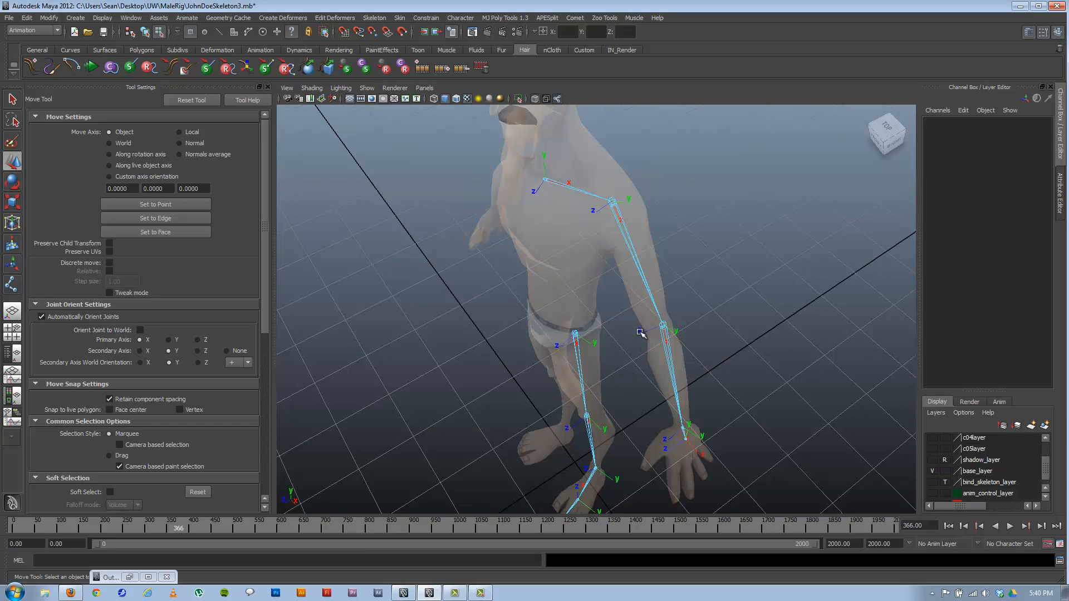
alt+drag(645, 332, 766, 338)
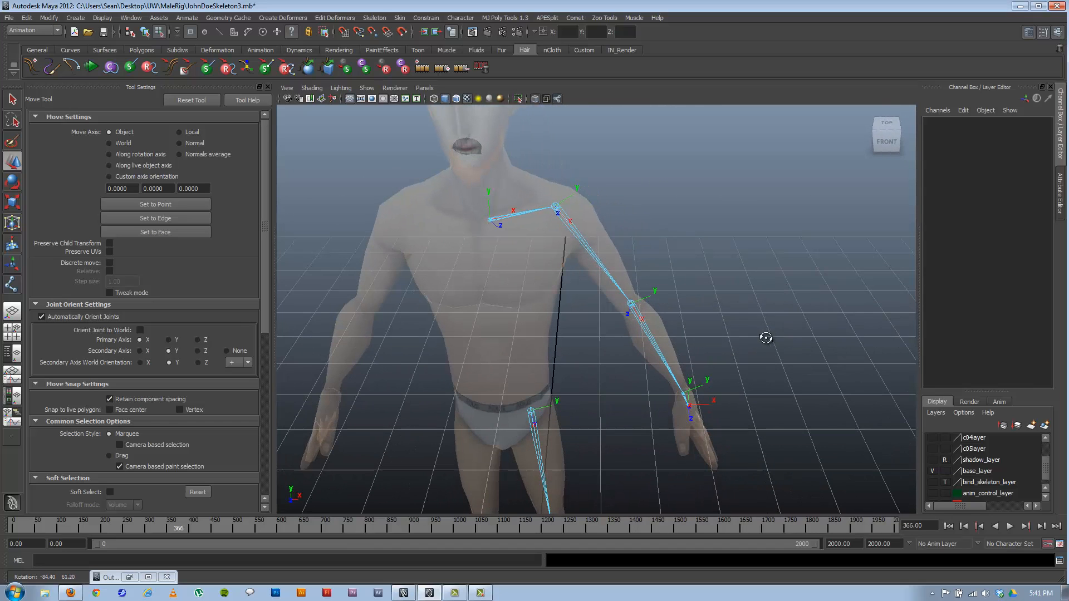
- Select the left elbow joint's local rotation axis with the Rotate tool and turn off X-Ray shading
click(632, 303)
key(e)
mouse_move(651, 303)
alt+mouse_down()
mouse_move(713, 312)
mouse_move(728, 329)
mouse_move(604, 303)
mouse_move(673, 295)
alt+mouse_up()
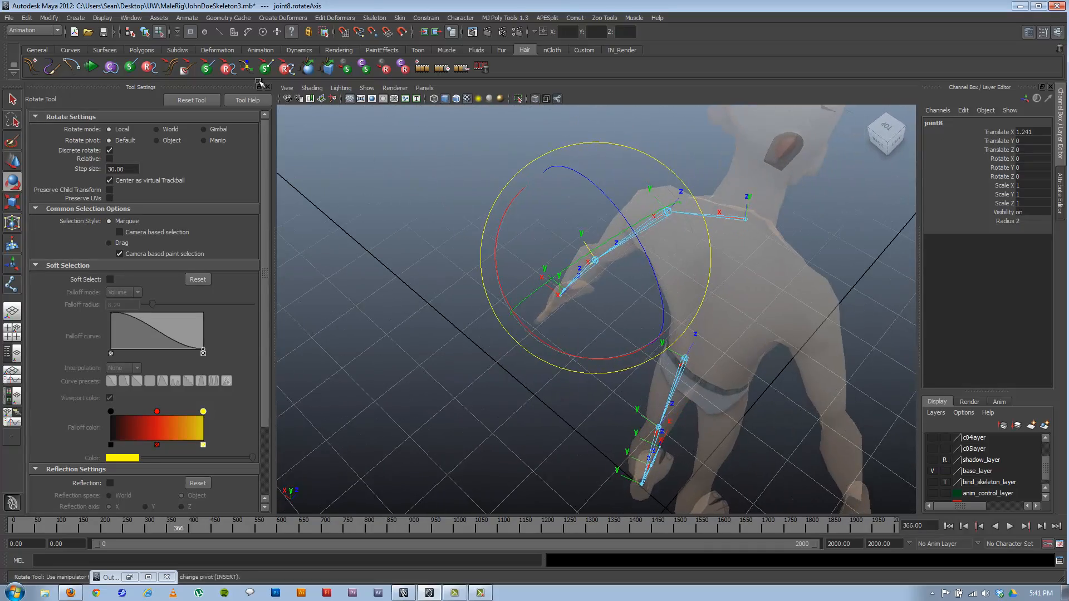
click(311, 88)
click(319, 201)
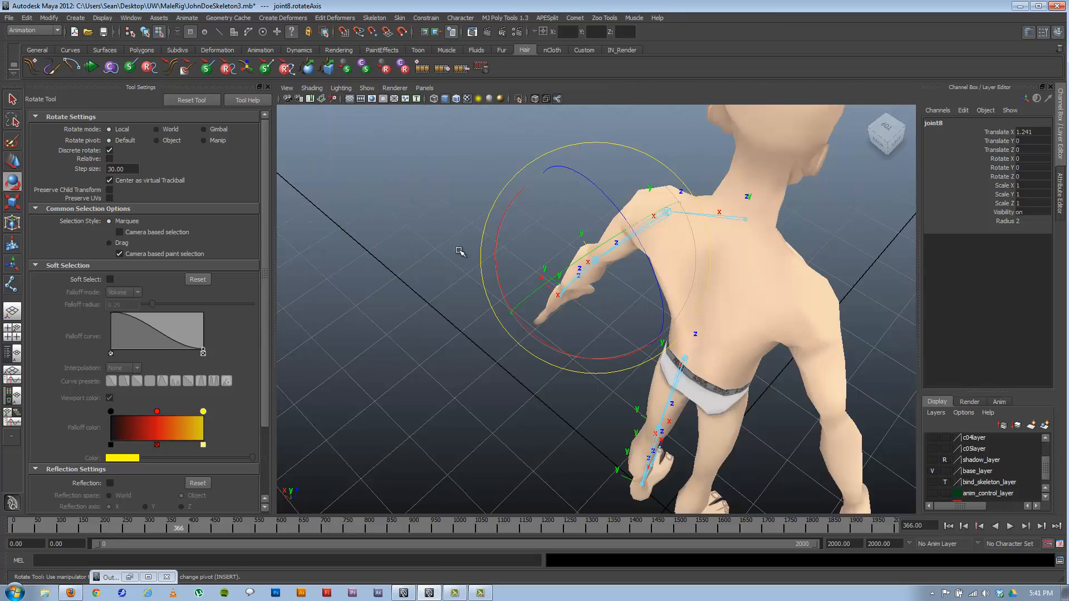
- Examine the left elbow's rotation axis from behind, above and in front, and turn off Discrete rotate for the Rotate tool
alt+drag(458, 250, 508, 263)
alt+right_drag(509, 262, 617, 311)
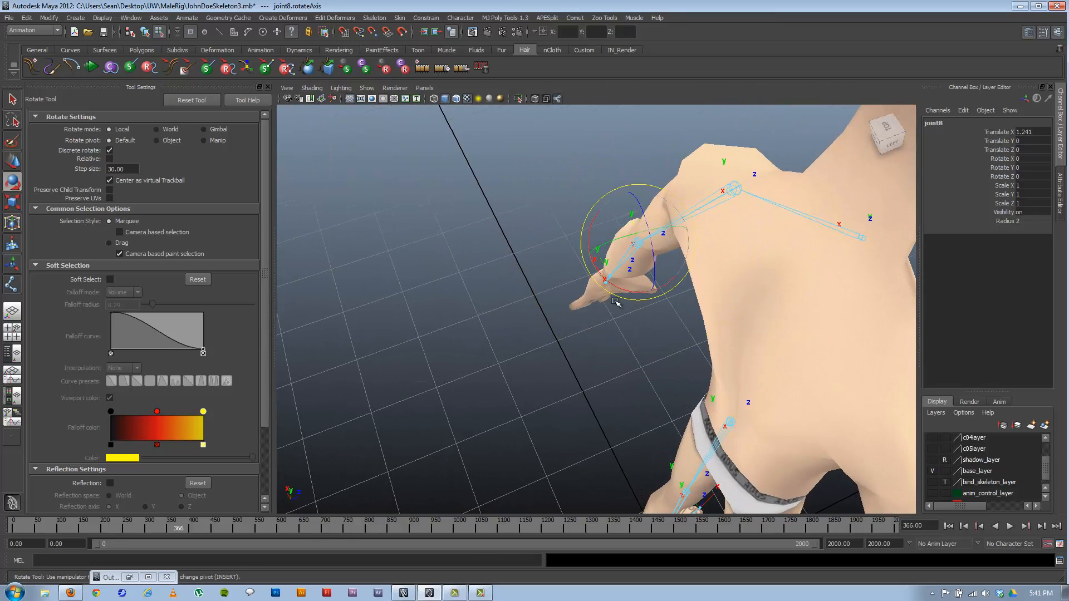
alt+drag(625, 235, 593, 256)
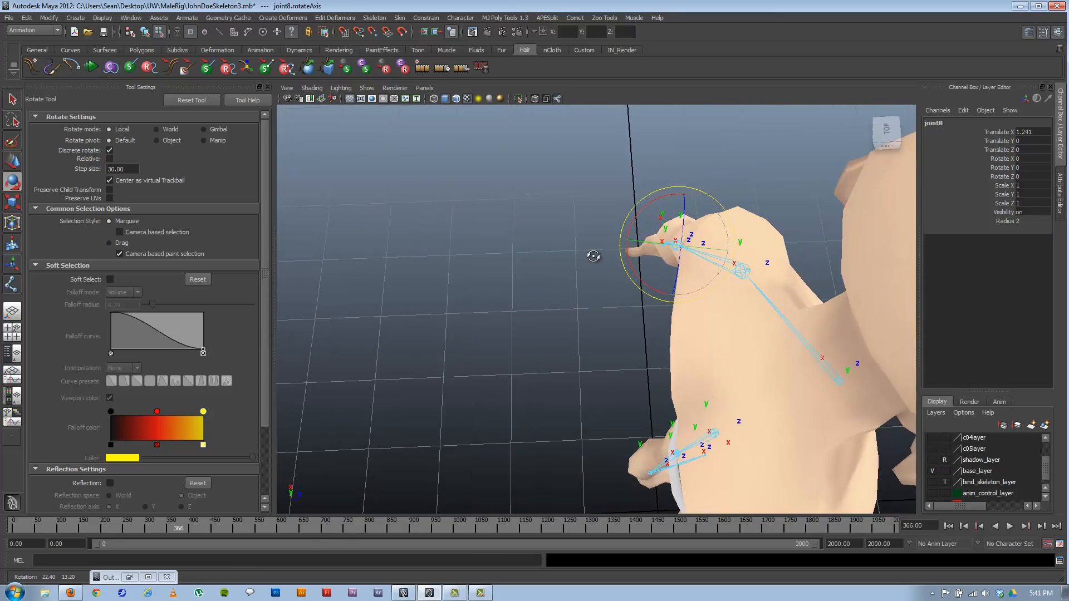
alt+drag(670, 240, 283, 233)
alt+drag(238, 219, 257, 346)
alt+drag(340, 368, 553, 317)
scroll(553, 317, up, 5)
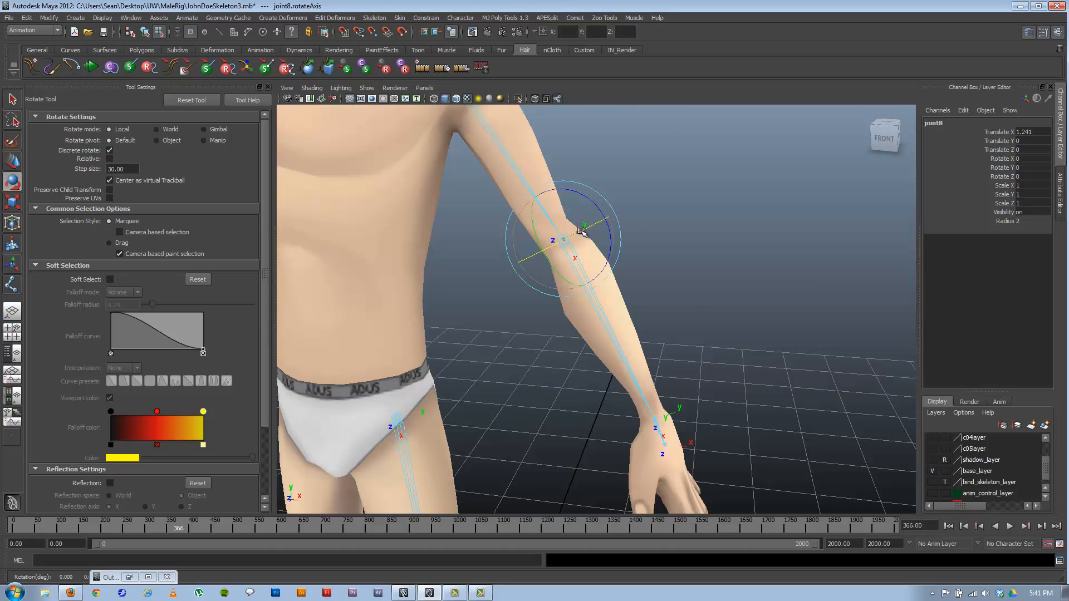
click(109, 151)
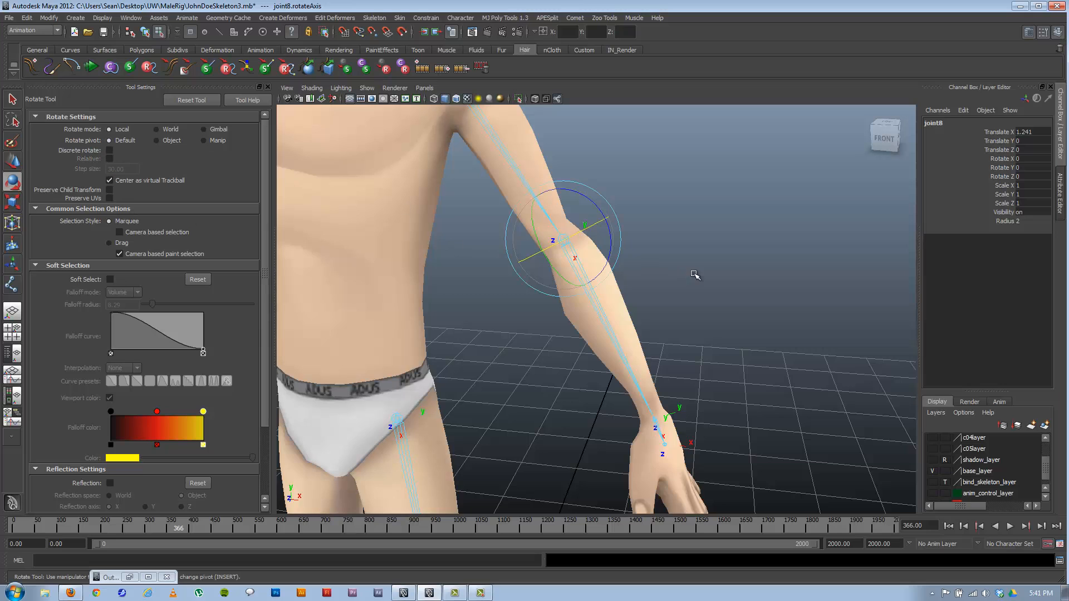
alt+drag(695, 274, 677, 300)
click(655, 291)
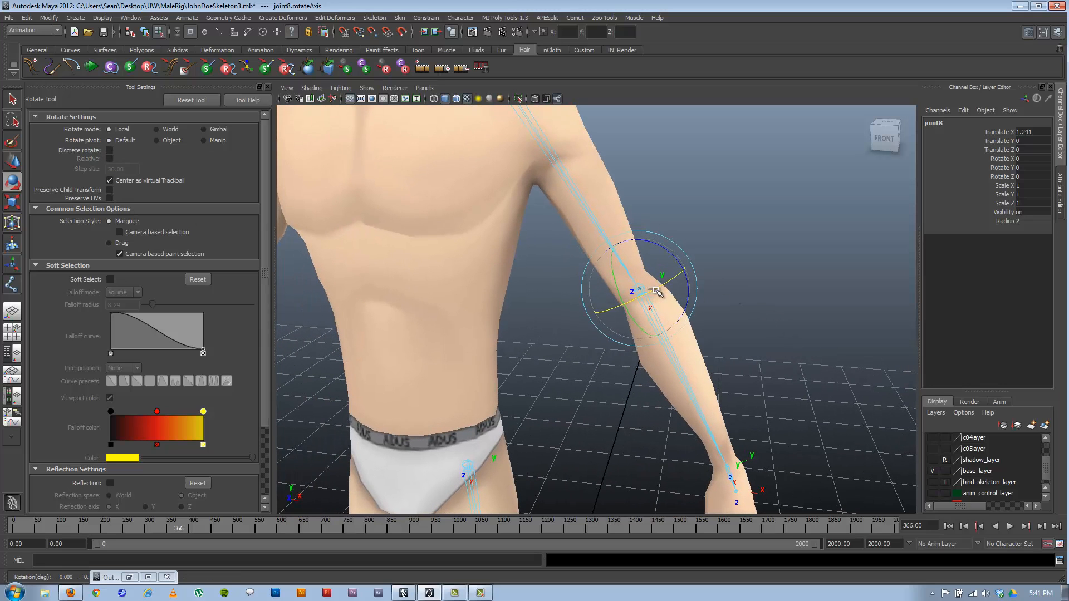
- Select the left wrist joint's local rotation axis and examine its orientation along the forearm
alt+drag(675, 346, 758, 381)
click(718, 337)
alt+drag(532, 344, 679, 231)
alt+drag(536, 187, 561, 235)
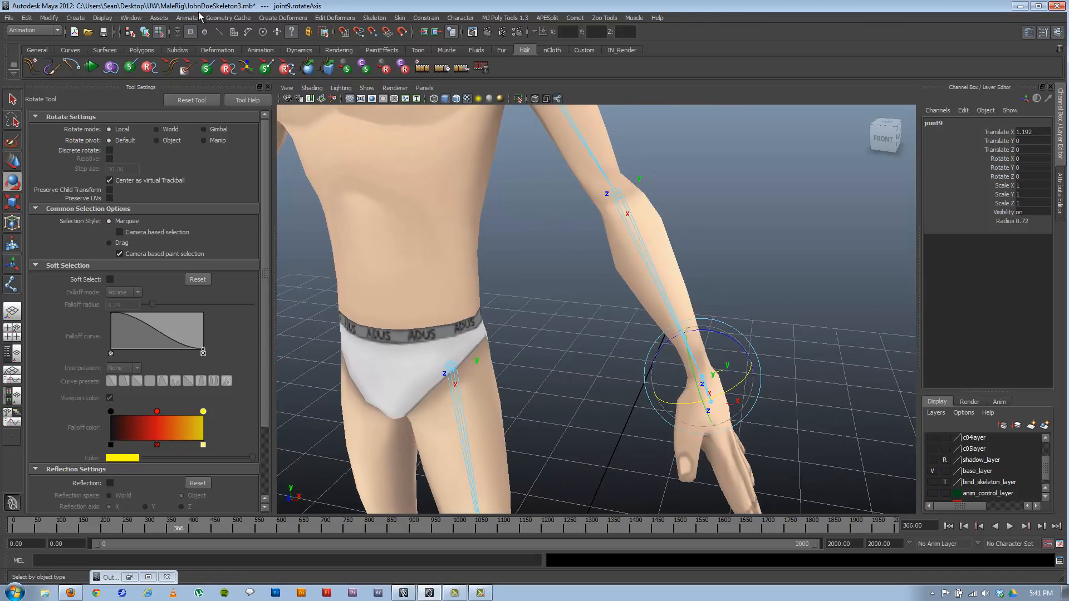
- Return to object selection mode and inspect the left arm chain's placement from the elbow to the hand
click(145, 33)
alt+drag(602, 287, 623, 273)
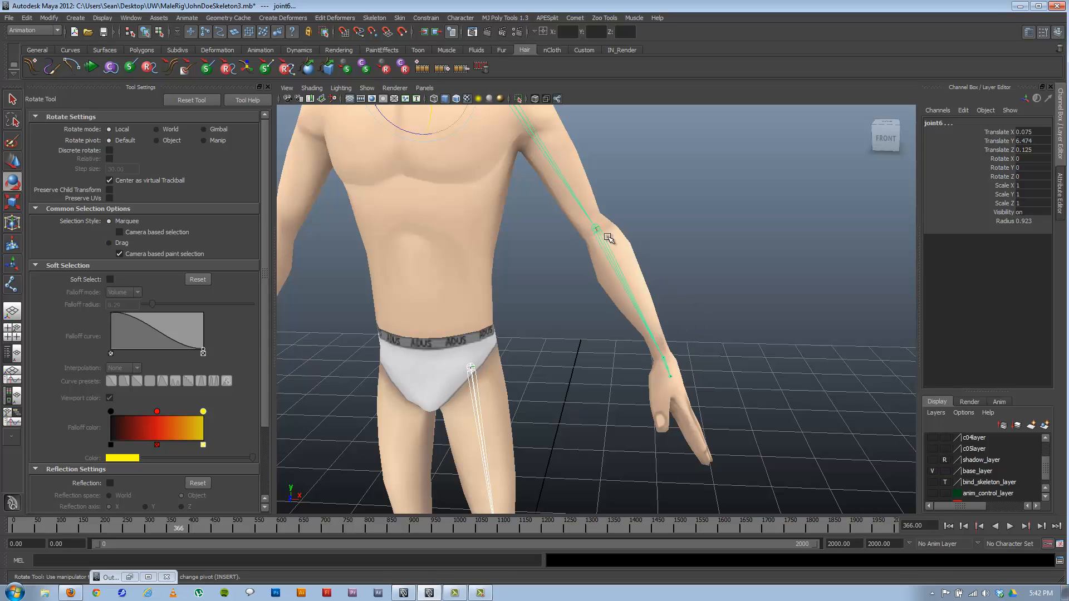
mouse_move(651, 329)
alt+mouse_down()
mouse_move(654, 355)
mouse_move(656, 342)
alt+mouse_up()
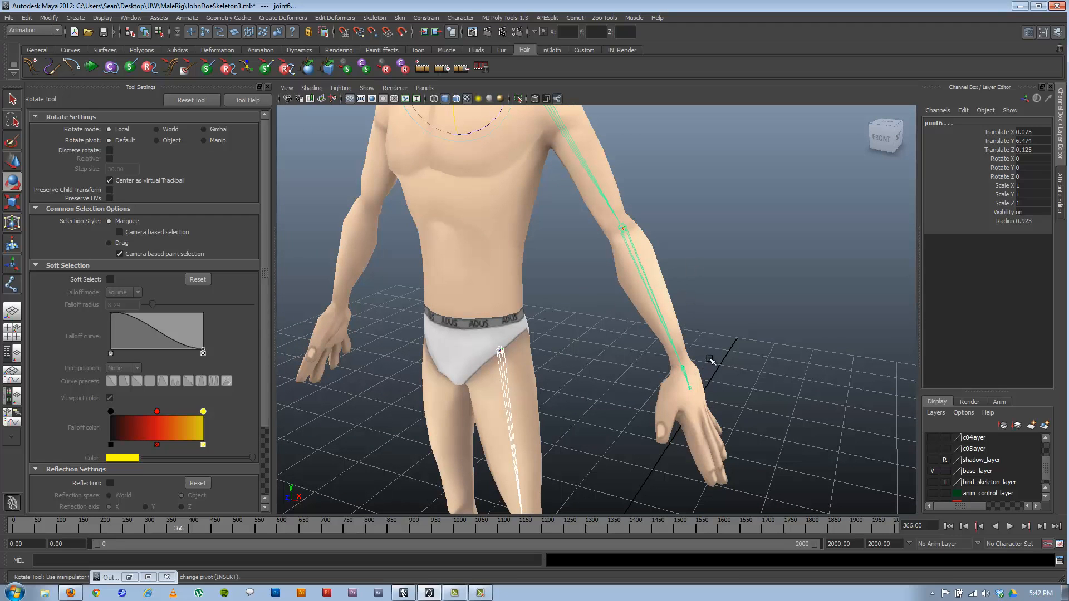
mouse_move(694, 361)
alt+mouse_down()
mouse_move(616, 353)
mouse_move(690, 362)
alt+mouse_up()
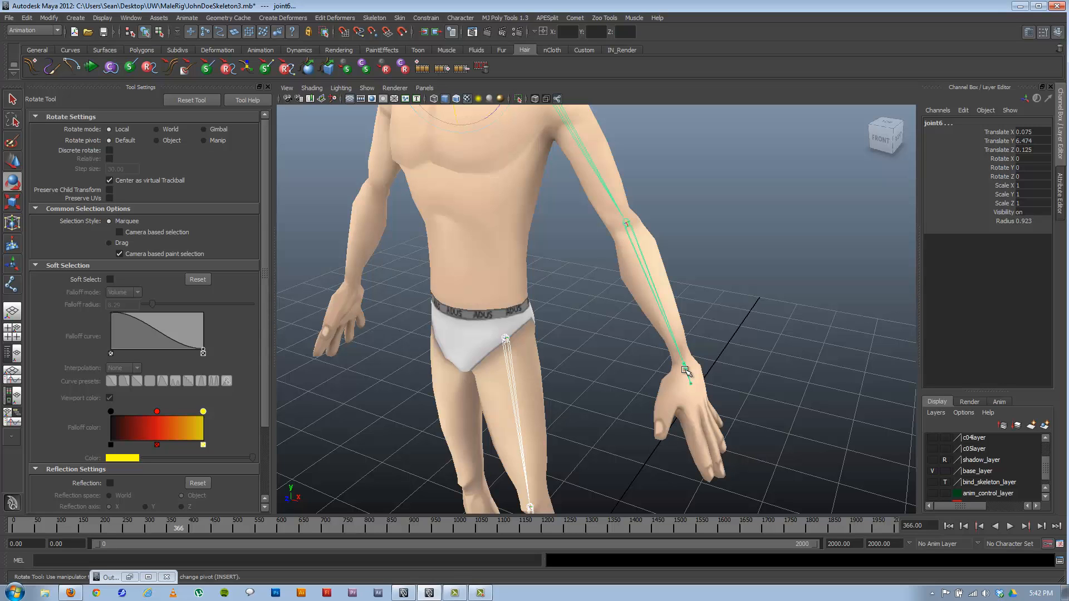
alt+drag(690, 309, 691, 374)
- Delete the left wrist joint and its child joint below the elbow
click(653, 229)
key(w)
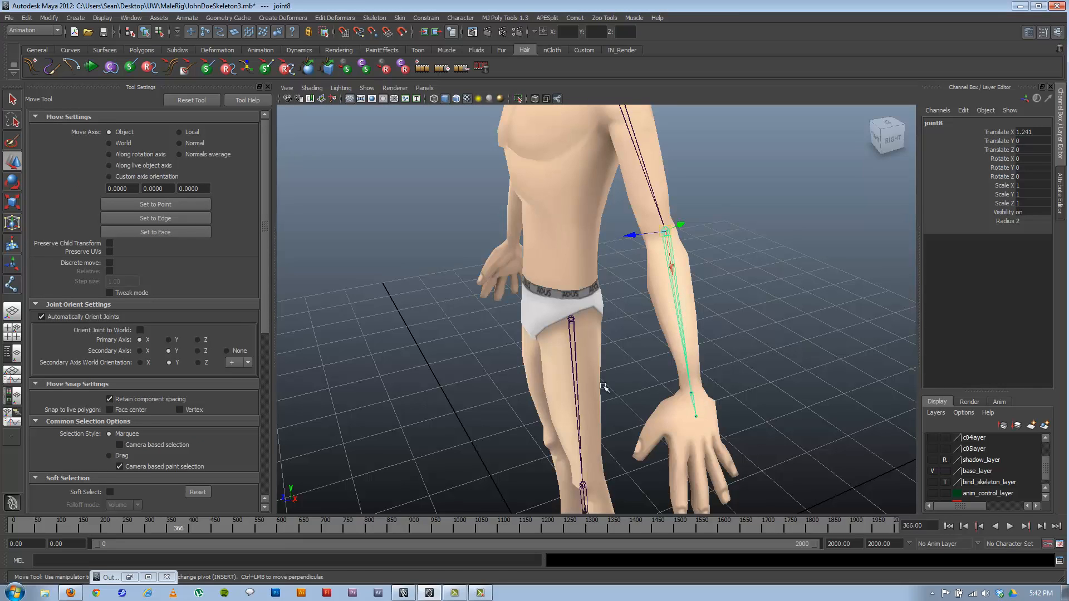
alt+drag(700, 411, 651, 418)
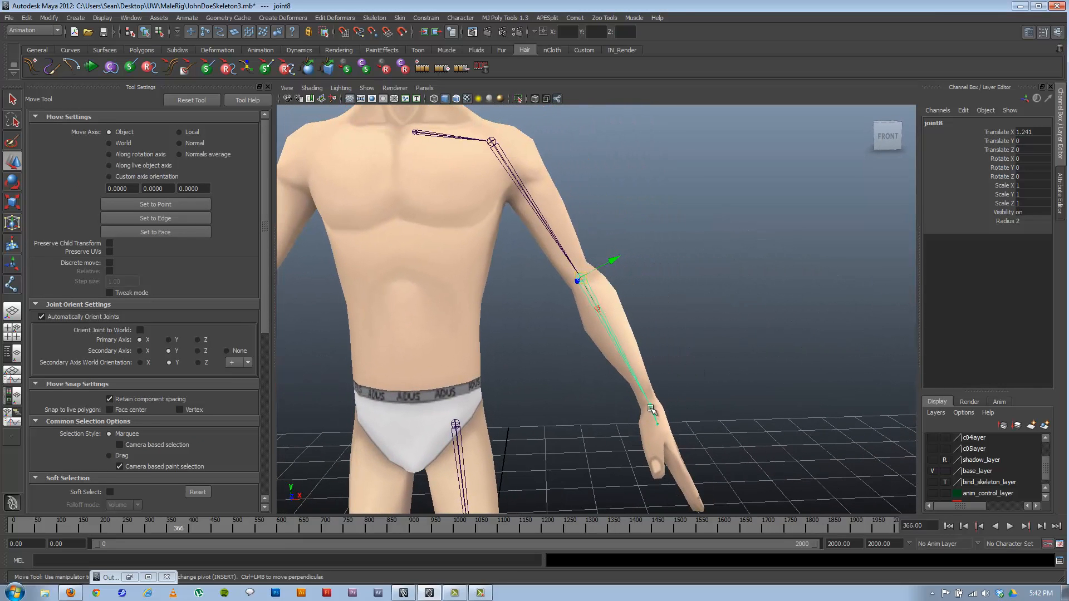
click(653, 413)
key(Delete)
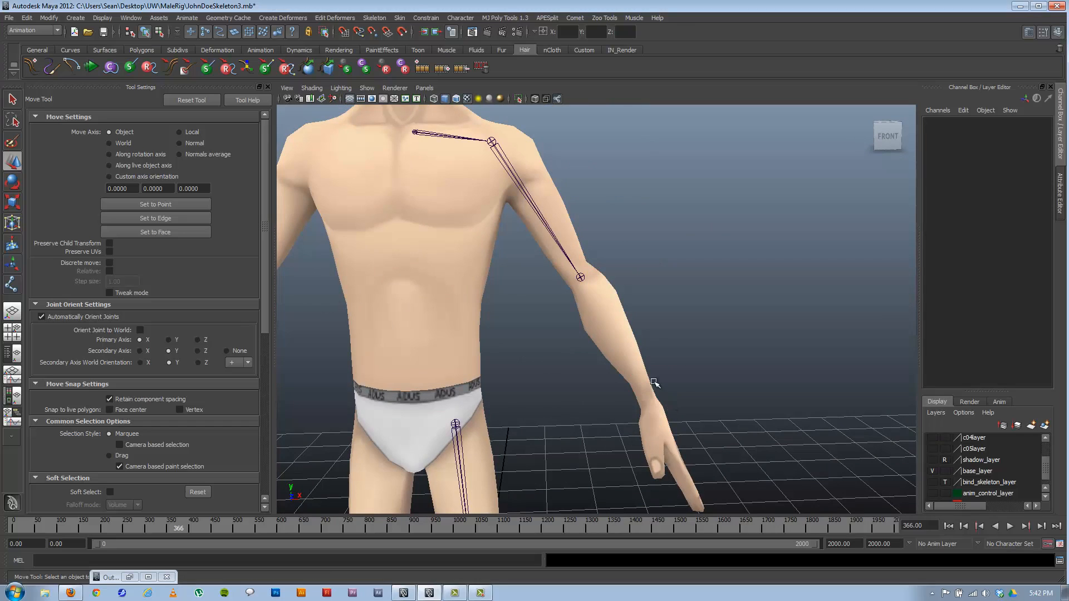
- Select the left elbow joint and duplicate it
click(582, 278)
alt+drag(583, 297, 583, 301)
alt+right_drag(583, 300, 612, 322)
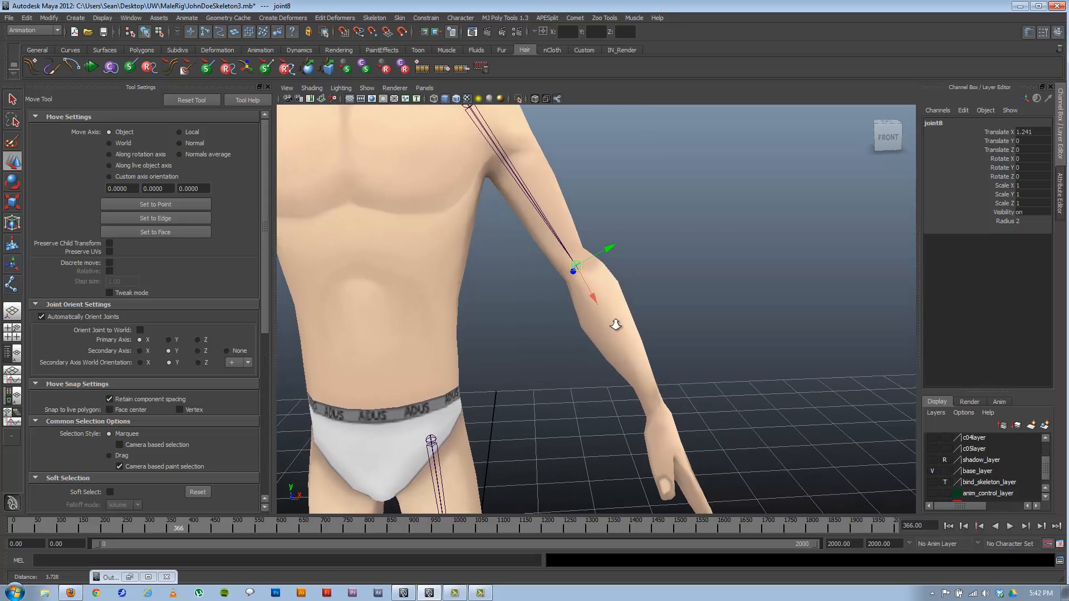
key(ctrl+d)
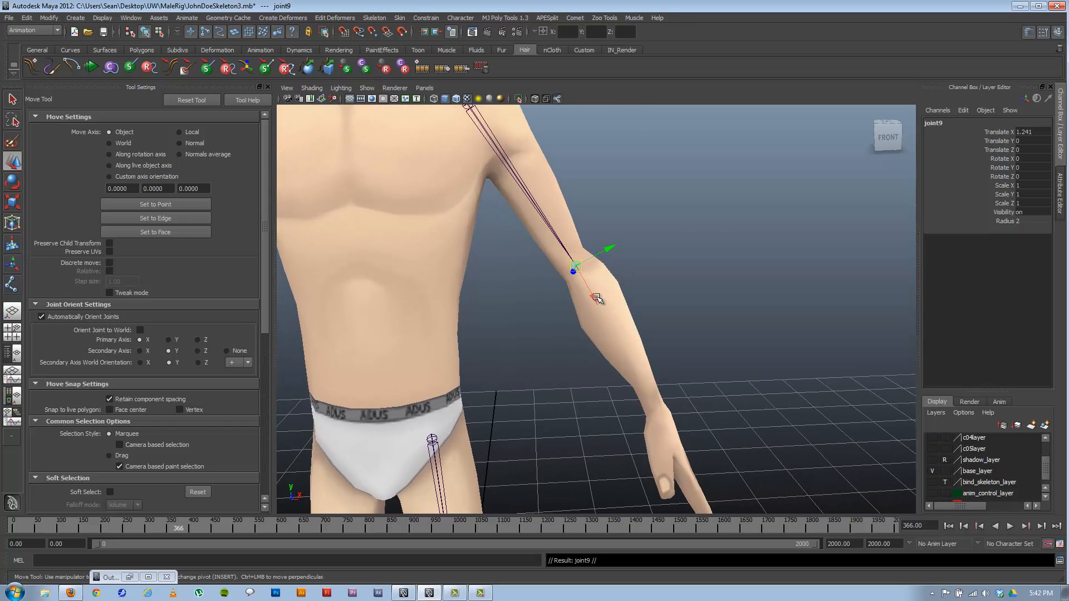
- Move the duplicated joint down along the left forearm to about Translate X 1.848, Y -0.06, Z 0.087
mouse_move(617, 294)
alt+mouse_down()
mouse_move(584, 295)
mouse_move(598, 295)
alt+mouse_up()
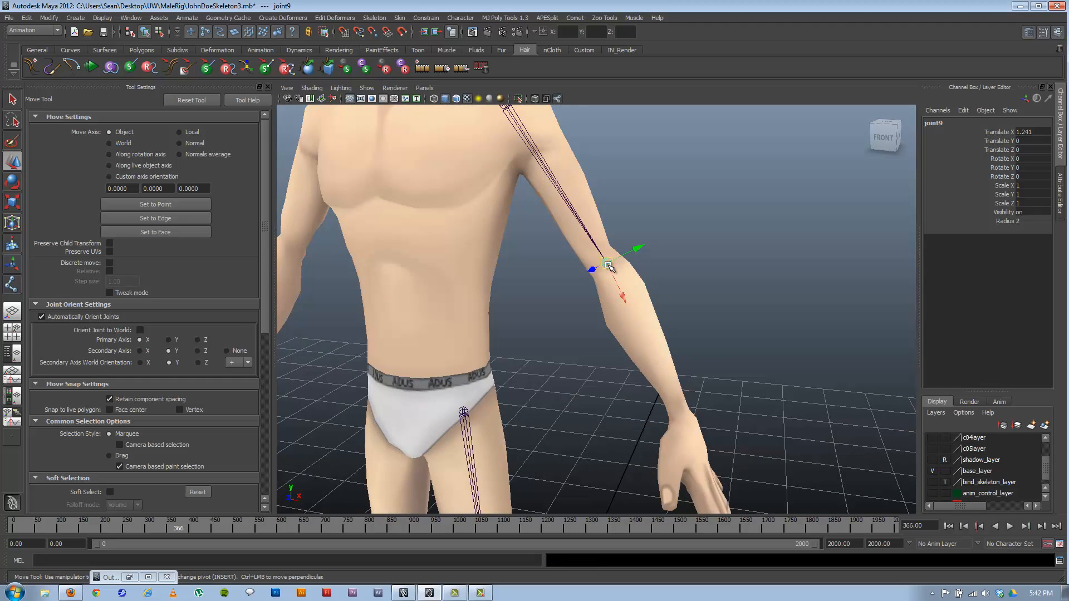
key(f)
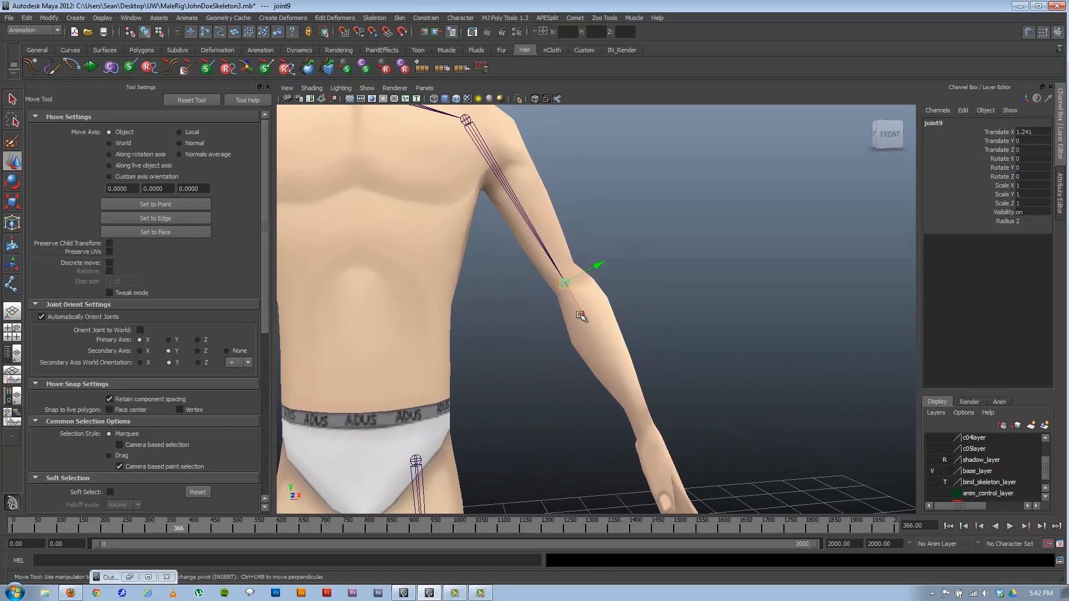
drag(589, 316, 640, 373)
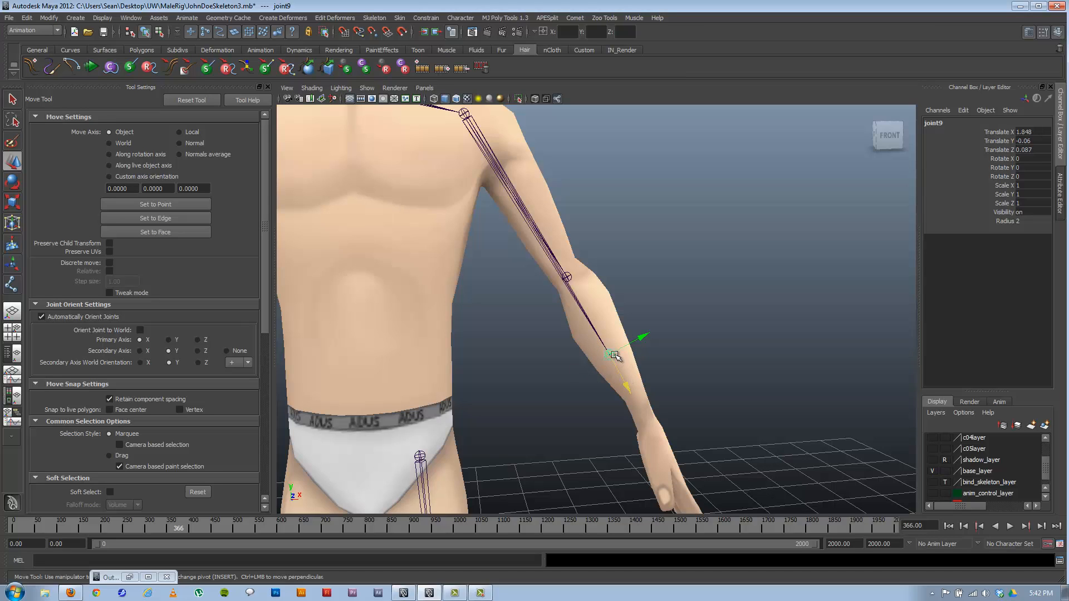
- Turn on Wireframe on Shaded and move the duplicated forearm joint to about Translate X 1.907, Y -0.066, Z 0.095
click(312, 88)
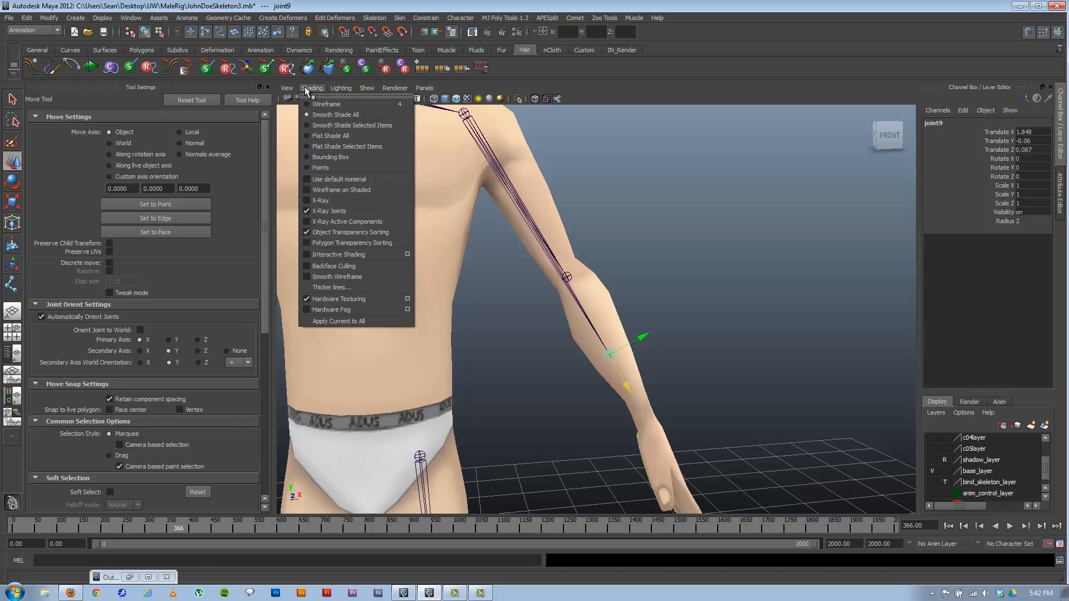
click(331, 190)
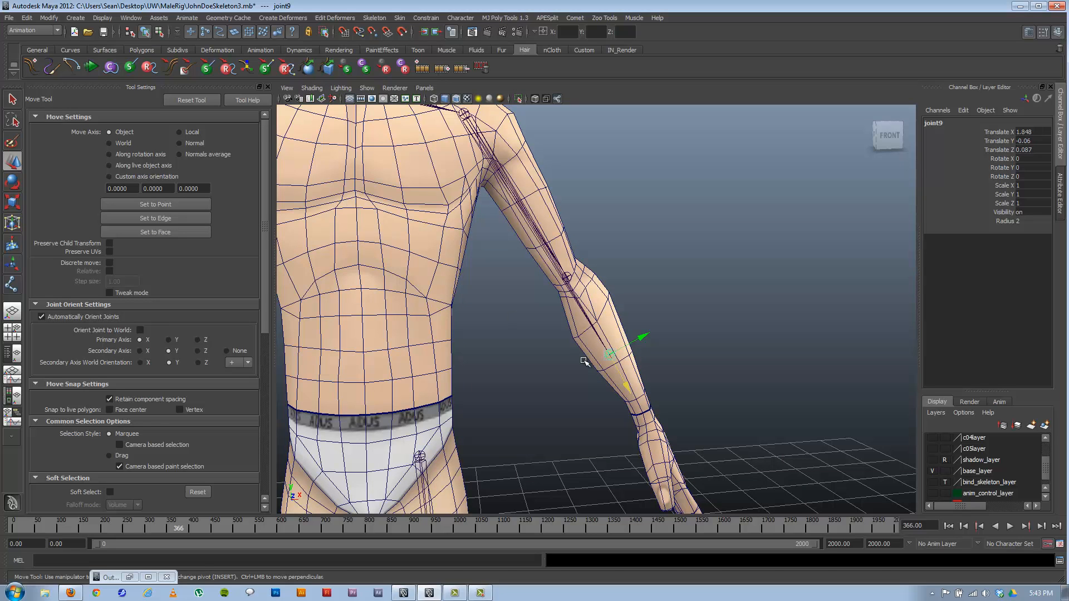
alt+drag(584, 363, 568, 353)
drag(635, 399, 642, 404)
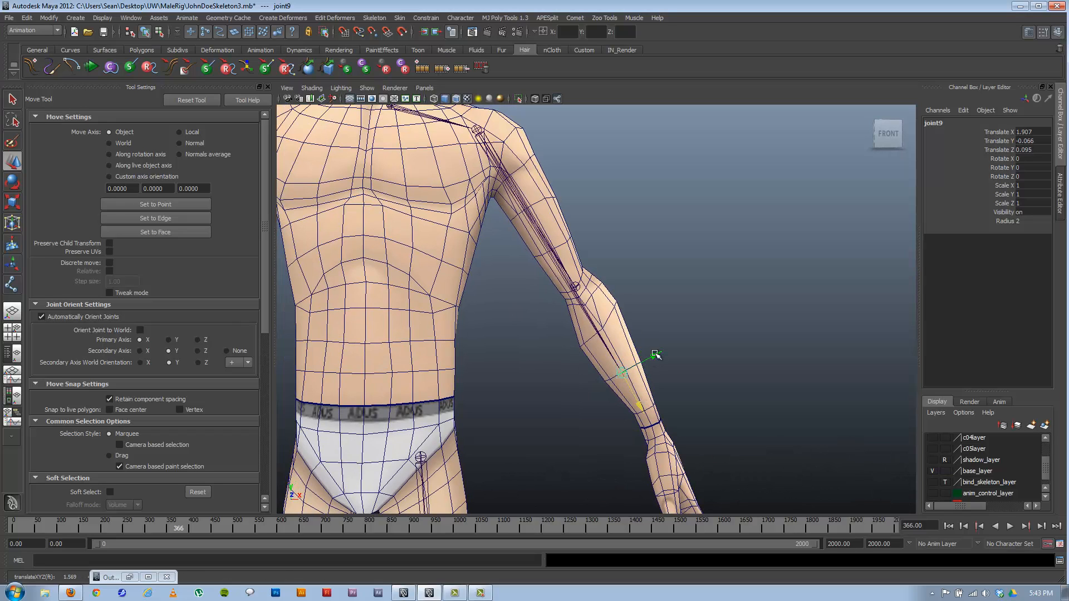
click(311, 88)
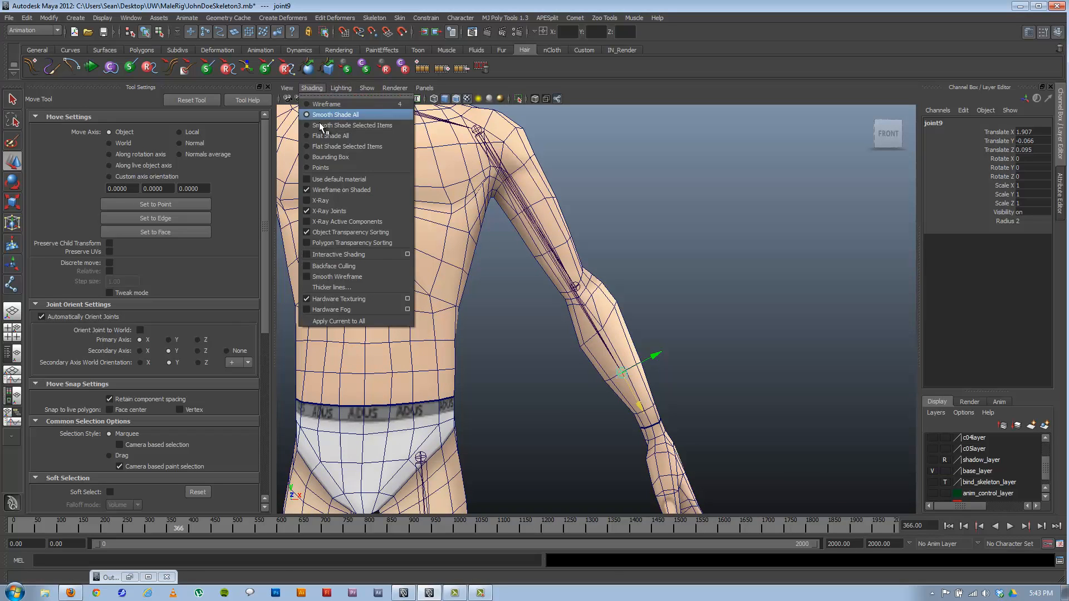
click(599, 326)
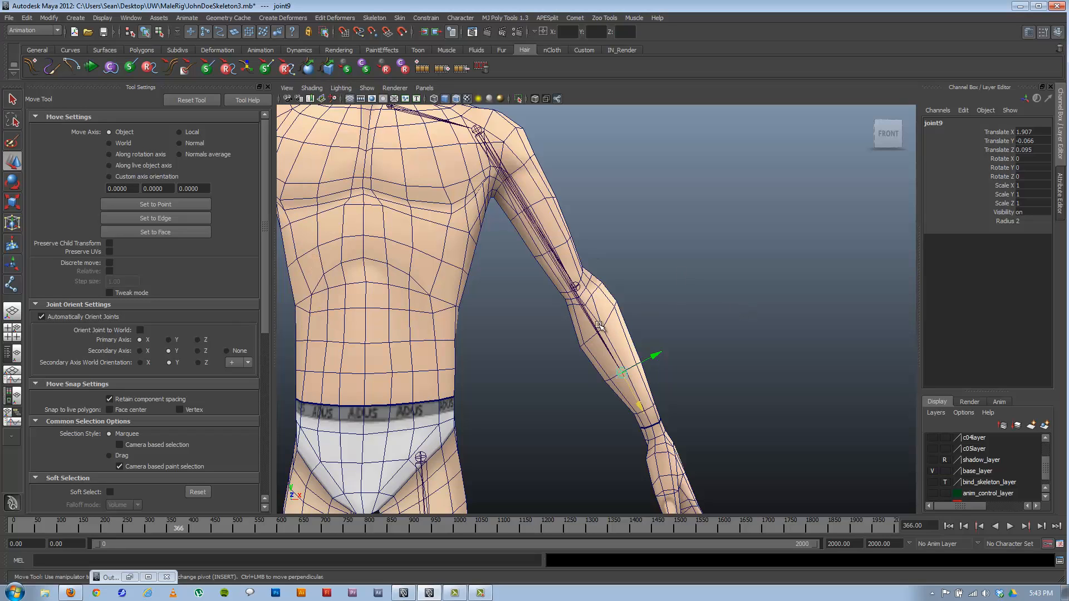
- Turn off the wireframe overlay on the shaded character and get a closer view of the arm
click(311, 88)
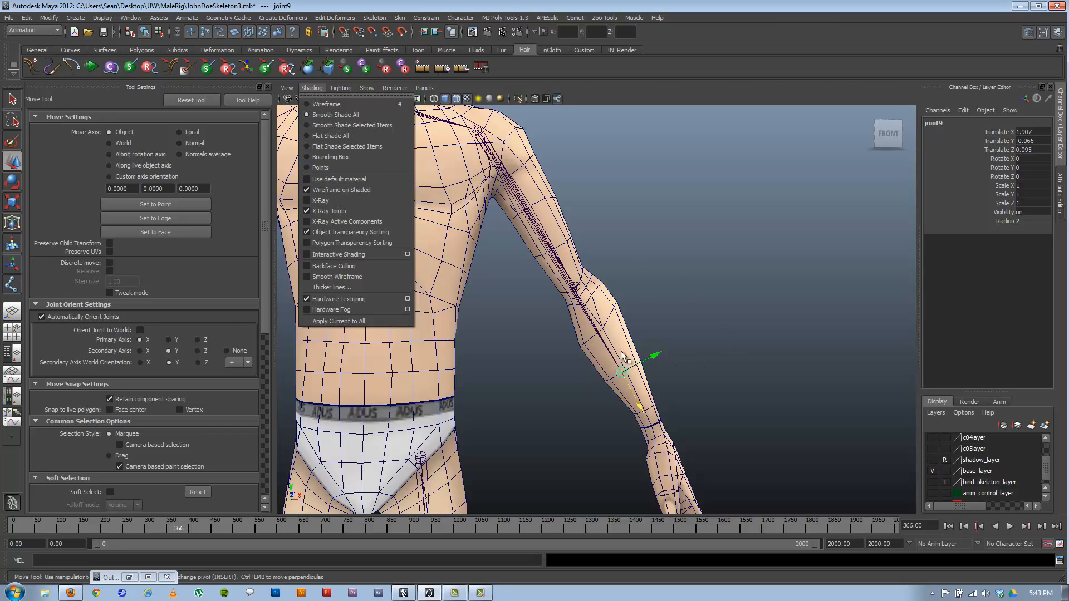
click(355, 189)
scroll(586, 313, up, 5)
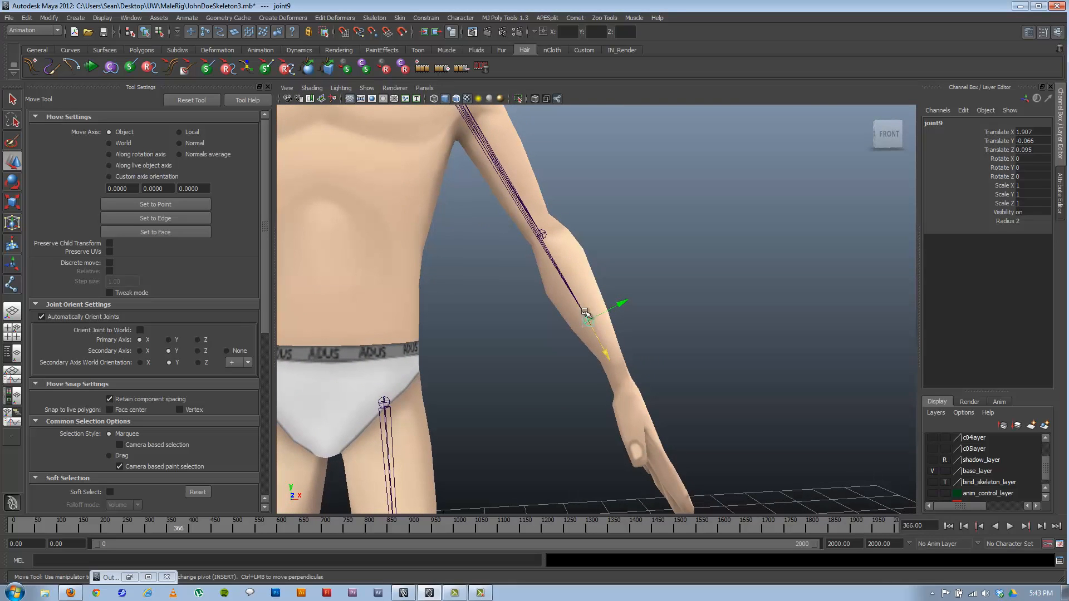
- Duplicate the mid-forearm joint, place the copy at the wrist and parent it to the mid-forearm joint
key(ctrl+d)
drag(606, 351, 680, 304)
shift+click(663, 303)
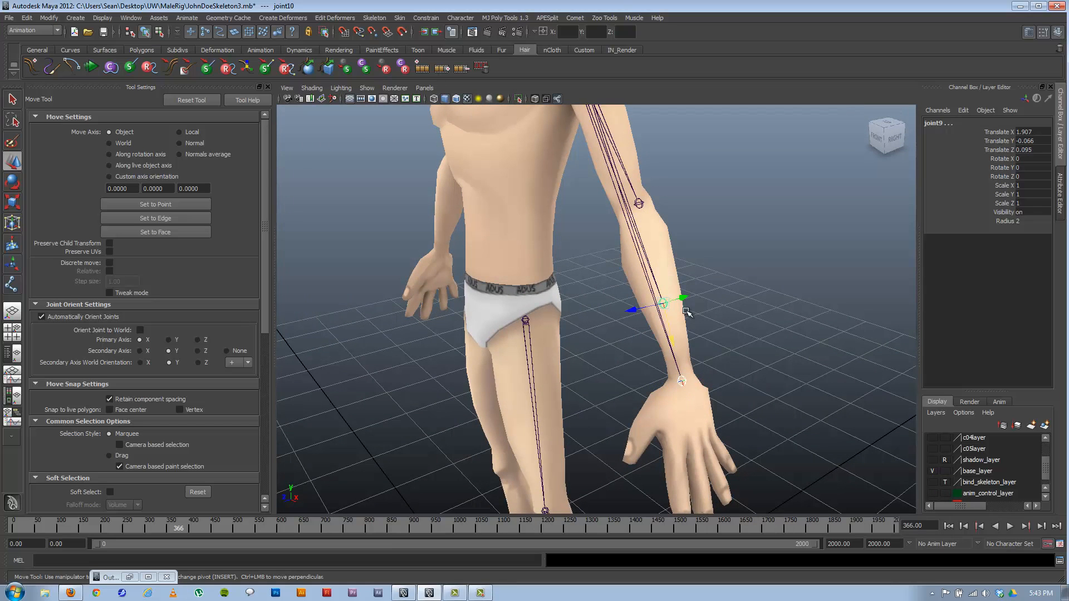
key(p)
- Parent the mid-forearm joint, along with its wrist joint, to the elbow joint
click(664, 302)
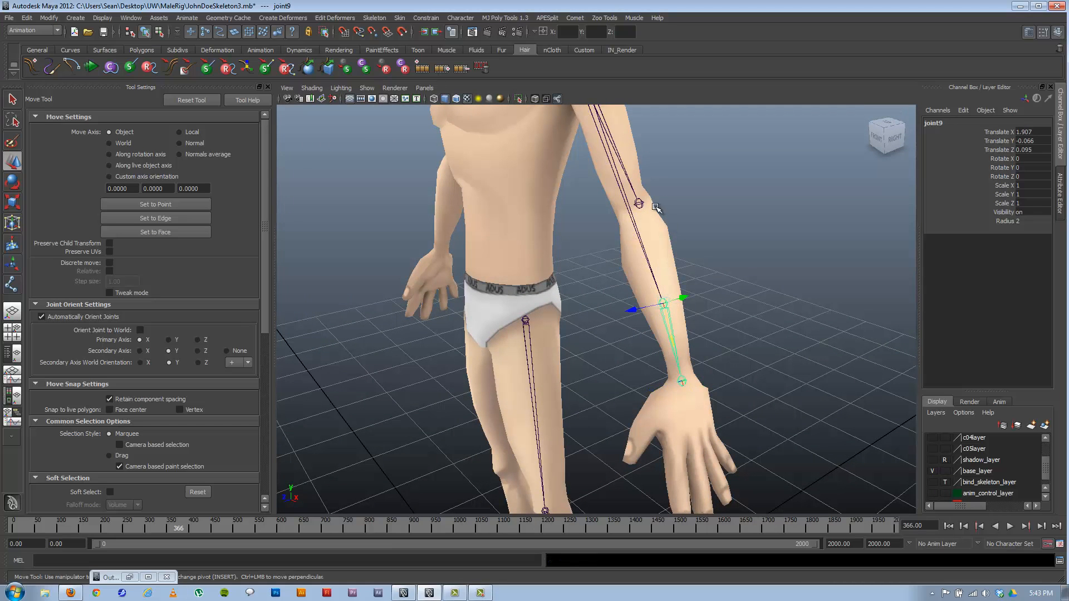
shift+click(639, 203)
key(p)
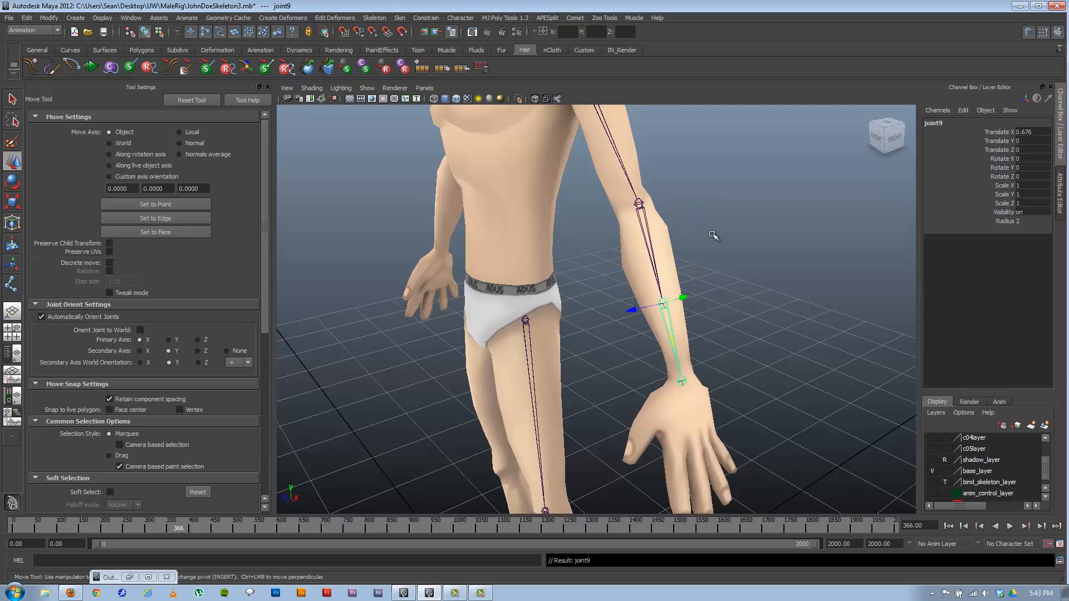
- Display the local rotation axes of the elbow-to-wrist joints in component mode and turn on X-Ray shading
alt+drag(692, 294, 547, 220)
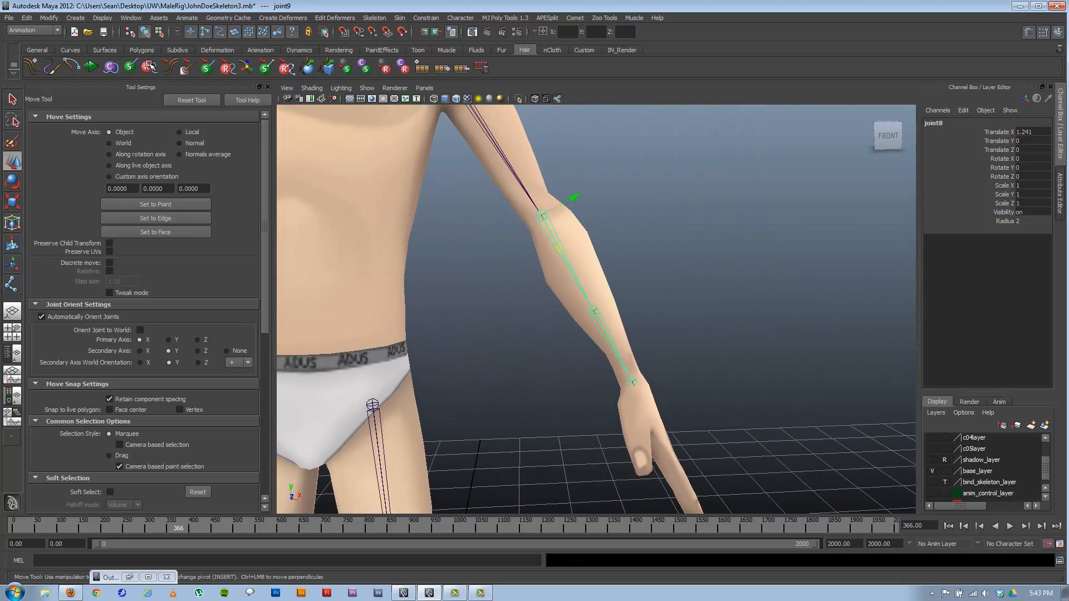
click(159, 31)
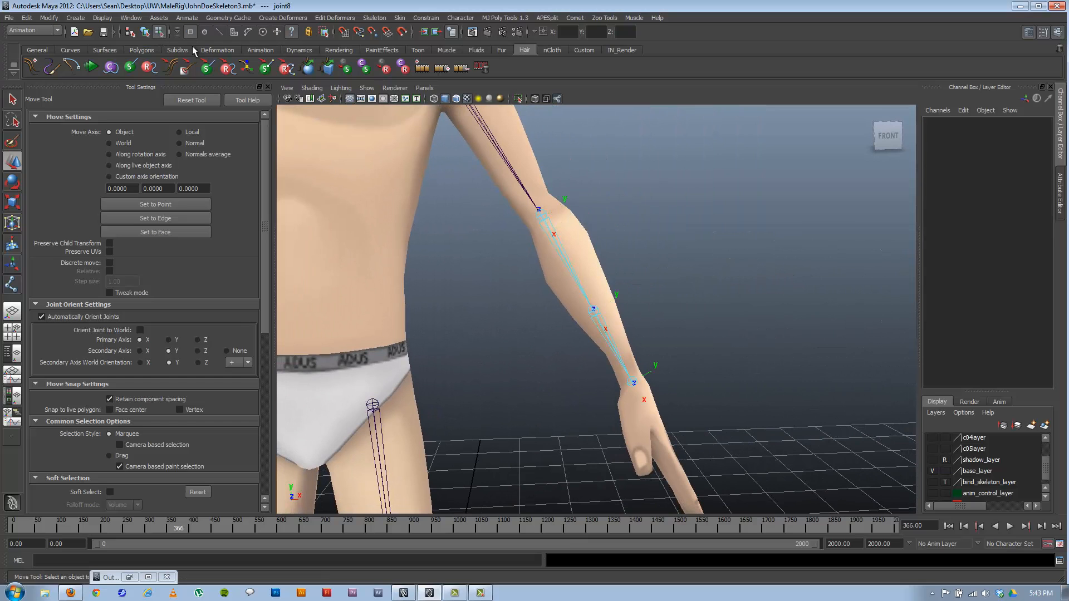
click(311, 88)
click(328, 199)
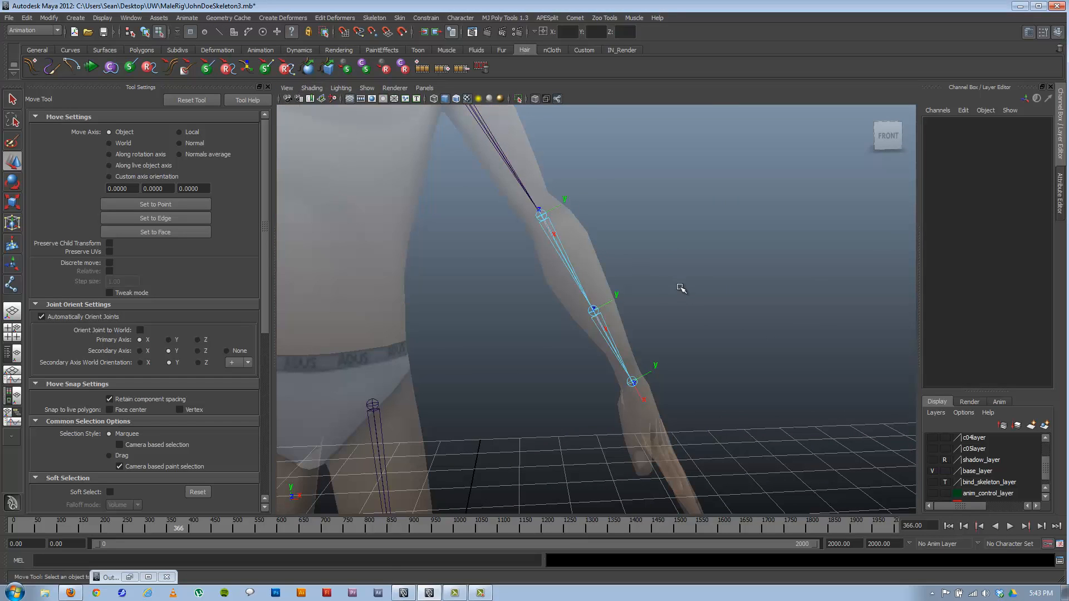
alt+drag(680, 291, 544, 303)
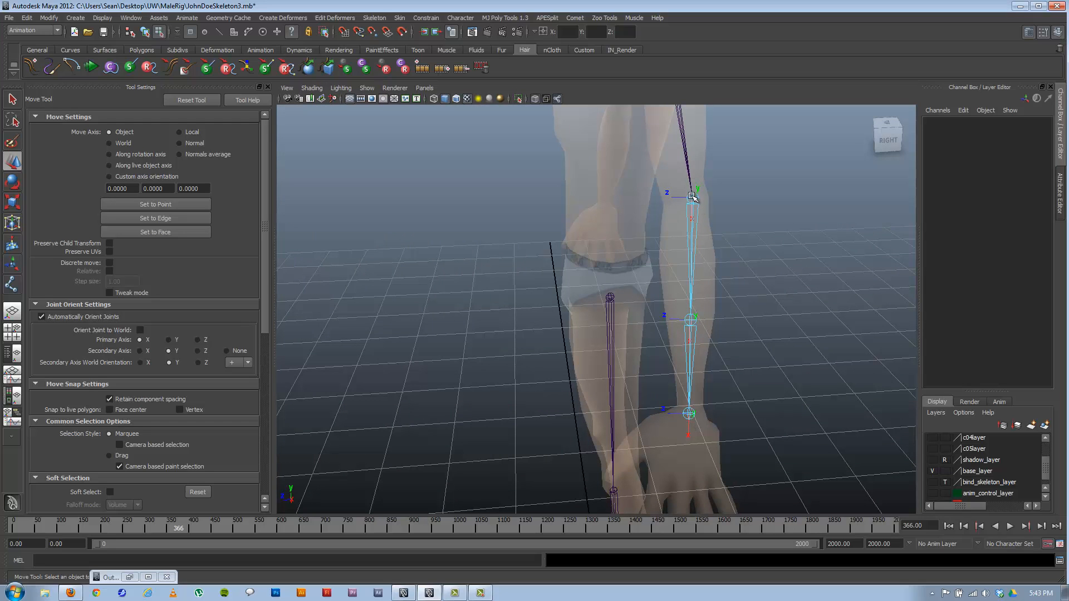
alt+drag(621, 378, 672, 343)
- Try rotating the local rotation axes of the wrist and mid-forearm joints, and undo the changes
click(694, 373)
key(e)
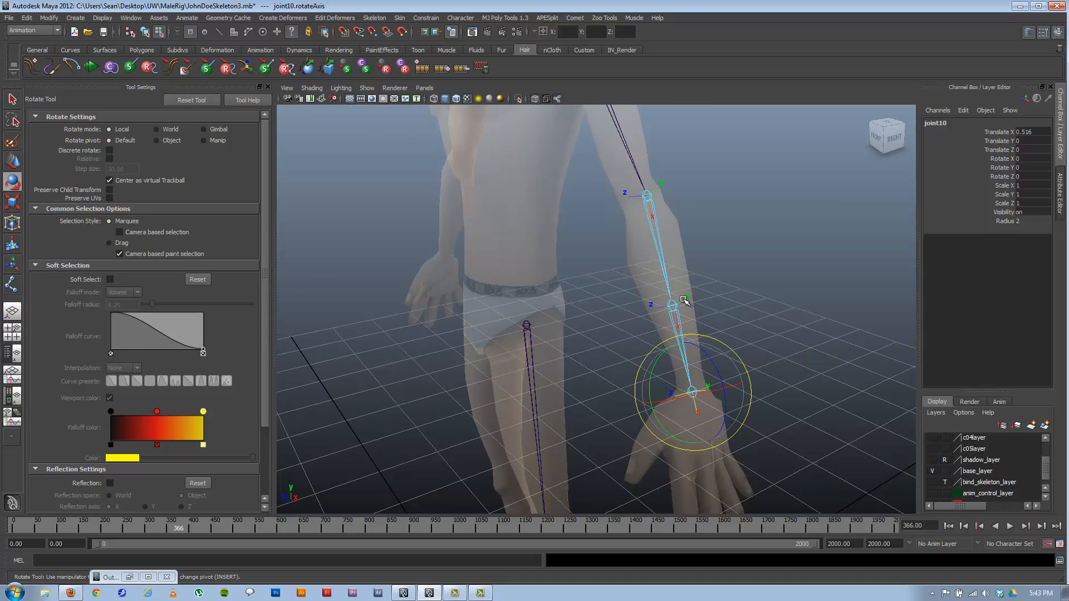
click(682, 299)
alt+drag(681, 299, 619, 319)
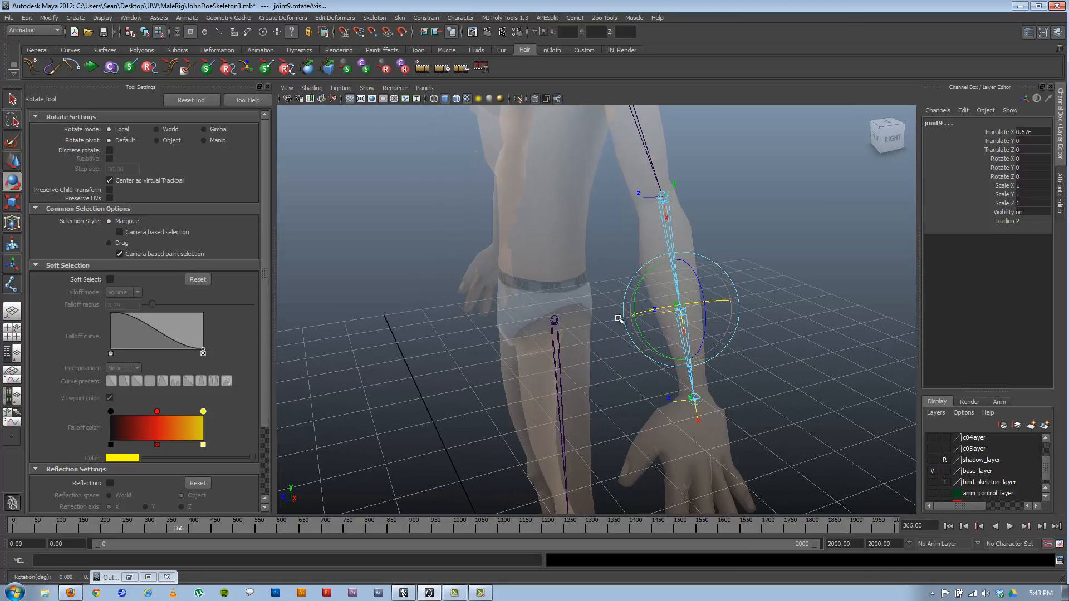
key(ctrl+z)
alt+drag(641, 403, 619, 304)
key(ctrl+z)
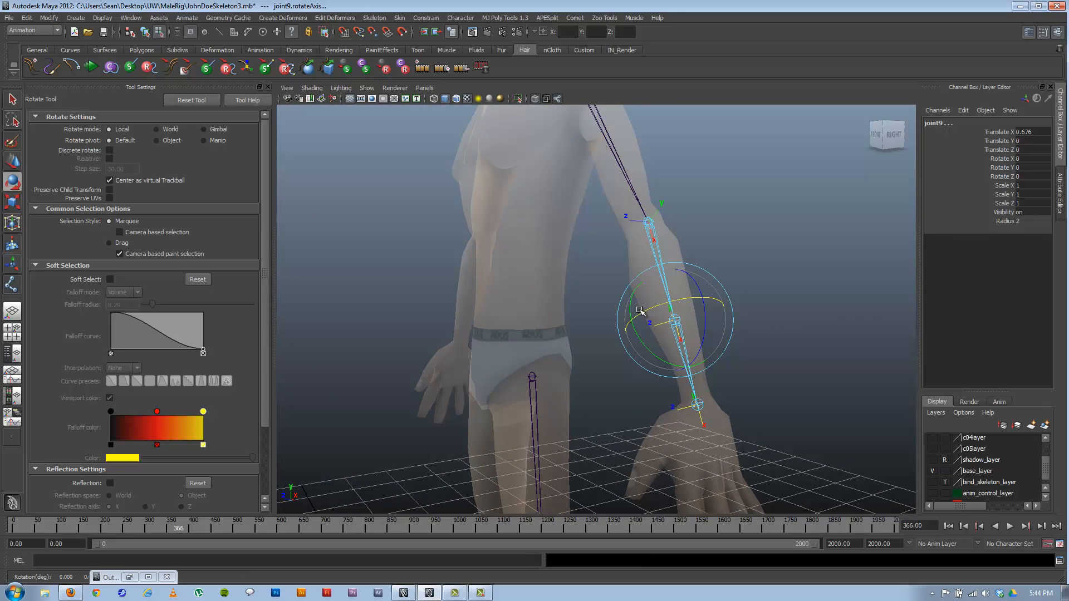
- Try rotating only the wrist joint's local rotation axis, and undo it
alt+drag(695, 303, 700, 403)
click(696, 402)
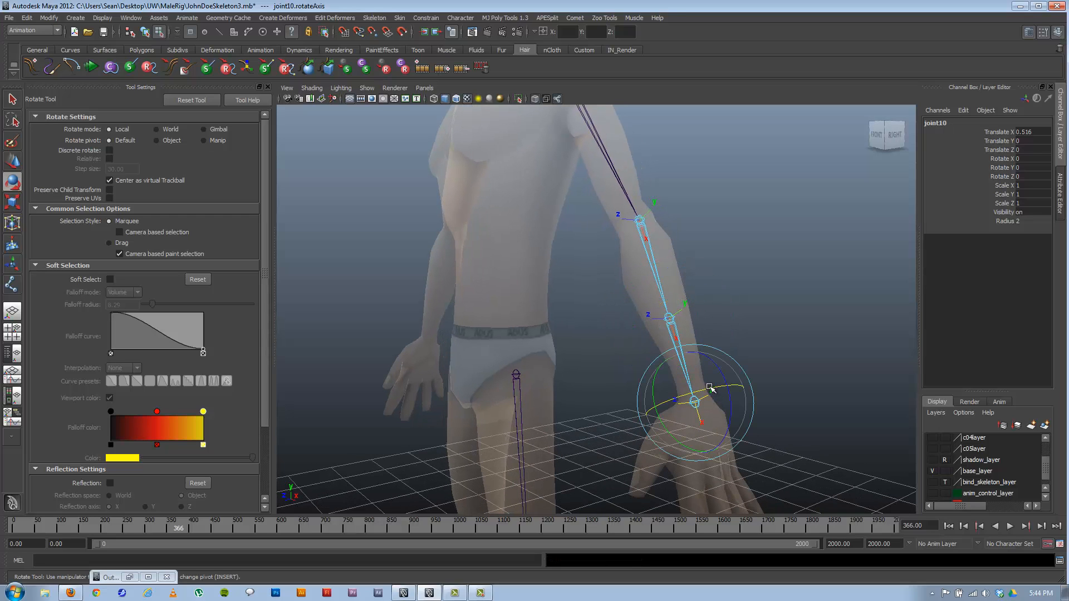
drag(675, 403, 678, 401)
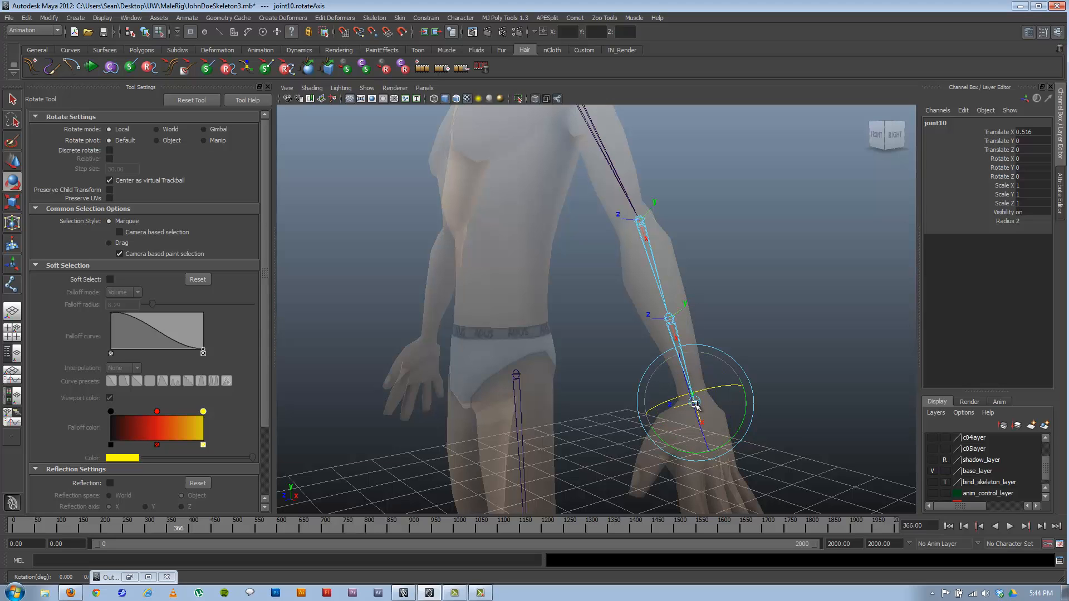
alt+drag(652, 362, 689, 350)
key(ctrl+z)
key(ctrl+z)
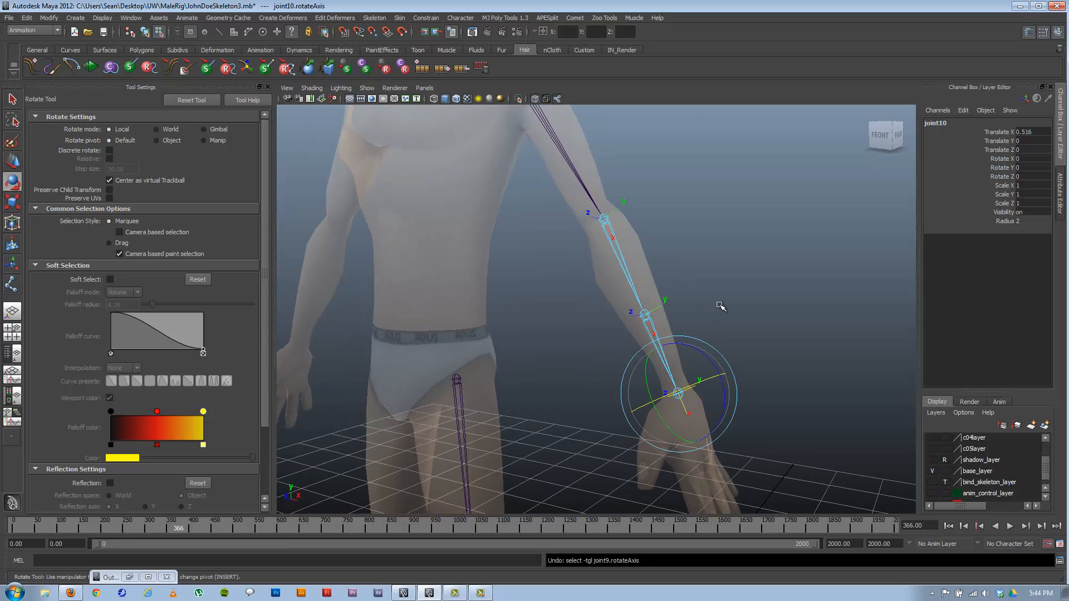
- Return to object selection, duplicate the shoulder joint with its chain and slide the copy down to the middle of the upper arm
alt+drag(648, 296, 668, 304)
alt+right_drag(634, 328, 532, 282)
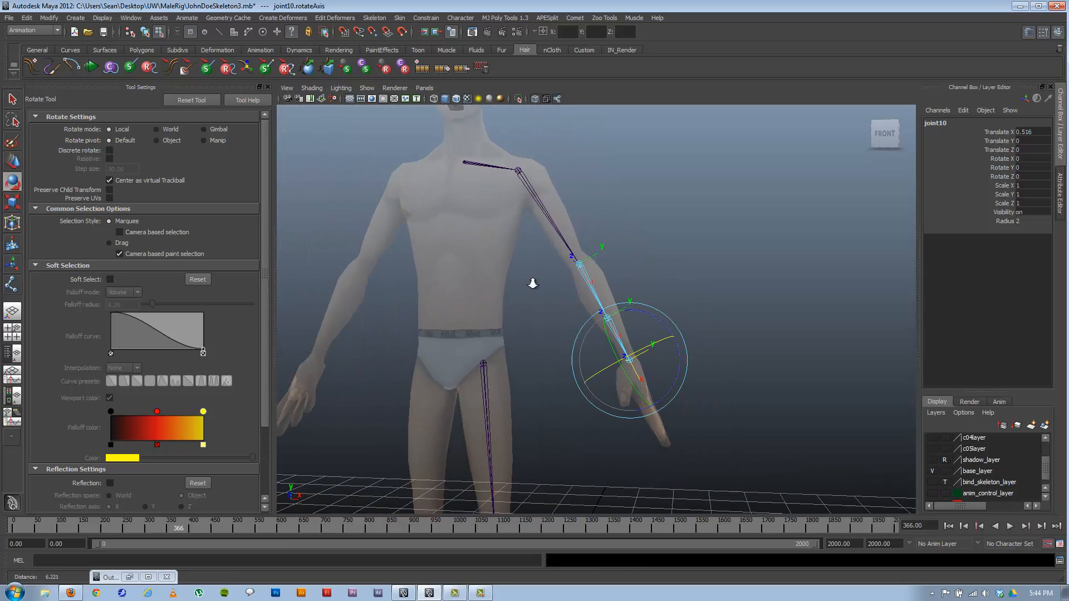
alt+middle_drag(581, 242, 619, 286)
alt+right_drag(573, 291, 629, 305)
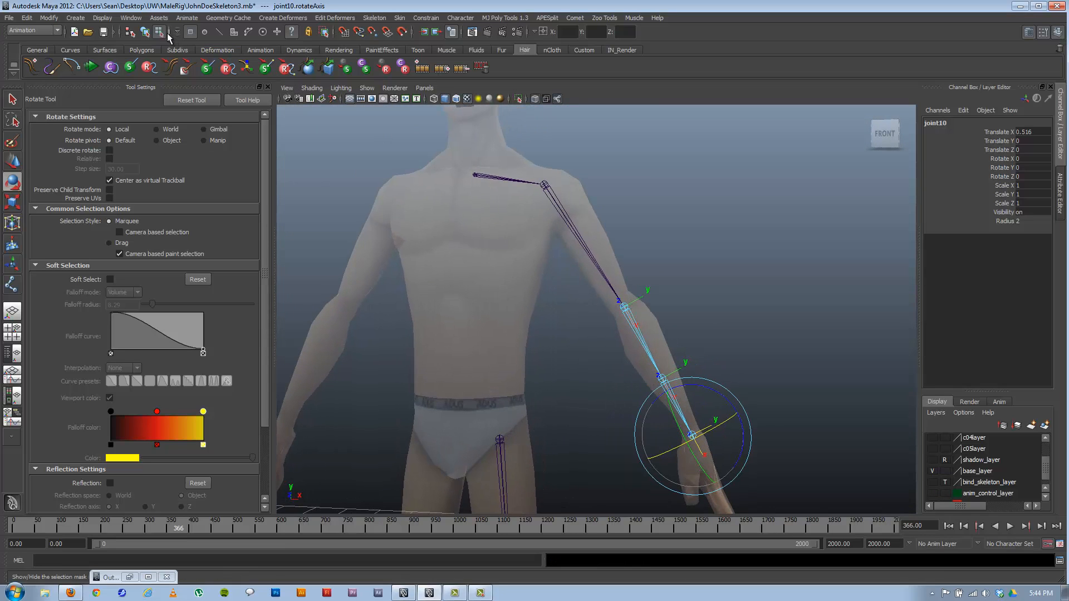
click(147, 35)
click(546, 184)
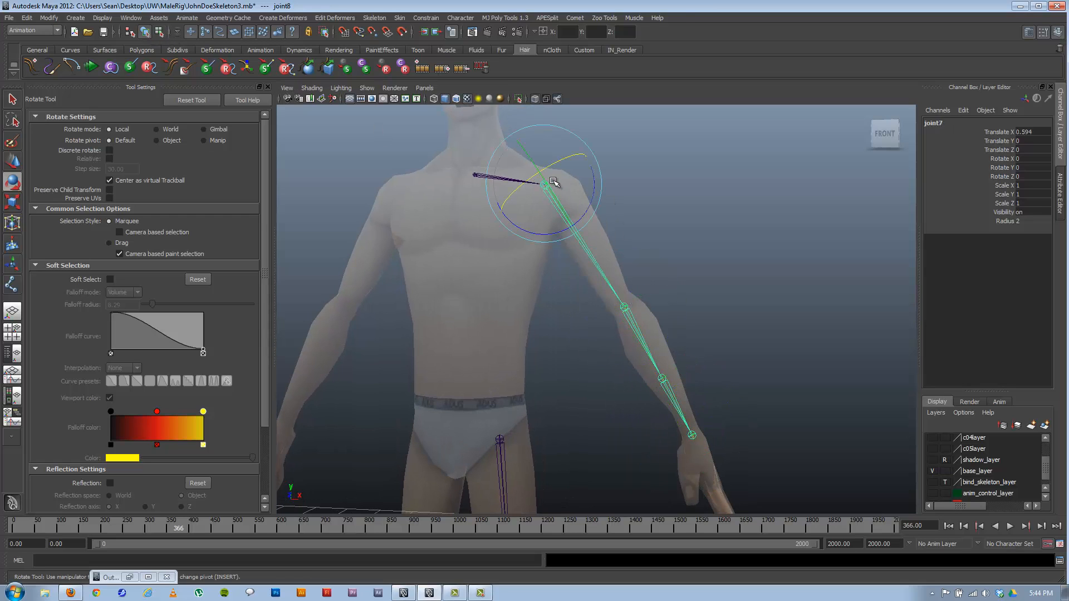
alt+middle_drag(556, 184, 606, 303)
alt+right_drag(608, 310, 651, 326)
key(ctrl+d)
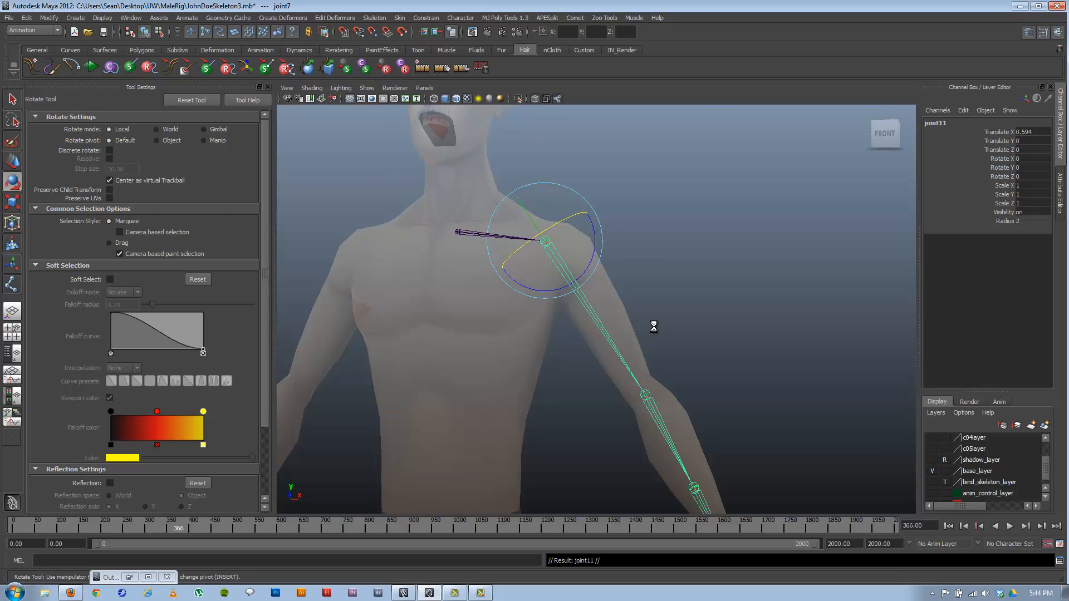
key(w)
drag(567, 273, 626, 348)
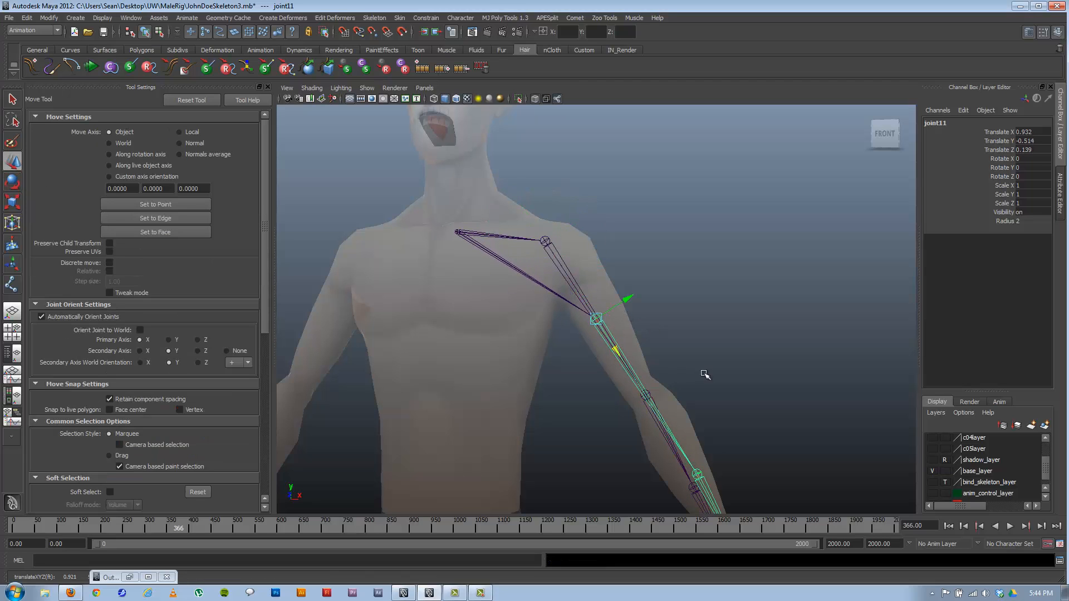
- Open the Outliner and expand the joint6 and joint11 branches to list the duplicated chain
alt+right_drag(755, 372, 671, 359)
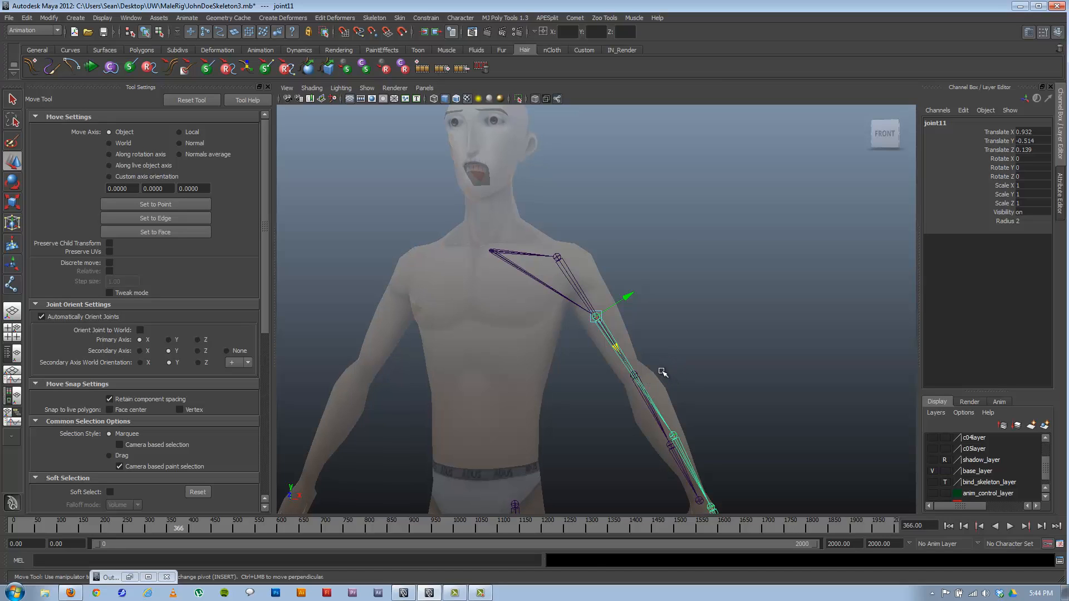
key(Down)
key(Up)
key(Down)
key(Up)
key(Down)
click(102, 18)
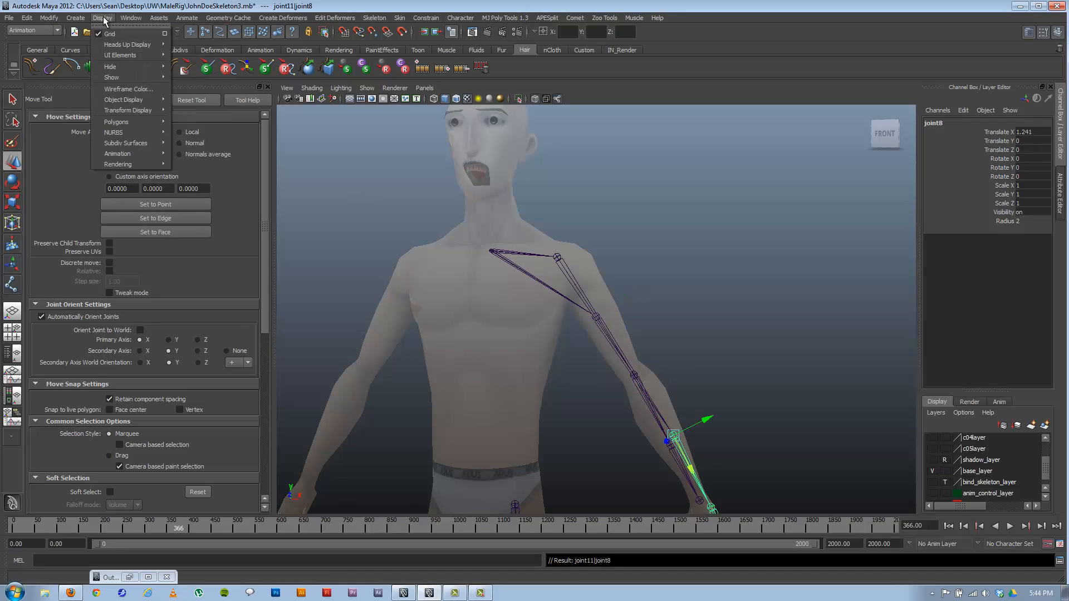
click(146, 99)
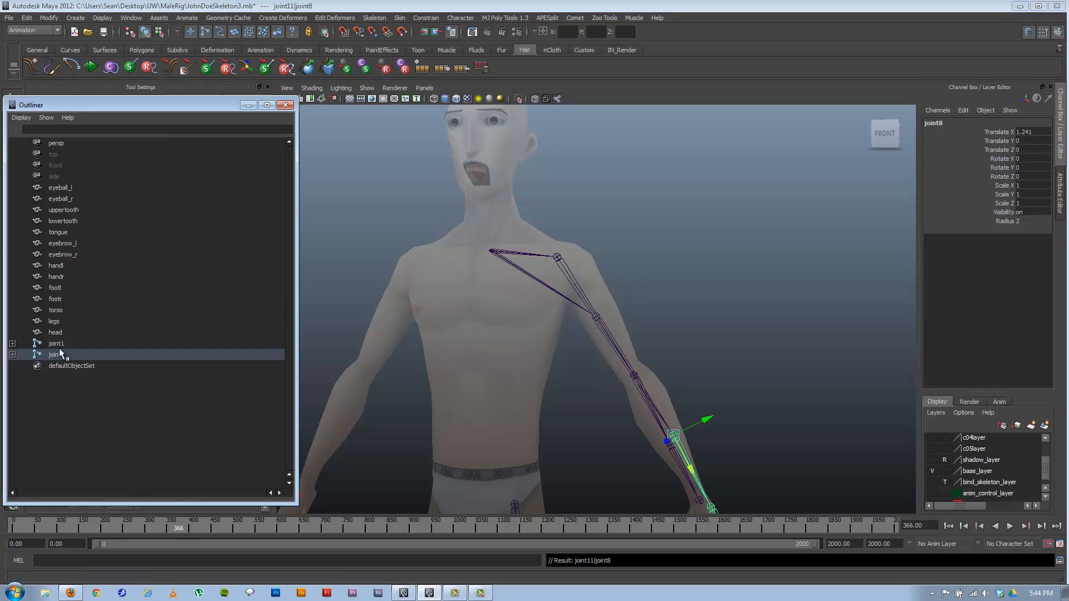
click(12, 355)
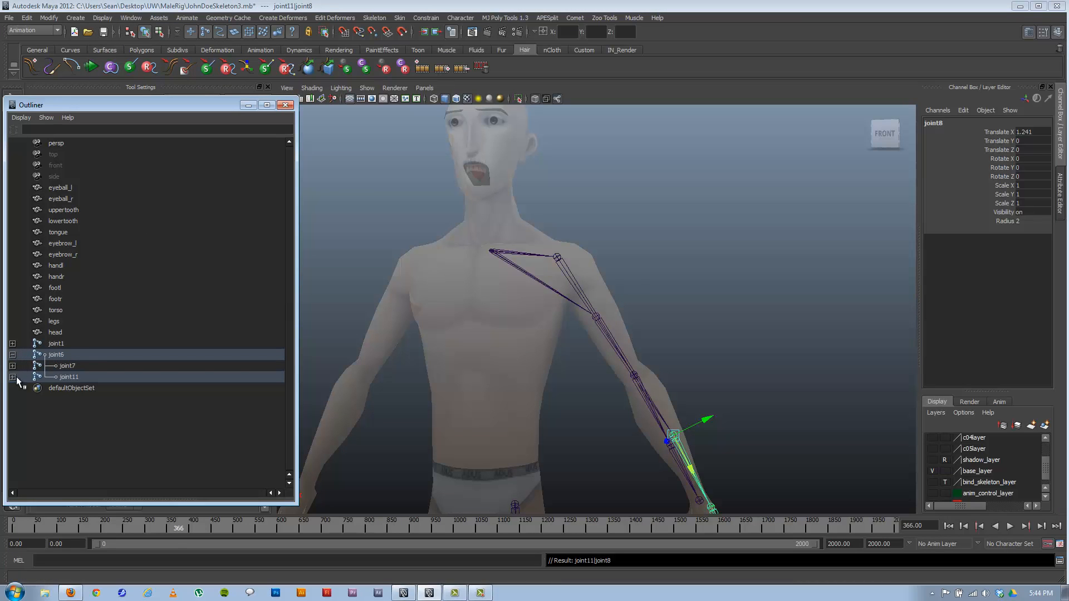
click(13, 377)
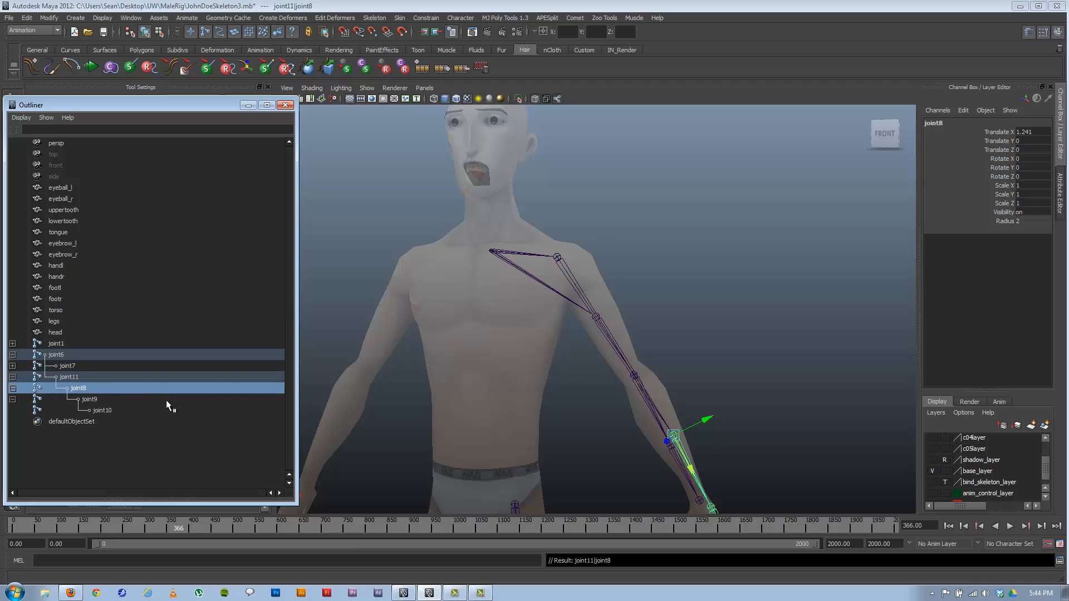
- Examine the duplicated arm hierarchy from joint11 down to joint10 and back up to joint6
click(70, 378)
click(73, 389)
key(Down)
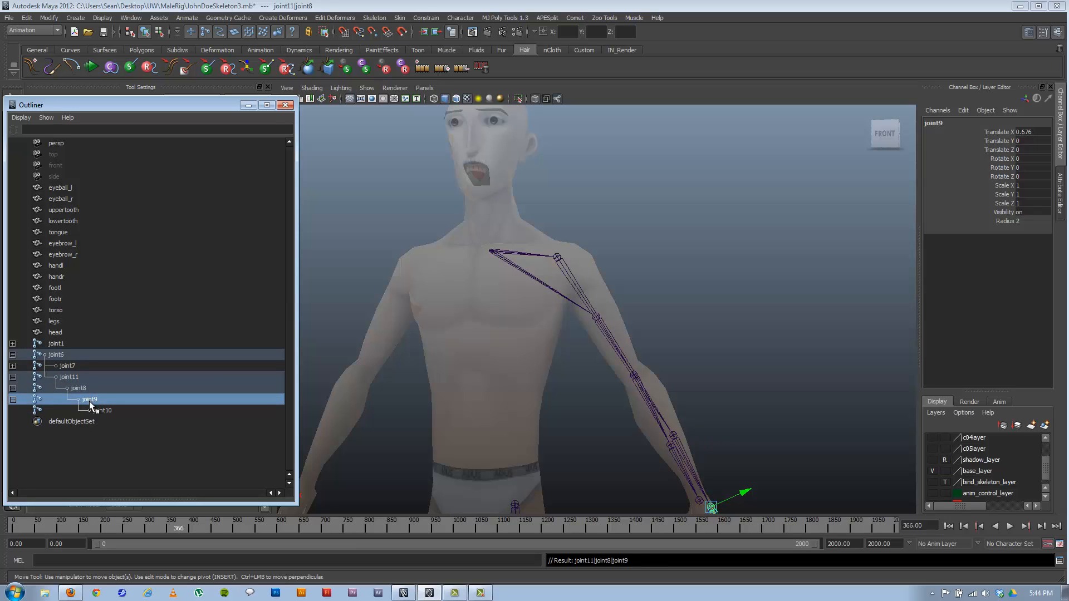
key(Down)
key(Up)
key(Up)
key(Up)
key(Up)
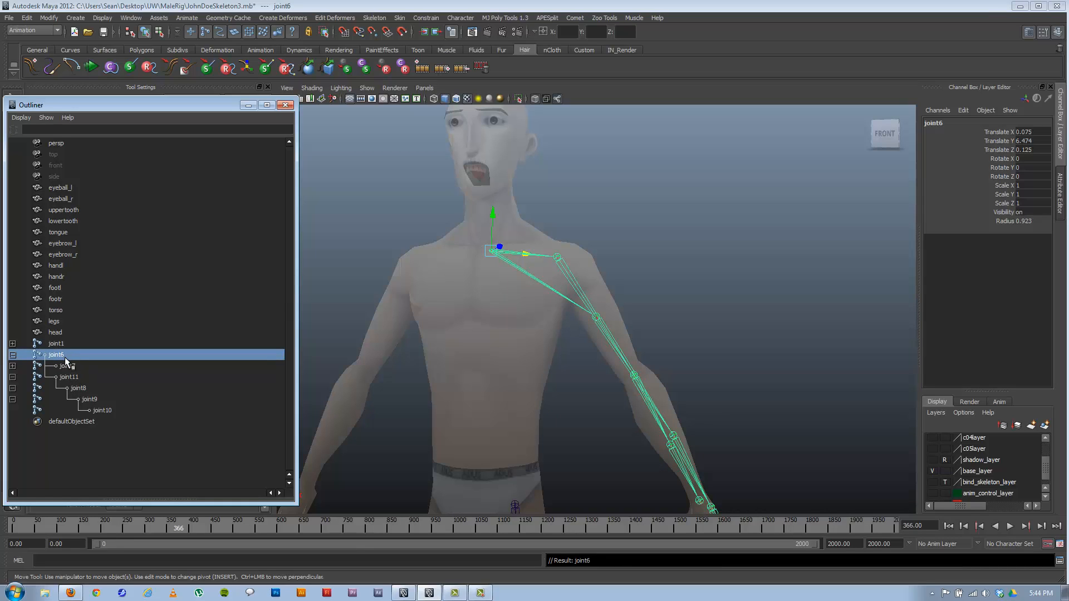
- Compare the joint7 and joint11 branches under joint6 and review which child joints joint11 carries
click(68, 365)
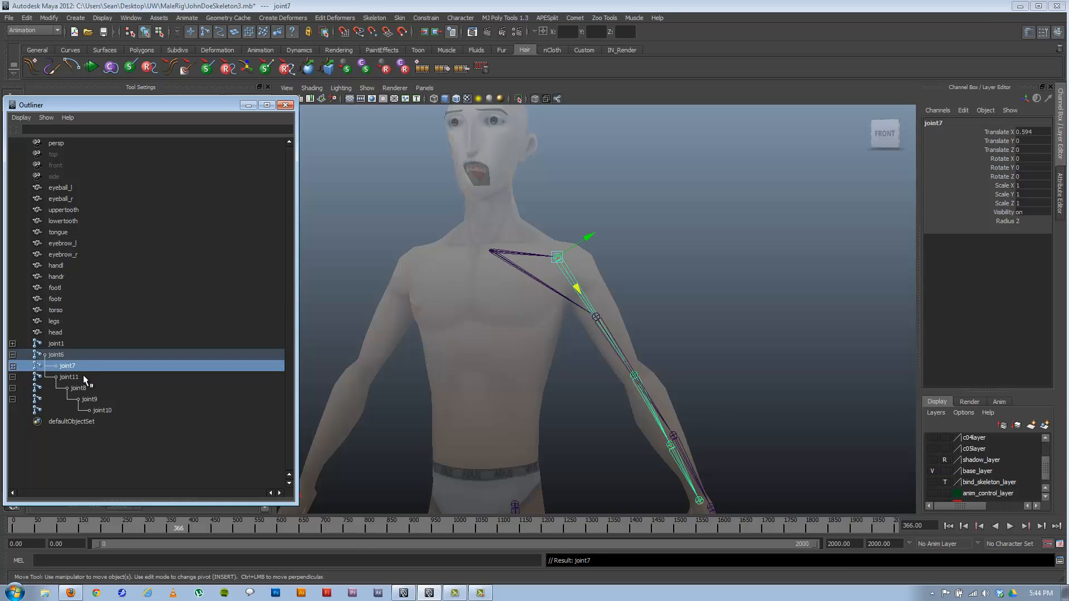
click(83, 377)
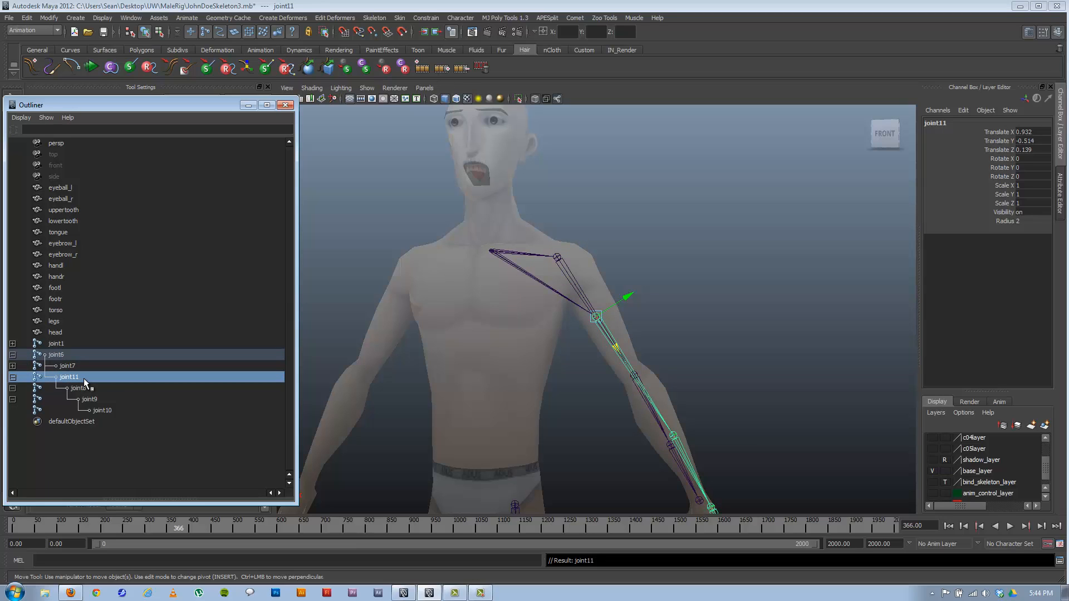
key(Up)
key(Down)
key(Up)
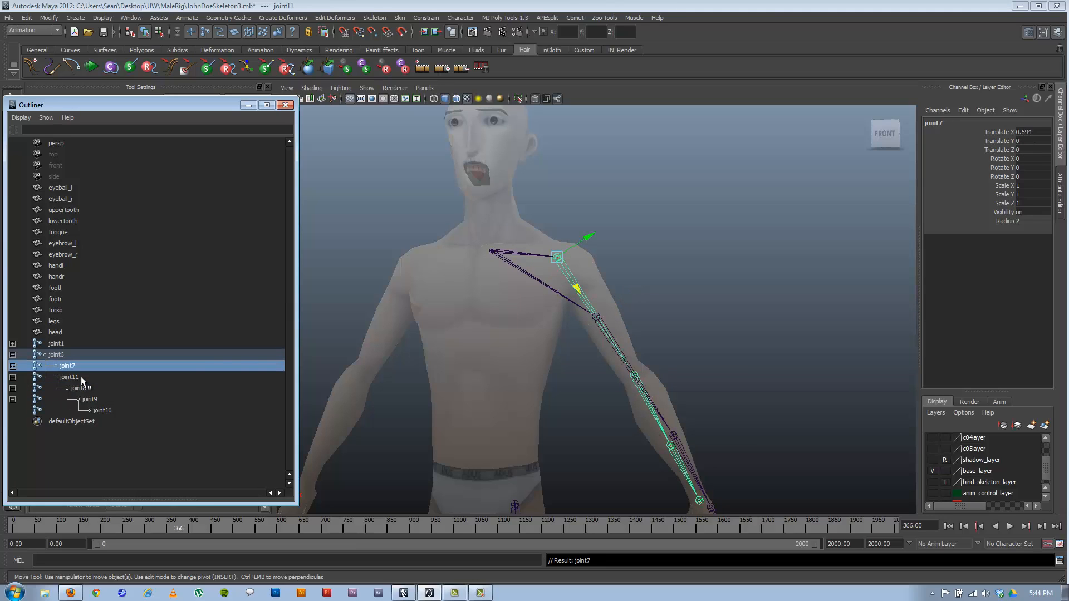
key(Down)
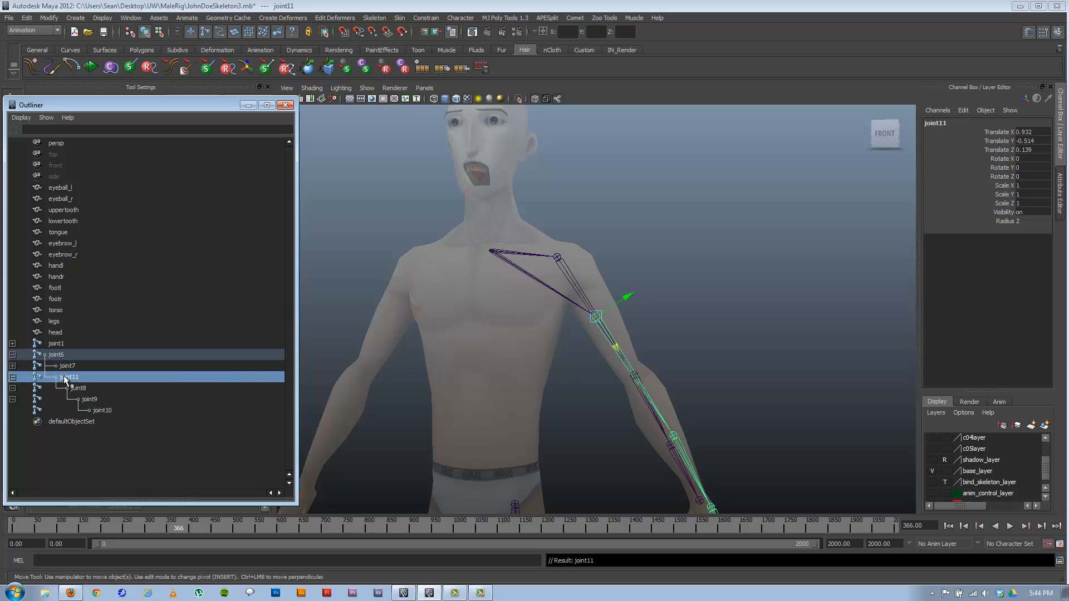
key(Down)
key(Down)
key(Down)
key(Up)
key(Up)
key(Up)
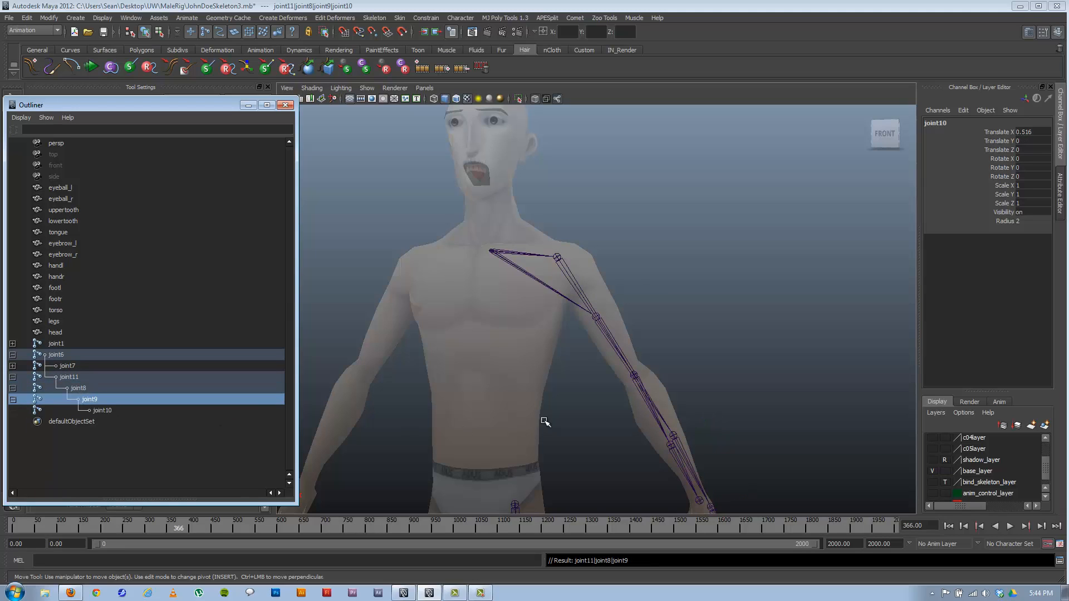
- Delete joint8 and its children from under the duplicated joint11
key(Down)
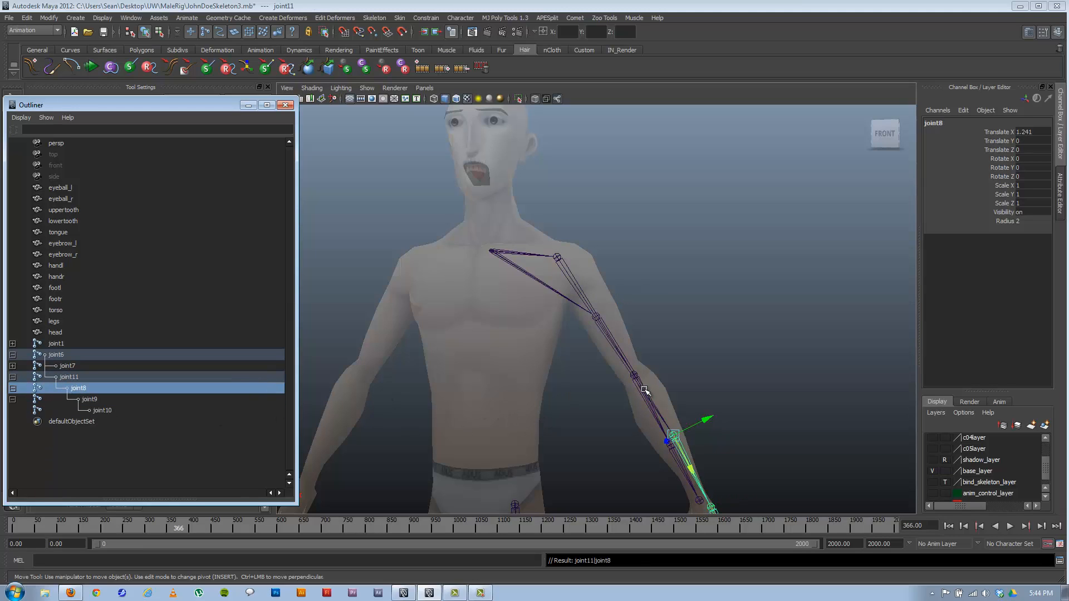
click(646, 398)
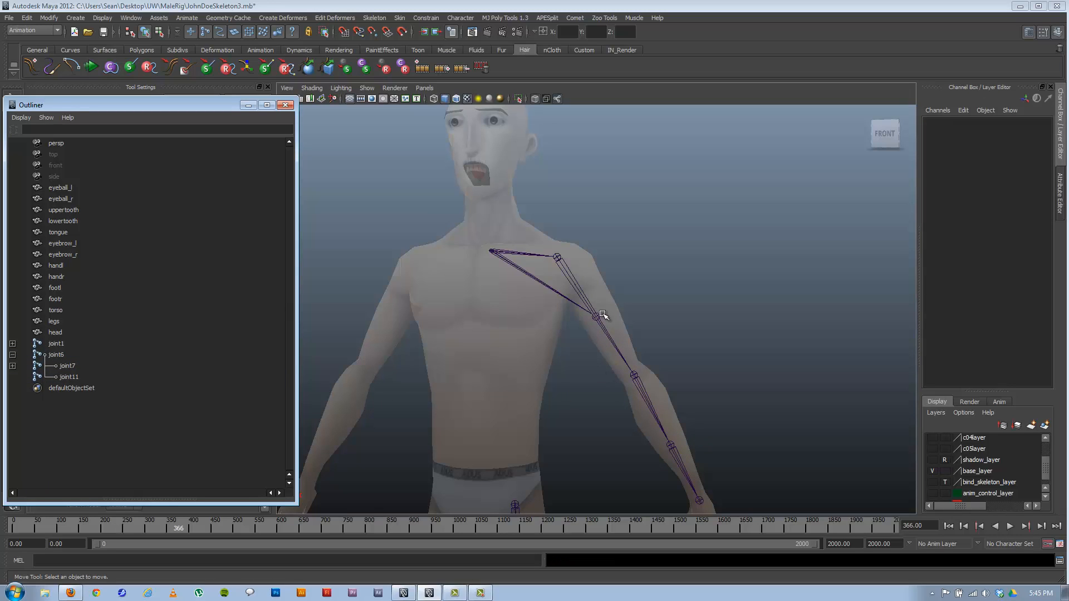
- Parent joint11 under the shoulder joint7 and joint8 under joint11, and minimize the Outliner
shift+click(556, 257)
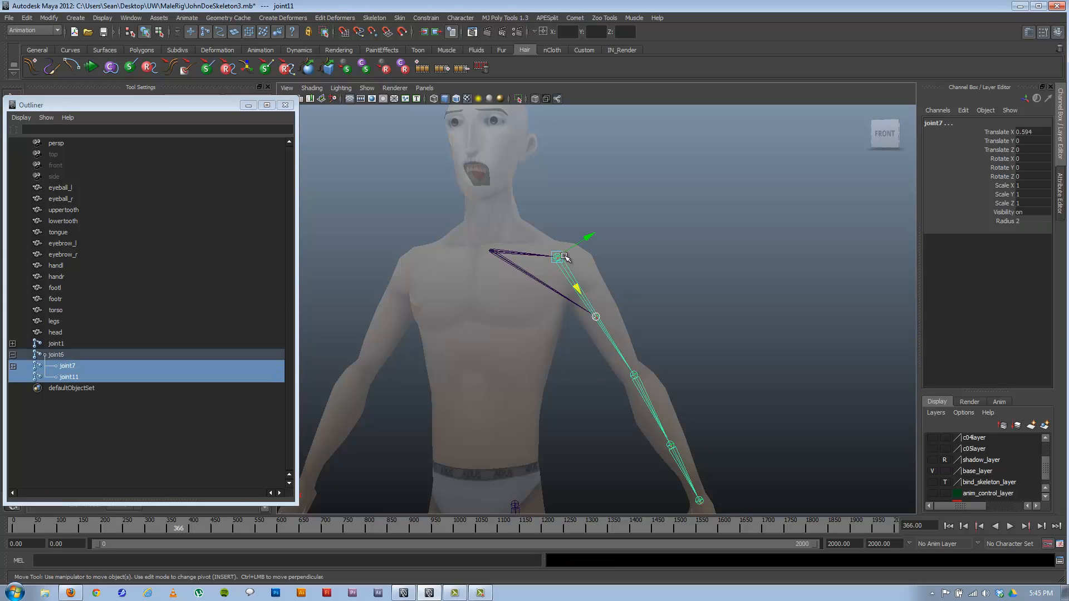
key(p)
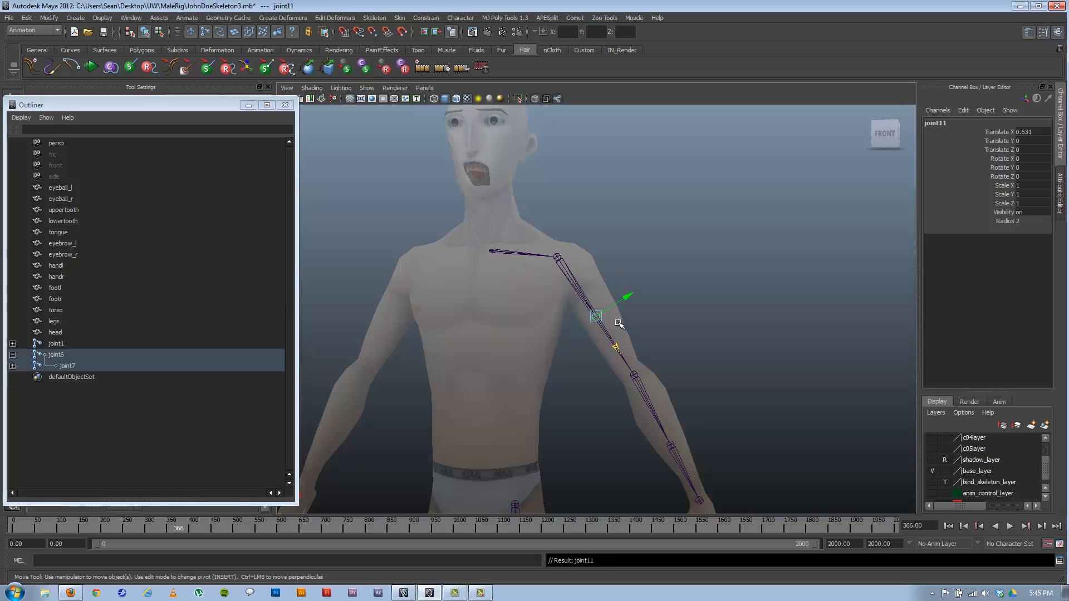
click(633, 375)
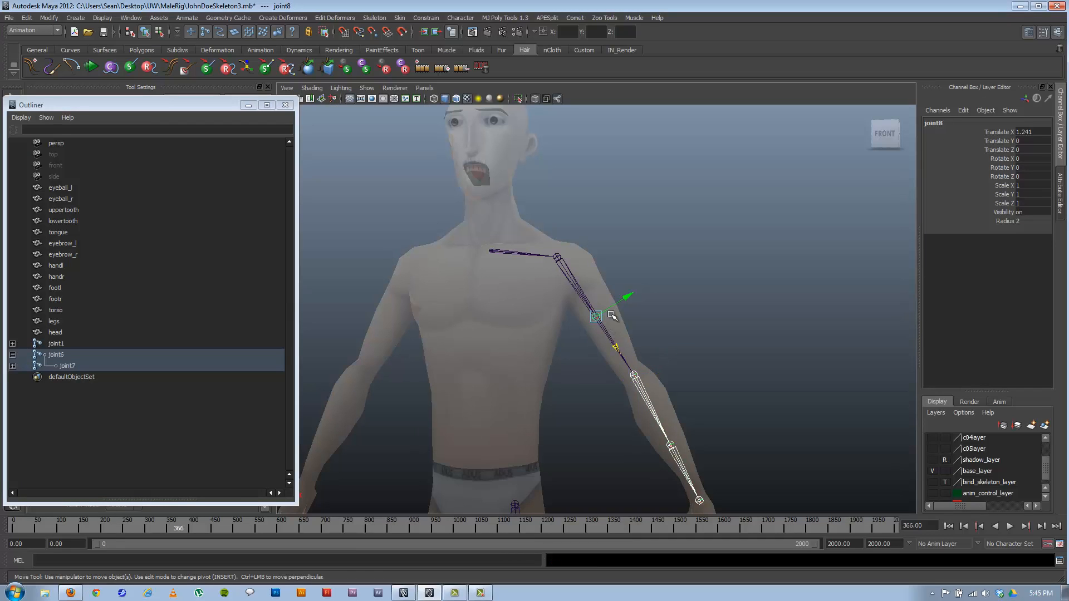
key(Down)
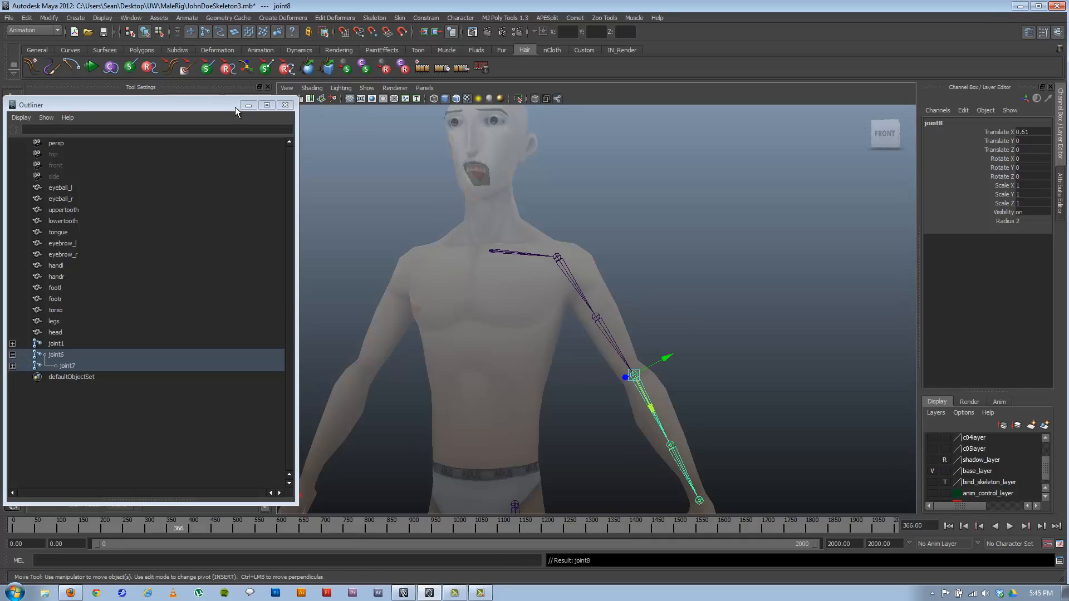
click(248, 105)
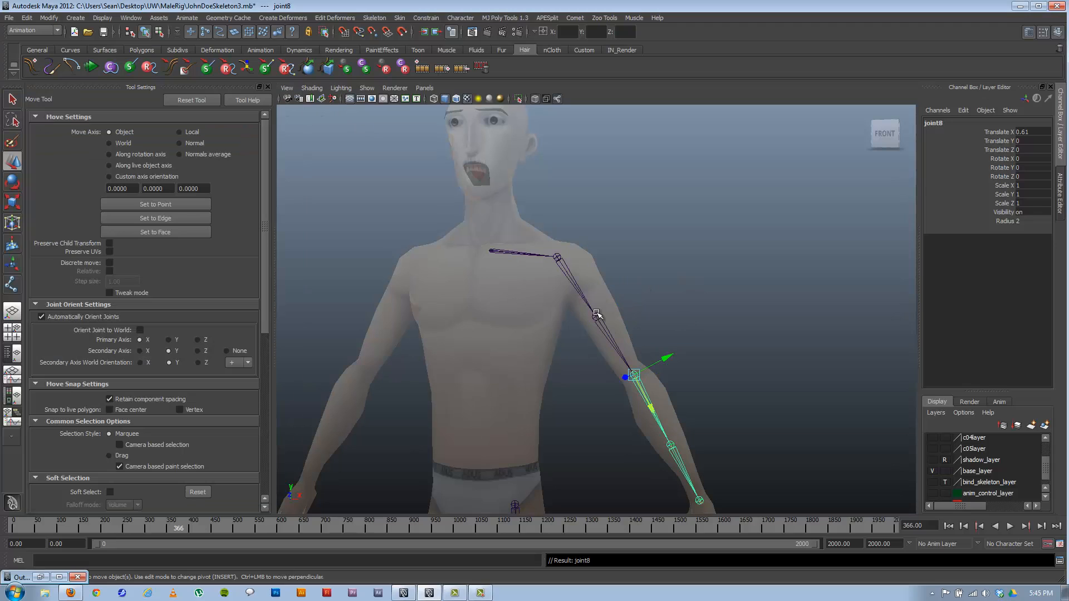
- Show the local rotation axes of the arm chain from joint7 down, check their alignment, and return to object selection
click(557, 257)
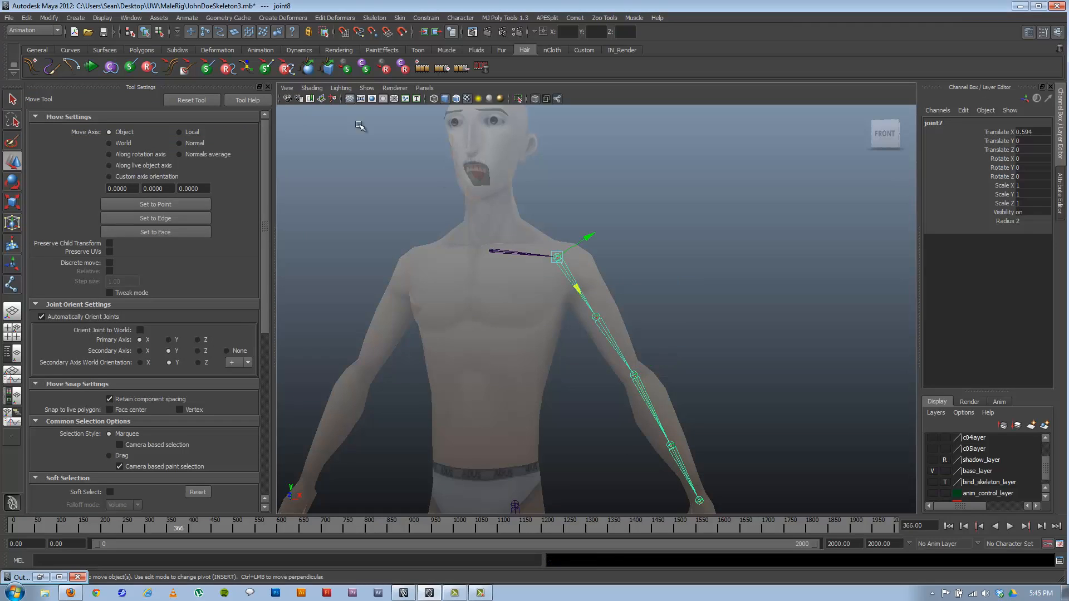
click(159, 32)
alt+drag(597, 306, 472, 308)
alt+drag(698, 296, 670, 316)
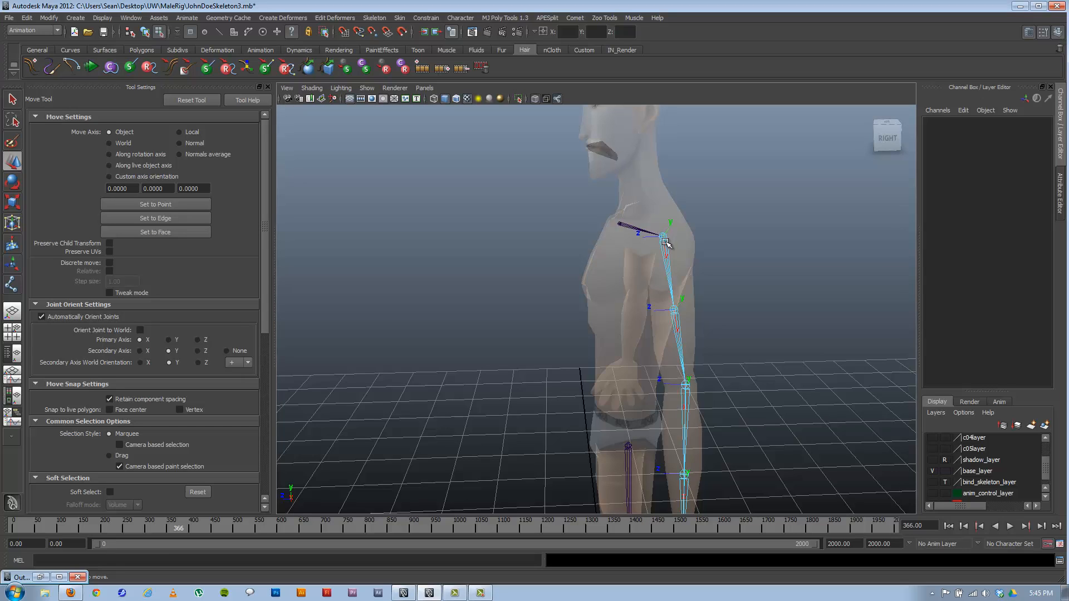
alt+drag(654, 267, 683, 364)
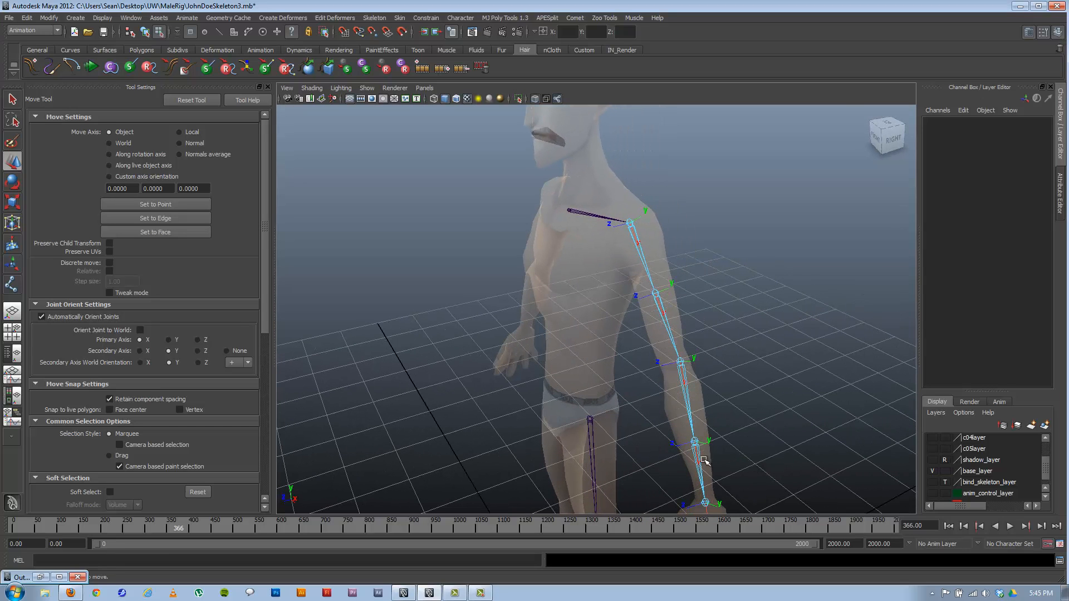
alt+drag(701, 453, 617, 333)
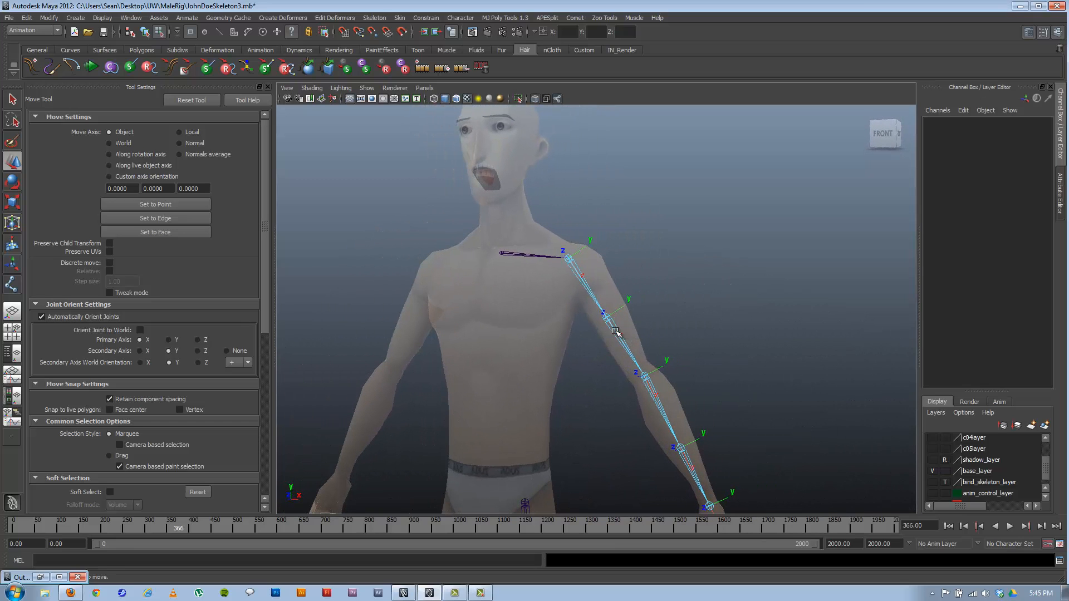
alt+drag(573, 297, 585, 301)
alt+right_drag(584, 300, 498, 282)
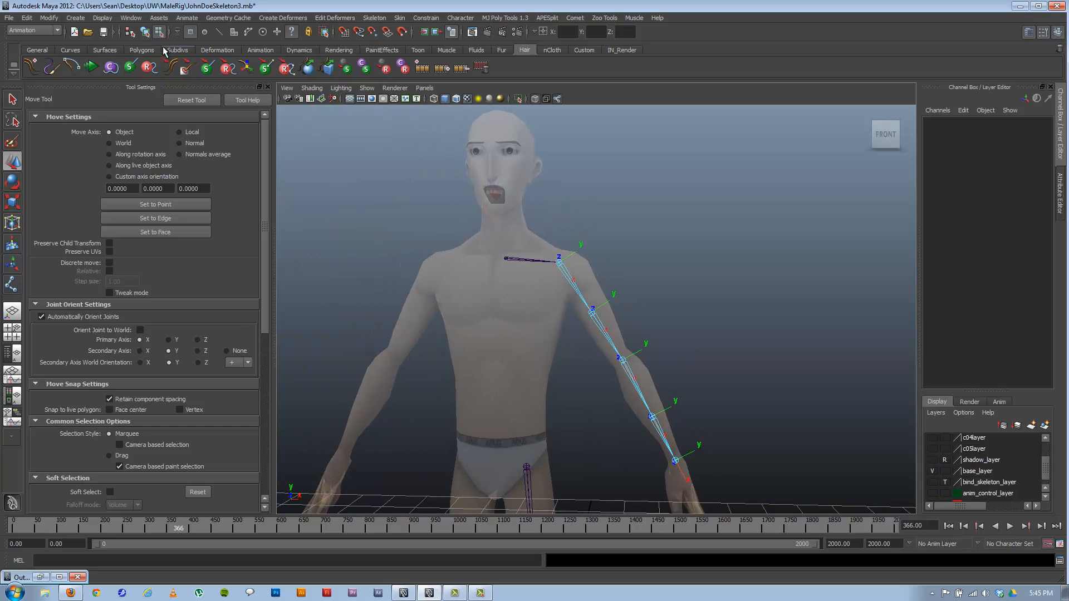
click(145, 32)
- Inspect the wrist joint and the placement of the arm chain inside the mesh from several angles
alt+drag(692, 389, 674, 407)
alt+middle_drag(664, 381, 604, 278)
click(637, 356)
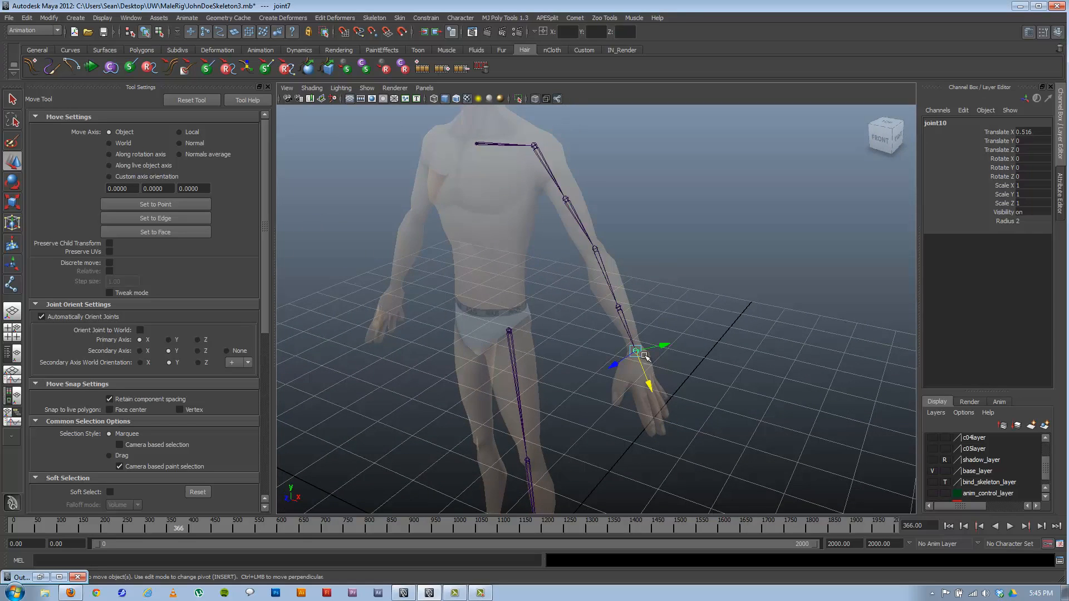
alt+drag(750, 376, 687, 340)
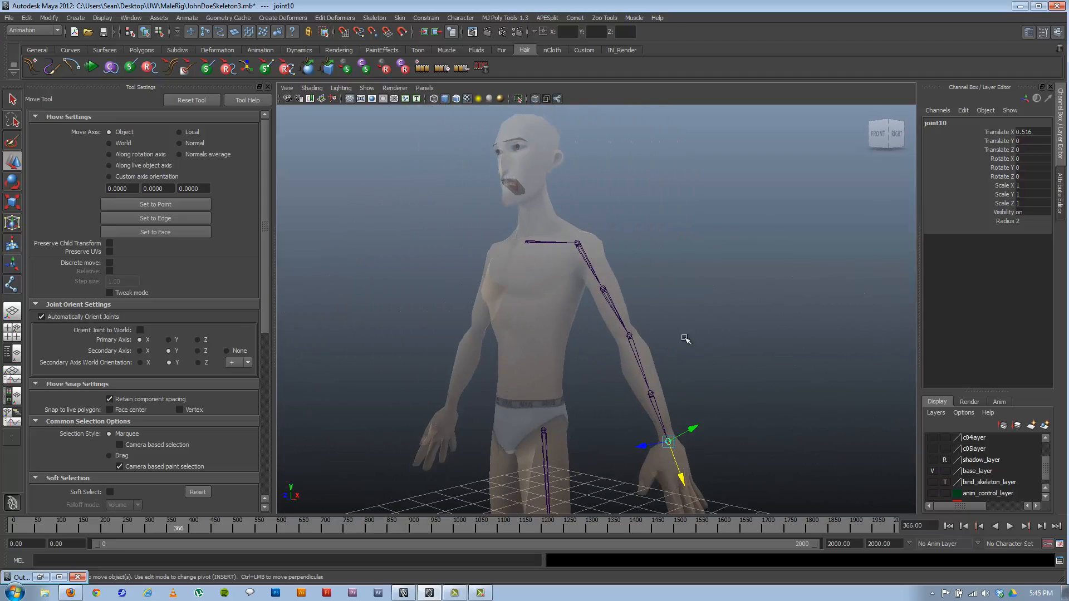
click(662, 473)
alt+drag(648, 428, 799, 343)
alt+drag(709, 365, 689, 370)
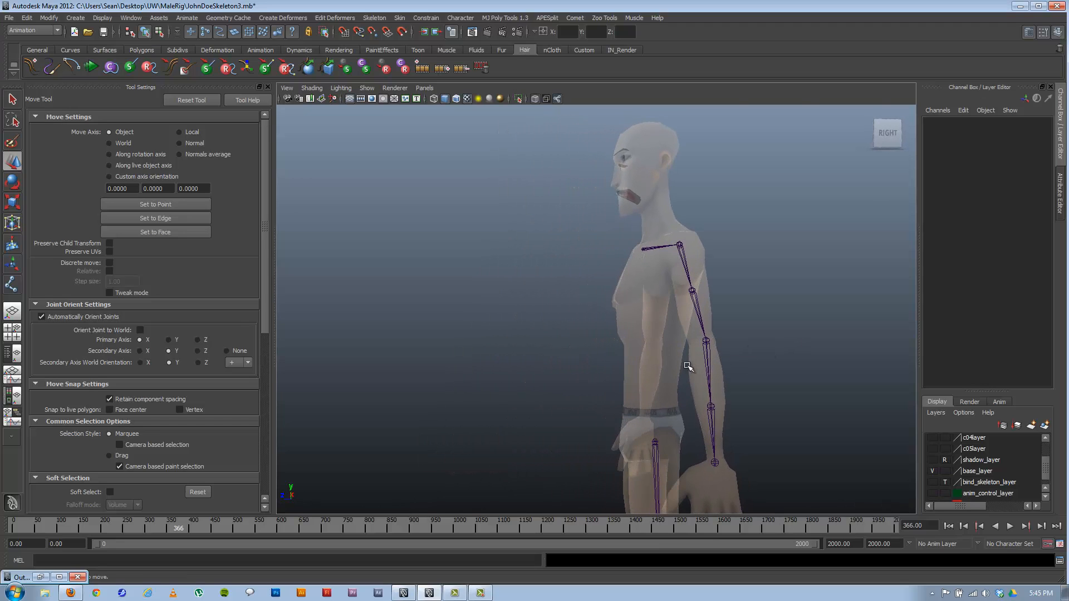
- Switch to a full-size orthographic side view framed on the character's upper body
key(space)
key(space)
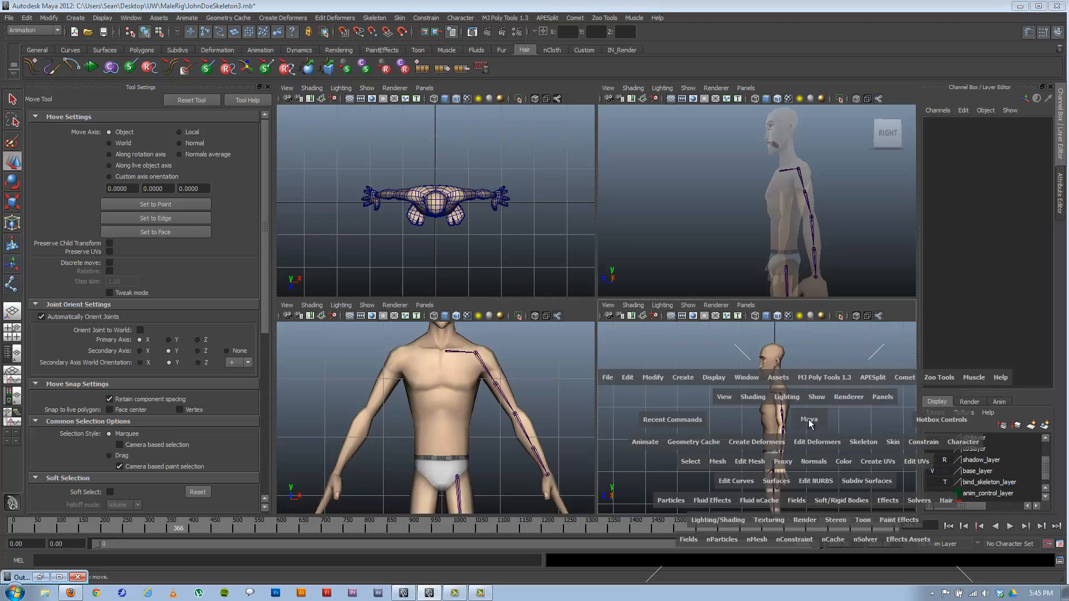
alt+right_drag(501, 318, 615, 344)
alt+middle_drag(615, 344, 495, 304)
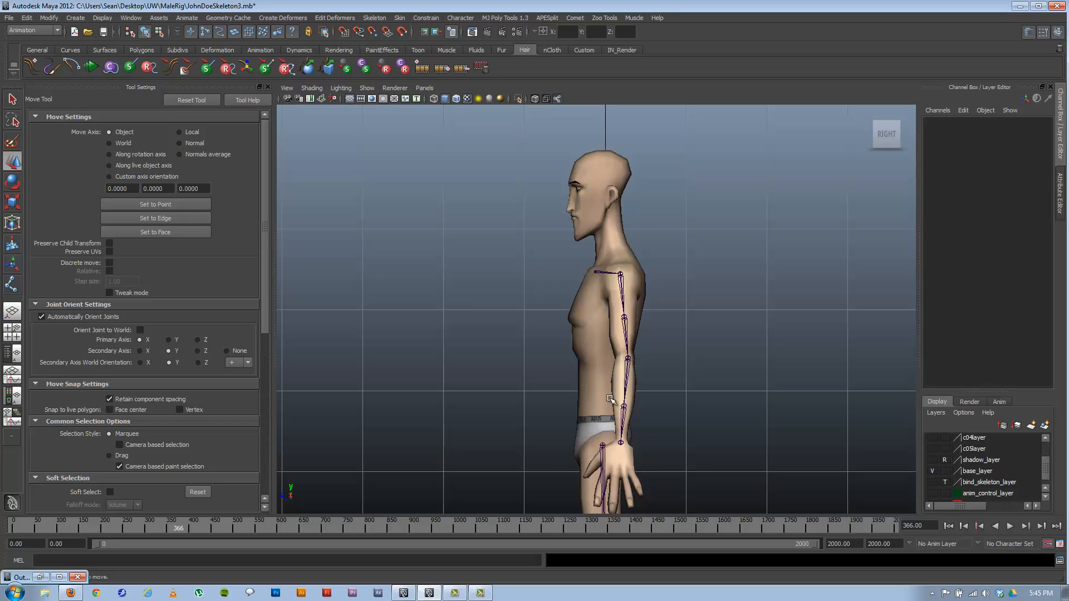
- Try rotating the shoulder, upper-arm and elbow joints together in the side view, undo the rotation, and clear the selection
click(624, 294)
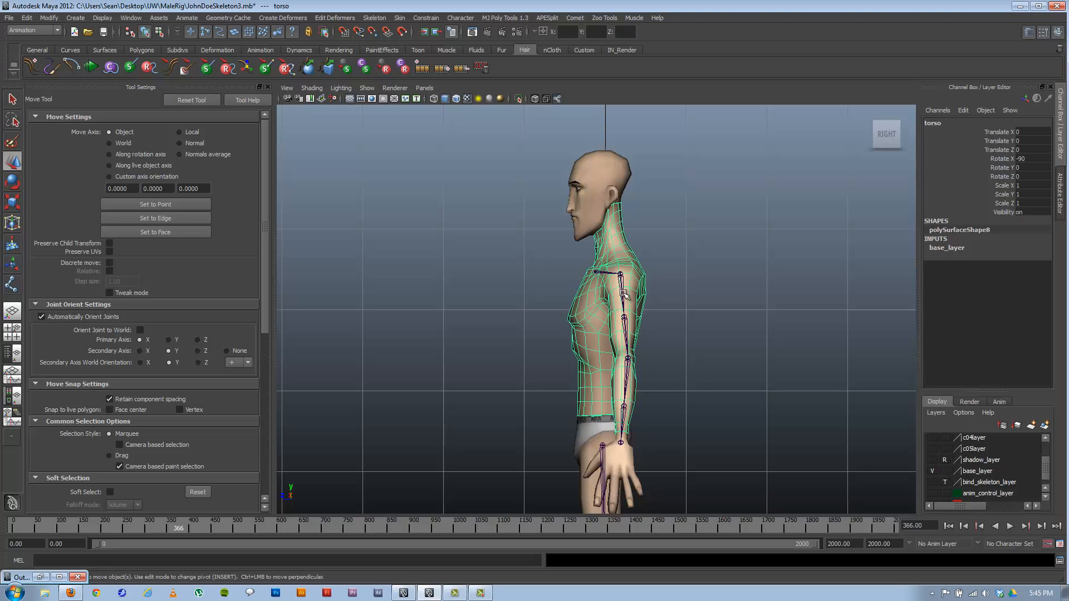
click(624, 295)
click(628, 337)
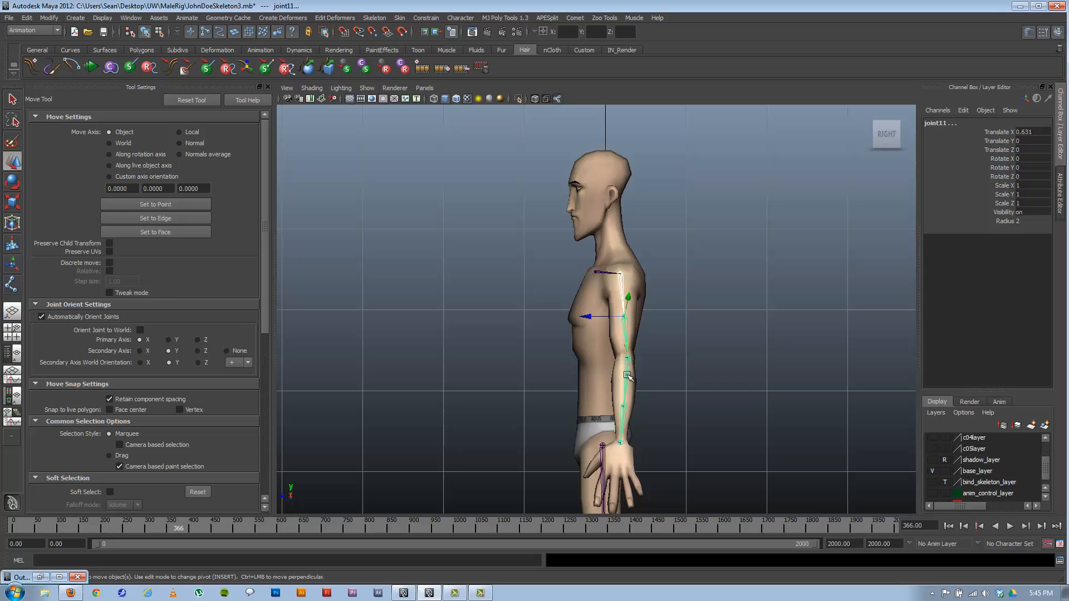
click(627, 376)
key(e)
drag(594, 387, 573, 352)
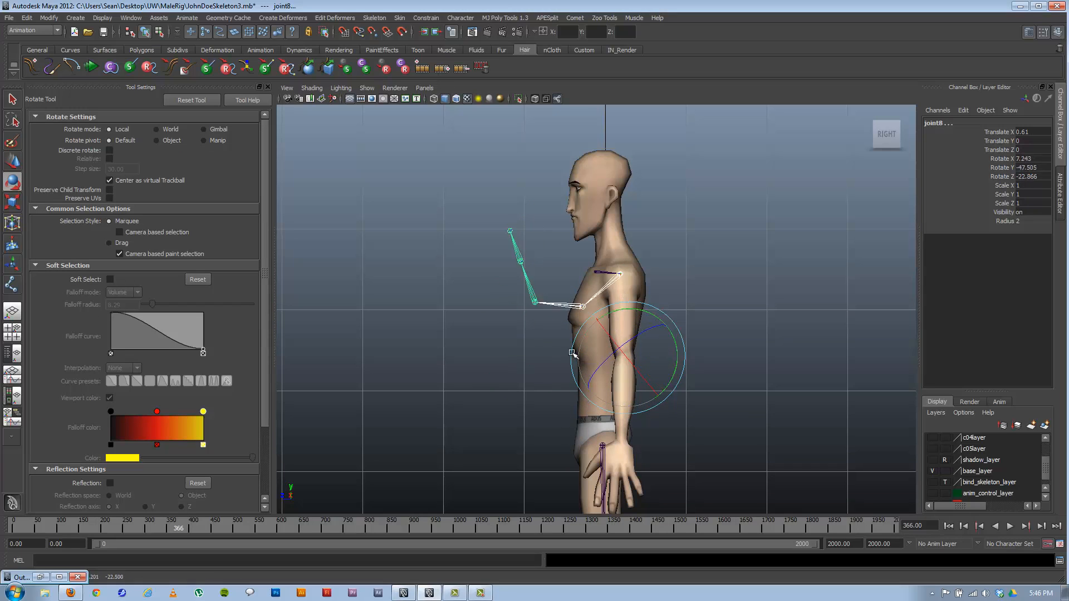
key(ctrl+z)
key(ctrl+z)
key(ctrl+z)
key(ctrl+z)
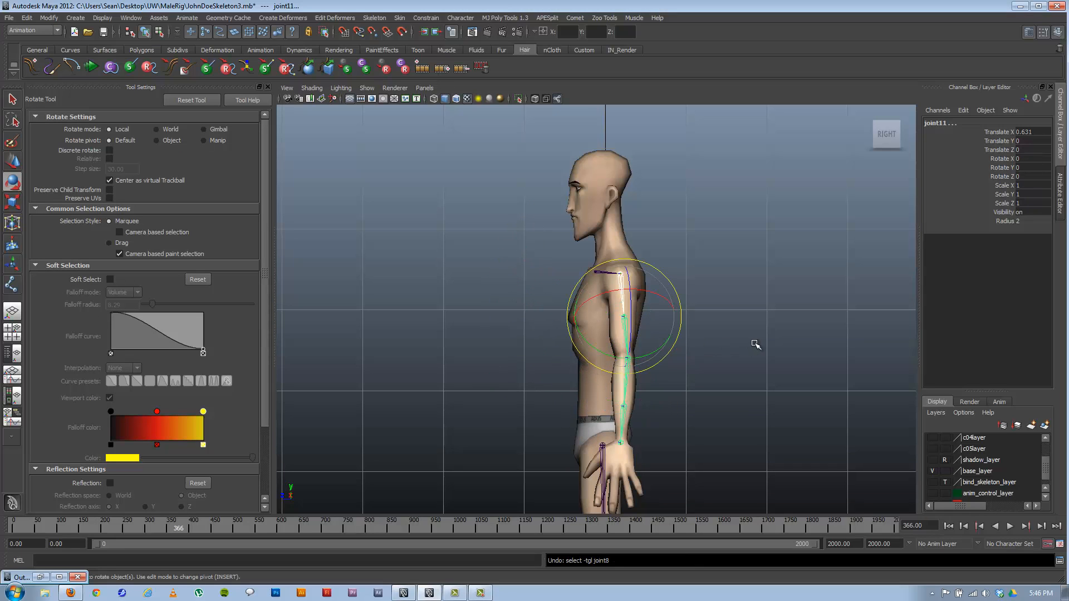
click(718, 340)
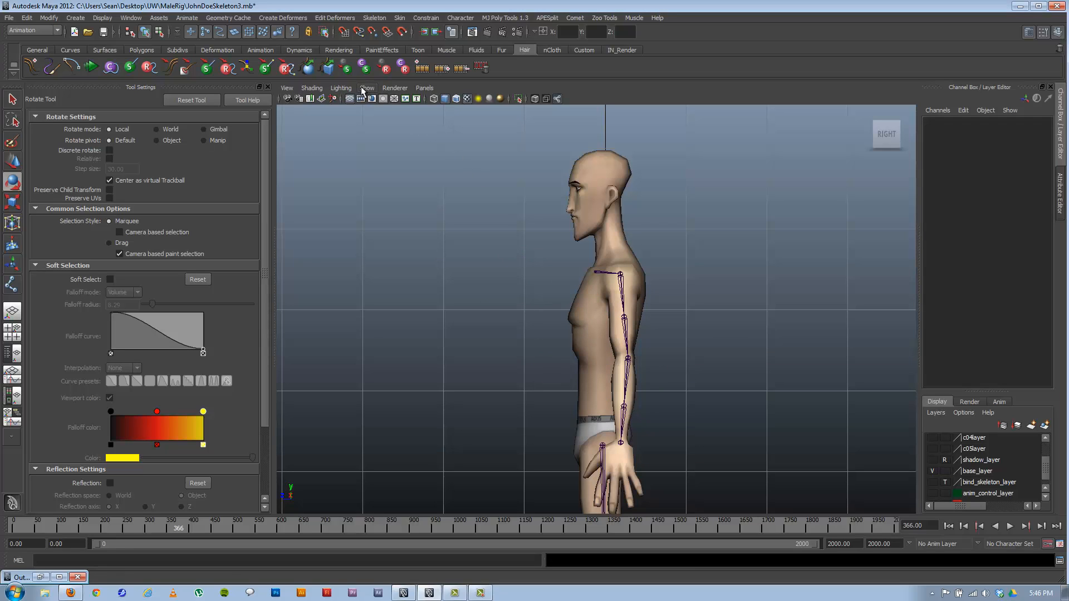
- Enable X-Ray shading in the side view and place a single root joint at the pelvis, just above the leg's hip joint
click(12, 285)
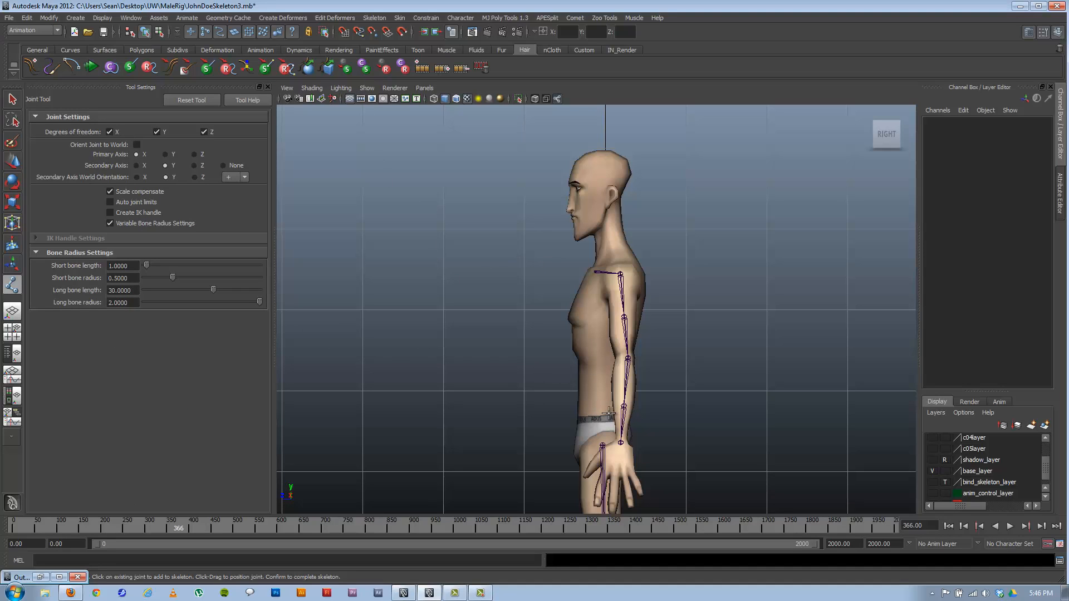
click(312, 88)
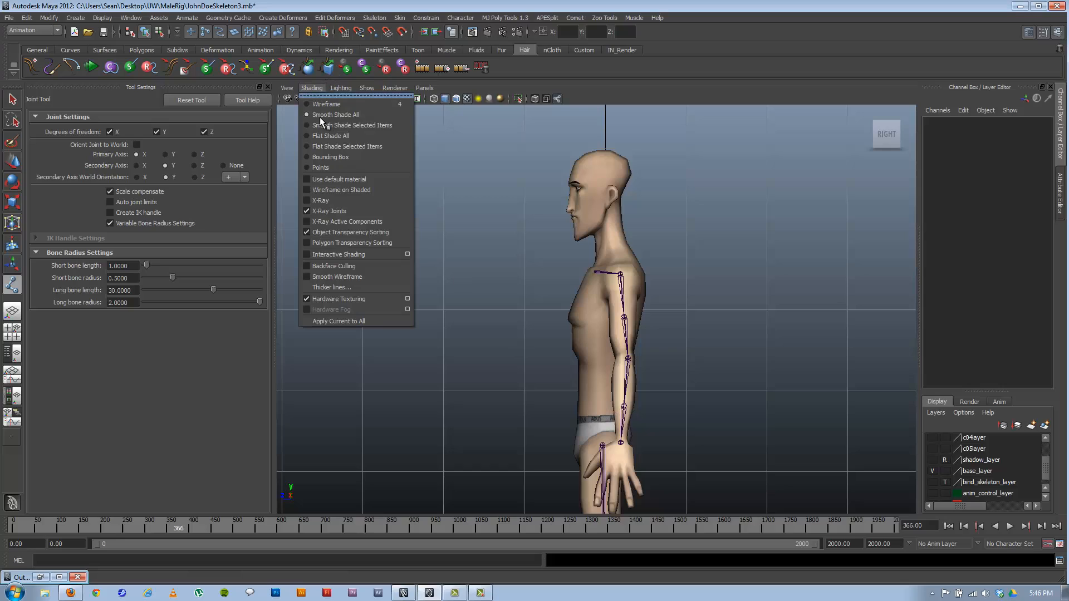
click(333, 200)
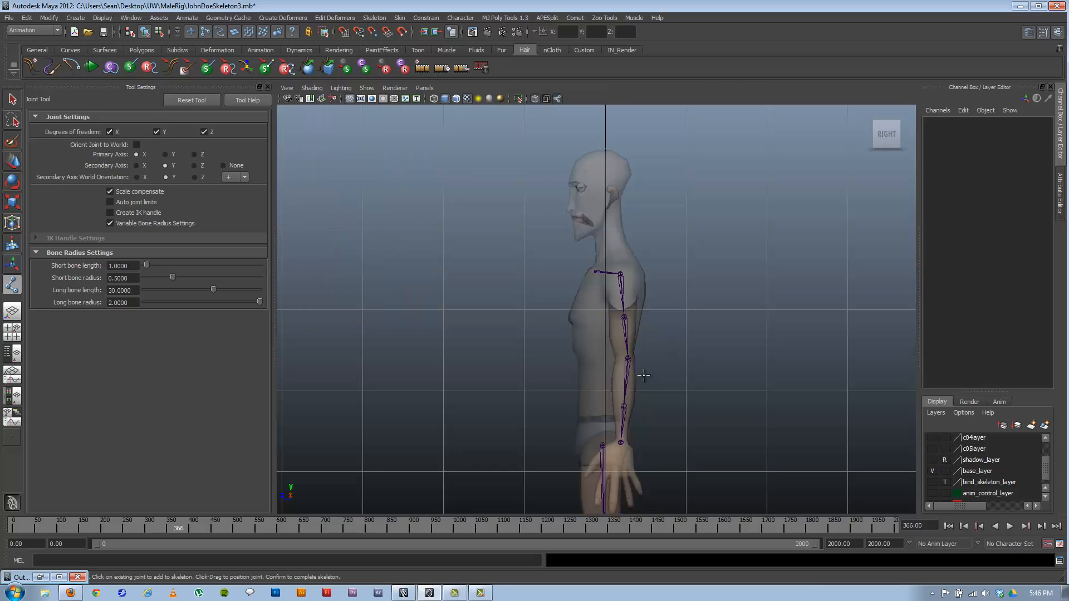
click(602, 432)
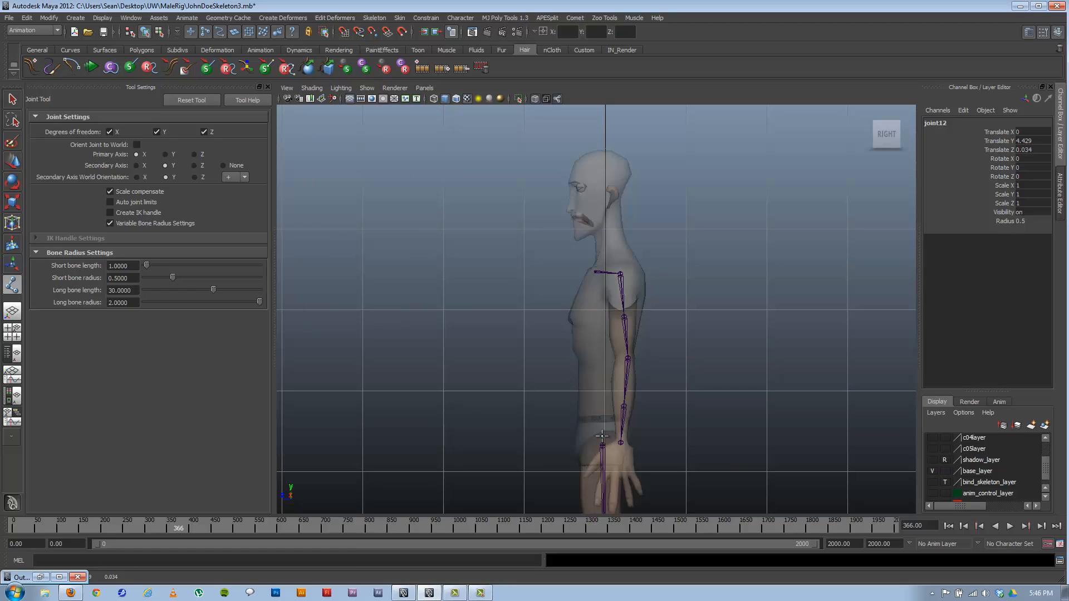
key(Return)
click(18, 163)
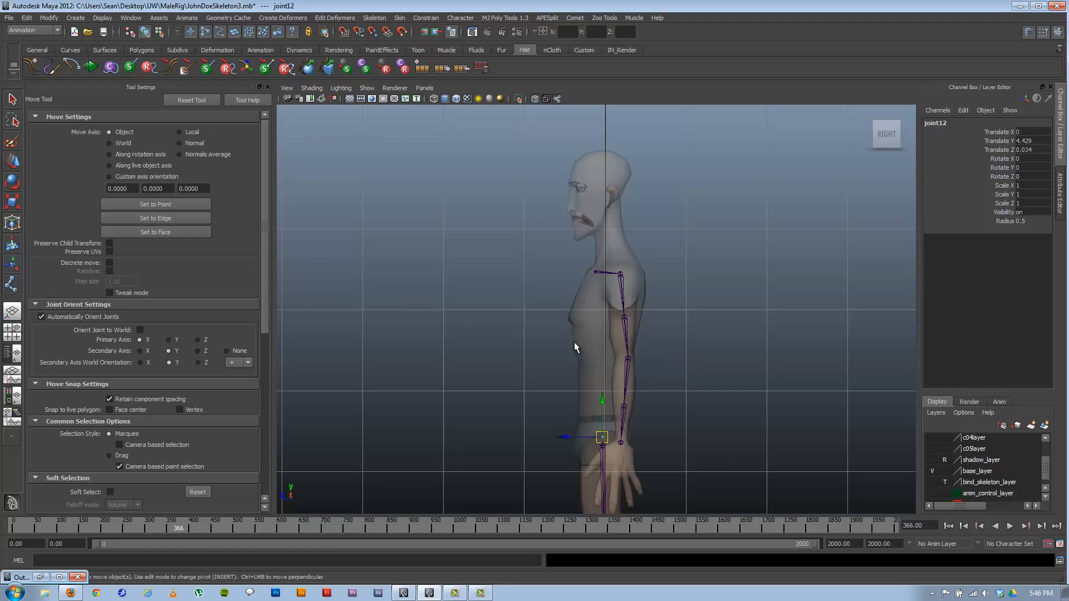
- Set the radius of the new pelvis joint to 2
alt+middle_drag(584, 330, 583, 313)
alt+right_drag(601, 328, 646, 360)
click(602, 410)
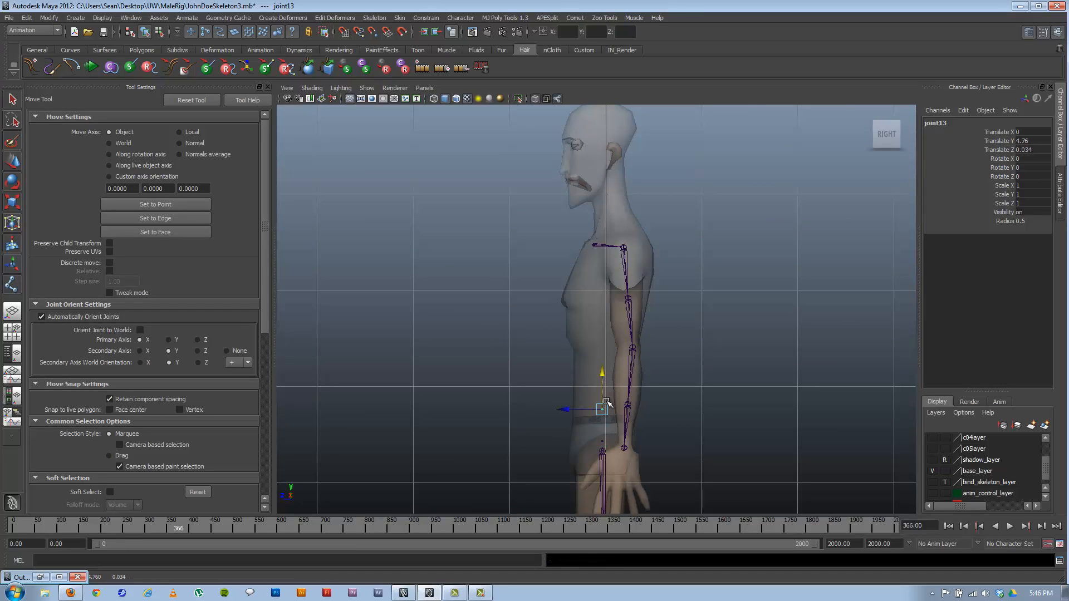
click(604, 434)
click(602, 441)
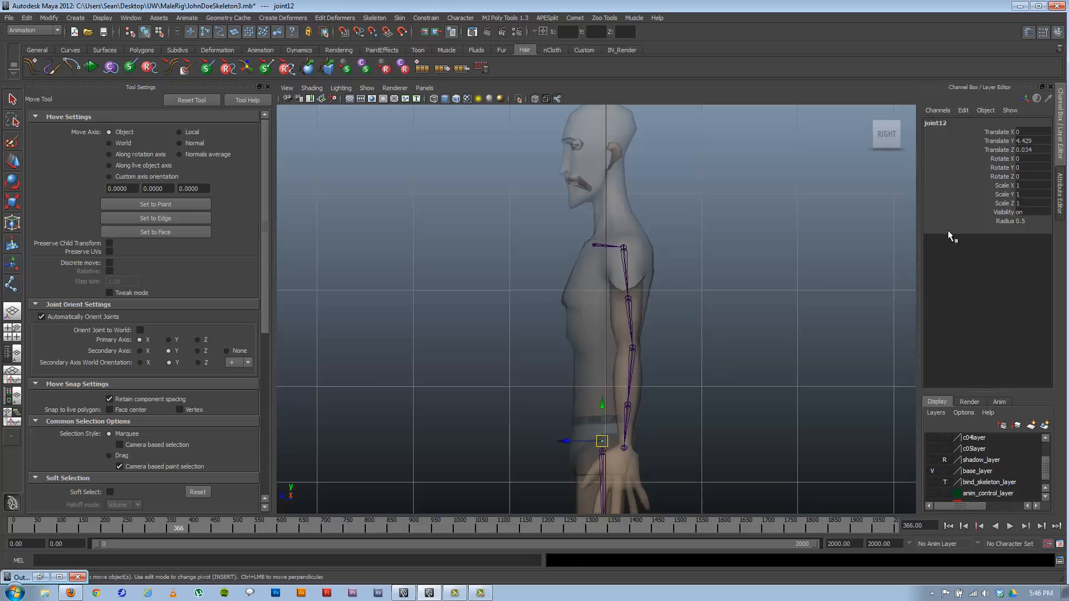
double_click(1032, 220)
text(2)
key(Return)
- Duplicate the pelvis joint into three copies spaced straight up the waist, the highest at about Translate Y 5.35
key(ctrl+d)
drag(604, 405, 606, 322)
key(ctrl+d)
key(ctrl+d)
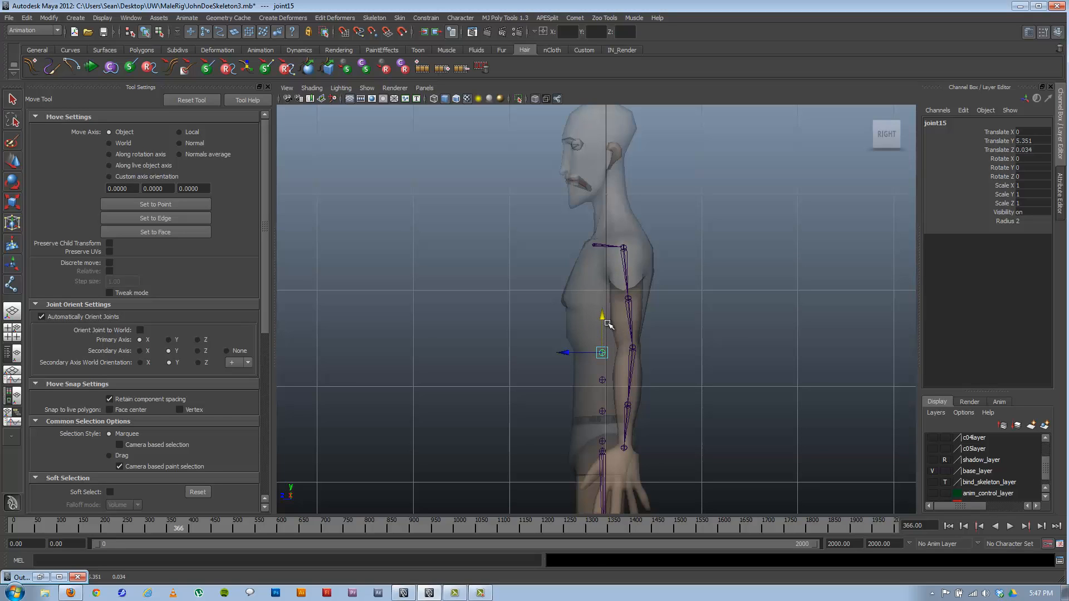
- Duplicate four more joints up the spine for chest, neck base, neck and head, at about Translate Y 6.04, 6.57, 6.85 and 7.18
key(ctrl+d)
drag(603, 316, 614, 206)
key(ctrl+d)
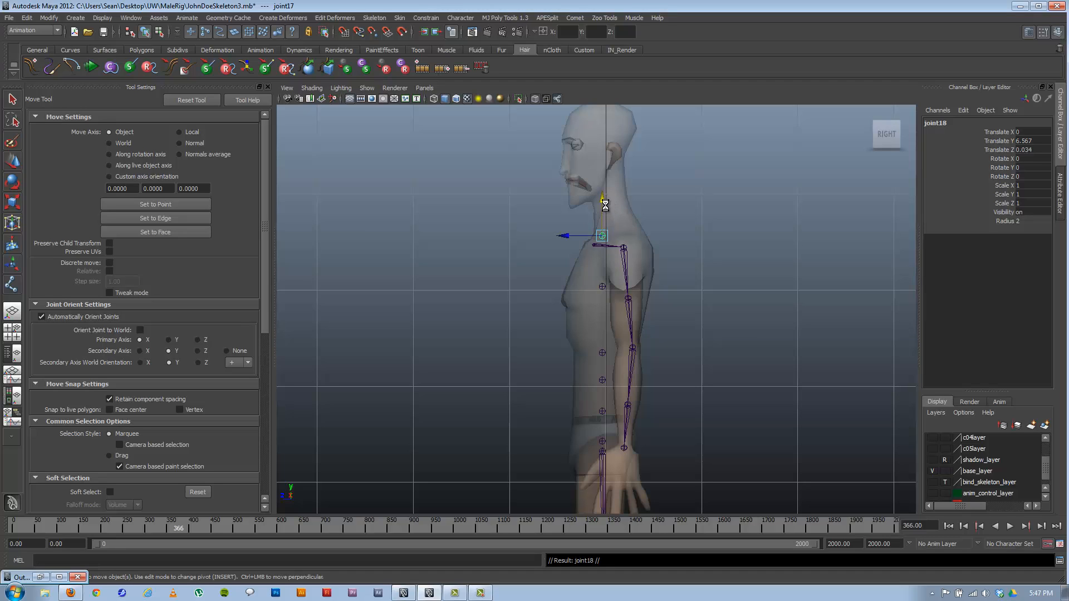
click(608, 202)
key(ctrl+z)
drag(605, 204, 605, 145)
key(ctrl+d)
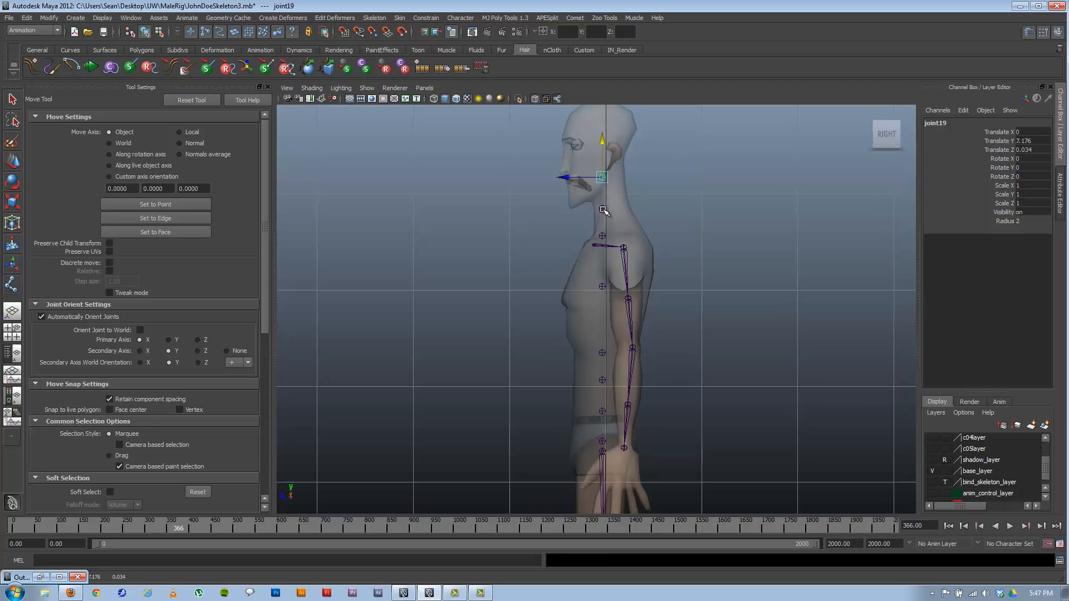
- Parent the head joint to the neck joint, and continue down through the neck-base joint to the chest joint
shift+click(602, 210)
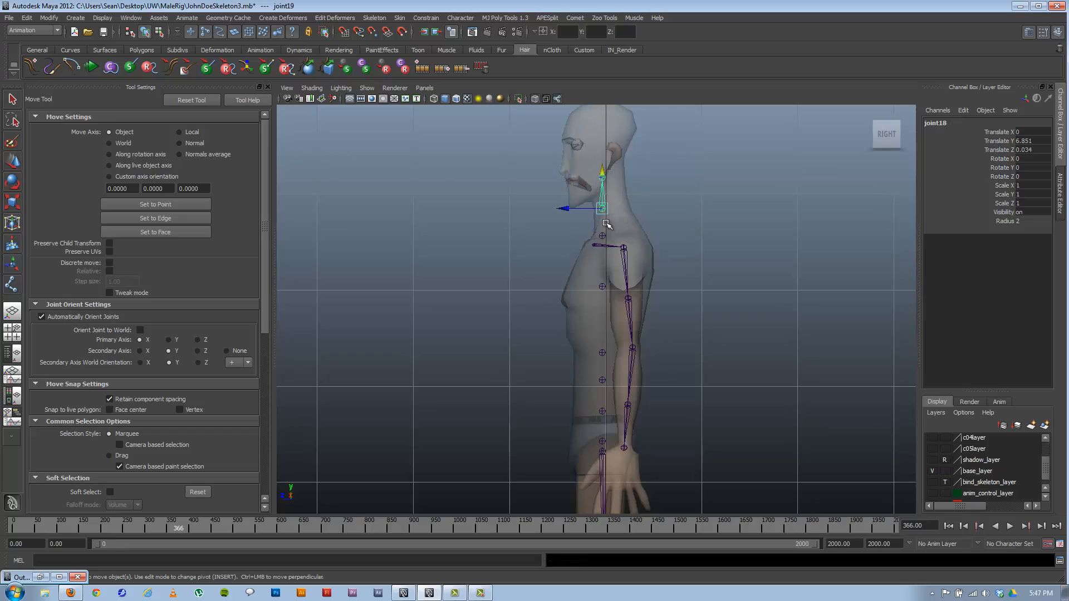
shift+click(602, 236)
click(602, 236)
shift+click(602, 287)
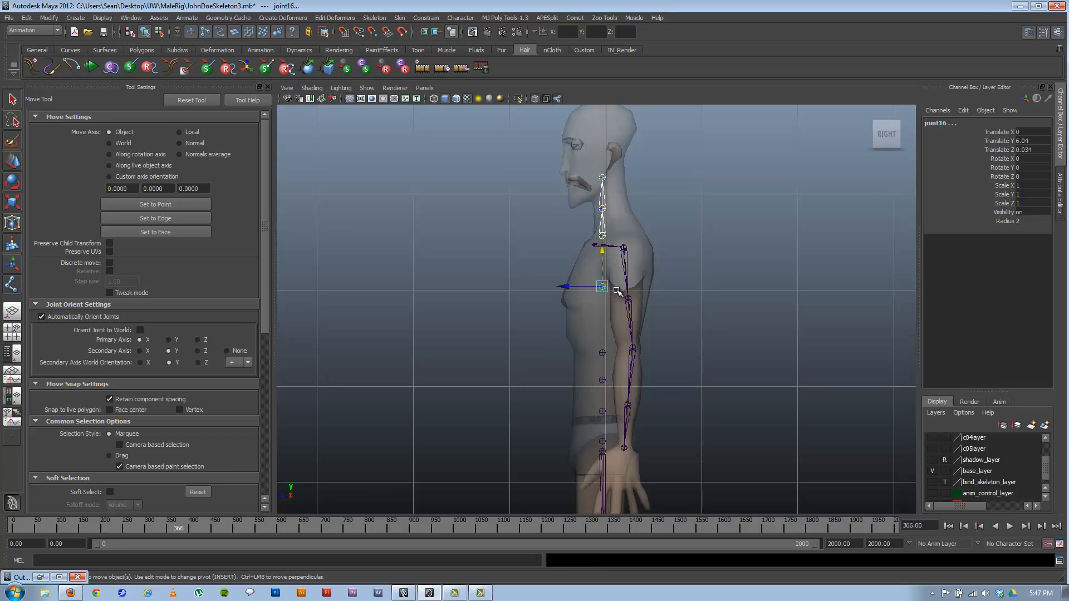
key(p)
- Parent the chest joint to joint15, joint15 to joint14, and joint14 to joint13 down the waist
click(604, 278)
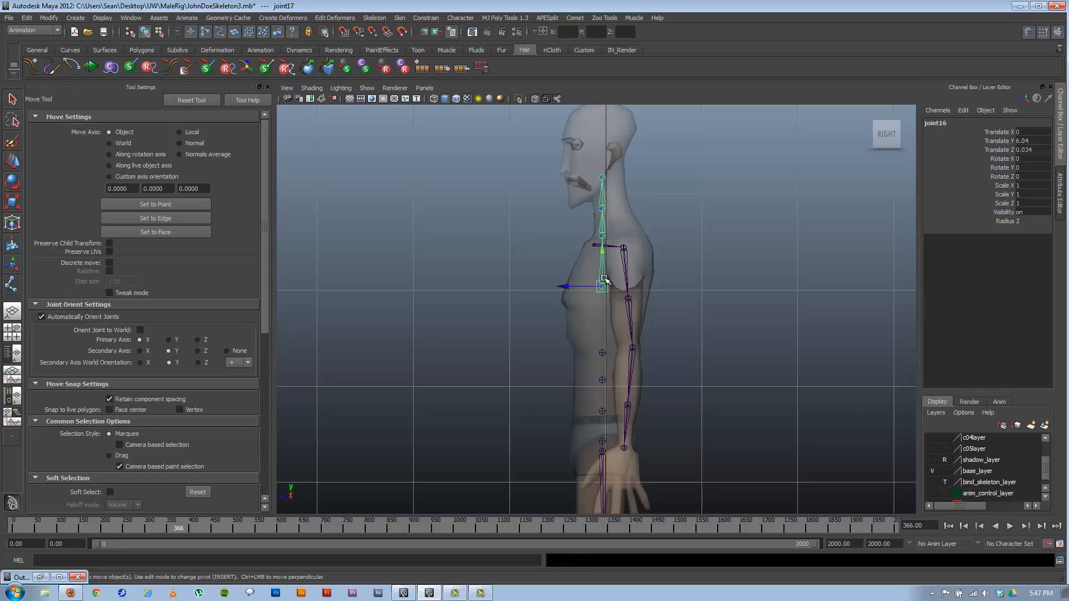
shift+click(603, 354)
key(p)
click(603, 357)
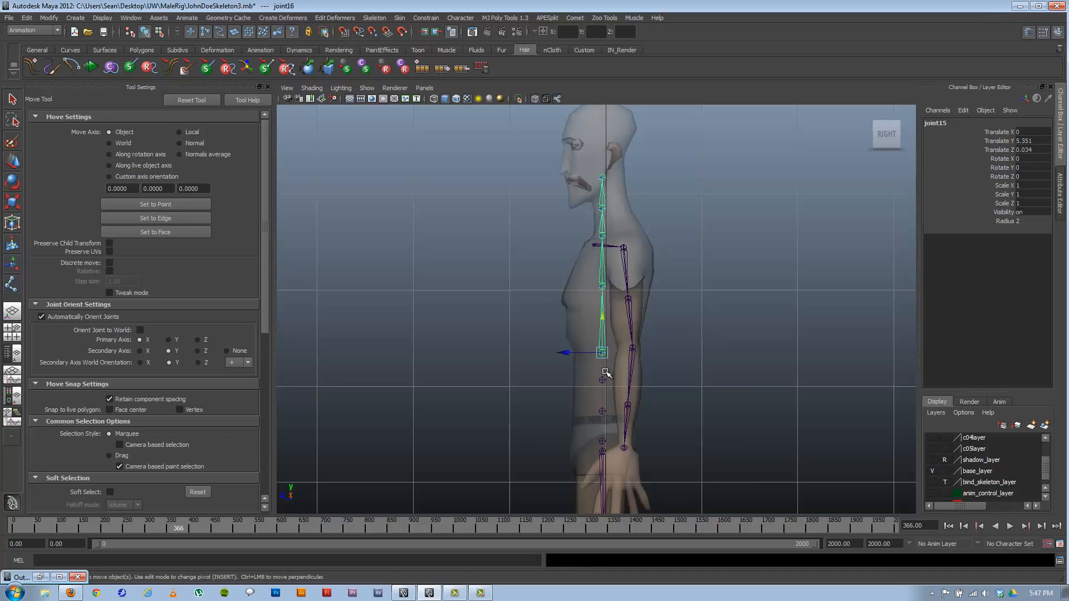
shift+click(606, 379)
key(p)
click(602, 379)
shift+click(602, 411)
key(p)
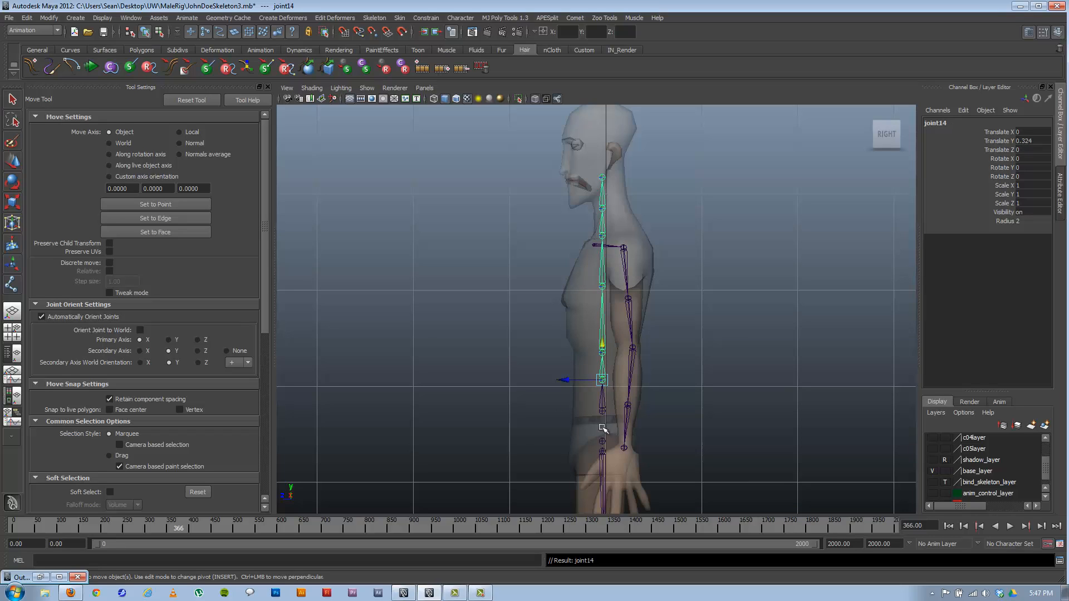
- Parent joint13 to the pelvis joint at the chain's base, and shift the whole spine chain backward to about Translate Z -0.076
click(603, 411)
shift+click(602, 441)
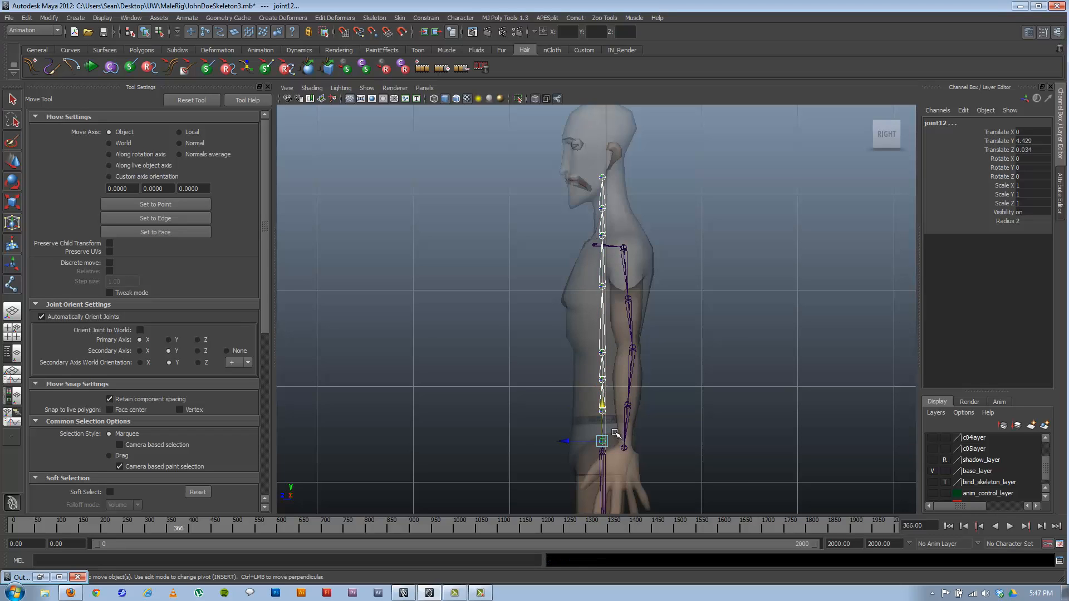
key(p)
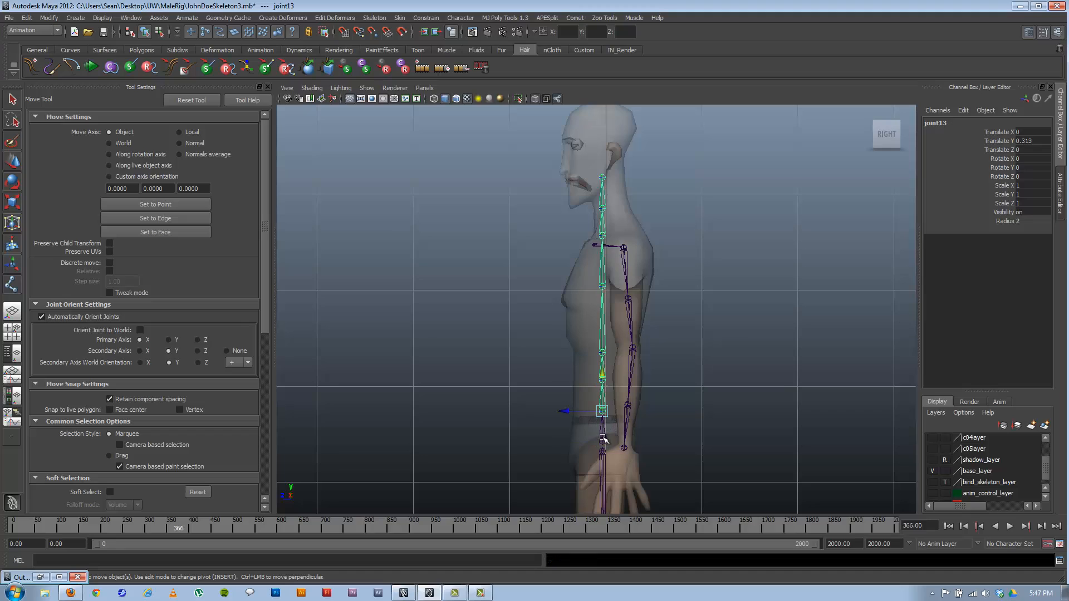
click(602, 441)
drag(566, 440, 575, 440)
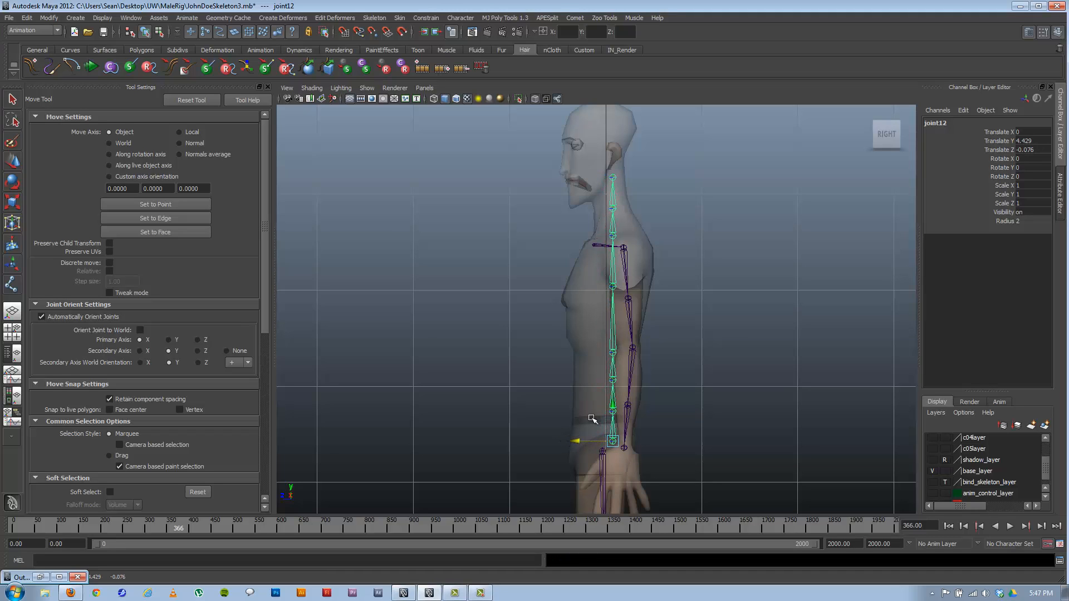
- Raise the head joint to about Translate X 0.411 from the neck joint, and move the whole chain in front of the body to about Translate Z 1.97
click(612, 179)
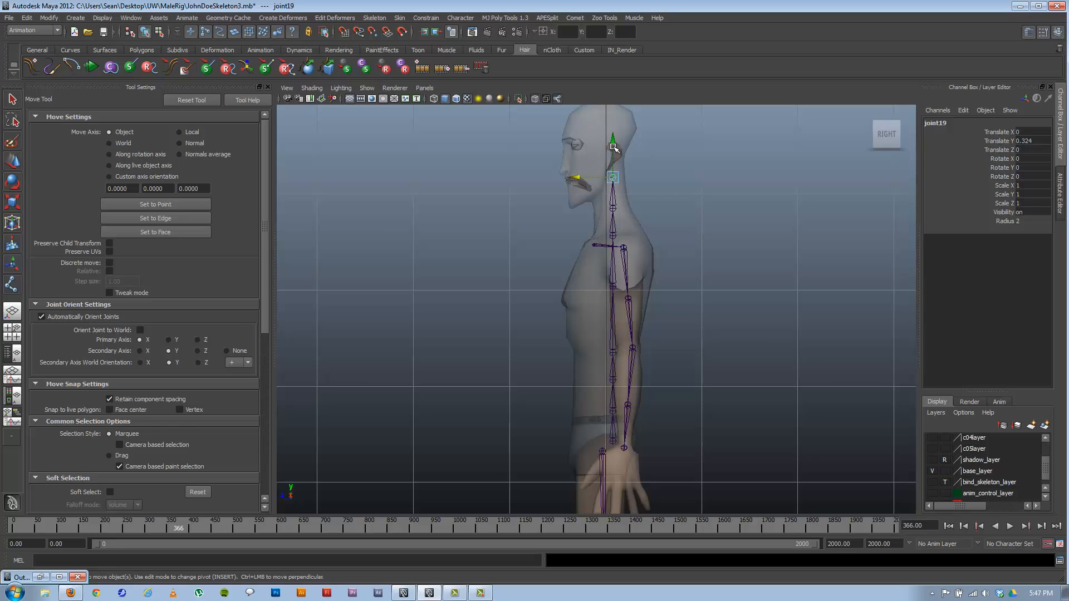
drag(613, 145, 613, 137)
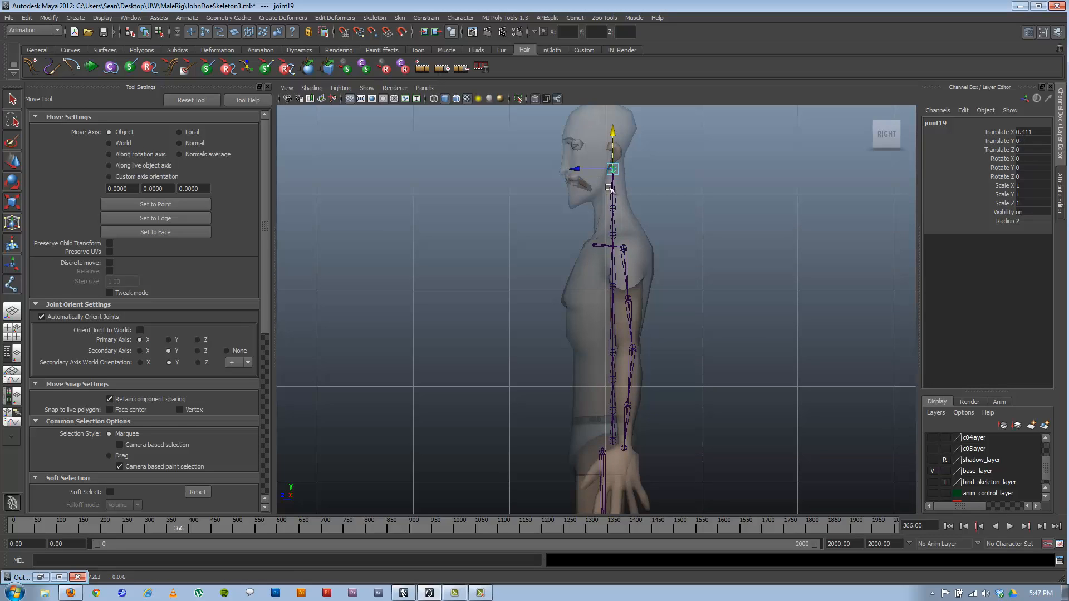
click(613, 440)
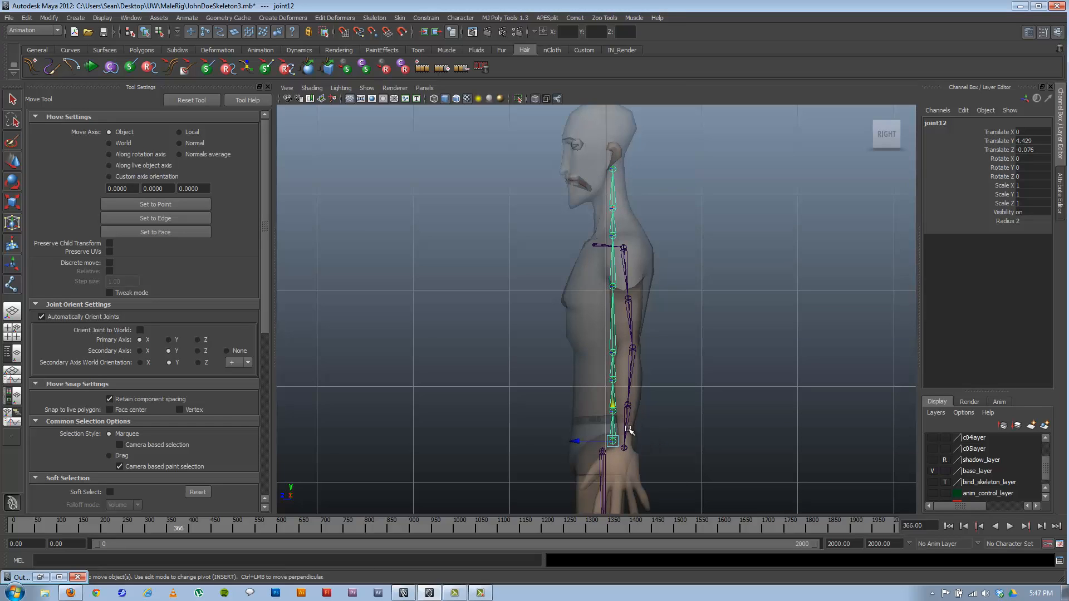
drag(575, 443, 381, 435)
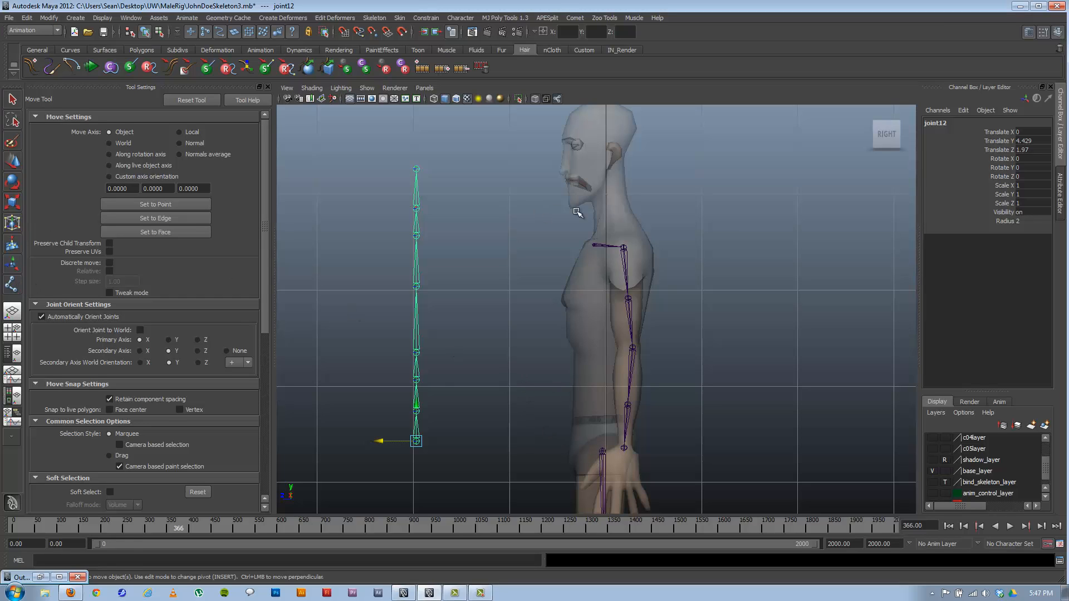
- Draw a new chain with the Joint Tool inside the torso, from the pelvis at about Translate Y 4.44 up along the back's curve to the chest
click(11, 285)
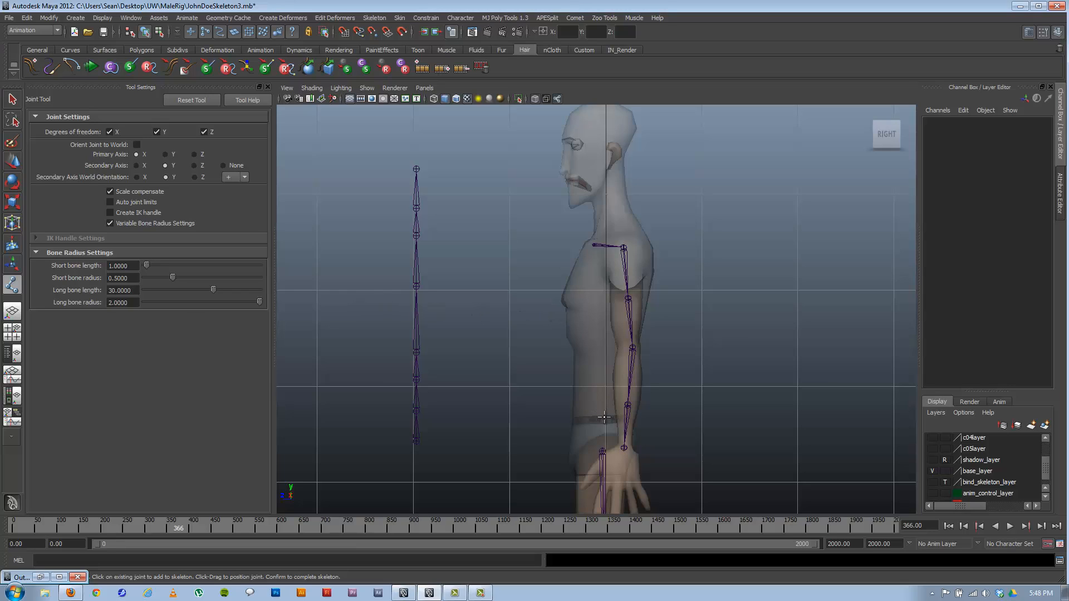
click(602, 435)
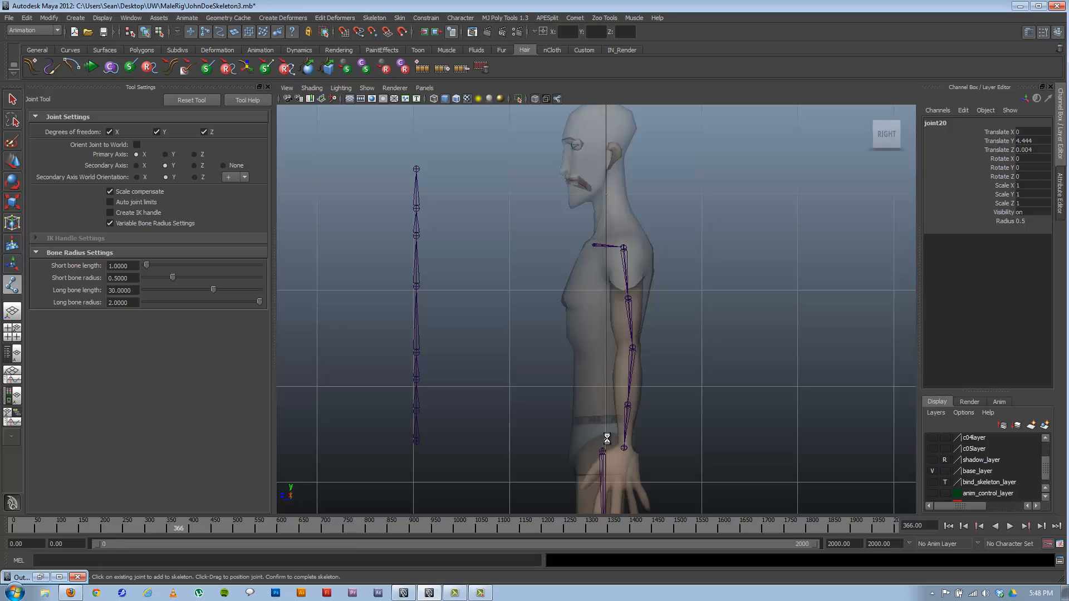
click(603, 415)
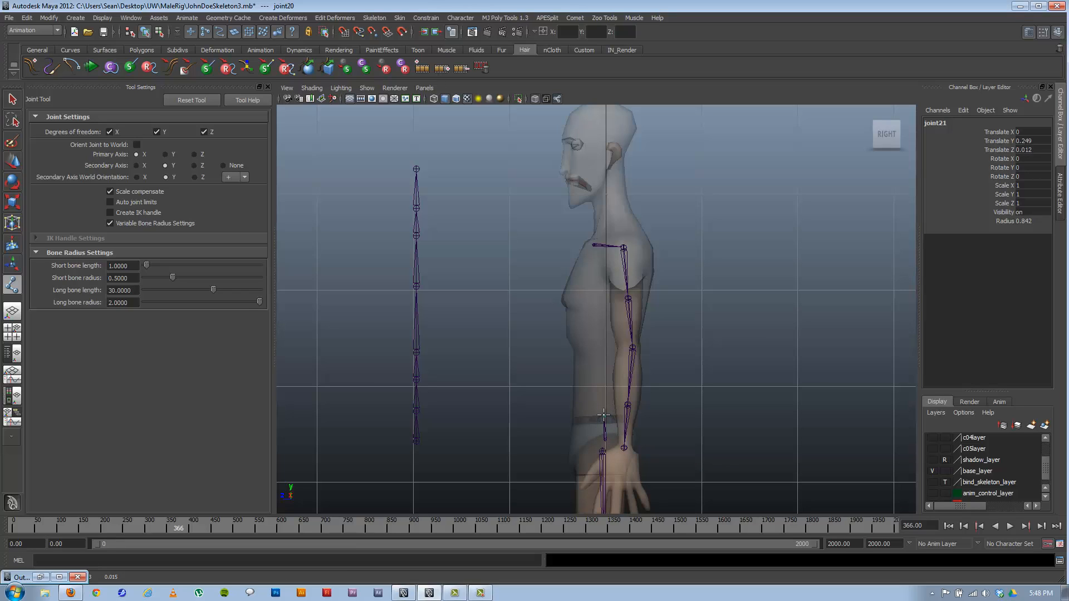
click(606, 380)
click(610, 341)
click(630, 268)
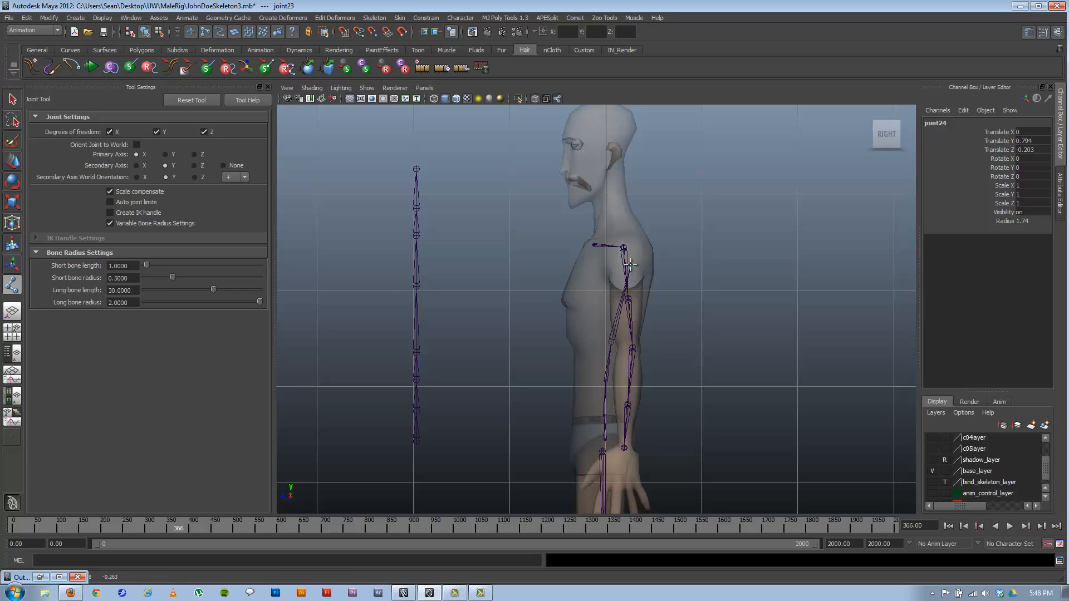
drag(630, 265, 627, 267)
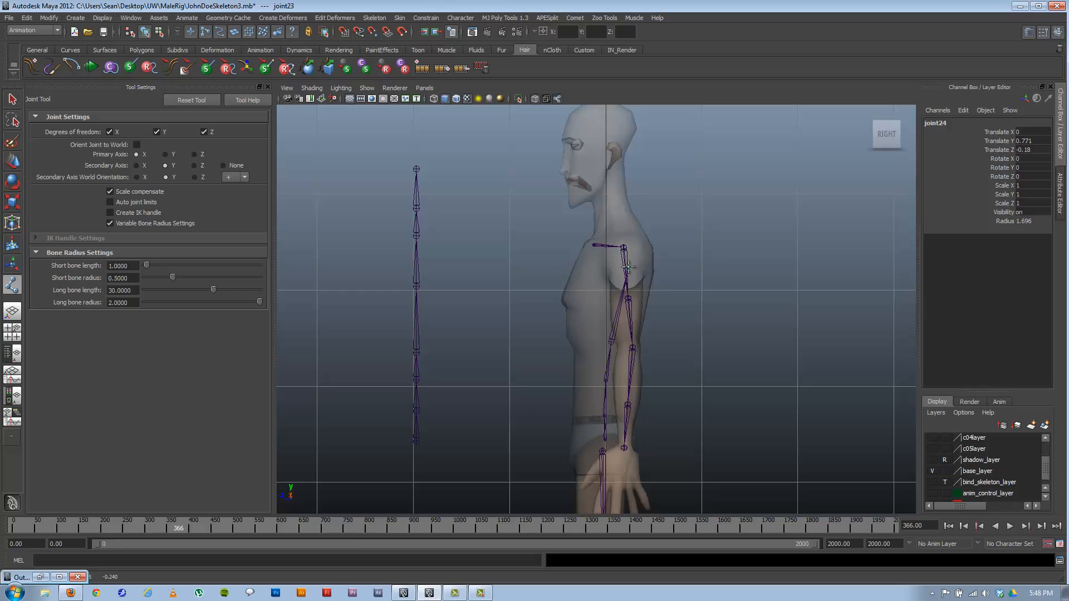
- Extend the curved chain through neck base, neck and head, and move it in front of the body to about Translate Y 4.415, Z 1.255
click(619, 224)
key(Return)
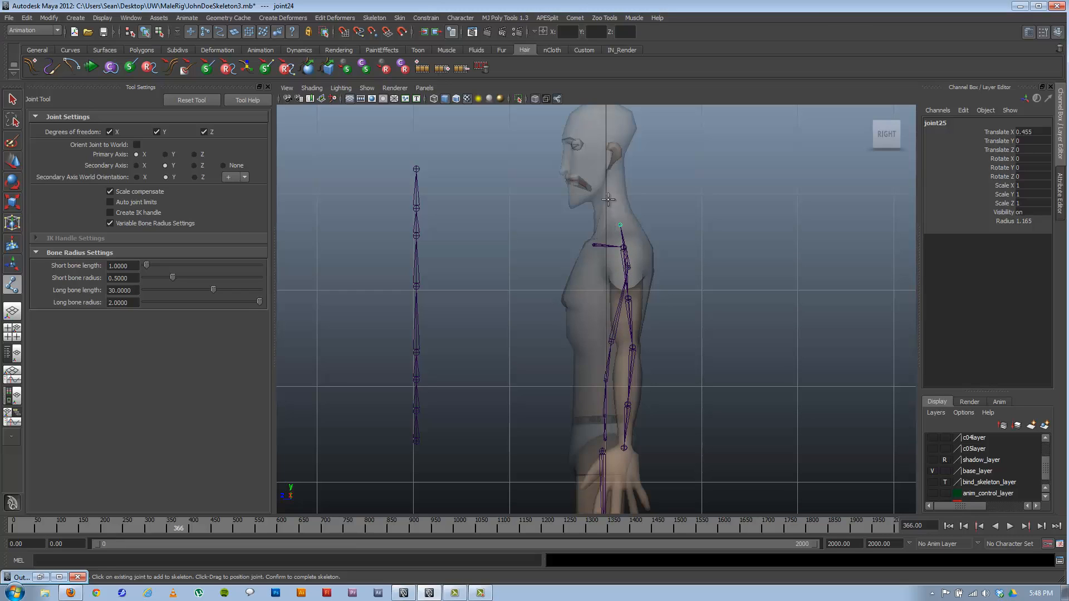
click(613, 192)
click(603, 174)
key(Return)
click(16, 162)
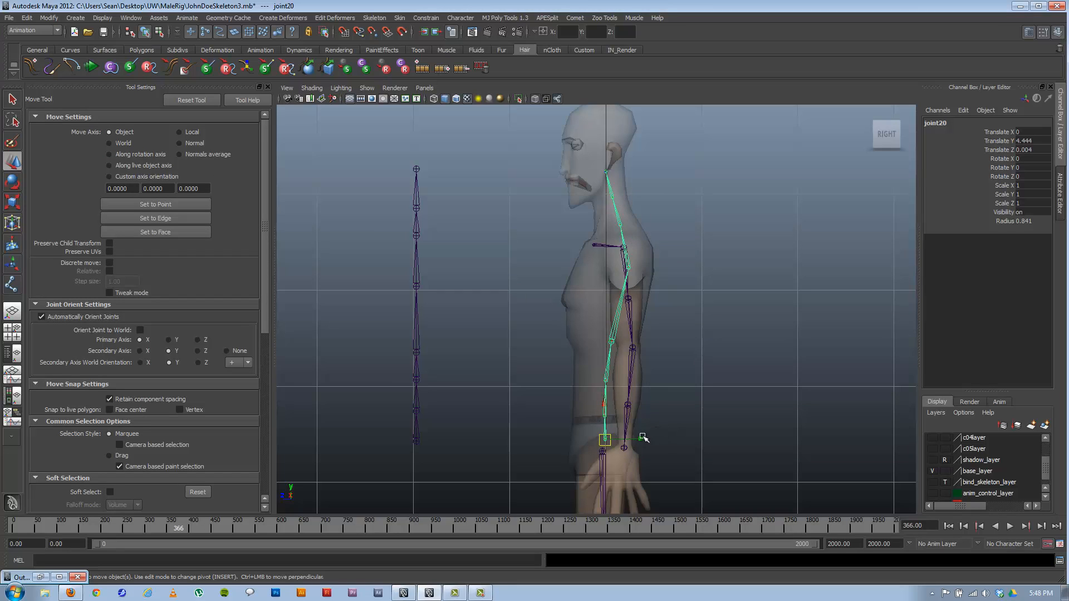
drag(641, 443, 522, 444)
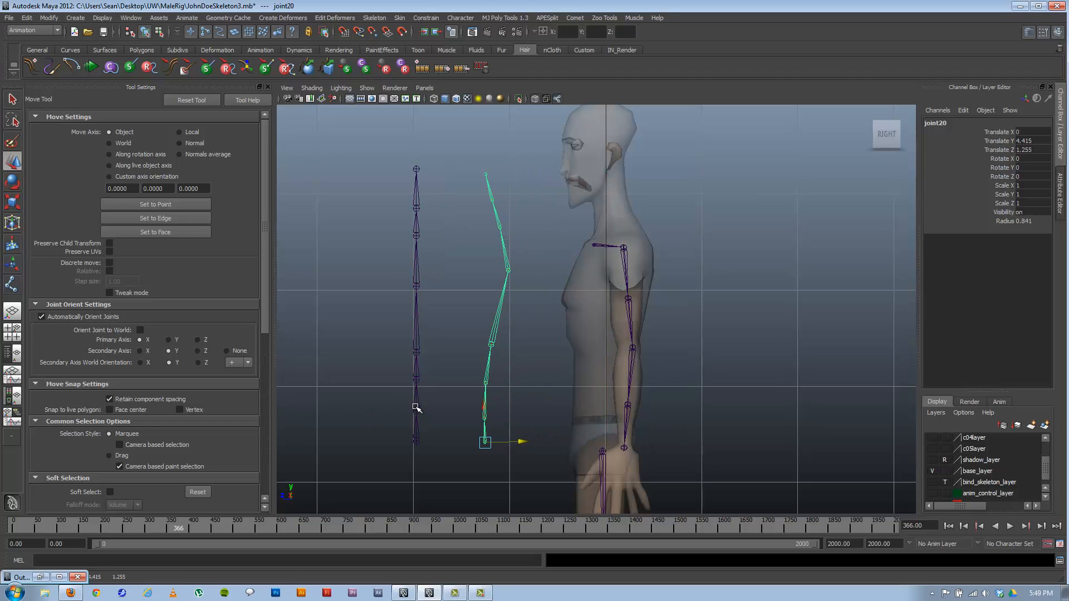
- Create a locator and snap it onto the base joint of the straight chain in the perspective view
key(space)
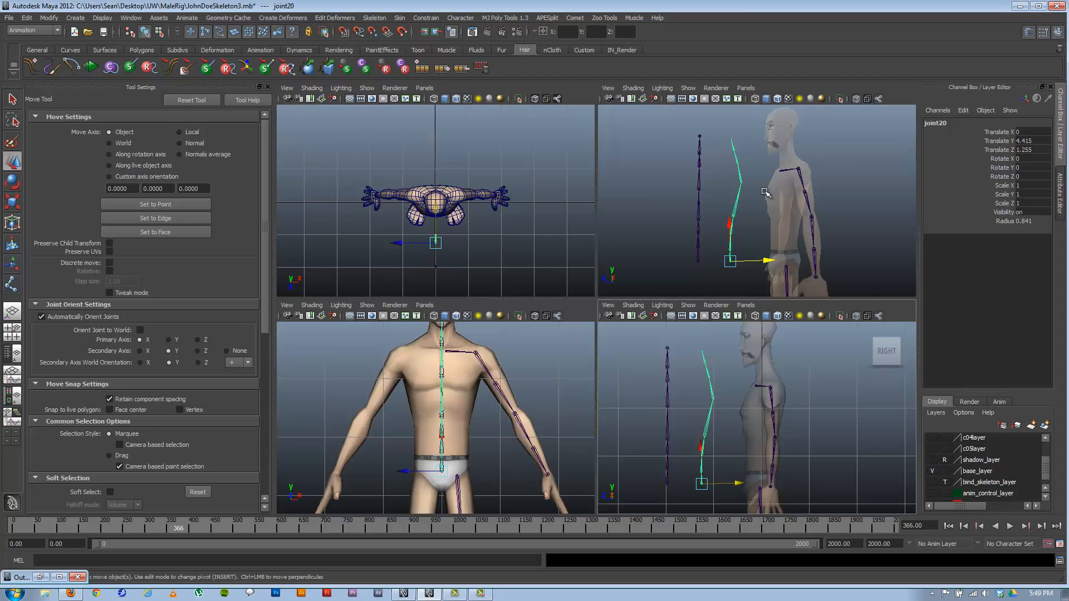
key(space)
alt+drag(470, 359, 466, 363)
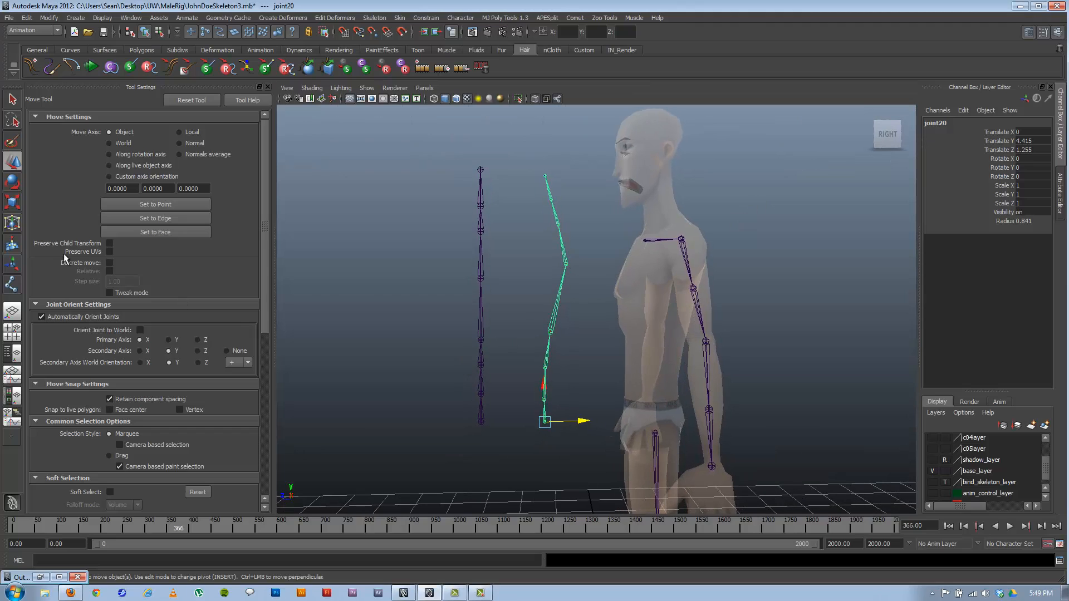
click(76, 18)
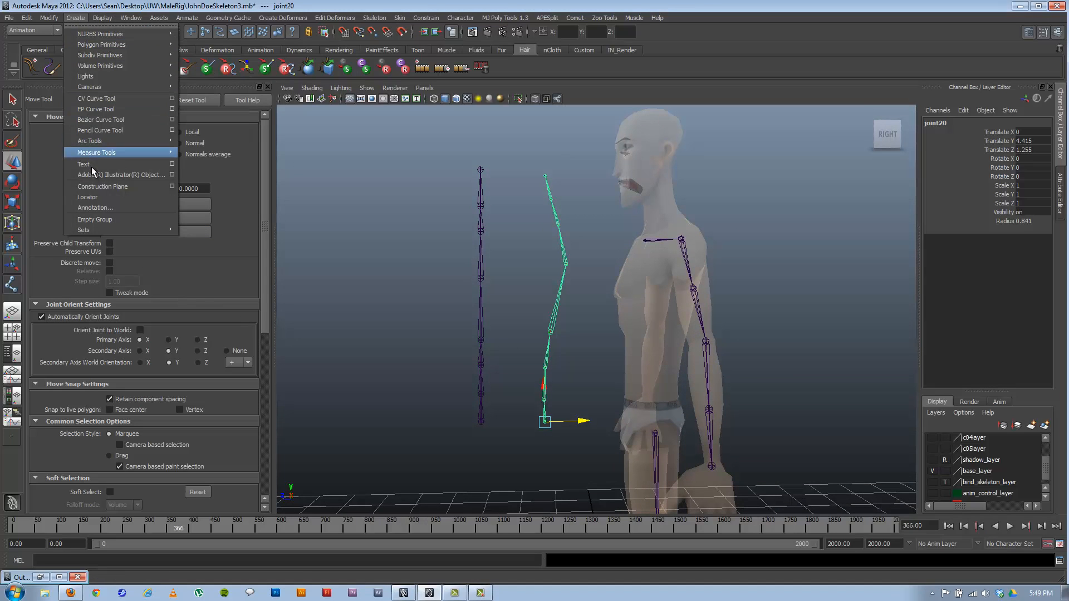
click(99, 197)
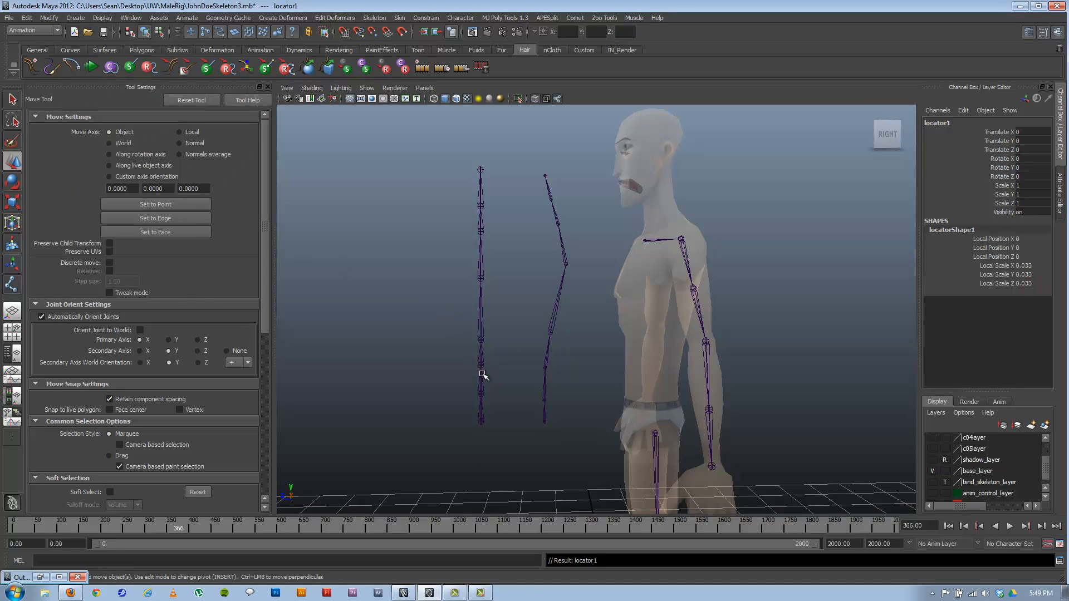
middle_drag(487, 384, 484, 416)
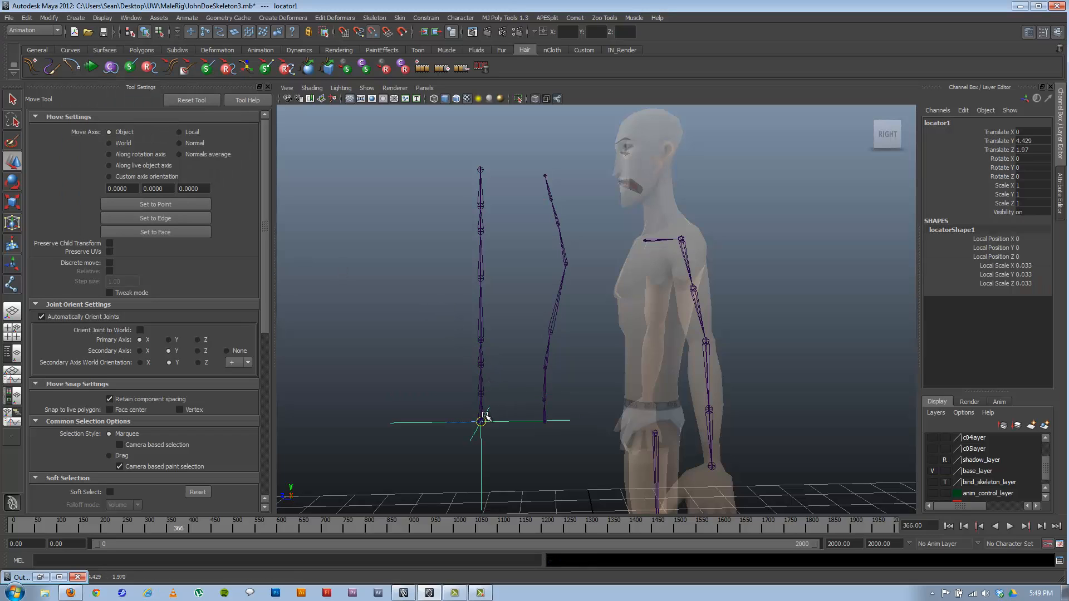
- Scale the locator to 0.5 in X, Y and Z, and reduce all three scale values to 0.25
drag(1027, 188, 1027, 204)
text(0.5)
key(Return)
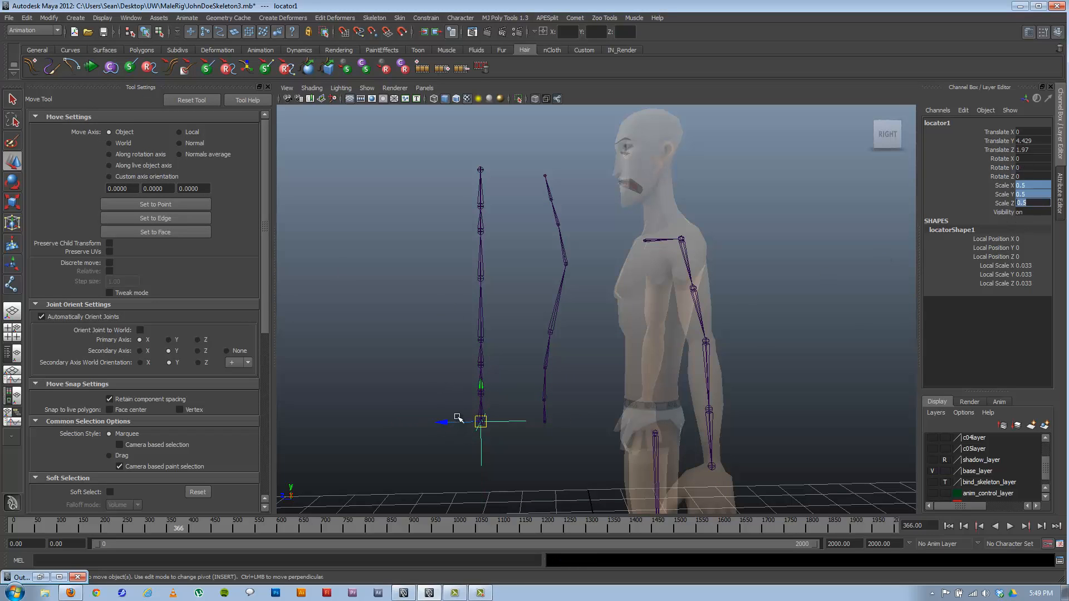
alt+middle_drag(469, 406, 468, 372)
alt+right_drag(468, 373, 548, 404)
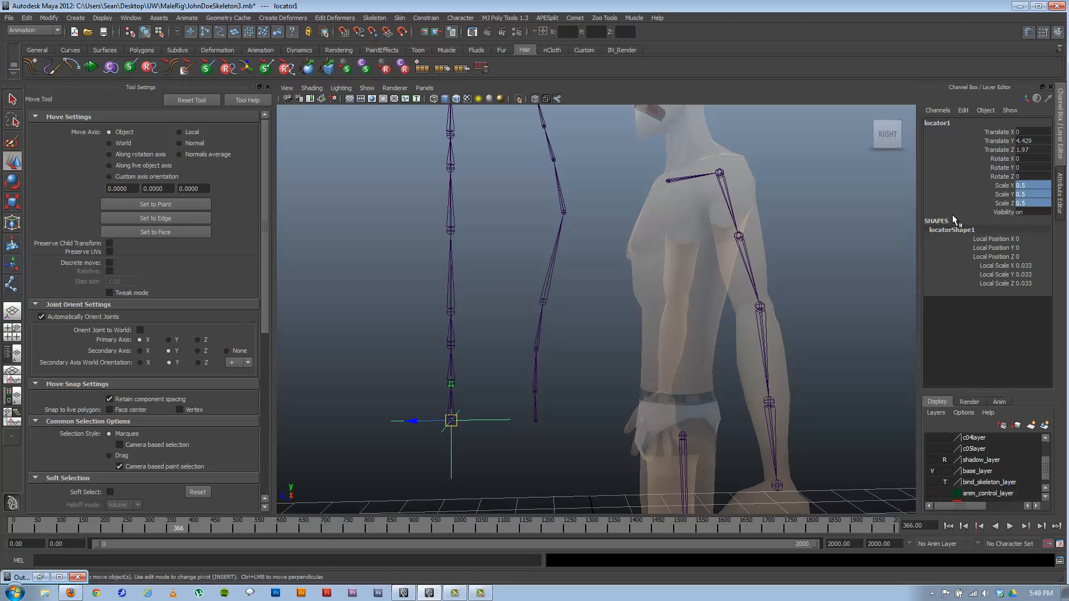
drag(1023, 188, 1024, 204)
text(.25)
key(Return)
- Duplicate the locator six times and snap the copies onto the successive joints of the straight chain up to the neck joint
alt+middle_drag(439, 366, 528, 390)
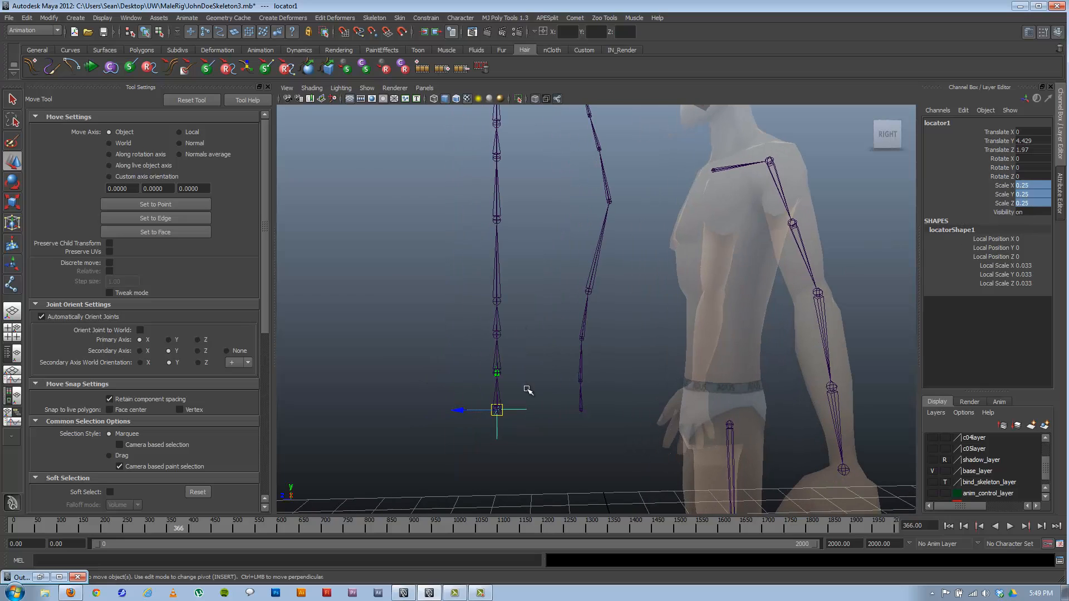
key(ctrl+d)
drag(501, 409, 492, 162)
key(ctrl+d)
key(ctrl+d)
key(ctrl+d)
key(ctrl+d)
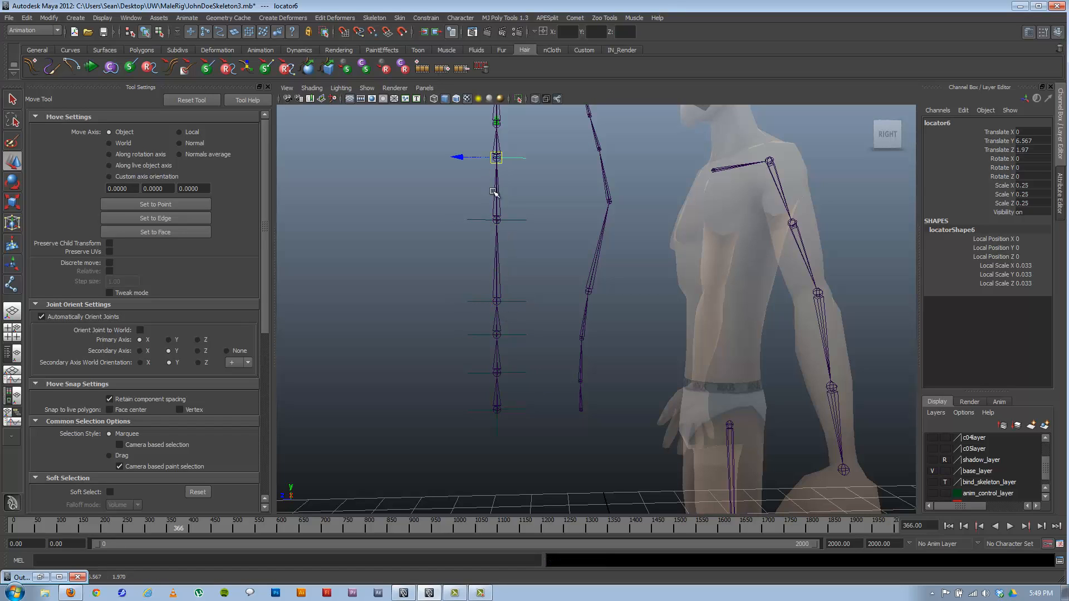
alt+middle_drag(509, 199, 504, 233)
key(ctrl+d)
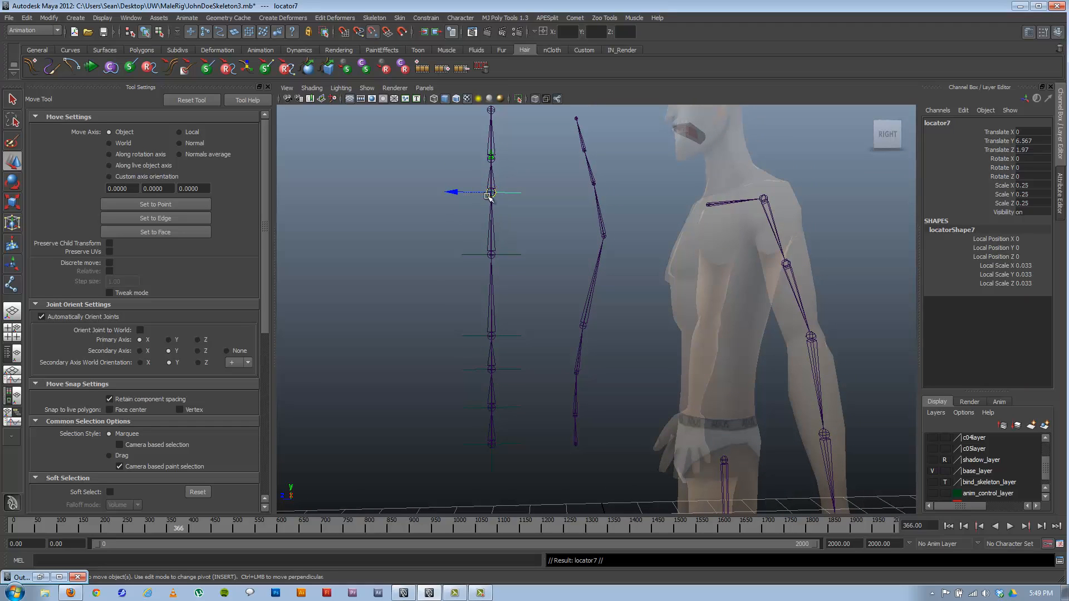
drag(491, 195, 491, 159)
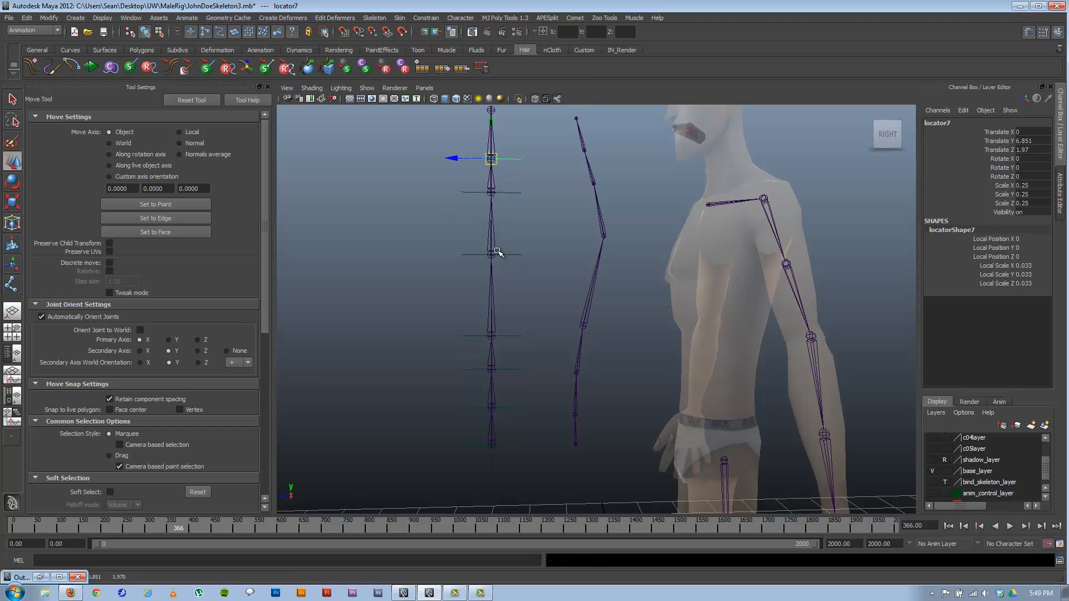
- Parent the locators at the neck, neck base, chest and joint15 each to the joint it sits on
key(q)
click(495, 146)
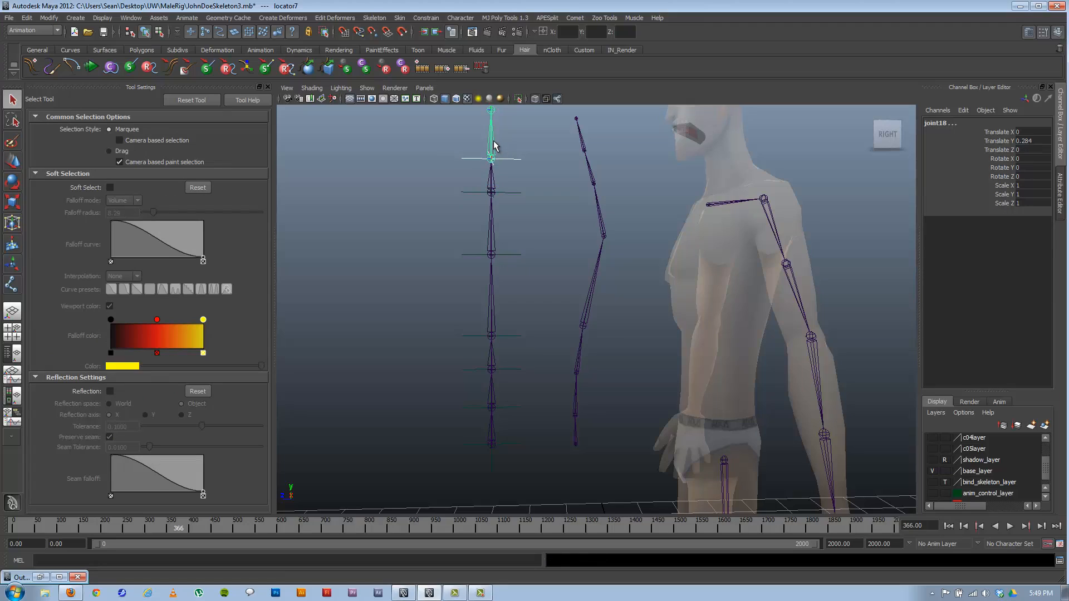
click(494, 162)
click(498, 188)
click(492, 190)
click(493, 193)
click(496, 251)
click(494, 248)
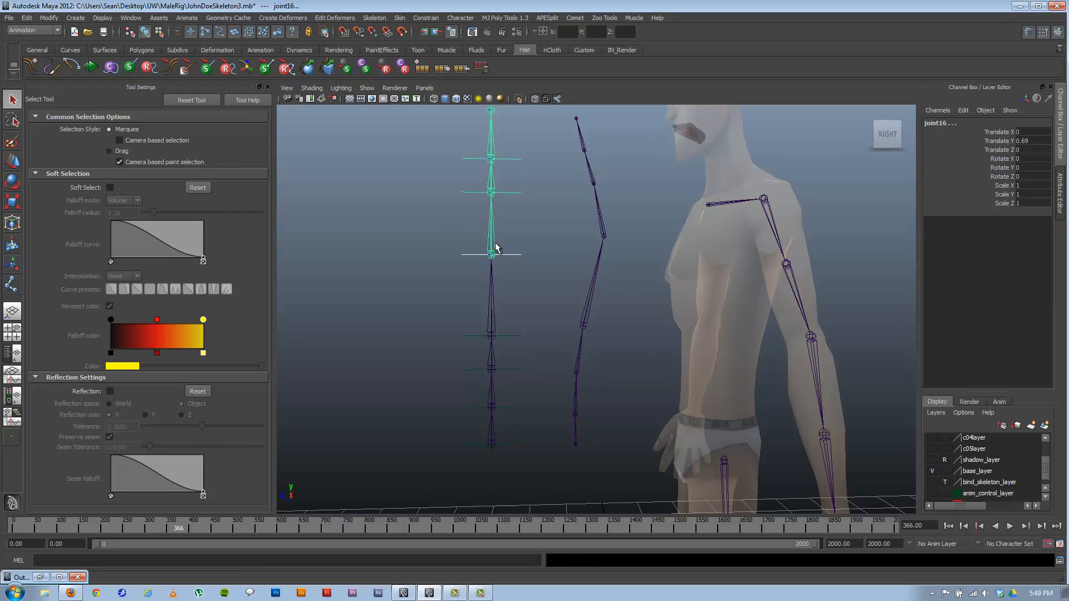
click(492, 334)
click(493, 333)
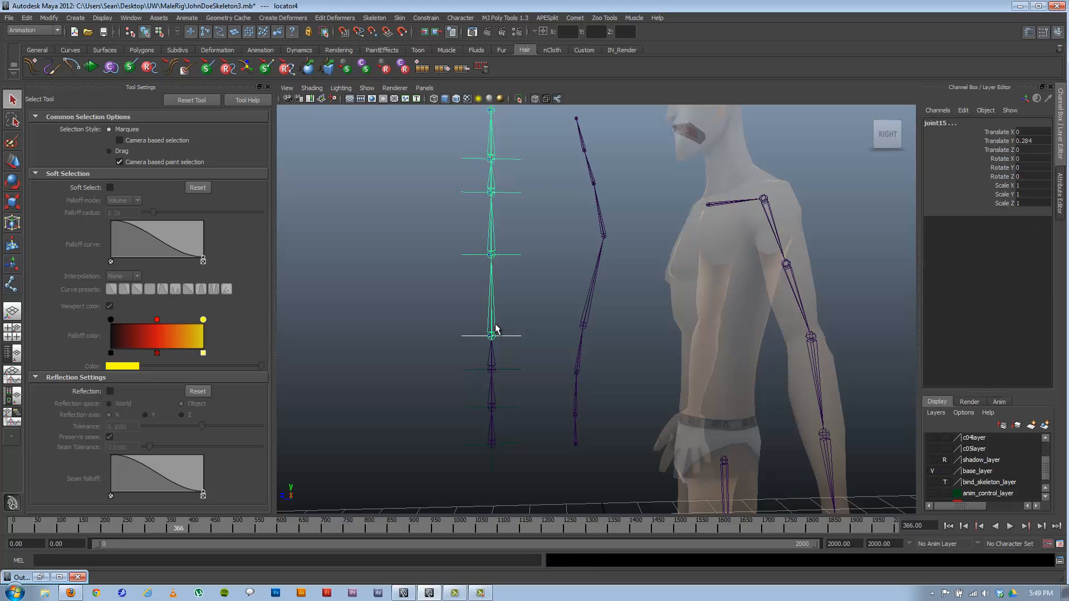
click(495, 334)
- Parent the three lowest locators to their own joints: joint14, joint13 and the pelvis joint
click(495, 369)
shift+click(493, 362)
key(p)
click(507, 409)
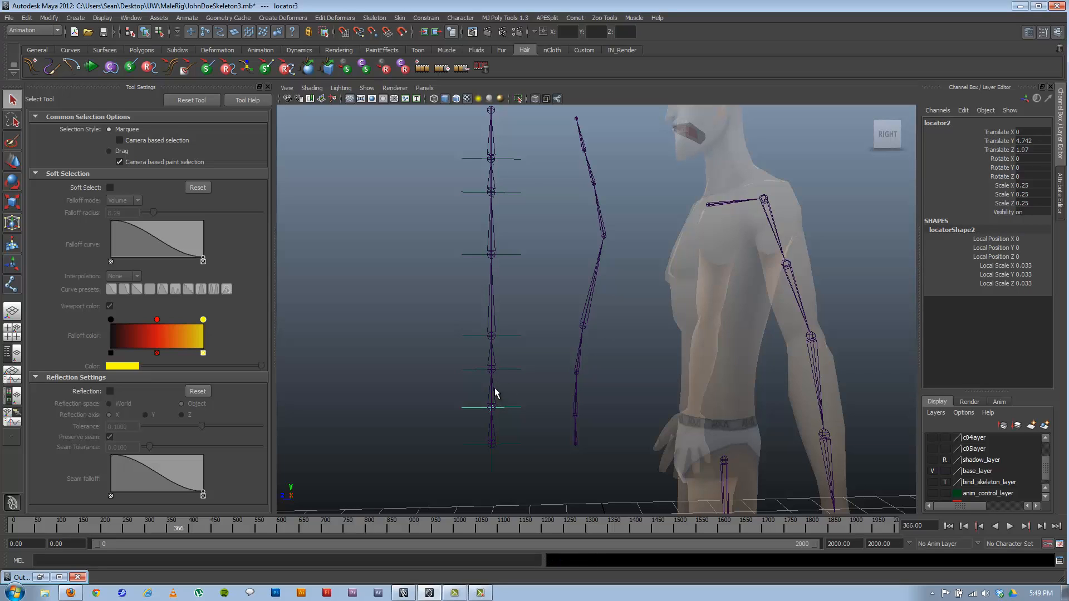
shift+click(496, 391)
key(p)
click(493, 443)
shift+click(499, 431)
key(p)
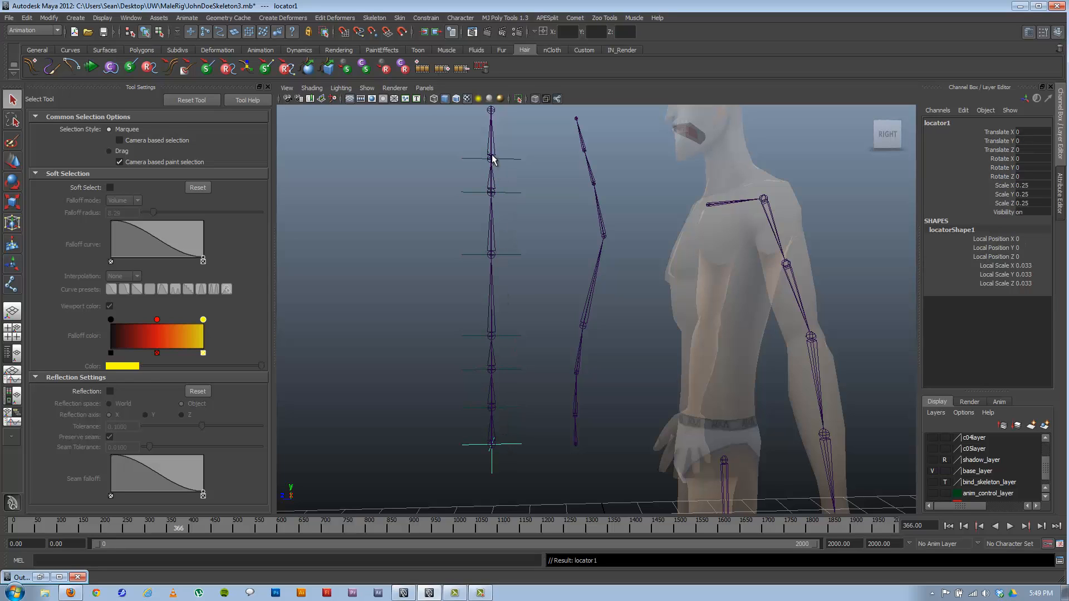
- Select all seven joints of the straight chain, from the neck joint to the pelvis joint, to examine their locators' orientation
click(492, 158)
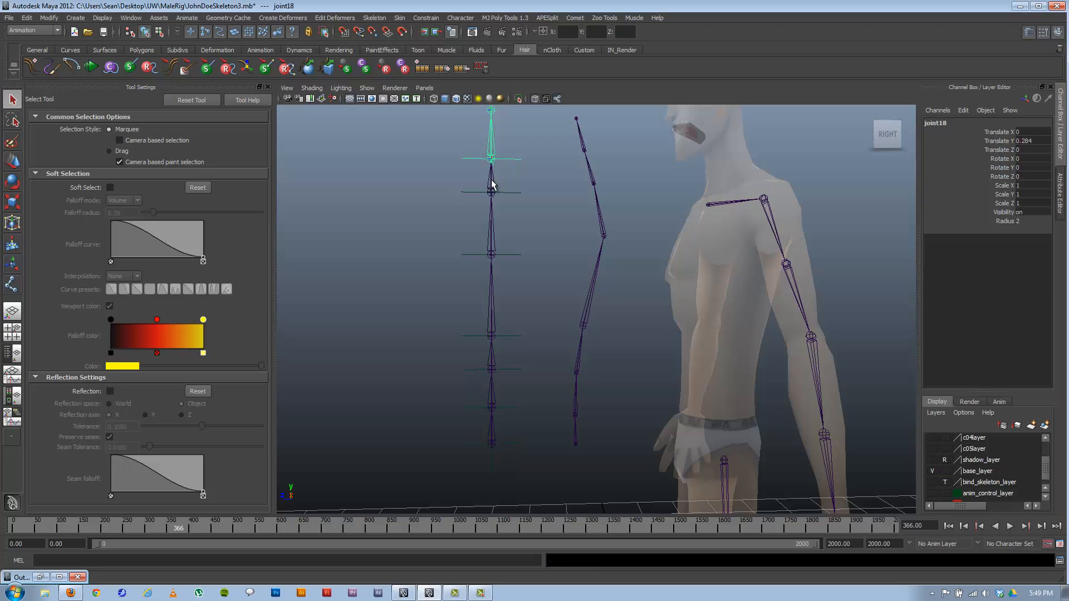
shift+click(491, 192)
shift+click(492, 255)
shift+click(492, 335)
shift+click(490, 368)
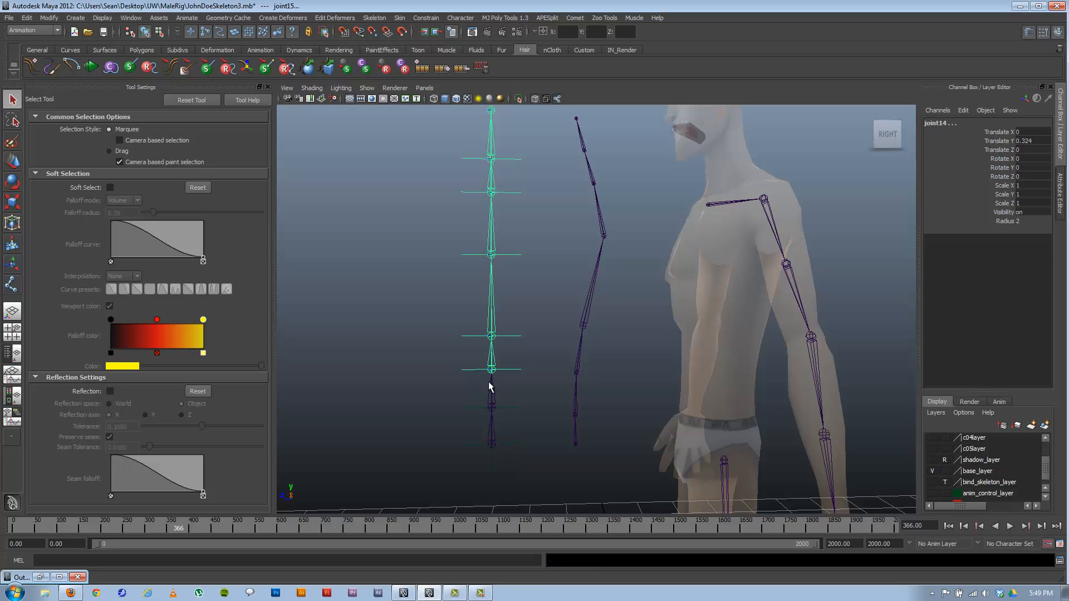
shift+click(492, 405)
shift+click(492, 443)
mouse_move(503, 432)
alt+mouse_down()
mouse_move(498, 412)
mouse_move(506, 419)
alt+mouse_up()
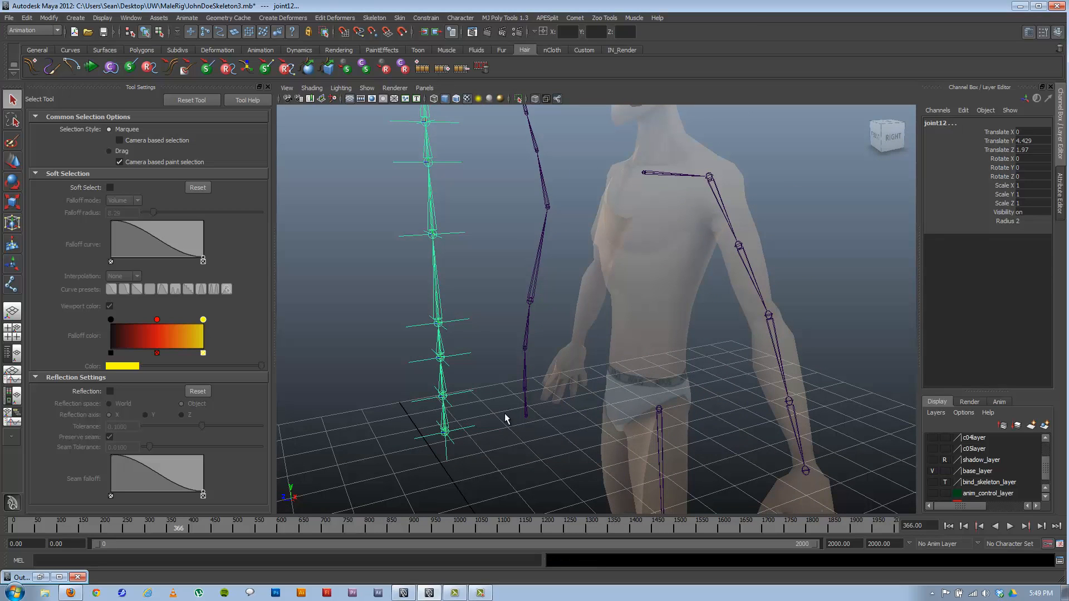
alt+middle_drag(450, 349, 466, 352)
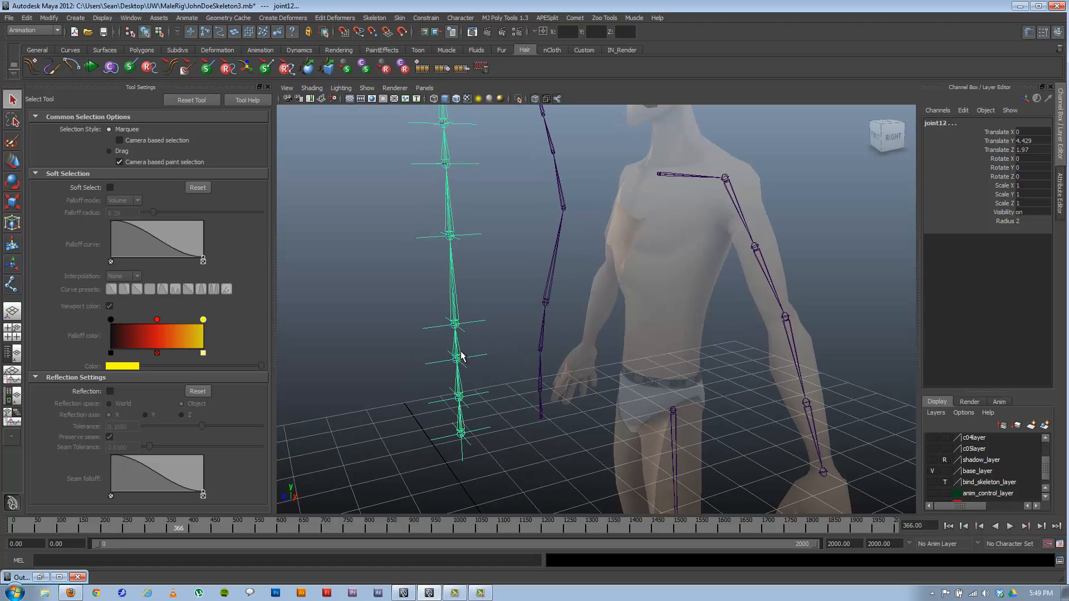
- Rotate joint14 and joint15 of the straight chain about Y to roughly -19 degrees each
click(459, 358)
key(e)
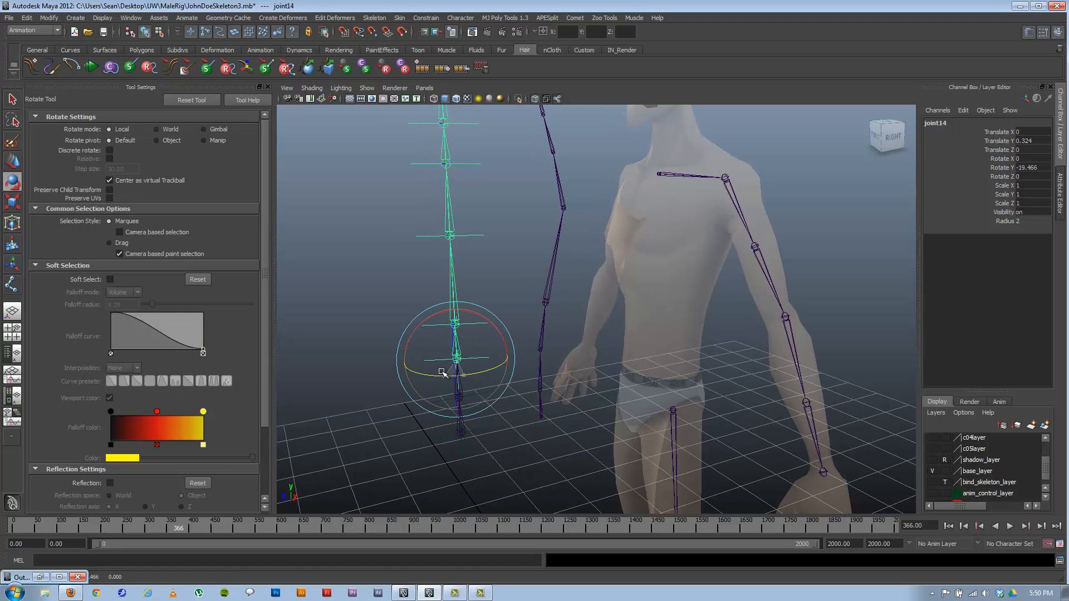
click(496, 291)
click(459, 321)
drag(470, 329, 456, 336)
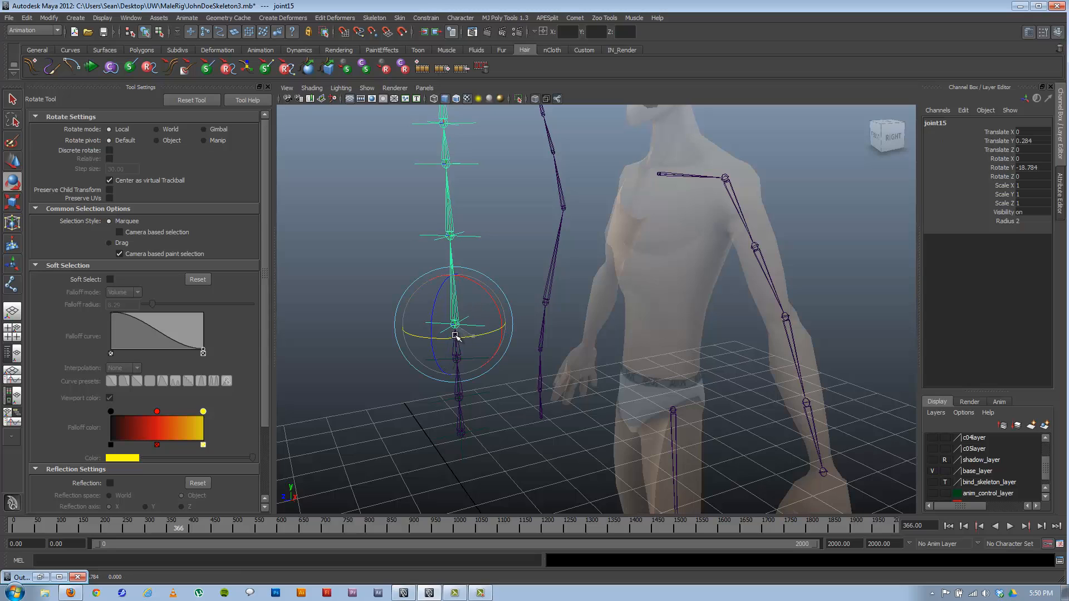
- Rotate the locator on joint16 about Y to about -20 degrees and joint16 itself to about -23 degrees
click(472, 235)
mouse_move(466, 241)
mouse_down()
mouse_move(441, 242)
mouse_move(456, 240)
mouse_up()
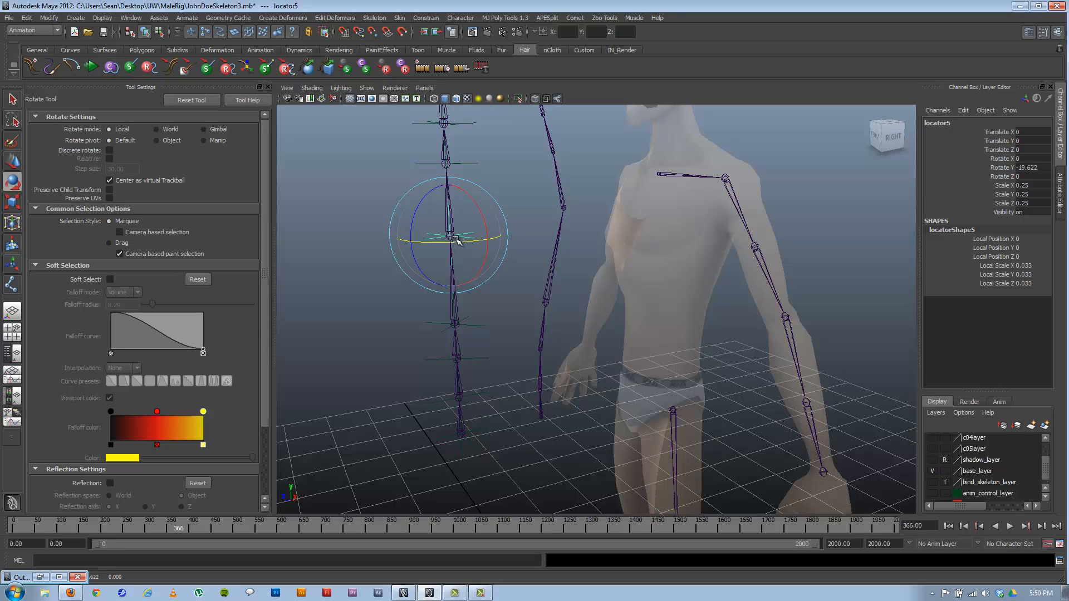
click(508, 202)
click(454, 219)
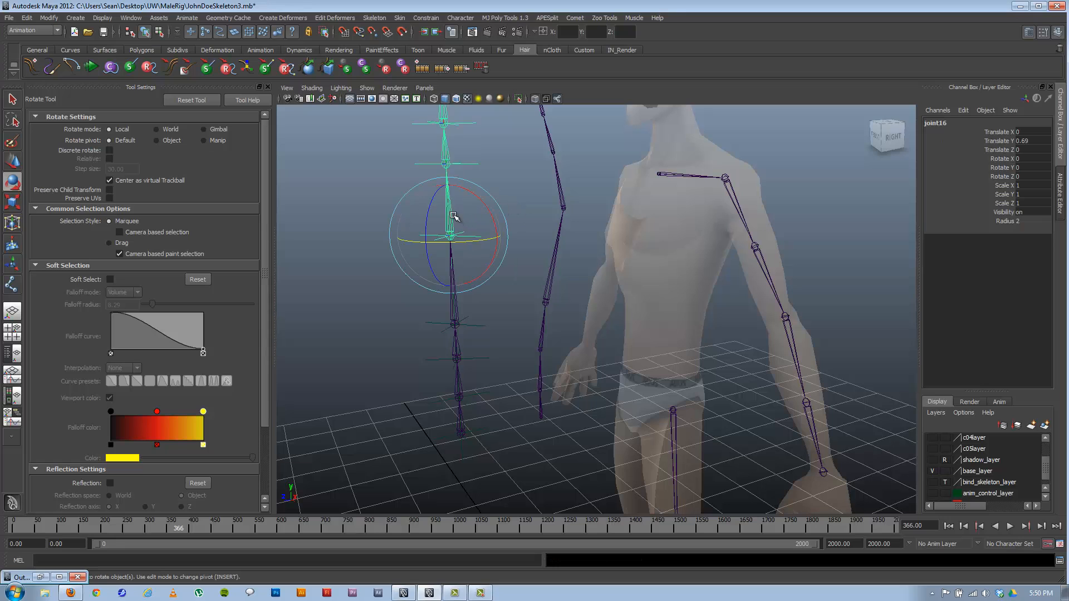
drag(470, 244, 501, 241)
alt+middle_drag(502, 242, 523, 262)
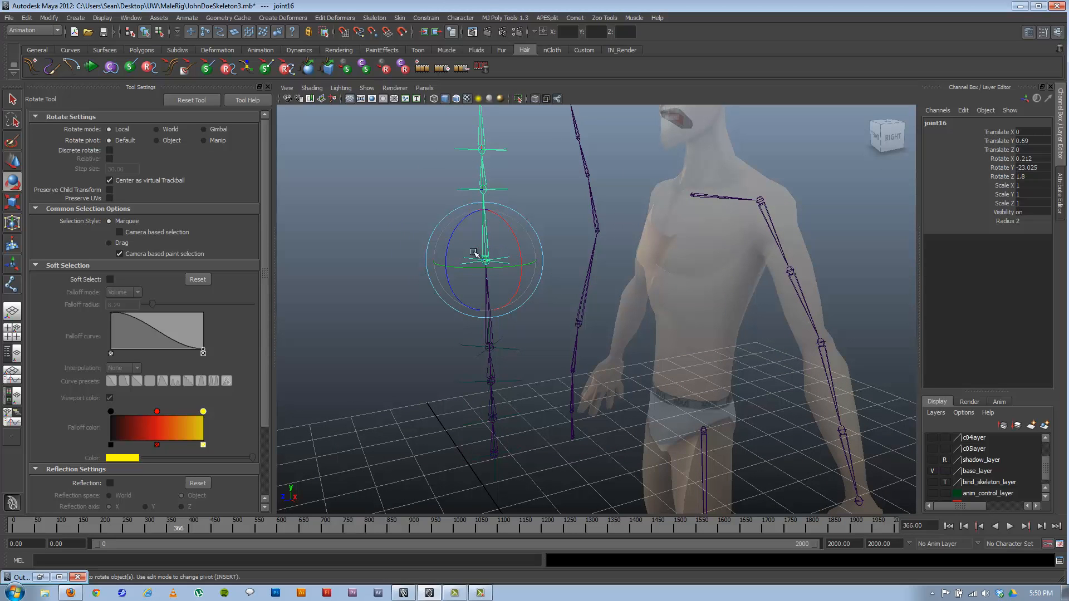
- Try twisting the curved chain at its lower joints, rotating joint22 about X to about -35 degrees
alt+drag(509, 268, 424, 278)
alt+drag(522, 278, 472, 289)
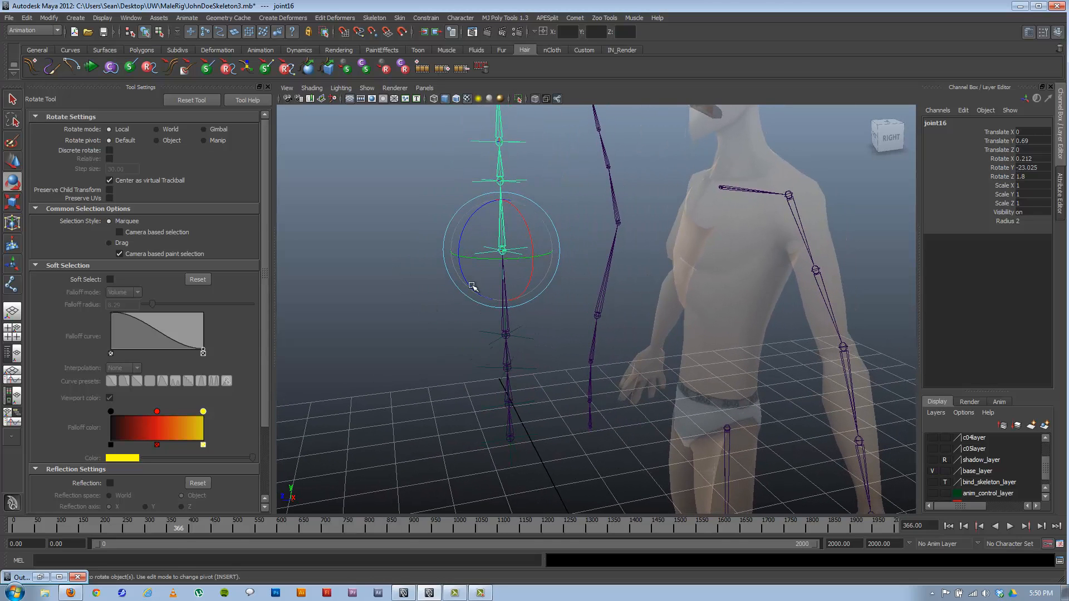
alt+drag(601, 331, 582, 329)
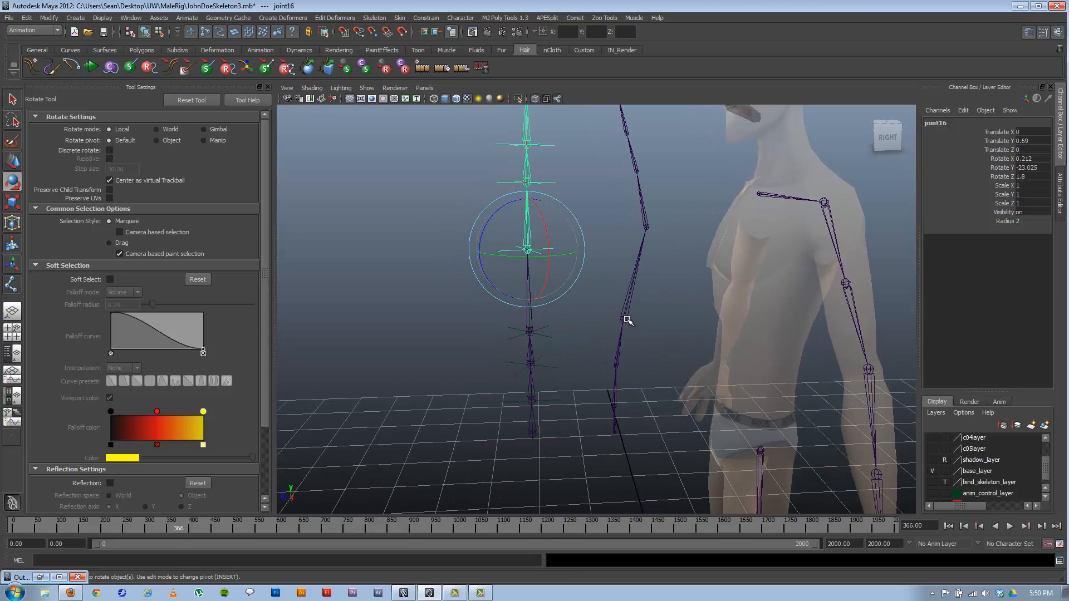
click(613, 400)
key(q)
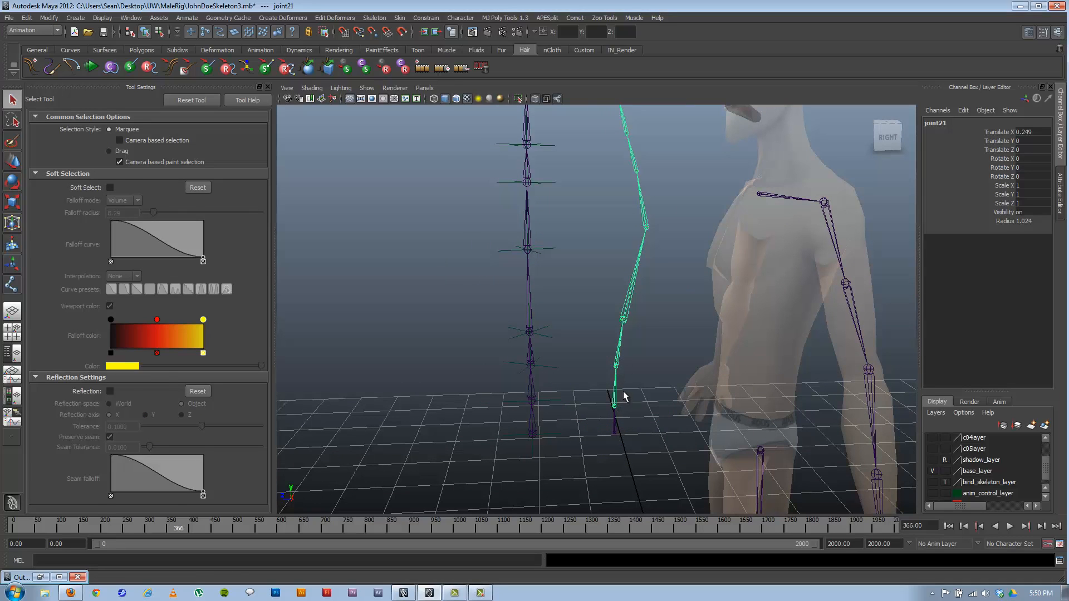
key(e)
drag(628, 424, 609, 382)
click(620, 350)
click(618, 355)
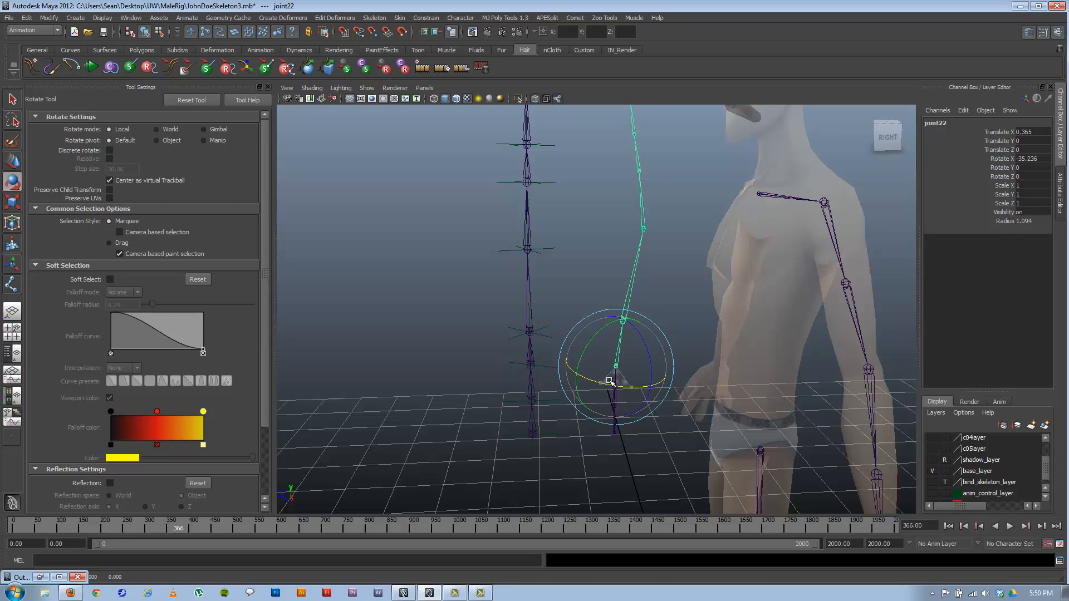
- Undo the test rotations of the curved chain's lower joints
key(ctrl+z)
key(ctrl+z)
key(ctrl+z)
key(ctrl+z)
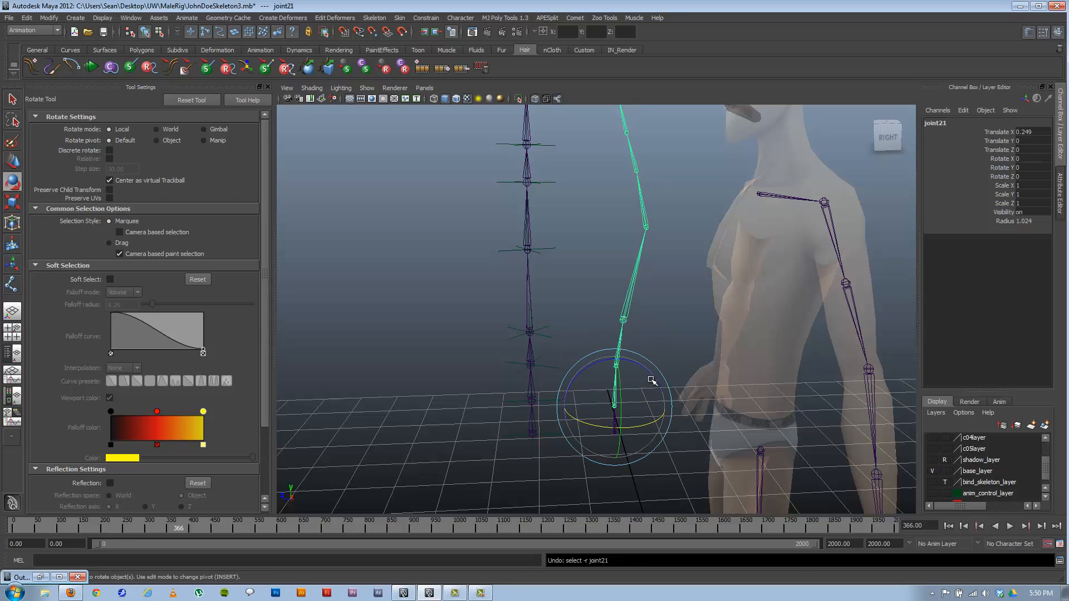
key(ctrl+z)
- Try twisting joint23 of the curved chain about X to about 62 degrees, and undo the rotation
click(654, 297)
click(623, 320)
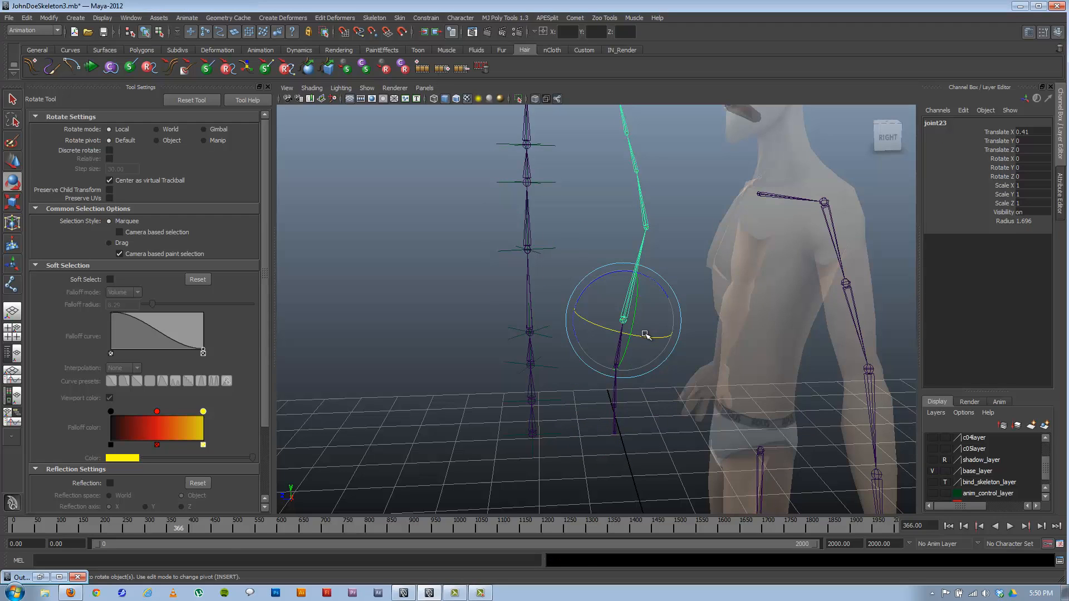
drag(639, 342, 640, 391)
key(ctrl+z)
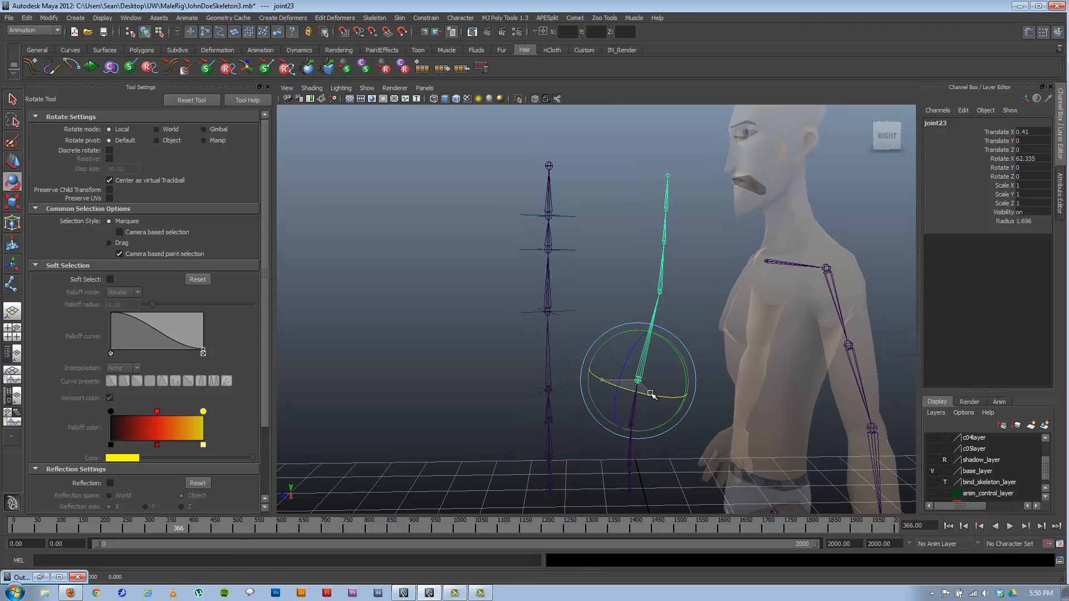
key(ctrl+z)
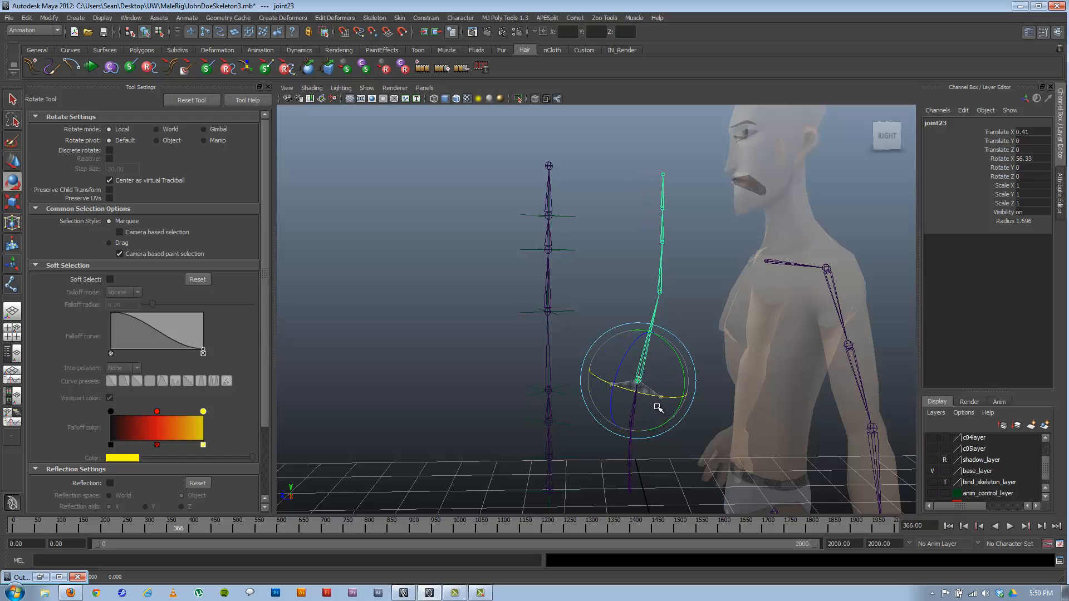
key(ctrl+z)
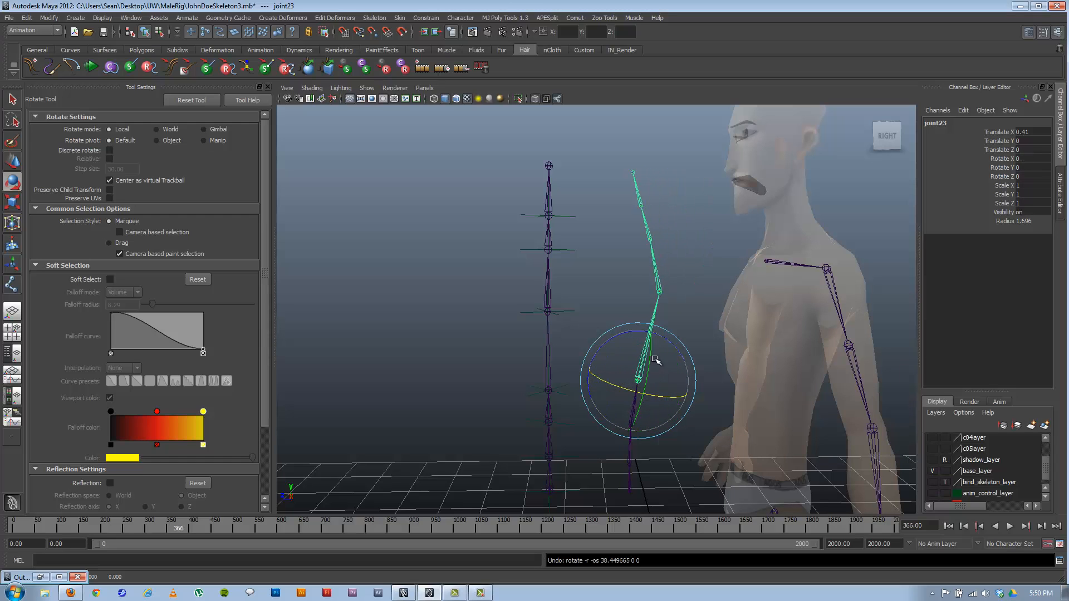
- Try rotating several joints of the curved chain together, undo the rotation and clear the selection
click(656, 405)
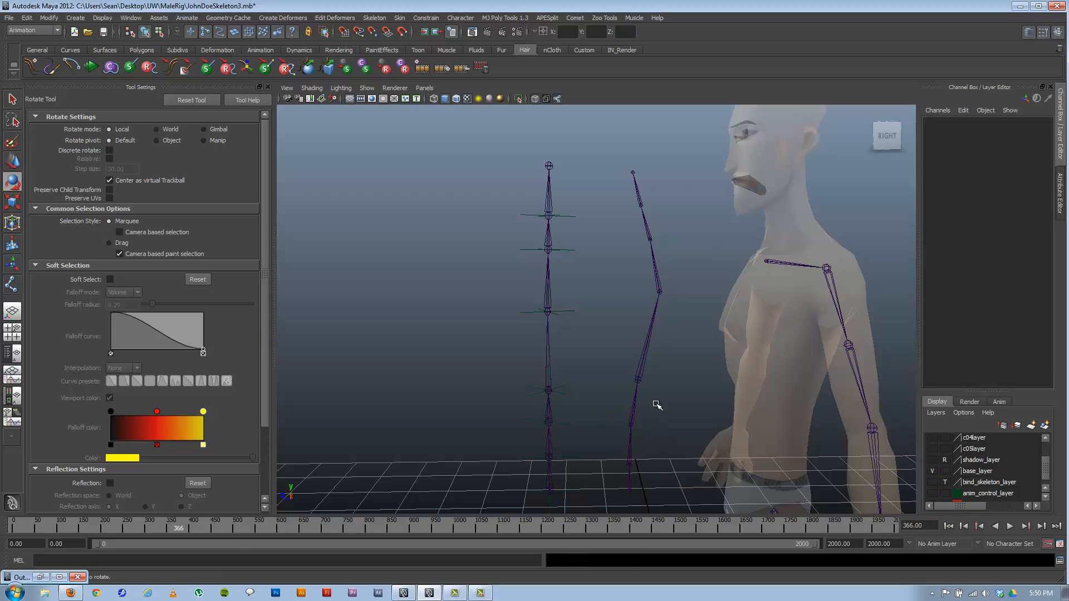
click(658, 283)
key(q)
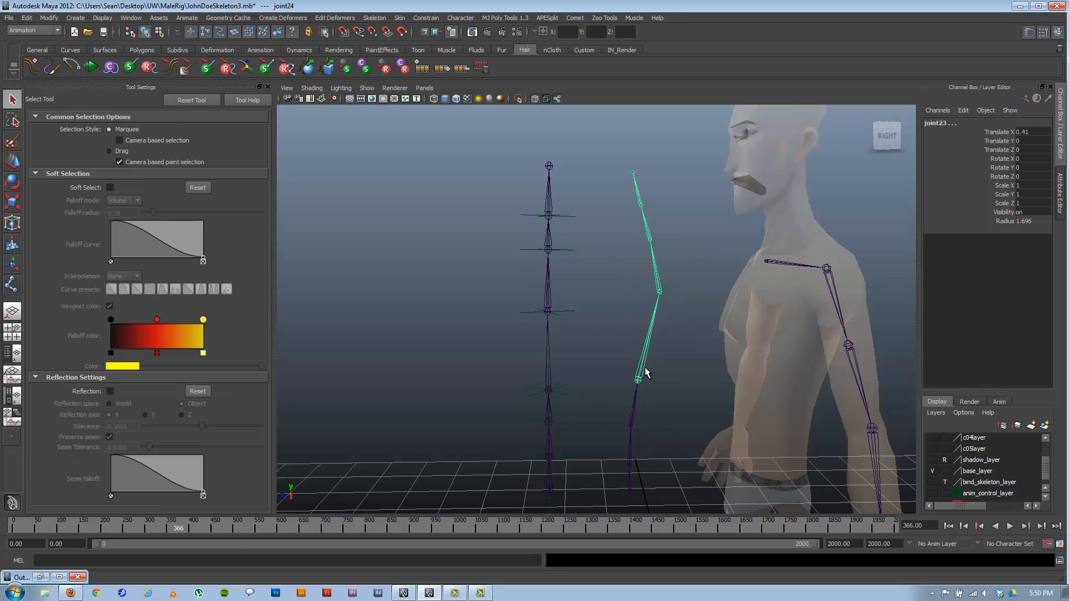
click(631, 441)
key(e)
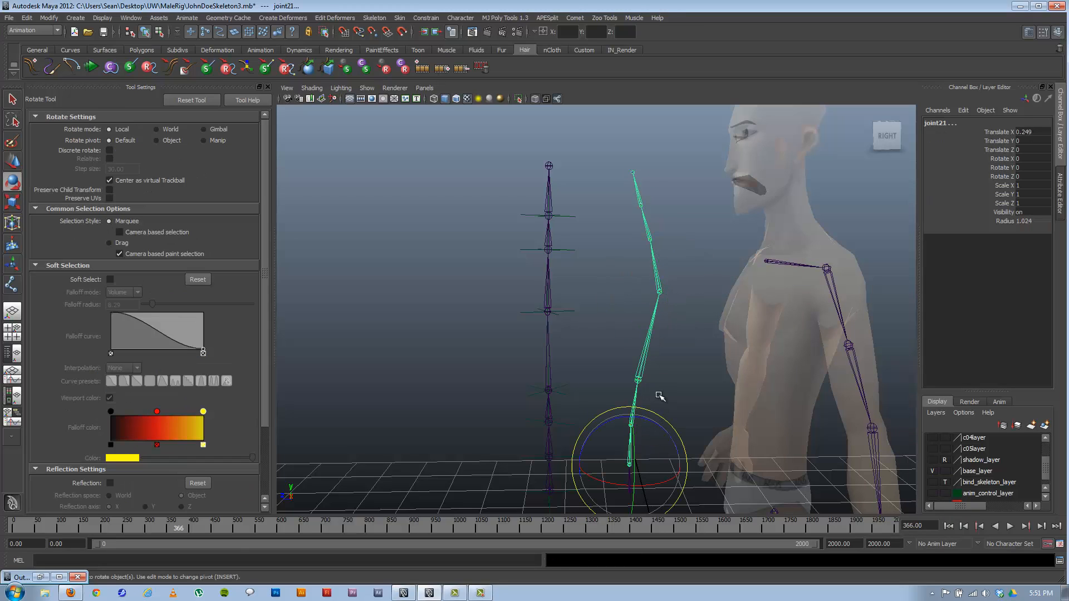
drag(641, 493, 675, 476)
key(ctrl+z)
click(671, 376)
- Delete the whole straight spine chain together with its locators
alt+drag(656, 403, 608, 415)
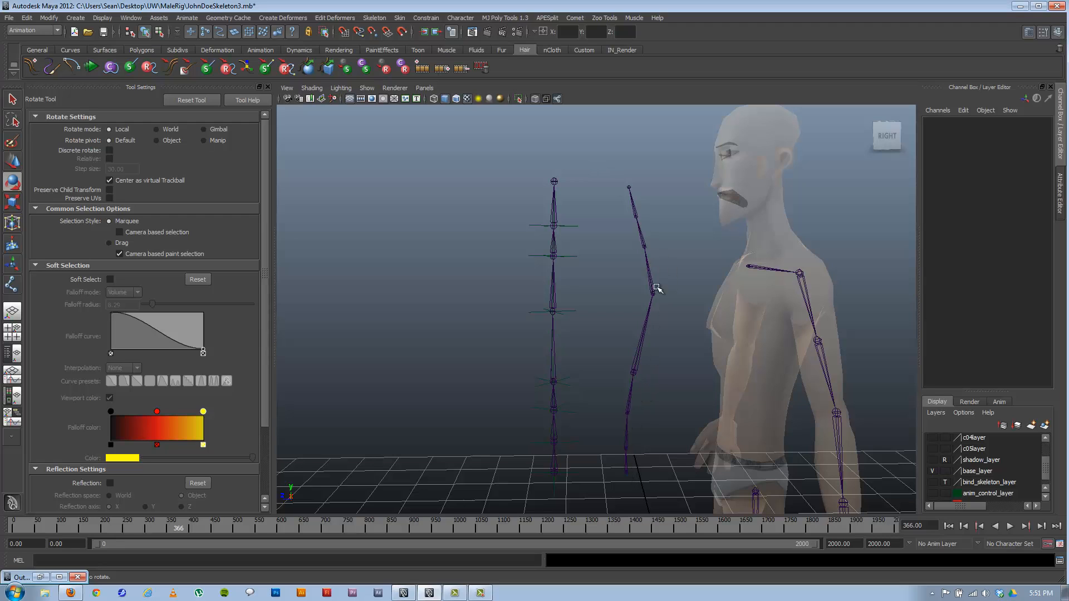
alt+drag(645, 363, 578, 400)
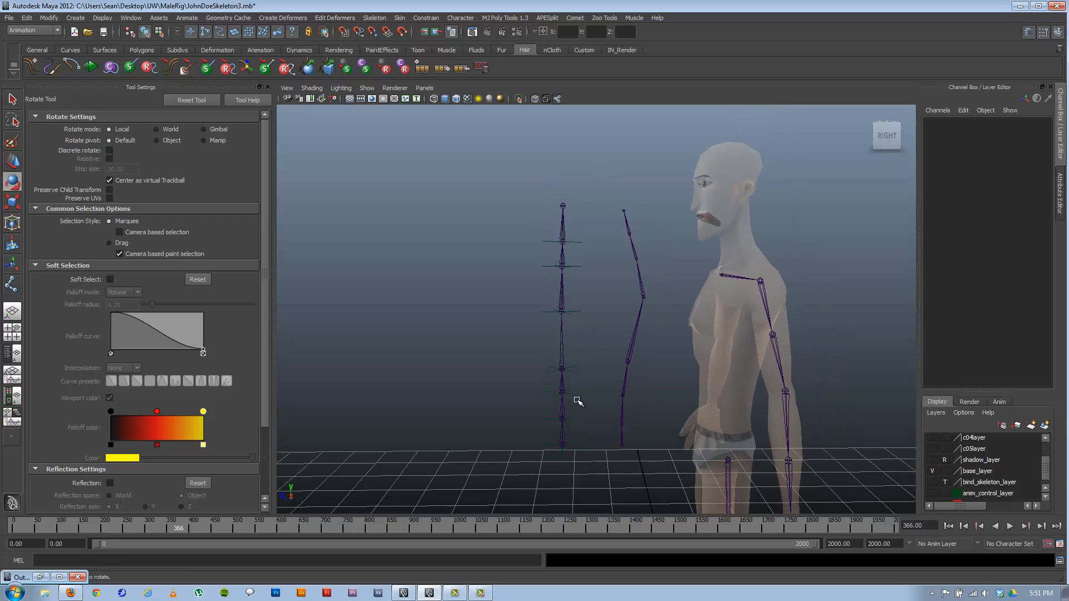
drag(524, 322, 580, 492)
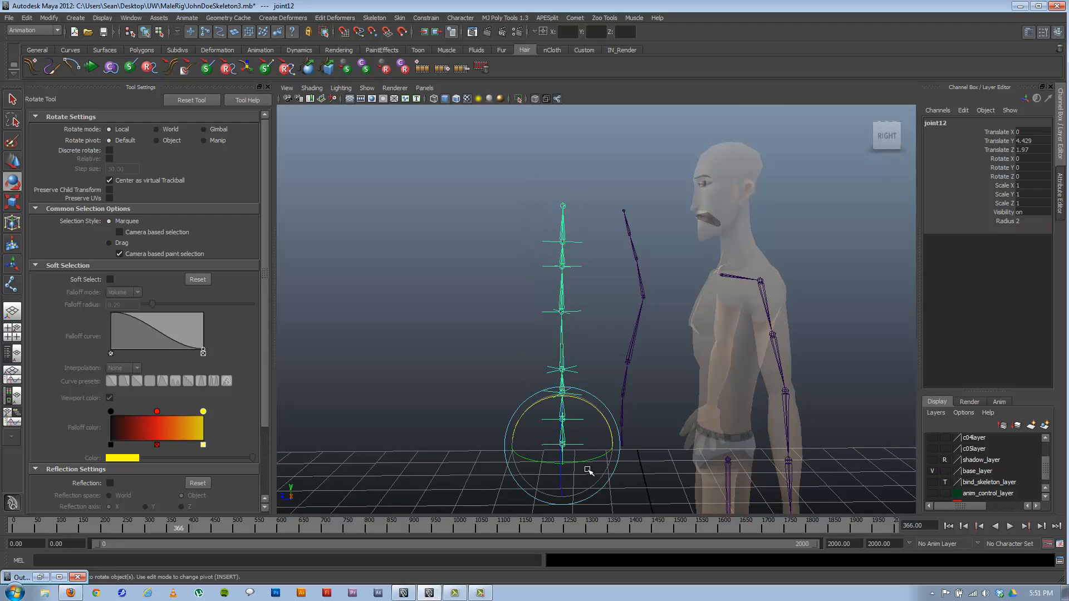
key(Delete)
- Try setting Translate Y and Translate Z of the curved chain's root joint to 0, and undo it
click(621, 446)
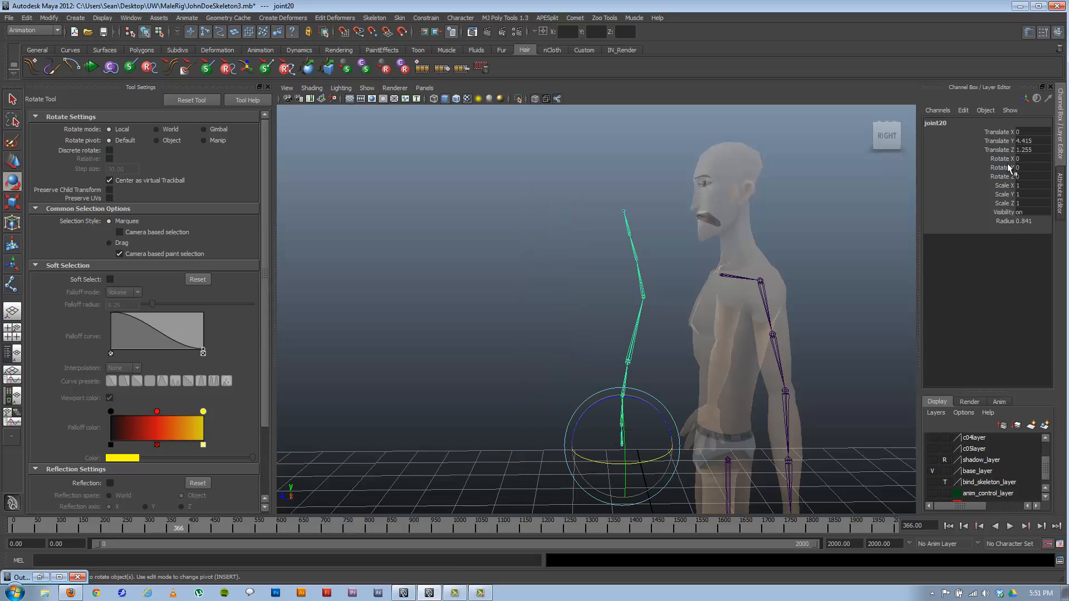
drag(1038, 140, 1029, 149)
text(0)
key(Return)
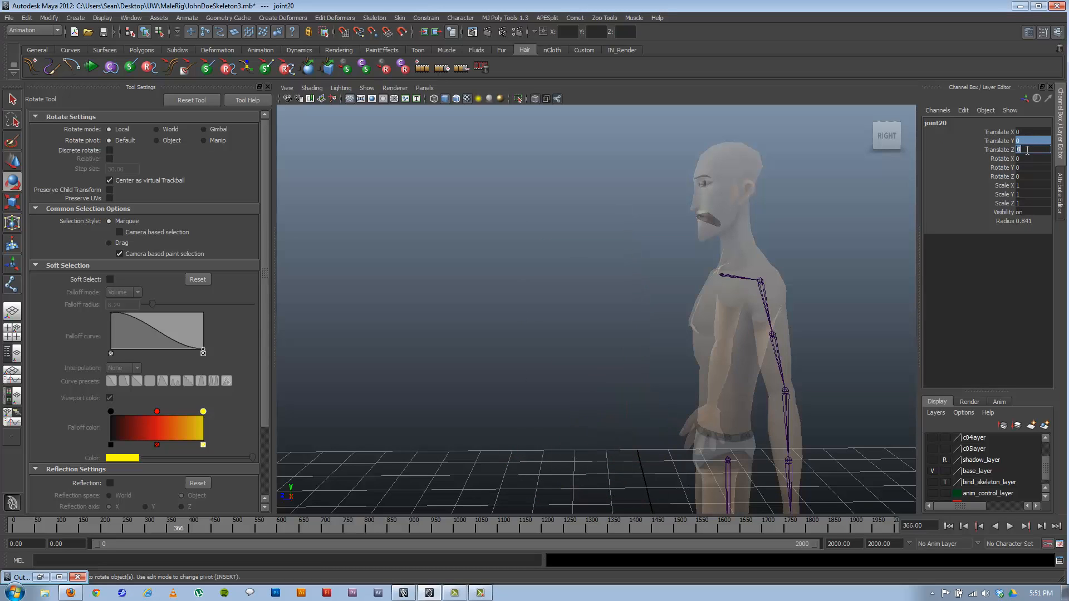
key(ctrl+z)
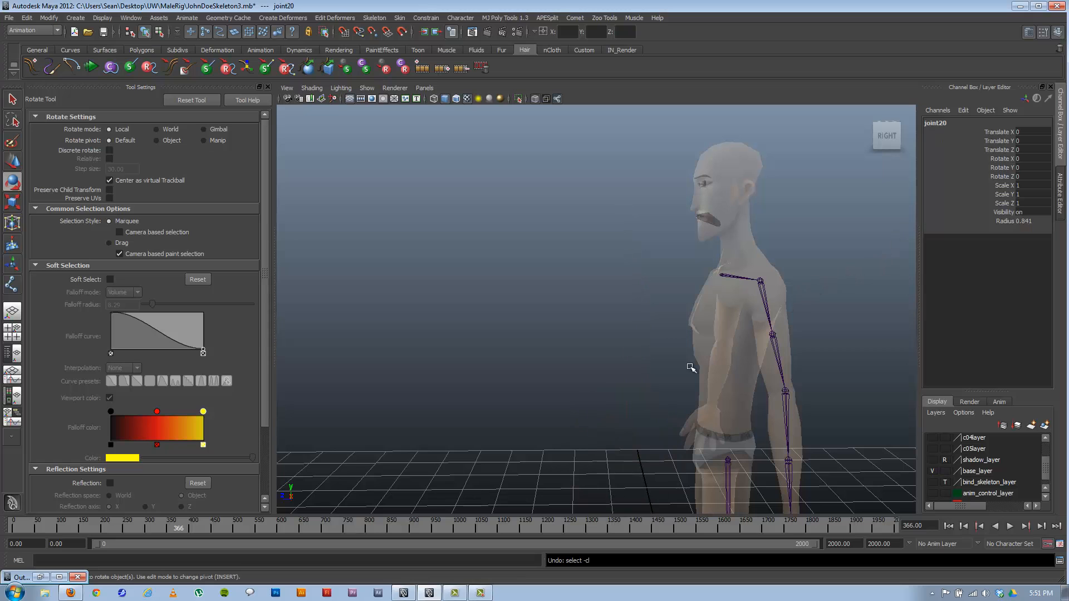
- Move the curved chain's root joint in the side view into the character's pelvis, at about Y 4.444 and Z -0.004
key(space)
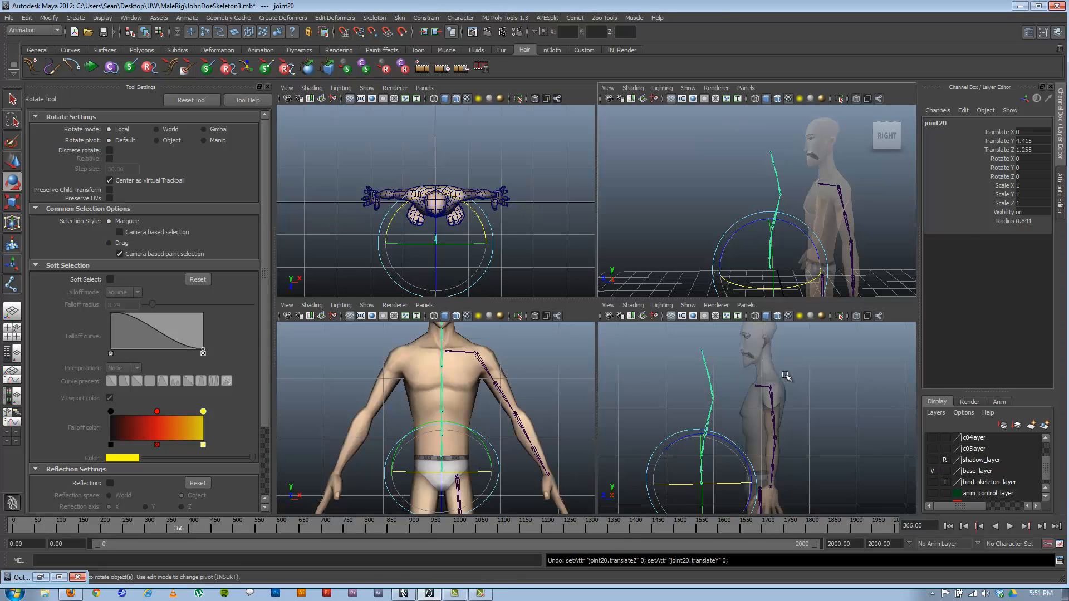
key(space)
key(w)
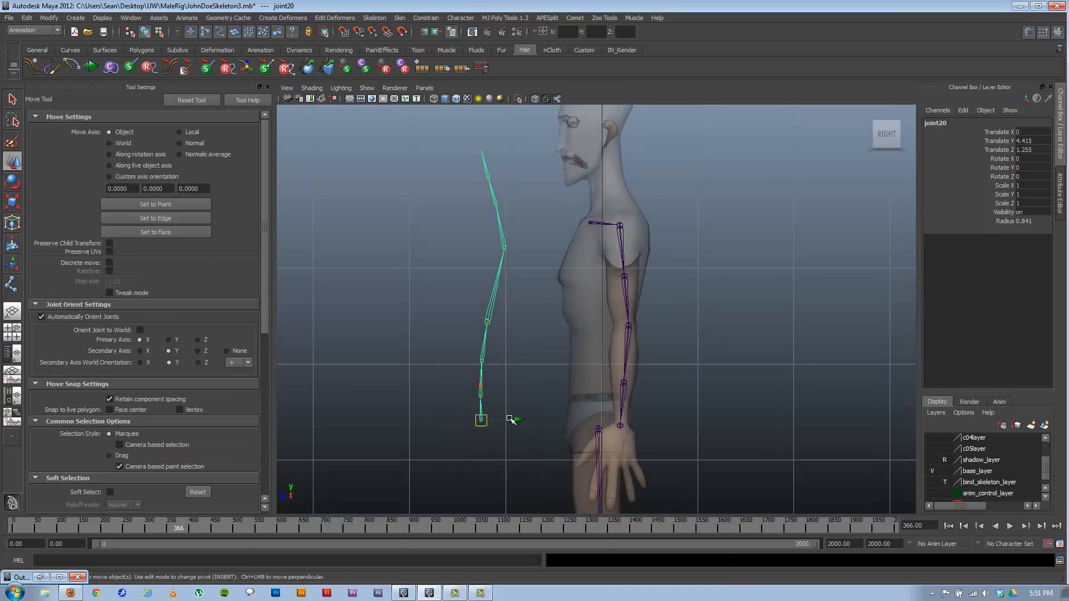
drag(511, 419, 630, 413)
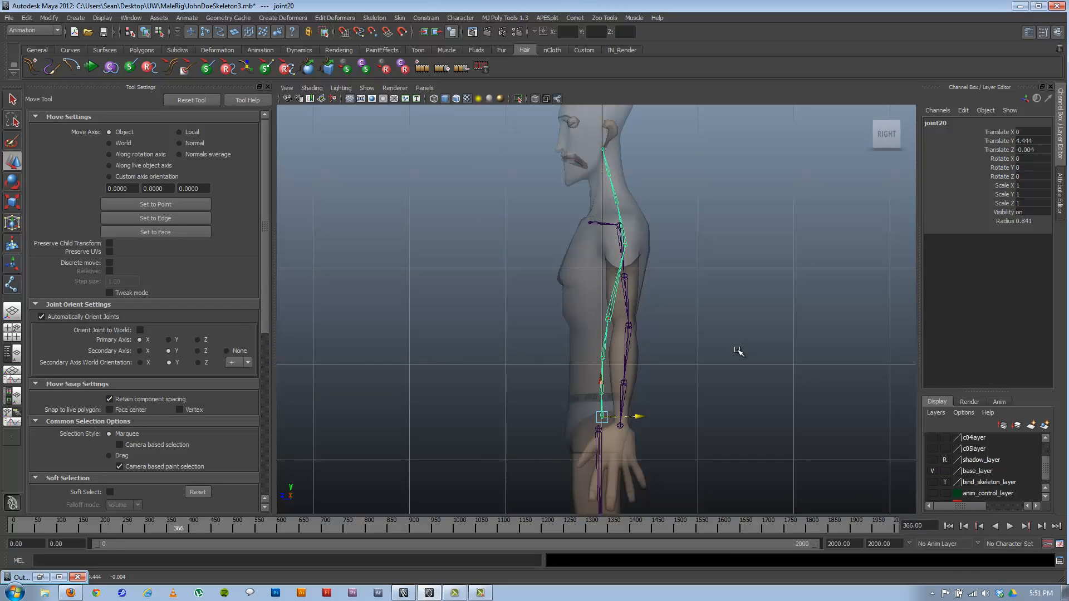
key(space)
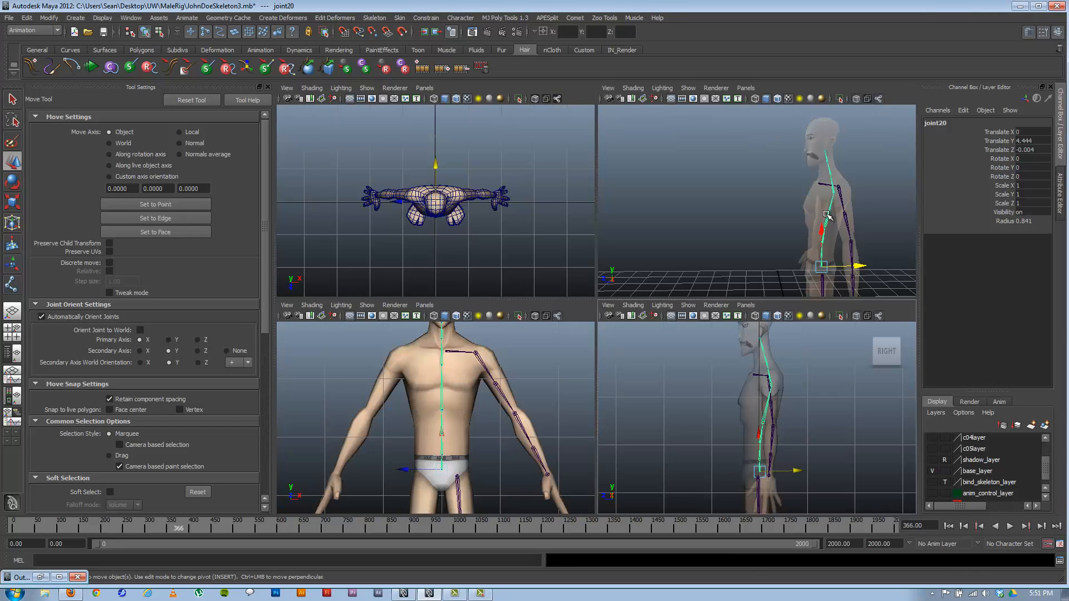
key(space)
- Show the curved spine chain's local rotation axes in the perspective view
alt+drag(608, 278, 575, 319)
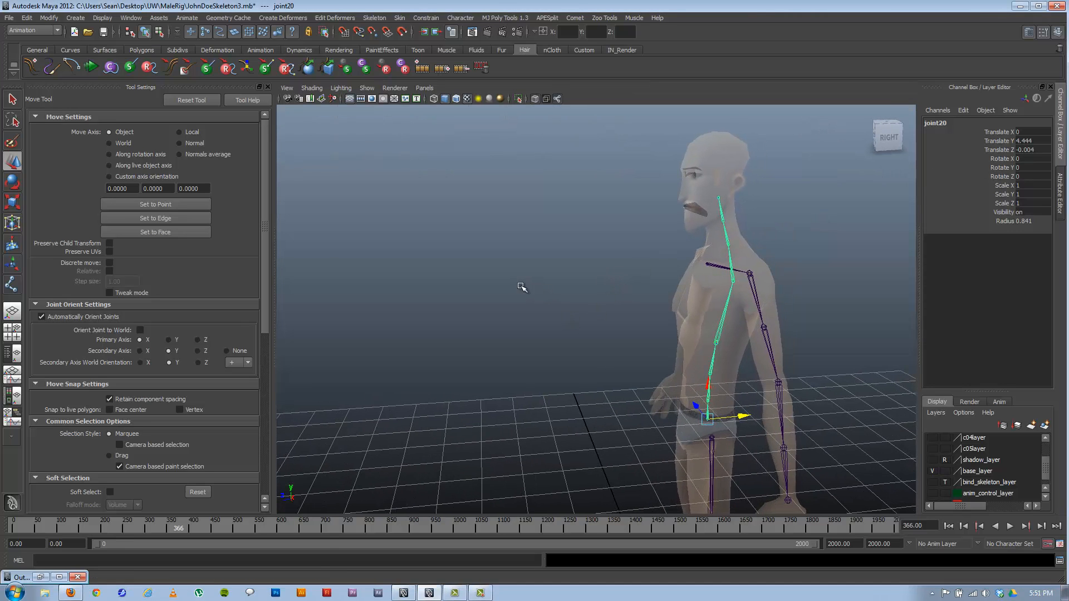
alt+drag(521, 286, 453, 263)
click(159, 32)
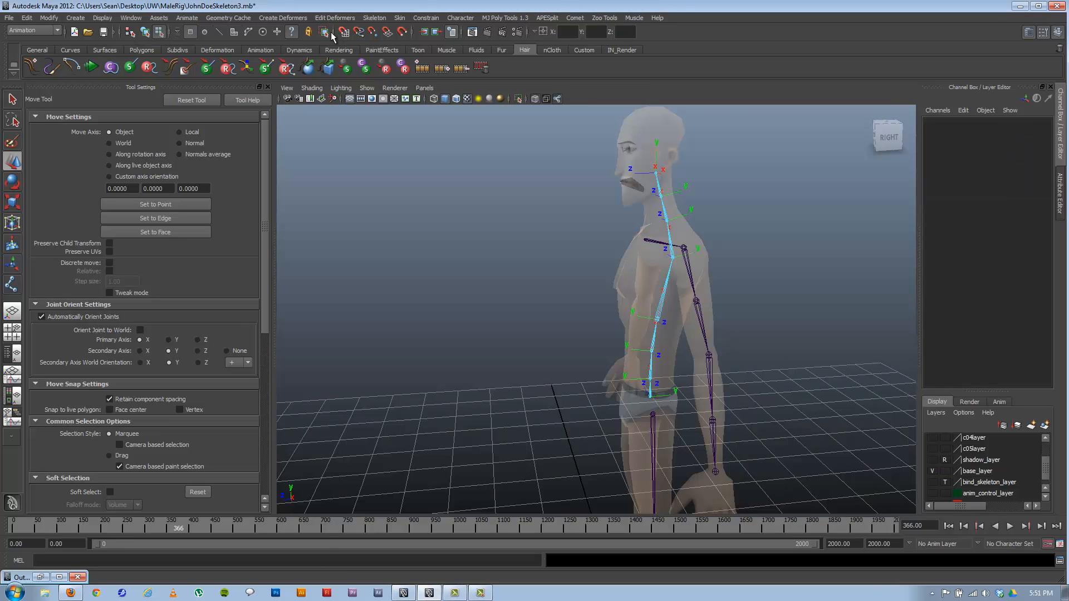
alt+drag(644, 301, 582, 298)
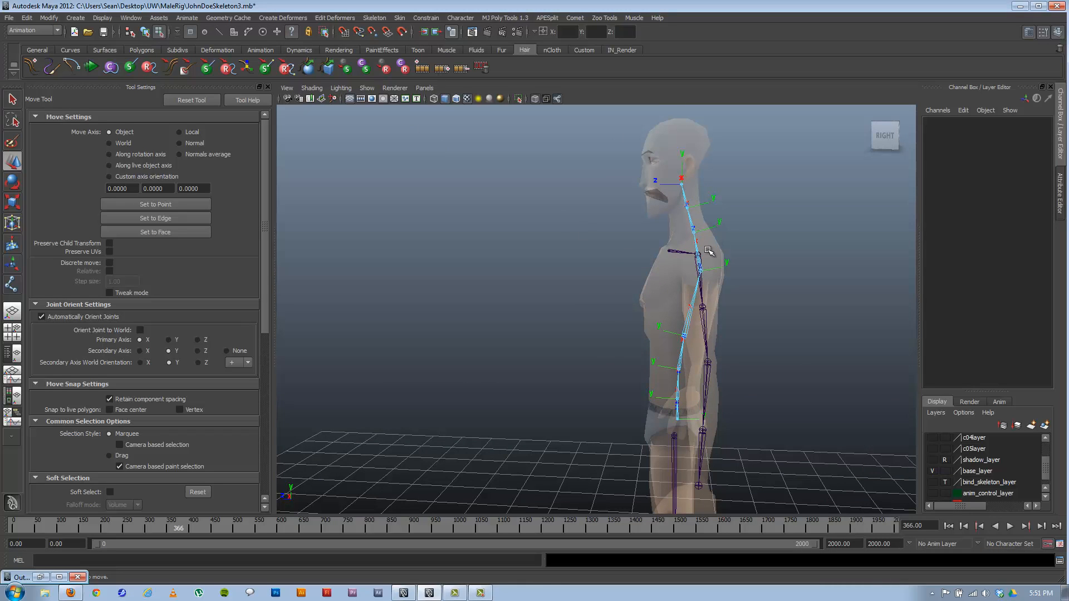
click(687, 208)
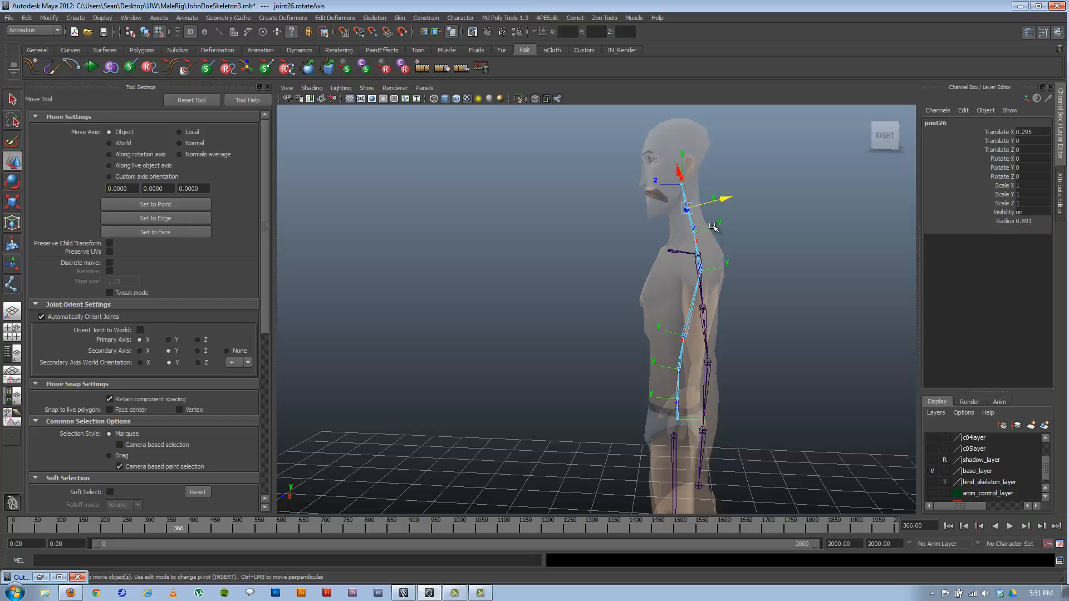
shift+click(712, 227)
shift+click(715, 269)
alt+drag(638, 309, 667, 318)
alt+drag(565, 350, 541, 354)
shift+click(604, 411)
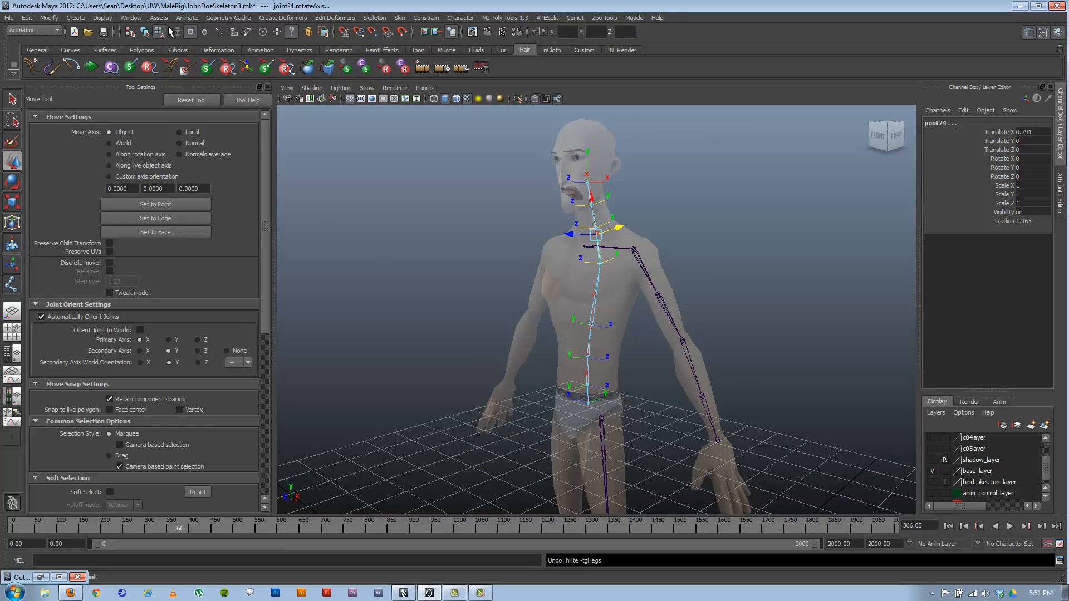
- Show the local rotation axes of the spine, arm and leg chains together
key(F8)
shift+click(611, 251)
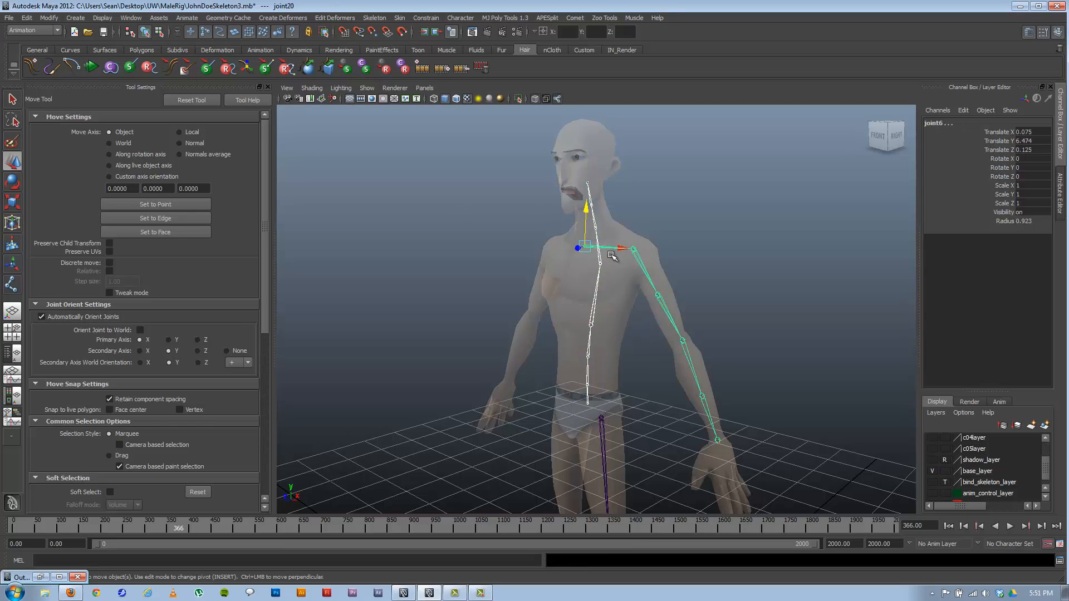
click(602, 439)
click(159, 32)
alt+drag(470, 279, 659, 408)
alt+drag(613, 357, 577, 343)
alt+right_drag(577, 343, 670, 412)
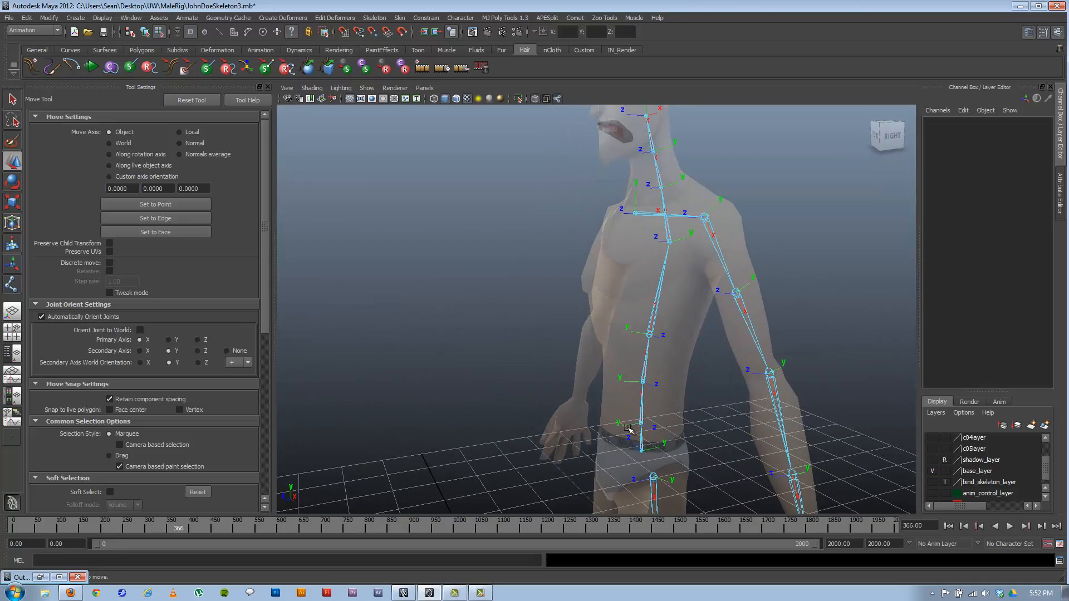
- Turn on discrete rotation with a step size of 30 and rotate the local axes of the three lower spine joints above the root about X
click(628, 427)
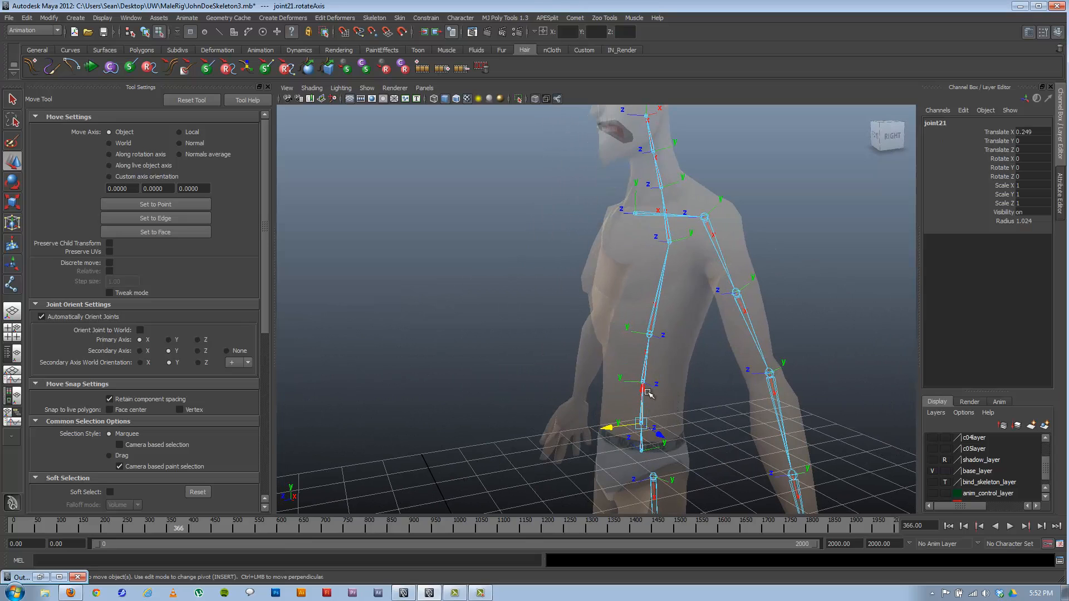
shift+click(649, 329)
key(e)
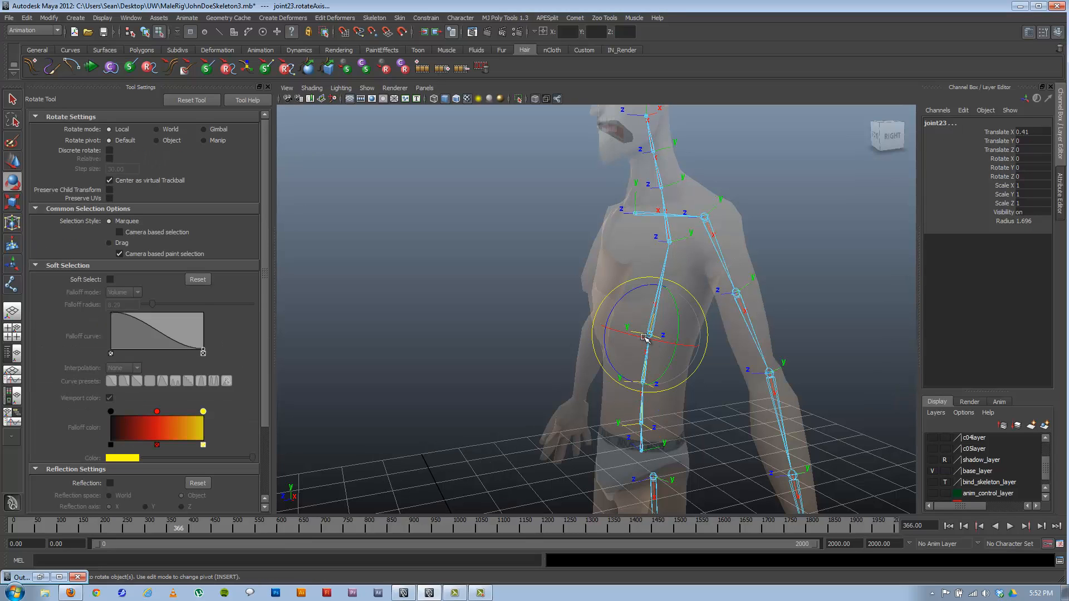
click(109, 150)
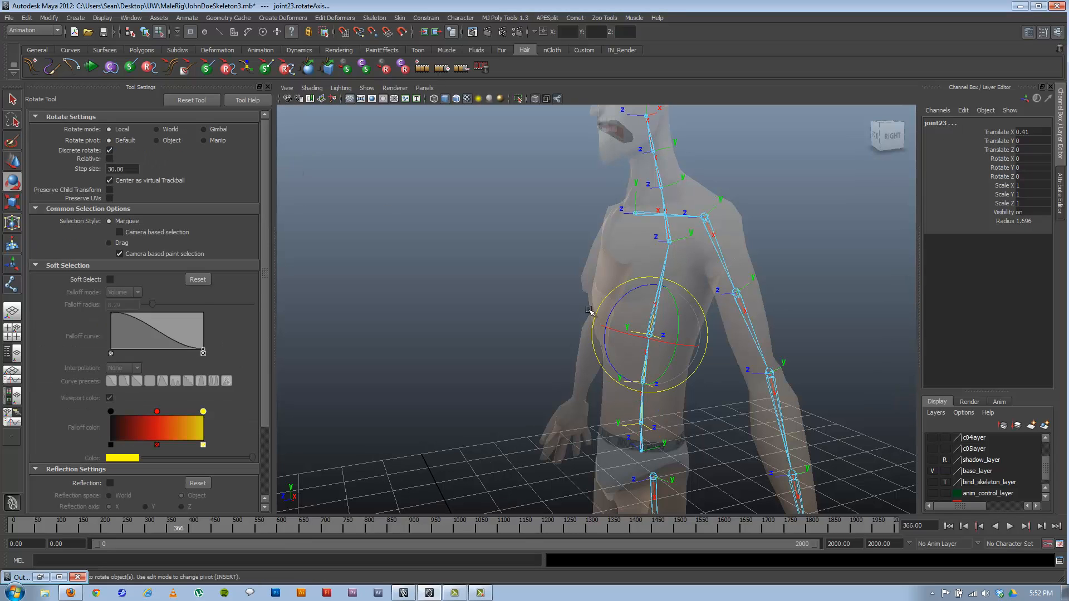
drag(625, 332, 679, 377)
- Examine the direction of the lower spine joints' axes against the axes of the arm and leg joints
alt+middle_drag(679, 377, 612, 297)
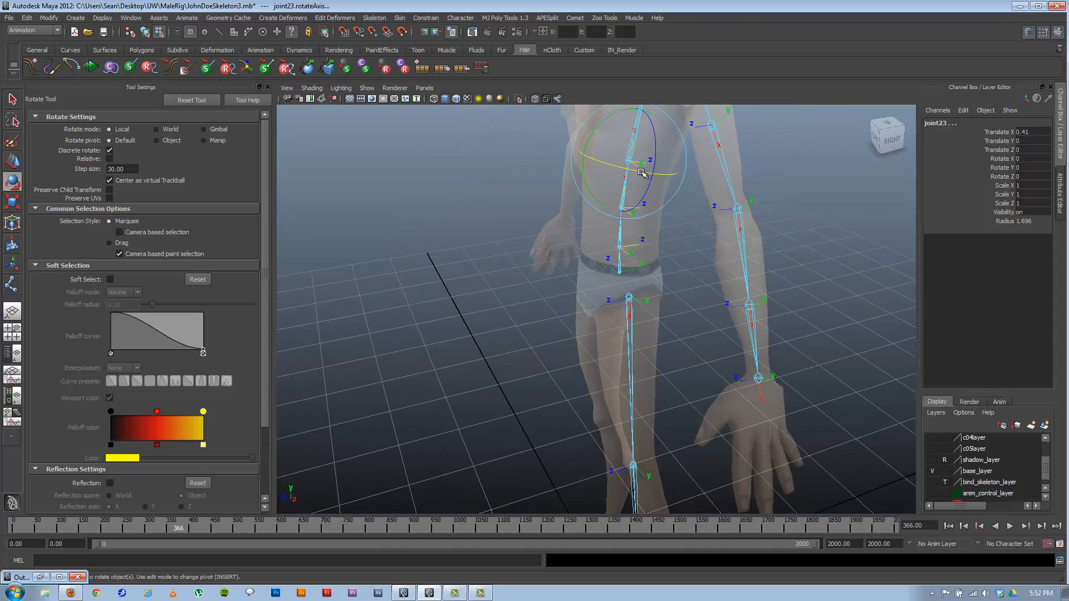
alt+middle_drag(665, 170, 644, 235)
alt+drag(644, 235, 656, 245)
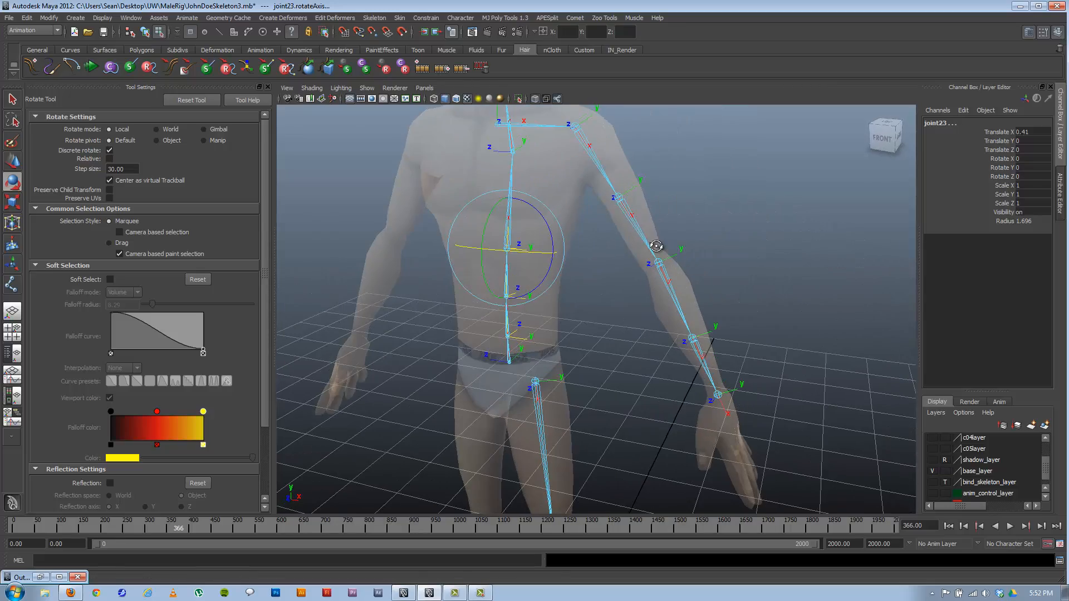
alt+drag(664, 178, 727, 200)
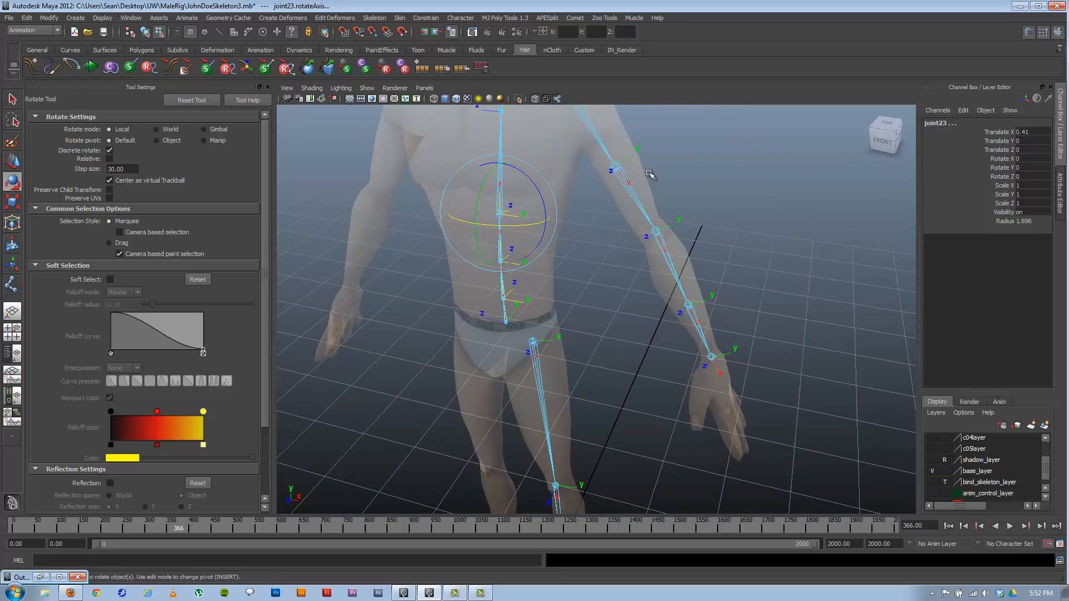
alt+drag(507, 227, 582, 287)
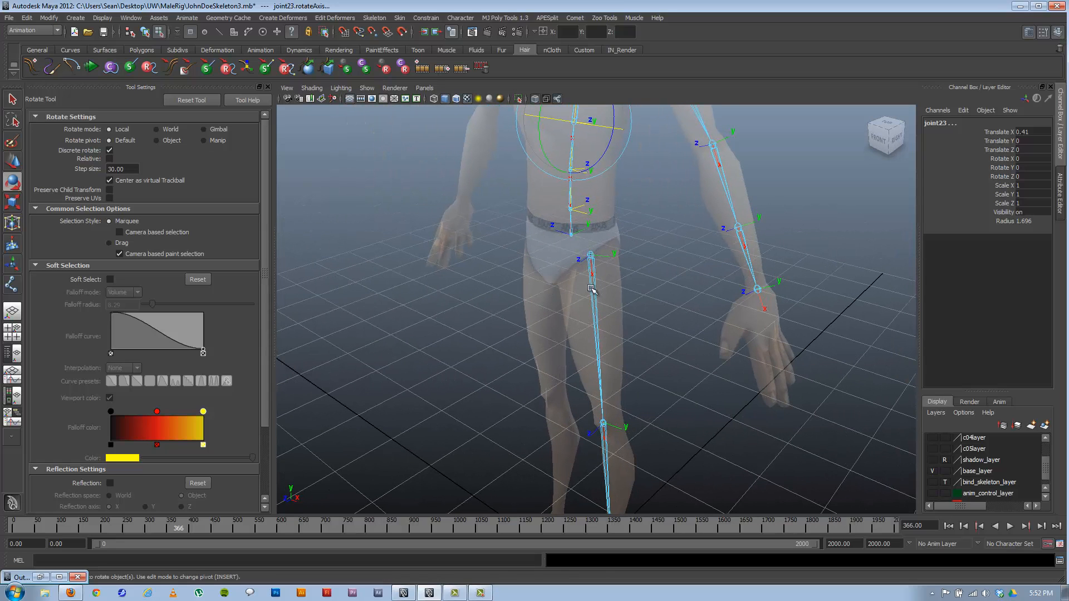
alt+middle_drag(593, 229, 560, 304)
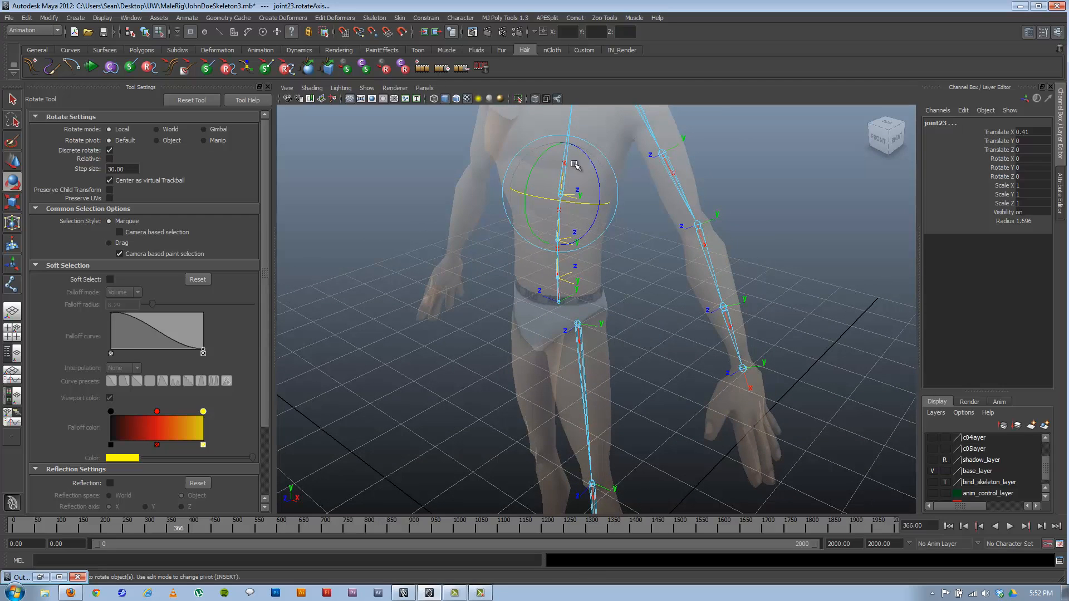
alt+drag(586, 331, 608, 328)
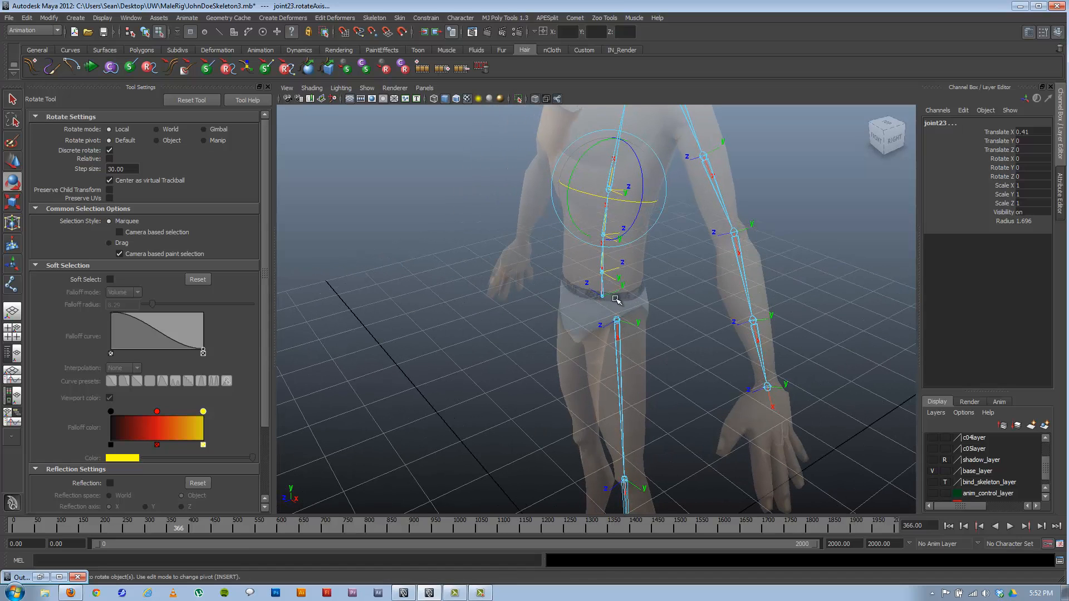
mouse_move(616, 300)
alt+mouse_down()
mouse_move(604, 304)
mouse_move(616, 308)
alt+mouse_up()
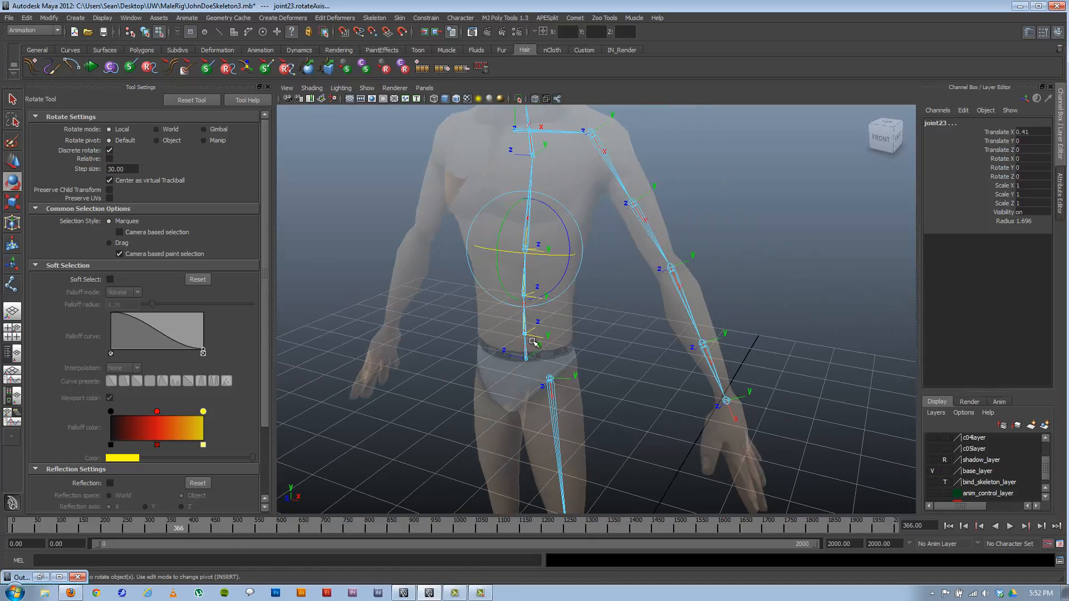
- Rotate the local rotation axes of the spine's root joint about X to match the neighbouring spine joints
alt+middle_drag(546, 230, 540, 346)
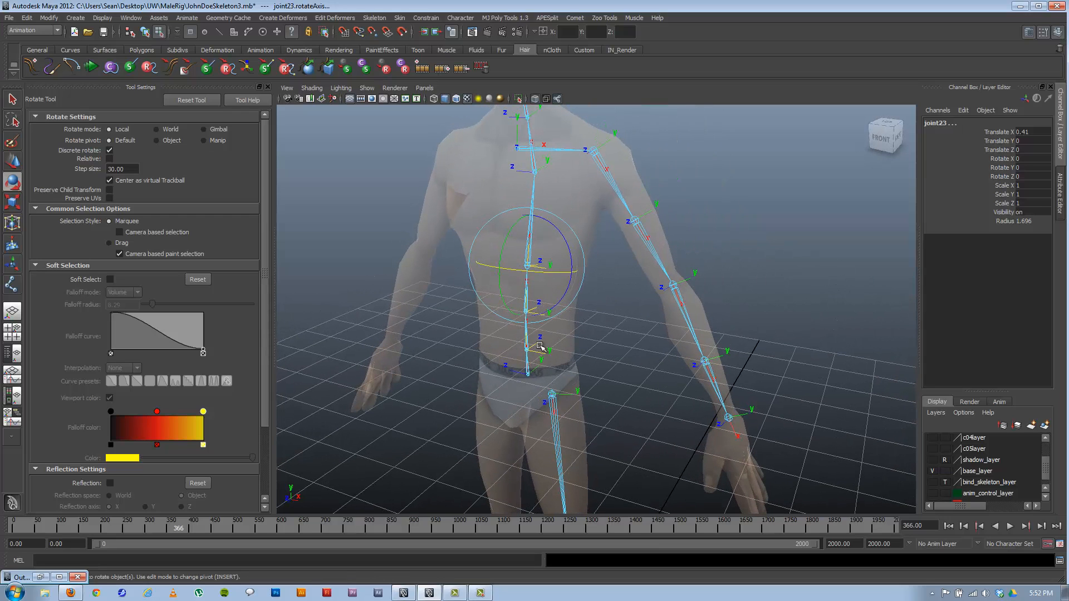
click(530, 371)
drag(553, 392, 477, 398)
- Rotate the local axes of the chest joint and the two neck joints about X, return to object mode and clear the selection
alt+middle_drag(551, 188, 554, 250)
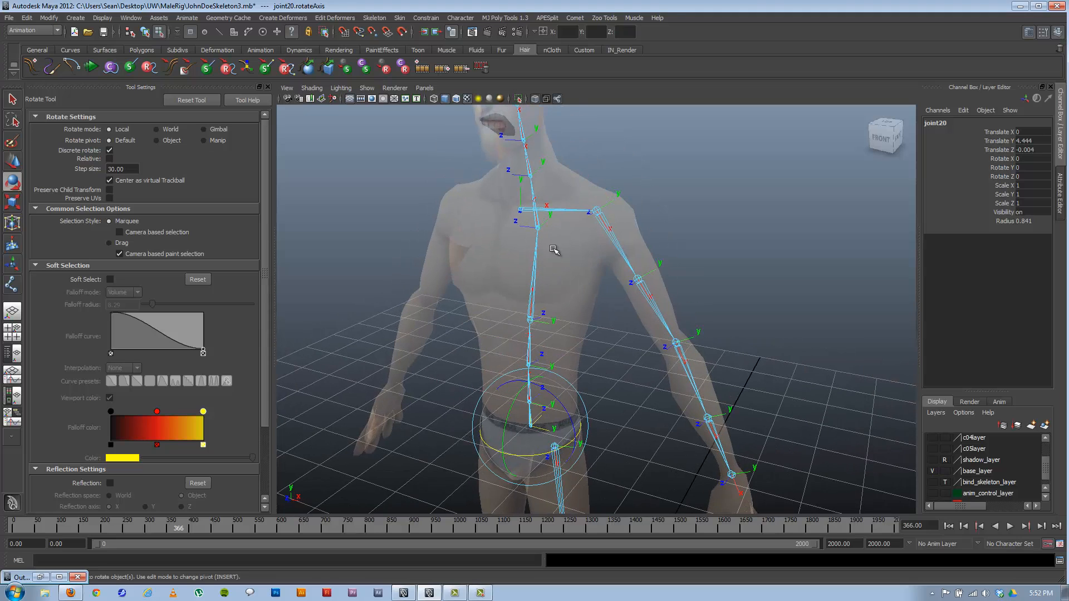
click(543, 223)
alt+middle_drag(539, 146, 533, 204)
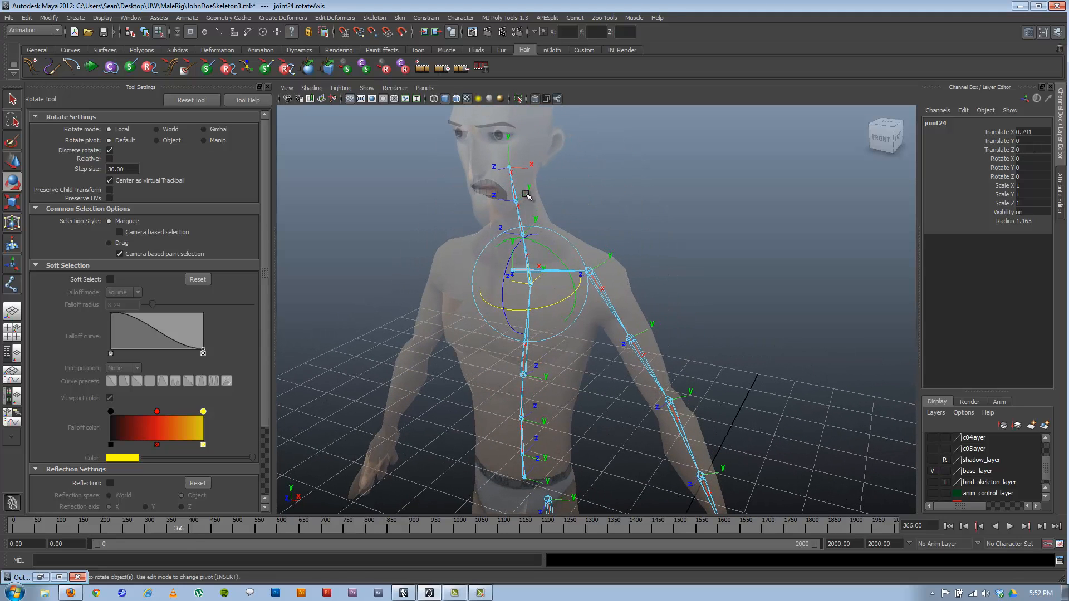
key(q)
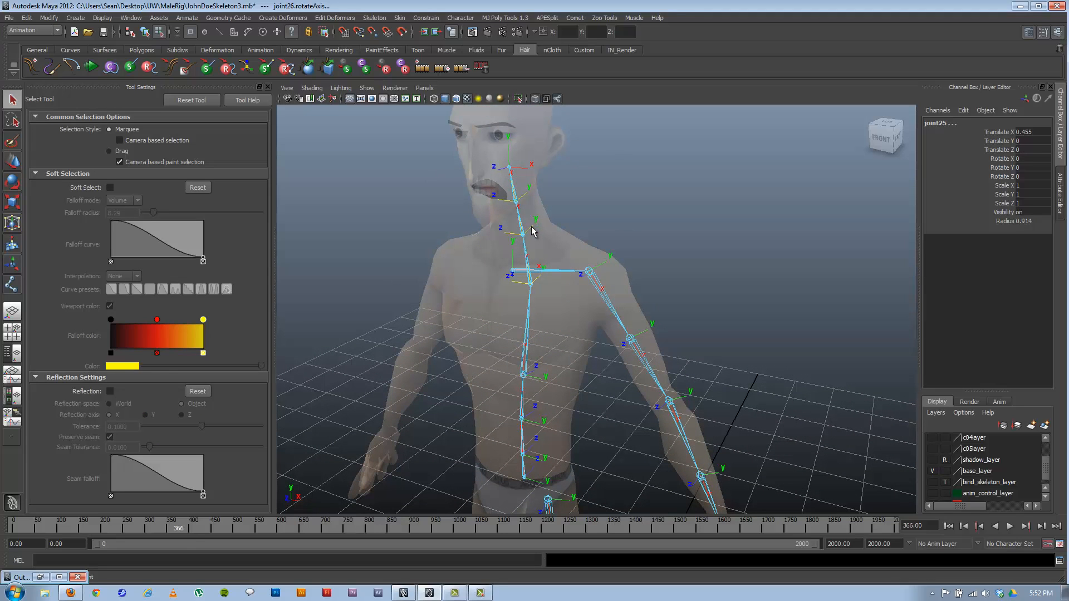
key(e)
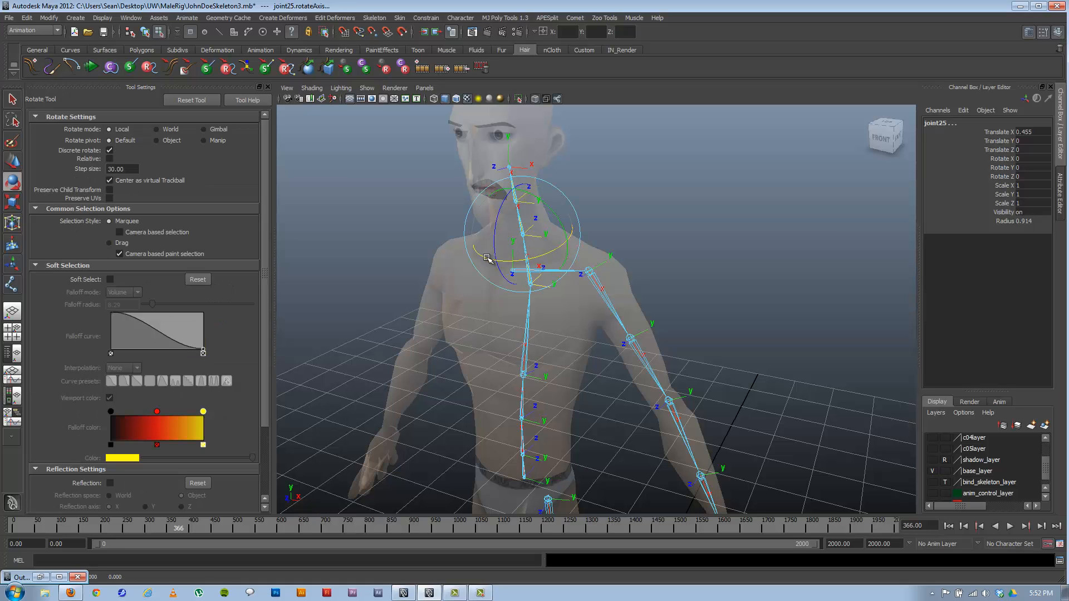
alt+drag(504, 276, 377, 131)
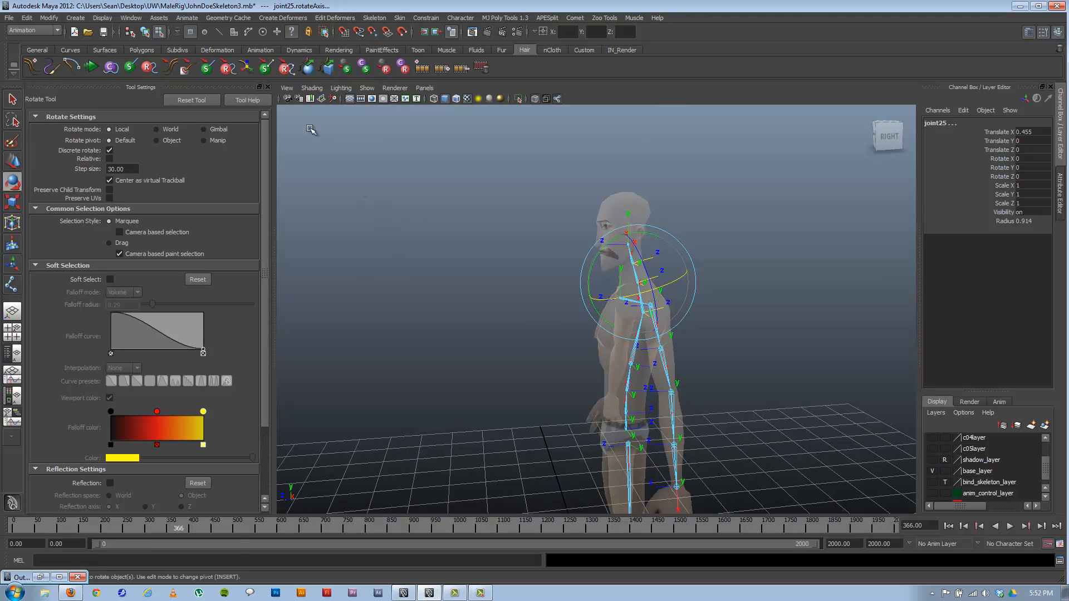
click(144, 34)
click(752, 310)
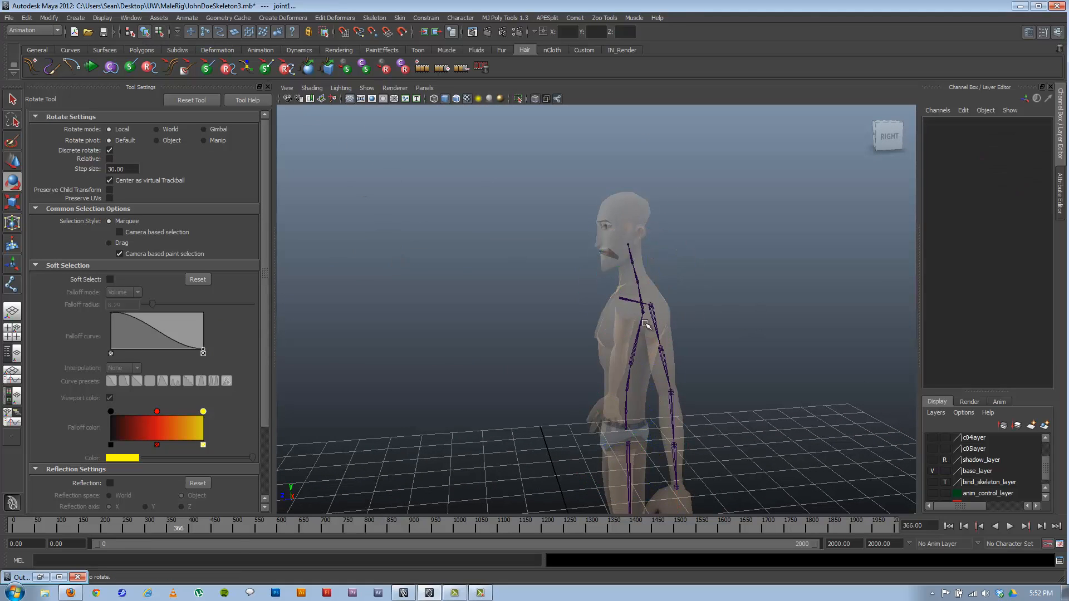
- Parent the leg chain's hip joint to the spine's root joint in the pelvis
alt+drag(565, 352, 563, 316)
scroll(622, 301, up, 3)
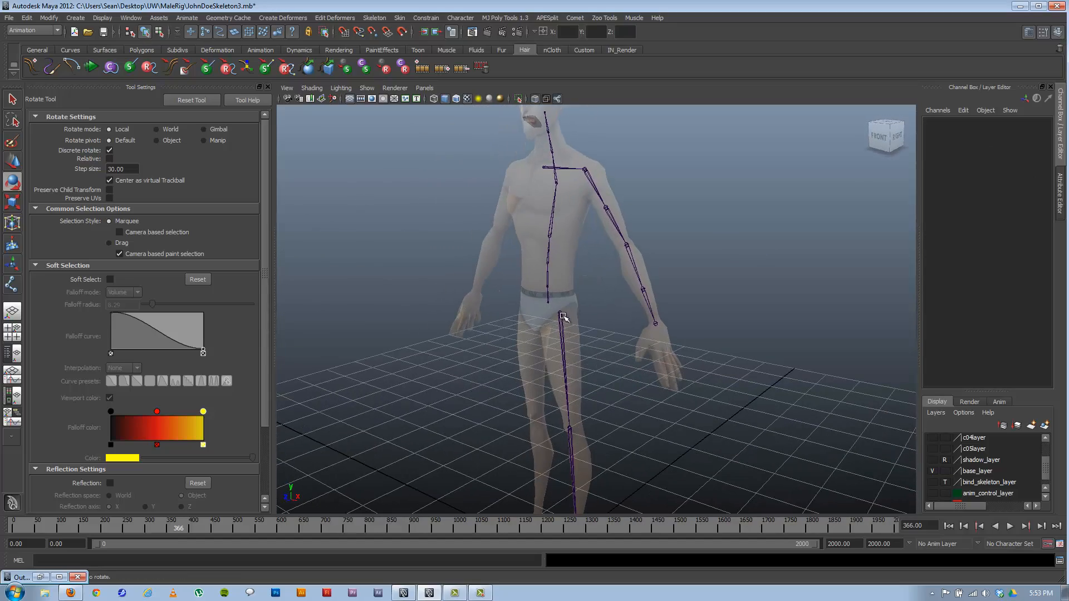
click(561, 316)
scroll(561, 328, up, 5)
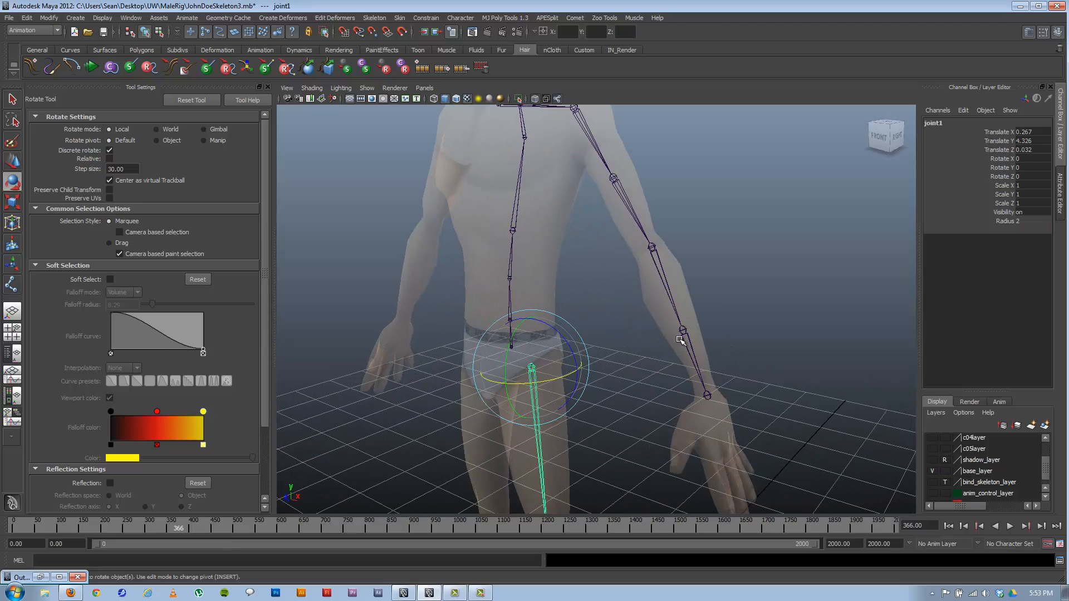
key(q)
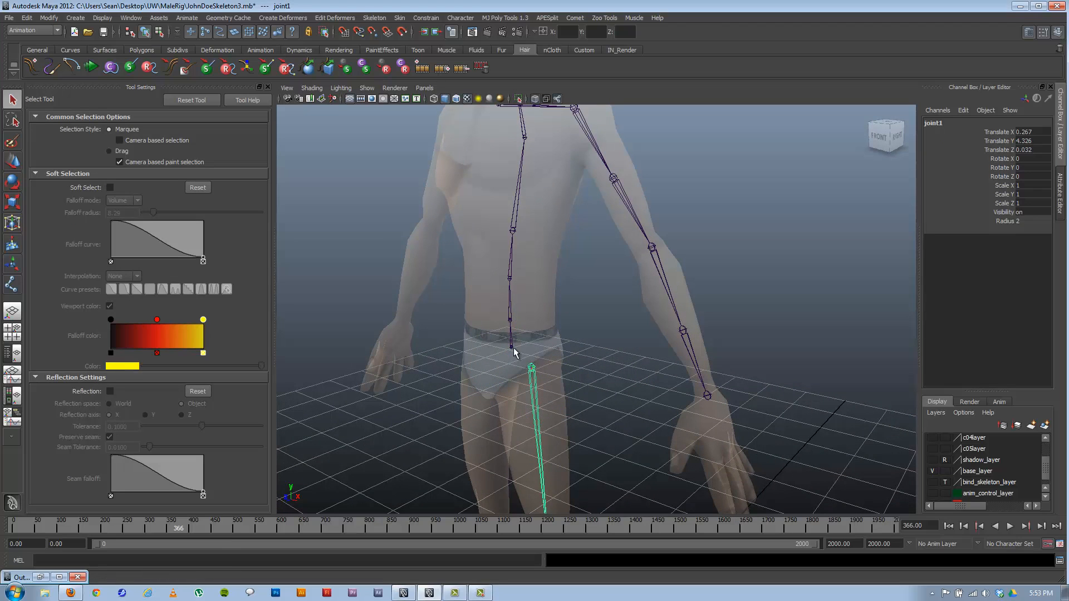
scroll(524, 350, down, 4)
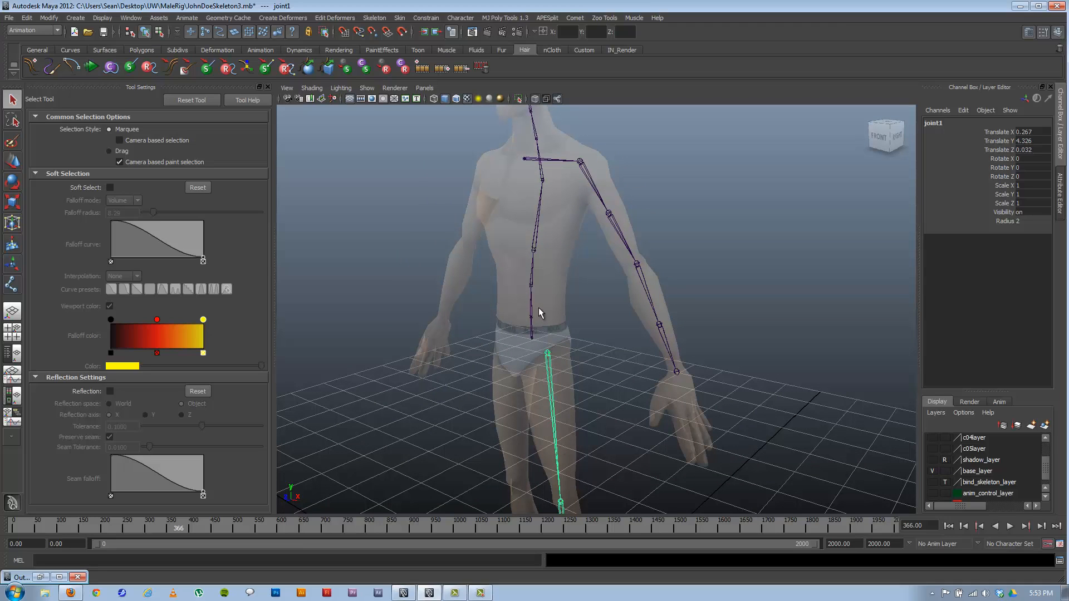
alt+middle_drag(483, 267, 478, 296)
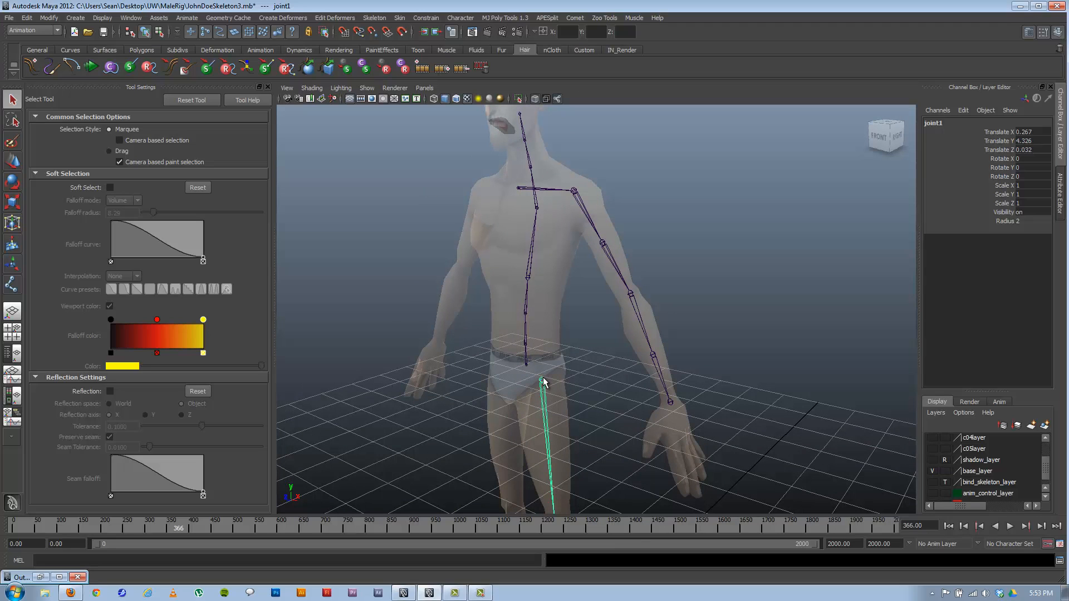
shift+click(527, 368)
key(p)
- Parent the arm chain's clavicle joint to the spine's upper chest joint
alt+middle_drag(533, 225, 538, 288)
click(543, 263)
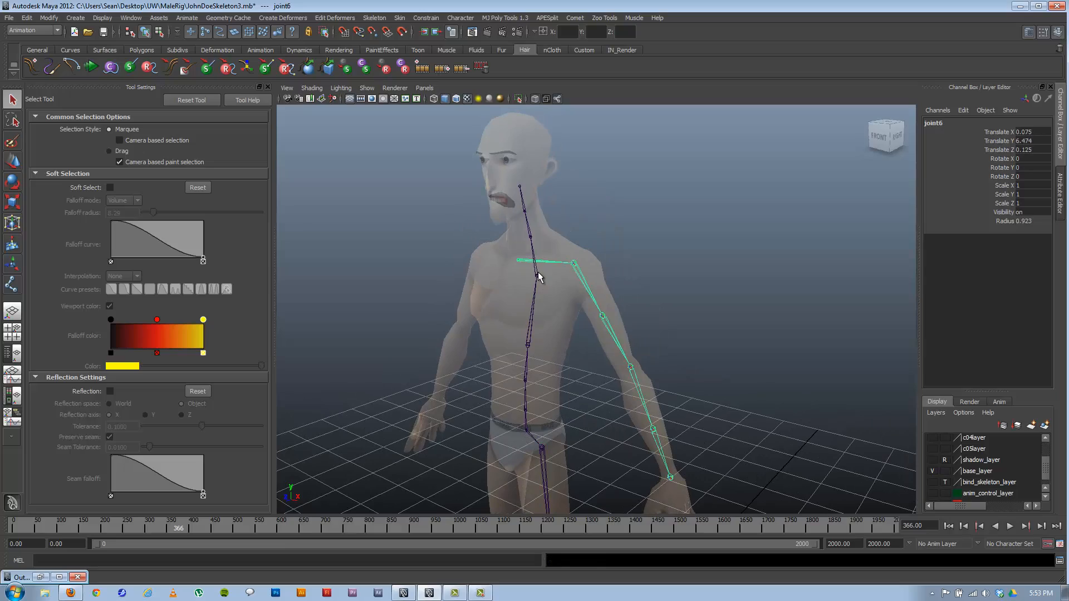
shift+click(541, 273)
key(p)
- Examine how the leg and arm chains join the spine, and clear the selection
alt+middle_drag(649, 387, 590, 212)
alt+right_drag(644, 306, 615, 307)
alt+drag(629, 308, 662, 313)
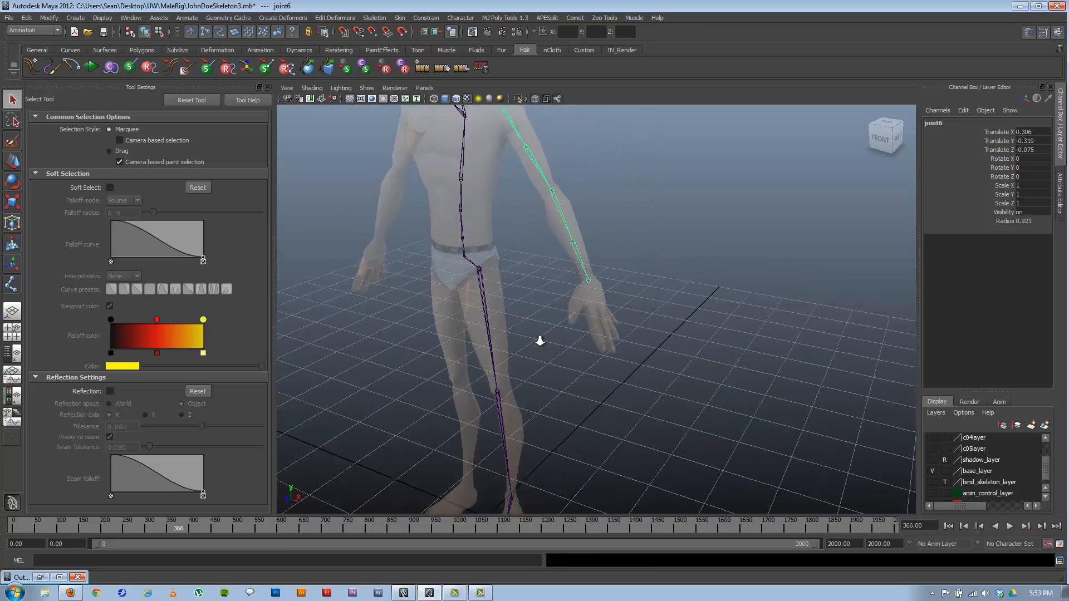
alt+right_drag(539, 339, 576, 344)
alt+drag(576, 344, 614, 362)
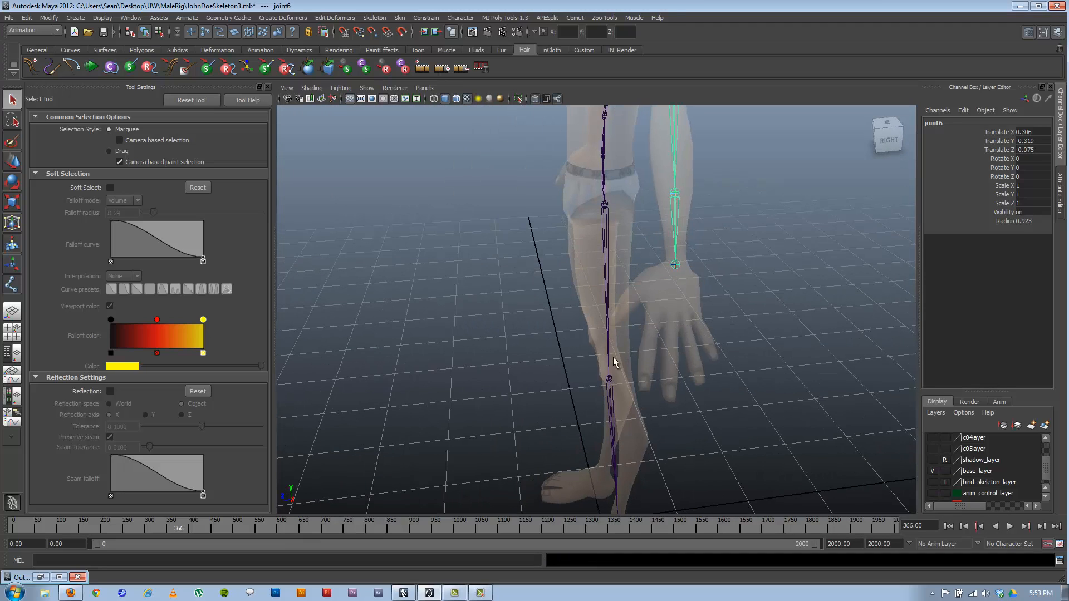
alt+drag(614, 408, 637, 399)
click(603, 427)
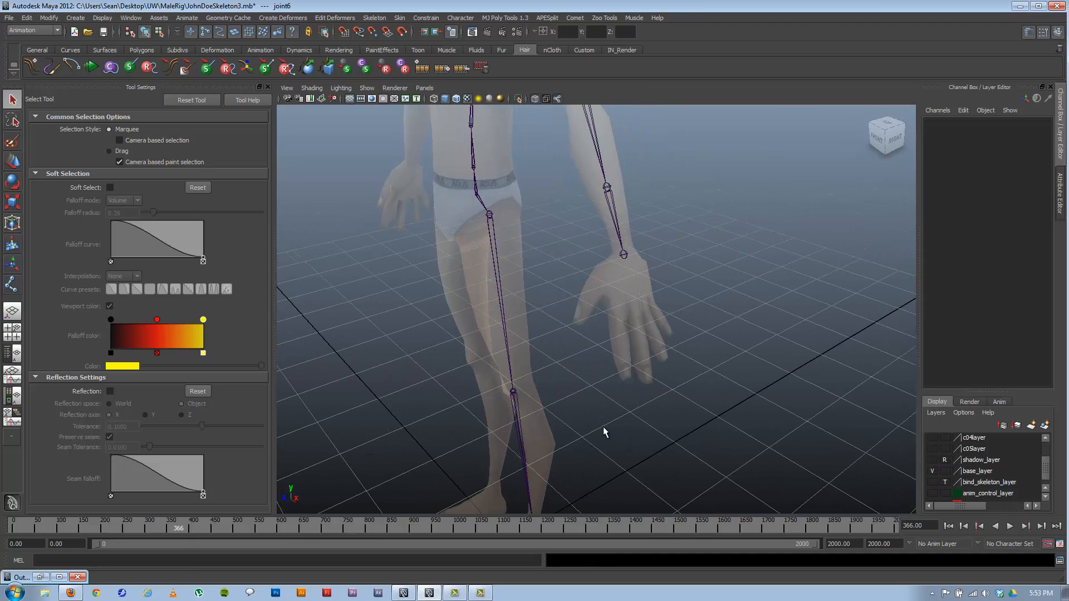
- Draw a four-joint chain from the middle finger's knuckle to its tip in the side view with the Joint Tool
click(13, 288)
key(space)
key(space)
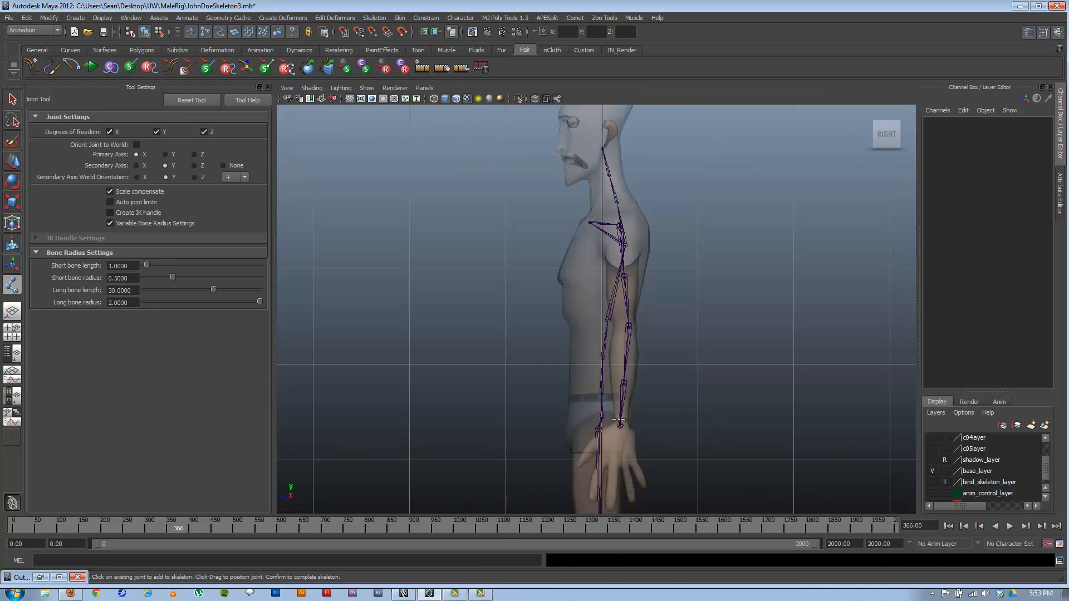
alt+middle_drag(618, 419, 695, 239)
alt+right_drag(695, 239, 866, 370)
alt+middle_drag(696, 262, 561, 314)
alt+right_drag(659, 334, 704, 357)
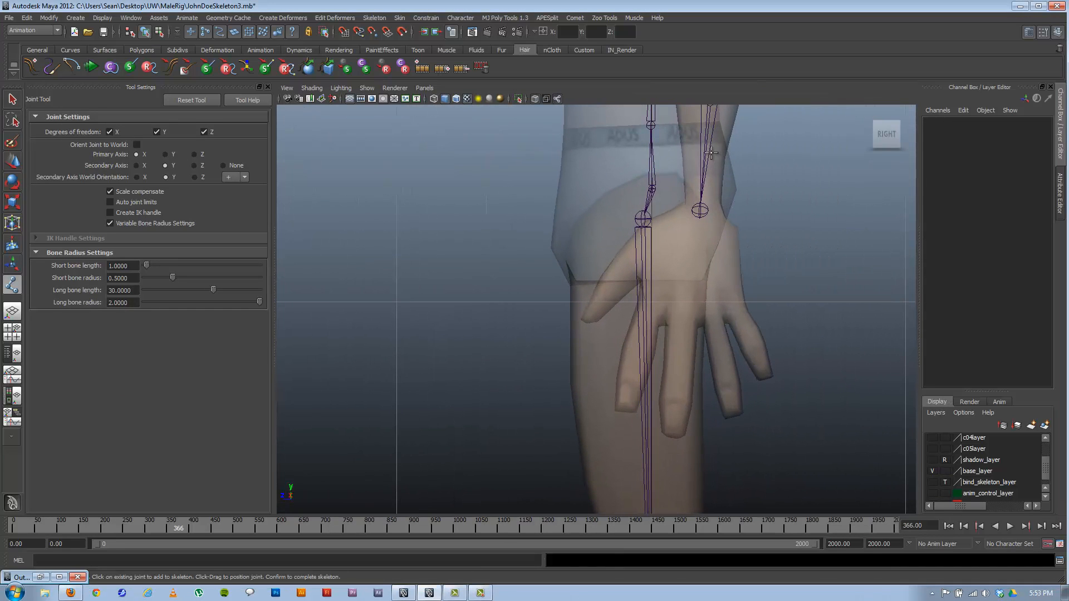
click(686, 305)
click(678, 354)
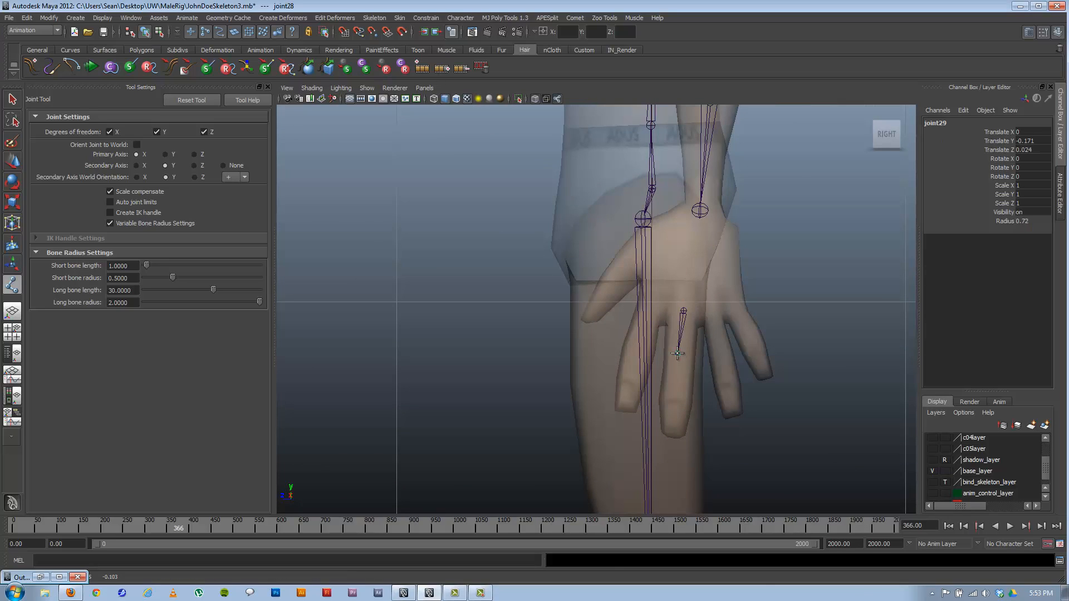
click(675, 387)
click(671, 435)
drag(671, 438, 672, 434)
key(Return)
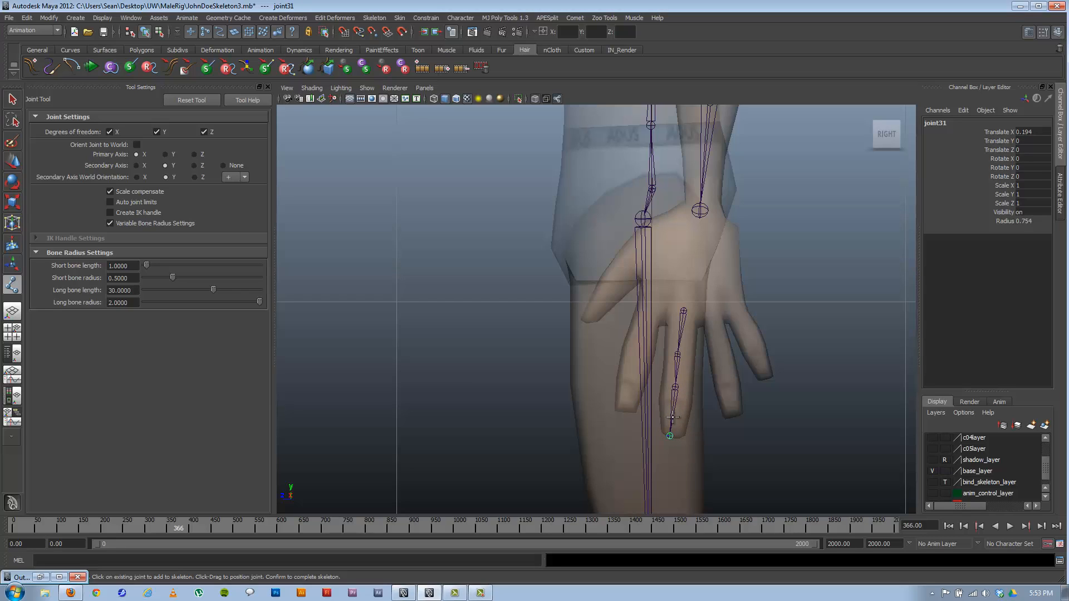
- Line up the middle finger chain's second and third joints with the finger bends in the side view
key(w)
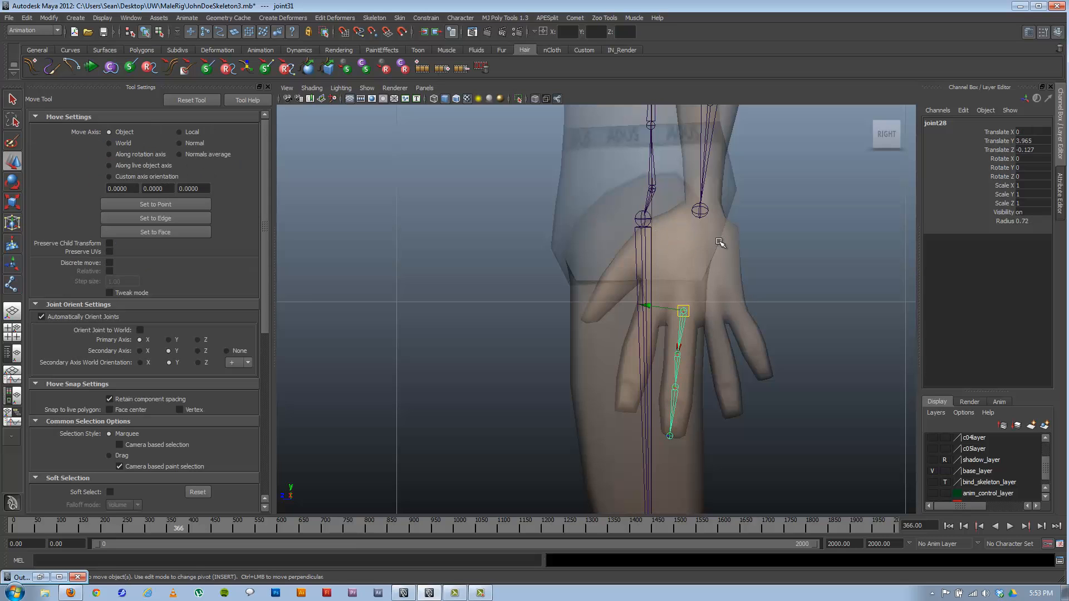
alt+right_drag(624, 333, 713, 360)
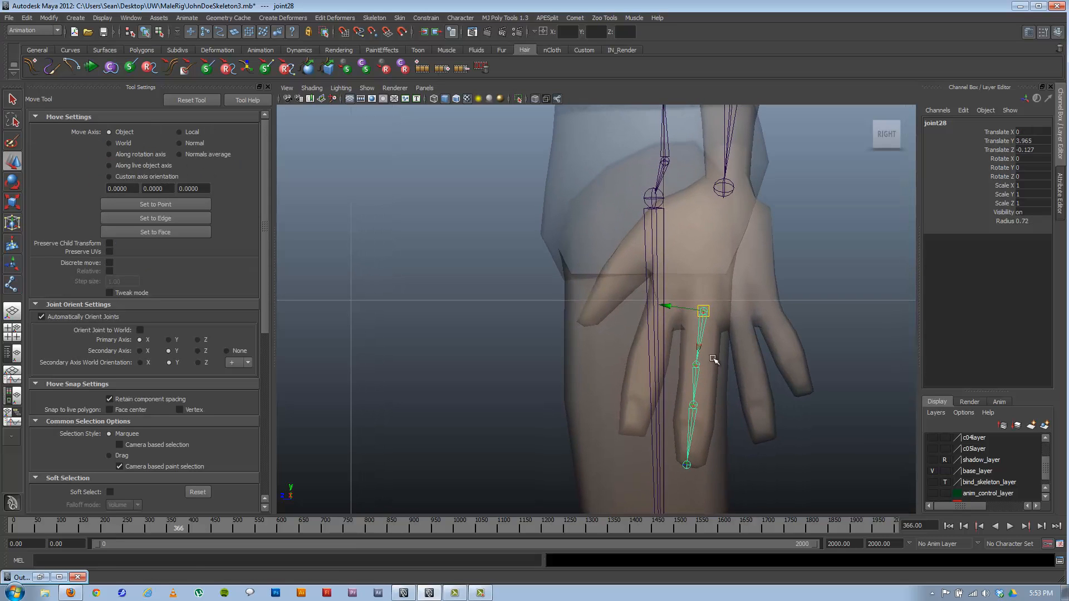
alt+middle_drag(685, 303, 641, 295)
alt+right_drag(640, 295, 702, 337)
click(665, 365)
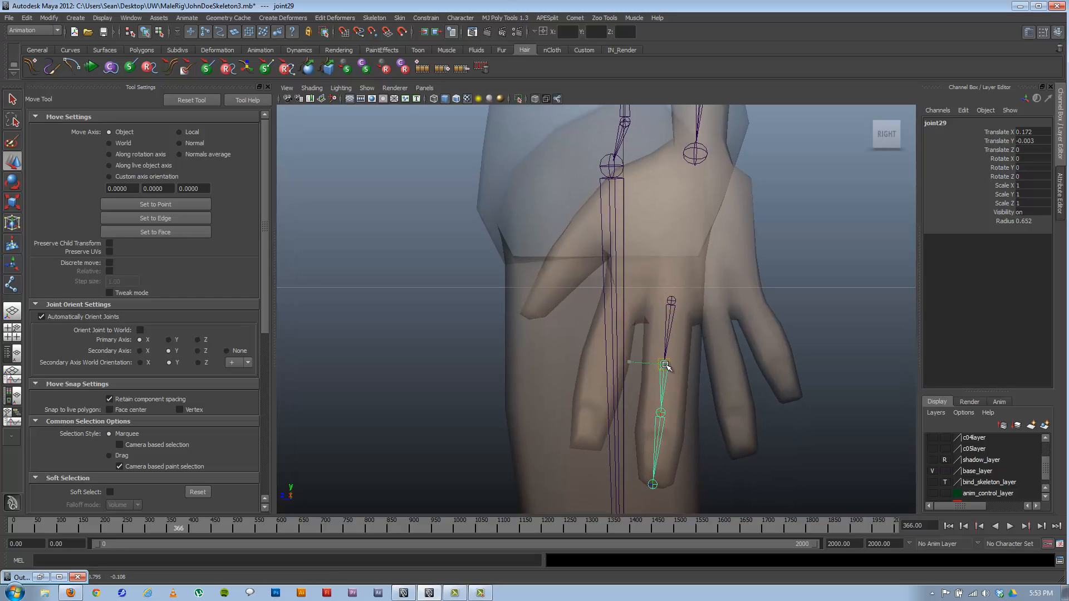
click(661, 413)
drag(662, 415, 661, 414)
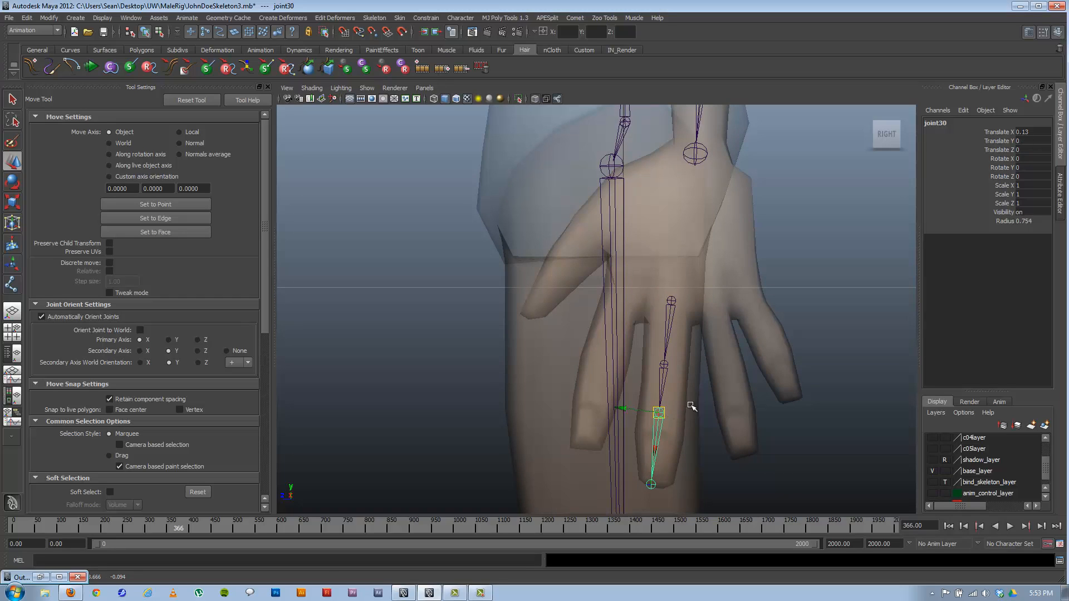
- Move the finger chain's base joint from the body's centre to the middle knuckle, at about X 1.94, Y 3.95, Z -0.17
key(space)
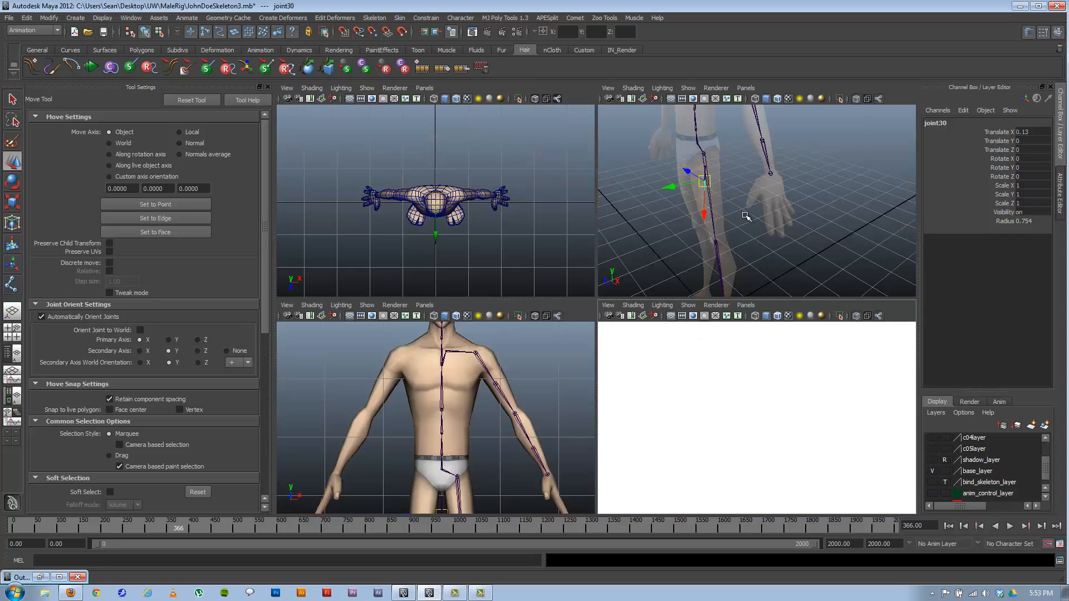
key(space)
alt+drag(626, 257, 469, 295)
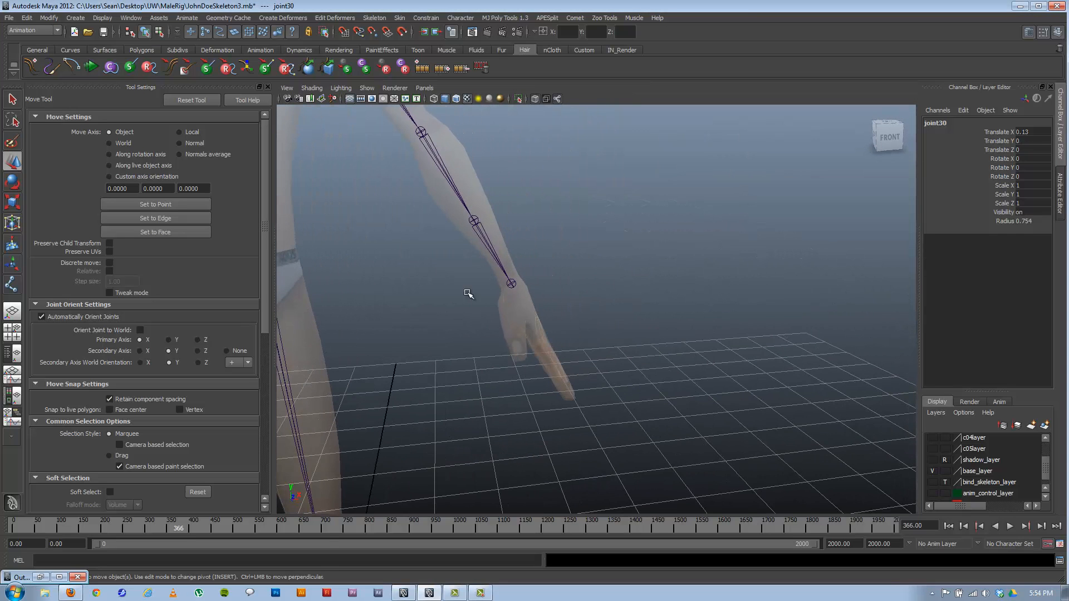
alt+middle_drag(511, 301, 662, 227)
drag(442, 333, 629, 299)
key(ctrl+z)
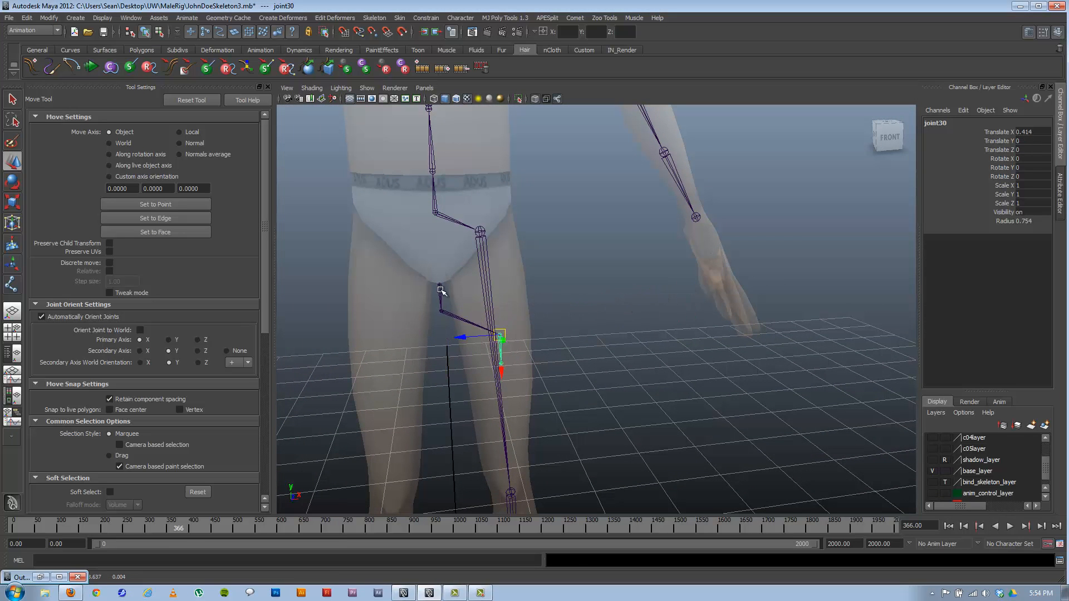
click(440, 288)
drag(439, 287, 724, 265)
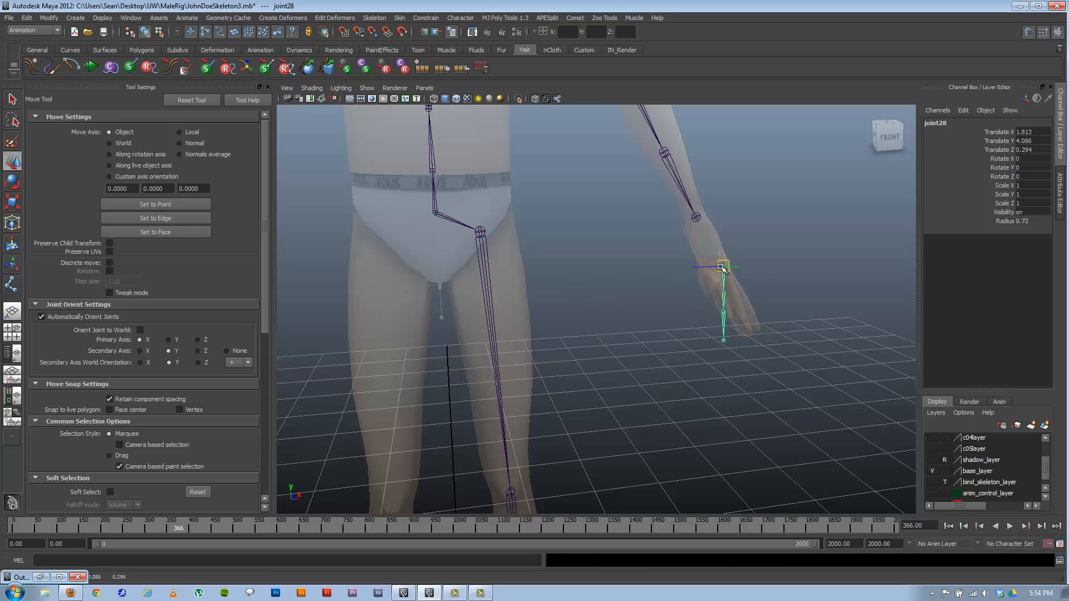
alt+drag(797, 248, 716, 340)
alt+drag(657, 357, 738, 316)
alt+middle_drag(708, 309, 572, 345)
alt+right_drag(578, 346, 882, 393)
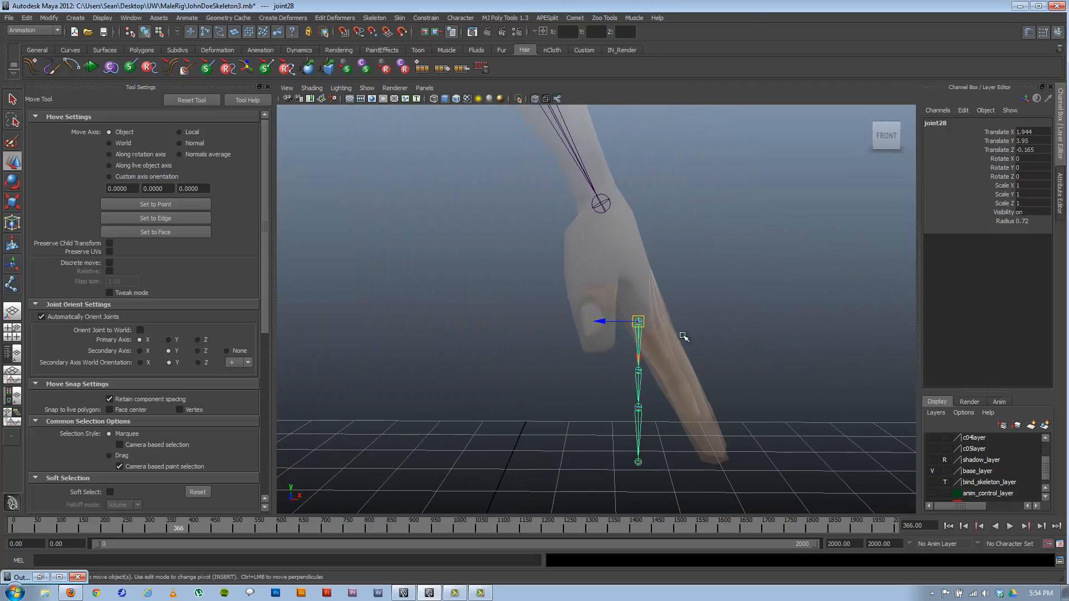
- Move the finger chain's second, third and tip joints outward so that the chain follows the slanted middle finger from the front
alt+drag(684, 337, 681, 414)
key(Down)
click(658, 426)
click(671, 414)
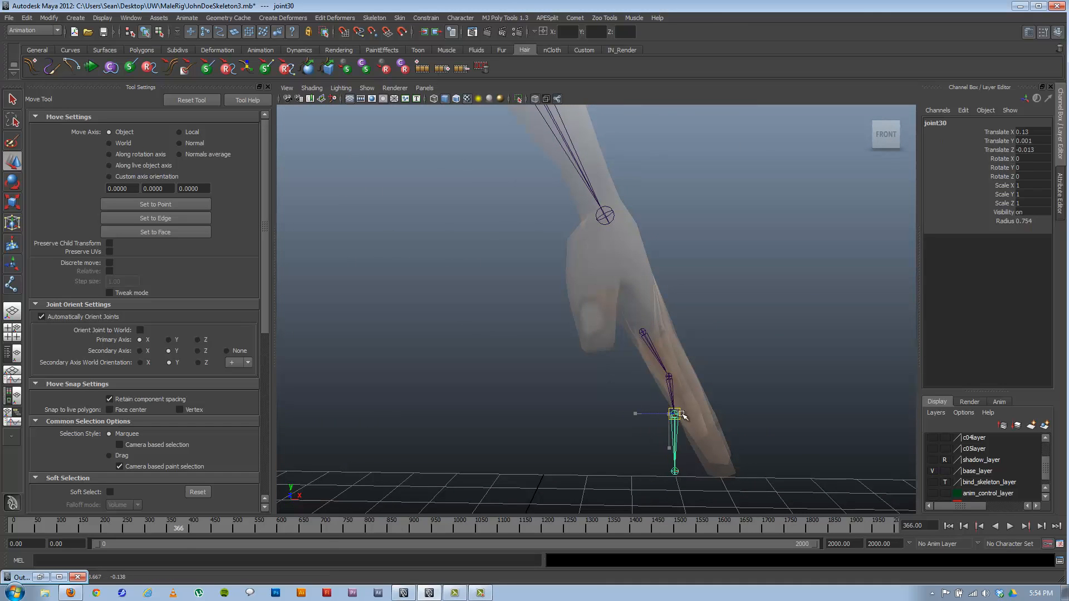
click(687, 468)
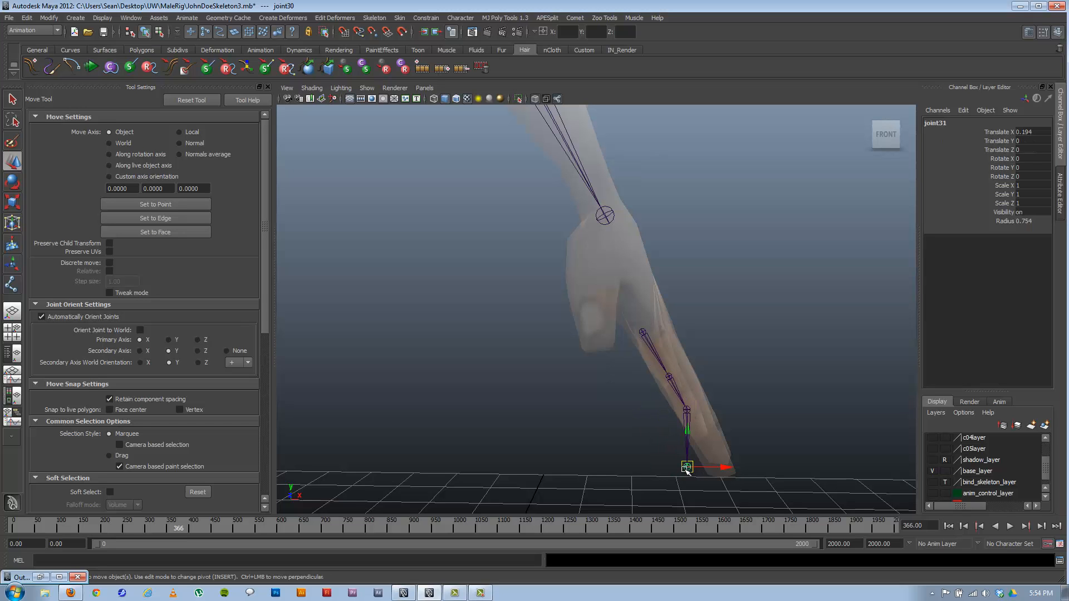
drag(688, 468, 629, 255)
- Refine the finger chain's base joint inside the middle knuckle to about X 1.95, Y 4.00, Z -0.16
click(721, 220)
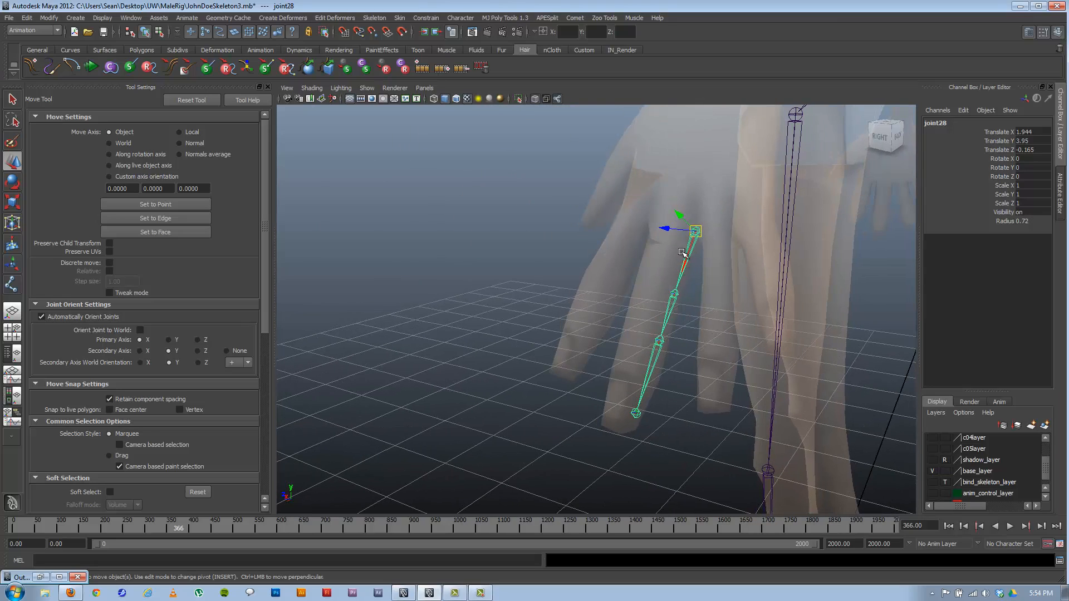
mouse_move(675, 263)
alt+mouse_down()
mouse_move(687, 267)
mouse_move(625, 284)
mouse_move(657, 258)
mouse_move(509, 232)
mouse_move(518, 262)
mouse_move(667, 273)
mouse_move(690, 248)
mouse_move(723, 281)
mouse_move(689, 260)
alt+mouse_up()
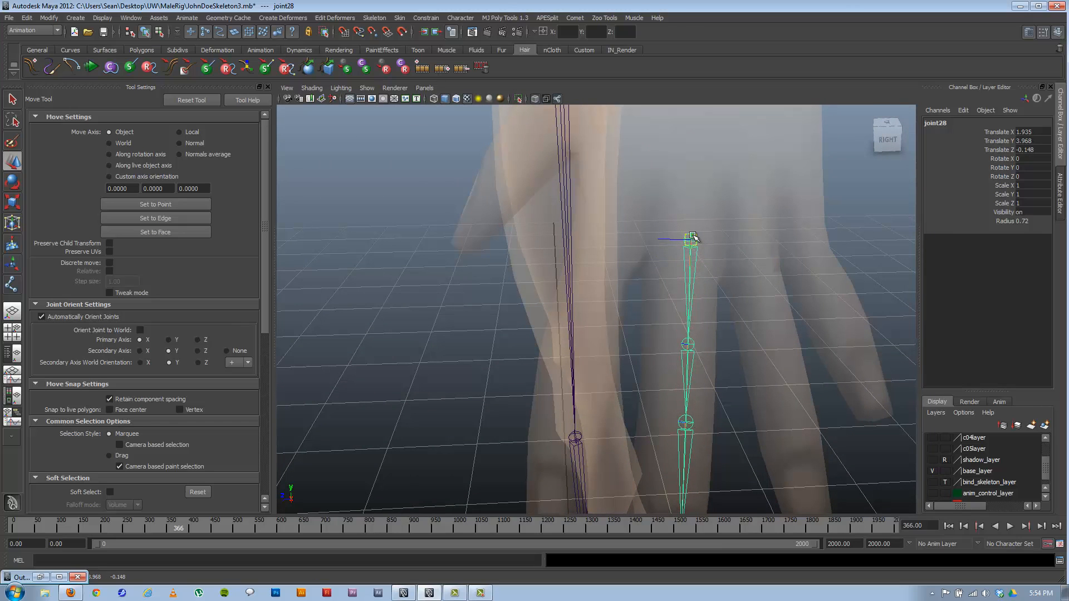
drag(693, 238, 692, 241)
alt+drag(692, 241, 670, 282)
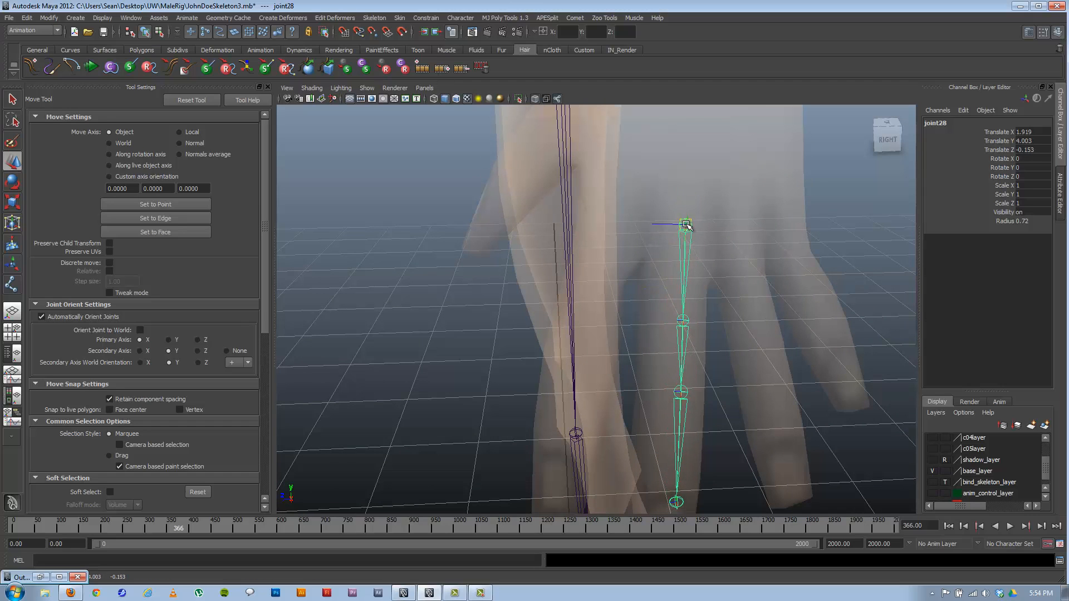
alt+drag(689, 233, 531, 293)
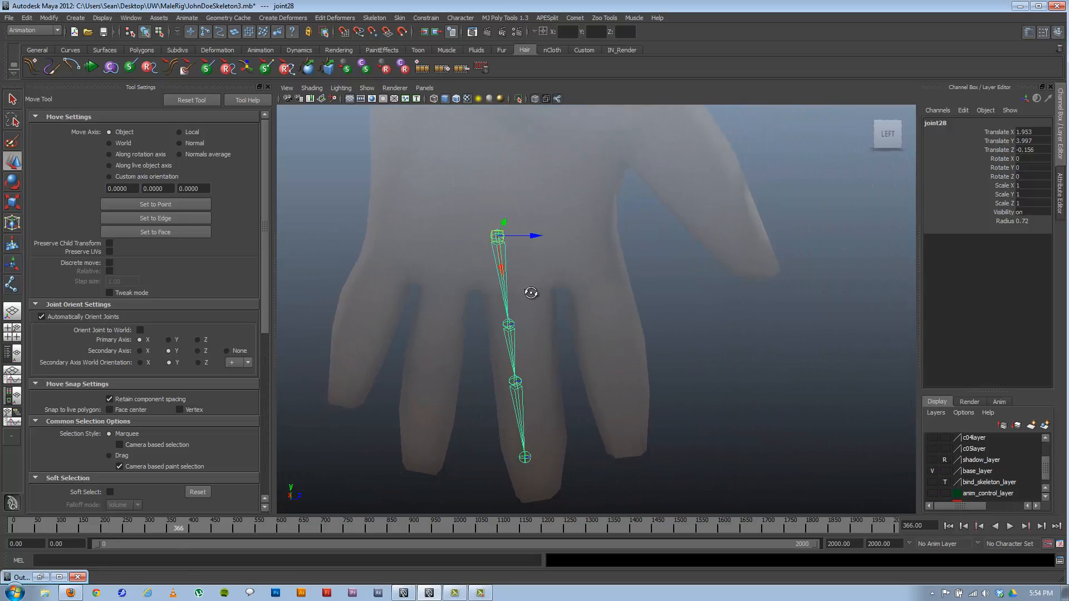
- Overlay the wireframe on the shaded mesh and move the second finger joint to the edge loops at the middle finger's first bend
click(508, 324)
mouse_move(708, 317)
alt+mouse_down()
mouse_move(490, 317)
mouse_move(474, 331)
mouse_move(486, 300)
alt+mouse_up()
click(311, 88)
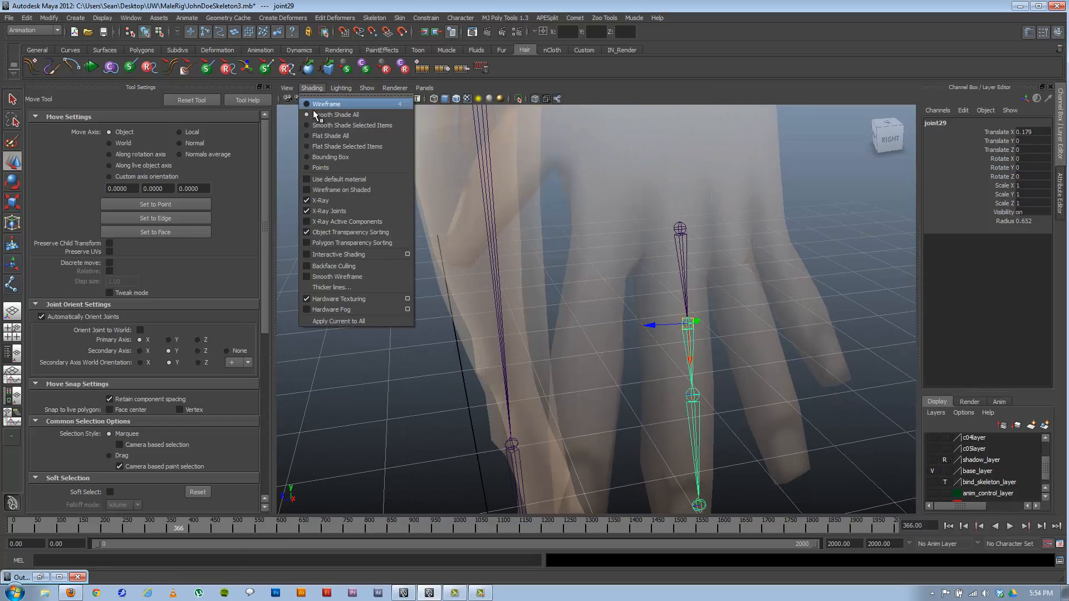
click(332, 193)
mouse_move(695, 339)
alt+mouse_down()
mouse_move(676, 342)
mouse_move(692, 326)
alt+mouse_up()
alt+middle_drag(692, 326, 787, 248)
drag(780, 264, 739, 313)
- Reposition only the finger chain's base joint by its pivot, centring it in the knuckle at about X 1.96, Y 3.99, Z -0.12
click(824, 166)
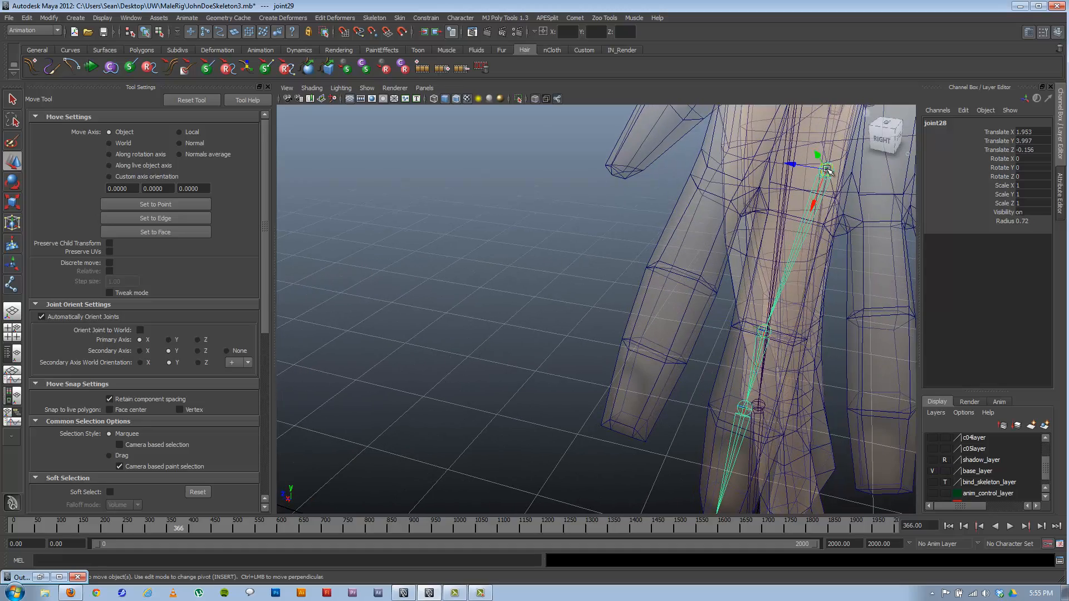
drag(824, 166, 798, 218)
key(Insert)
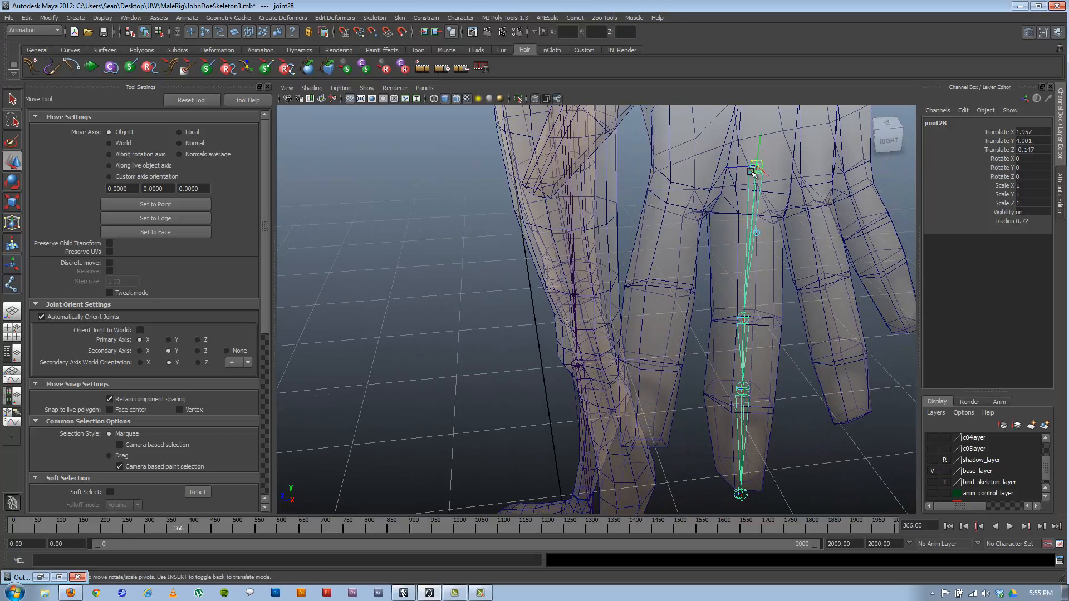
drag(756, 166, 734, 339)
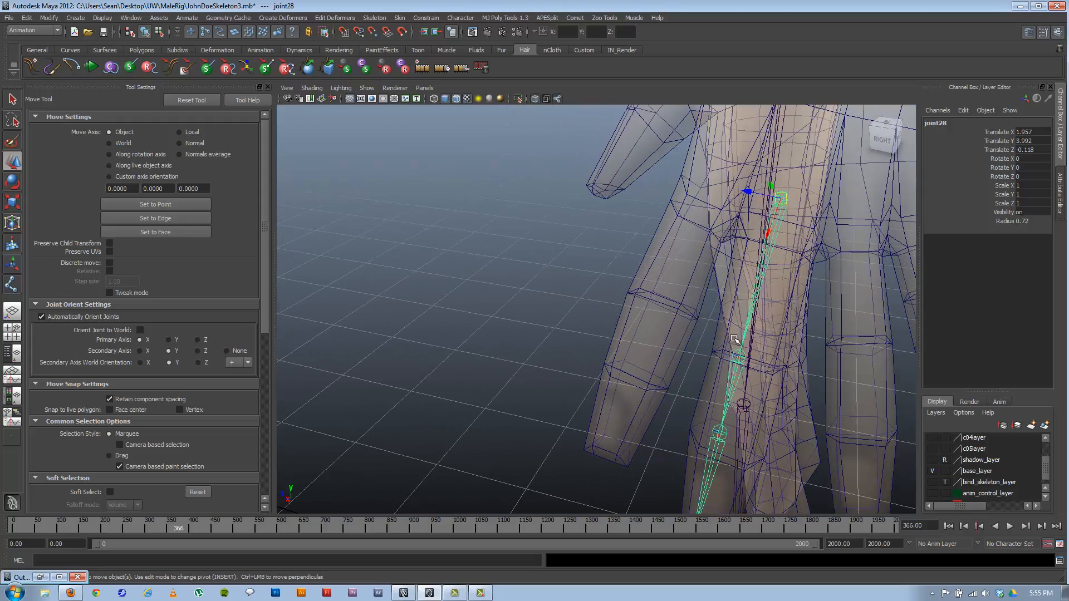
drag(781, 199, 808, 213)
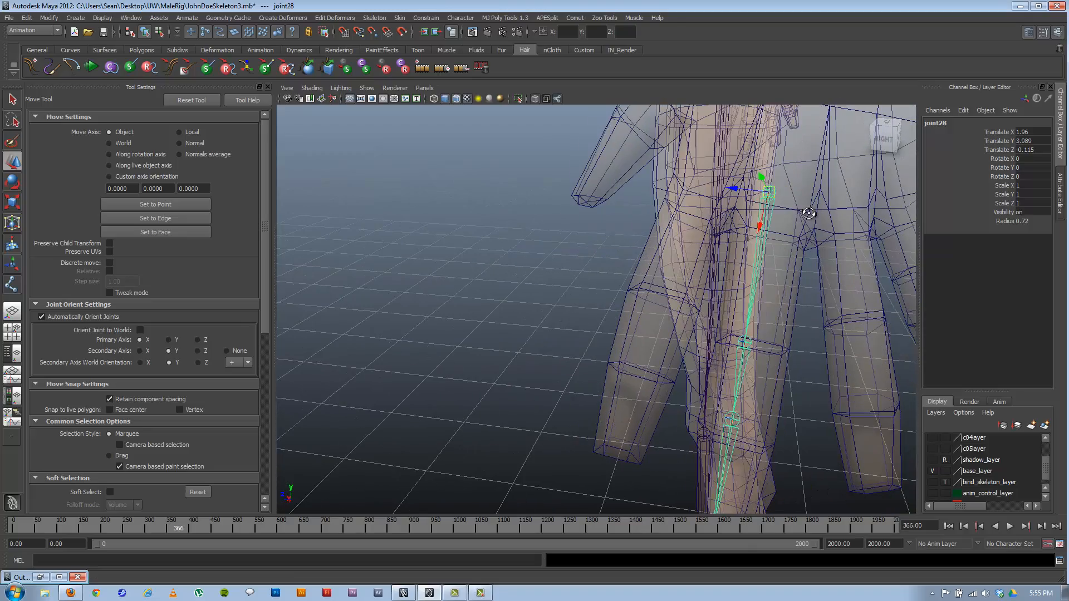
middle_drag(808, 213, 809, 195)
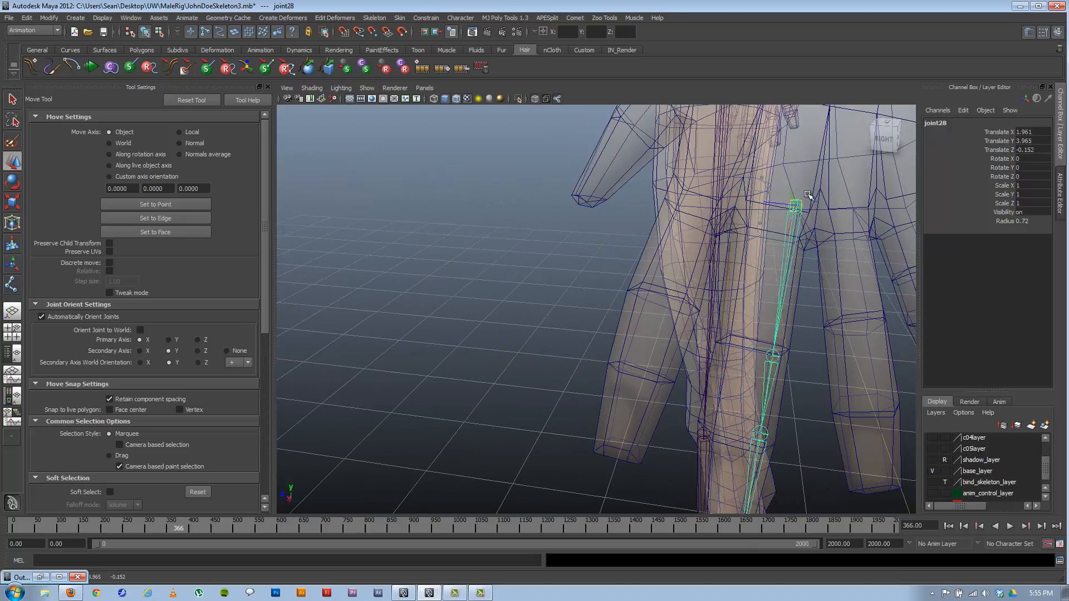
key(ctrl+z)
key(ctrl+z)
key(ctrl+z)
key(ctrl+z)
key(ctrl+z)
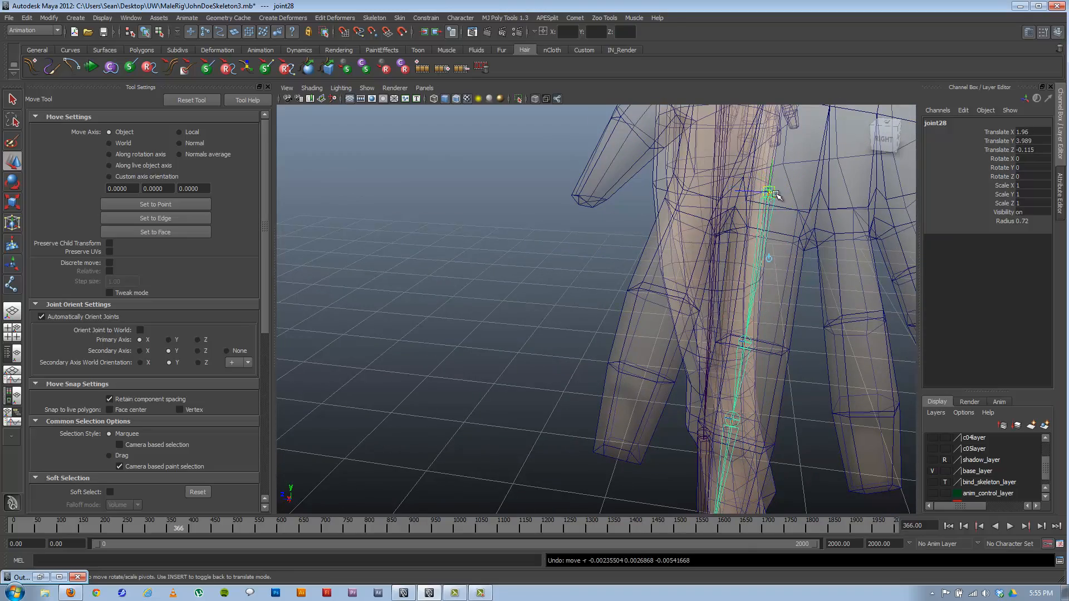
- Nudge the base joint to about Z -0.13 and adjust the second joint within the middle finger's mesh
click(771, 195)
mouse_move(775, 196)
mouse_down()
mouse_move(740, 212)
mouse_move(800, 218)
mouse_move(781, 200)
mouse_up()
alt+drag(741, 340, 701, 301)
click(752, 348)
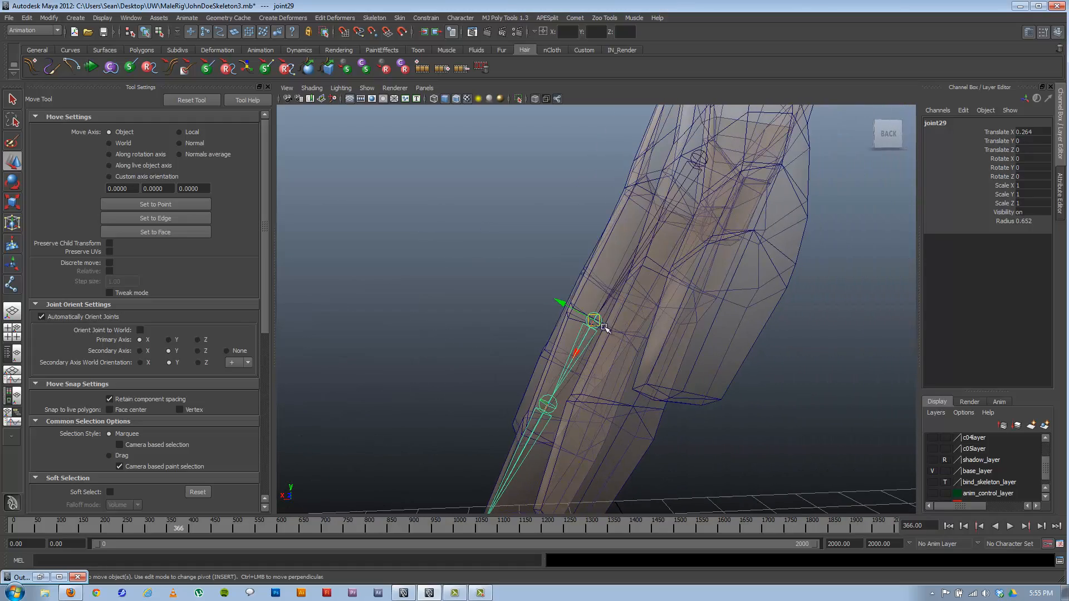
drag(613, 327, 668, 328)
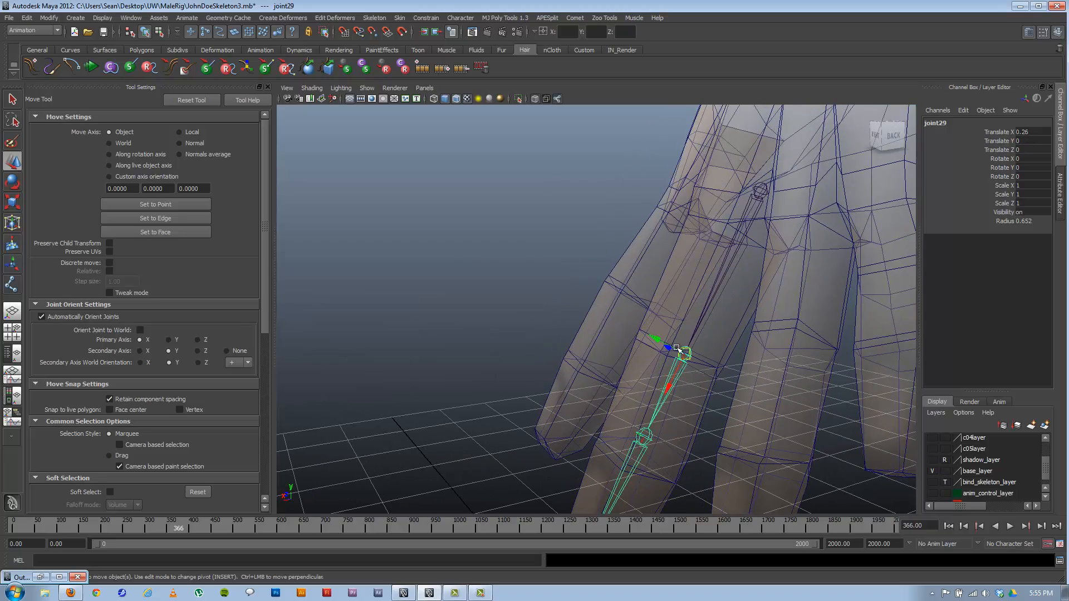
key(d)
middle_drag(672, 322, 700, 349)
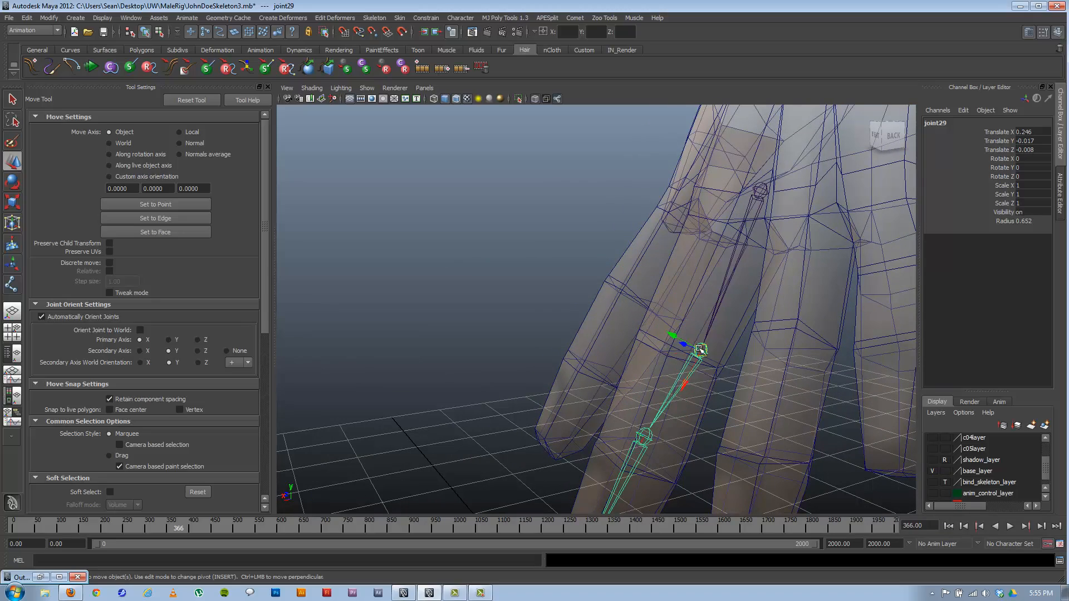
key(ctrl+z)
key(ctrl+z)
- Adjust the third and second finger joints to the centre of the edge loops at the middle finger's bends
alt+drag(672, 329, 561, 297)
click(618, 335)
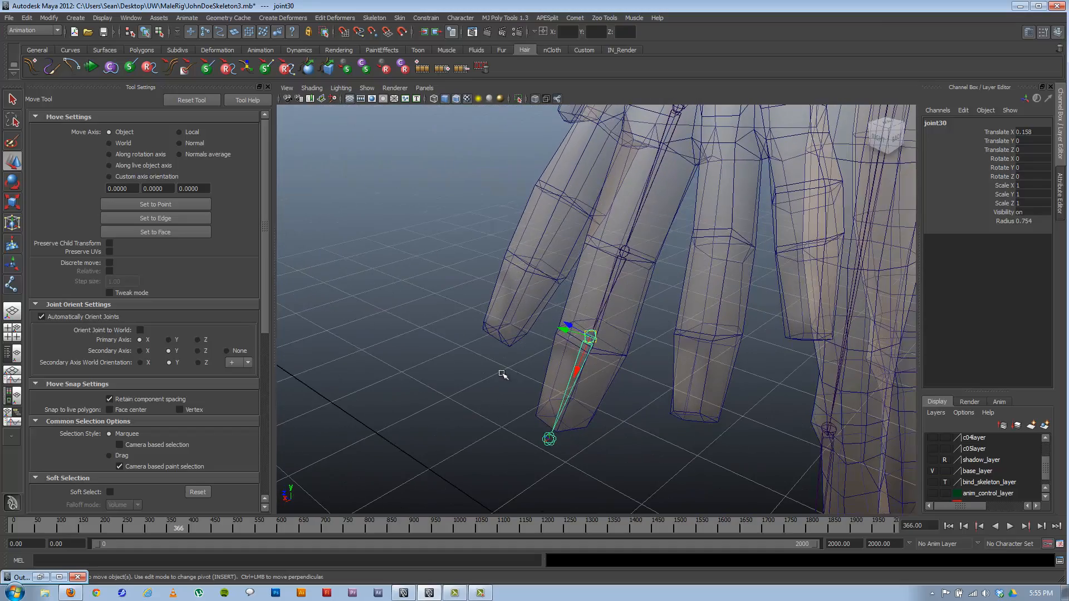
alt+drag(503, 375, 629, 311)
- Turn off the wireframe overlay on the shaded hand mesh
click(311, 88)
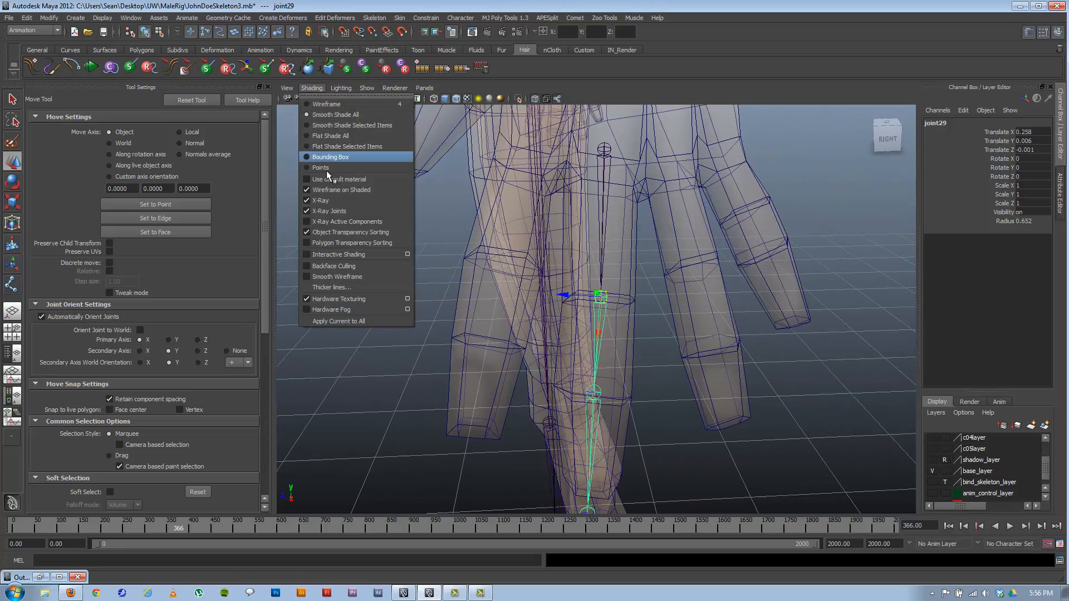
click(356, 190)
mouse_move(623, 274)
alt+mouse_down()
mouse_move(603, 280)
mouse_move(607, 290)
mouse_move(625, 283)
mouse_move(621, 246)
alt+mouse_up()
alt+right_drag(515, 332, 587, 328)
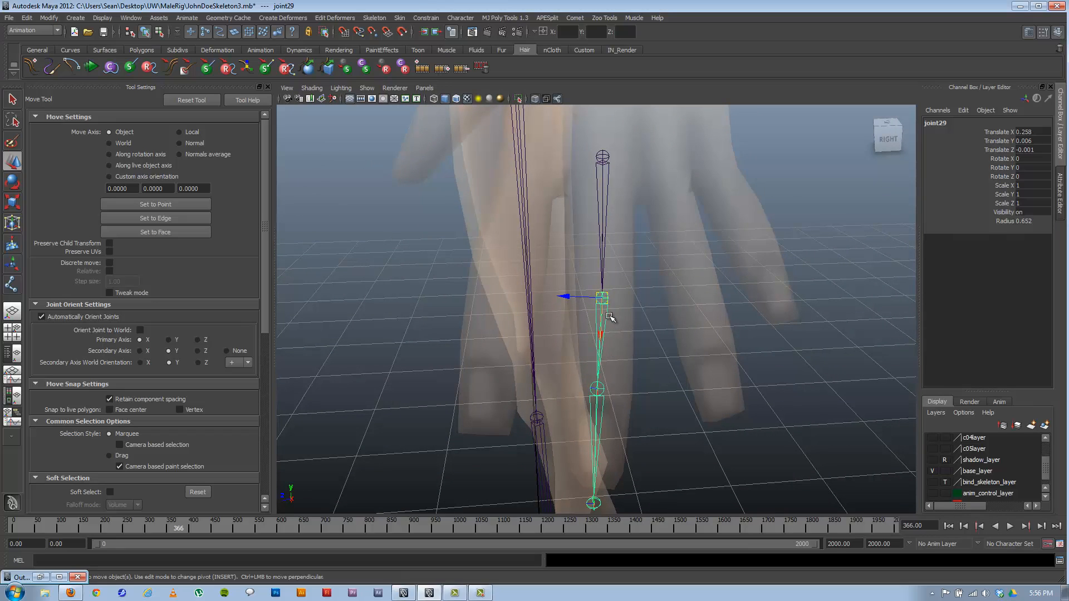
drag(602, 298, 609, 245)
- Duplicate the middle finger's joint chain and place the copies at the index, ring and little finger knuckles
click(593, 166)
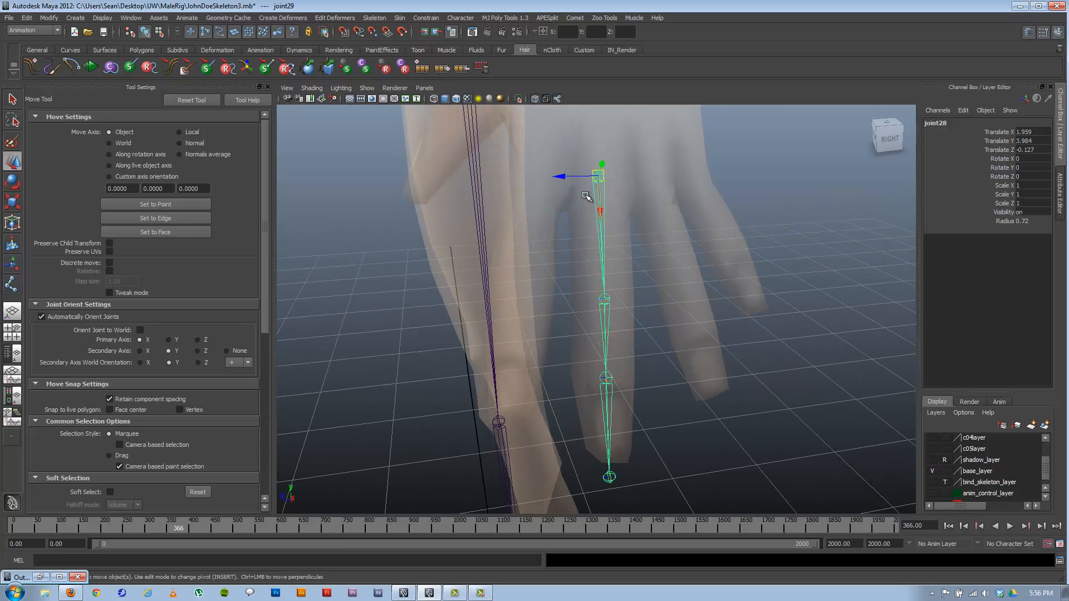
mouse_move(581, 196)
alt+mouse_down()
mouse_move(639, 232)
mouse_move(573, 198)
alt+mouse_up()
alt+drag(670, 233, 641, 260)
key(ctrl+d)
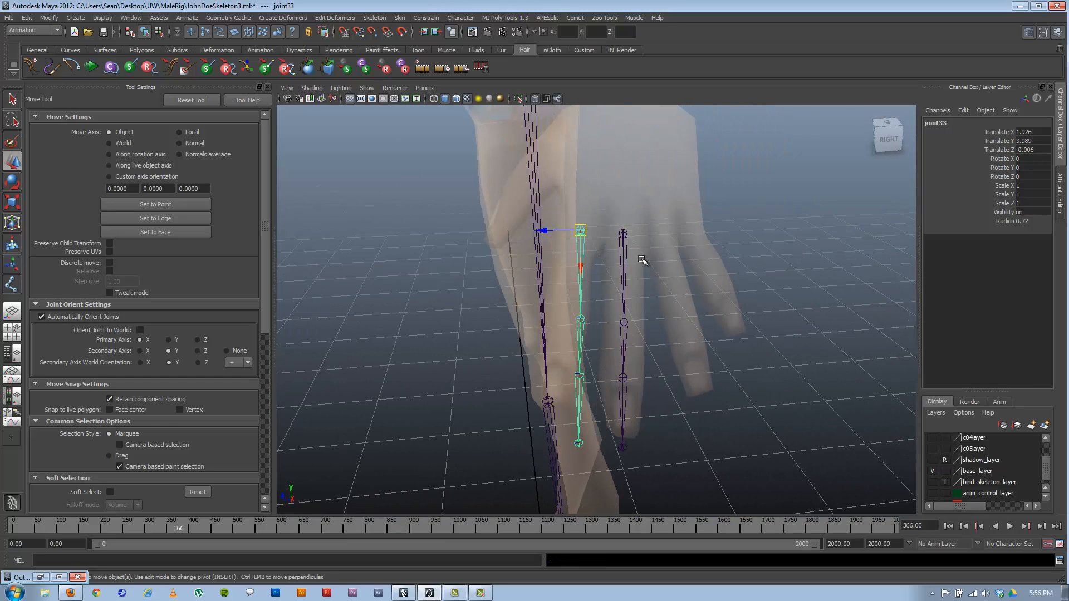
drag(582, 230, 693, 220)
key(ctrl+d)
alt+drag(694, 220, 666, 273)
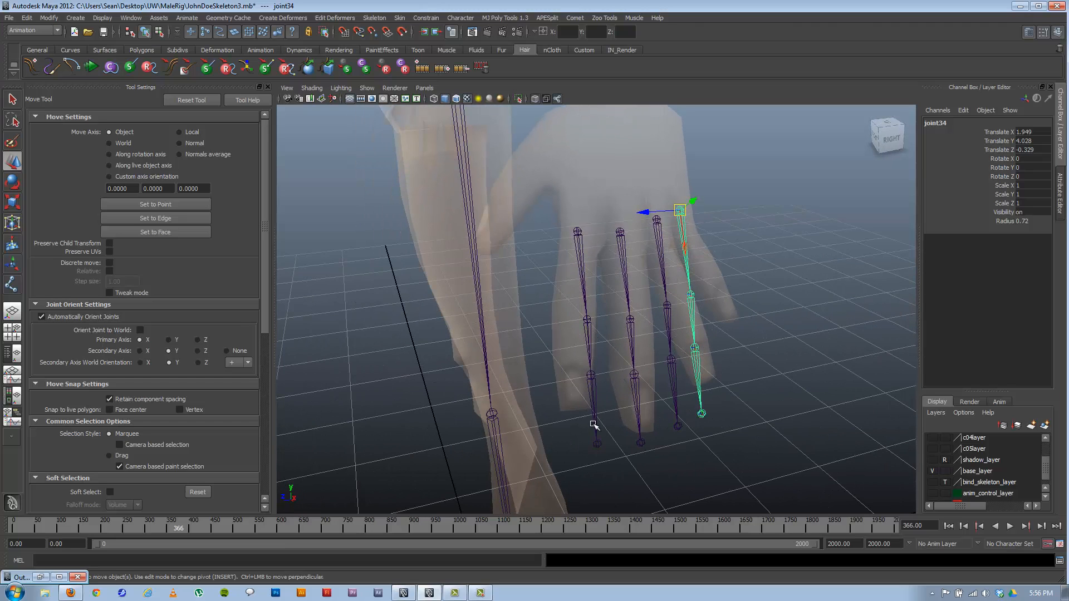
- Select every joint above the fingertips in the four finger chains and try curling them together by -60° around Z
click(591, 375)
shift+click(634, 375)
shift+click(671, 359)
shift+click(701, 360)
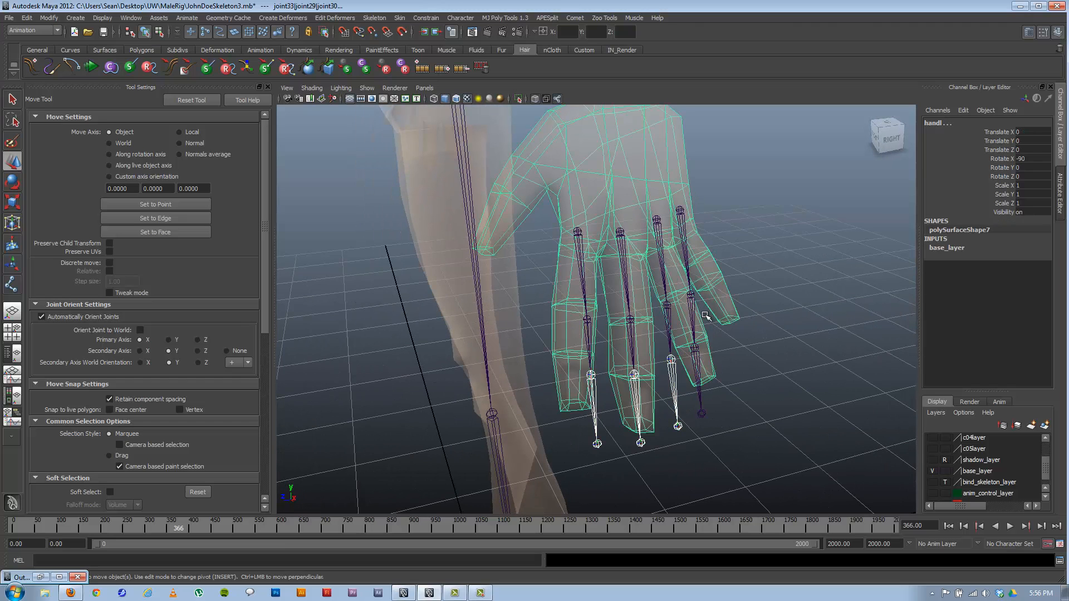
key(ctrl+z)
shift+click(695, 354)
shift+click(693, 317)
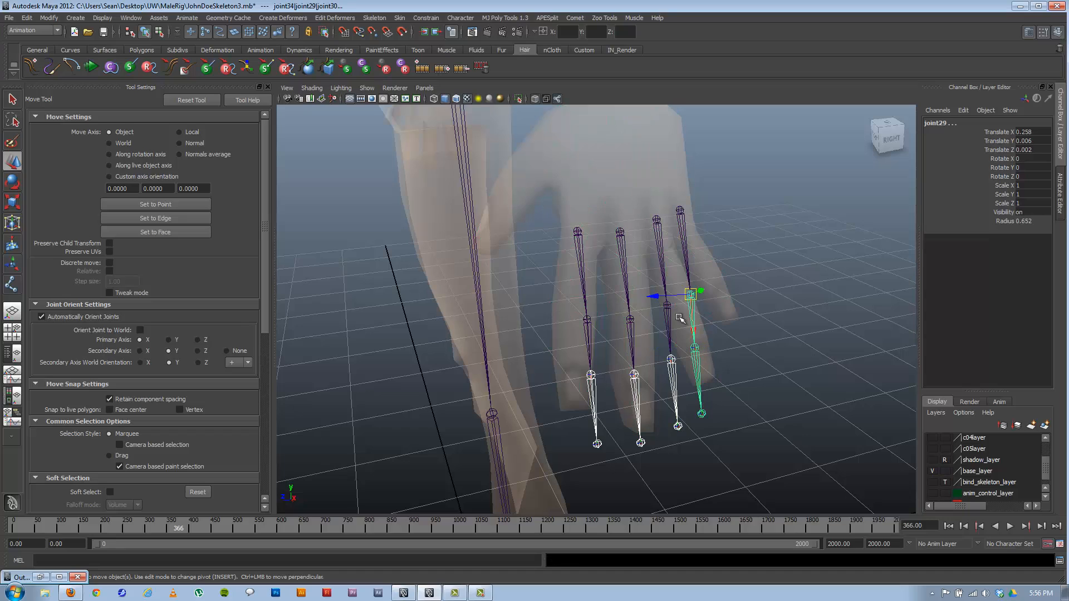
shift+click(669, 321)
shift+click(630, 322)
shift+click(588, 320)
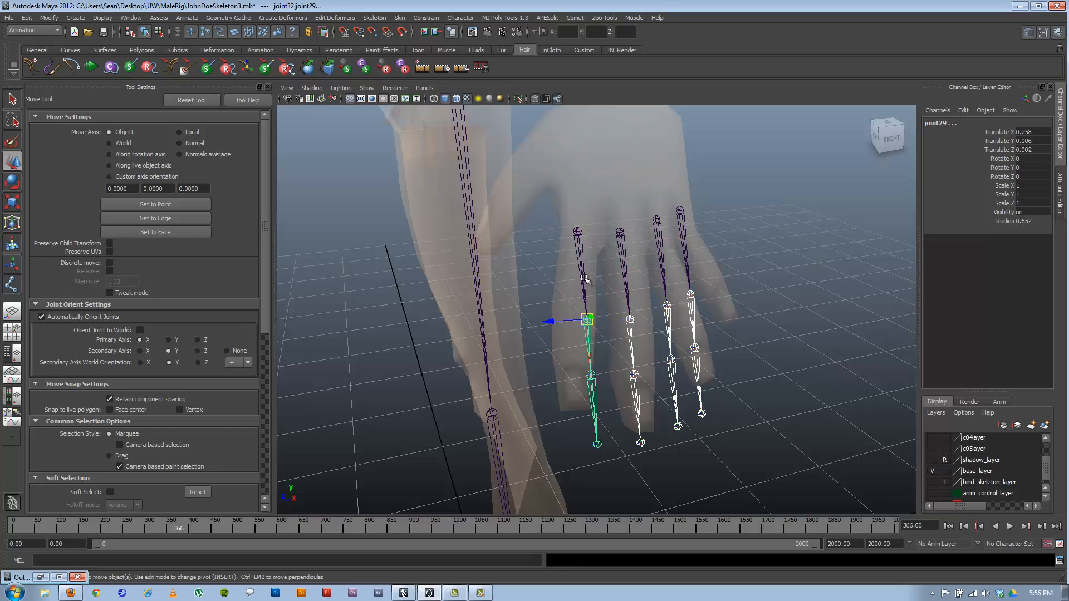
shift+click(578, 231)
shift+click(619, 232)
shift+click(663, 247)
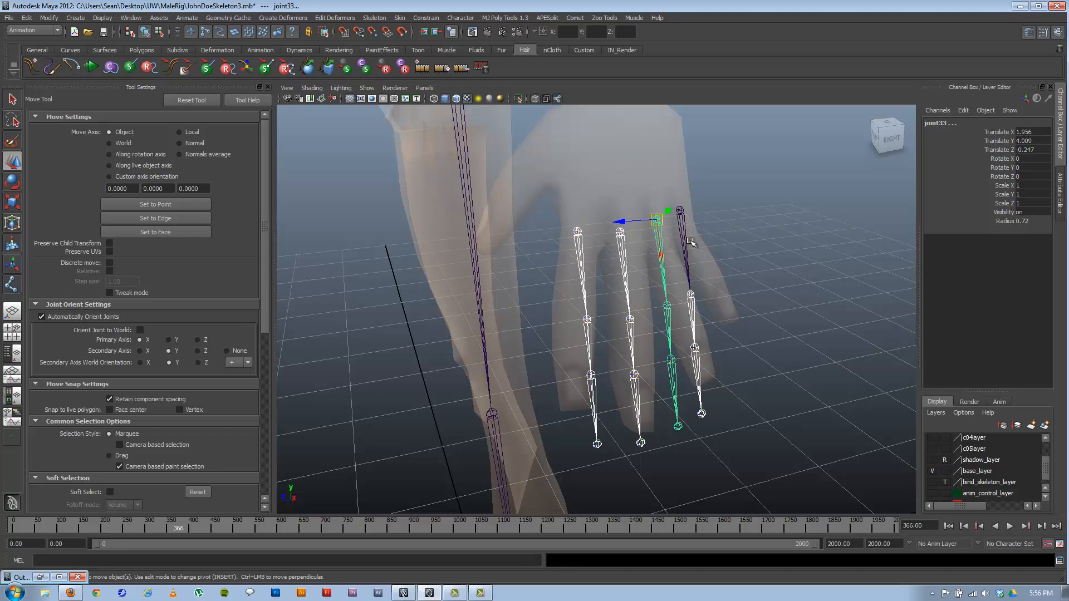
shift+click(692, 239)
key(e)
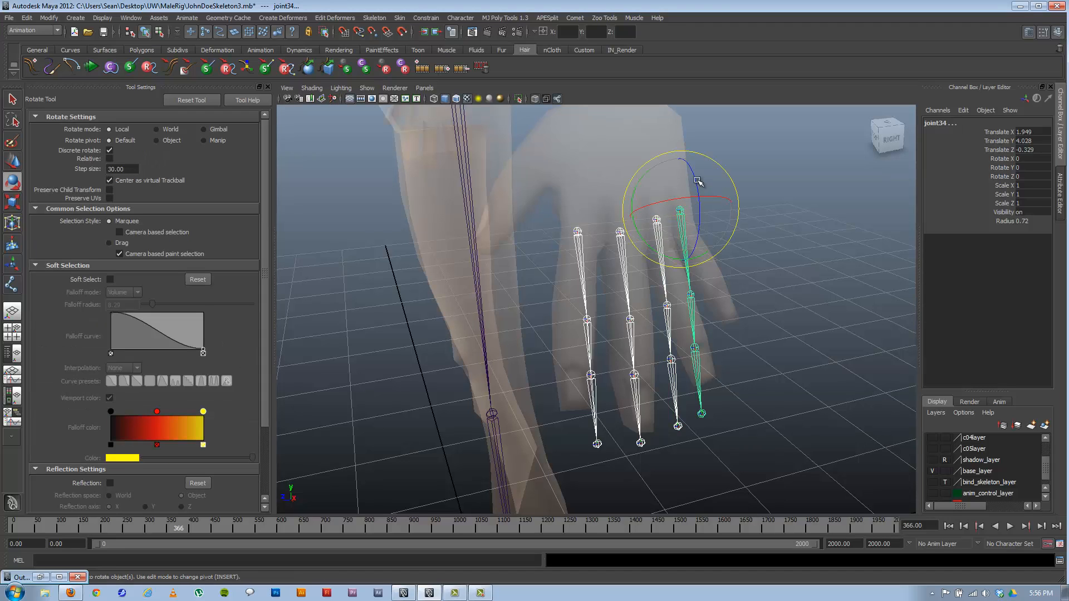
drag(697, 180, 674, 239)
key(ctrl+z)
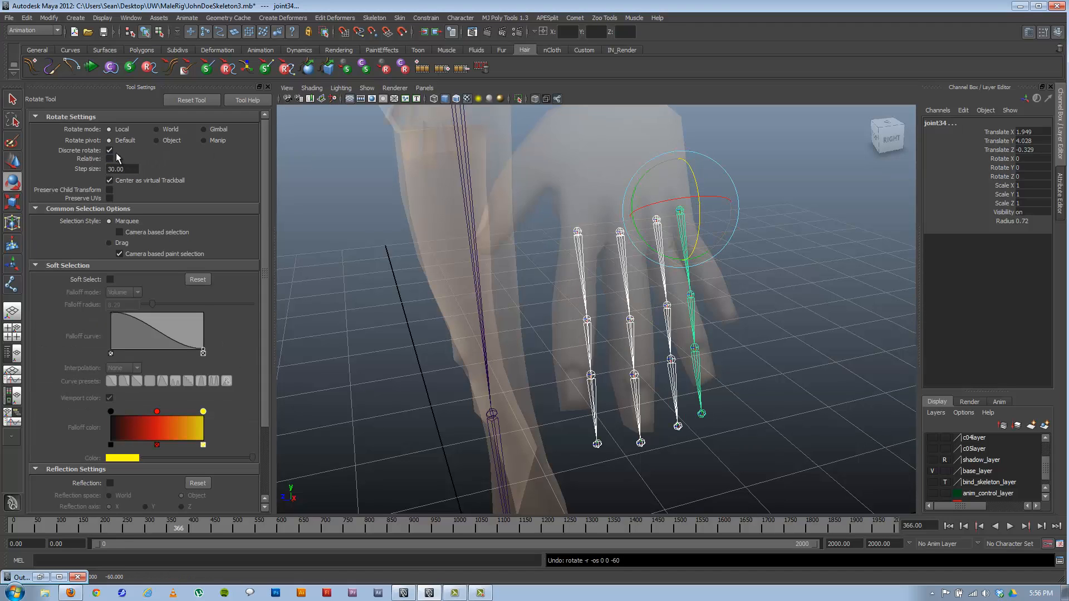
- Turn off discrete rotation and test curling all selected finger joints by about -71° around Z, undoing the curl
click(110, 151)
drag(692, 173, 624, 273)
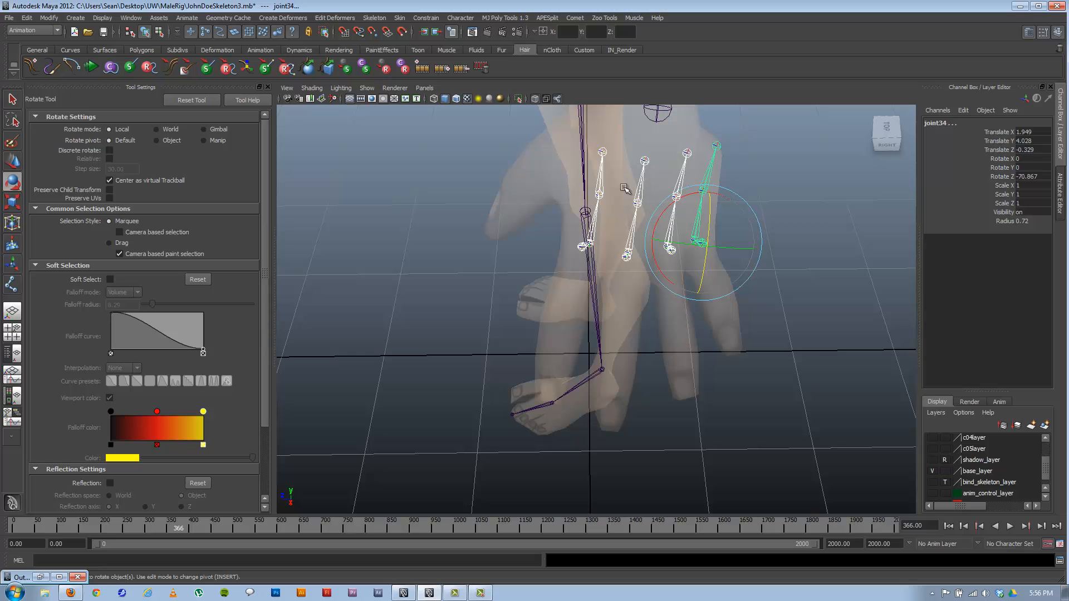
alt+drag(630, 140, 575, 199)
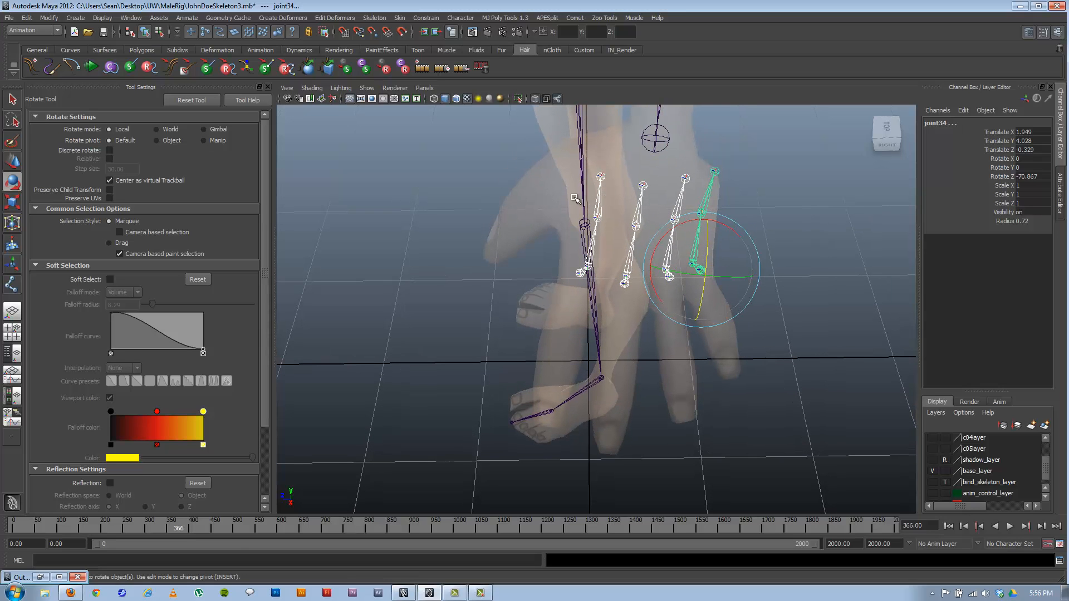
key(ctrl+z)
key(ctrl+z)
key(ctrl+z)
key(ctrl+z)
key(ctrl+z)
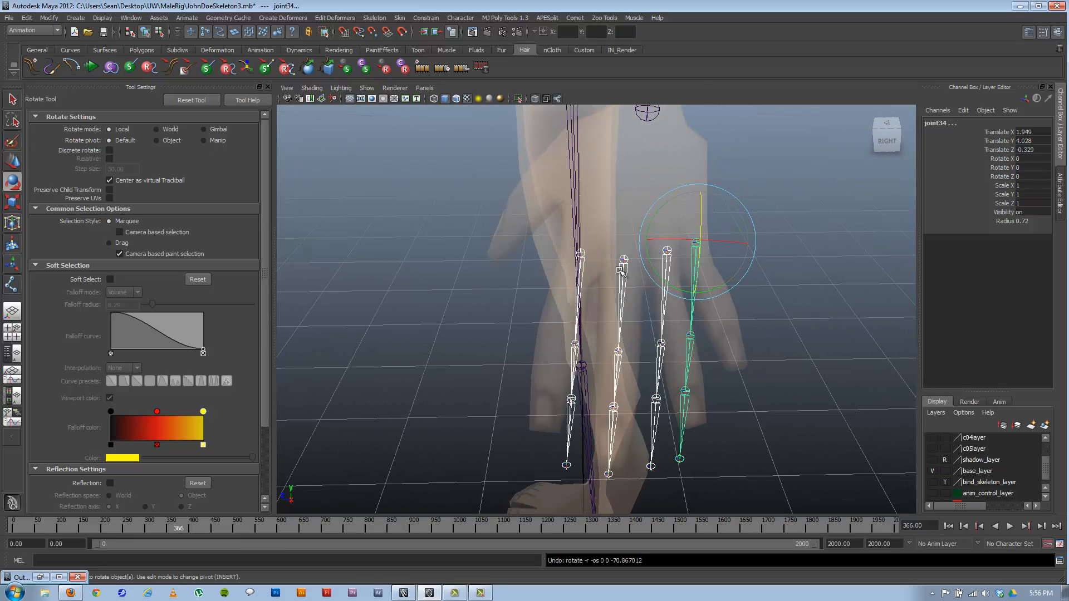
- Curl all finger joints about -75.6° around Z and twist the outer chains' base joints, rotating the index finger's base about 26.3° in X
alt+drag(633, 274, 662, 256)
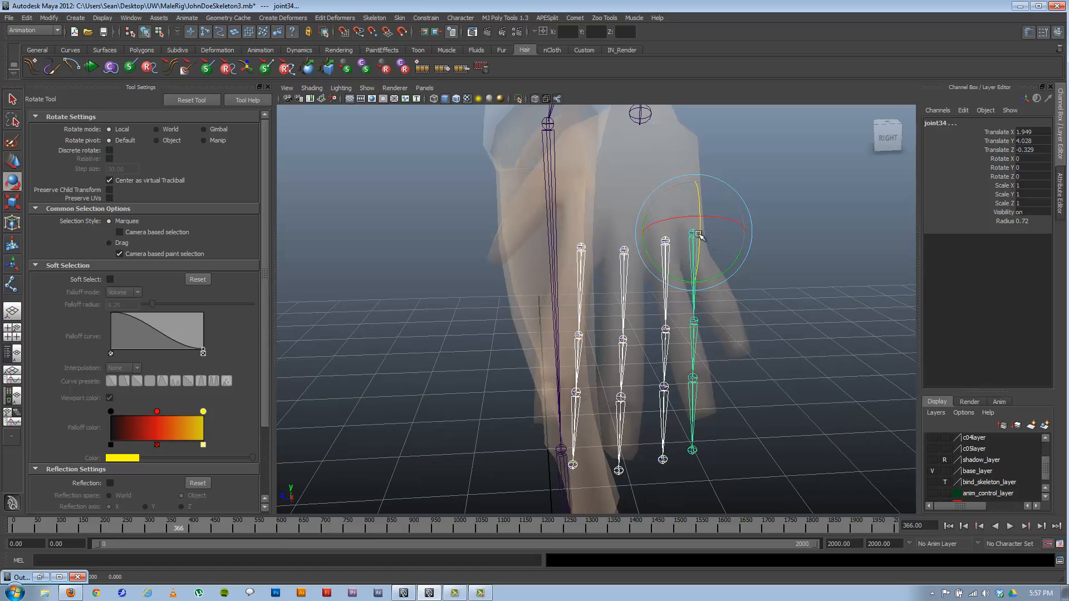
drag(698, 234, 692, 280)
alt+drag(686, 280, 790, 270)
click(794, 269)
click(696, 239)
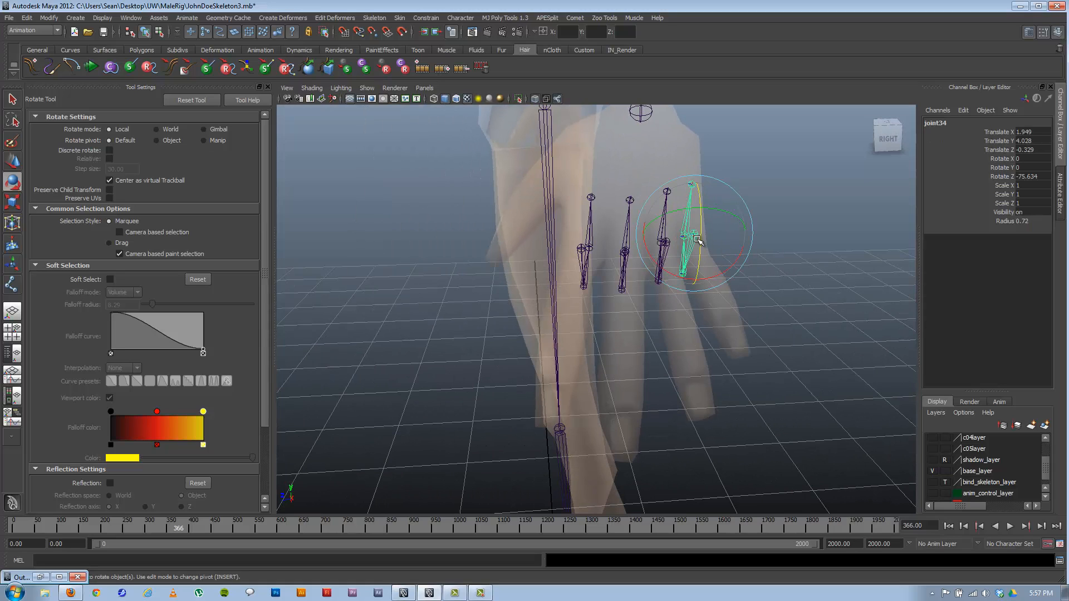
drag(703, 277, 586, 285)
click(583, 250)
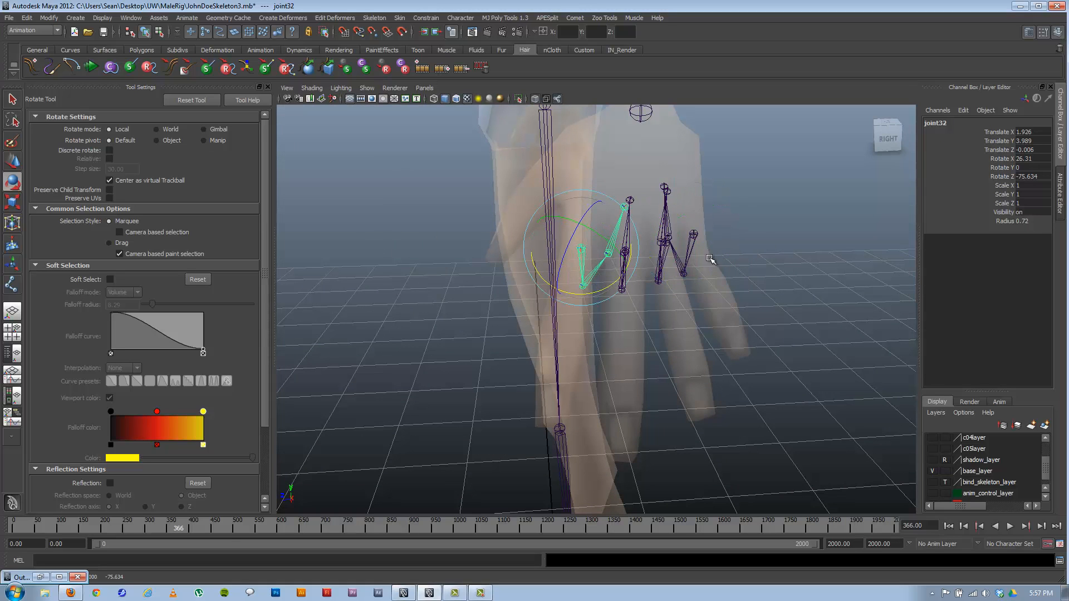
alt+drag(743, 255, 700, 262)
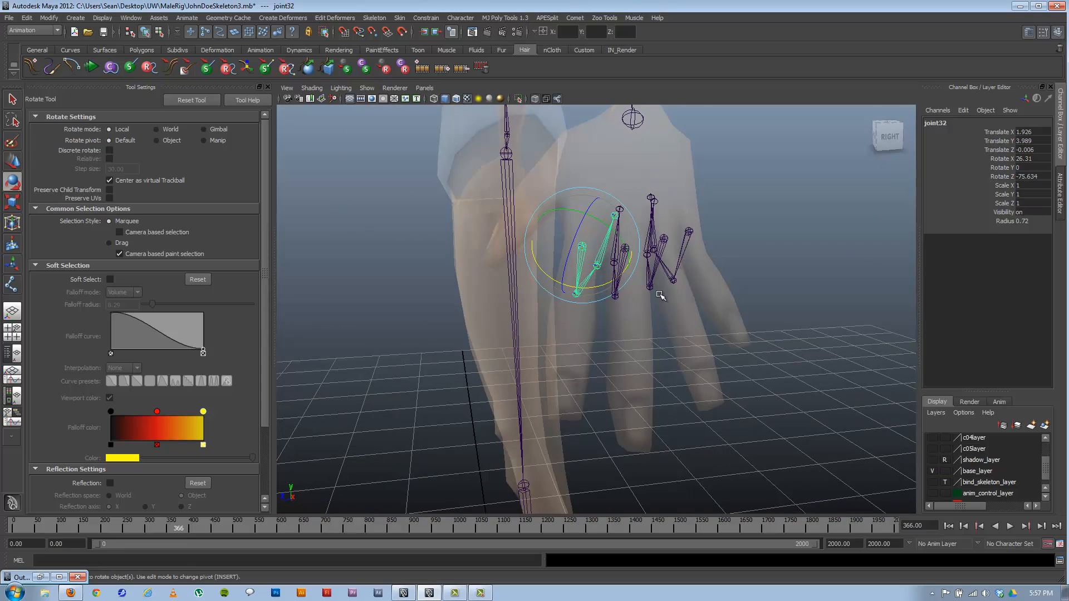
alt+drag(661, 296, 604, 315)
- Undo the base joint twists and the curl so the finger chains are straight again
key(ctrl+z)
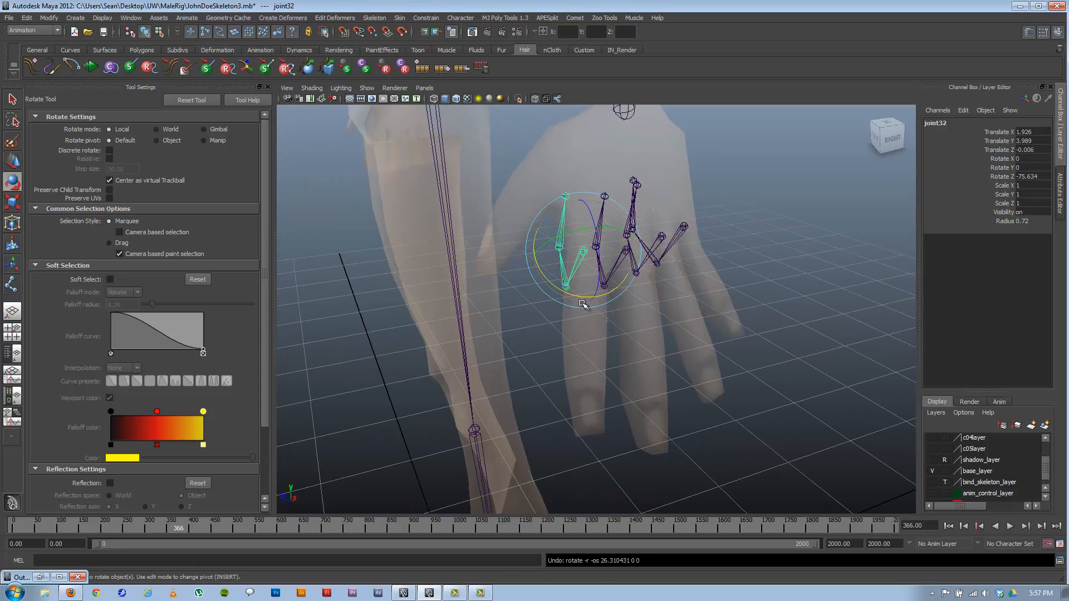
key(ctrl+z)
key(ctrl+z)
key(ctrl+z)
key(ctrl+z)
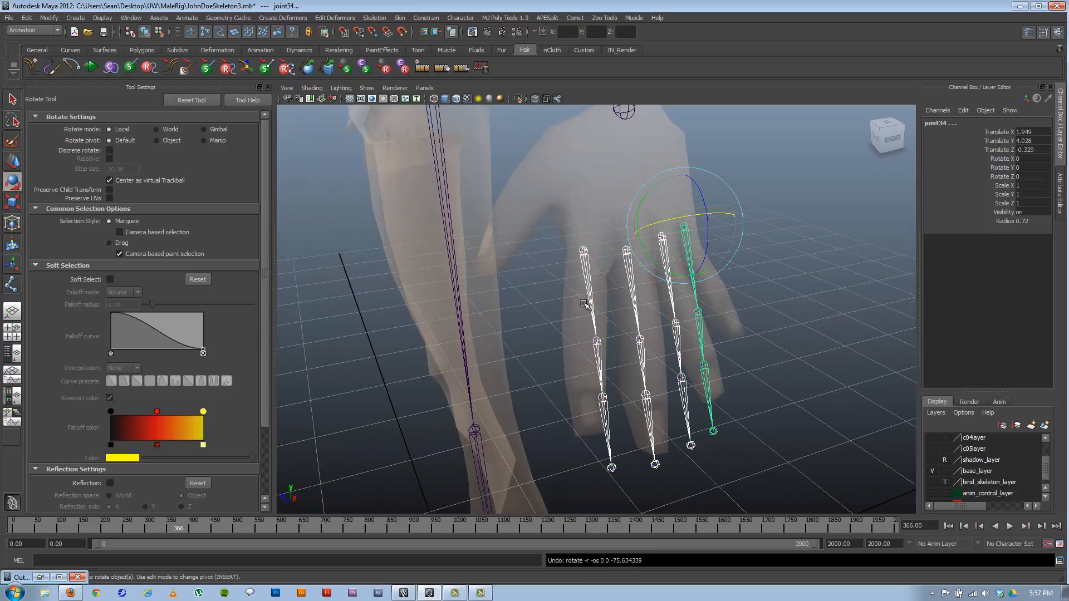
- Parent the base joints of the four finger chains to the wrist joint
click(584, 305)
alt+drag(585, 305, 552, 382)
click(570, 385)
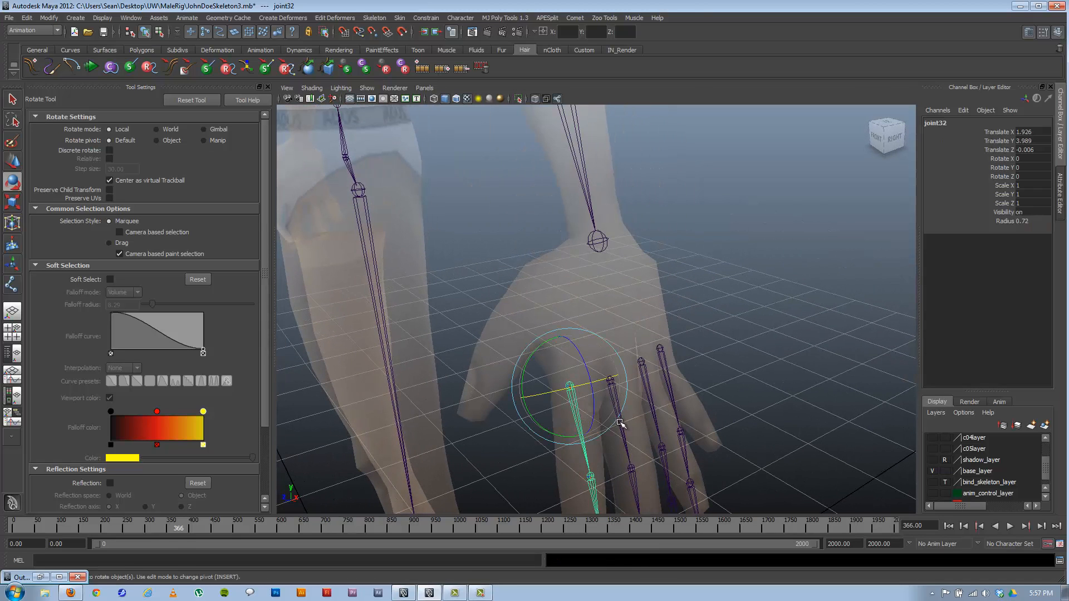
key(q)
shift+click(617, 425)
shift+click(643, 388)
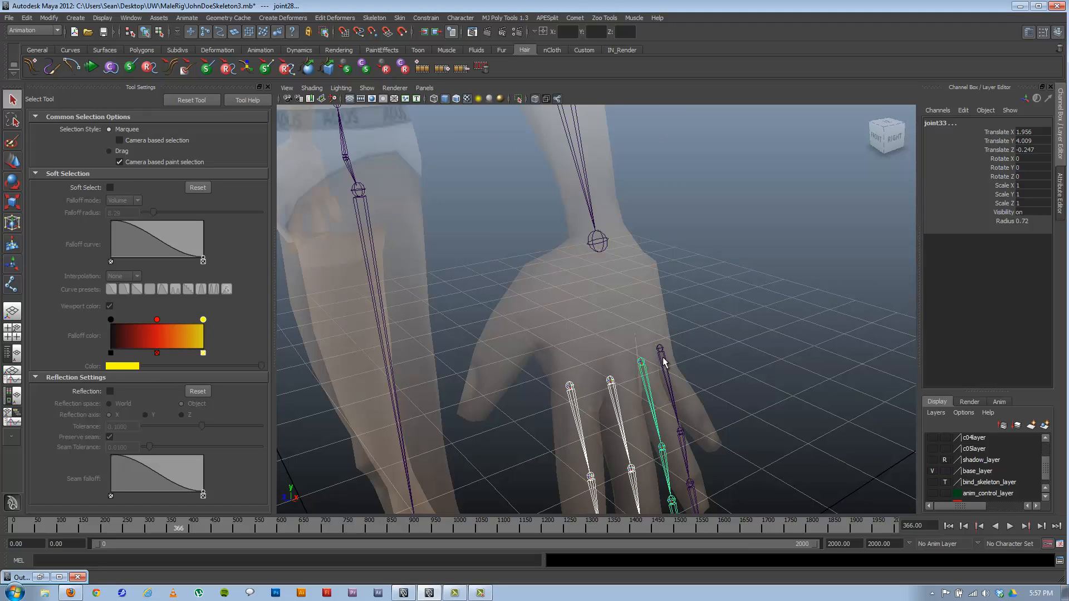
shift+click(661, 361)
shift+click(599, 241)
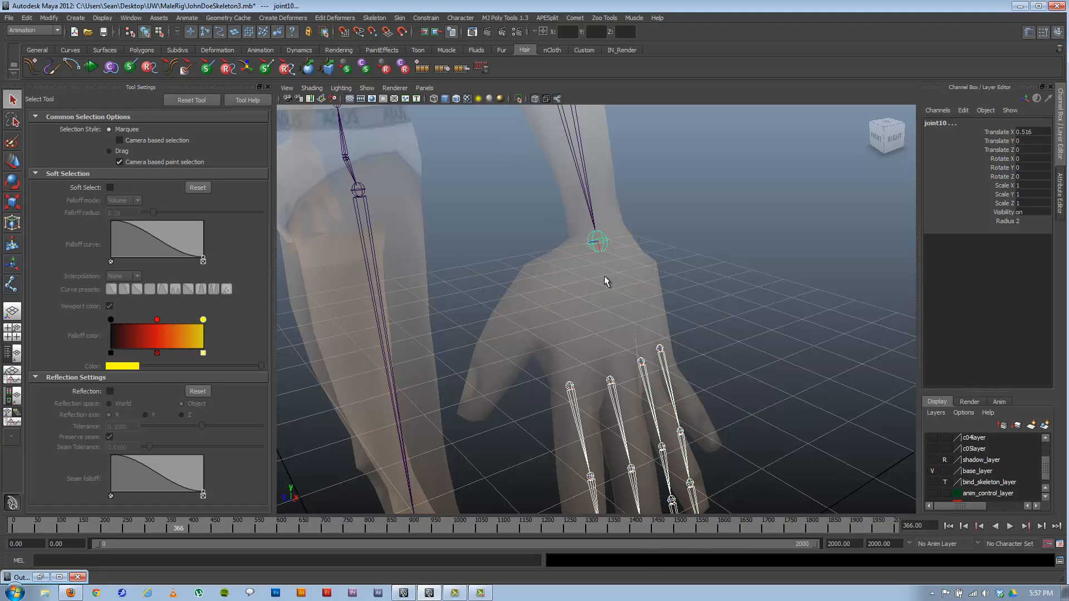
key(p)
click(649, 253)
click(611, 243)
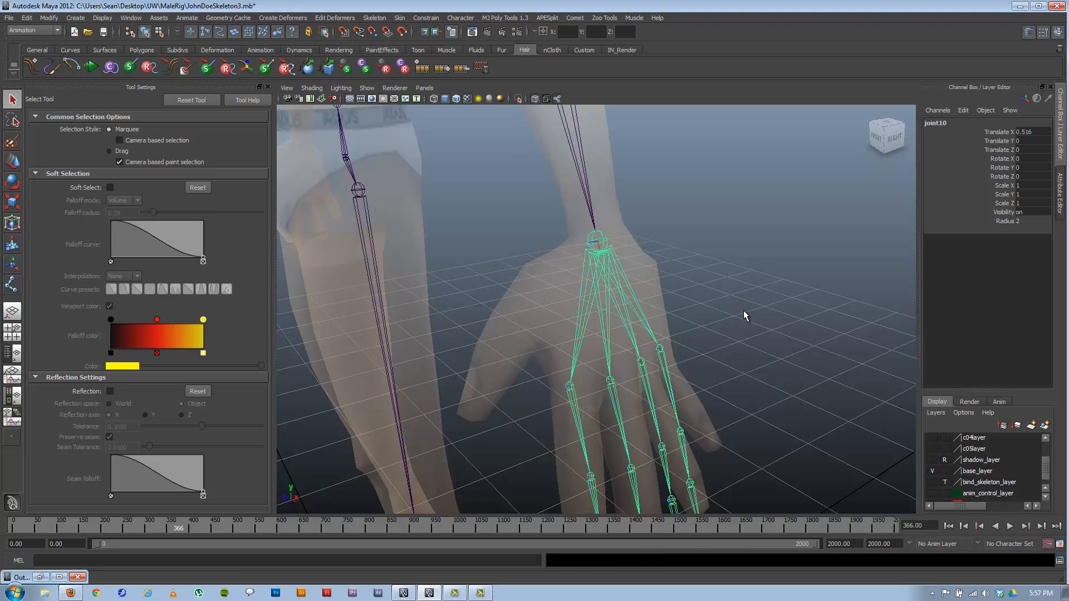
- Display the local rotation axes of the wrist and finger joints, examine their alignment along the hand, and return to object selection
alt+drag(744, 310, 597, 273)
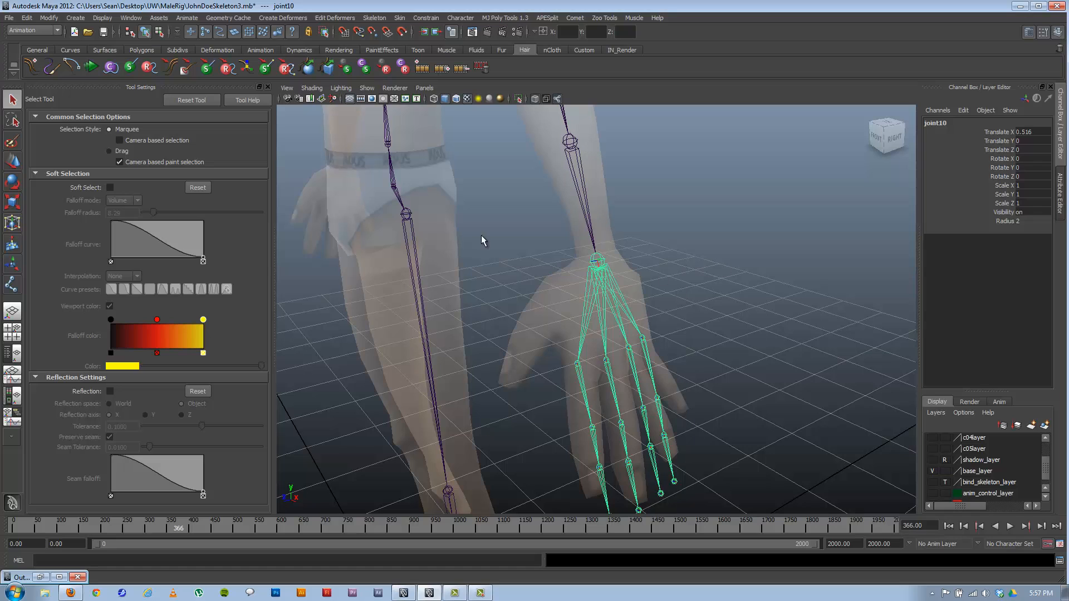
click(160, 32)
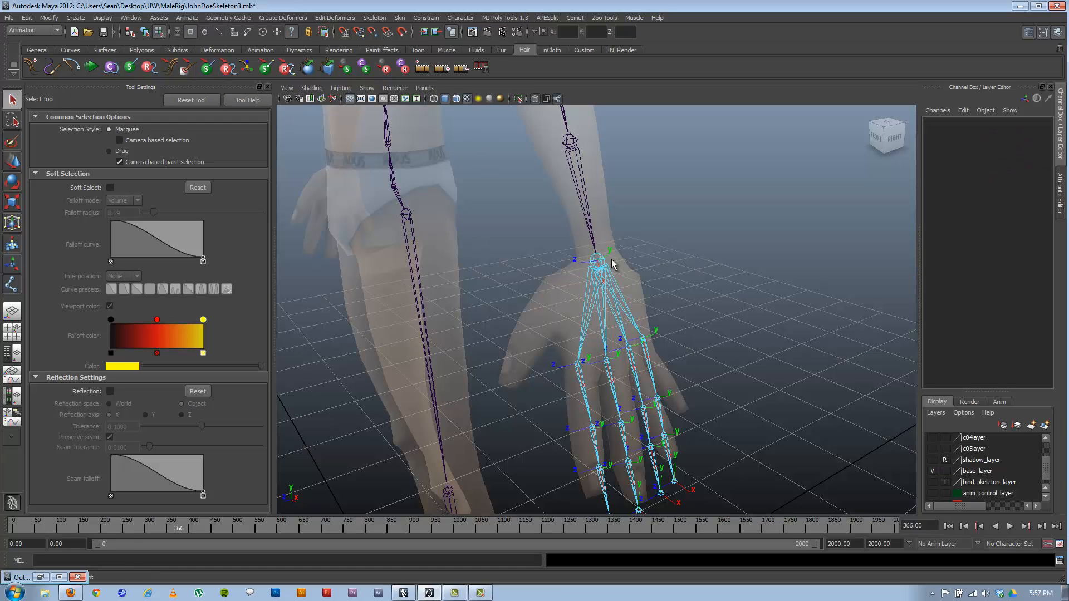
click(600, 271)
alt+drag(680, 282, 625, 282)
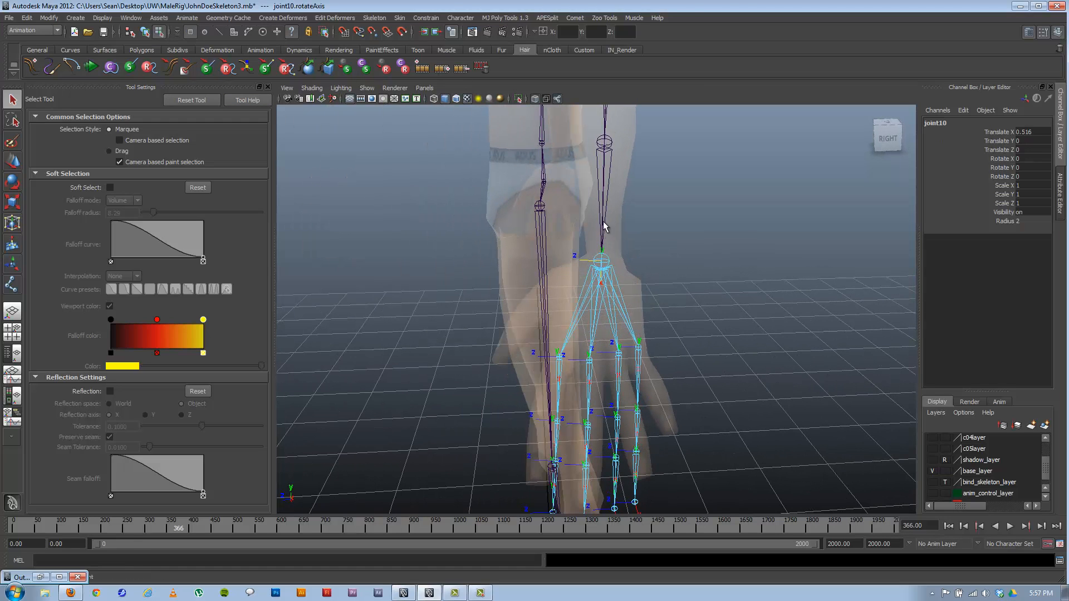
alt+drag(607, 158, 614, 170)
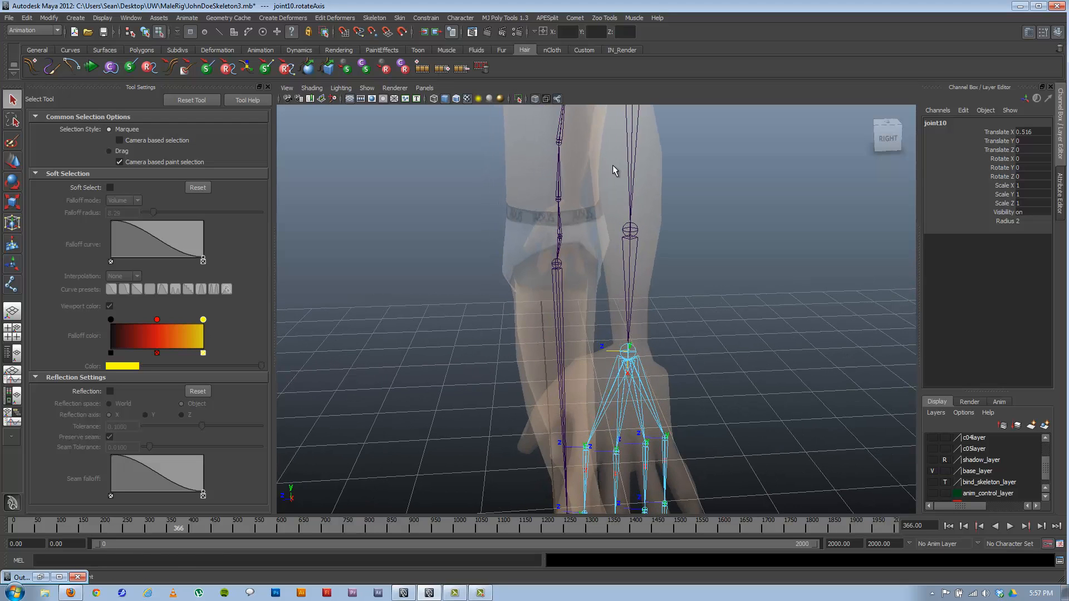
alt+drag(633, 456, 628, 336)
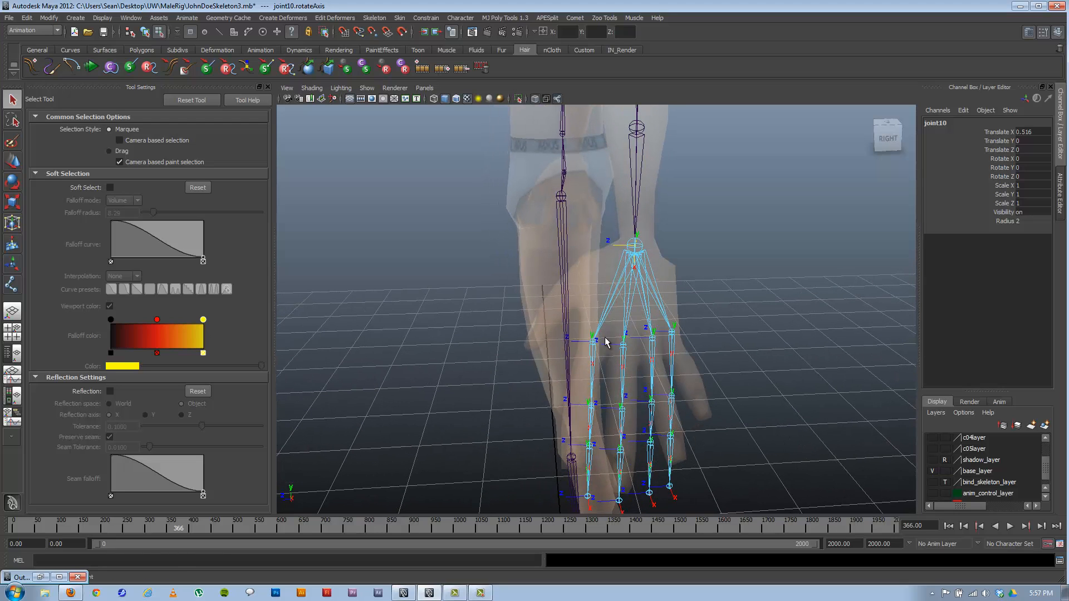
alt+drag(599, 461, 644, 469)
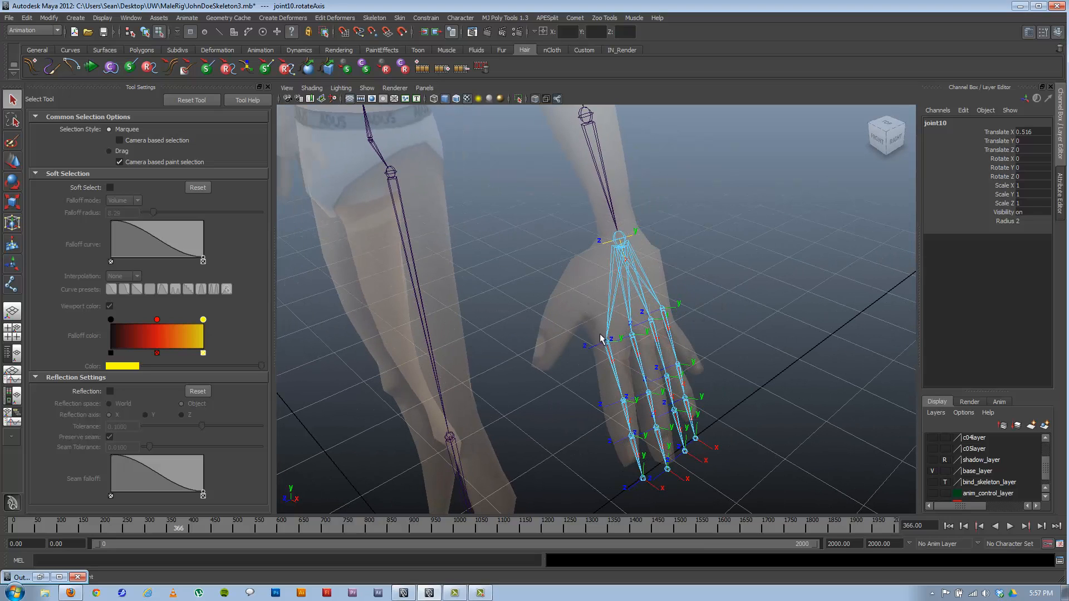
alt+drag(473, 404, 609, 371)
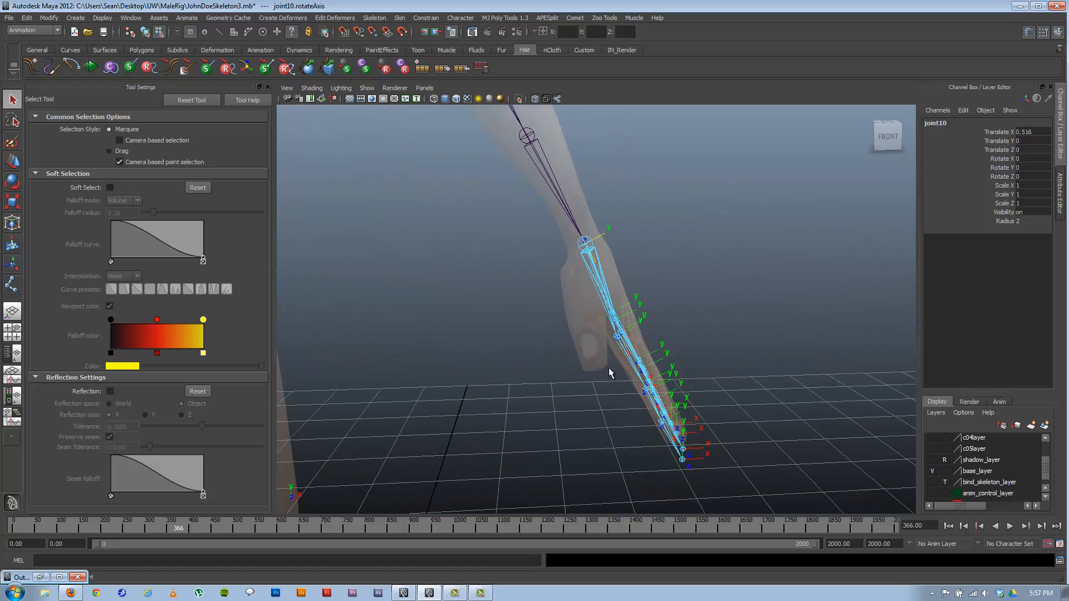
alt+right_drag(608, 371, 561, 285)
alt+middle_drag(562, 285, 643, 403)
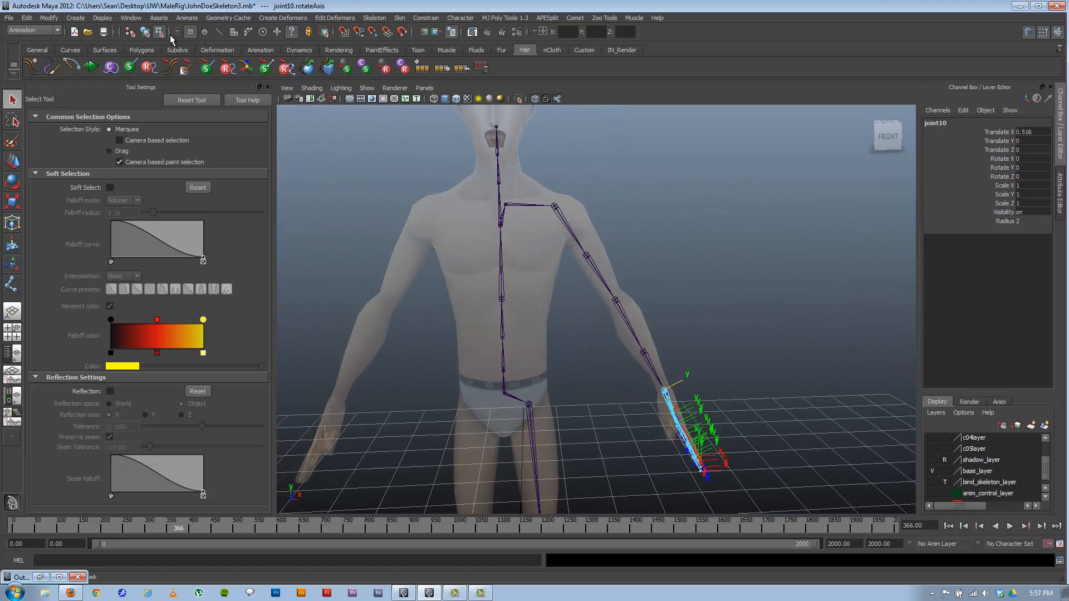
click(145, 32)
click(679, 358)
alt+drag(679, 358, 514, 244)
alt+middle_drag(515, 244, 573, 432)
alt+right_drag(489, 418, 573, 432)
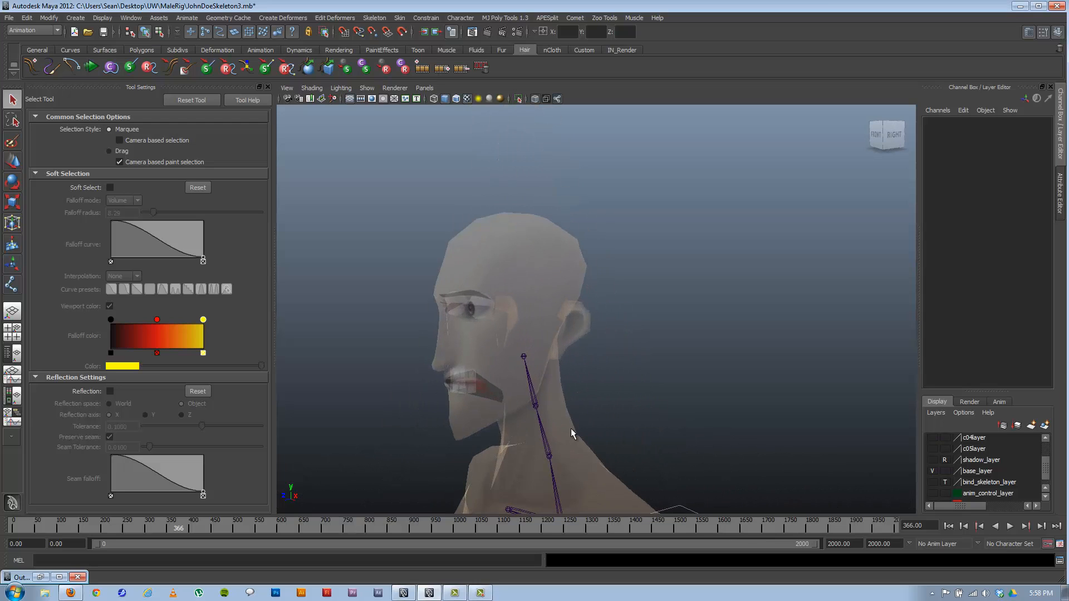
alt+drag(498, 428, 423, 365)
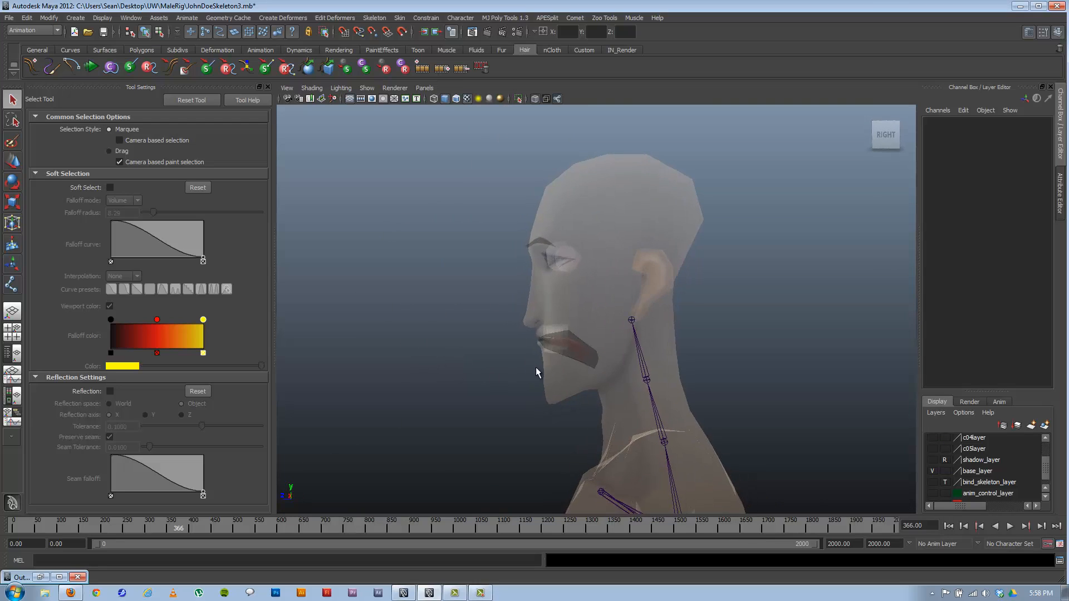
click(365, 88)
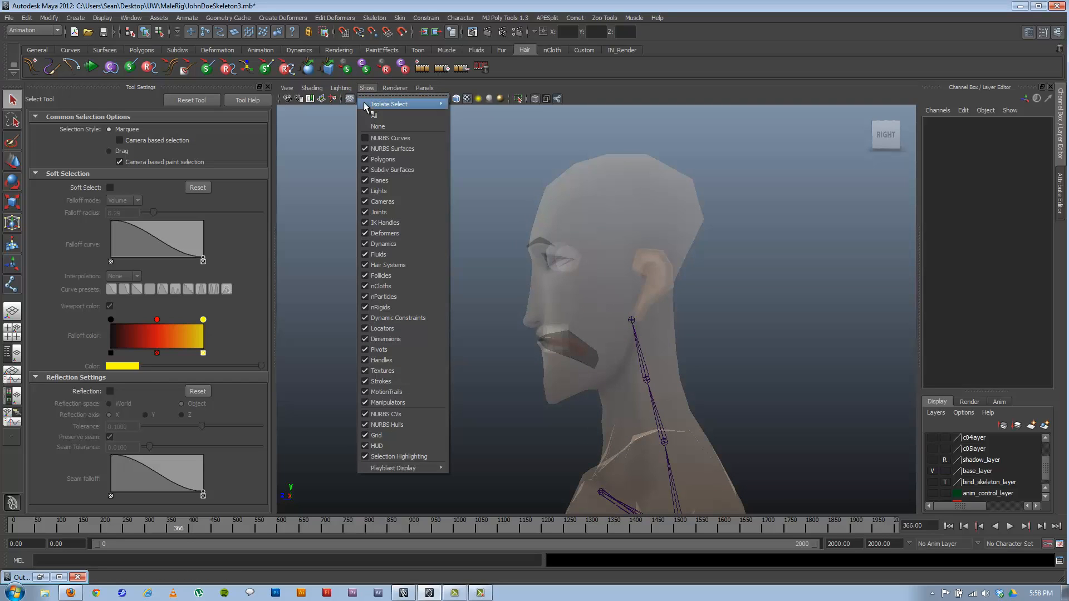
click(366, 90)
click(400, 202)
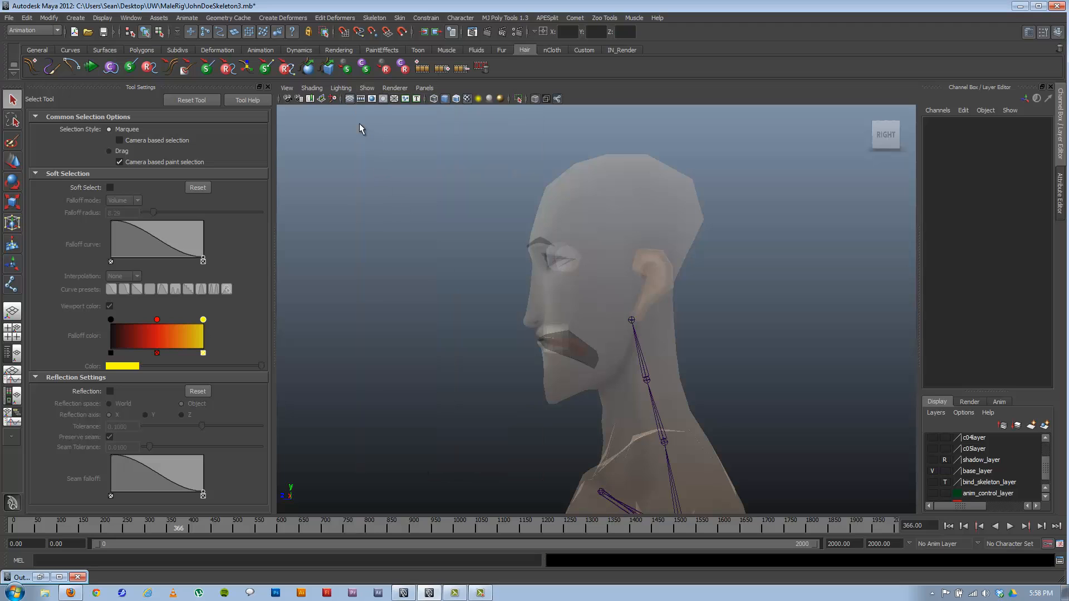
- Draw a two-joint jaw chain in the side view, from the jaw hinge in front of the ear to just below the lower lip
click(12, 285)
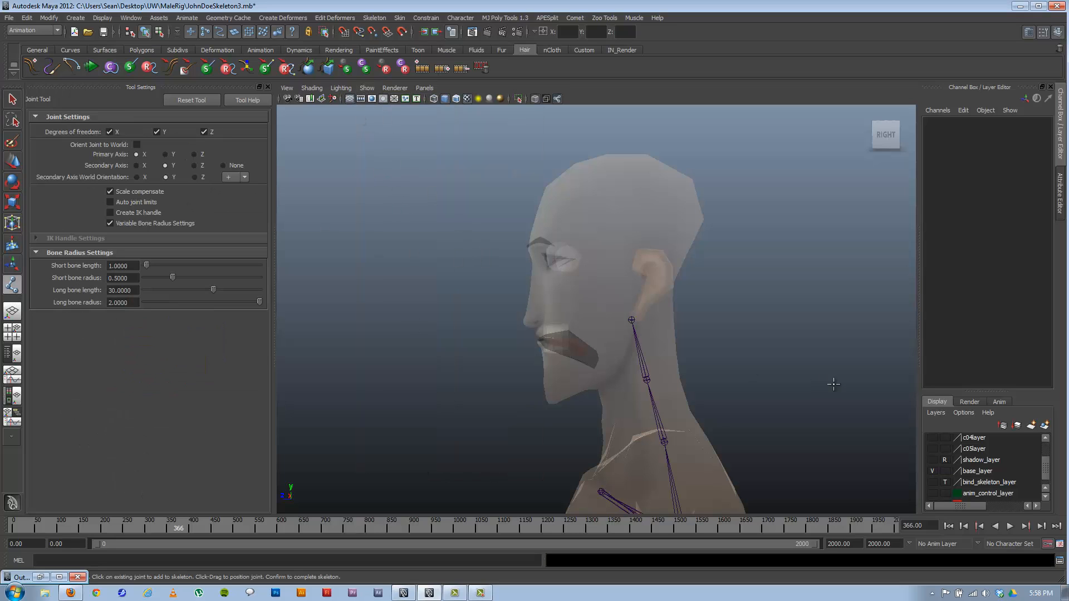
key(space)
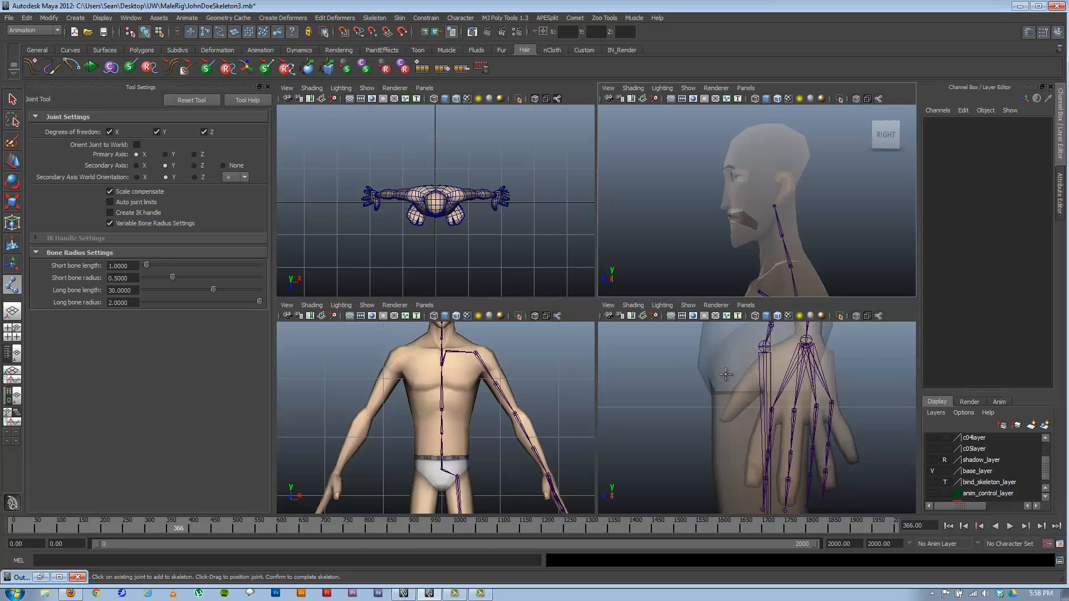
key(space)
scroll(567, 305, down, 5)
alt+right_drag(567, 305, 691, 334)
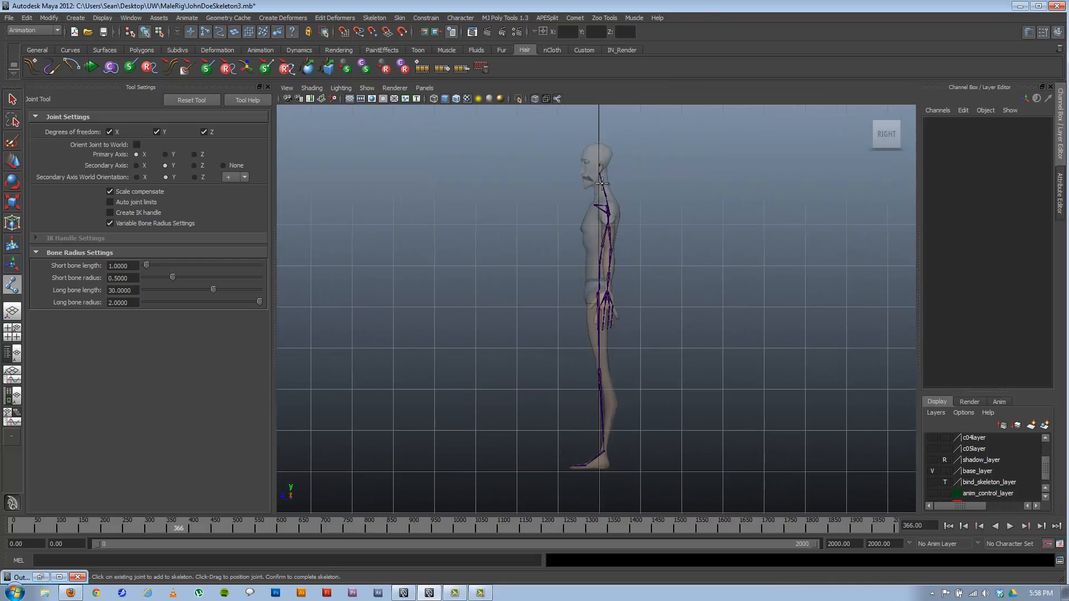
alt+middle_drag(483, 177, 489, 358)
alt+right_drag(489, 357, 823, 439)
alt+middle_drag(648, 392, 655, 283)
alt+right_drag(657, 317, 857, 412)
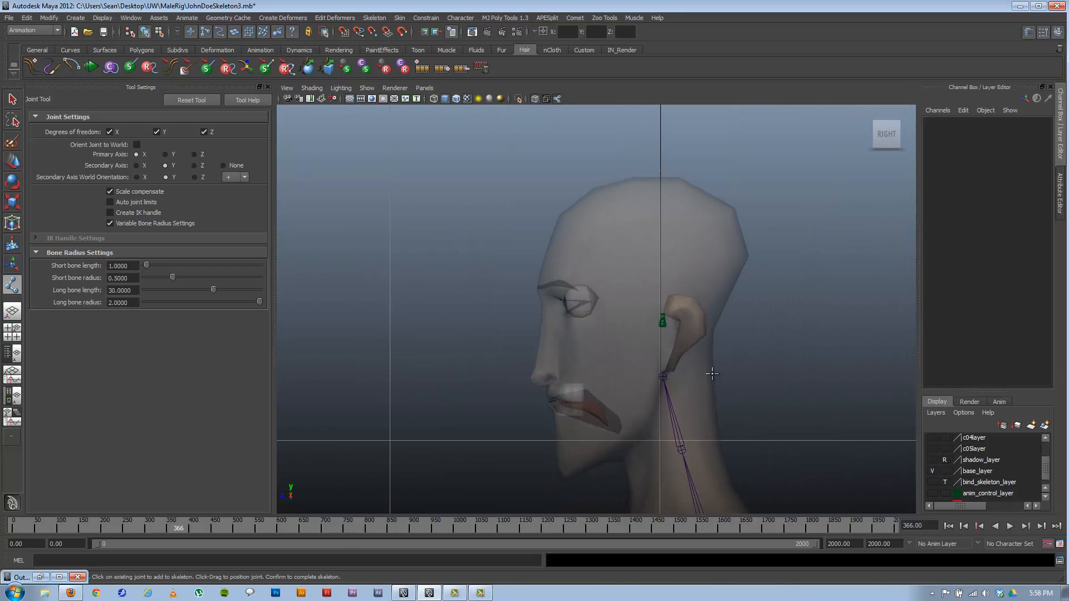
click(629, 352)
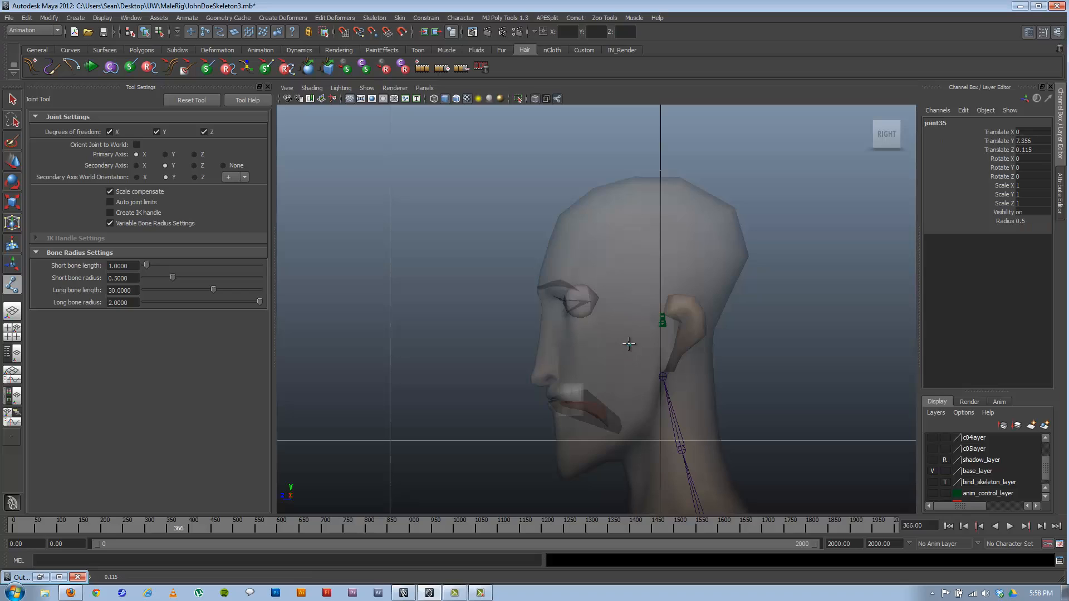
click(632, 347)
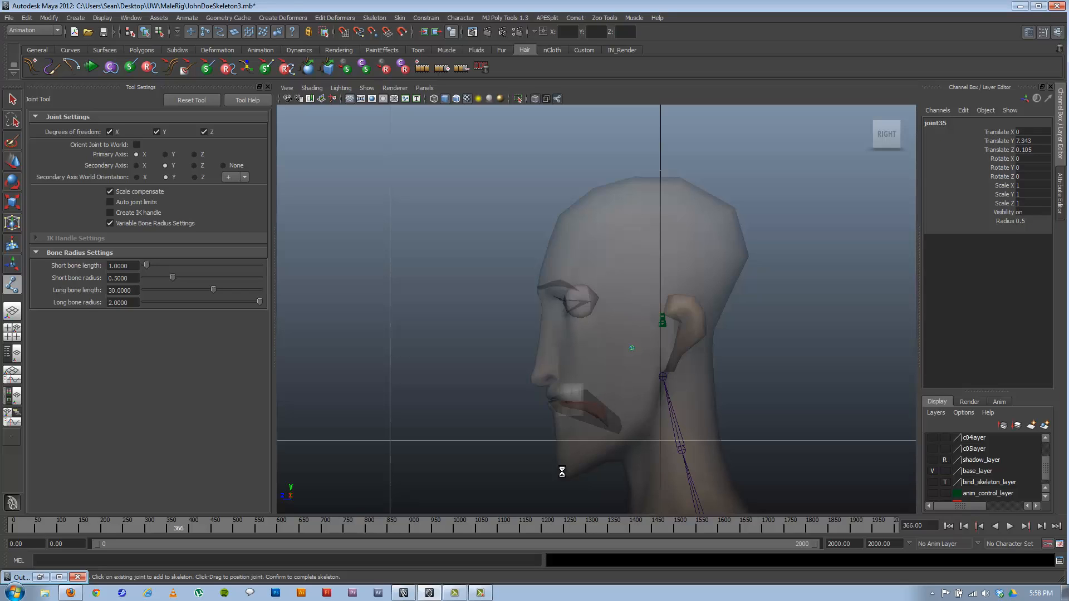
click(557, 429)
drag(557, 429, 556, 427)
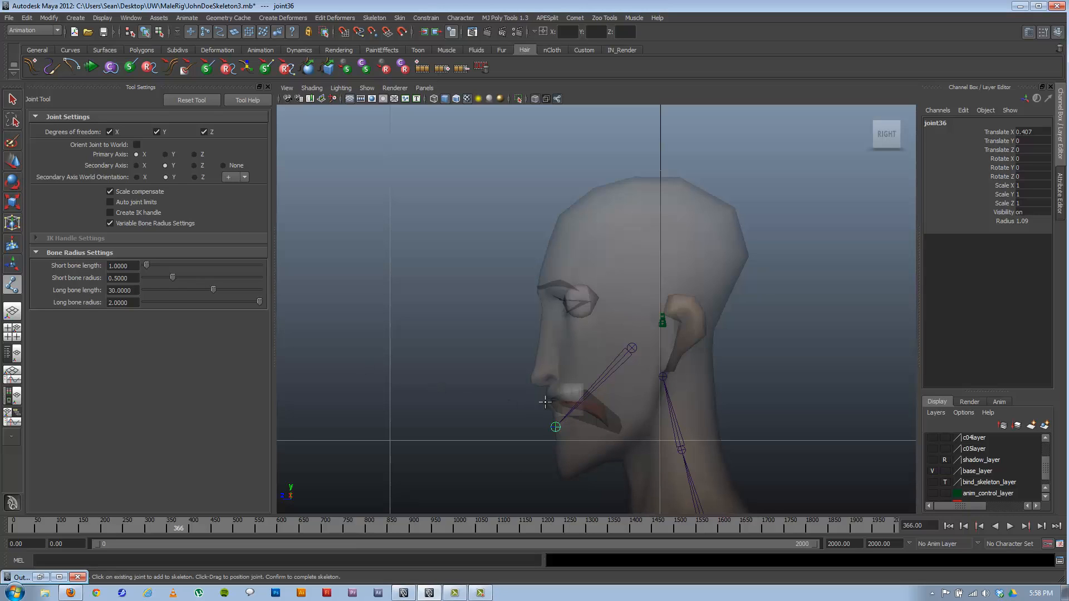
- Test the jaw's opening by rotating its base joint about -10.7° around Z, and undo the rotation
click(21, 162)
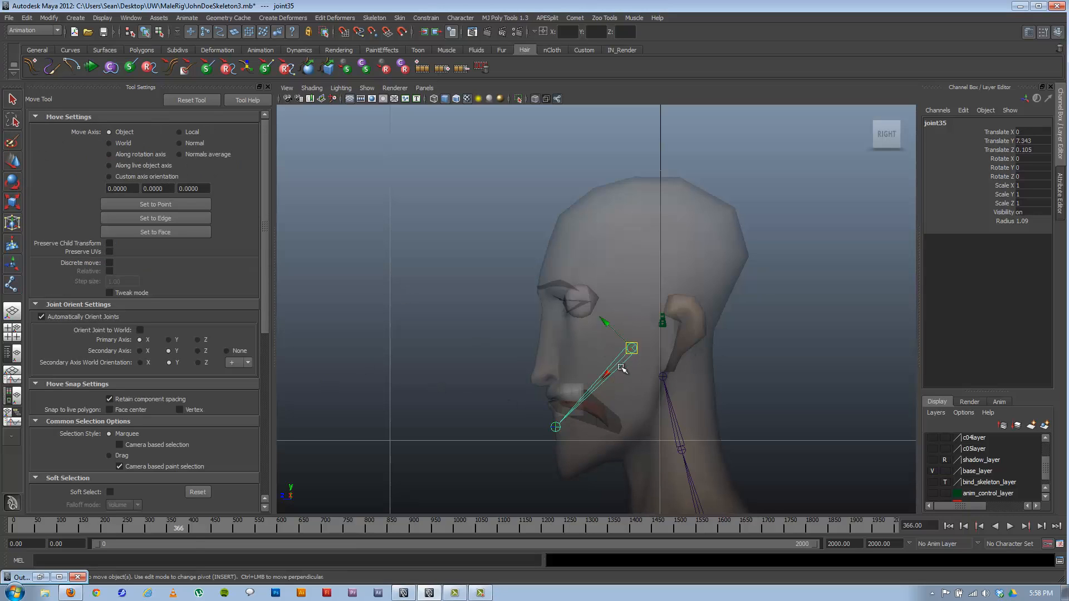
click(426, 343)
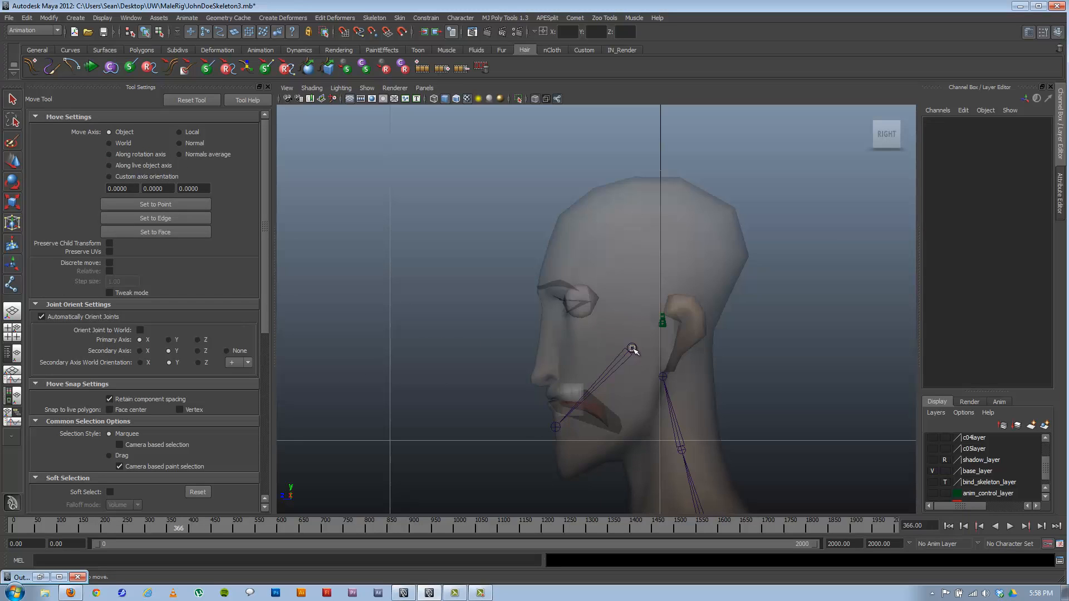
click(631, 348)
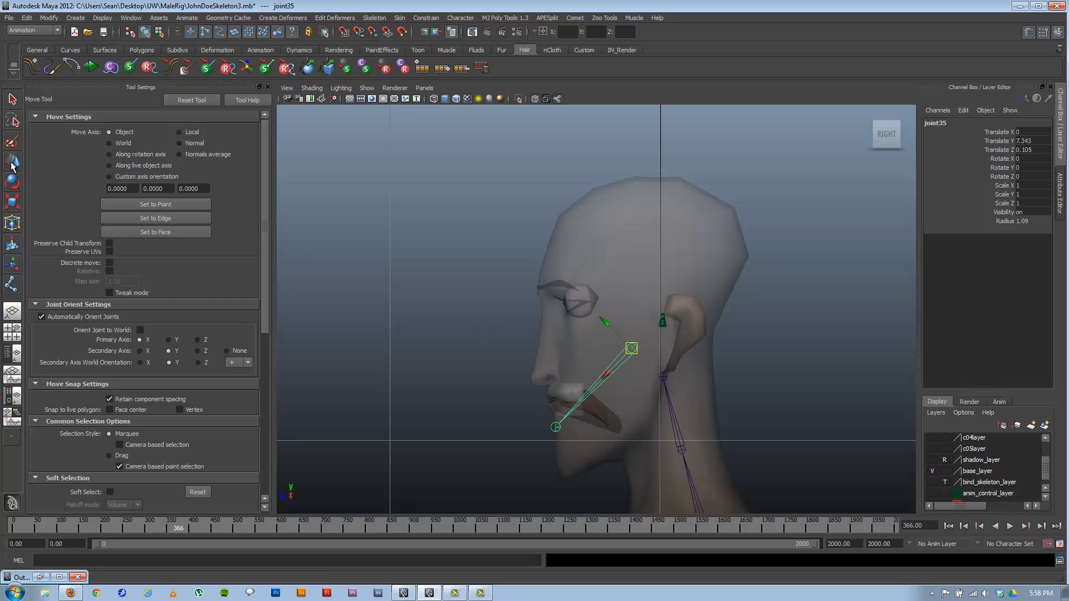
click(12, 181)
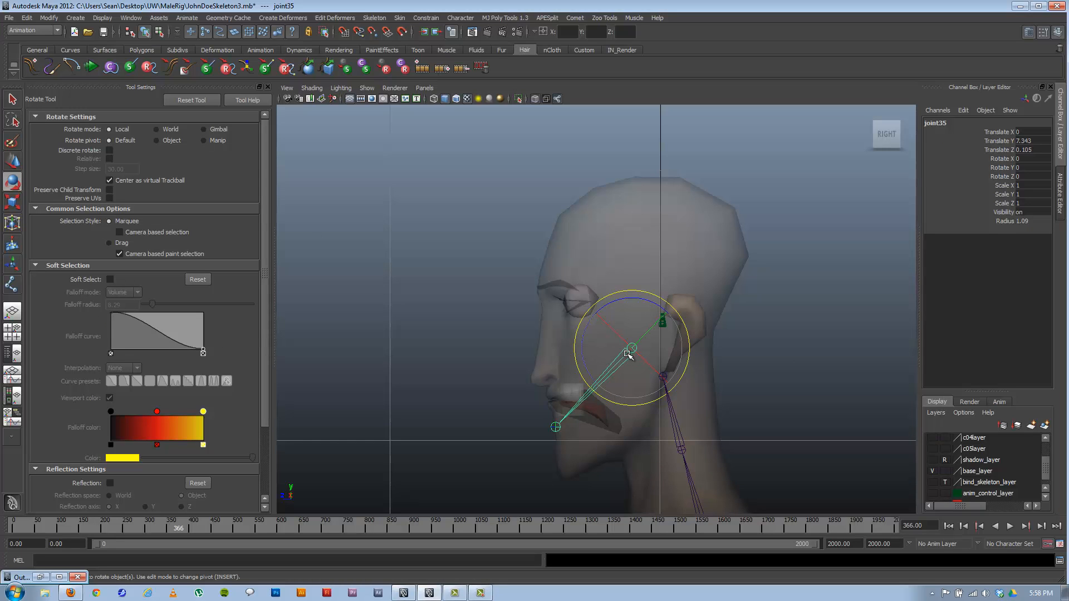
key(space)
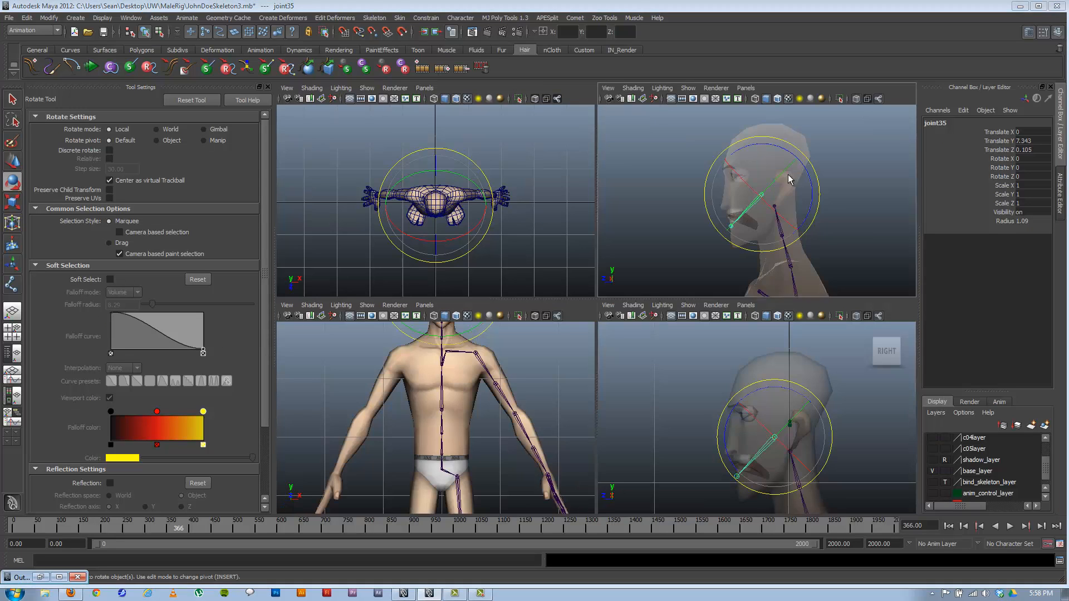
key(space)
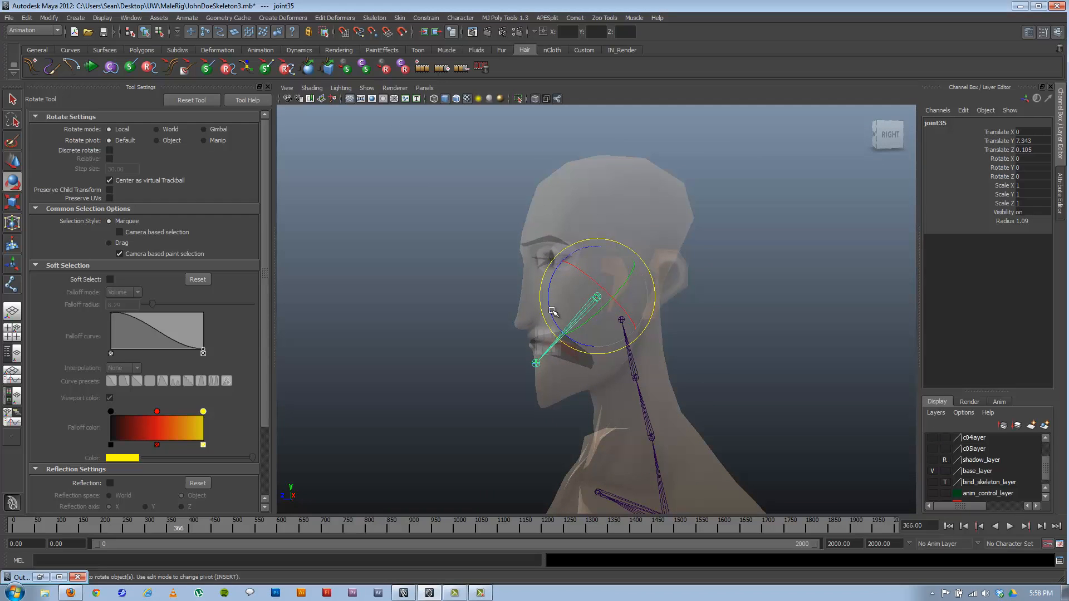
mouse_move(552, 311)
mouse_down()
mouse_move(557, 347)
mouse_move(553, 284)
mouse_move(560, 318)
mouse_up()
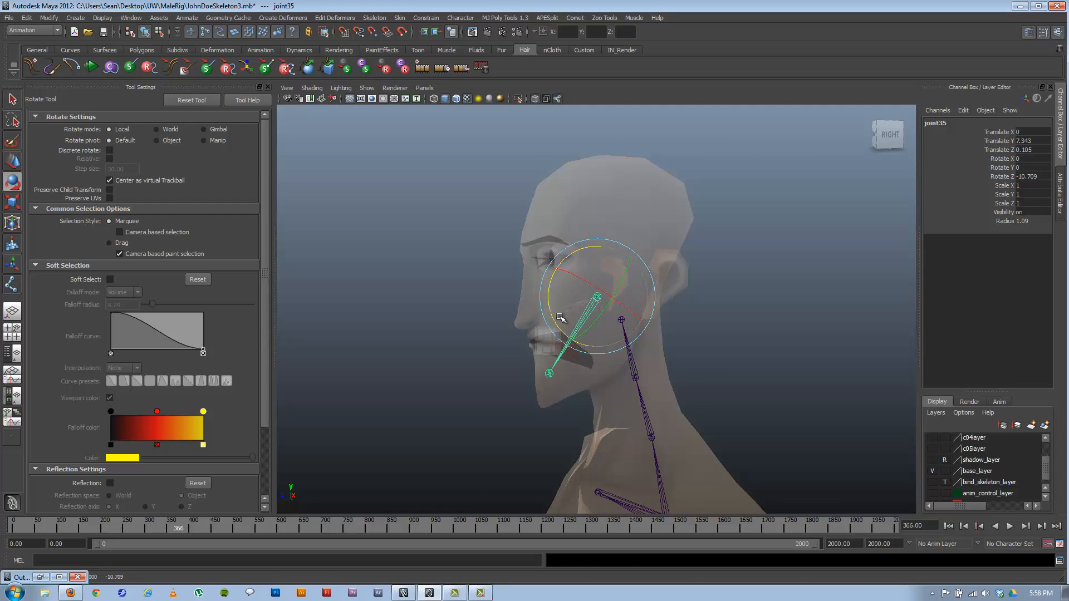
key(ctrl+z)
key(ctrl+z)
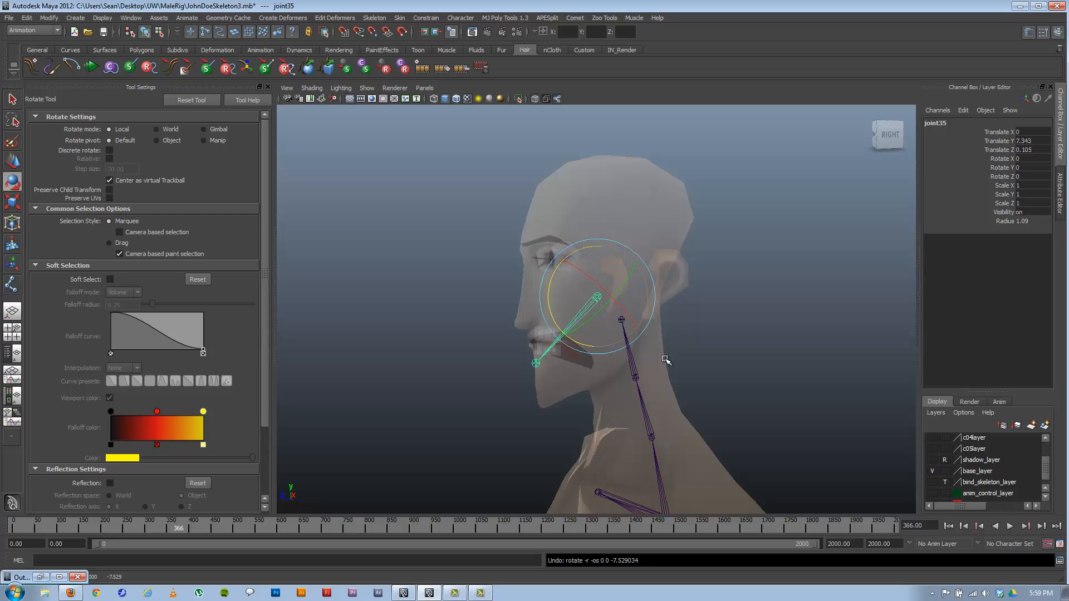
- Examine the jaw chain's placement relative to the mouth, ear and neck joints from several angles around the head
alt+drag(671, 350, 632, 332)
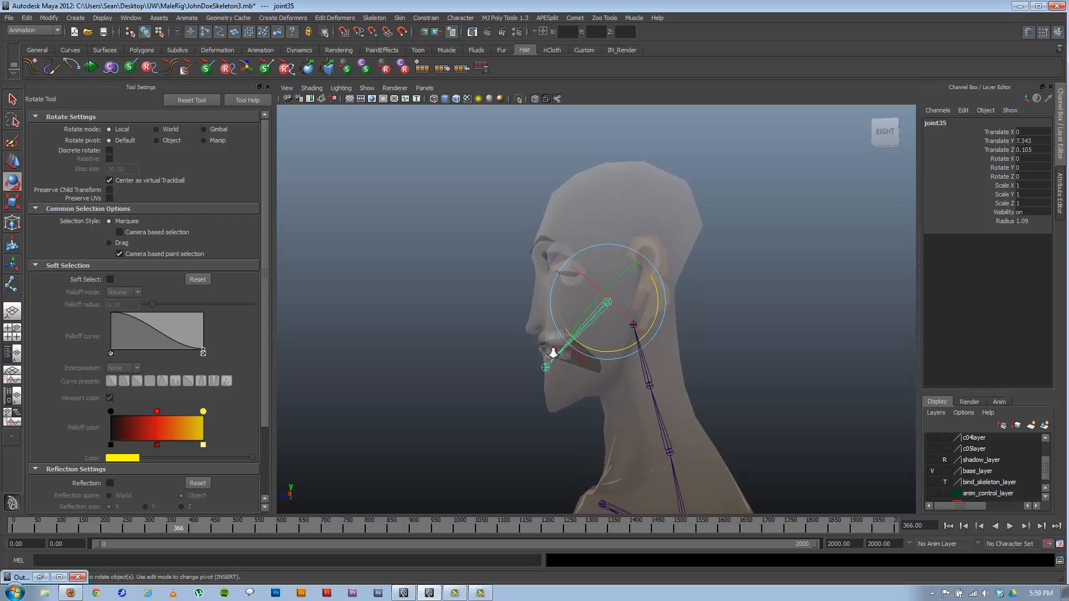
alt+right_drag(553, 353, 627, 359)
mouse_move(487, 327)
alt+mouse_down()
mouse_move(535, 350)
mouse_move(446, 332)
mouse_move(470, 331)
alt+mouse_up()
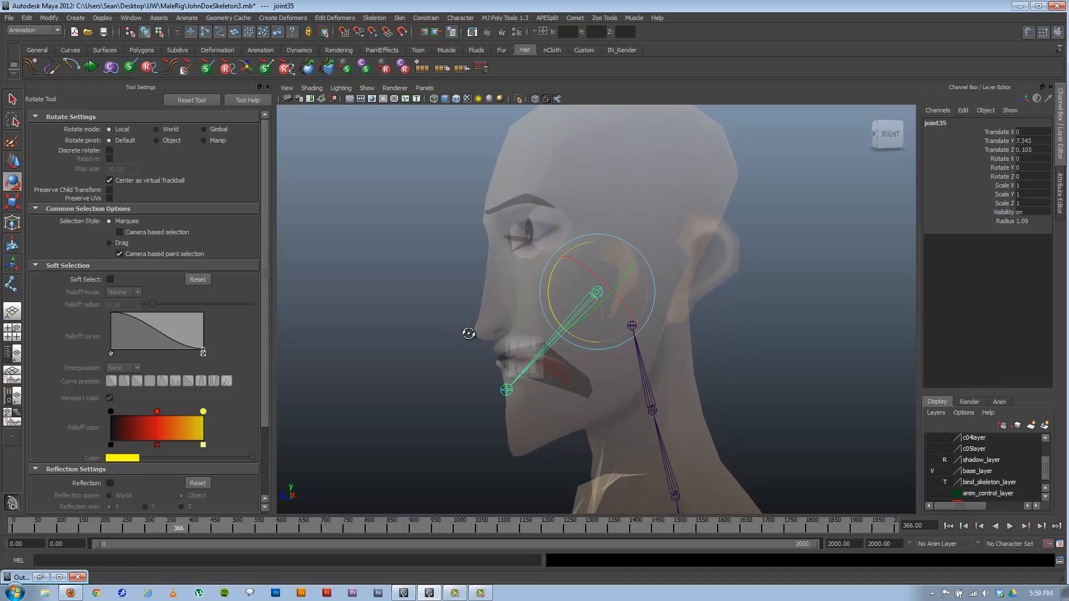
alt+right_drag(461, 277, 451, 339)
alt+drag(451, 340, 529, 334)
alt+right_drag(468, 331, 627, 341)
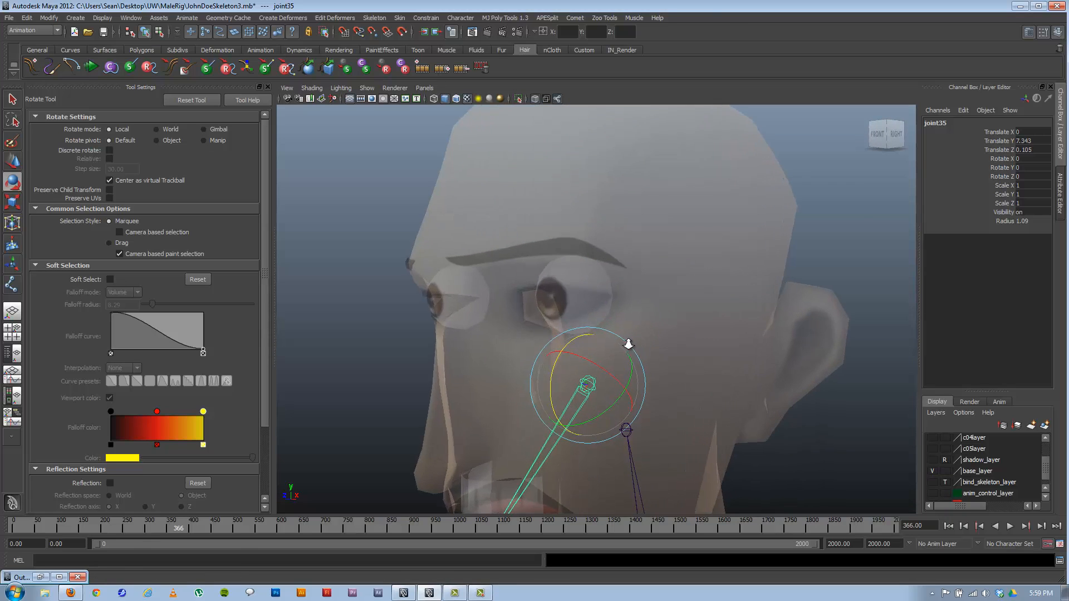
alt+drag(627, 341, 539, 368)
alt+right_drag(572, 384, 449, 410)
click(499, 474)
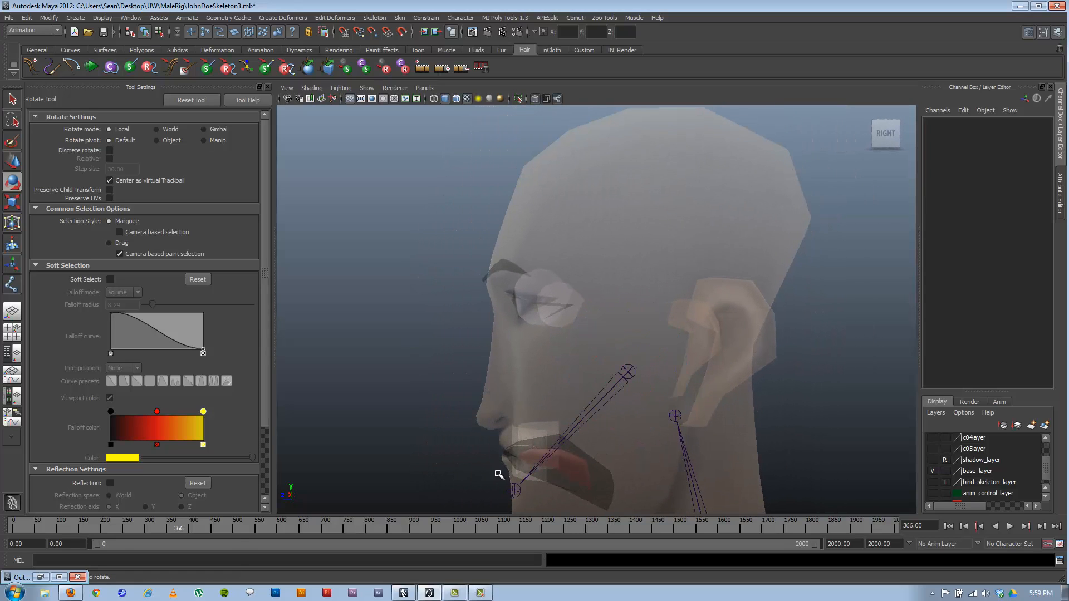
click(512, 491)
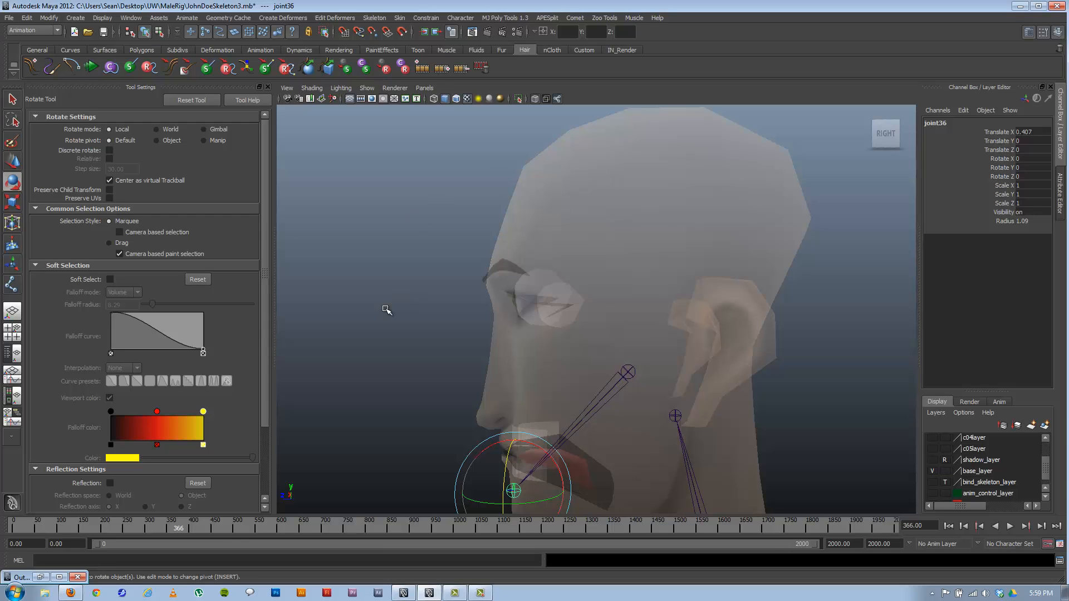
click(406, 345)
alt+drag(405, 346, 508, 333)
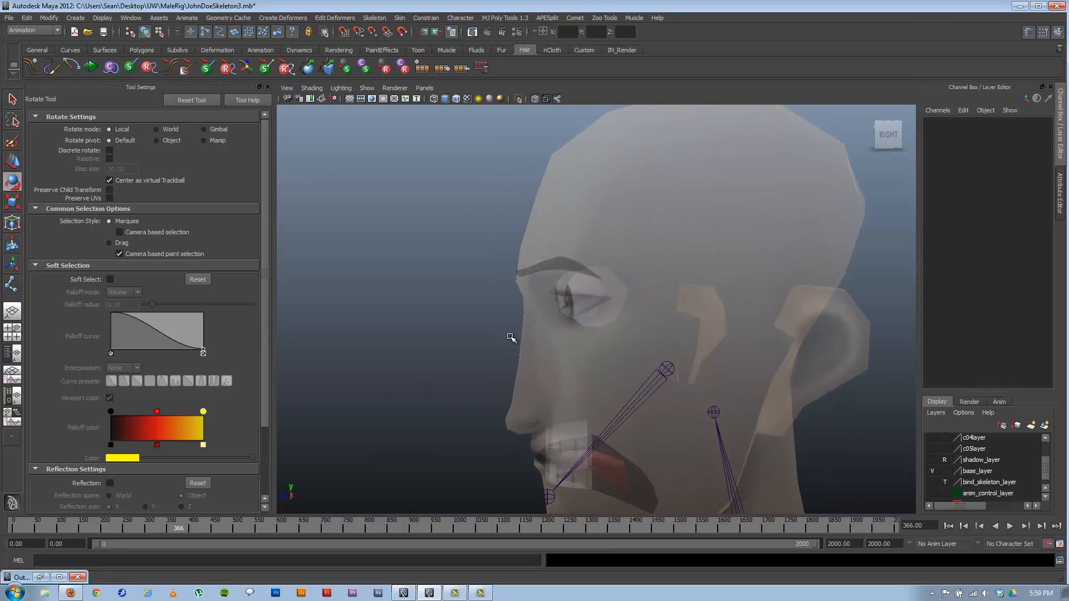
- Frame the eye in the side view with the Joint tool active and hide the cameras in that view
click(12, 285)
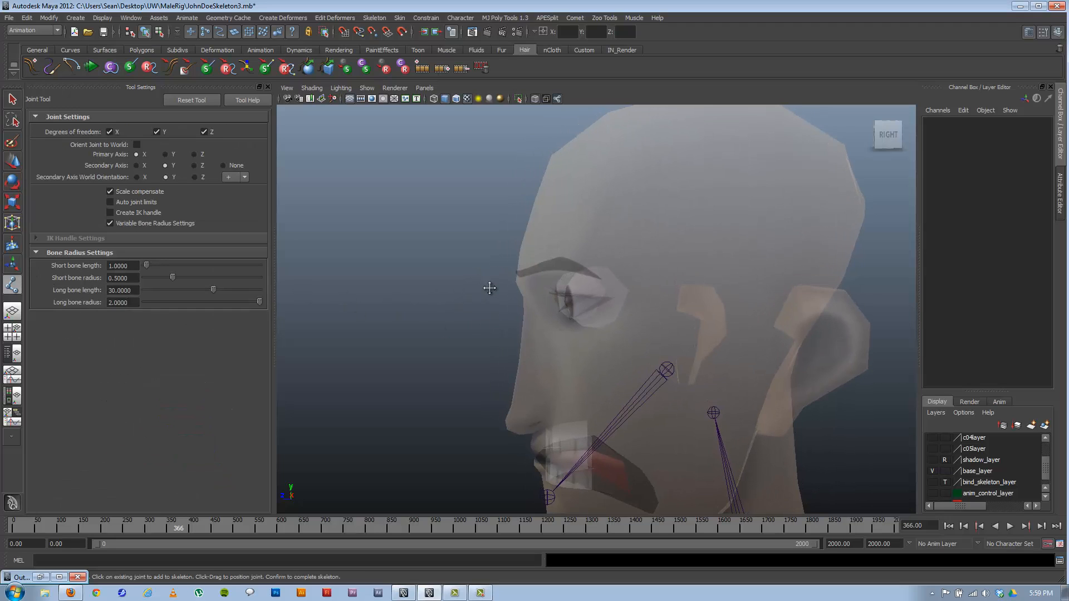
alt+drag(488, 291, 482, 297)
scroll(597, 323, up, 3)
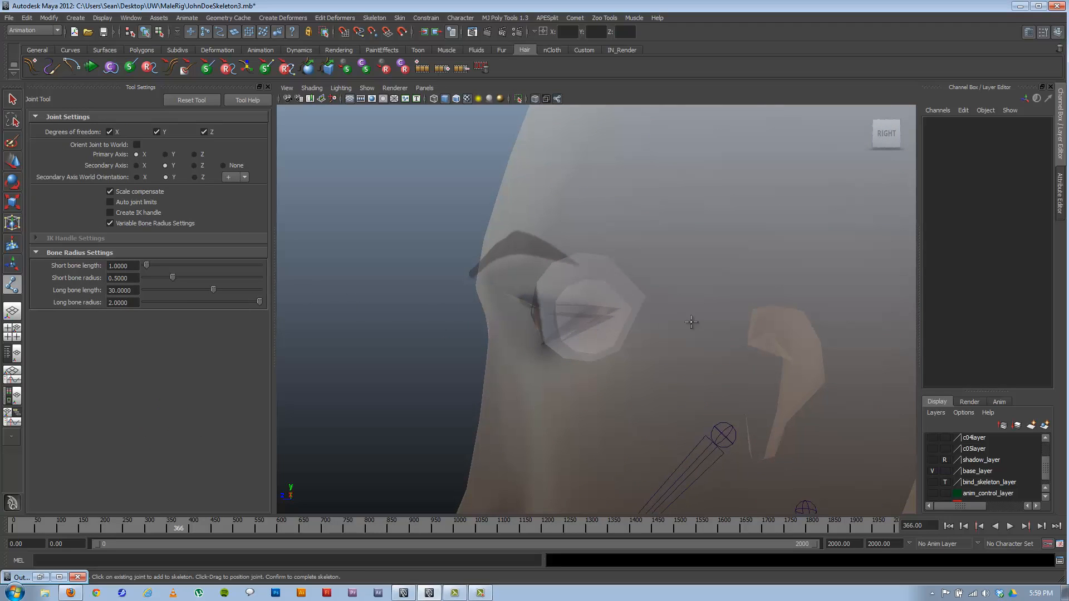
key(space)
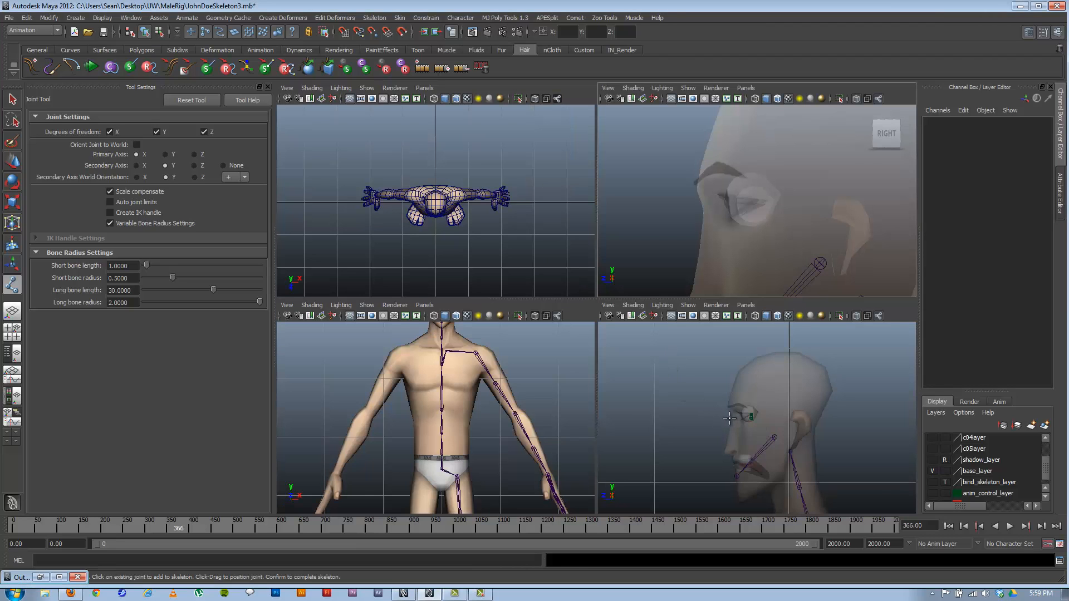
key(space)
scroll(712, 336, up, 3)
scroll(712, 336, up, 2)
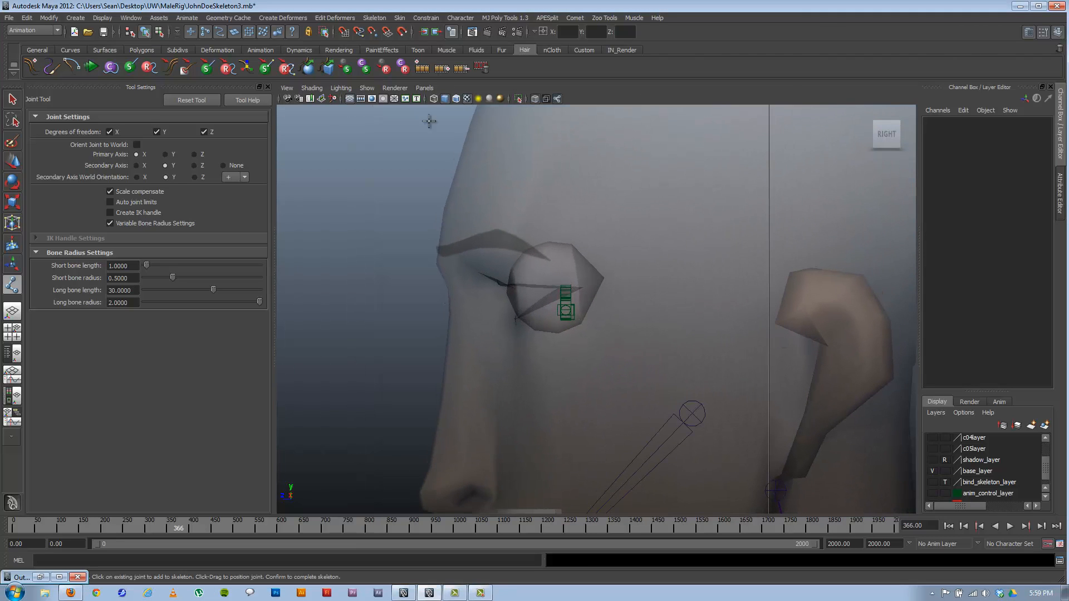
click(368, 88)
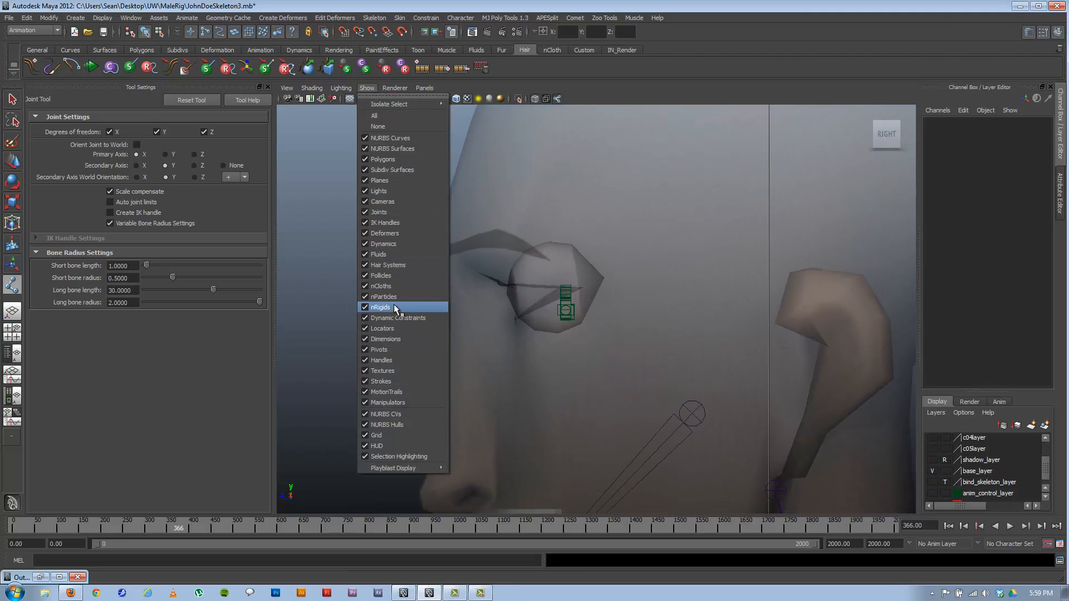
click(389, 202)
- Draw a two-joint eye chain in the side view, from the centre of the eyeball to the front of the eye
alt+middle_drag(539, 256, 585, 265)
click(596, 286)
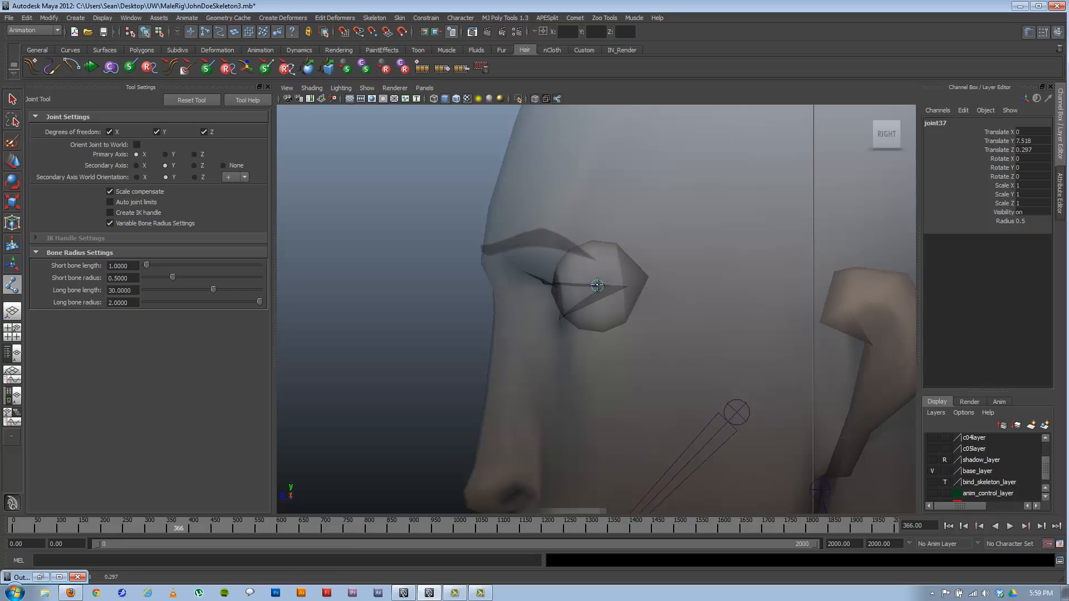
click(551, 294)
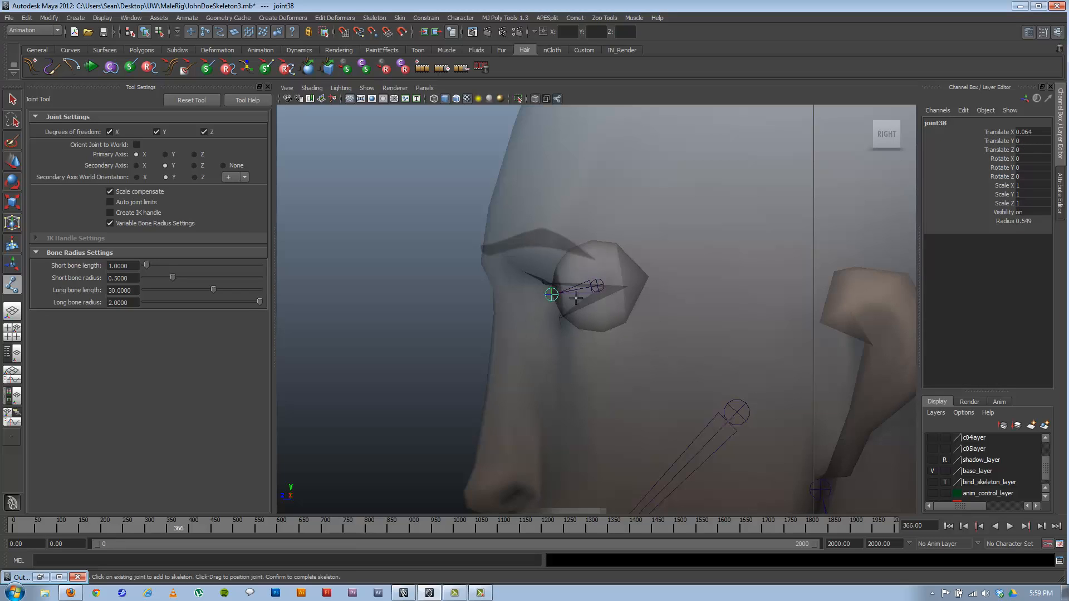
- Move the eye chain sideways from the head's centre line into the character's left eyeball, to about 0.166 in Translate X
key(w)
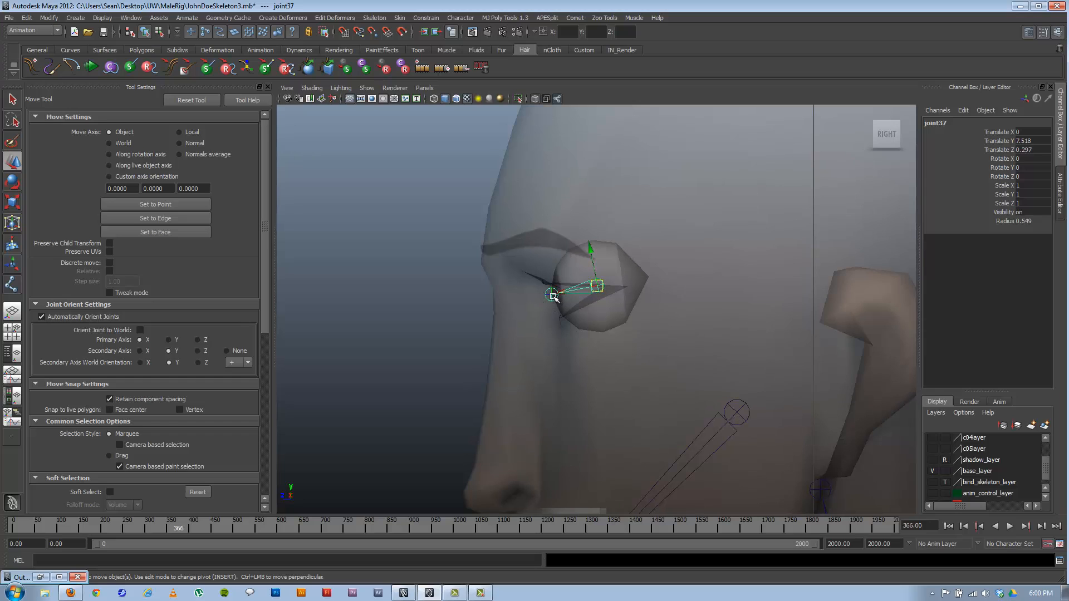
key(space)
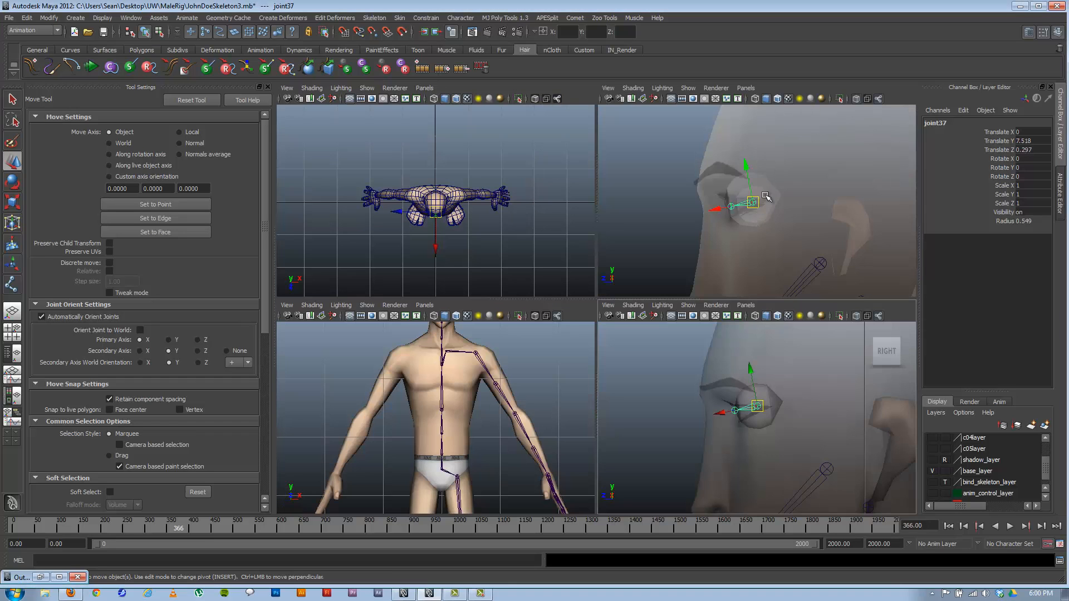
key(space)
alt+drag(679, 325, 662, 288)
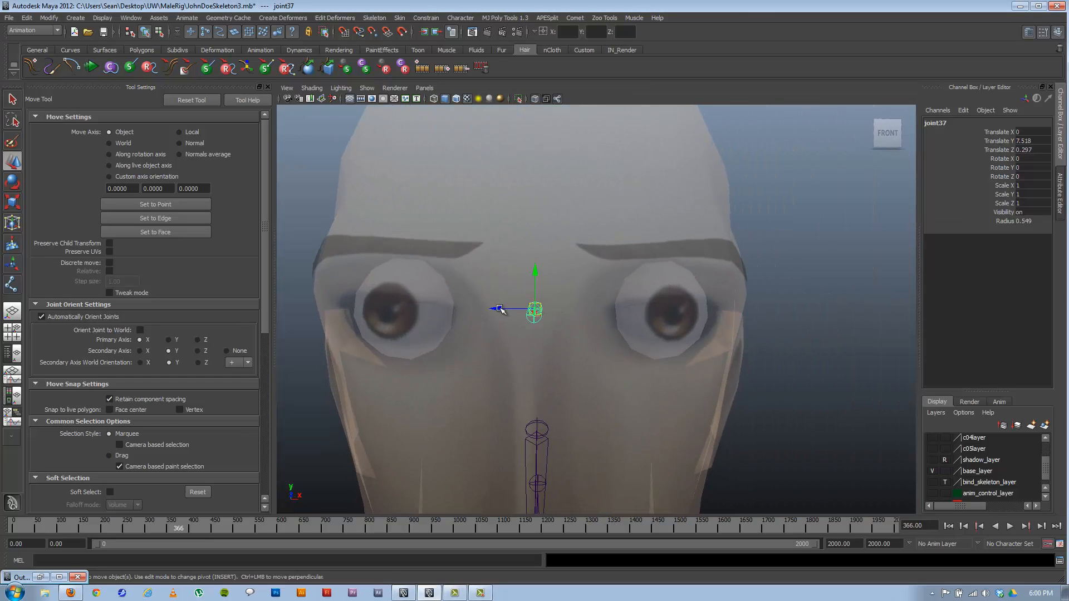
drag(493, 308, 613, 301)
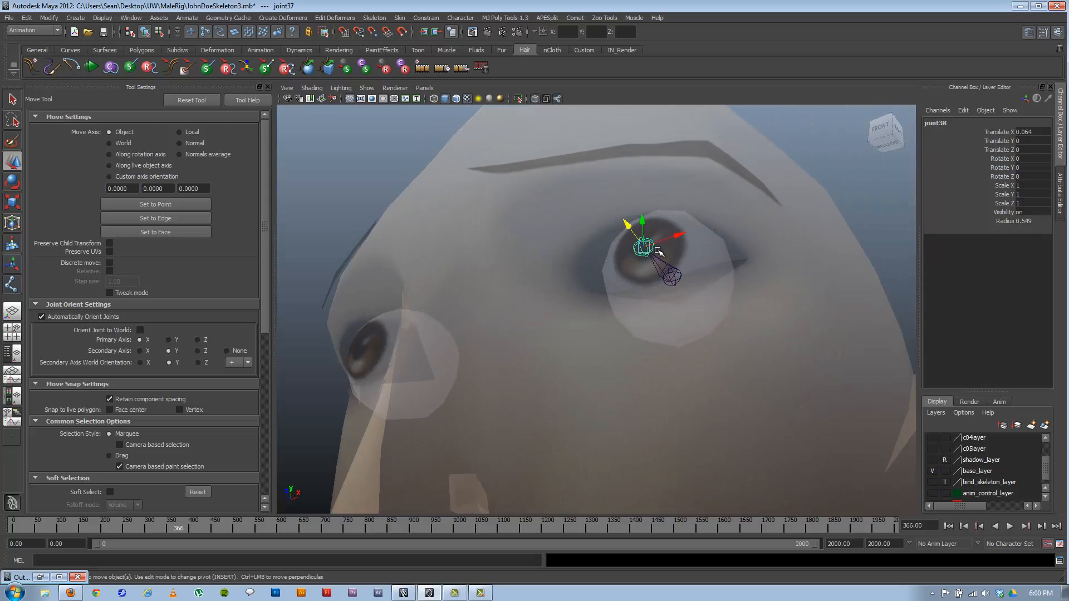
drag(638, 253, 613, 303)
alt+drag(683, 302, 663, 331)
alt+right_drag(663, 331, 444, 293)
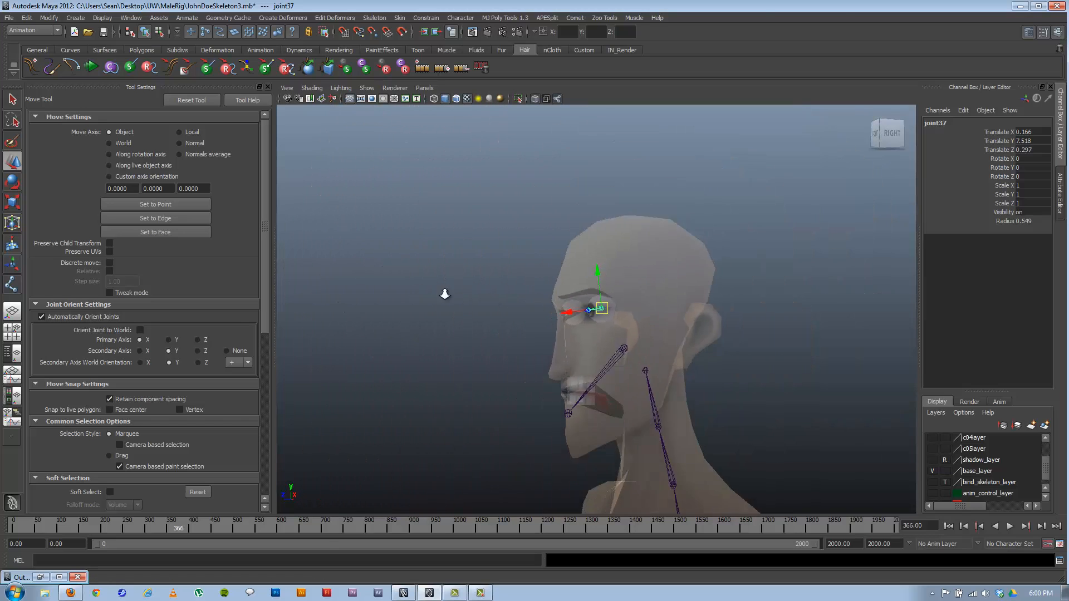
- Duplicate the eye joint chain in place and select the base joint at the centre of the eyeball
alt+drag(556, 308, 640, 333)
alt+right_drag(641, 333, 871, 358)
alt+middle_drag(589, 321, 588, 236)
alt+drag(589, 236, 601, 240)
alt+middle_drag(573, 207, 582, 273)
alt+right_drag(582, 273, 717, 318)
alt+middle_drag(514, 212, 572, 315)
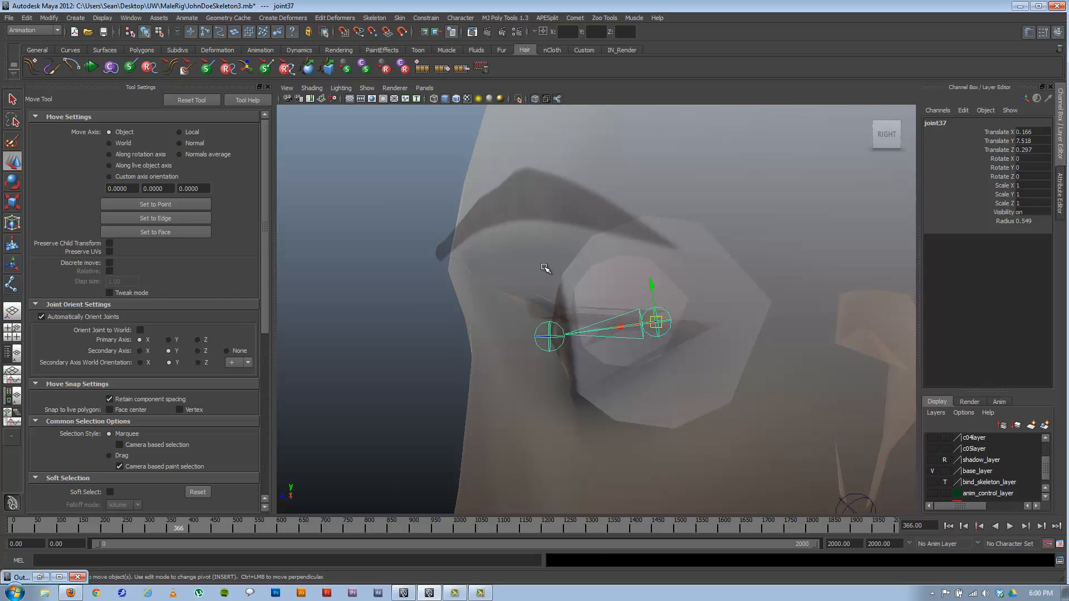
key(ctrl+d)
click(776, 236)
click(657, 320)
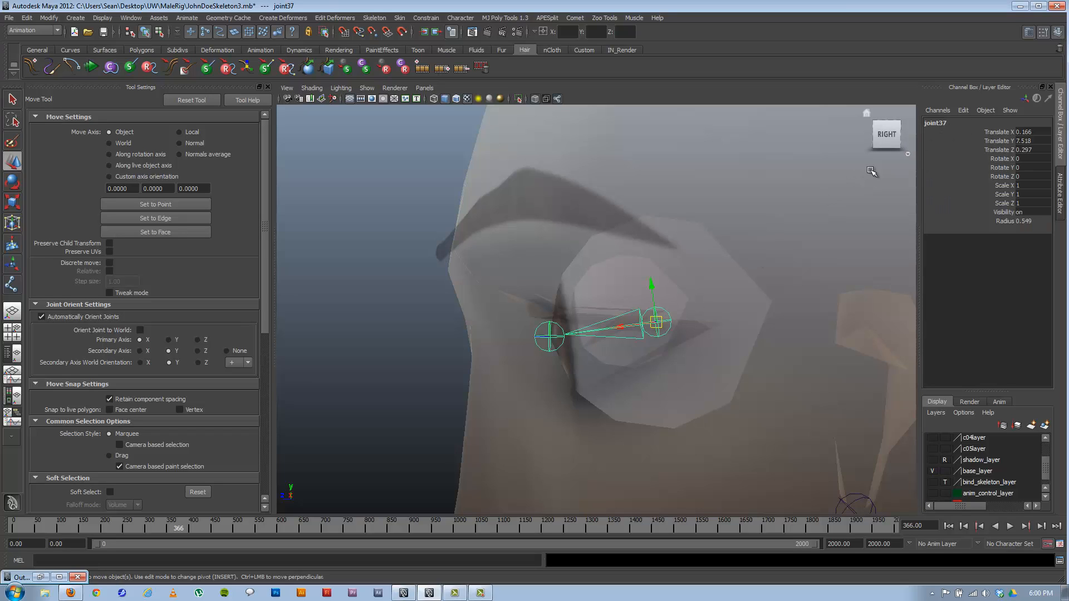
- Duplicate the eye joint chain and raise the copy's front joint to the upper eyelid
key(ctrl+d)
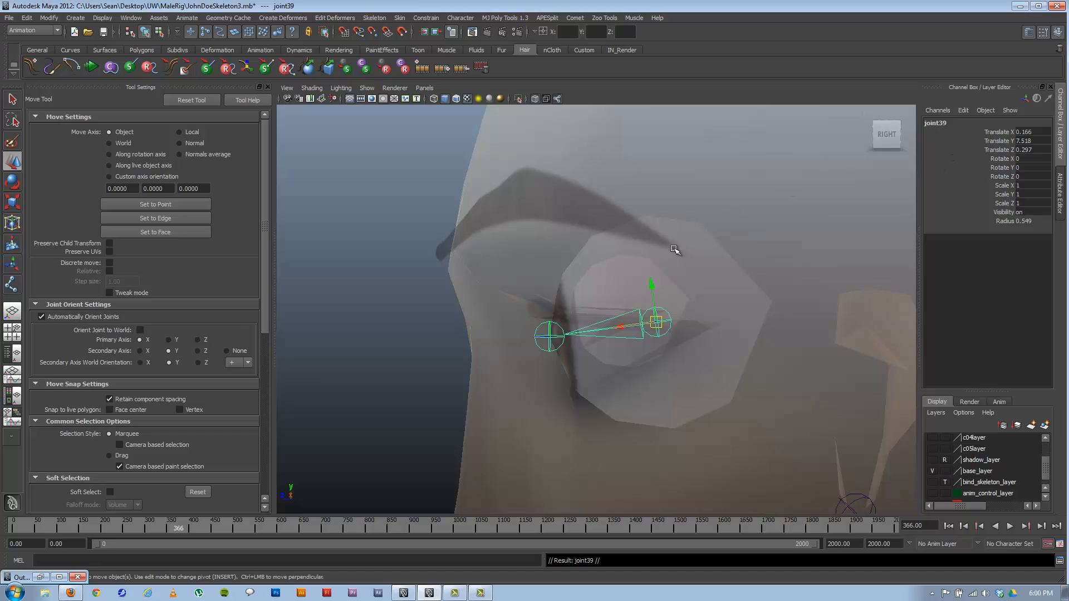
key(Down)
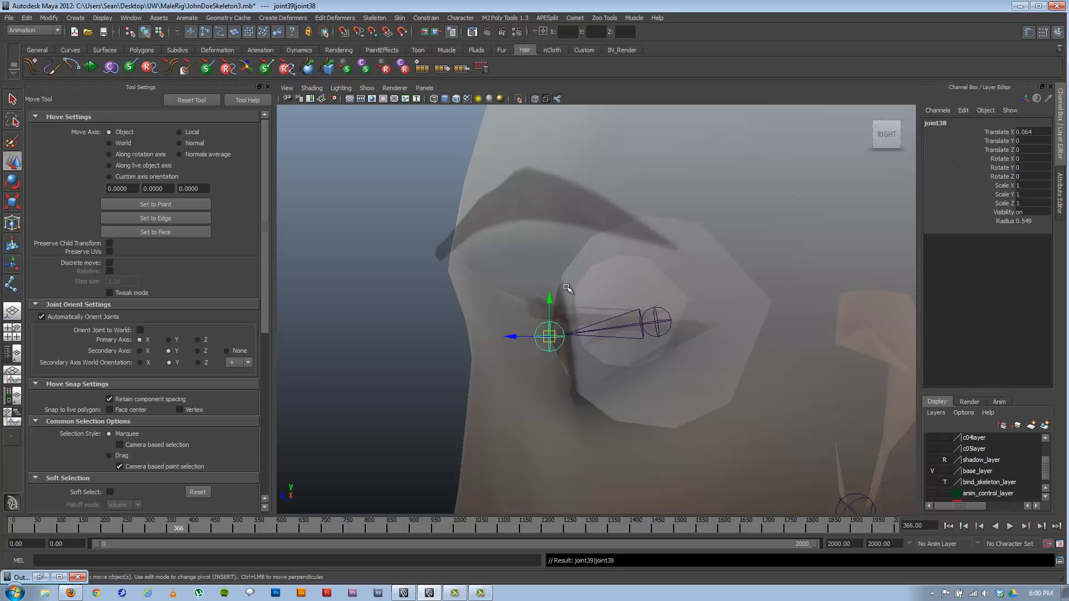
drag(550, 301, 368, 155)
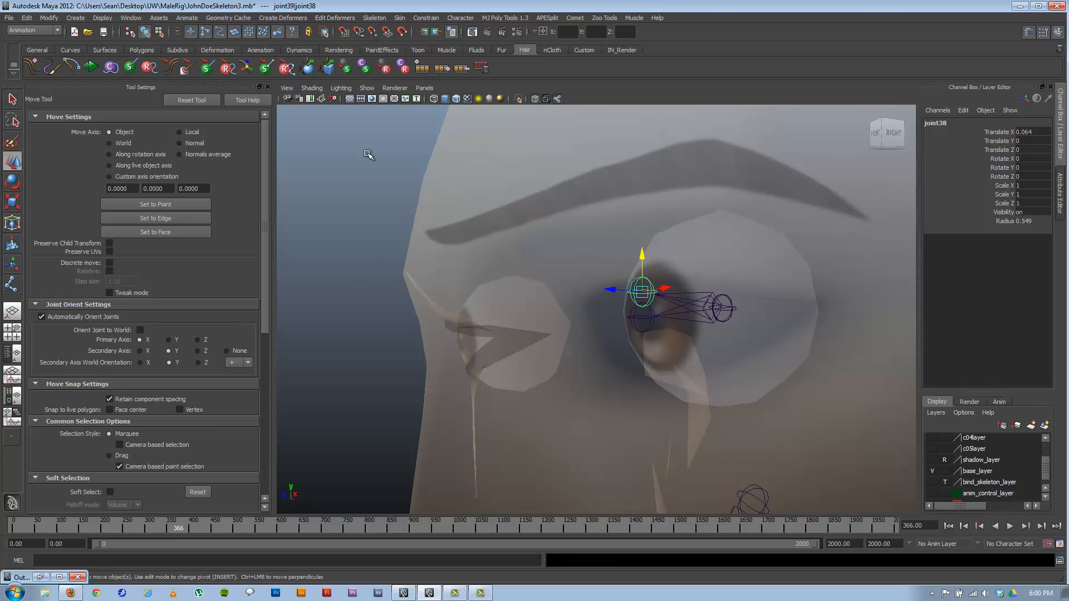
- Turn off X-Ray shading so the textured eyelids can be compared with the joints in the side view
click(311, 88)
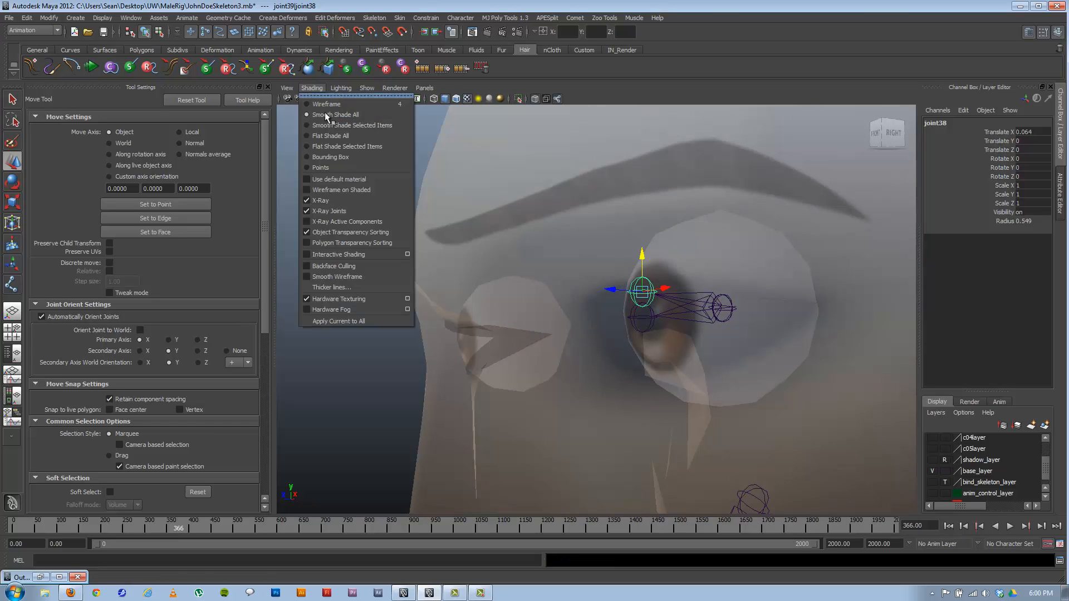
click(329, 200)
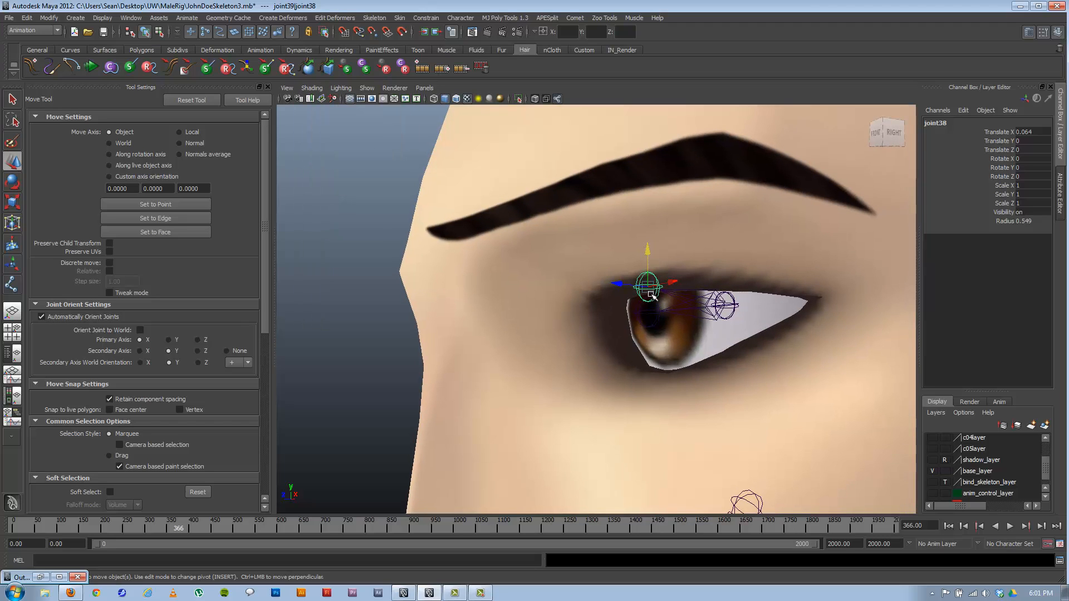
alt+drag(579, 321, 565, 319)
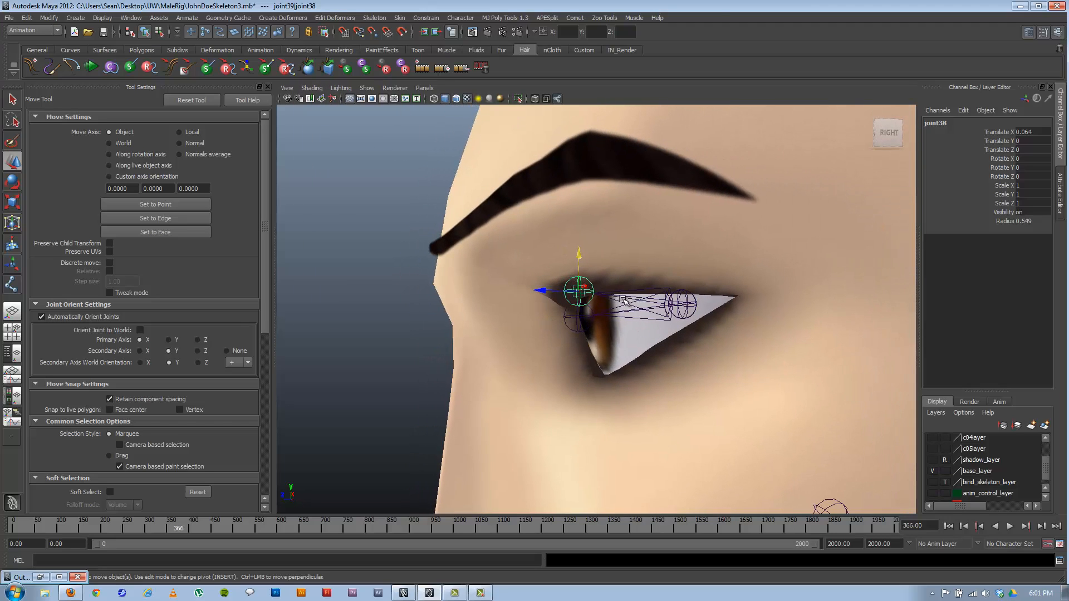
- Duplicate the upper eyelid chain and lower the copy's front joint to the lower eyelid, to about 0.069 in Translate X
click(641, 300)
key(Down)
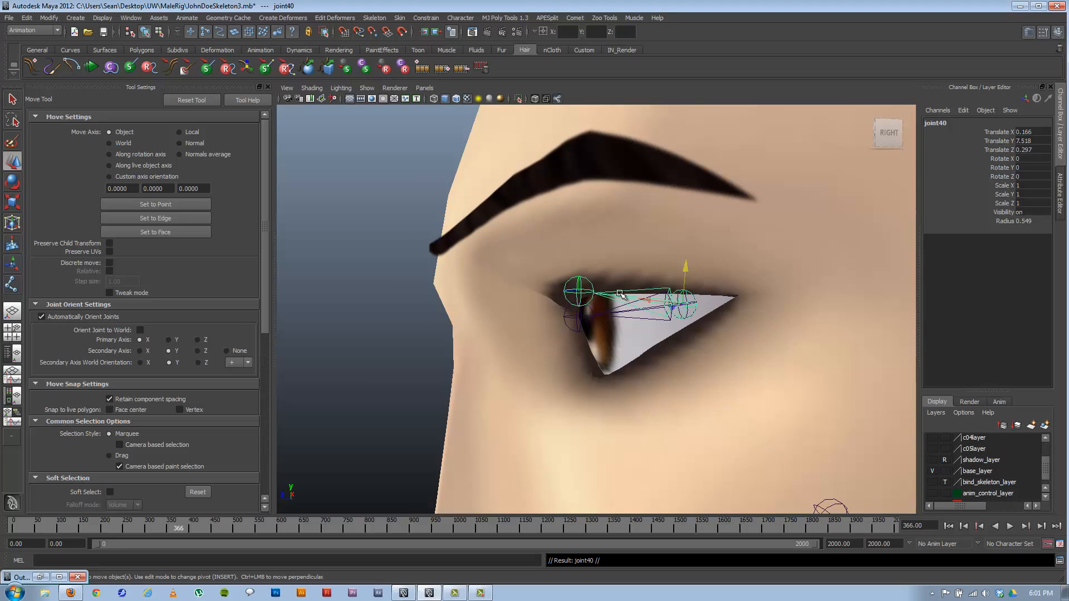
click(579, 290)
drag(579, 255, 562, 338)
drag(507, 377, 526, 377)
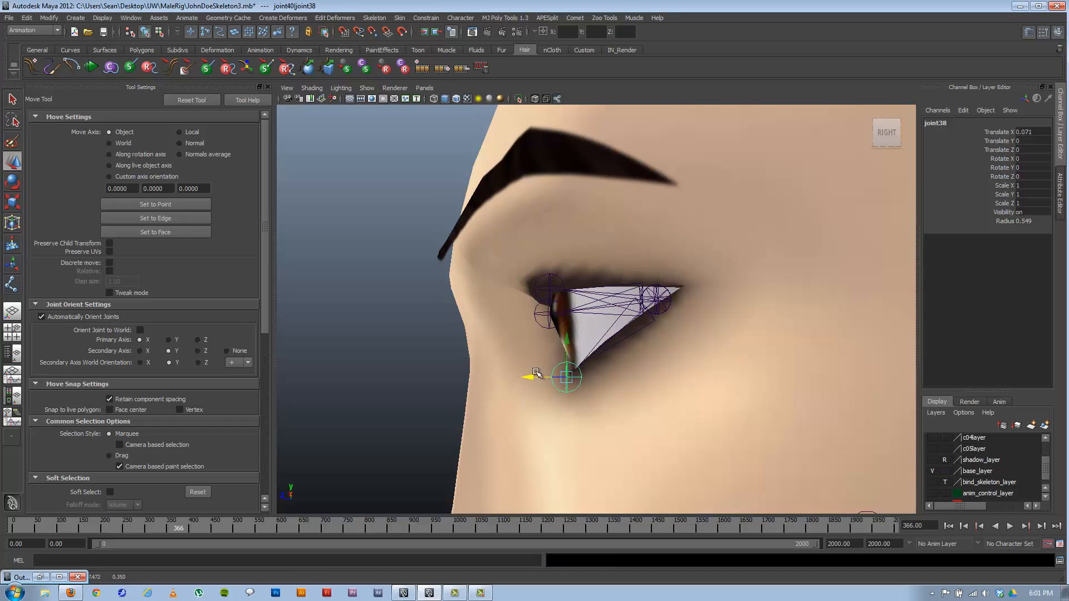
drag(568, 340, 569, 335)
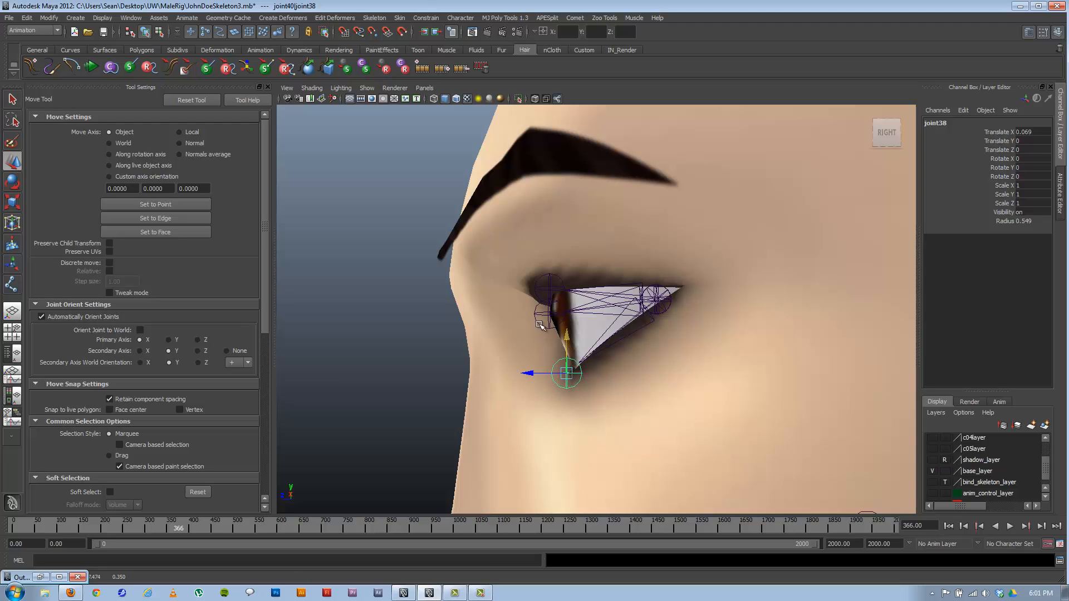
- Check the eye and eyelid joint chains against the face from side and three-quarter angles and clear the selection
mouse_move(539, 327)
alt+mouse_down()
mouse_move(584, 334)
mouse_move(560, 340)
mouse_move(546, 334)
mouse_move(554, 327)
alt+mouse_up()
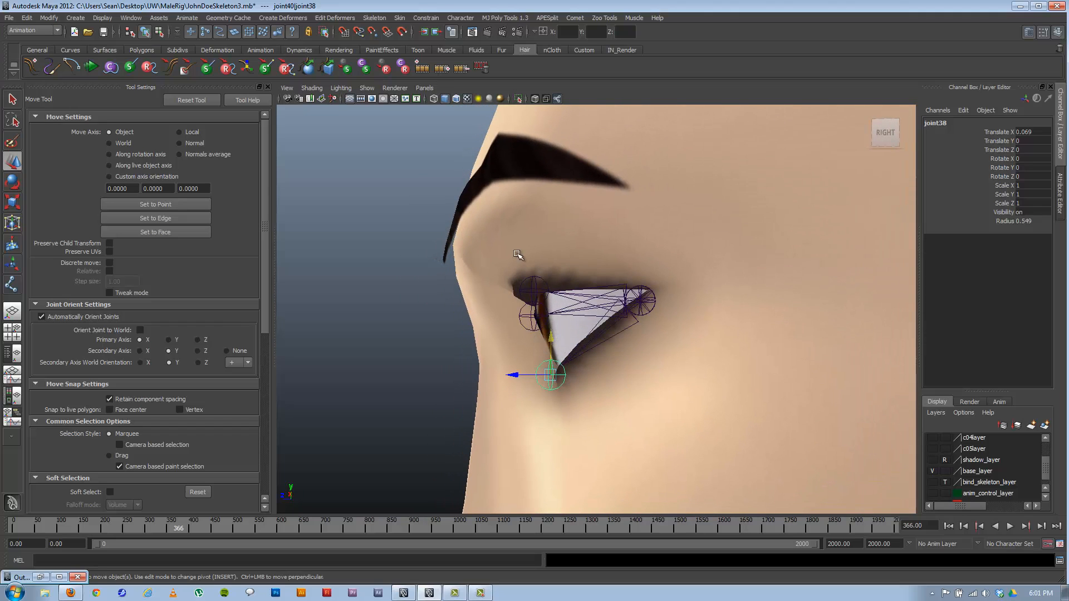
click(612, 331)
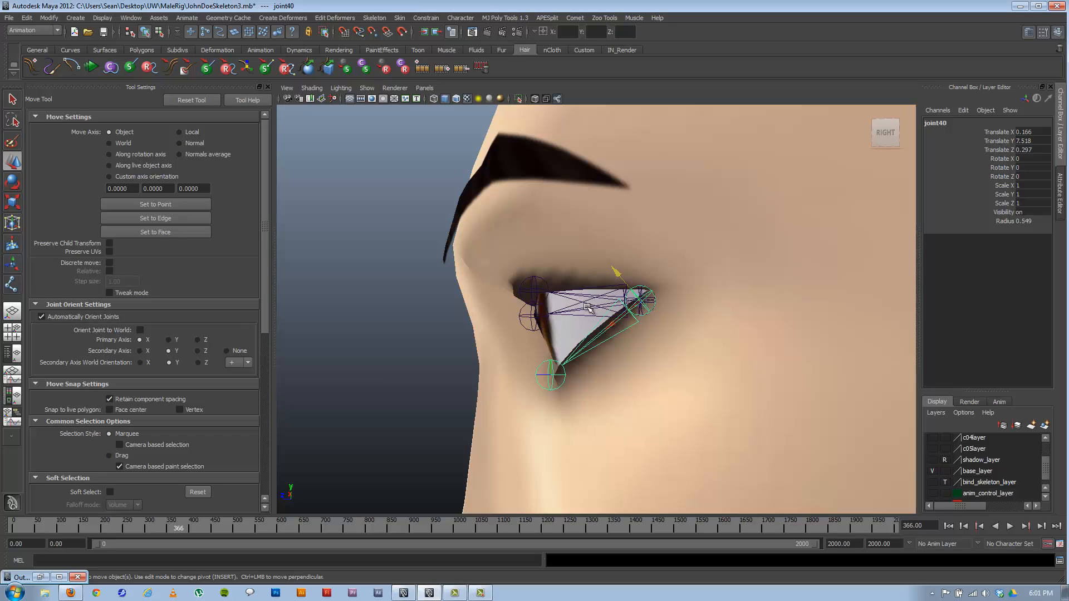
mouse_move(473, 302)
alt+mouse_down()
mouse_move(464, 303)
mouse_move(484, 300)
alt+mouse_up()
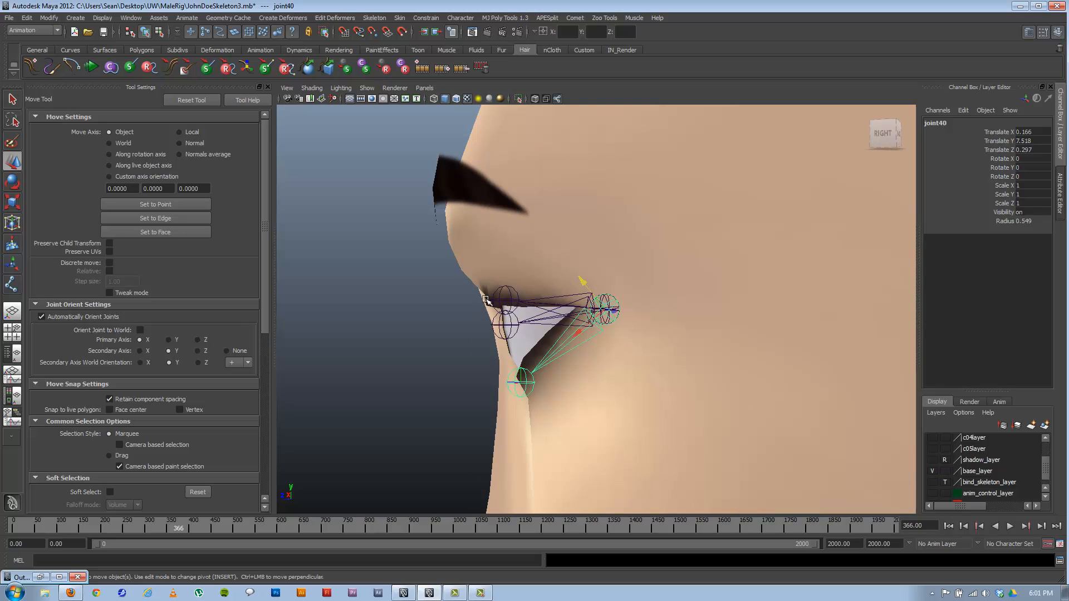
alt+drag(511, 353, 629, 349)
alt+right_drag(629, 349, 548, 337)
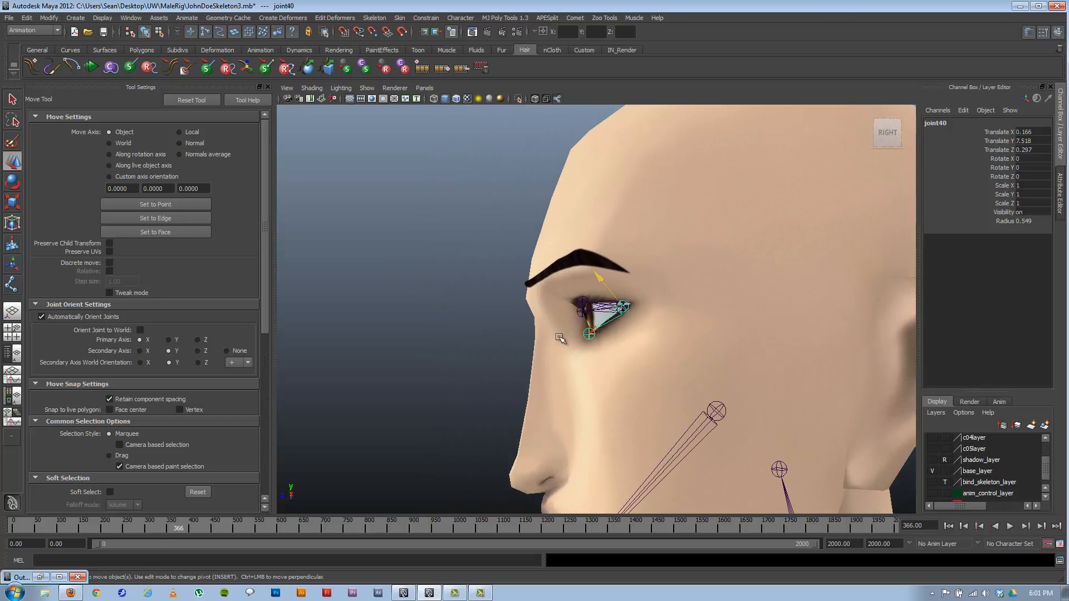
alt+drag(561, 339, 557, 339)
alt+right_drag(557, 339, 520, 312)
alt+drag(520, 312, 594, 336)
alt+middle_drag(579, 362, 575, 296)
alt+right_drag(575, 295, 665, 329)
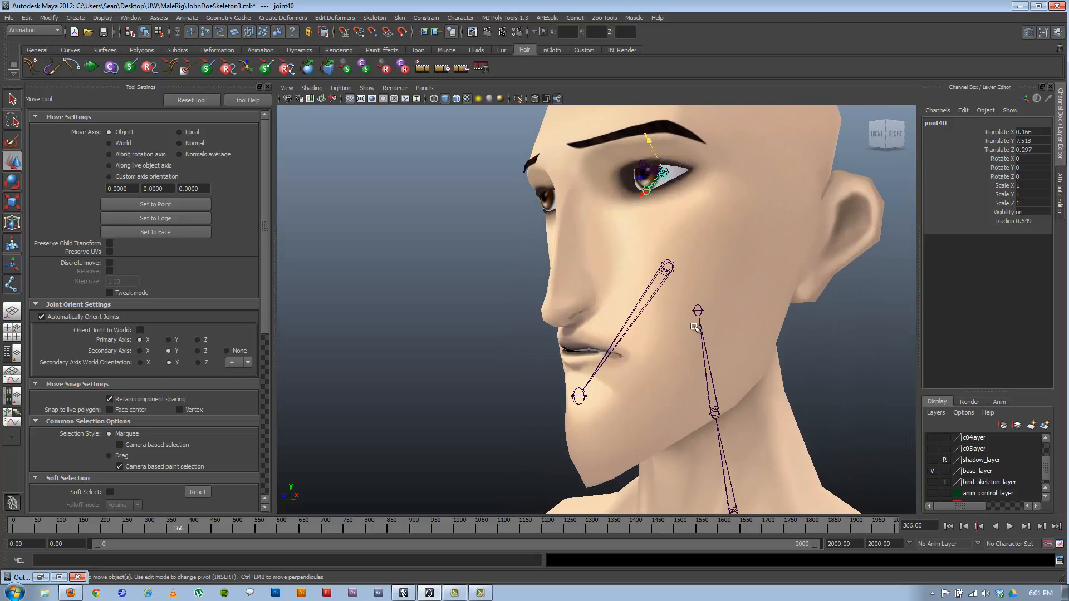
alt+drag(665, 330, 635, 325)
click(472, 318)
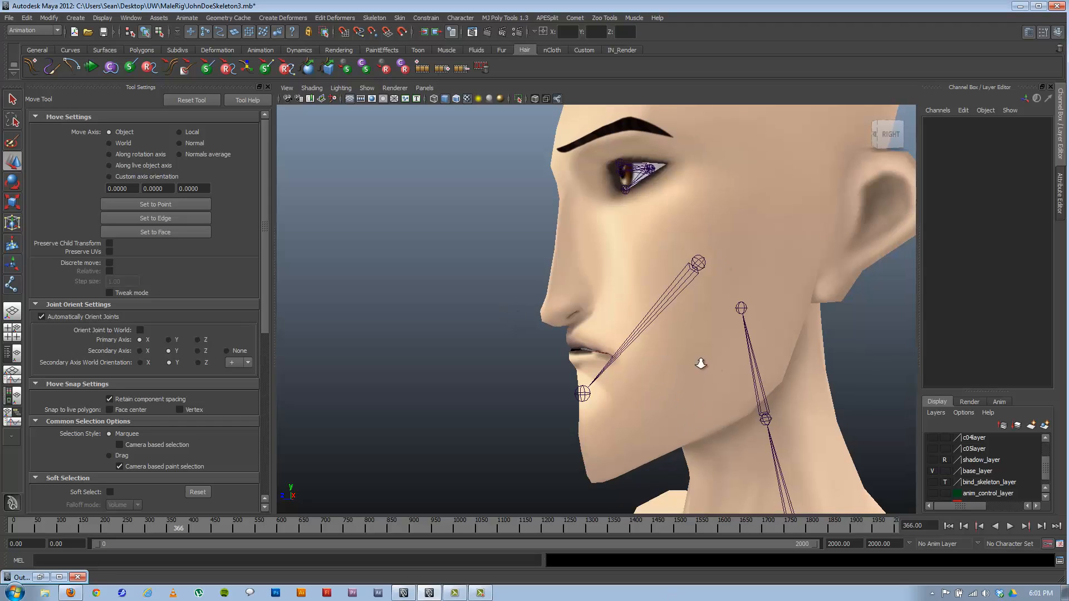
- Examine the head in profile and the mouth area around the jaw joints in a three-quarter view
alt+right_drag(699, 362, 655, 287)
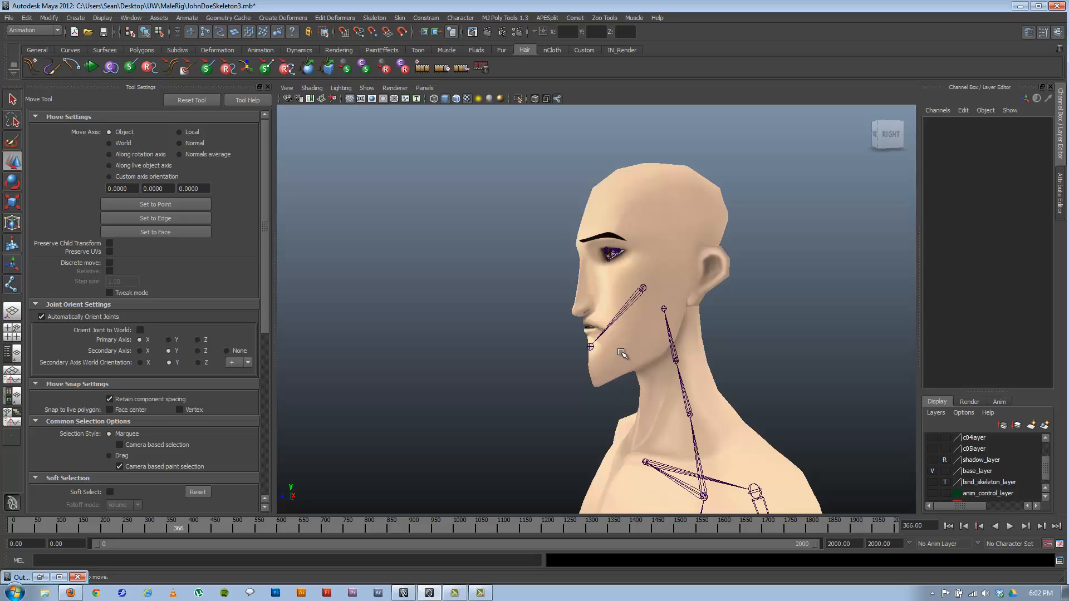
alt+drag(622, 353, 639, 353)
scroll(651, 357, up, 3)
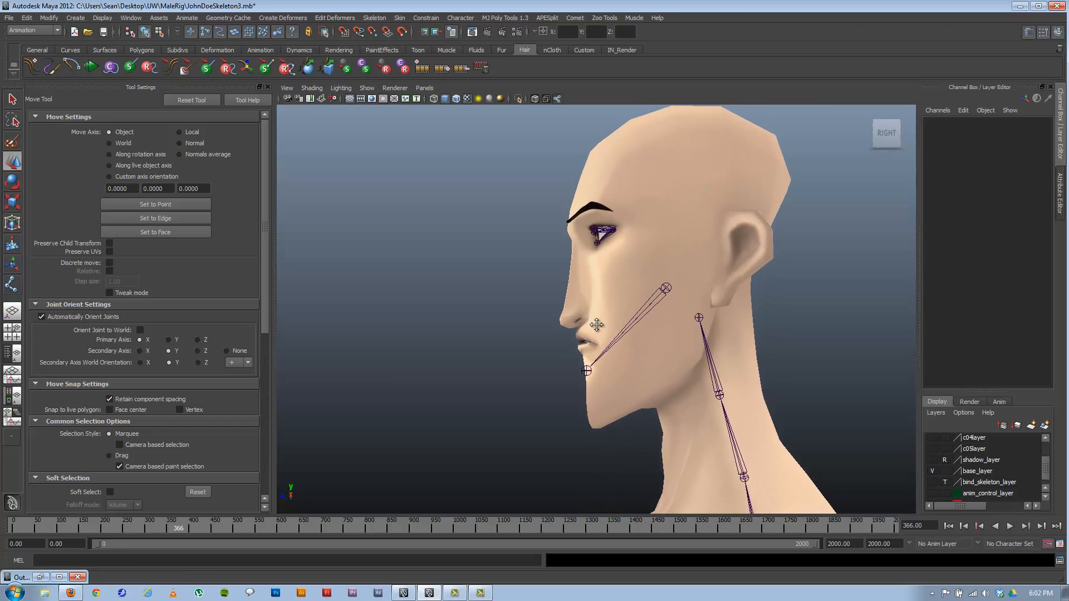
alt+middle_drag(597, 325, 586, 340)
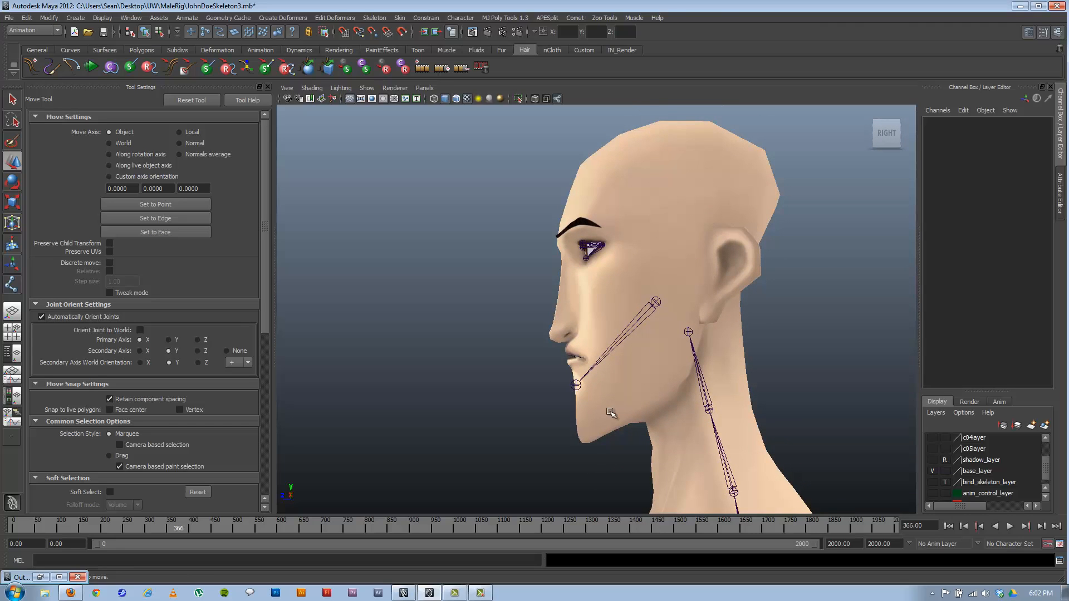
alt+drag(529, 416, 490, 341)
alt+right_drag(489, 341, 640, 370)
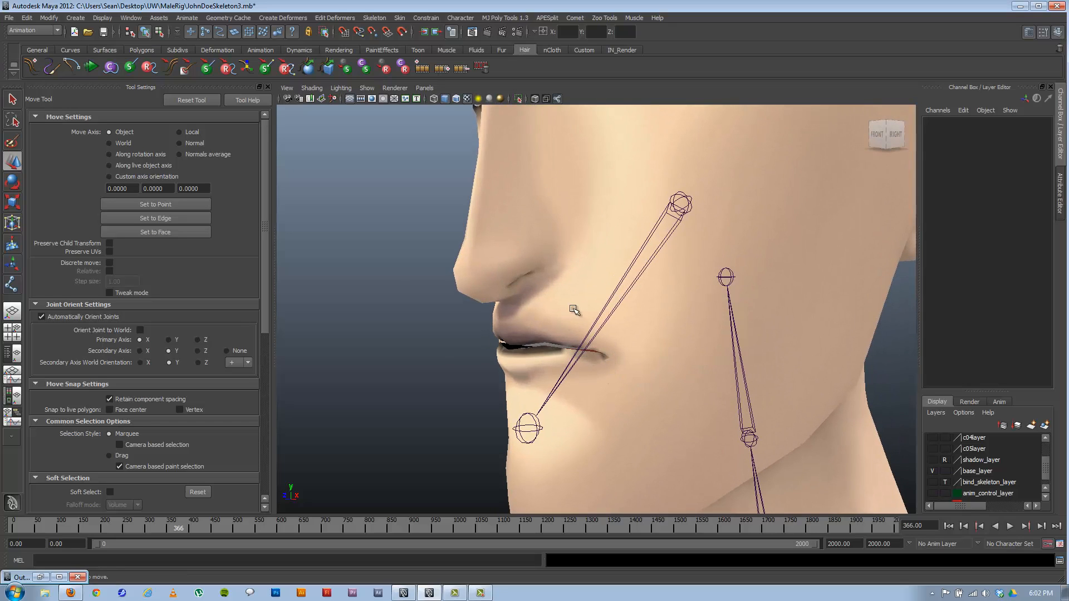
alt+middle_drag(574, 310, 542, 300)
- Show Wireframe on Shaded and place a joint at the front of the lower lip, at about Translate Y 7.138 and Translate Z 0.418
click(12, 285)
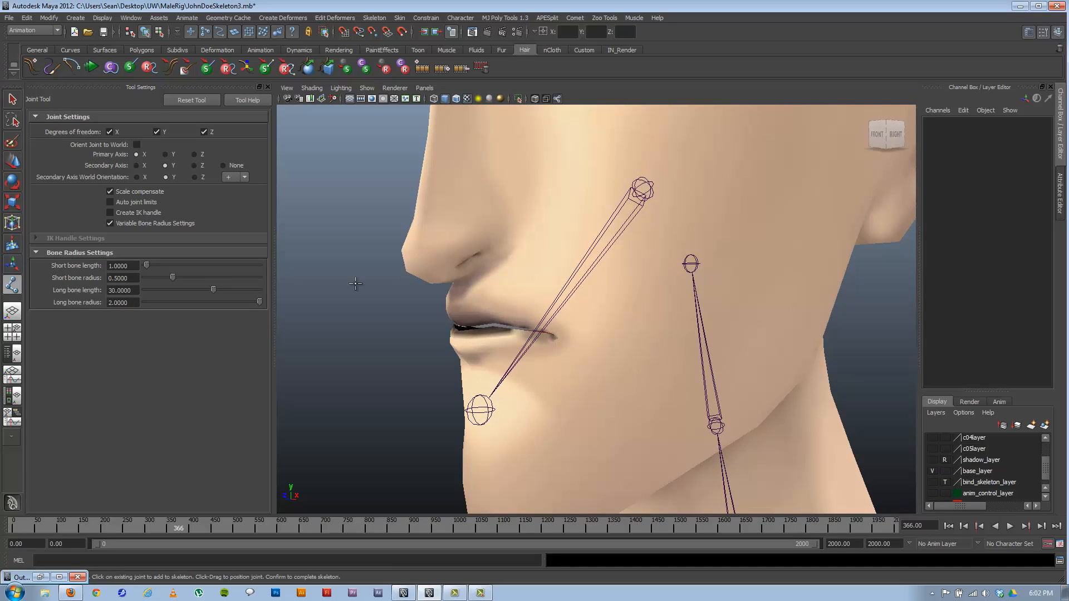
alt+middle_drag(605, 196, 532, 230)
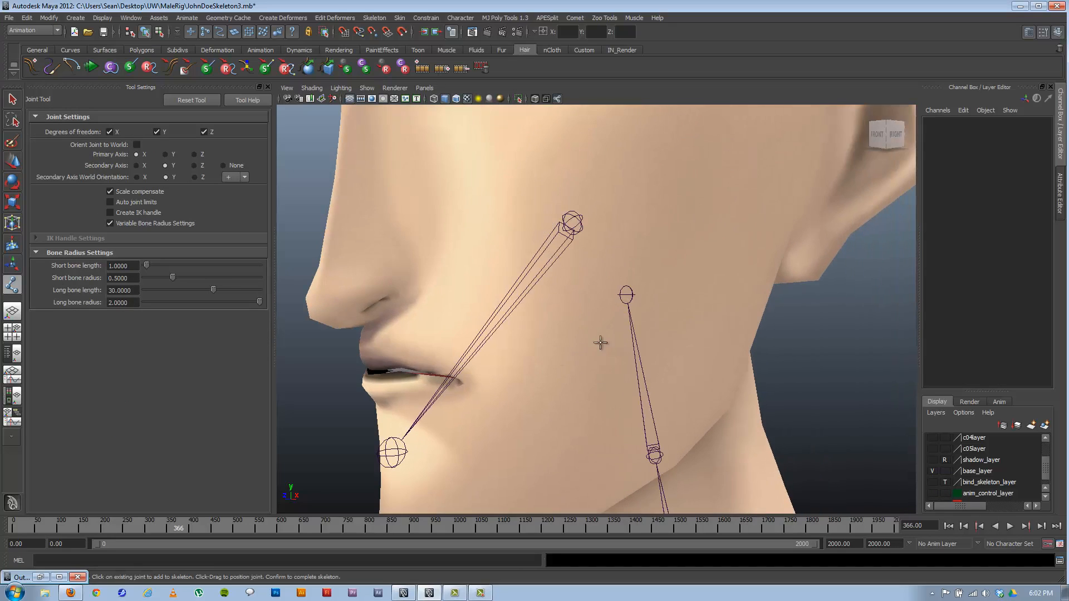
alt+middle_drag(562, 262, 546, 309)
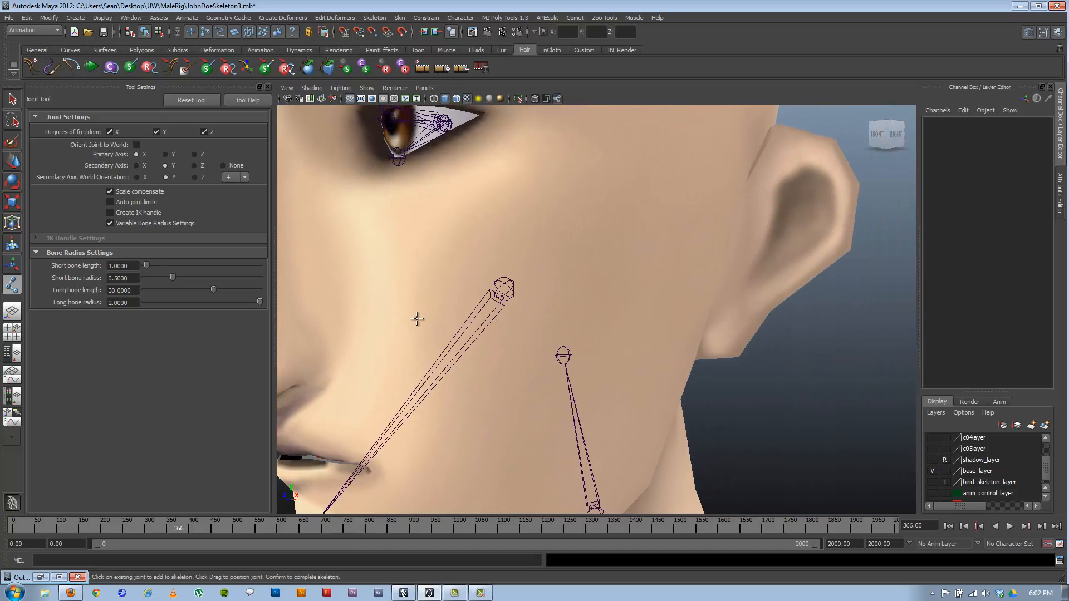
alt+middle_drag(417, 331, 601, 301)
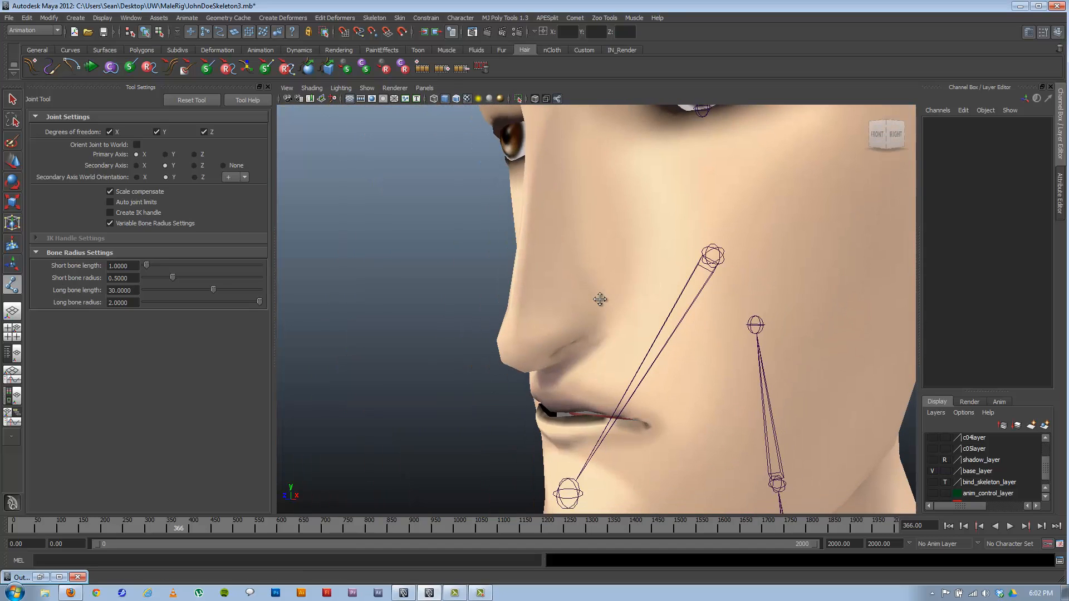
alt+right_drag(608, 302, 499, 239)
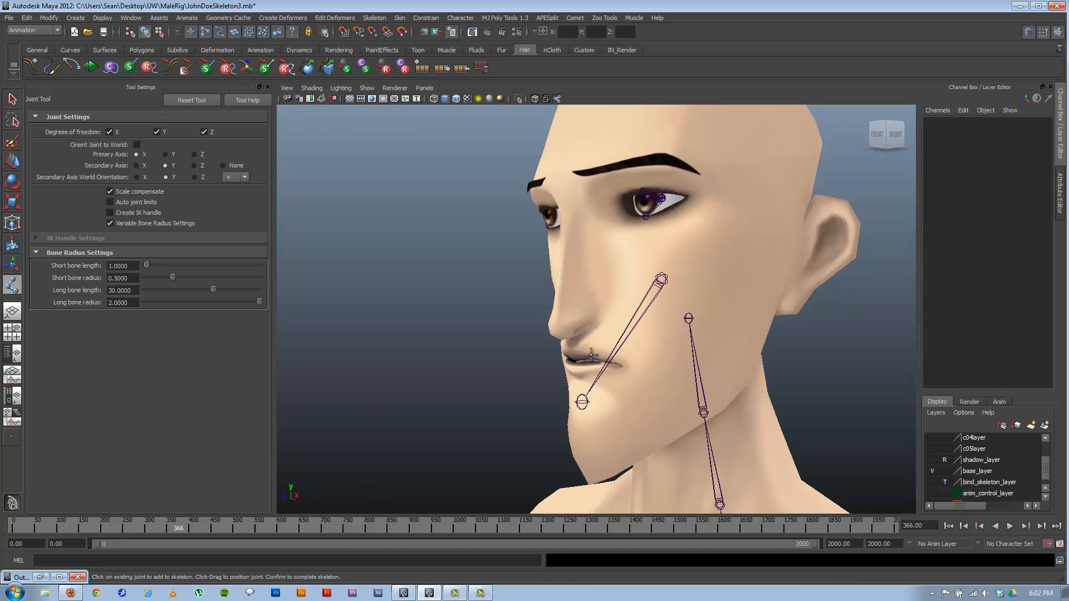
alt+right_drag(593, 354, 706, 378)
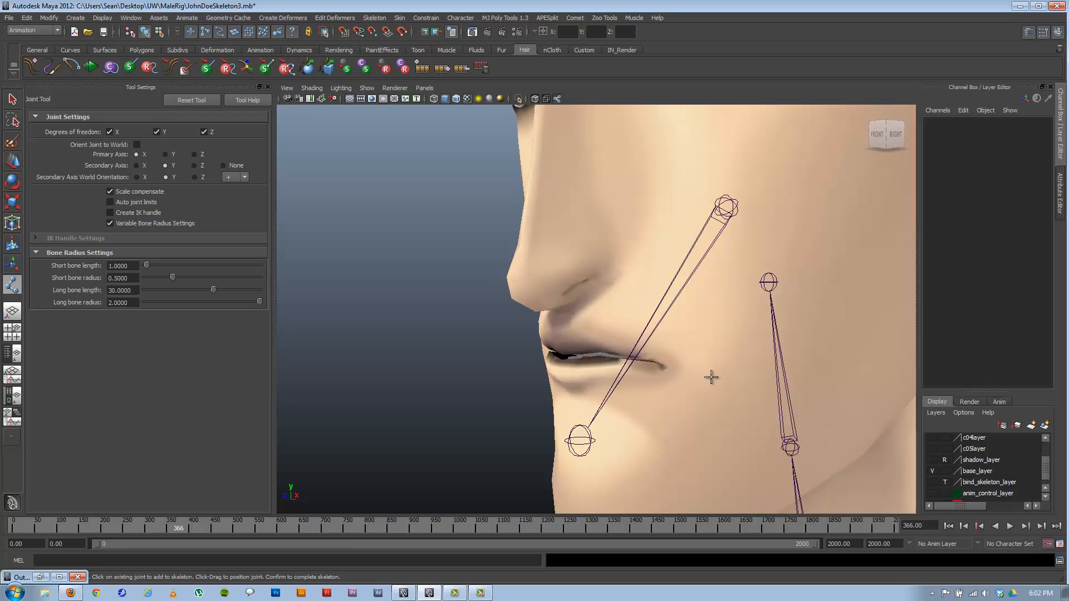
mouse_move(587, 374)
alt+mouse_down()
mouse_move(660, 372)
mouse_move(583, 377)
alt+mouse_up()
alt+right_drag(533, 373, 562, 396)
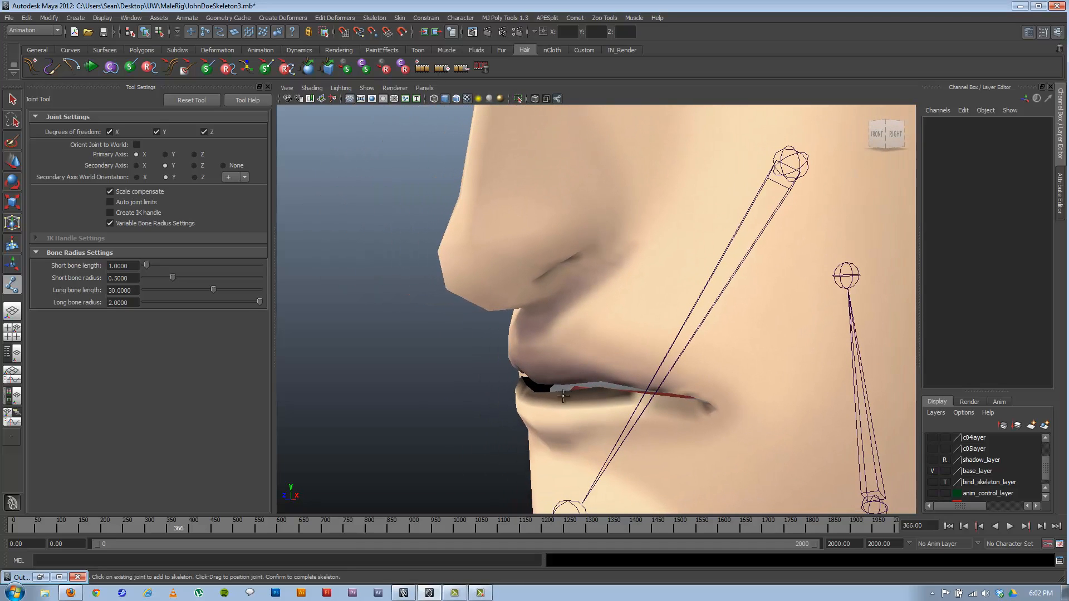
click(311, 88)
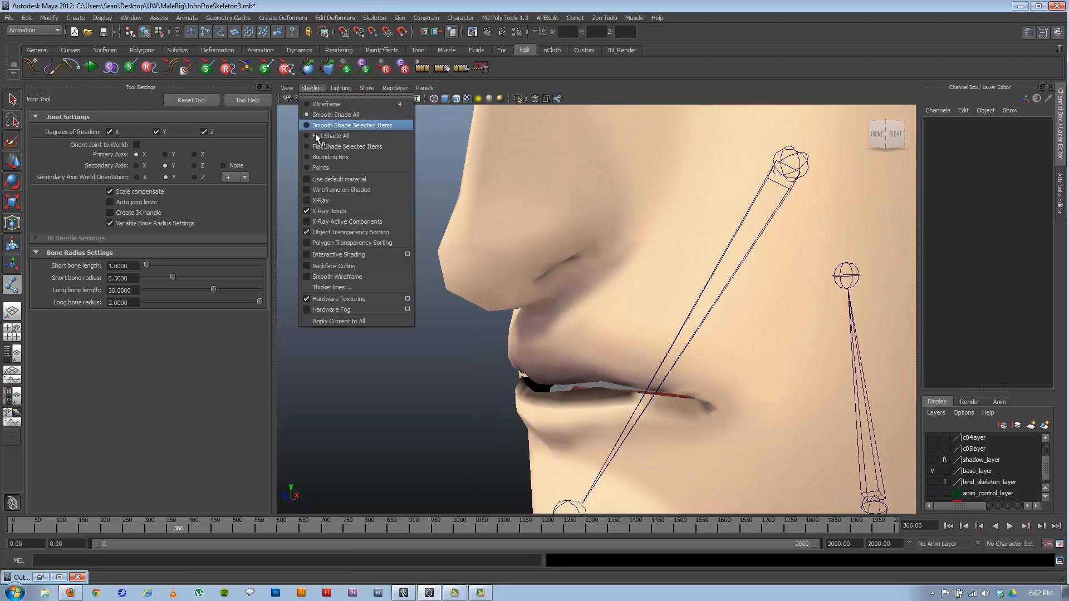
click(338, 191)
alt+drag(516, 411, 540, 403)
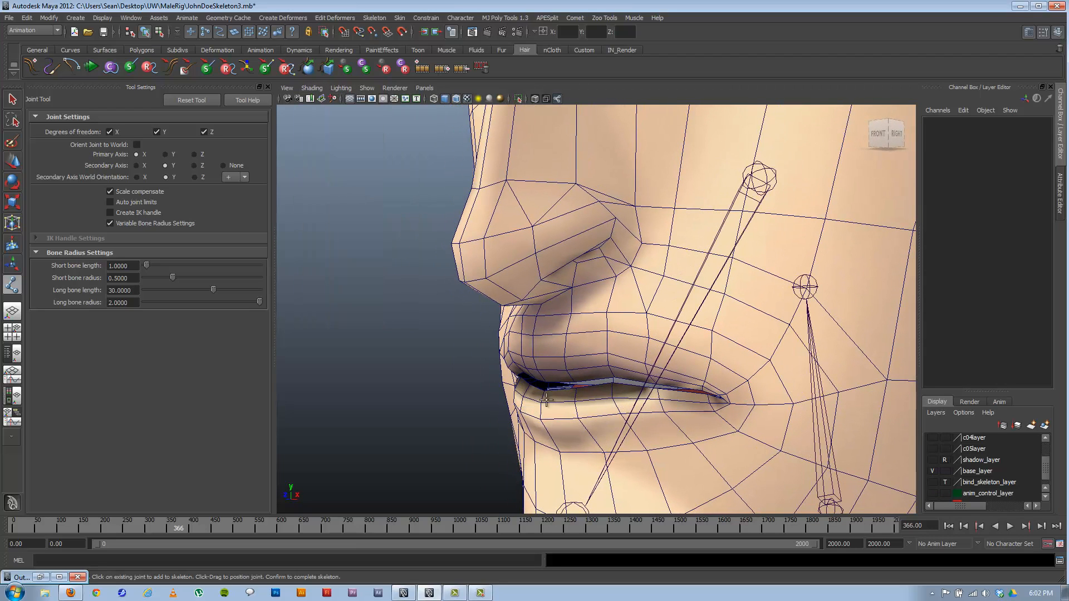
click(541, 402)
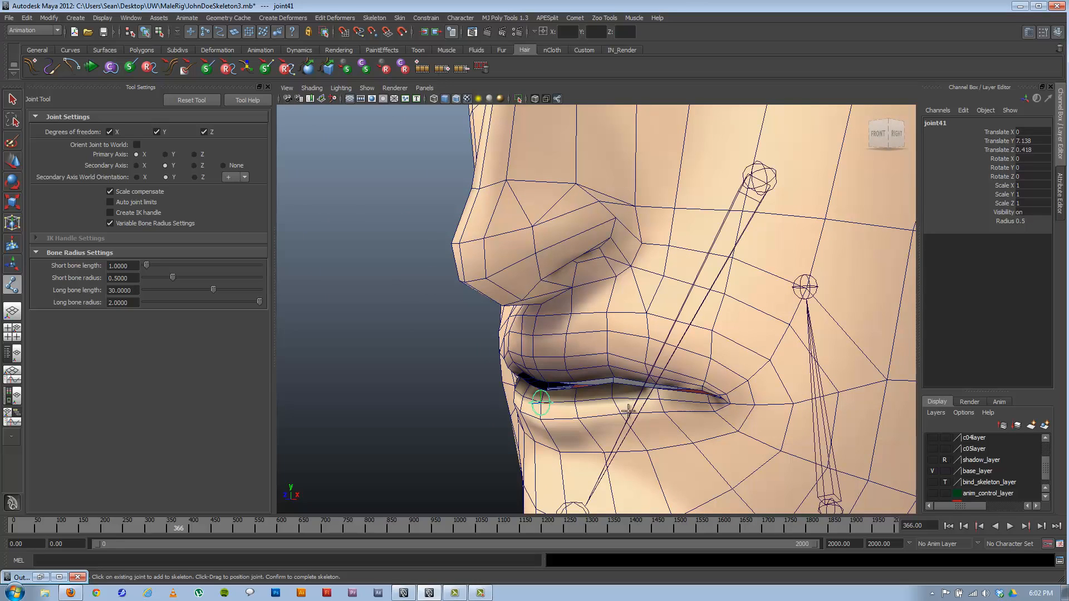
- Finish the center lower-lip joint and place separate single joints midway along the lower lip and at the mouth corner
key(Return)
click(612, 396)
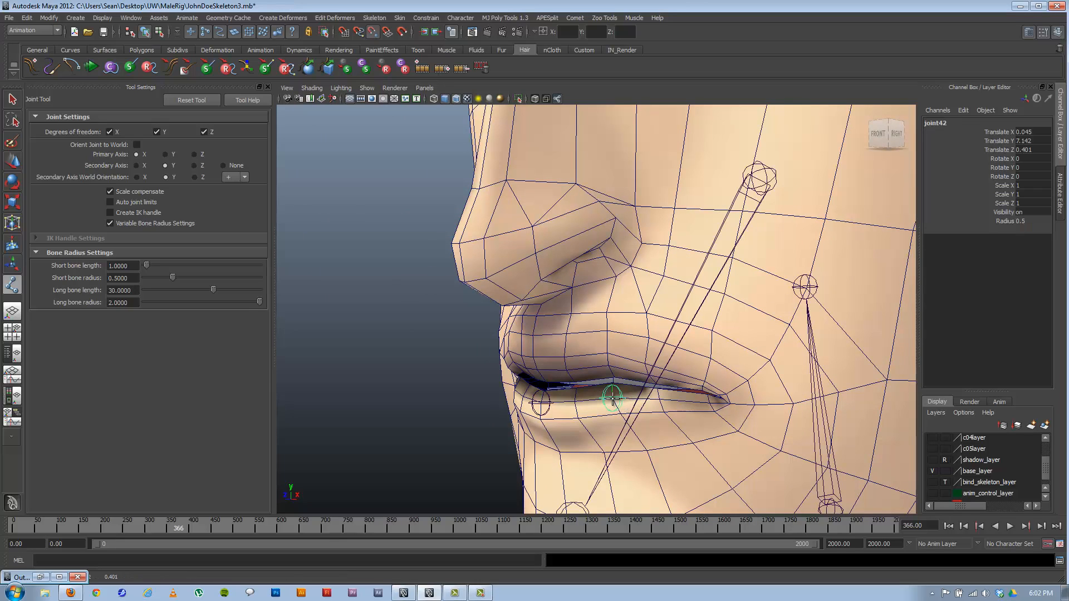
key(Return)
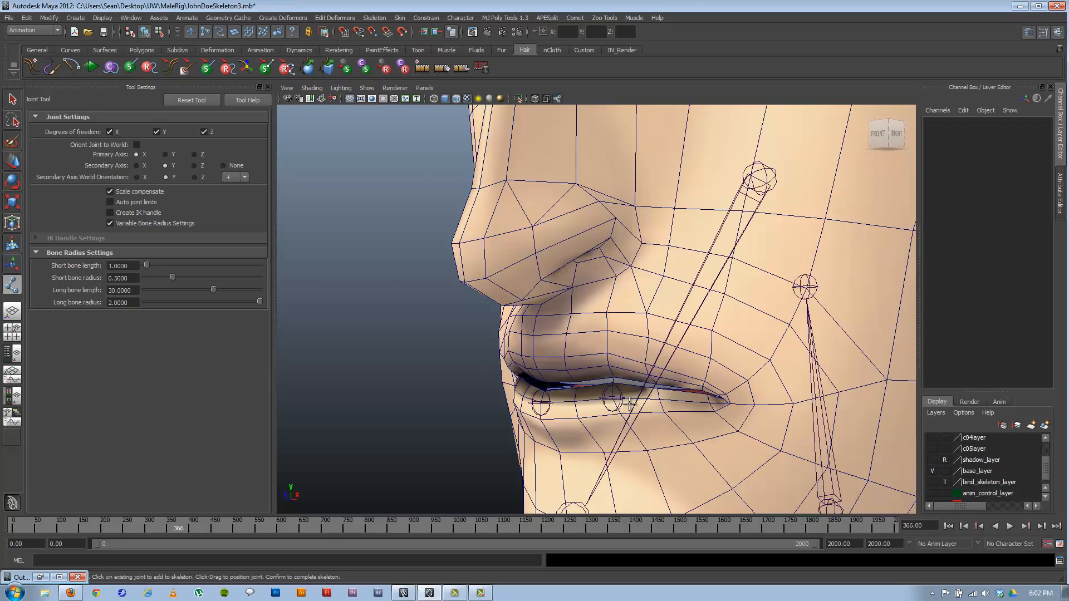
click(722, 401)
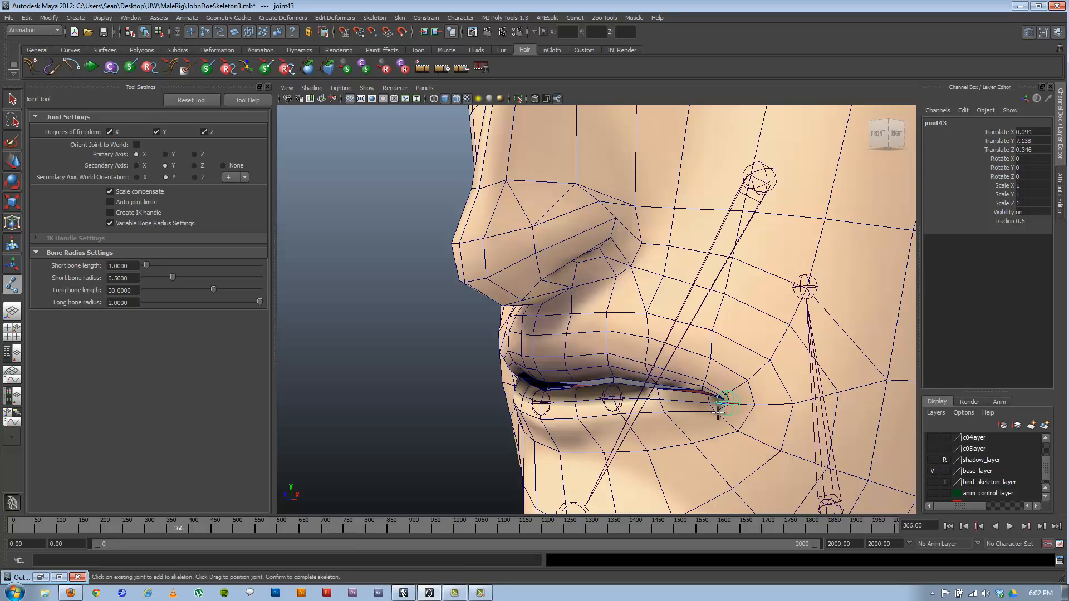
key(Return)
- Place separate single joints at the center of the upper lip and midway along it
click(537, 368)
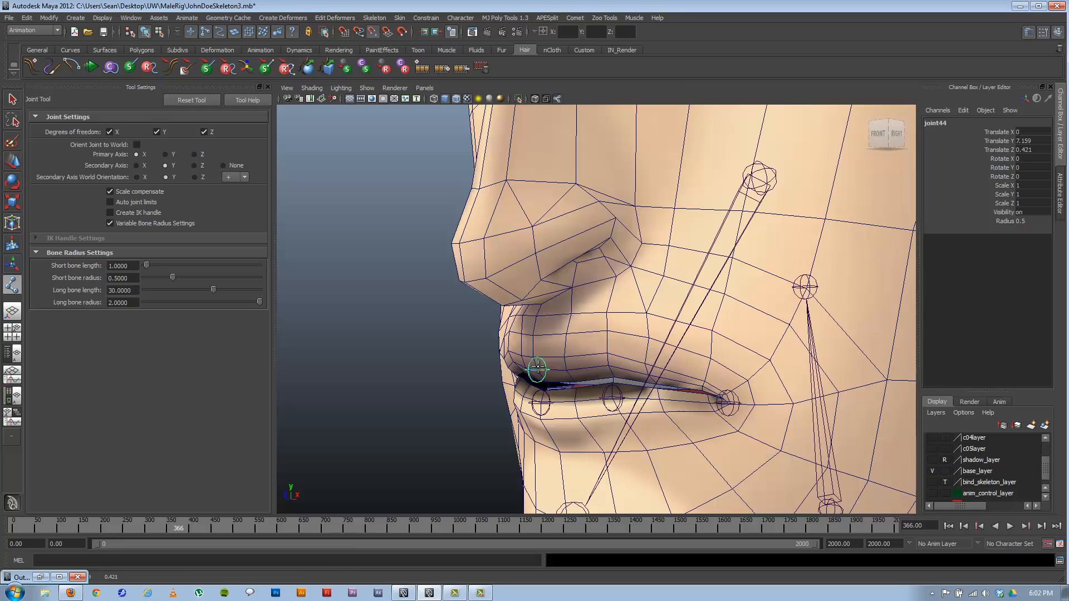
key(Return)
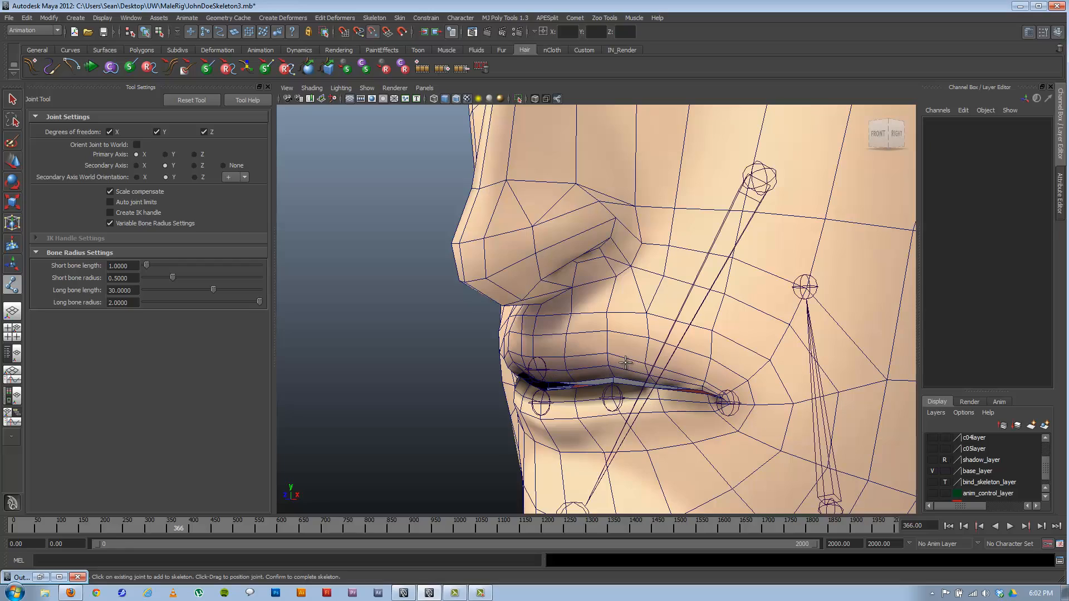
click(608, 366)
key(w)
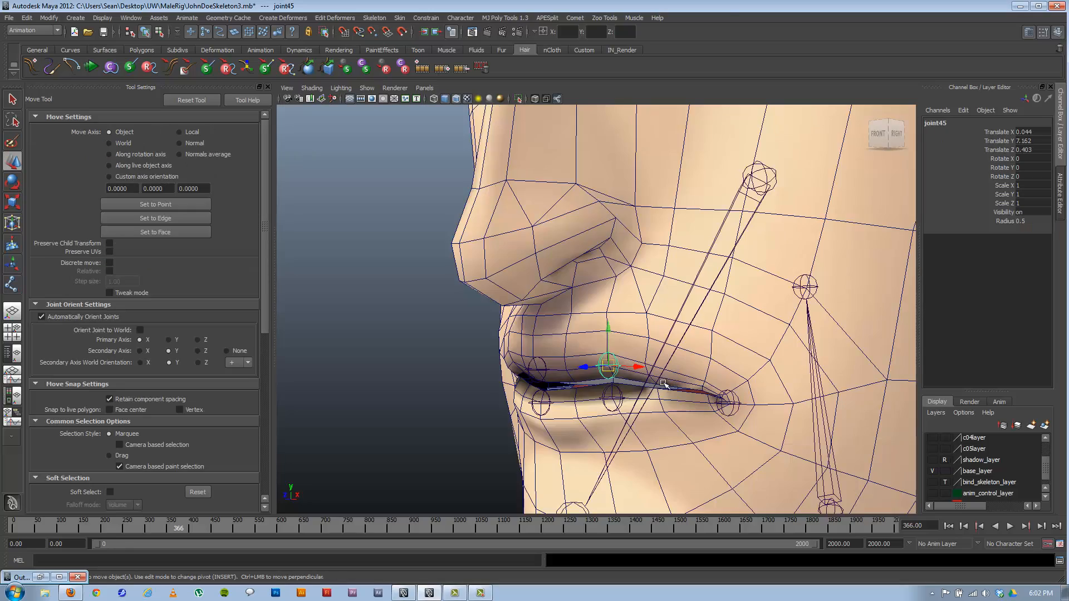
- Try moving the two upper-lip joints and the mouth-corner joint by hand, undoing each move
alt+drag(664, 384, 532, 329)
click(582, 321)
drag(580, 289, 609, 321)
key(ctrl+z)
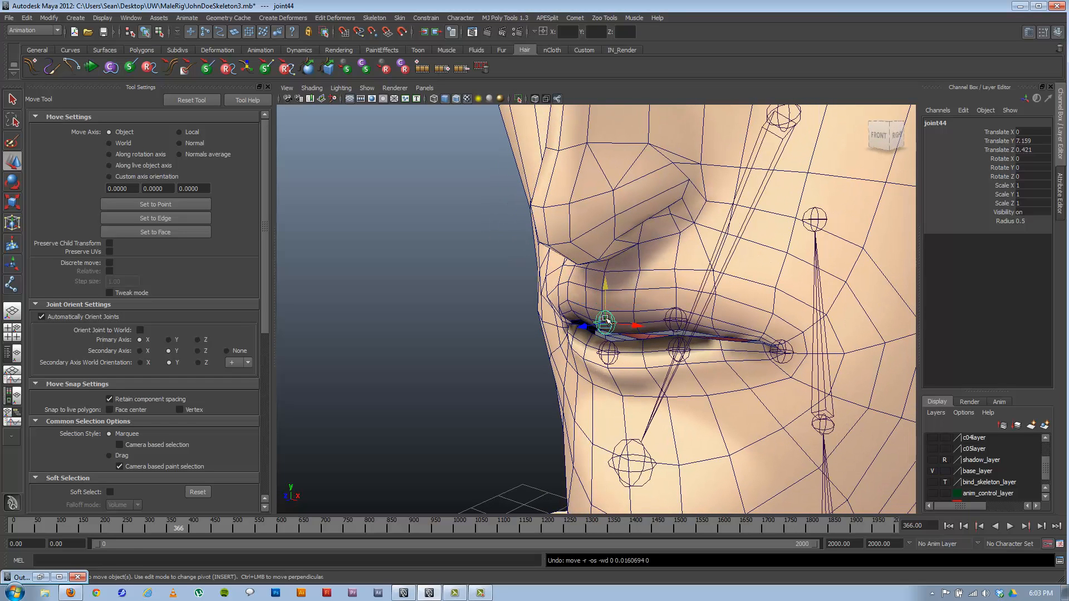
click(675, 317)
drag(675, 321, 679, 315)
key(ctrl+z)
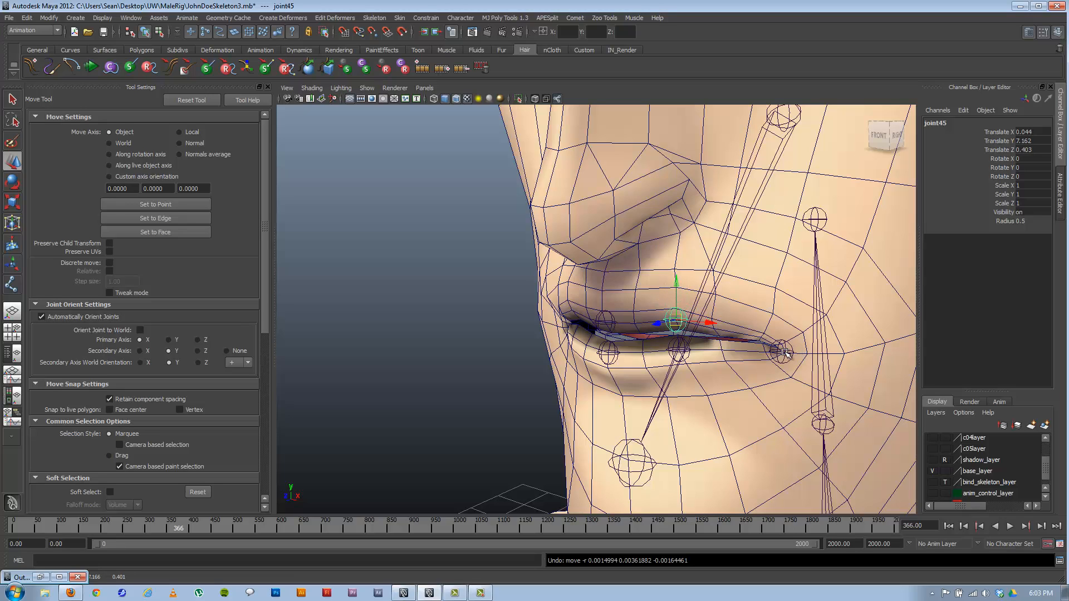
click(784, 351)
mouse_move(782, 353)
mouse_down()
mouse_move(800, 337)
mouse_move(782, 340)
mouse_up()
key(ctrl+z)
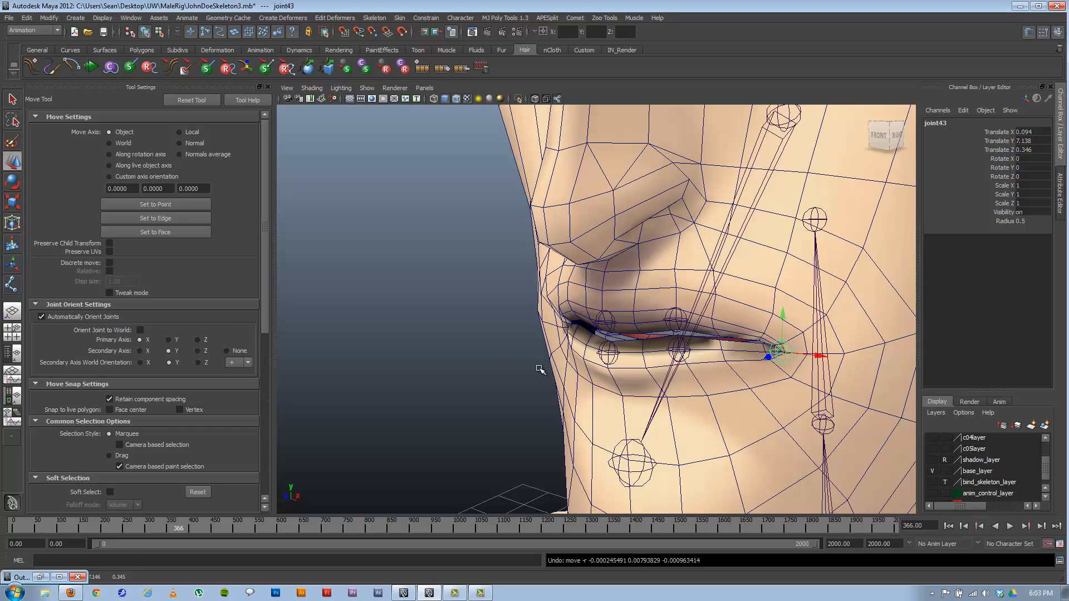
- In a side view, try moving both upper-lip joints and rotating the outer one, undoing each change
alt+drag(540, 369, 575, 360)
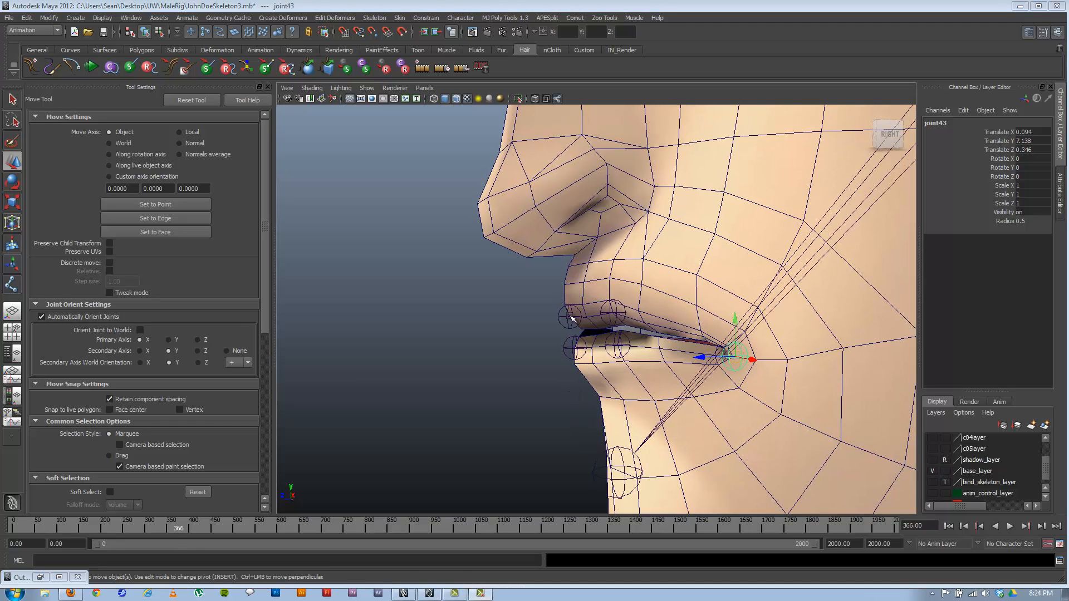
click(569, 316)
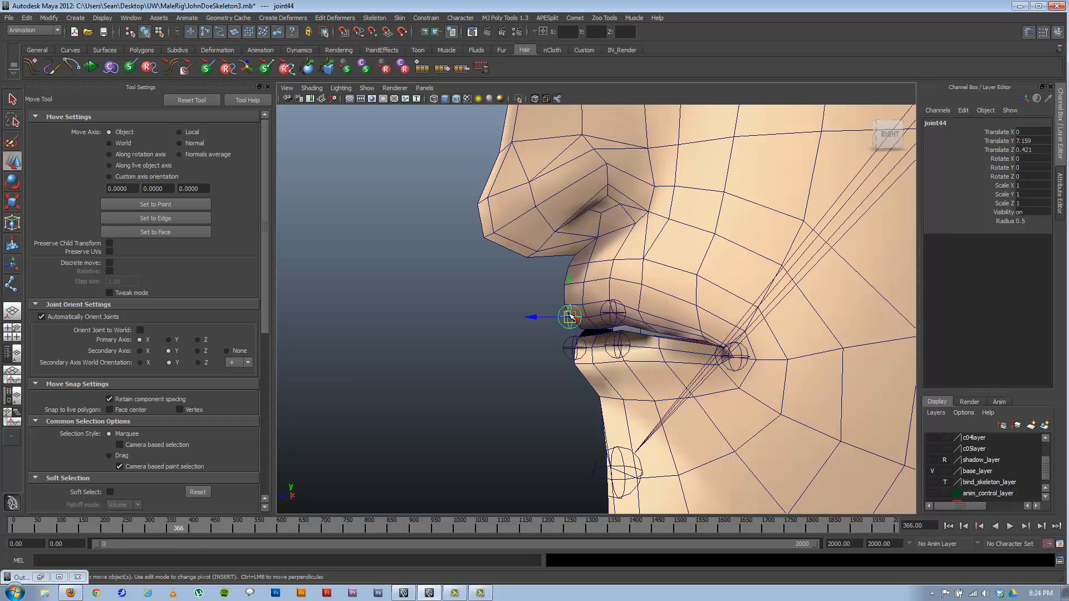
drag(572, 318, 553, 350)
key(ctrl+z)
click(589, 313)
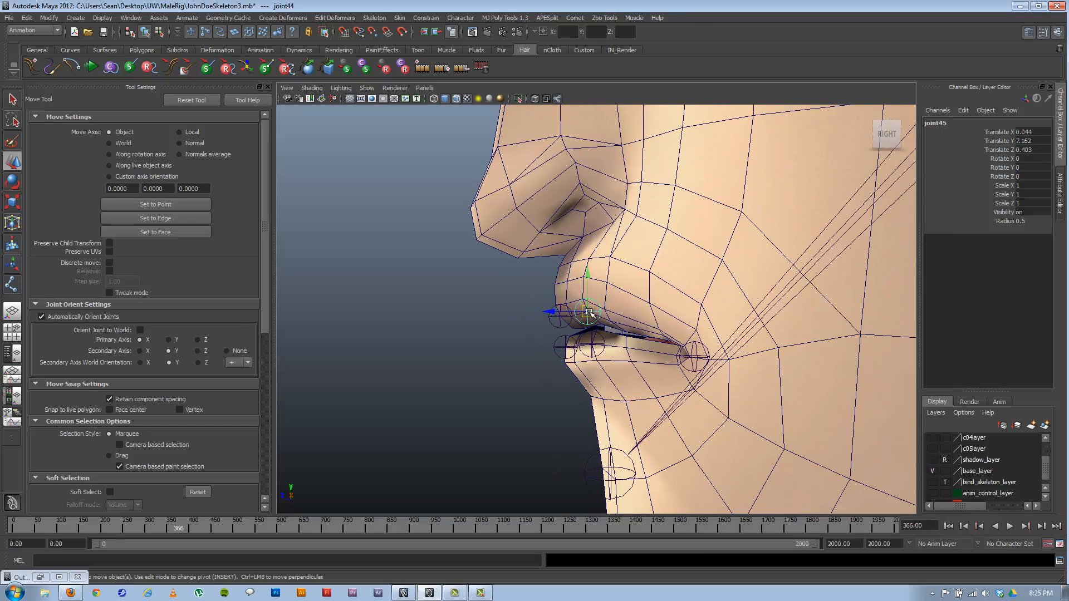
drag(588, 315, 562, 314)
key(ctrl+z)
key(e)
key(ctrl+z)
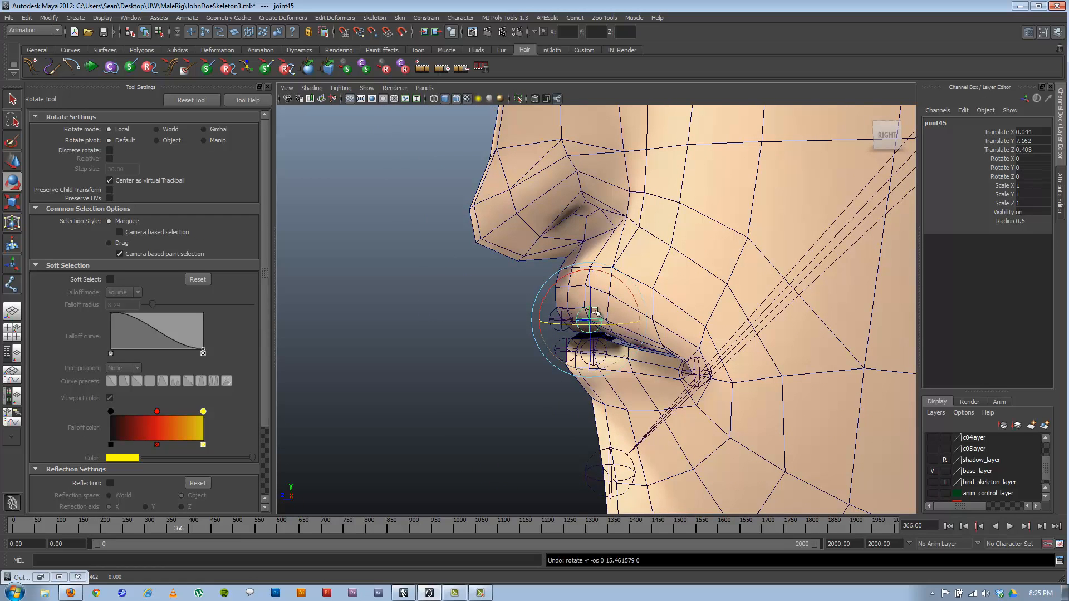
alt+drag(527, 369, 596, 356)
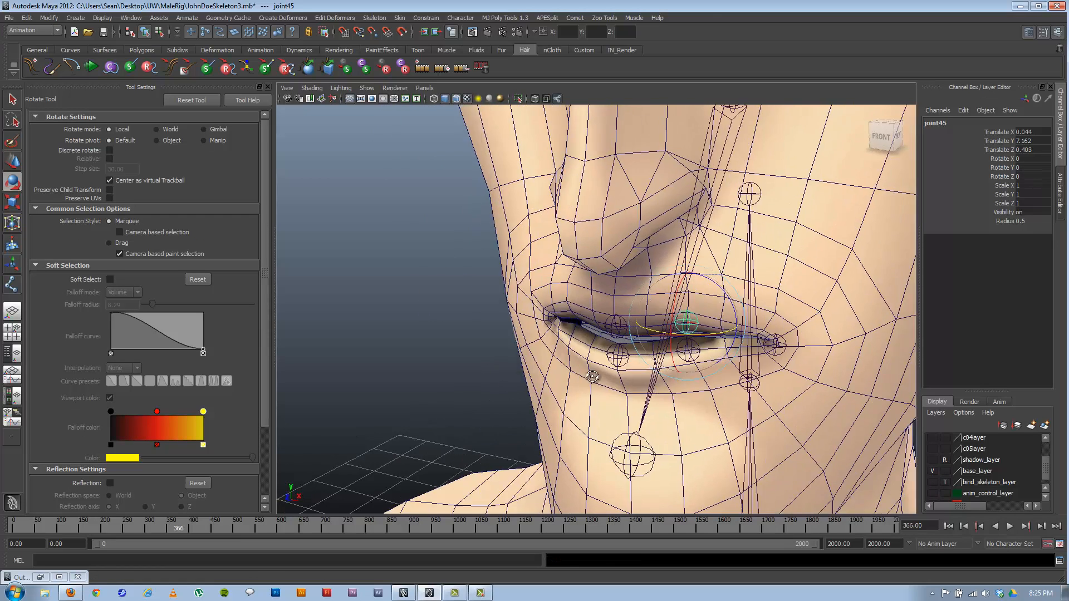
alt+right_drag(597, 356, 432, 272)
alt+drag(604, 307, 562, 312)
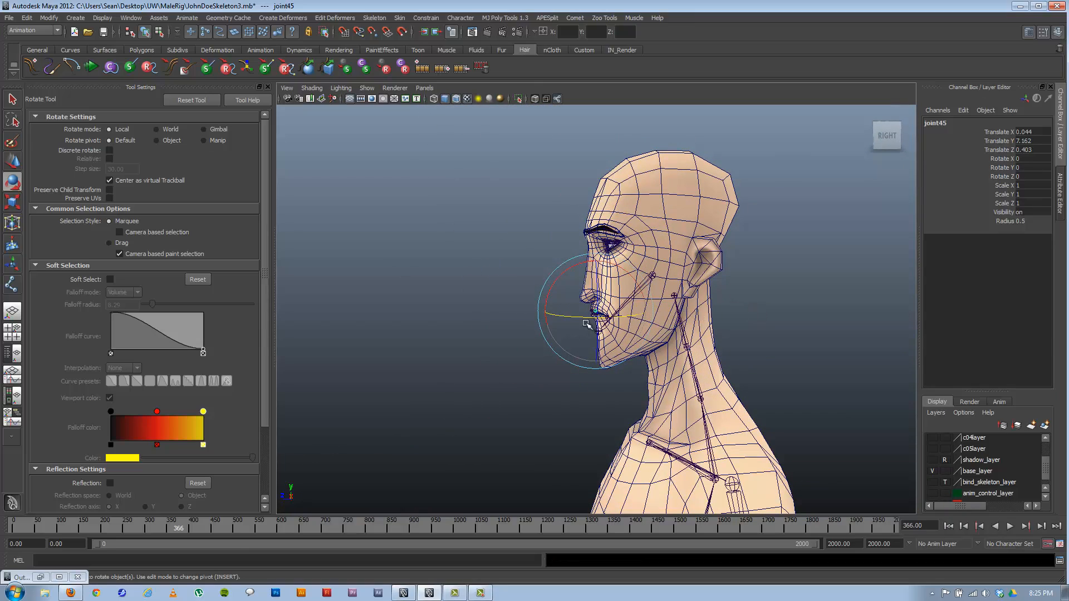
mouse_move(521, 345)
alt+mouse_down()
mouse_move(573, 344)
mouse_move(523, 351)
alt+mouse_up()
alt+right_drag(522, 351, 856, 374)
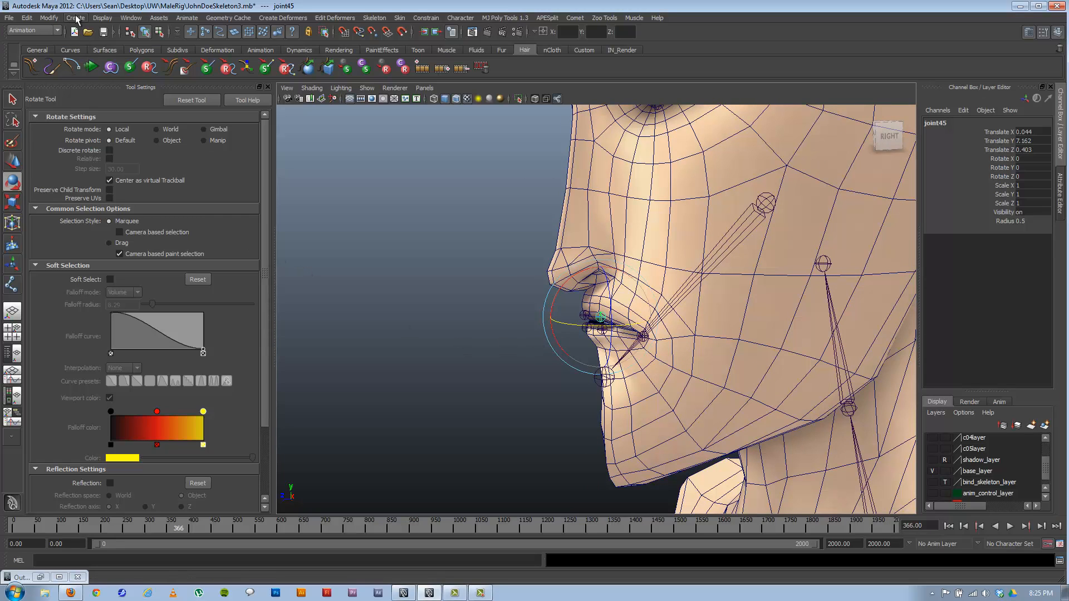
alt+right_drag(607, 360, 493, 339)
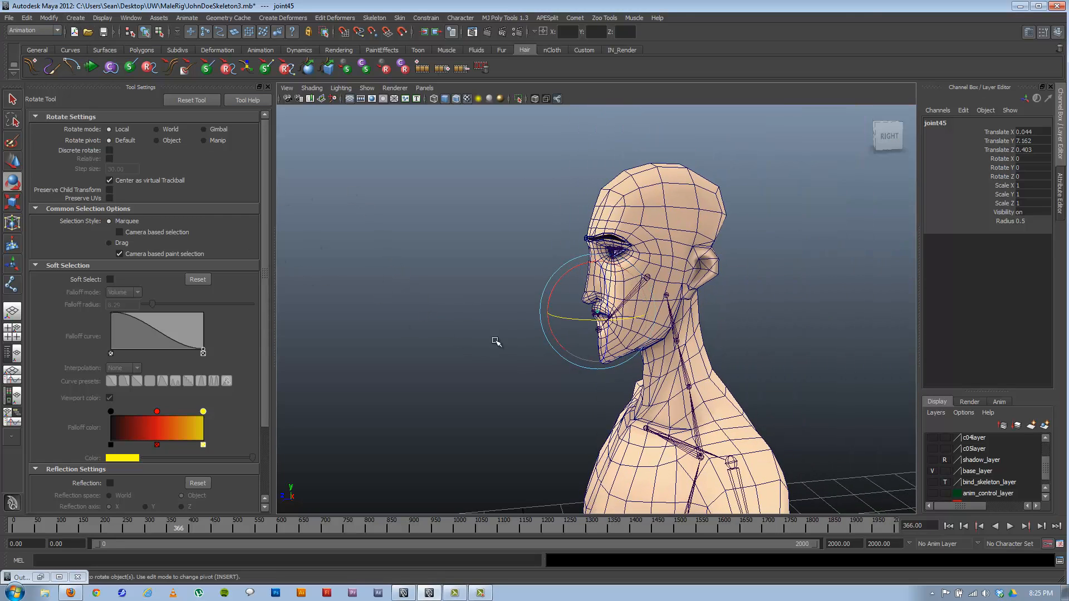
- Create a NURBS circle at the origin between the character's feet
alt+middle_drag(571, 374, 534, 100)
alt+right_drag(440, 311, 321, 302)
alt+drag(412, 340, 516, 394)
alt+middle_drag(535, 315, 551, 189)
alt+drag(456, 340, 589, 356)
alt+middle_drag(517, 384, 592, 341)
alt+right_drag(543, 368, 666, 355)
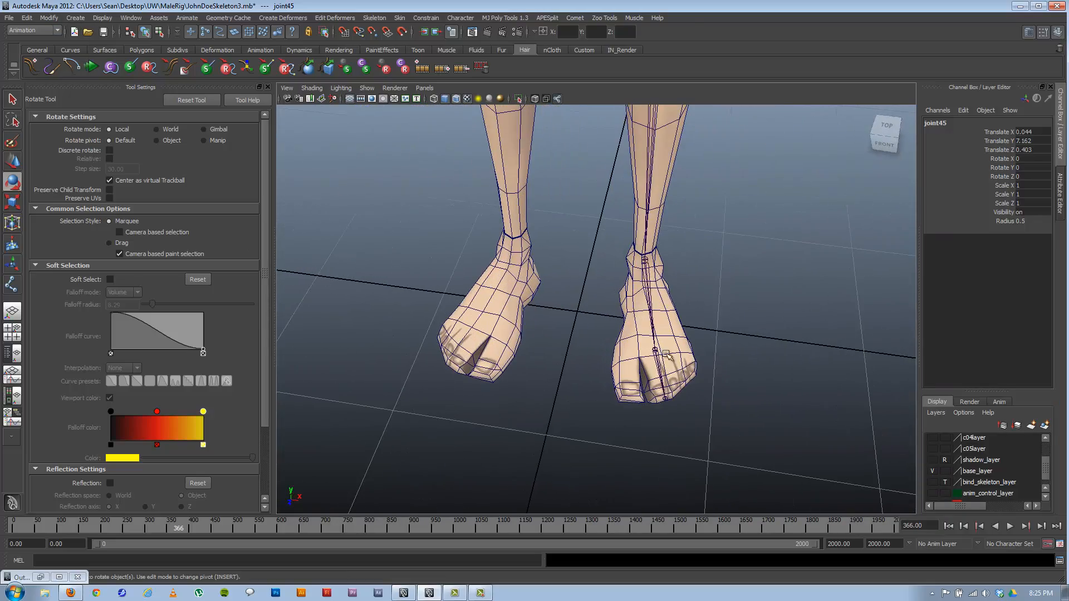
click(593, 285)
click(76, 17)
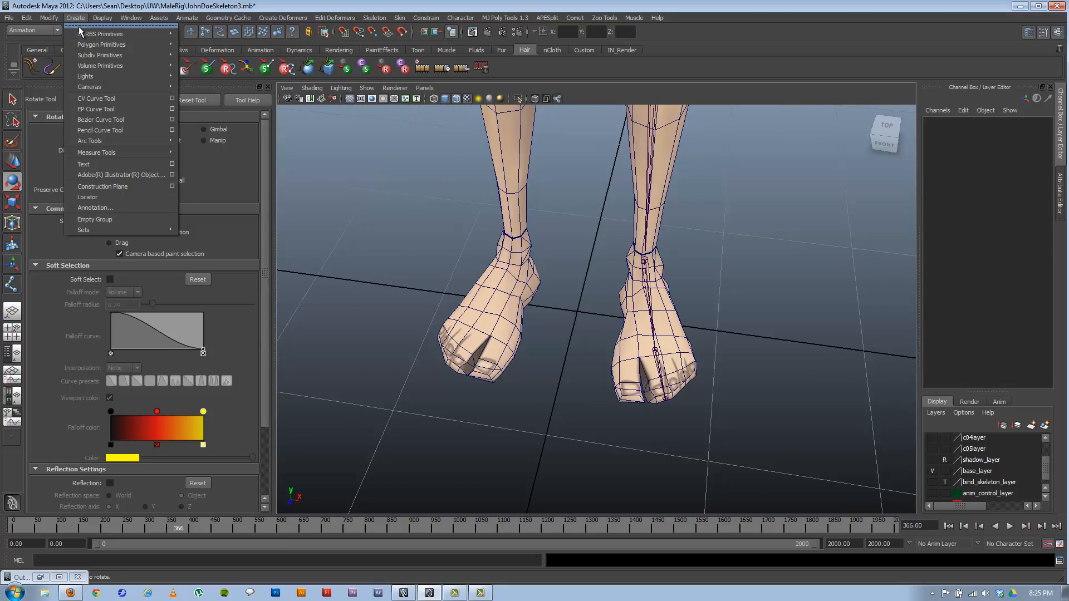
mouse_move(80, 37)
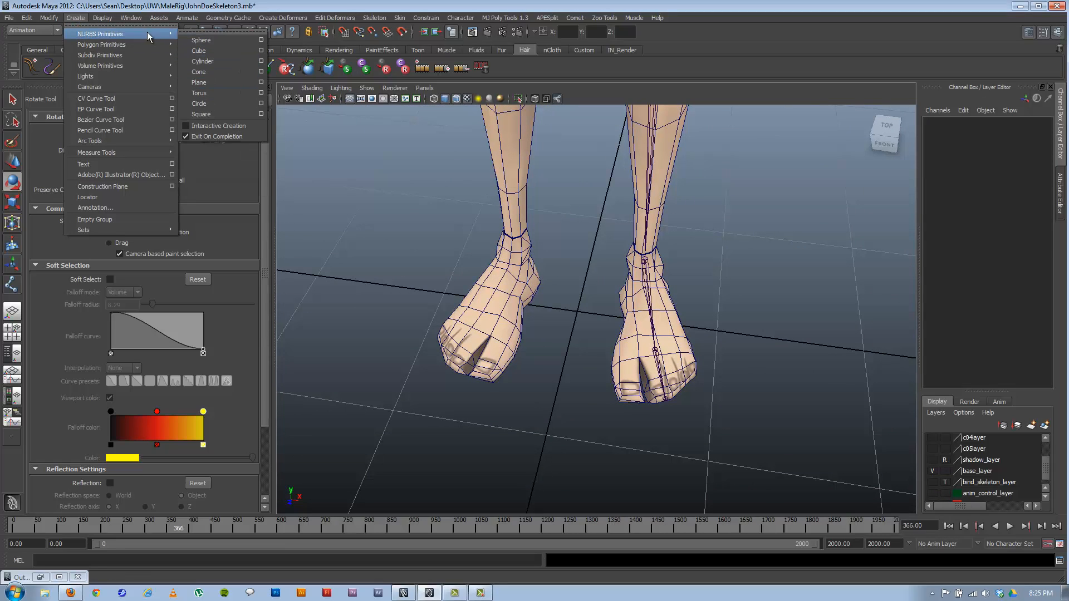
click(212, 106)
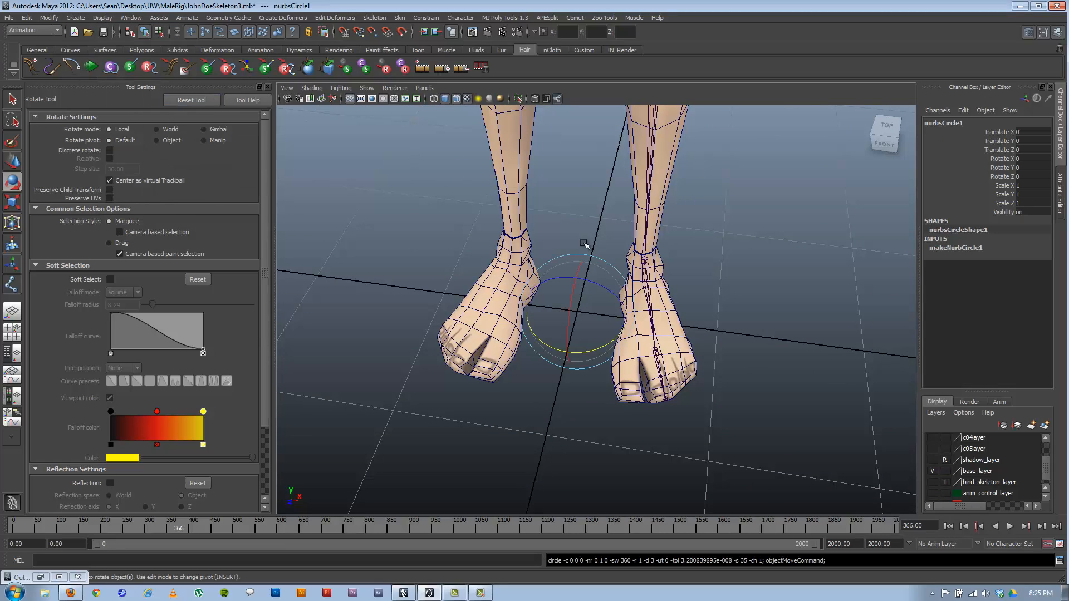
- Turn on the display of NURBS curves in the viewport
alt+drag(522, 324, 526, 315)
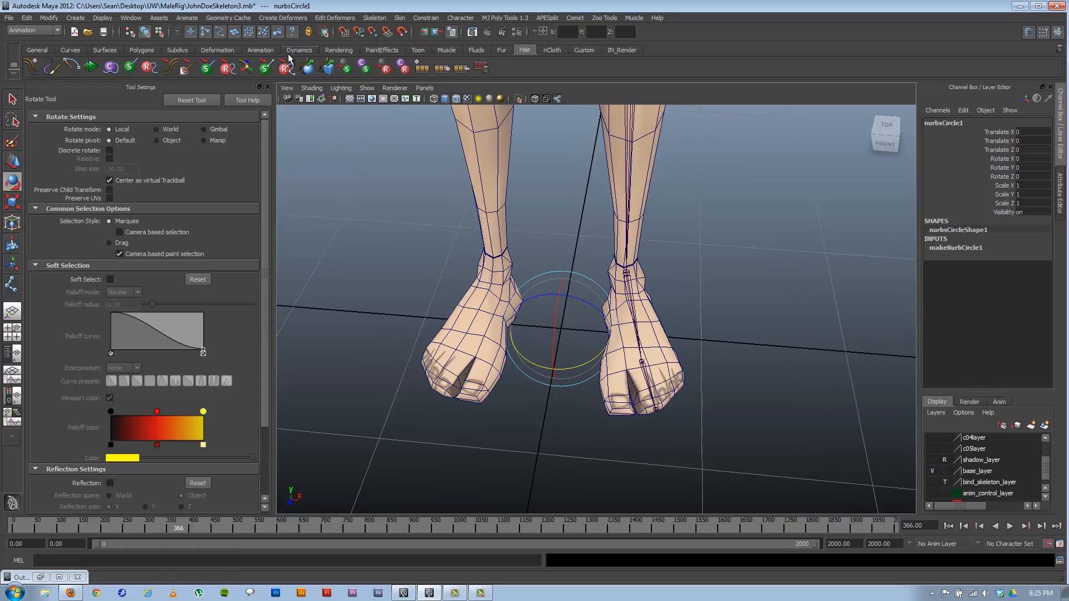
click(369, 90)
click(381, 137)
mouse_move(603, 242)
alt+right_down()
mouse_move(104, 128)
mouse_move(591, 248)
alt+right_up()
mouse_move(592, 249)
alt+mouse_down()
mouse_move(557, 251)
mouse_move(576, 246)
alt+mouse_up()
- Create a locator at the origin and parent it to the NURBS circle
click(75, 18)
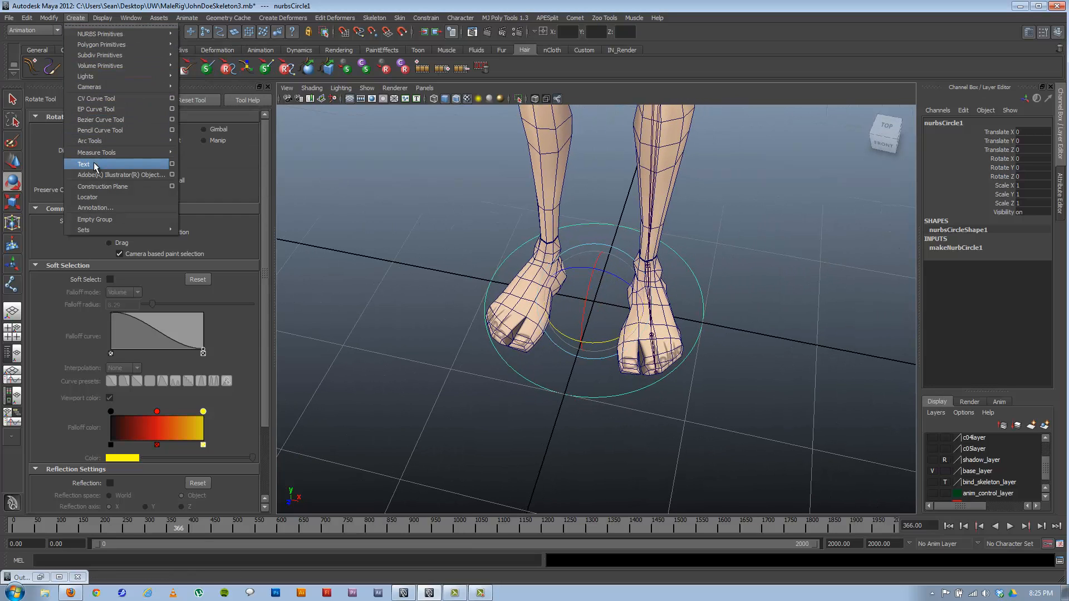
click(96, 197)
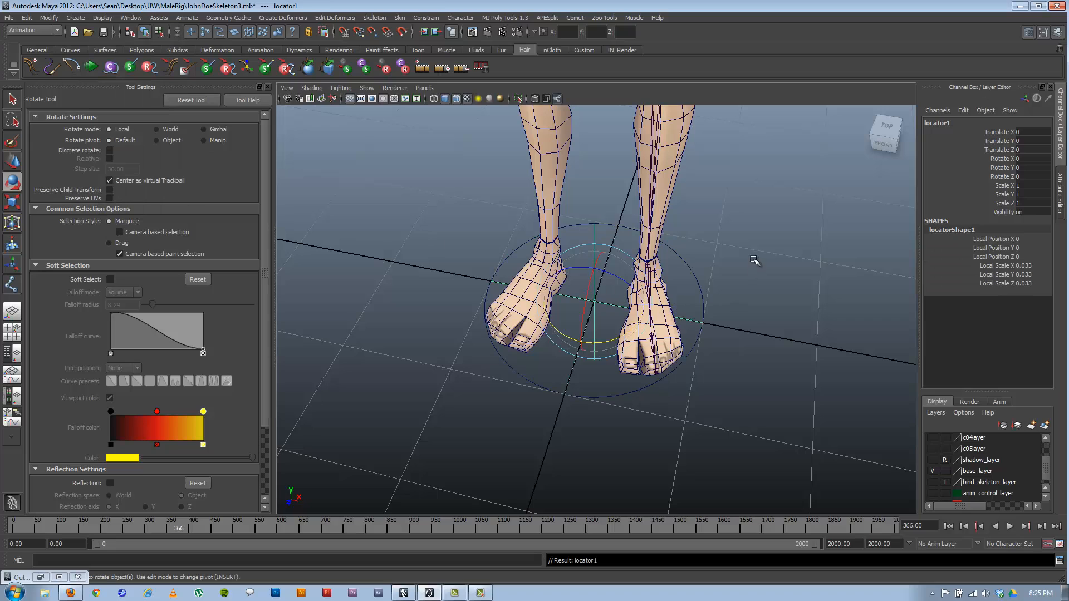
click(579, 270)
click(592, 265)
click(691, 268)
key(p)
- Raise the NURBS circle with its locator to head height, at about 7.297 in Translate Y
click(690, 265)
alt+right_drag(800, 308, 386, 218)
key(w)
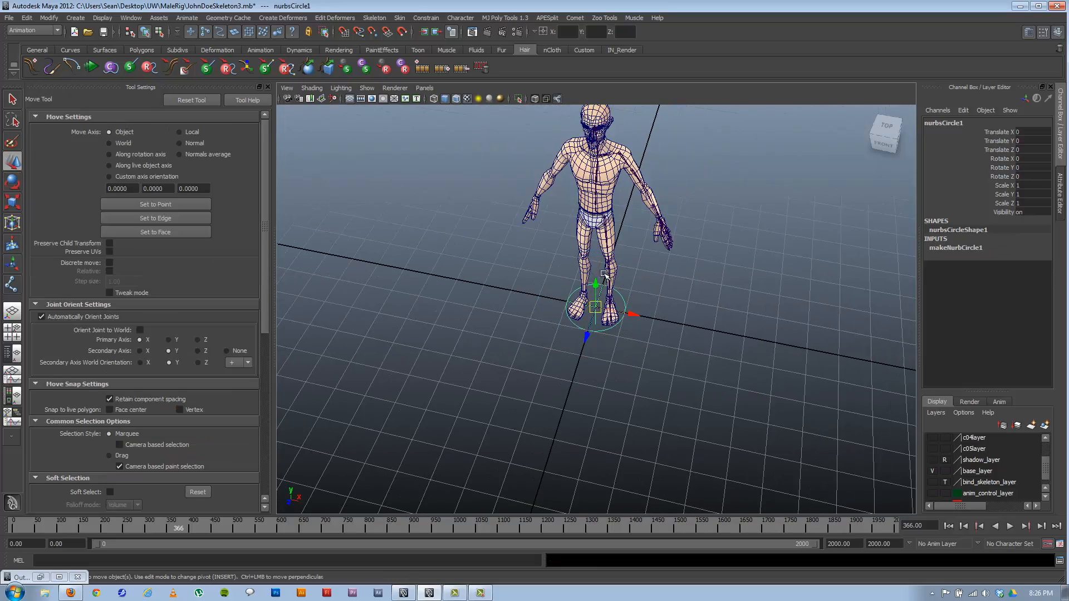
drag(597, 285, 544, 254)
key(f)
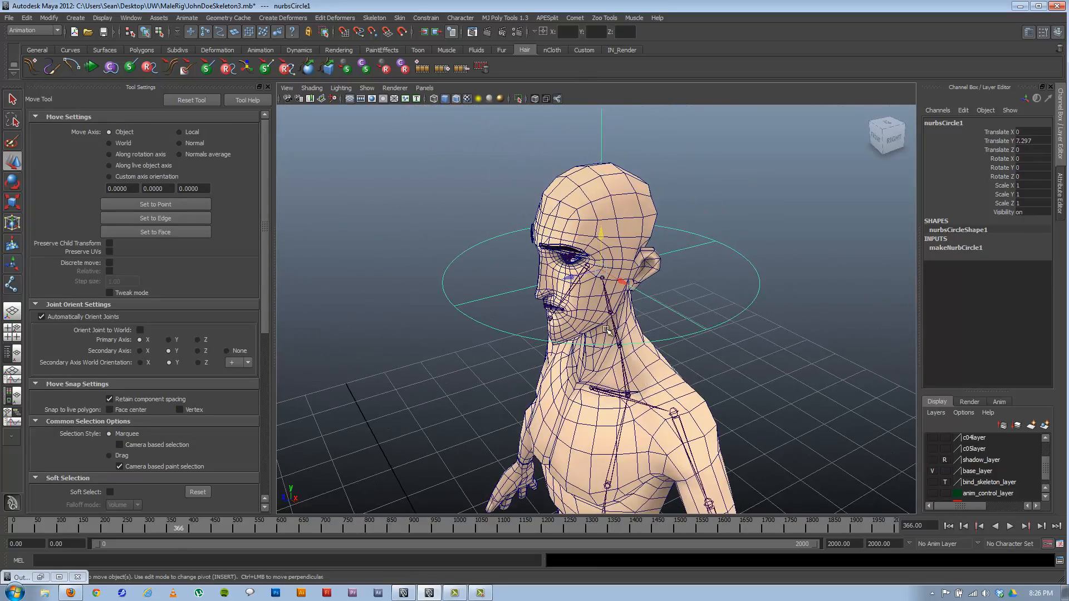
- Rotate the NURBS circle upright by setting Rotate Z to 90
key(e)
drag(624, 257, 631, 177)
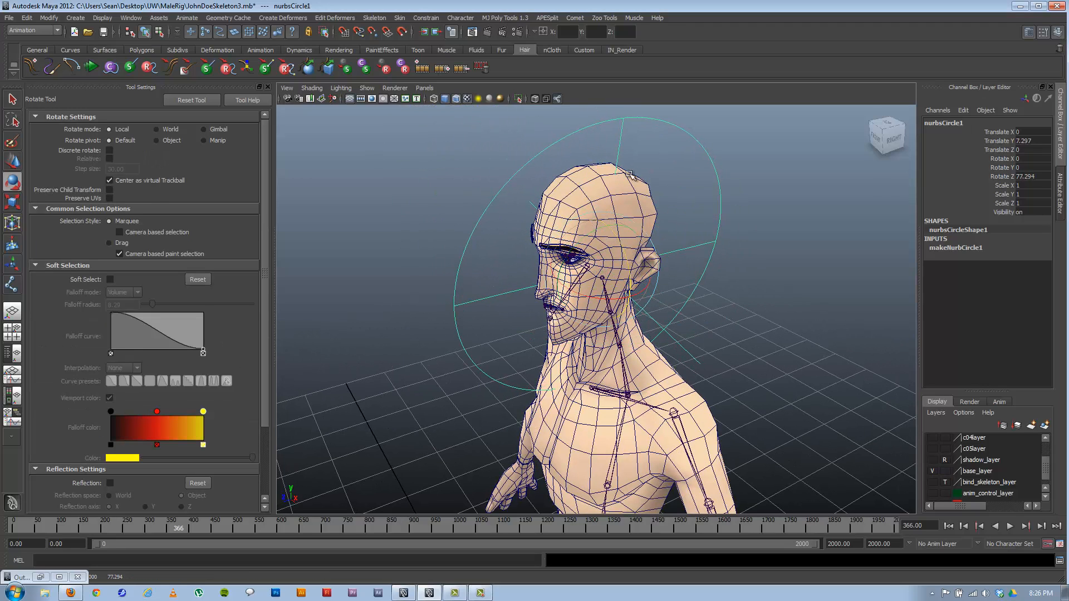
double_click(1027, 176)
text(90)
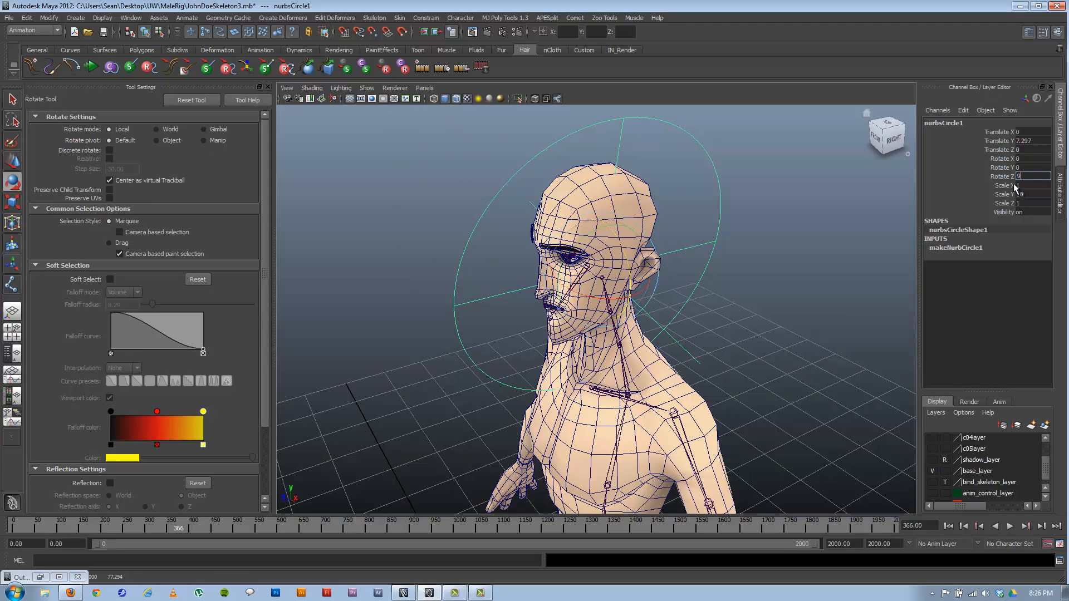
key(Return)
- Center the circle at the back of the neck, about Y 7.137 and Z -0.173, and scale it uniformly to about 0.595
alt+drag(586, 356, 462, 311)
alt+right_drag(462, 312, 543, 256)
alt+middle_drag(542, 256, 582, 397)
key(w)
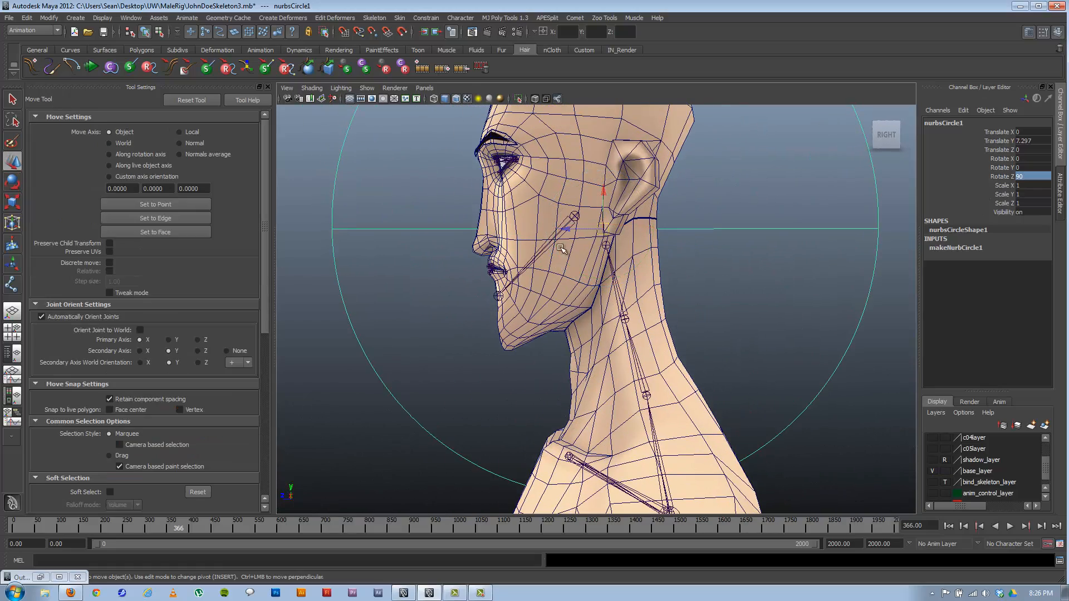
drag(565, 230, 612, 235)
drag(649, 194, 495, 248)
key(r)
- Enable X-Ray shading in the viewport and turn off Wireframe on Shaded
click(309, 90)
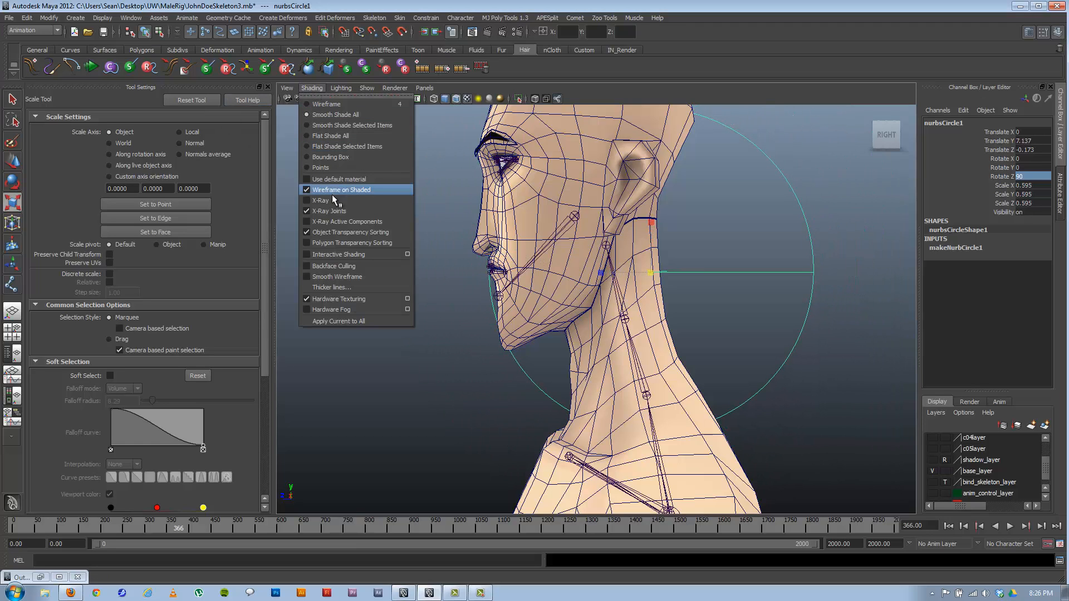
click(335, 202)
alt+middle_drag(512, 295, 495, 282)
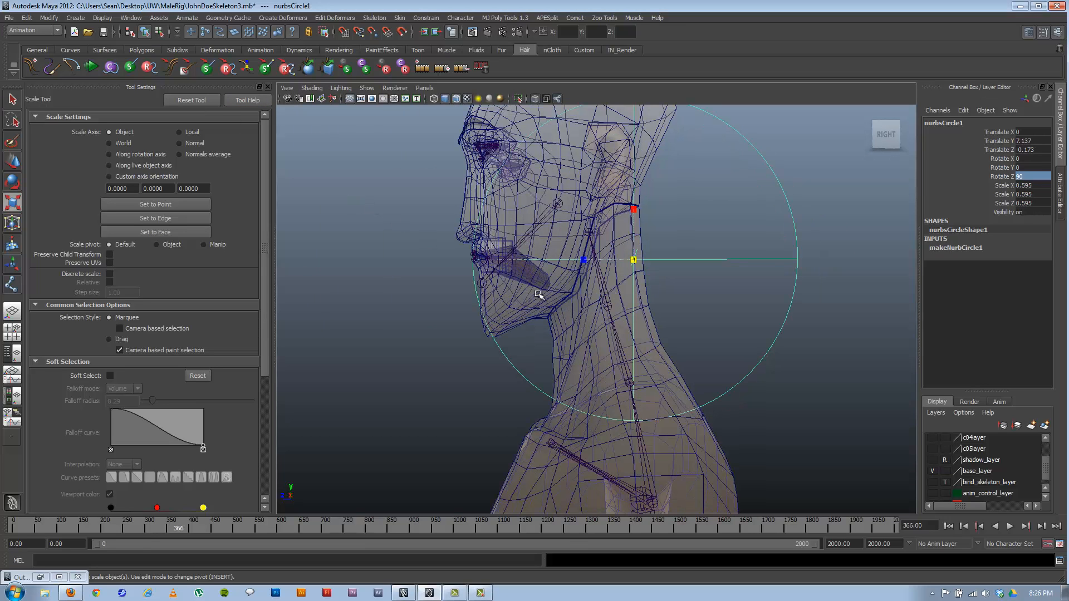
click(312, 88)
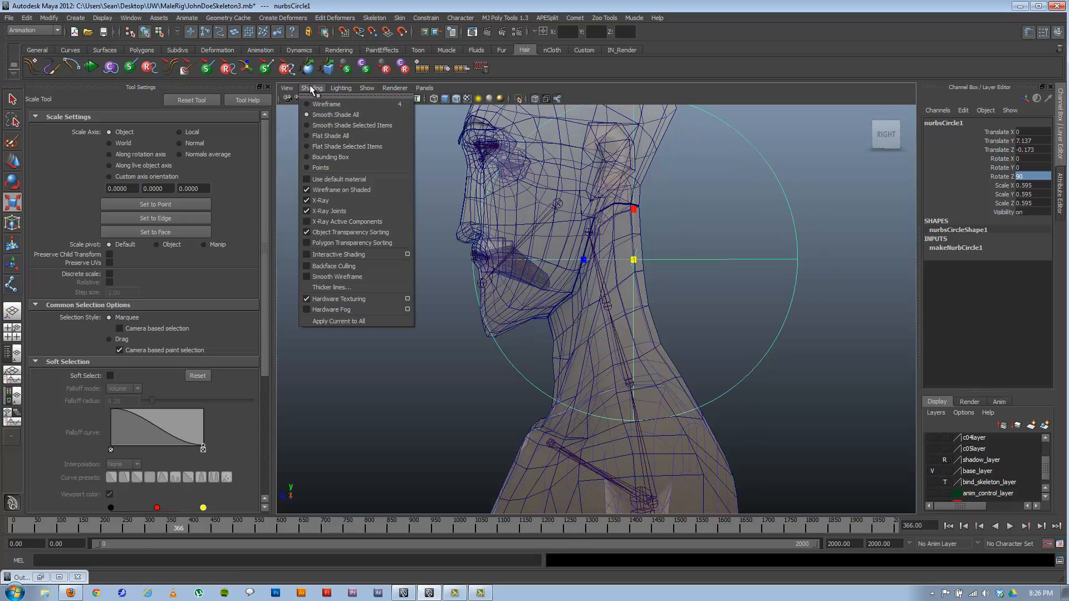
click(324, 193)
- Scale the NURBS circle down uniformly to about 0.588 so its front edge approaches the lips
mouse_move(546, 246)
alt+right_down()
mouse_move(603, 286)
mouse_move(651, 296)
alt+right_up()
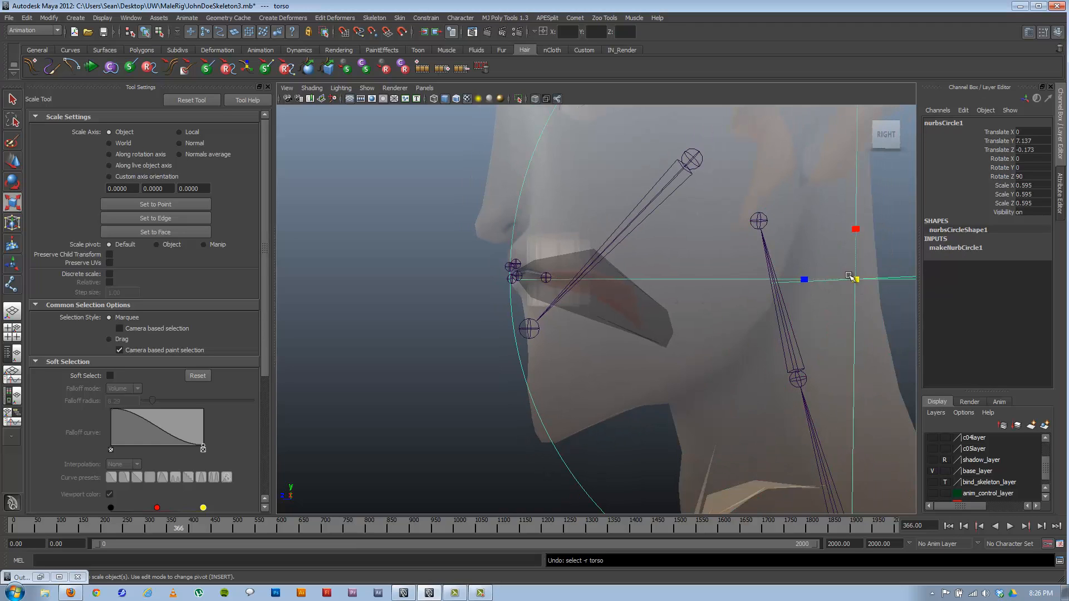
drag(855, 280, 864, 296)
drag(850, 282, 853, 281)
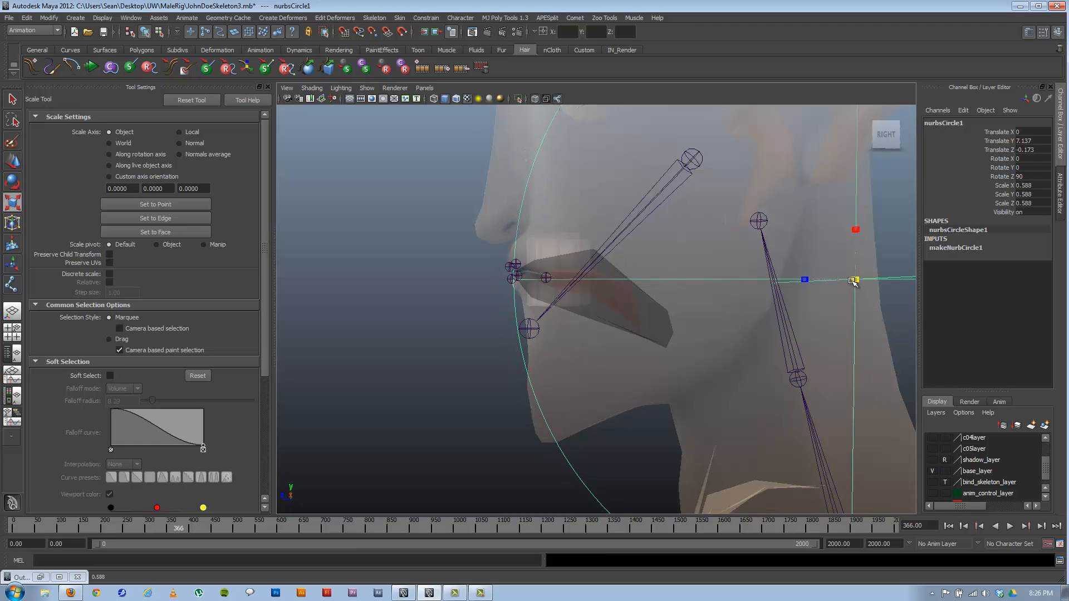
mouse_move(852, 270)
alt+middle_down()
mouse_move(825, 262)
mouse_move(835, 276)
alt+middle_up()
alt+right_drag(834, 277, 818, 270)
- Move the NURBS circle forward and slightly up to about Y 7.158 and Z -0.021
key(w)
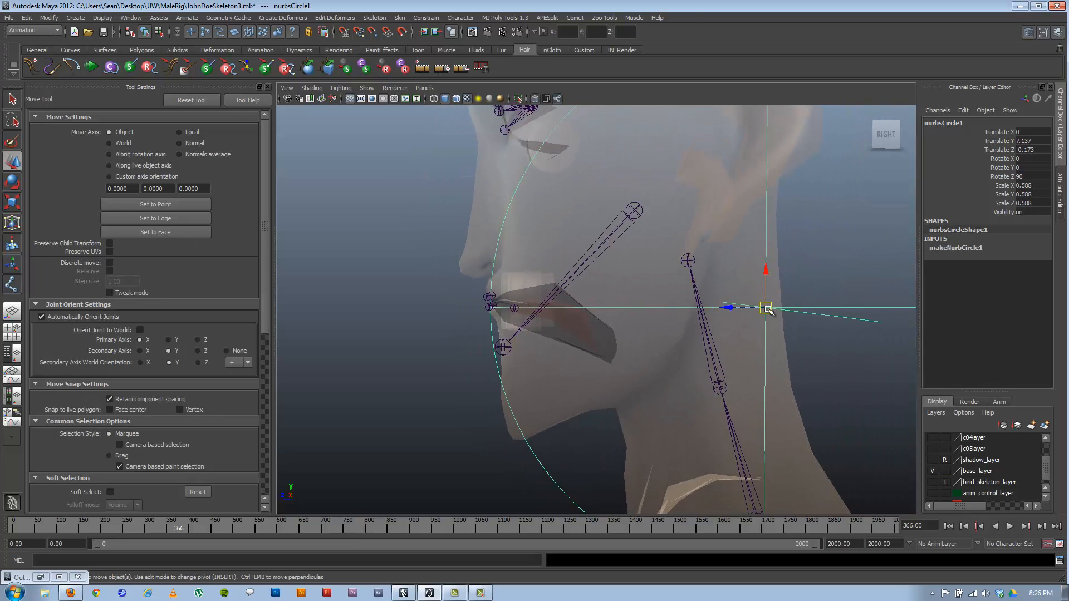
alt+middle_drag(767, 309, 745, 276)
drag(713, 276, 656, 275)
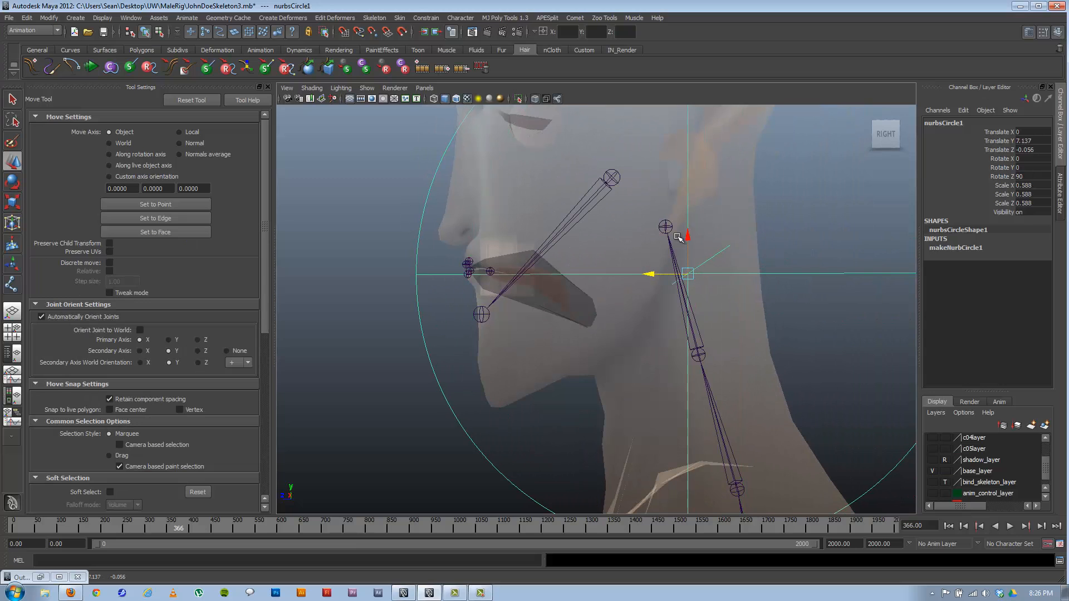
drag(687, 236, 688, 226)
drag(644, 264, 626, 262)
alt+middle_drag(627, 262, 631, 316)
scroll(674, 286, up, 1)
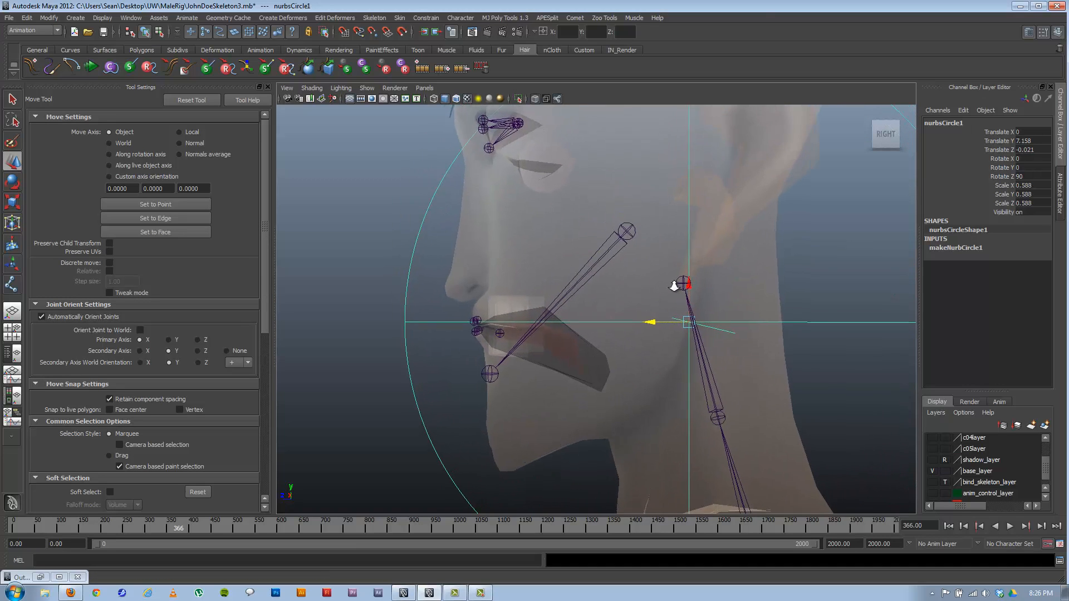
scroll(674, 286, up, 1)
- Scale the circle uniformly to about 0.45 and center it at Y 7.185 and Z -0.032, fitting its front edge to the lip joints
key(r)
drag(698, 322, 579, 278)
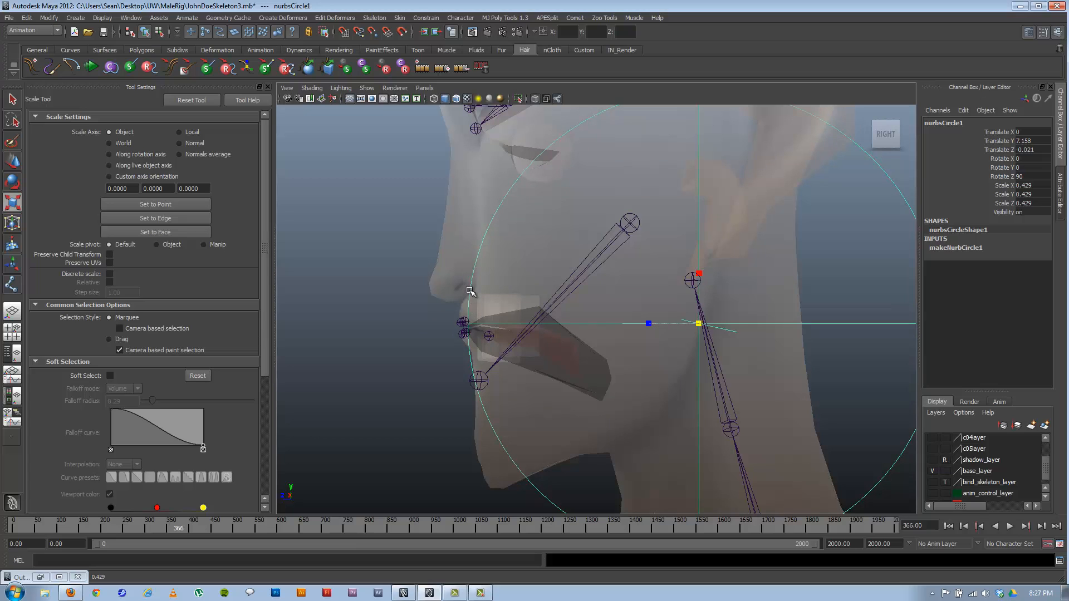
alt+drag(522, 319, 531, 318)
alt+middle_drag(572, 297, 548, 317)
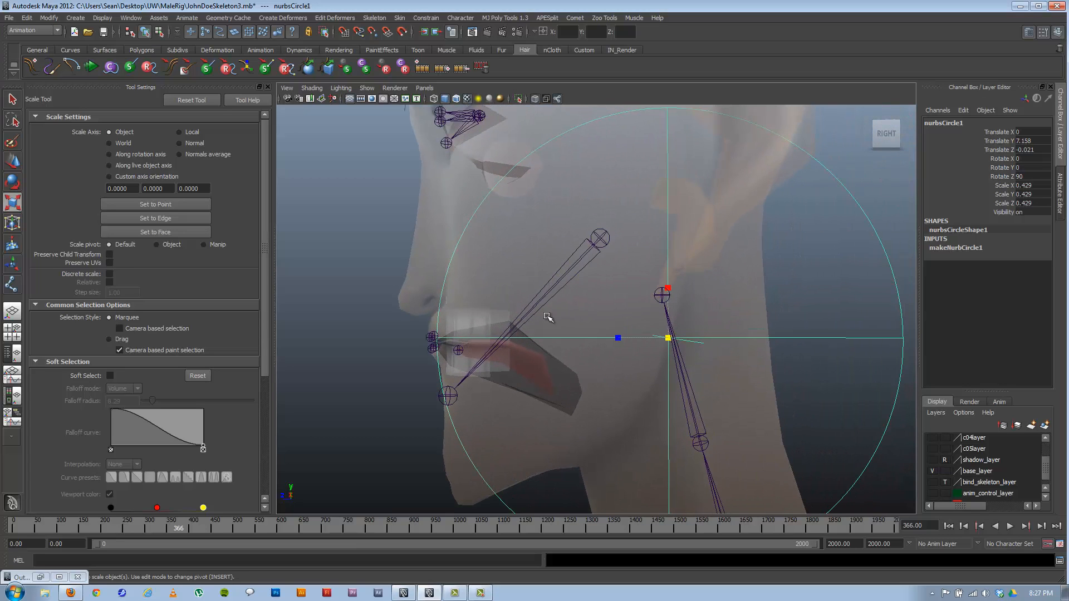
drag(668, 338, 671, 294)
key(w)
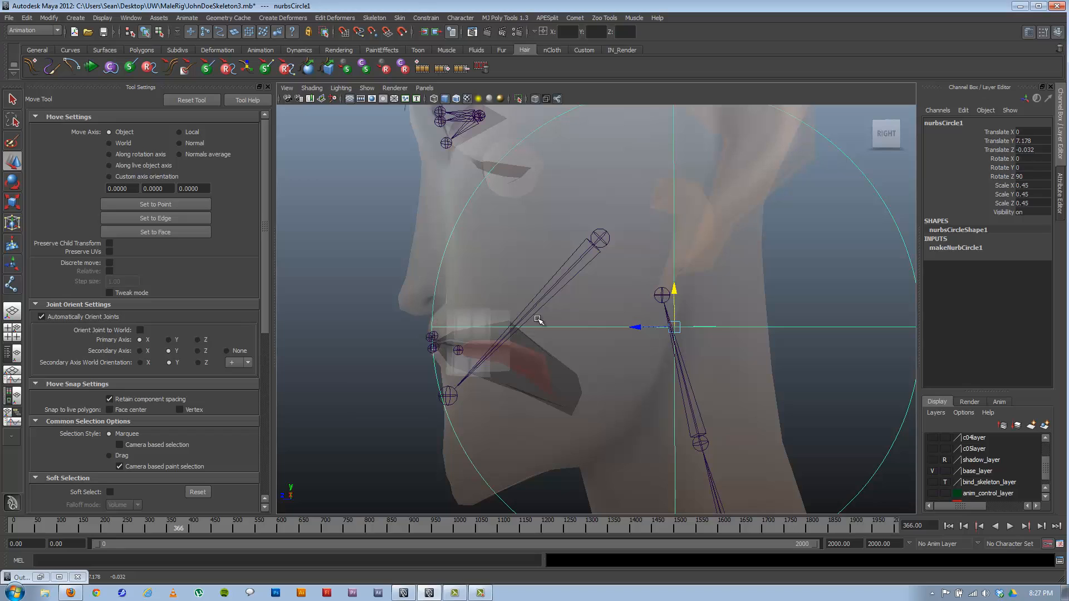
drag(671, 290, 673, 286)
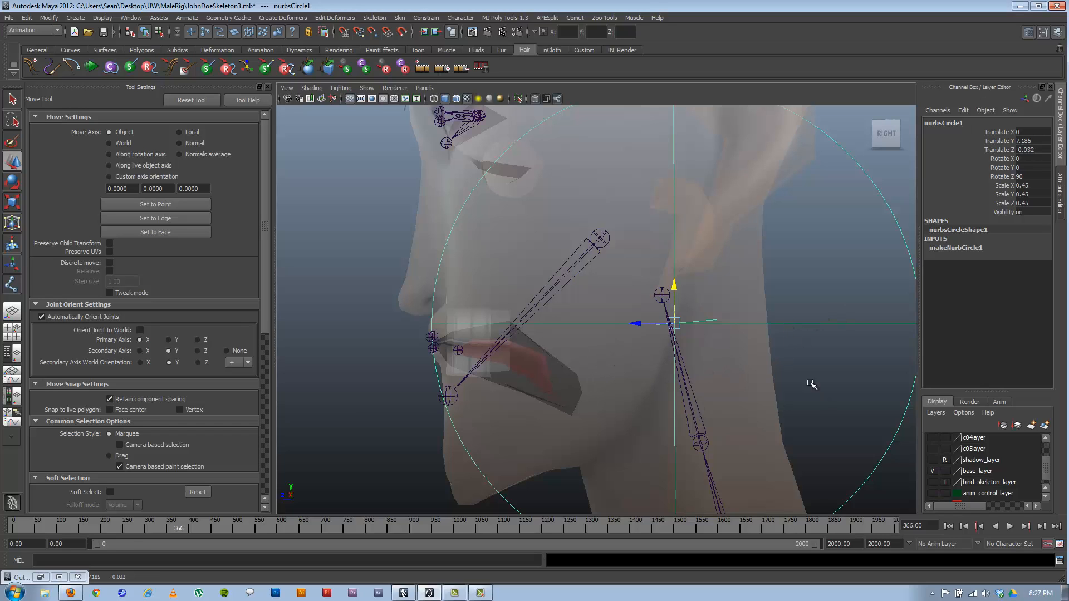
- Hide polygon meshes in the viewport and clear the selection
click(368, 88)
click(390, 162)
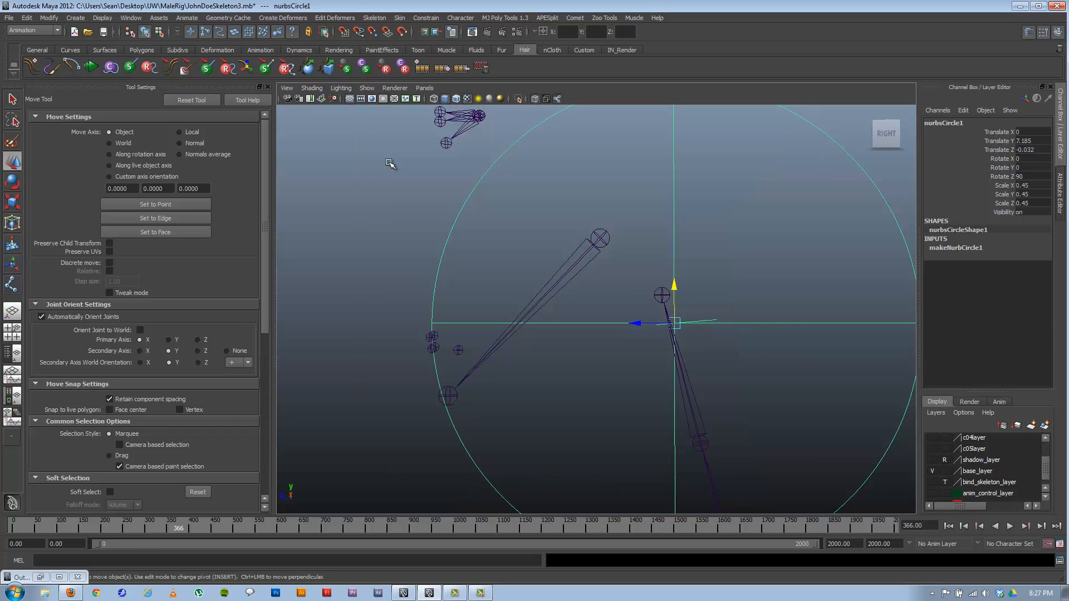
click(717, 292)
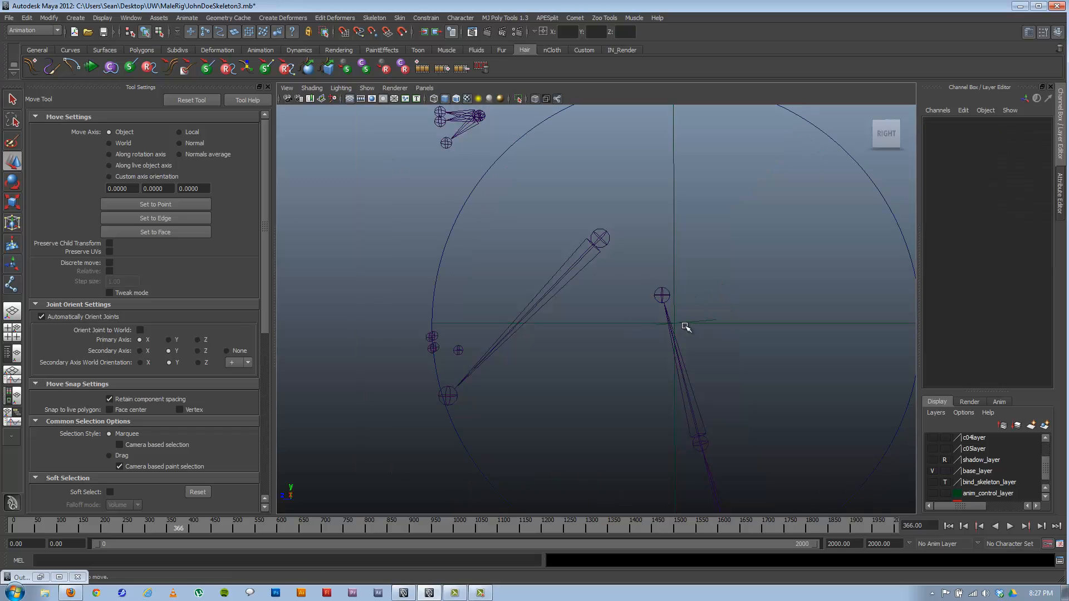
click(11, 284)
key(space)
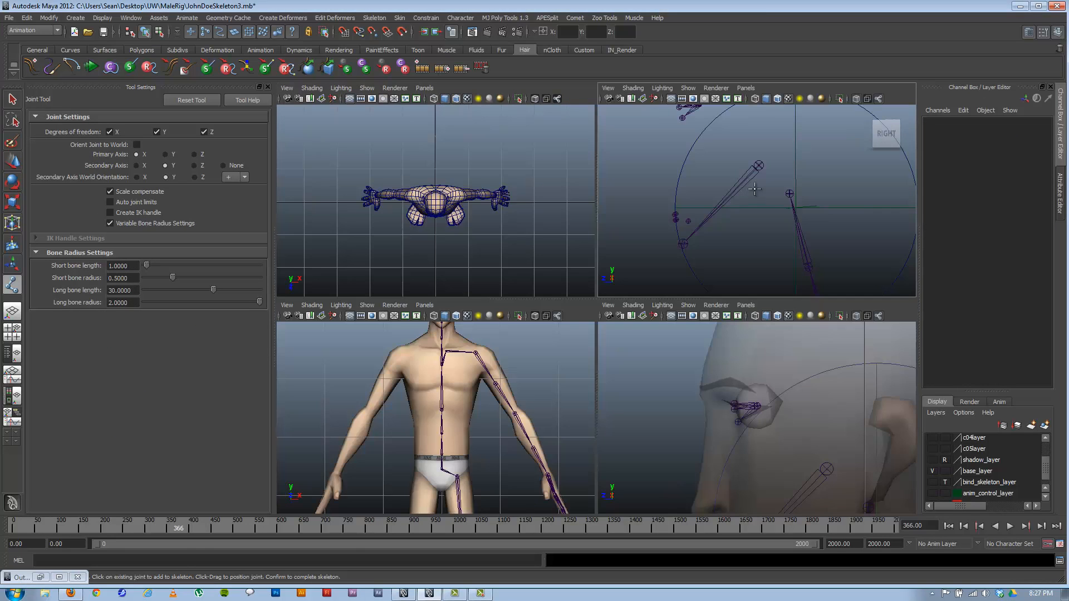
key(space)
alt+middle_drag(759, 200, 639, 312)
alt+middle_drag(755, 319, 562, 285)
alt+drag(563, 285, 586, 287)
key(f)
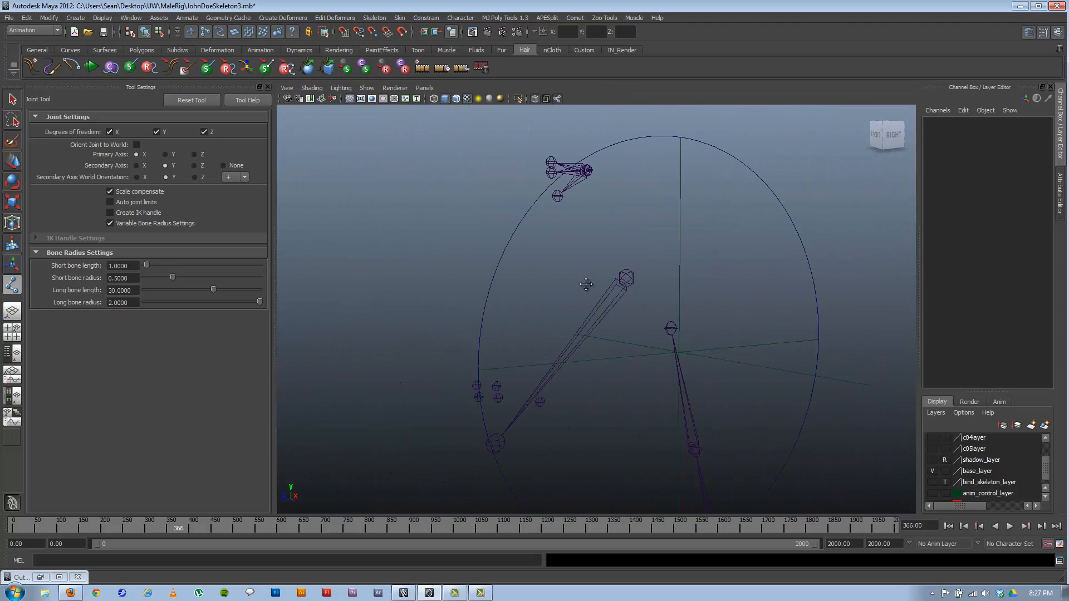
key(w)
click(742, 163)
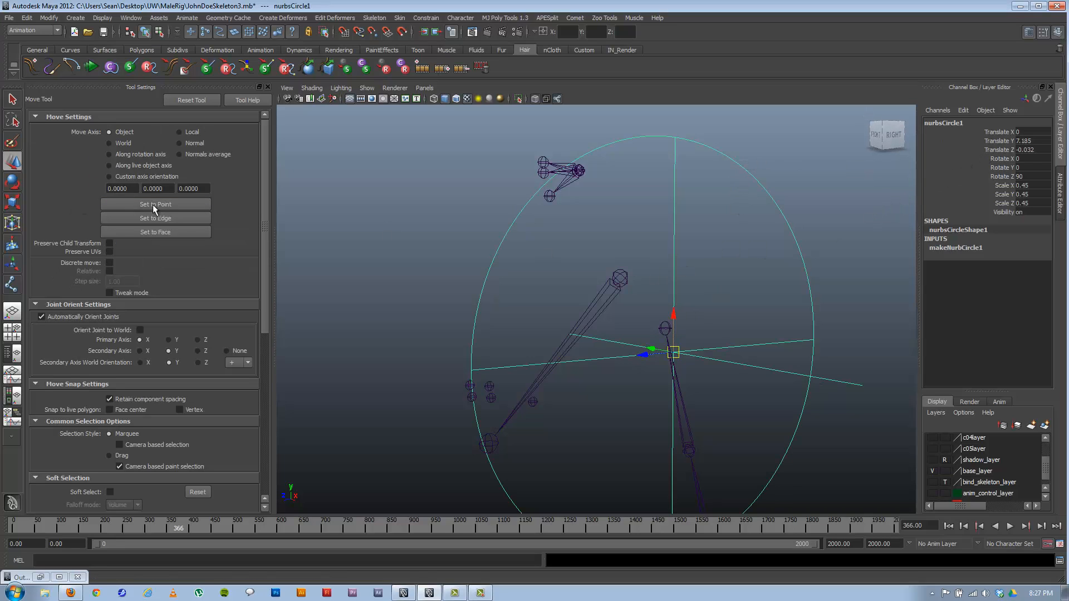
alt+drag(675, 309, 686, 313)
alt+middle_drag(829, 271, 774, 273)
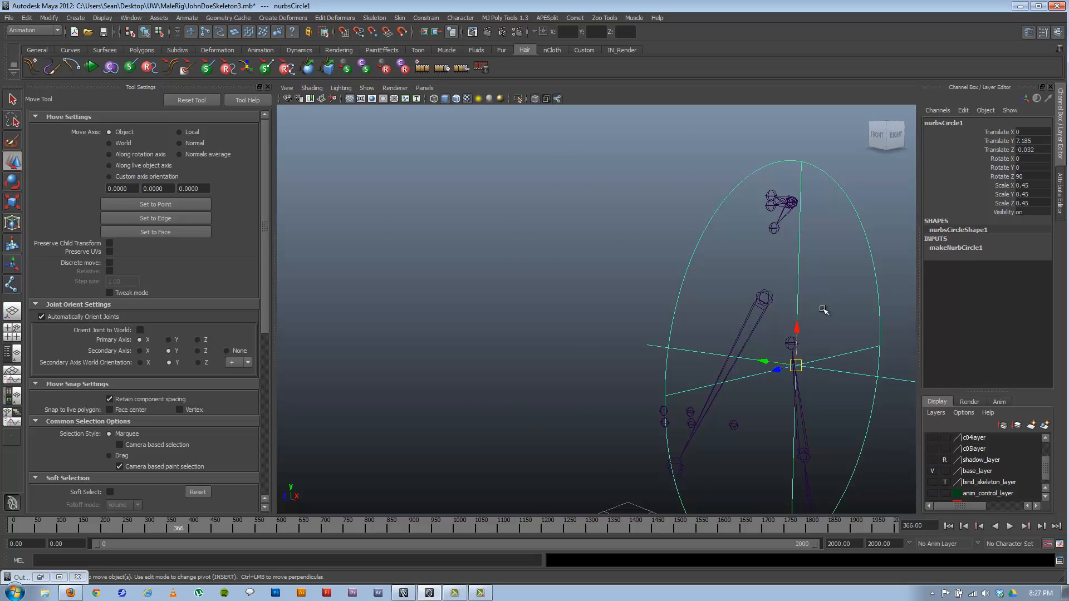
click(764, 361)
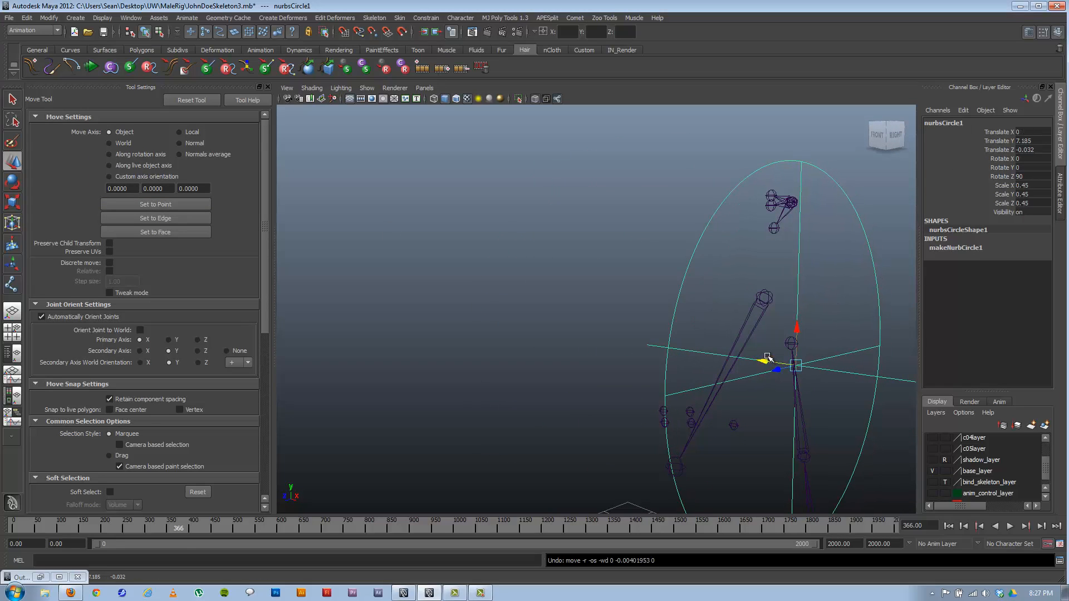
alt+drag(766, 362, 608, 284)
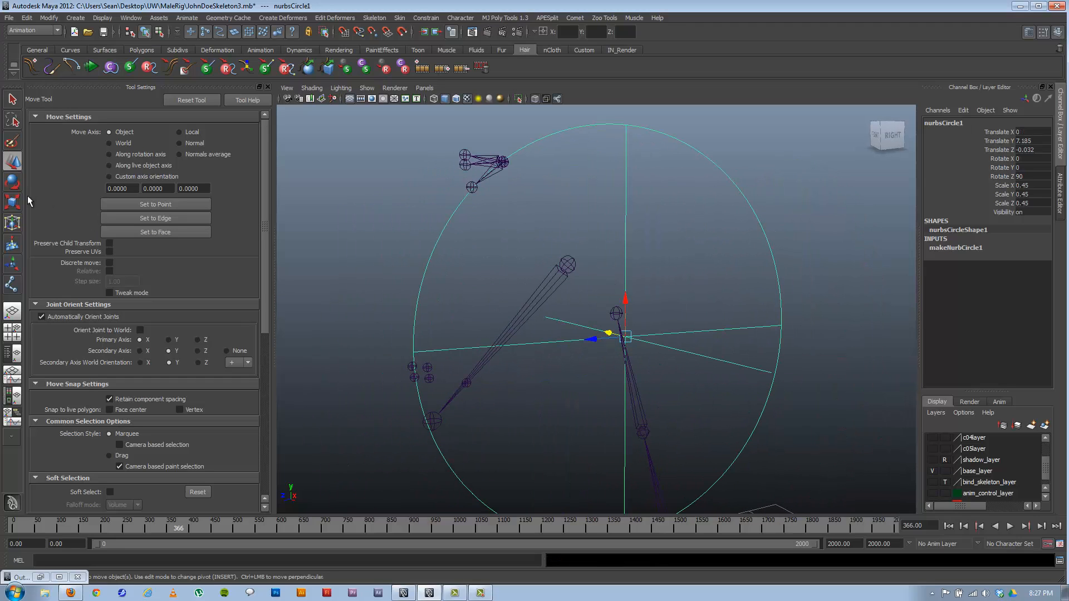
- Try to place a new joint snapped to the NURBS circle's center, and remove it
click(12, 287)
alt+middle_drag(655, 318, 696, 272)
alt+right_drag(696, 272, 707, 284)
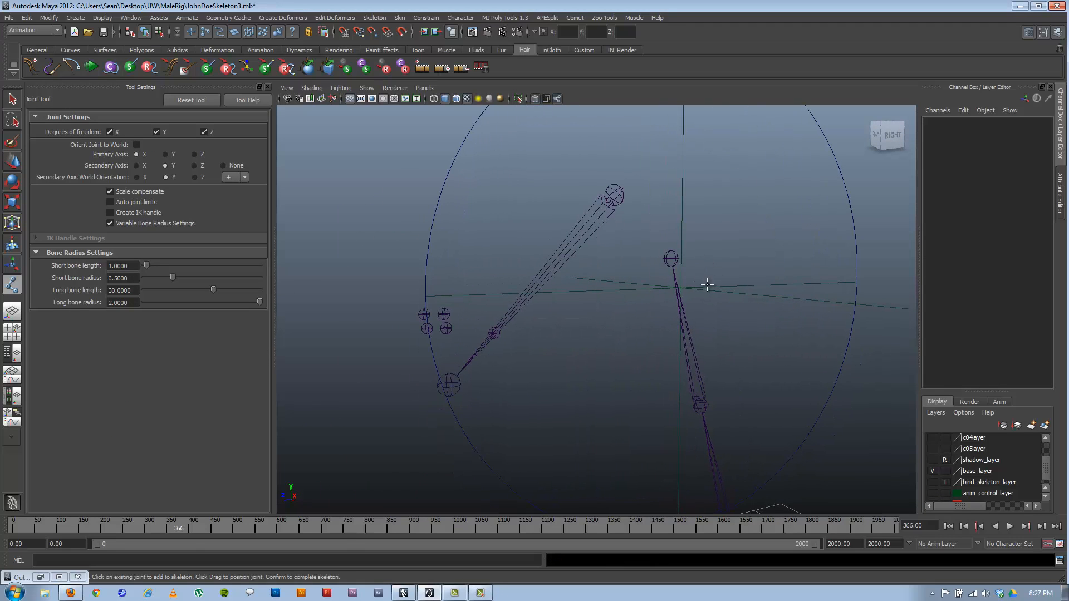
key(v)
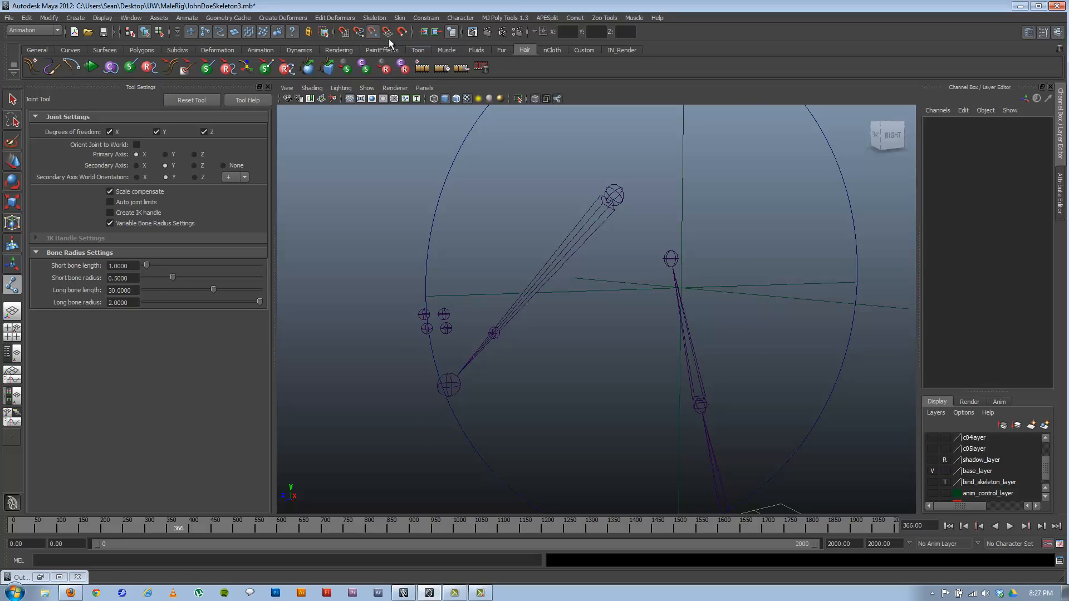
drag(733, 225, 704, 259)
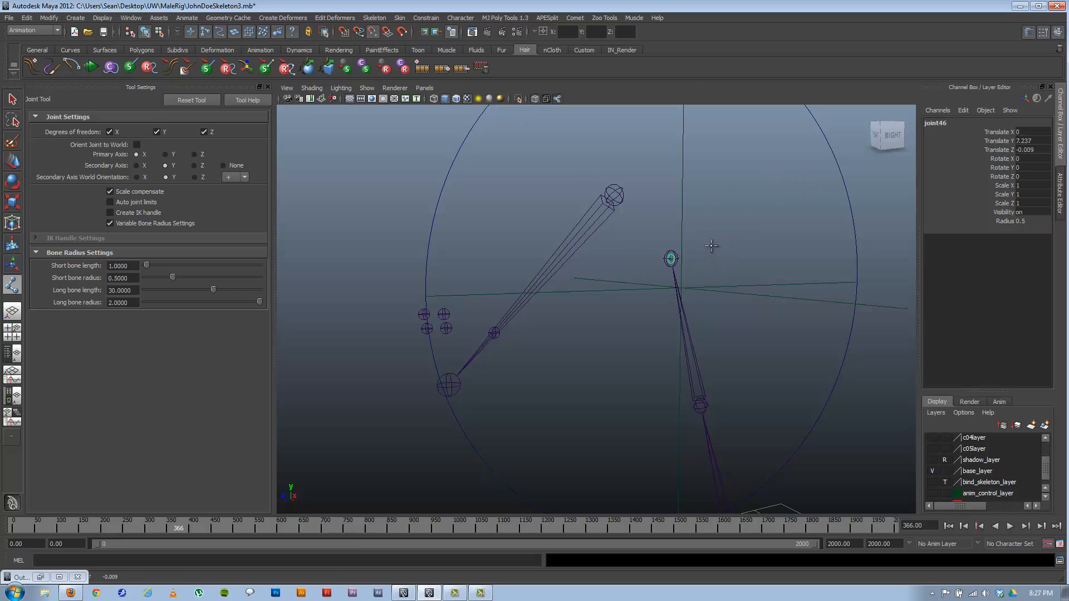
key(ctrl+z)
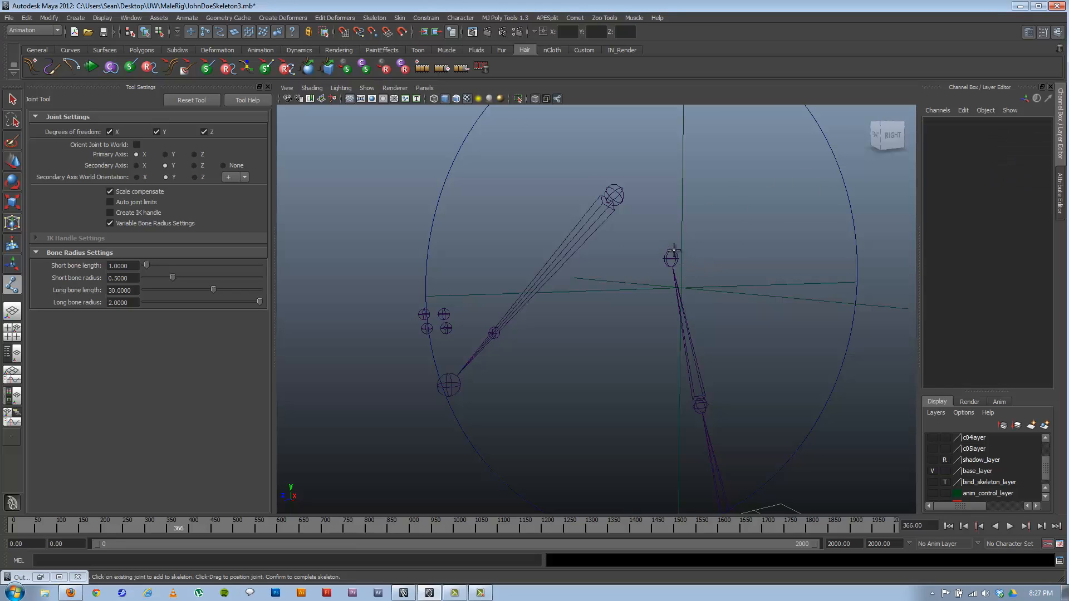
click(671, 257)
key(w)
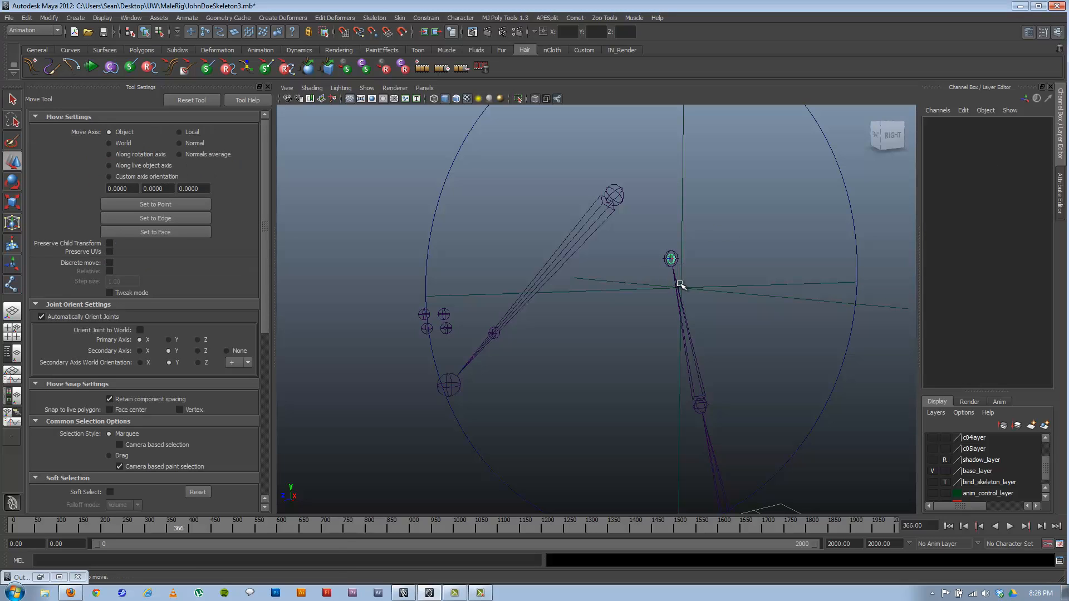
key(Delete)
alt+drag(663, 286, 634, 286)
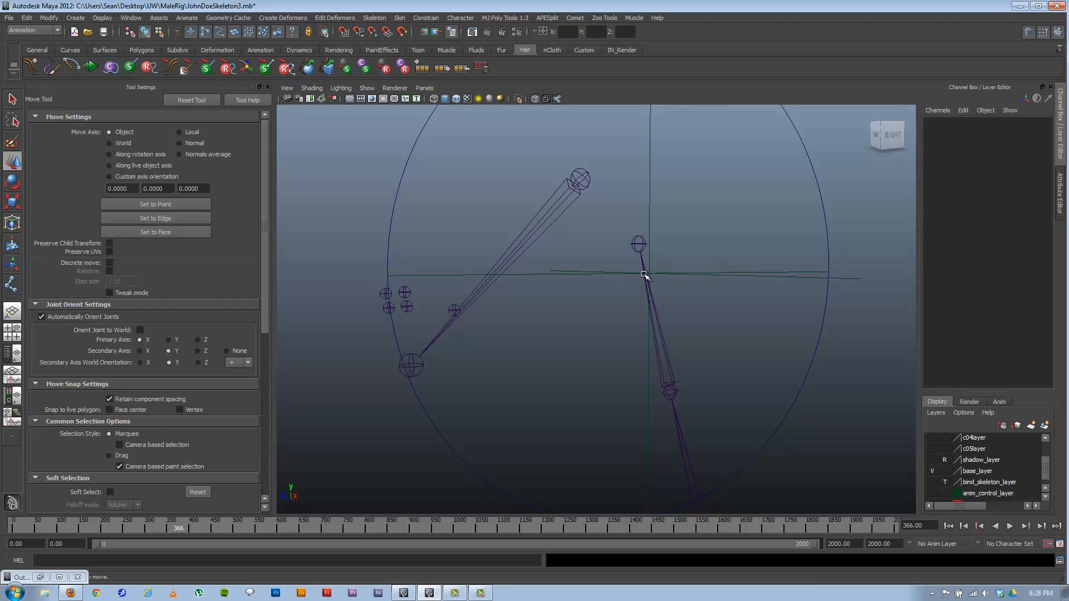
- Create a joint chain with the Joint Tool from the circle's center to the upper middle lip joint, snapping both ends to points
key(y)
alt+drag(648, 261, 647, 292)
key(v)
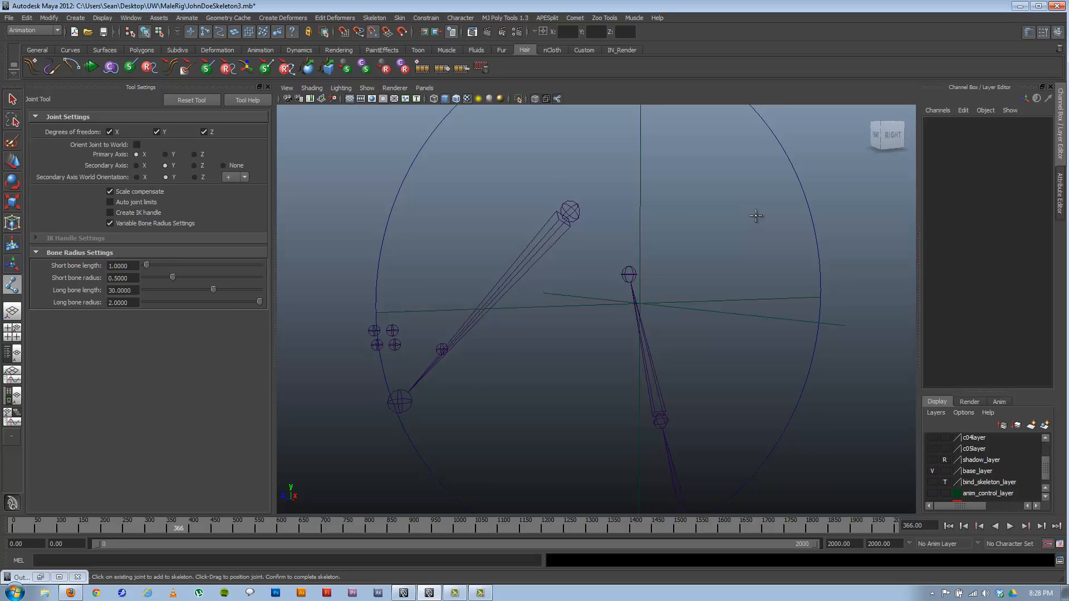
click(779, 207)
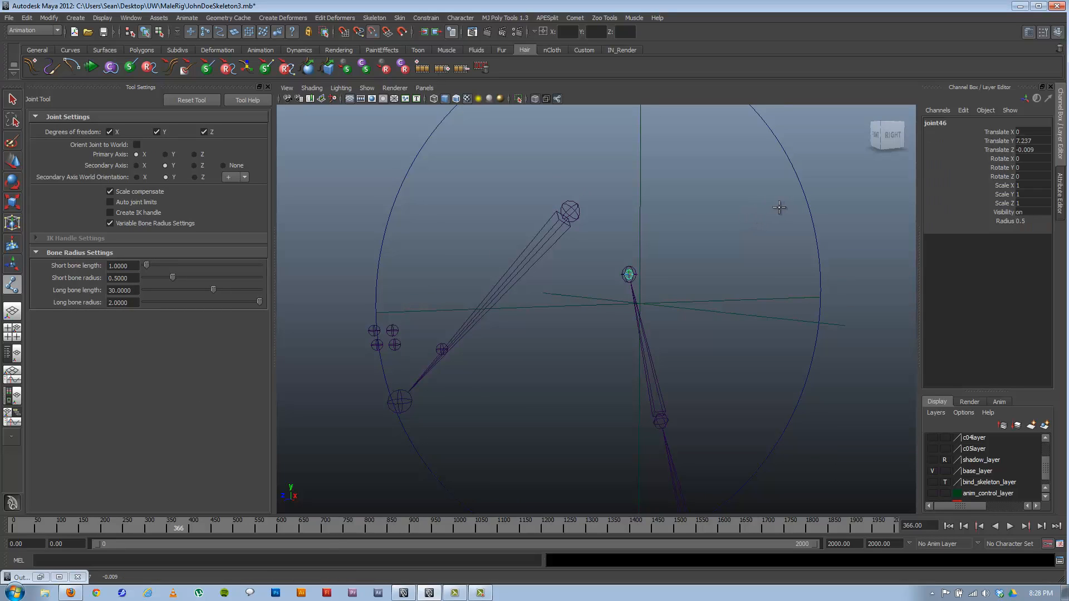
drag(779, 208, 676, 281)
click(358, 295)
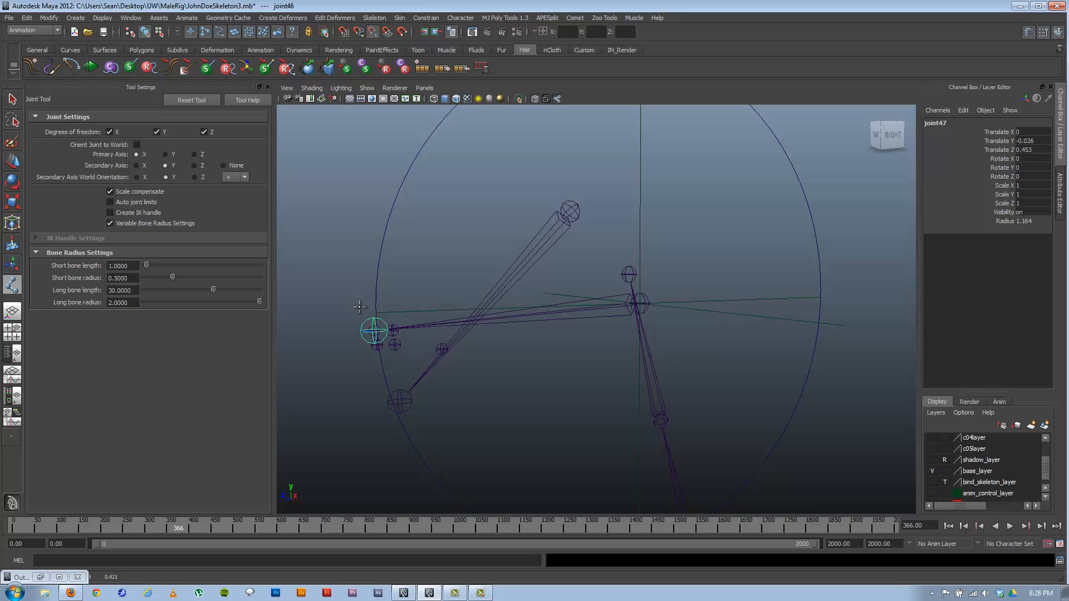
mouse_move(525, 314)
alt+middle_down()
mouse_move(546, 310)
mouse_move(536, 310)
alt+middle_up()
click(680, 297)
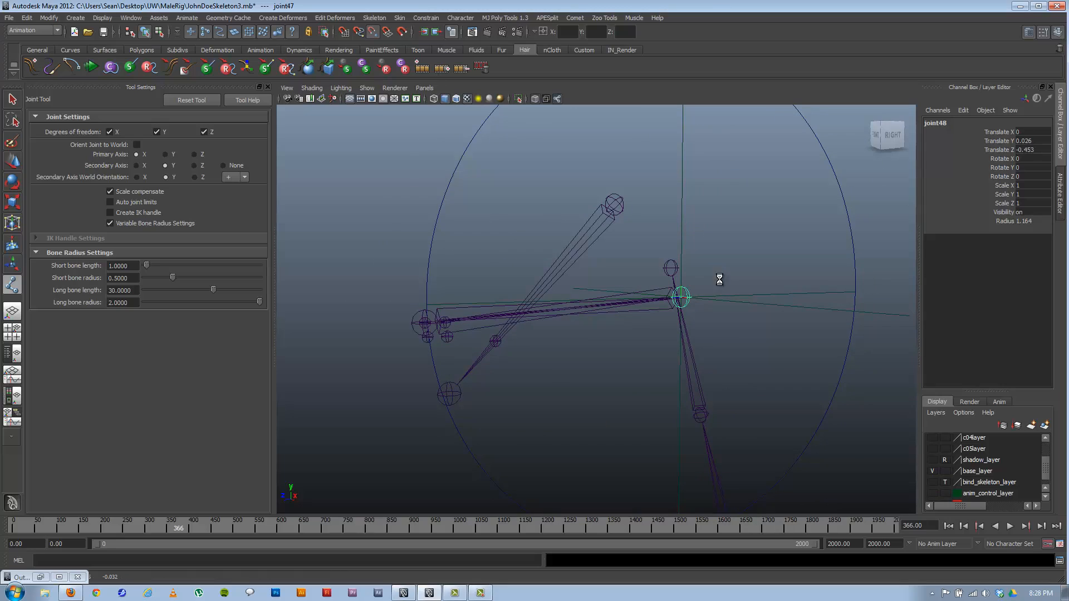
key(ctrl+z)
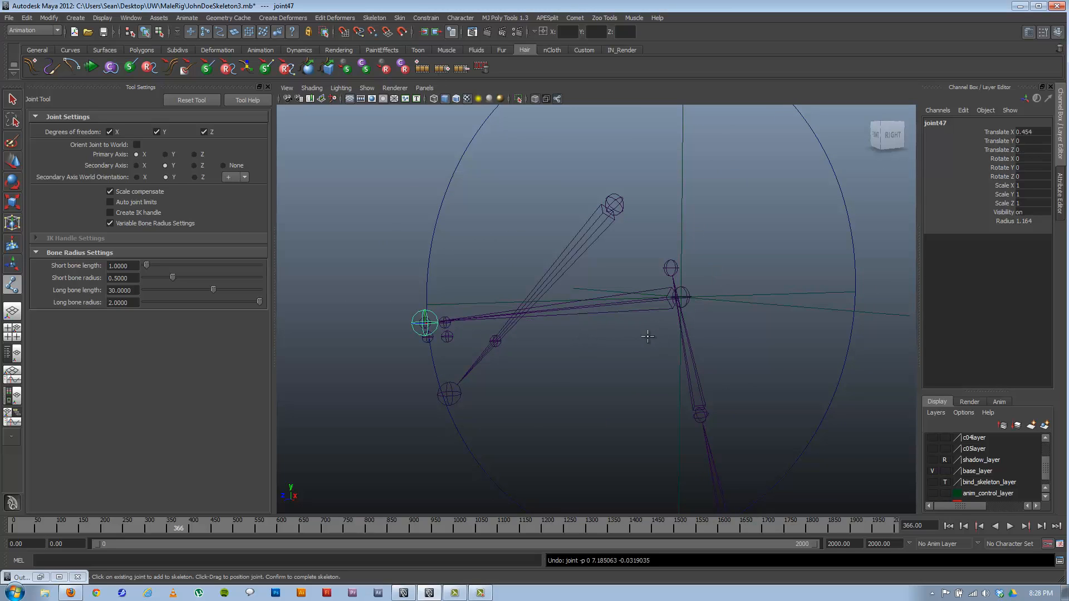
key(ctrl+z)
- Create a second, separate joint chain from the circle's center to the lower middle lip joint with point snapping
click(712, 271)
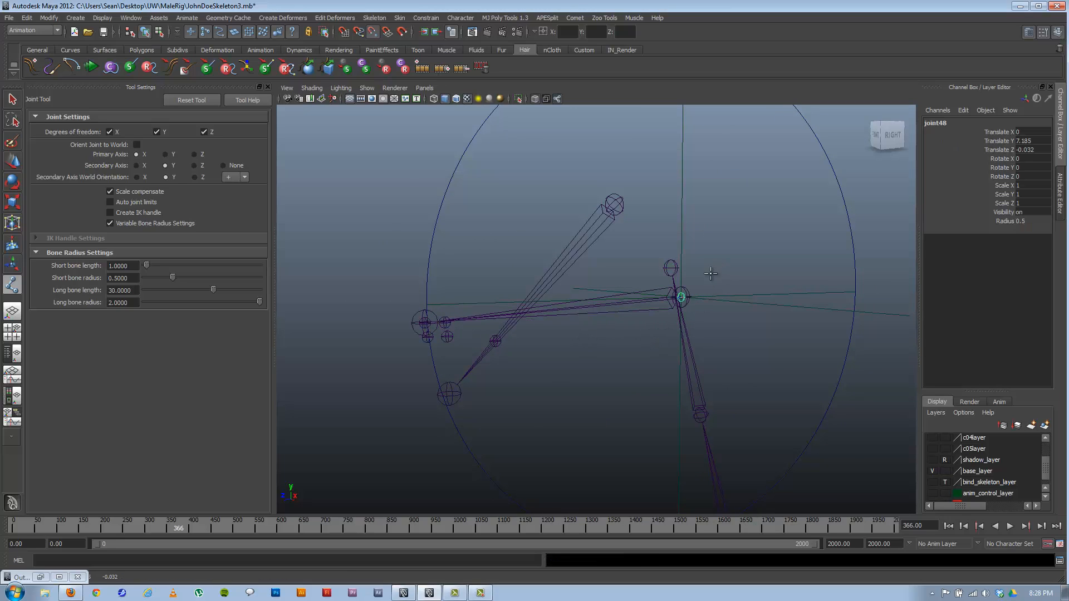
click(427, 336)
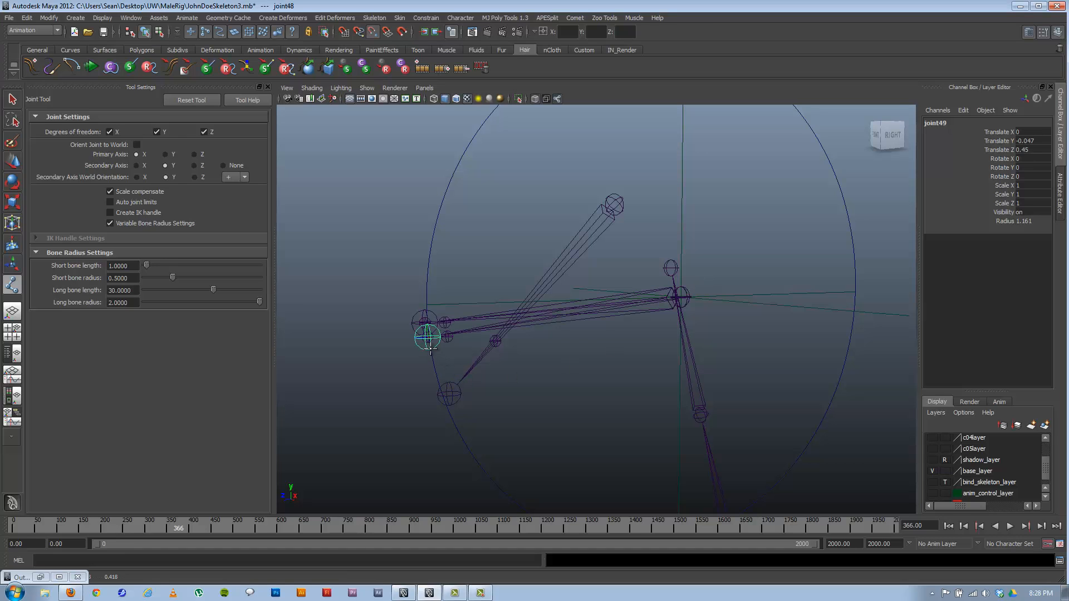
key(Return)
key(w)
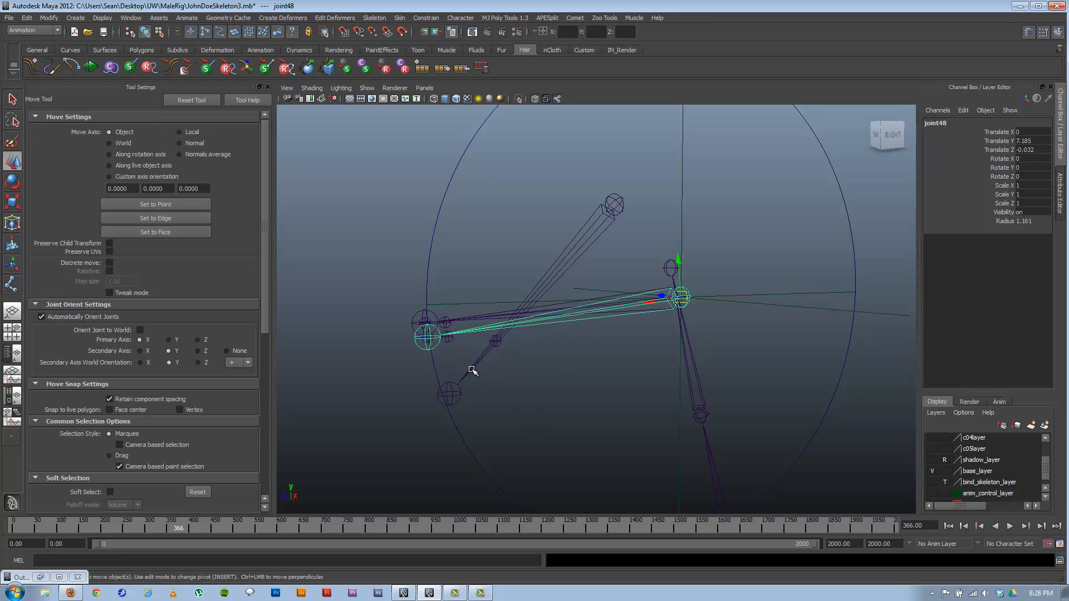
- Show the polygon meshes in the viewport again, with the head in side view
alt+drag(471, 369, 440, 359)
alt+middle_drag(473, 325, 549, 338)
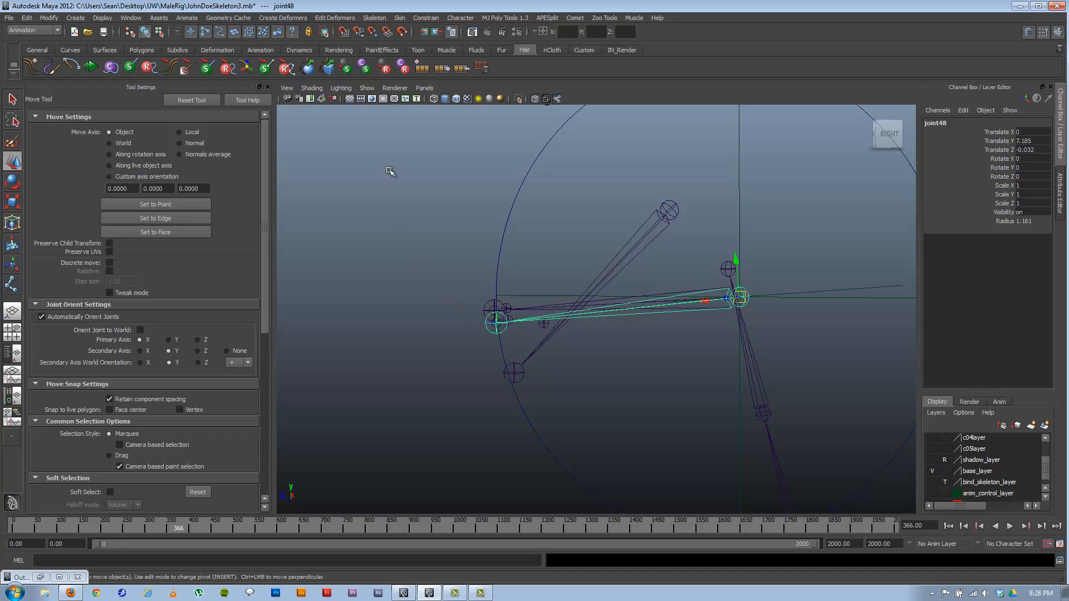
click(342, 88)
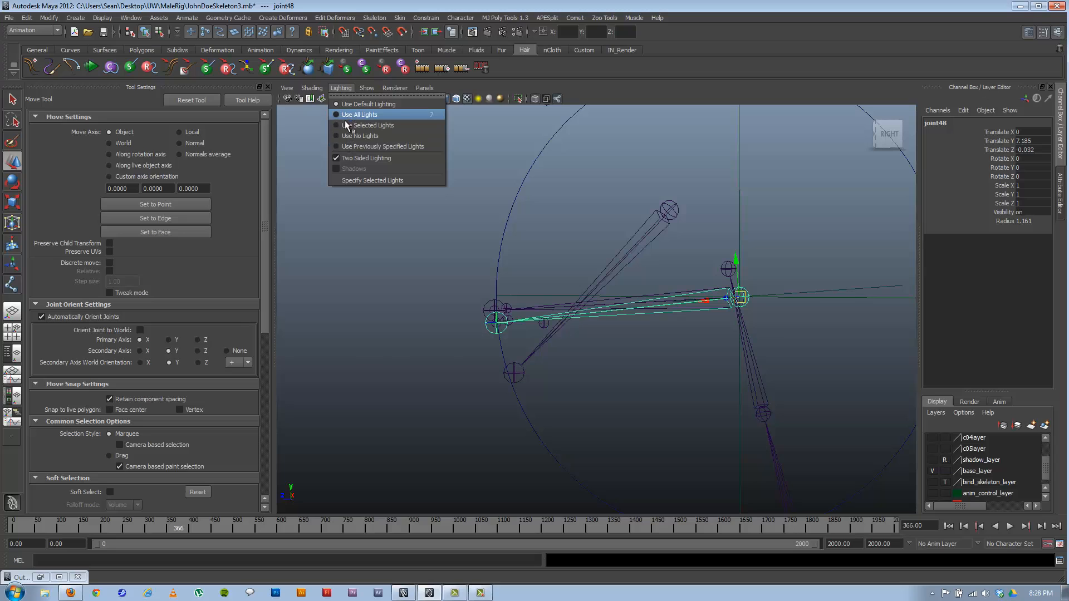
mouse_move(369, 87)
click(384, 160)
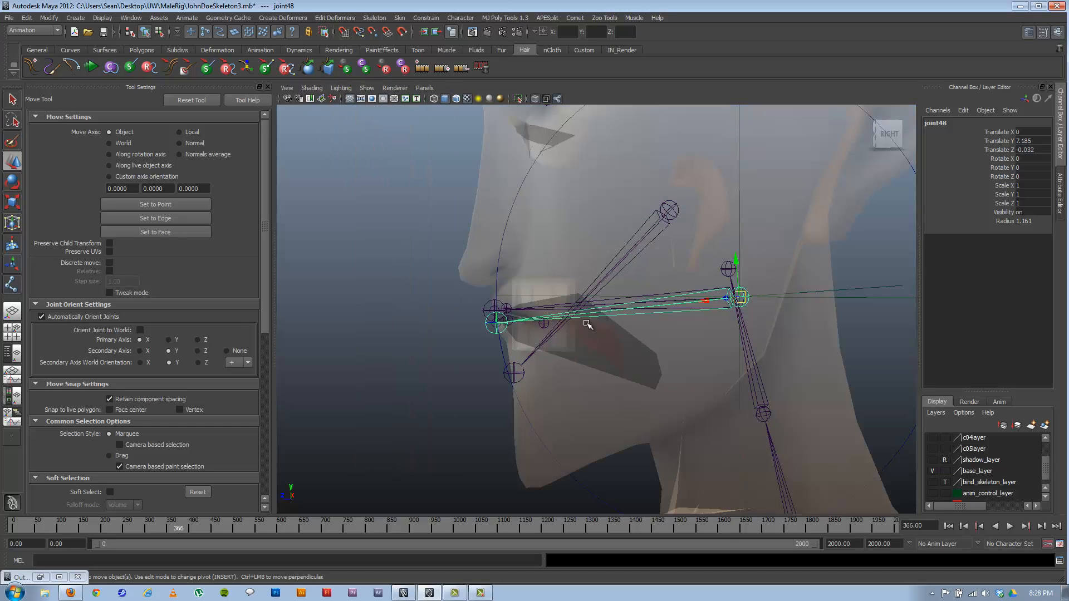
- Test-rotate the lower middle lip chain from its pivot joint at the circle's center, and undo the rotation
key(r)
key(e)
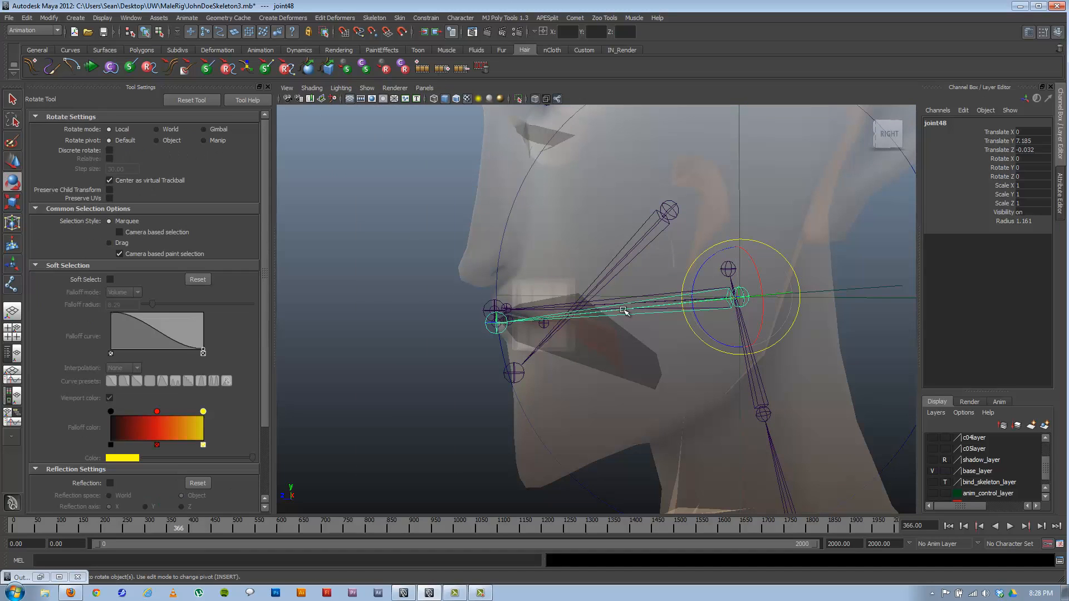
drag(702, 271, 724, 283)
key(ctrl+z)
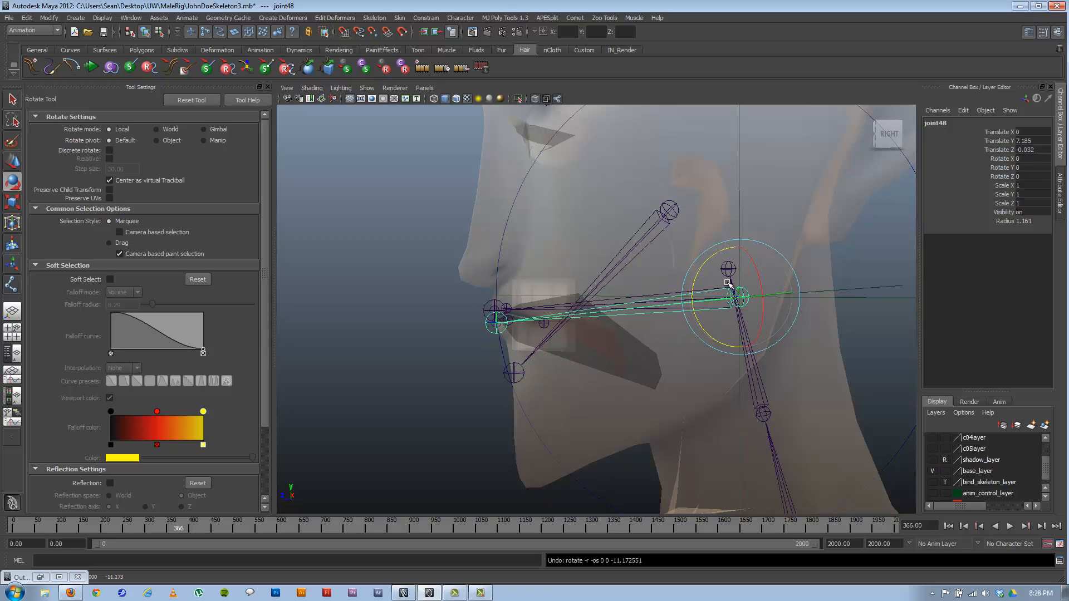
- Delete both joint chains running from the circle's center to the upper and lower middle lip
key(Delete)
click(612, 301)
key(Delete)
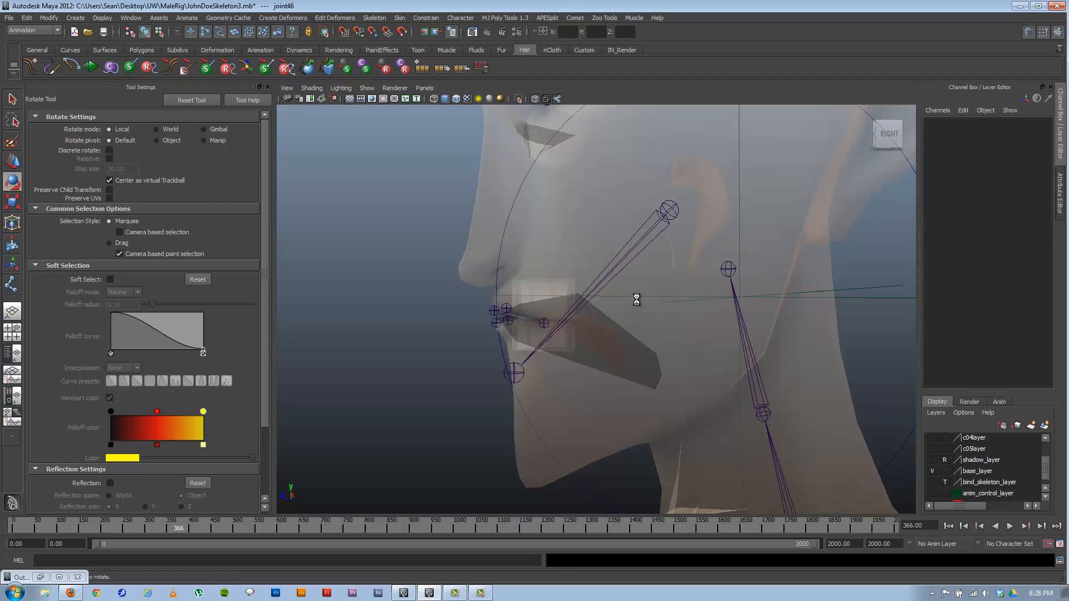
- Raise the NURBS circle slightly to about 7.203 in Translate Y so its edge follows the lip area
click(532, 176)
key(w)
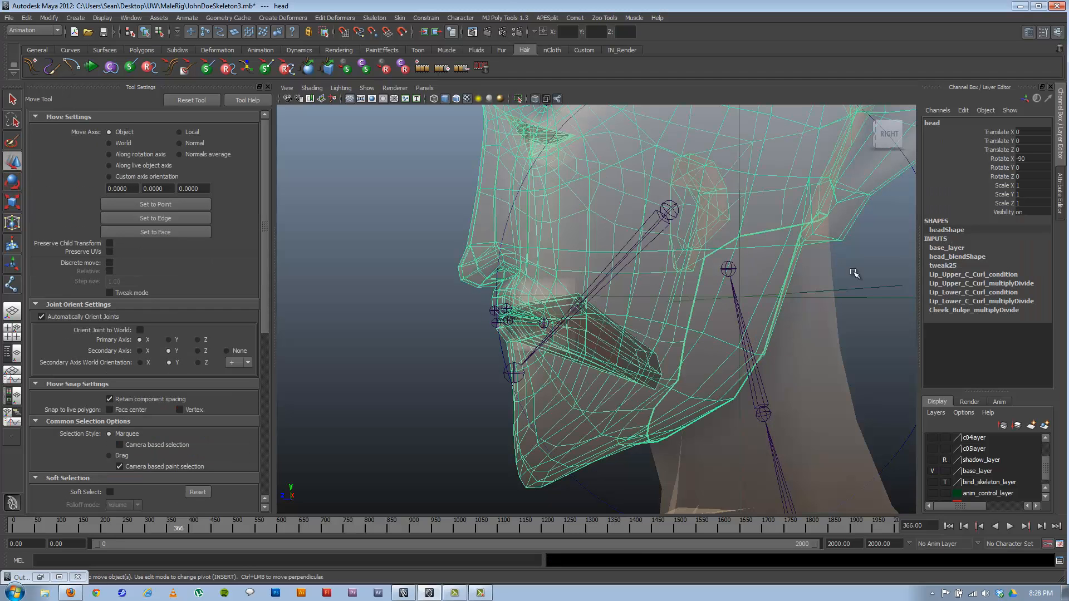
click(913, 172)
alt+middle_drag(852, 218, 799, 220)
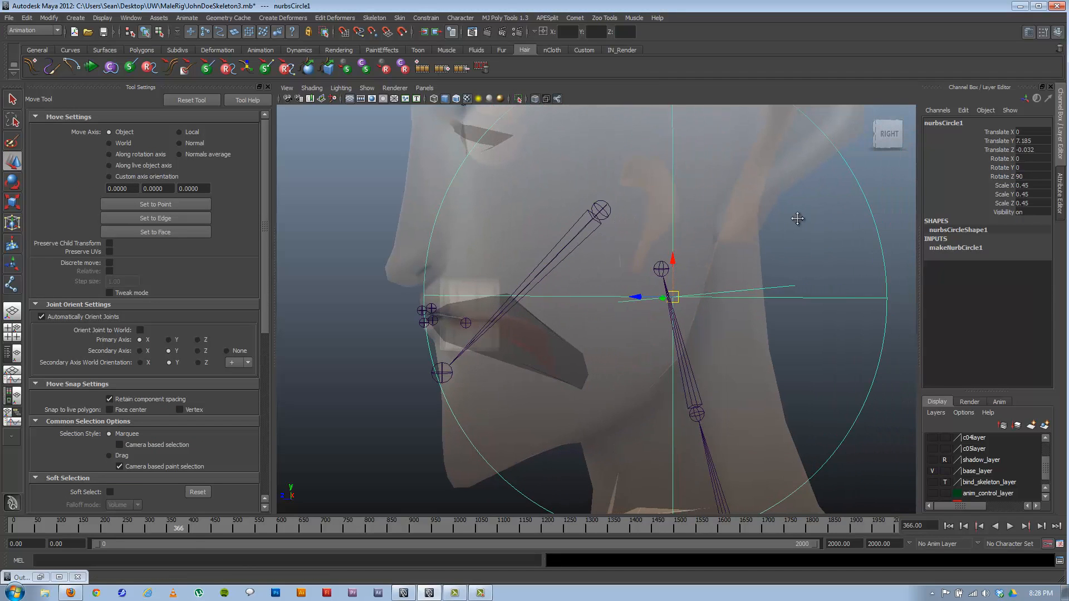
drag(672, 258, 672, 250)
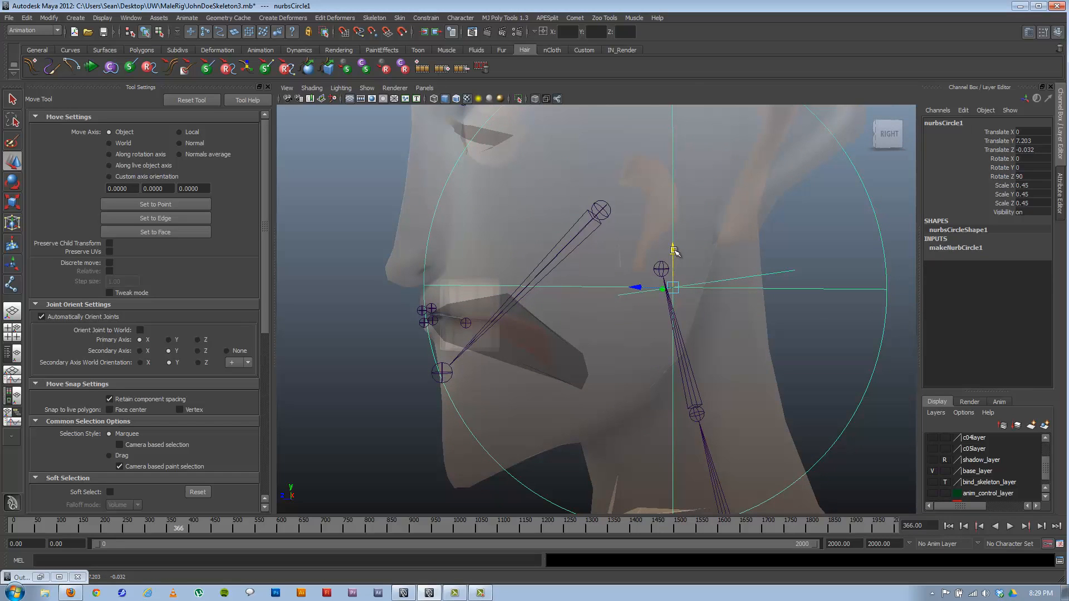
alt+middle_drag(631, 290, 670, 289)
alt+middle_drag(396, 310, 406, 310)
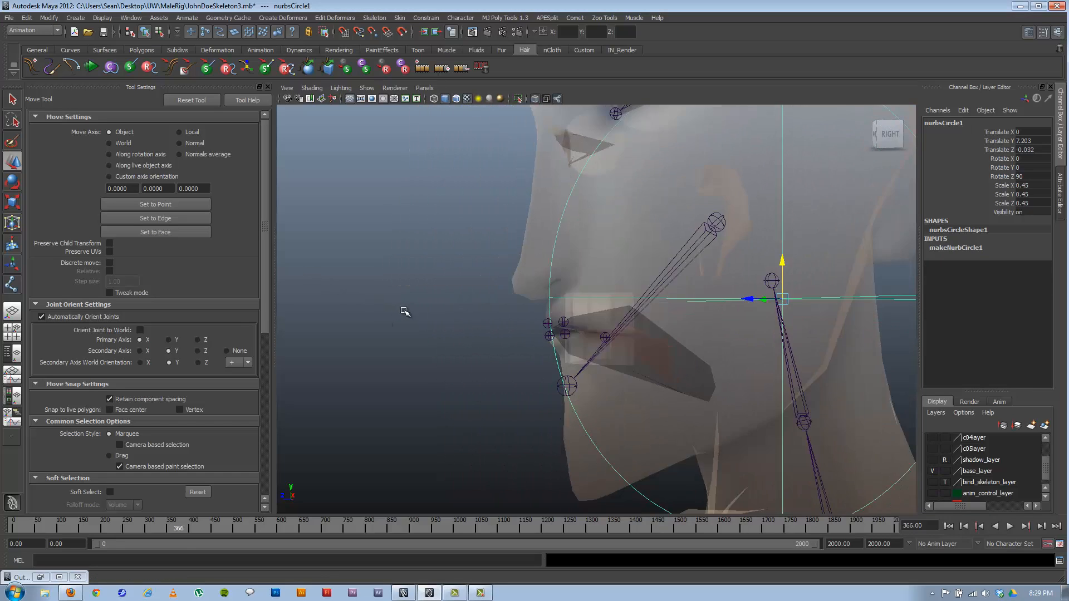
- Hide the polygon meshes in the viewport and clear the selection, leaving the joints and the circle displayed
click(367, 88)
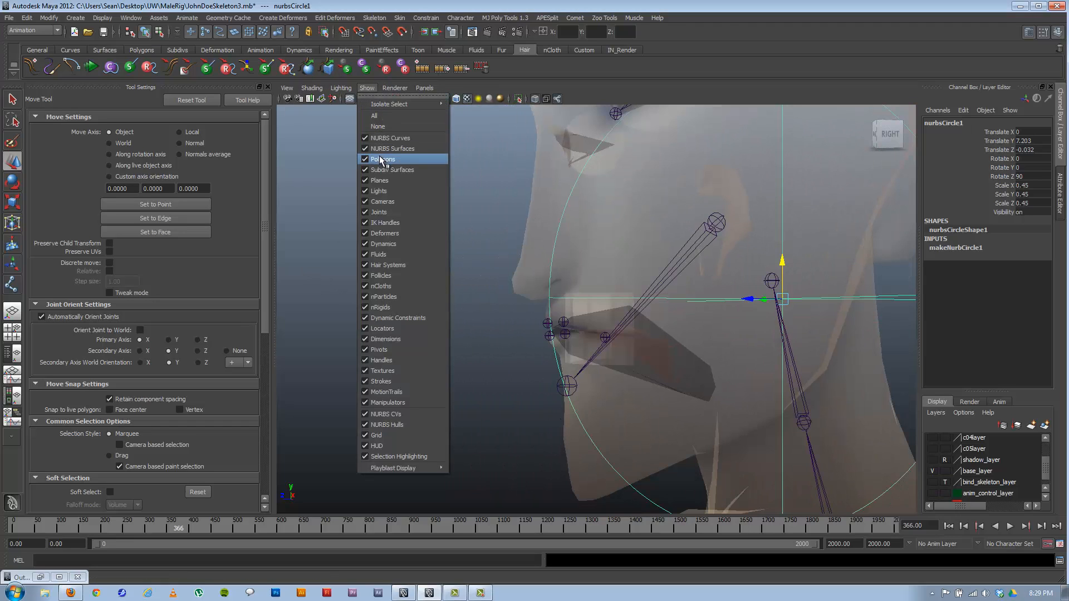
click(382, 159)
alt+middle_drag(596, 296, 489, 299)
click(440, 282)
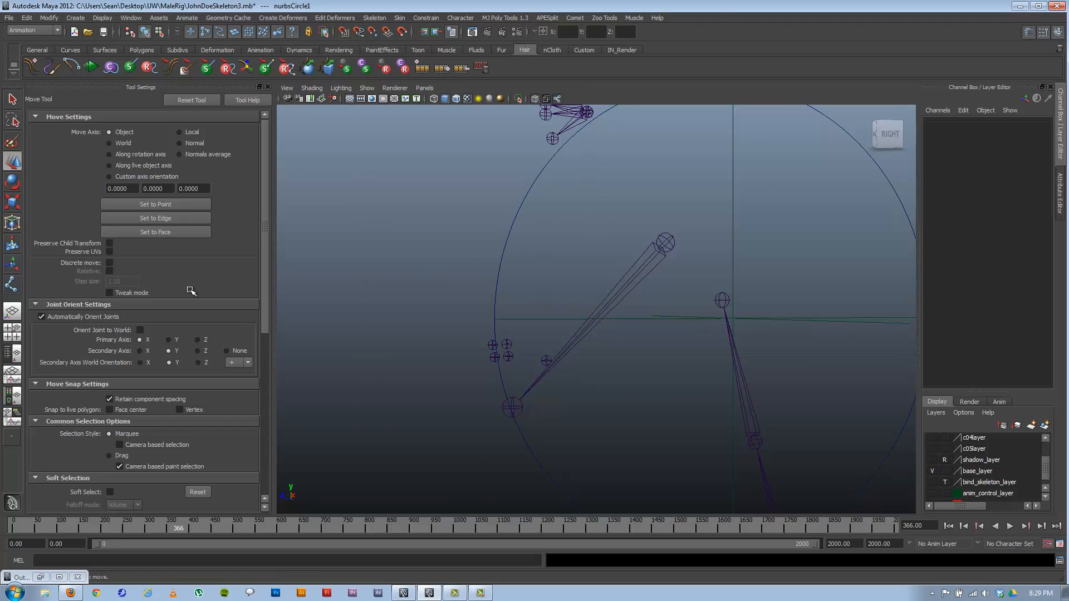
- Create a joint chain with the Joint Tool from the raised circle's center to the upper middle lip joint, using point snapping
click(11, 284)
alt+middle_drag(624, 327, 684, 315)
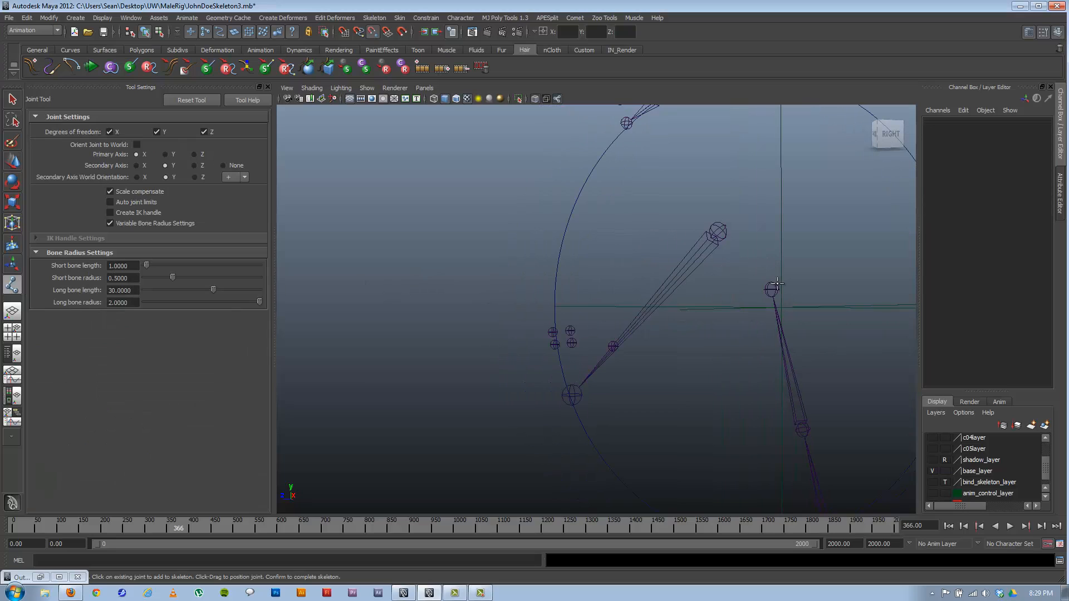
click(781, 307)
click(554, 332)
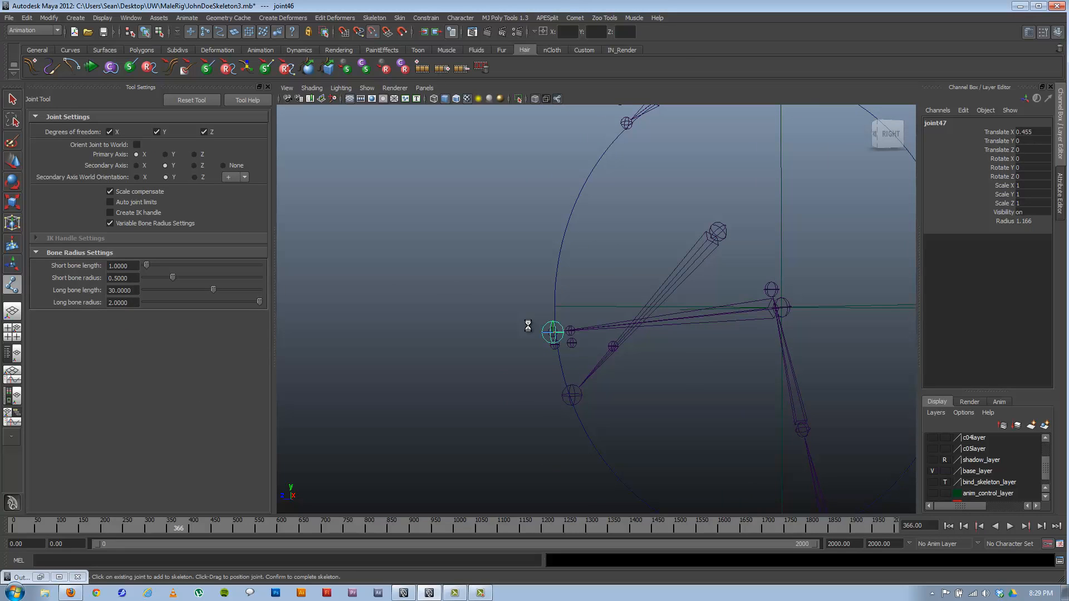
key(Return)
- Create a separate joint chain from the raised circle's center to the lower middle lip joint
click(781, 307)
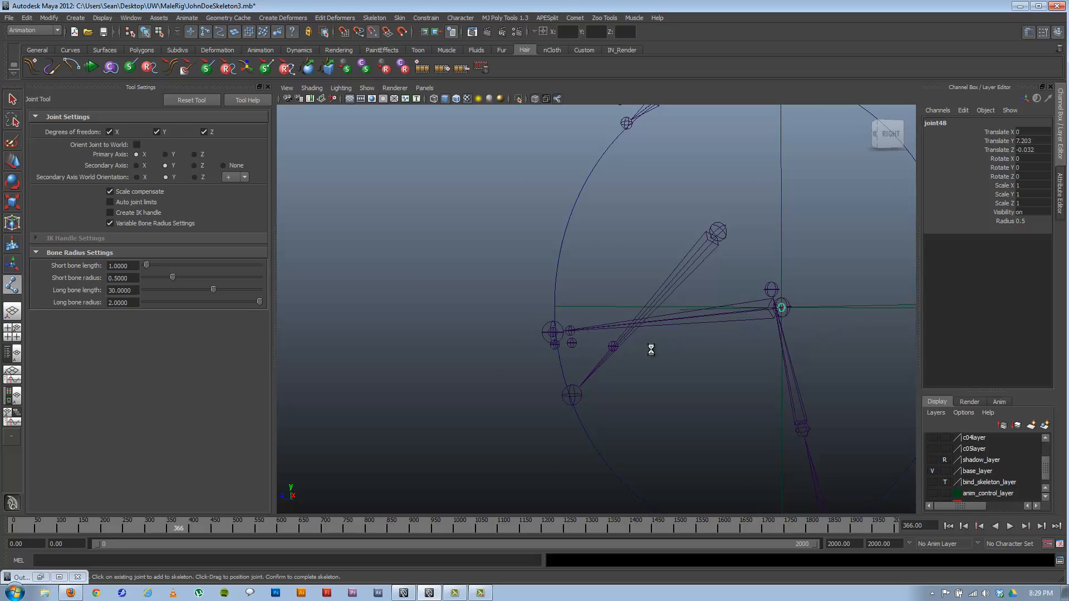
click(554, 344)
key(w)
alt+drag(643, 382, 670, 388)
alt+middle_drag(701, 371, 558, 327)
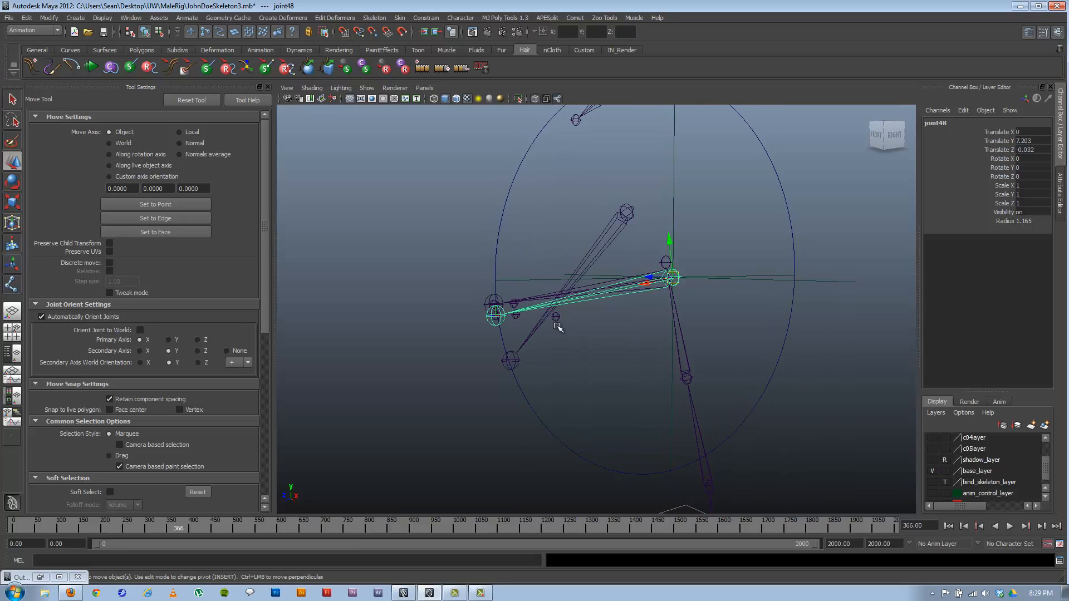
alt+drag(547, 346, 617, 356)
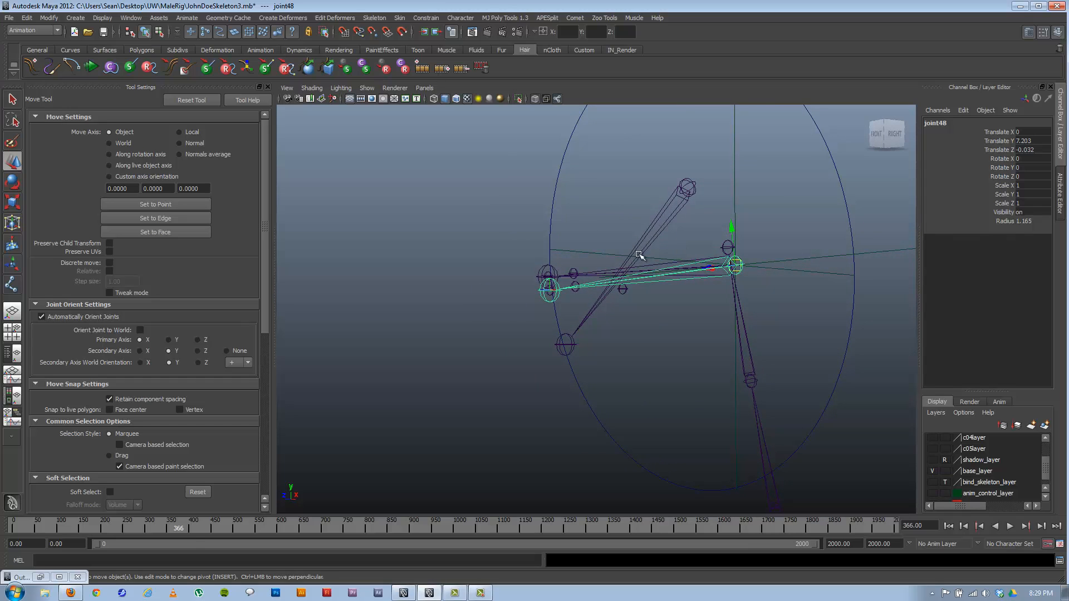
alt+drag(639, 255, 508, 296)
- Display the polygon meshes in the viewport again
click(367, 88)
click(384, 158)
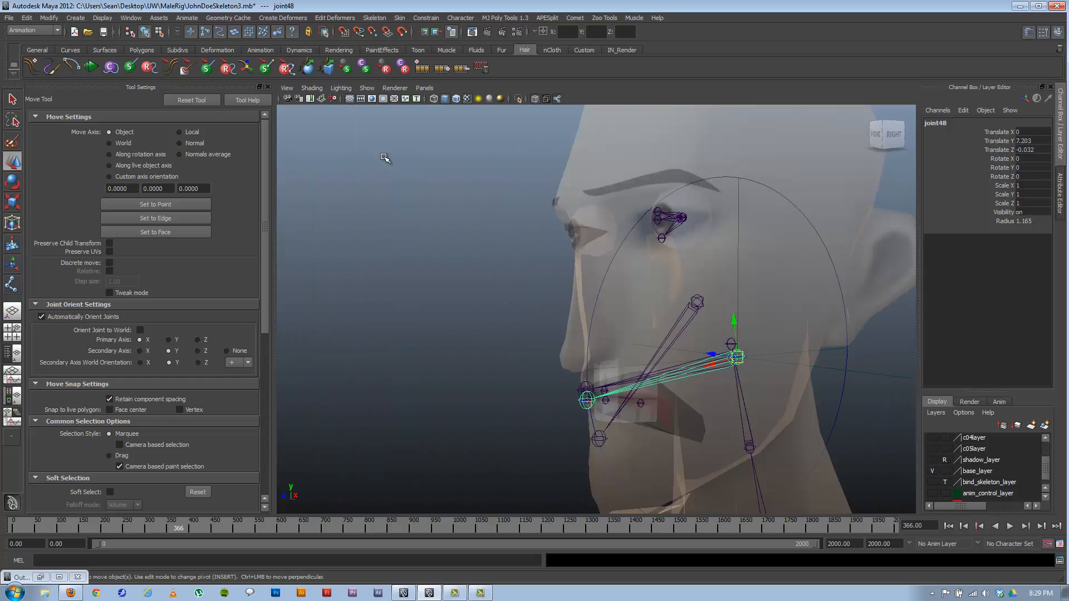
click(480, 341)
click(612, 303)
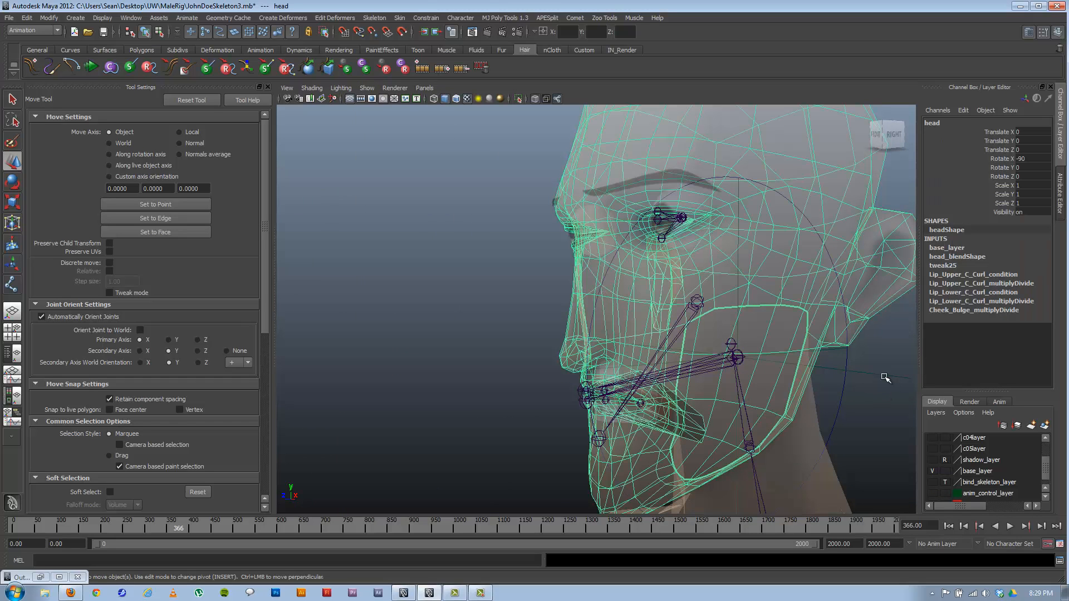
- Rotate the NURBS circle to about 19 degrees in Rotate X and turn off X-Ray shading in the viewport
click(846, 387)
alt+drag(691, 347, 714, 359)
key(e)
alt+drag(702, 359, 670, 262)
click(312, 88)
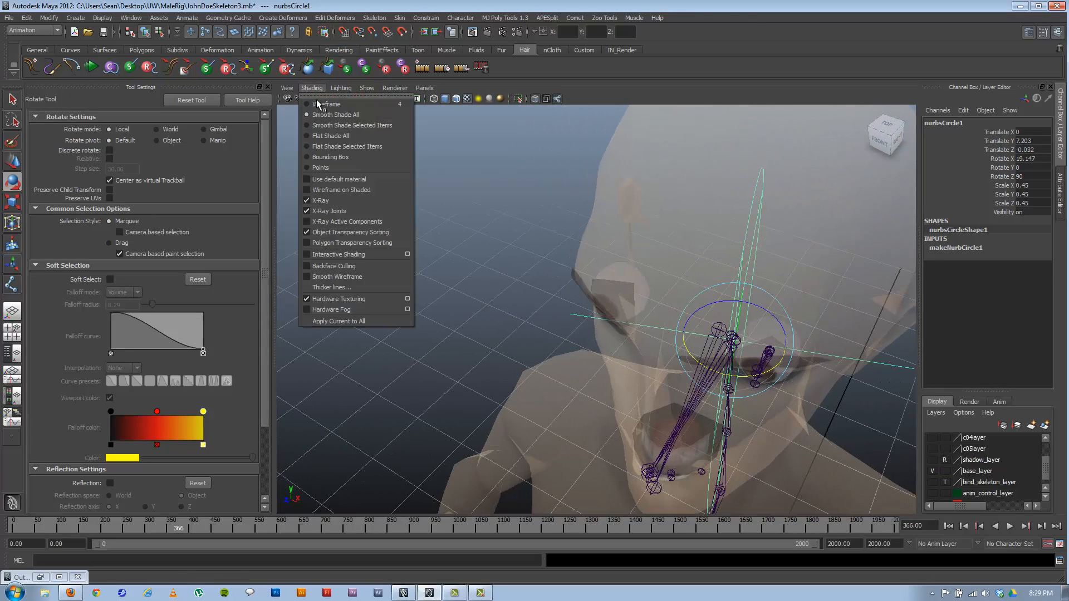
click(337, 200)
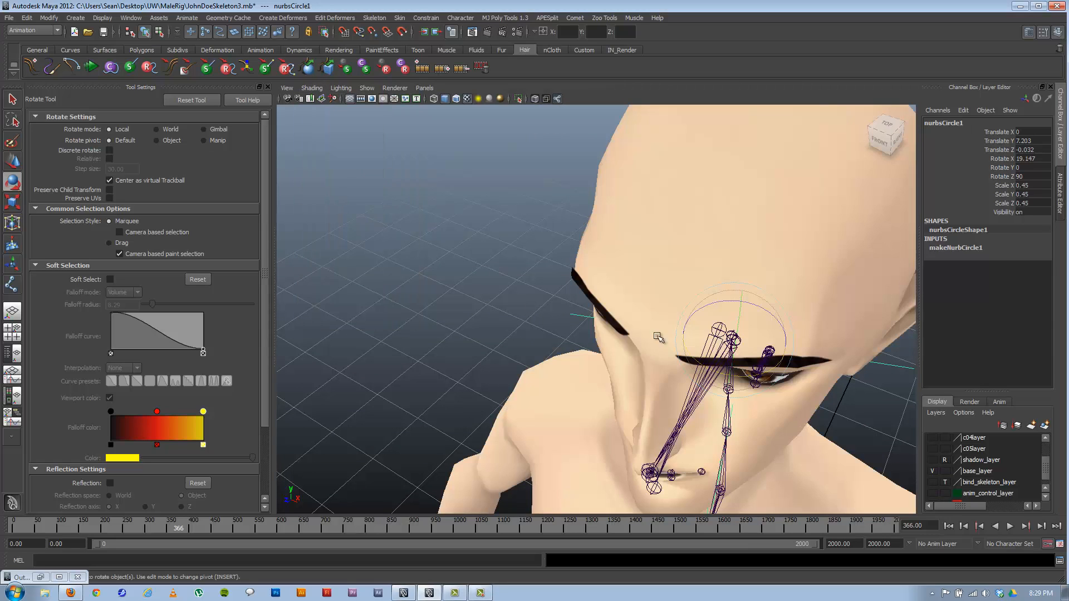
- Move the circle sideways along its own axis to about -0.091 in Translate X, toward the side lip joints
mouse_move(665, 304)
alt+mouse_down()
mouse_move(621, 263)
mouse_move(581, 256)
mouse_move(583, 310)
mouse_move(594, 310)
mouse_move(583, 296)
mouse_move(601, 260)
alt+mouse_up()
key(w)
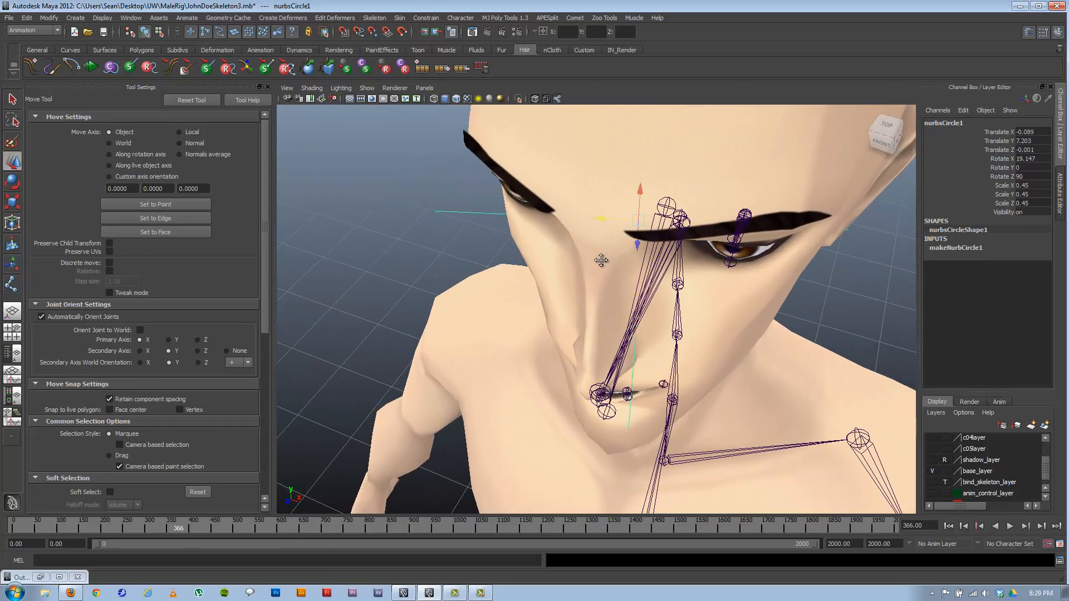
drag(600, 218, 594, 216)
alt+drag(625, 368, 608, 390)
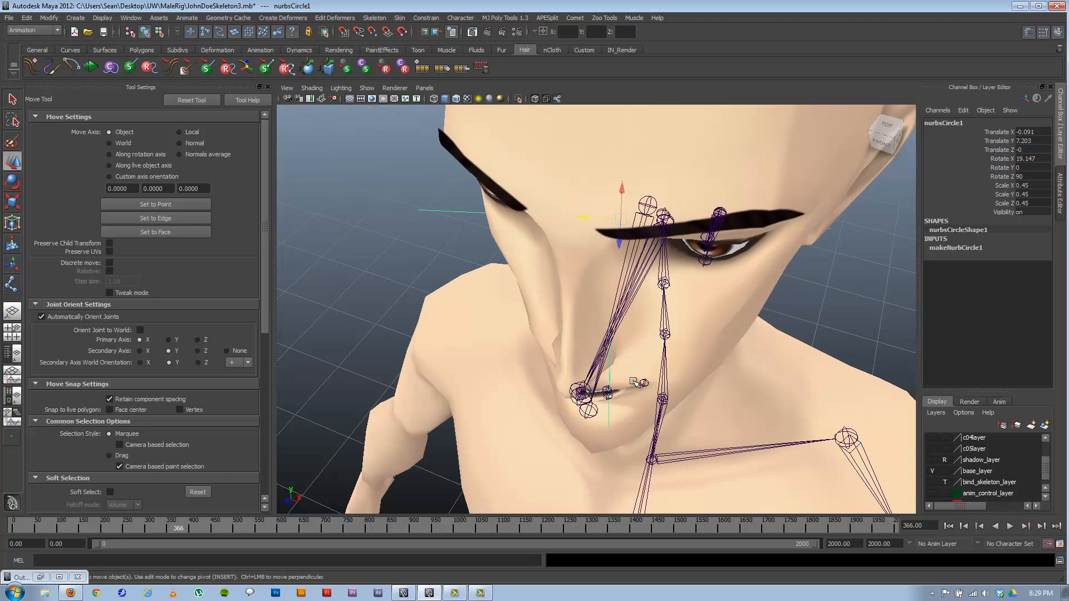
- Rotate the circle to about 26.8 degrees in Rotate X and shift it to about -0.147 in Translate X, 0.028 in Z
key(e)
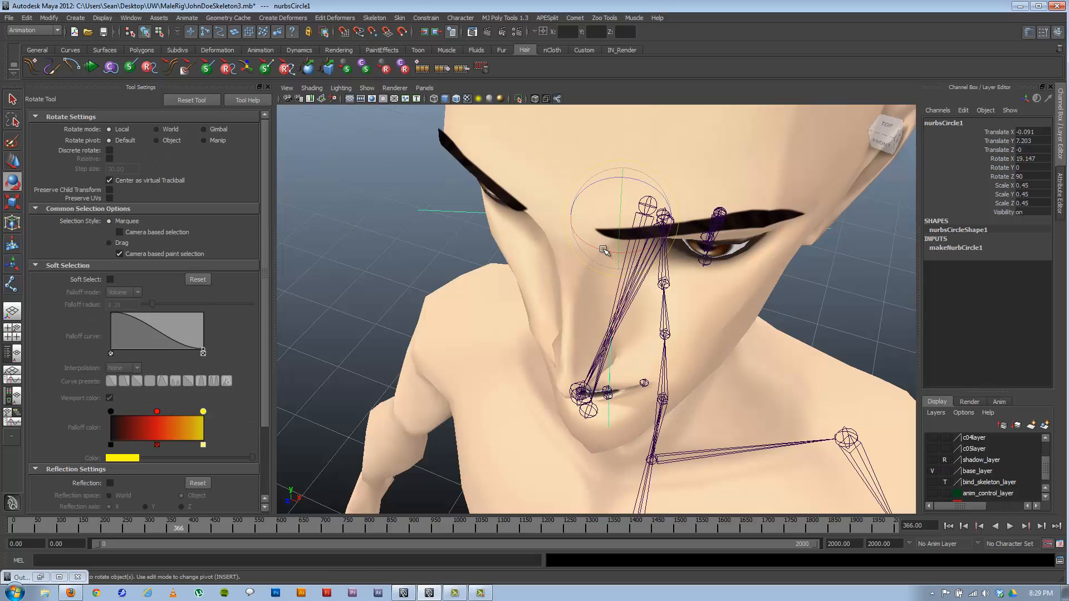
drag(604, 250, 609, 252)
key(w)
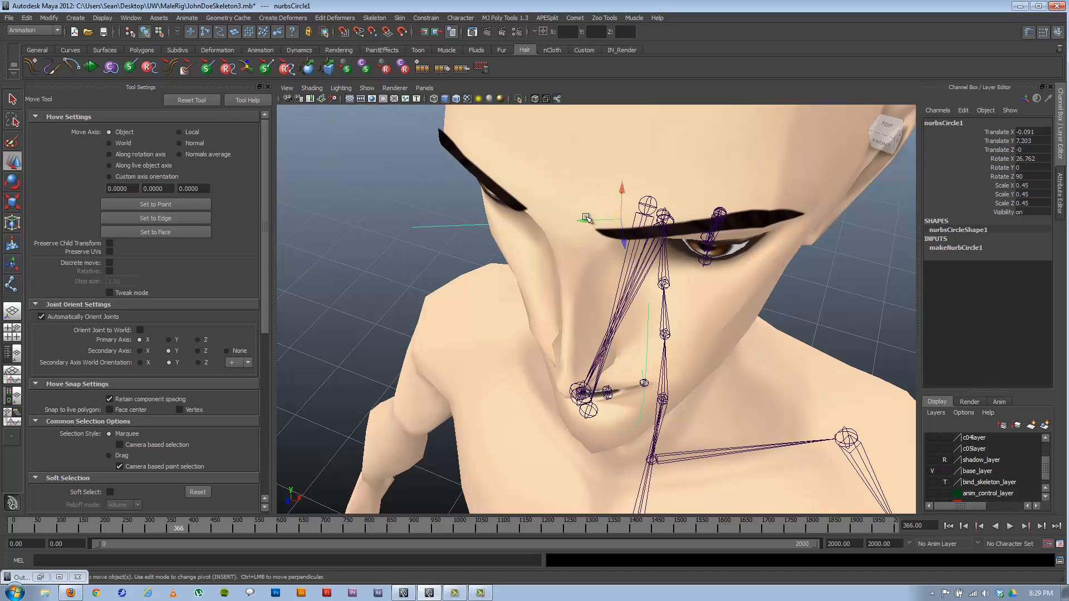
drag(586, 217, 559, 221)
drag(559, 220, 560, 220)
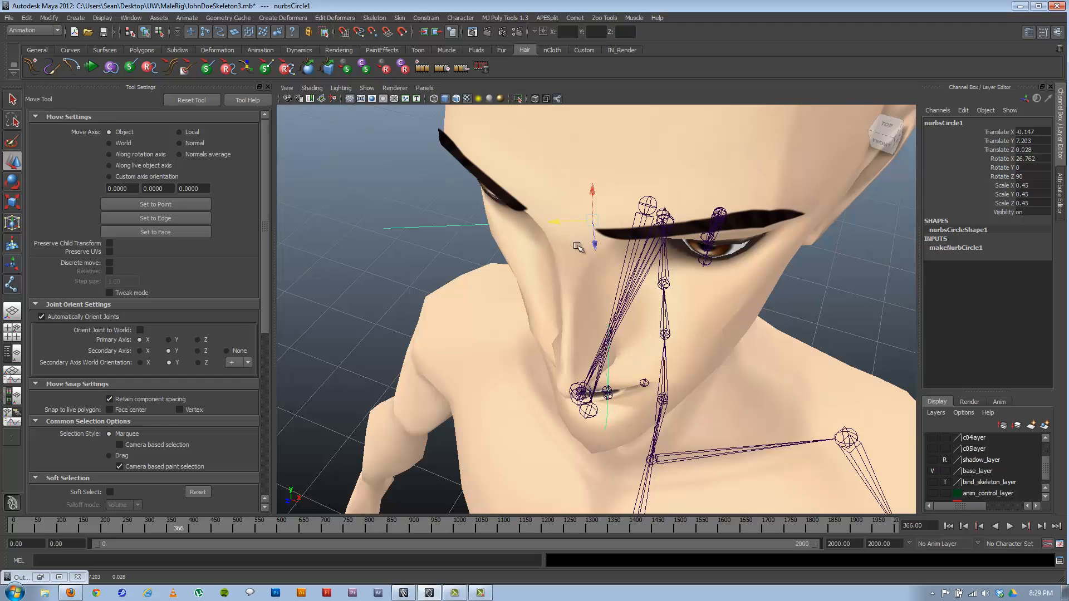
- Refine the circle's Rotate X to about 26.1 degrees and its position to about -0.152 in Translate X, -0.003 in Z
alt+middle_drag(590, 250, 562, 254)
alt+drag(582, 351, 531, 235)
key(e)
key(w)
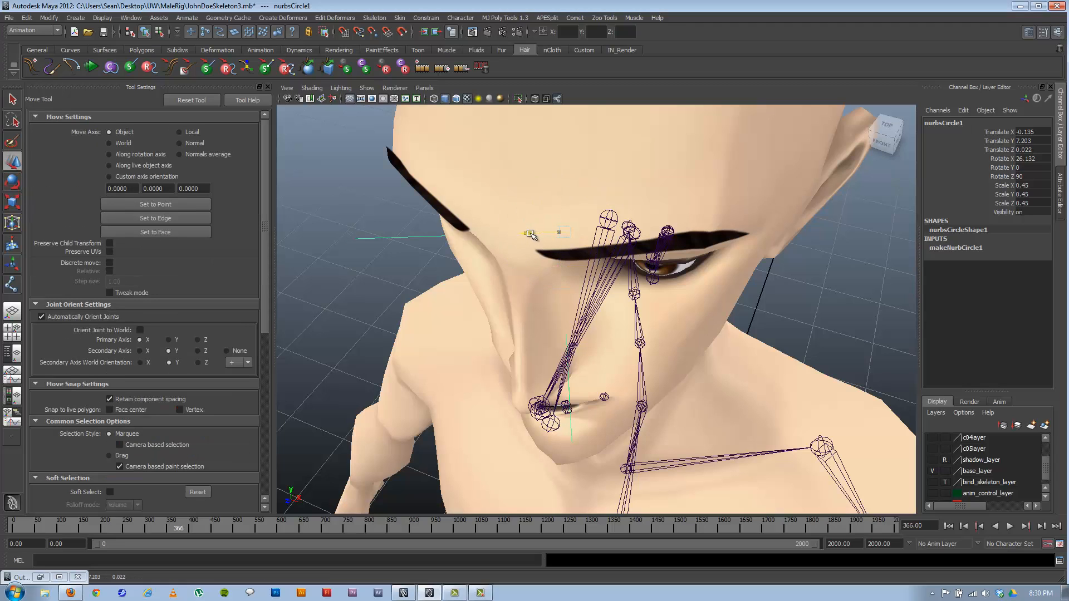
alt+drag(518, 293, 494, 320)
alt+right_drag(493, 320, 562, 334)
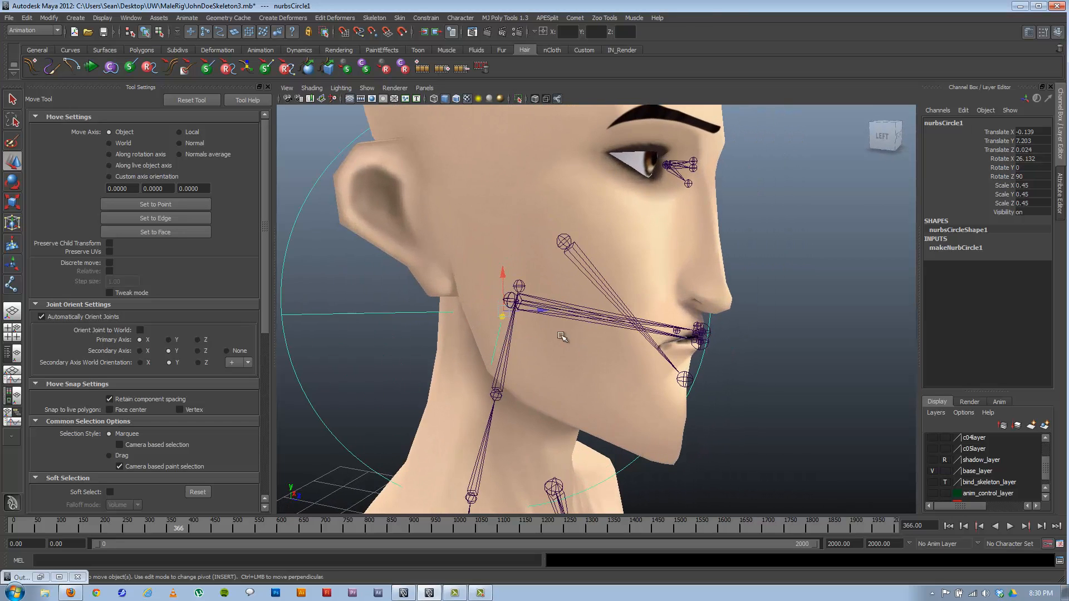
alt+drag(563, 334, 498, 313)
alt+right_drag(498, 314, 673, 350)
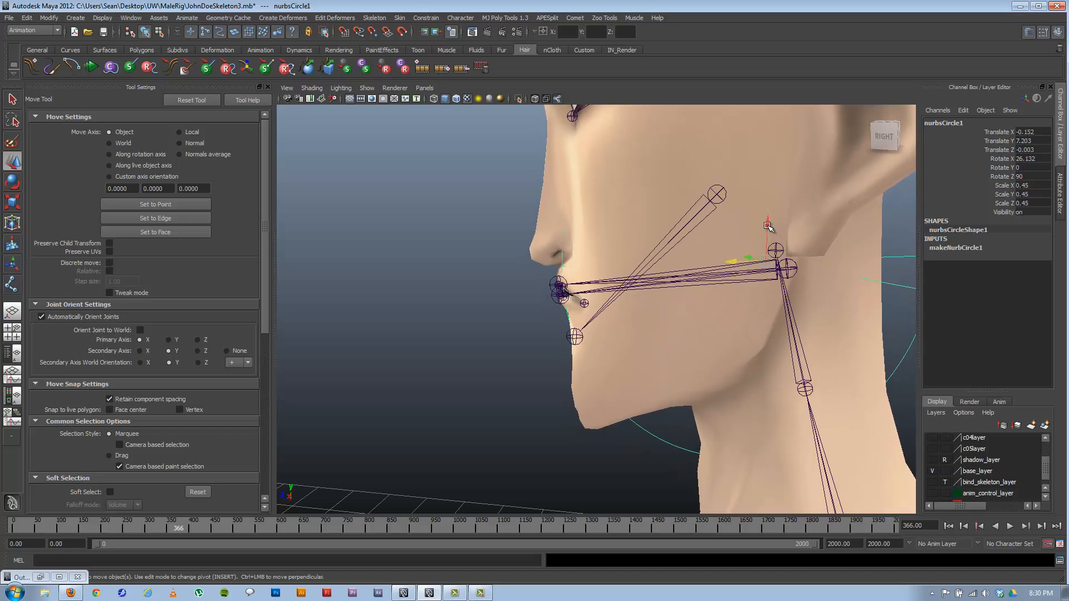
- Scale the circle uniformly to about 0.435 and reposition it to about -0.148, 7.176, 0.009 in Translate X, Y, Z
drag(768, 226, 771, 240)
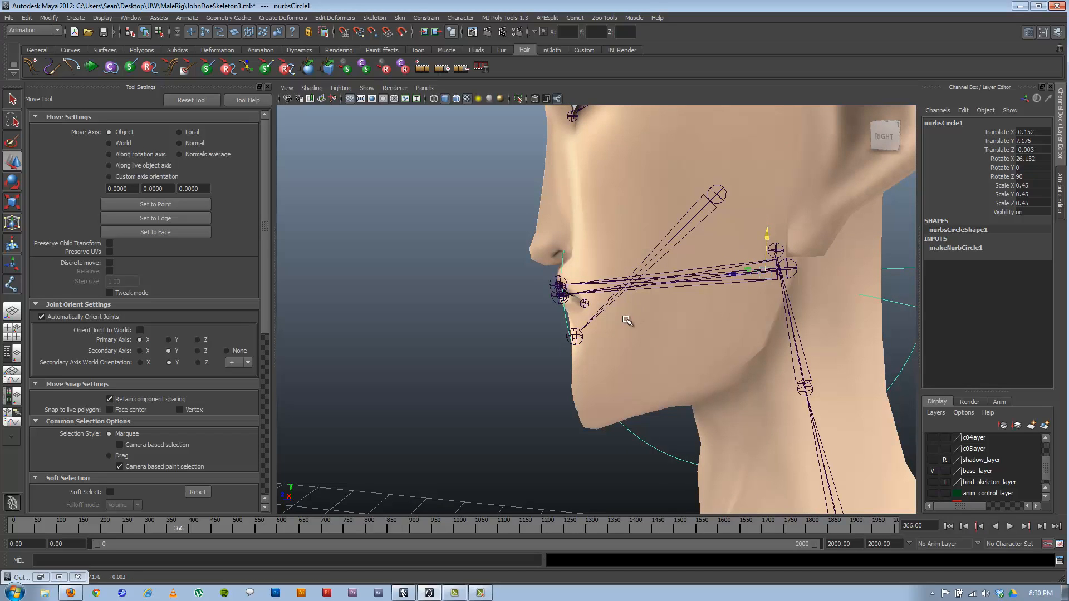
alt+drag(626, 320, 643, 315)
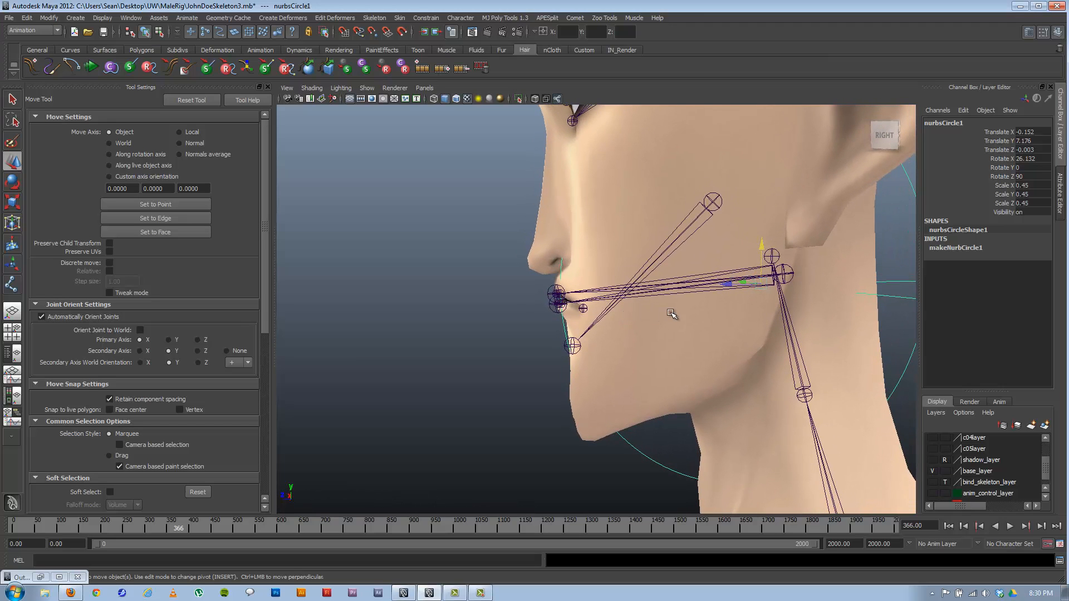
key(r)
drag(763, 284, 620, 272)
key(w)
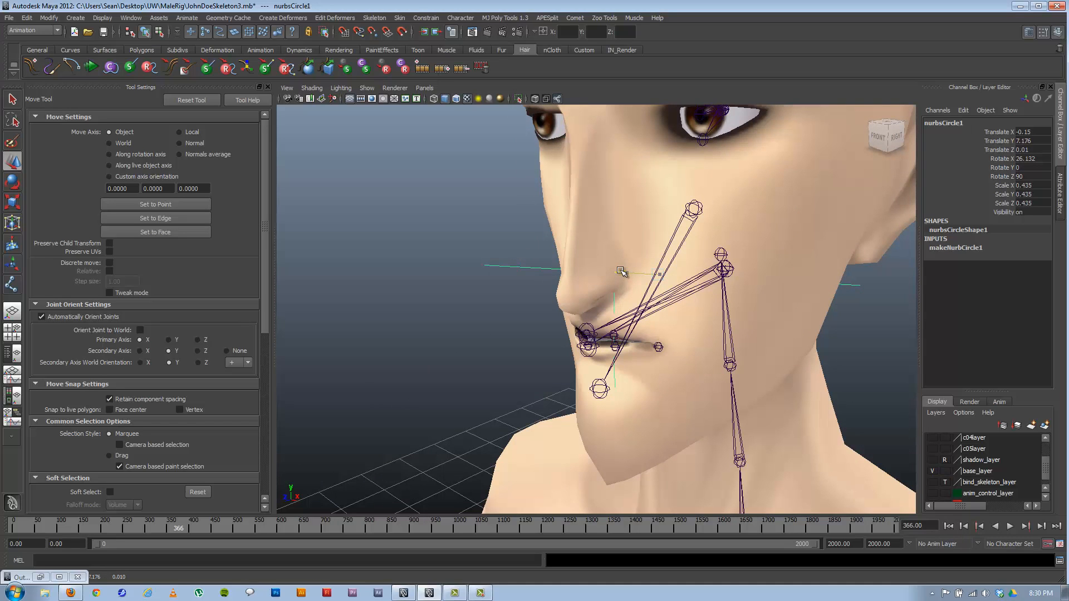
alt+drag(622, 271, 551, 251)
- Hide the polygon meshes once more and deselect the repositioned circle
click(367, 88)
click(404, 159)
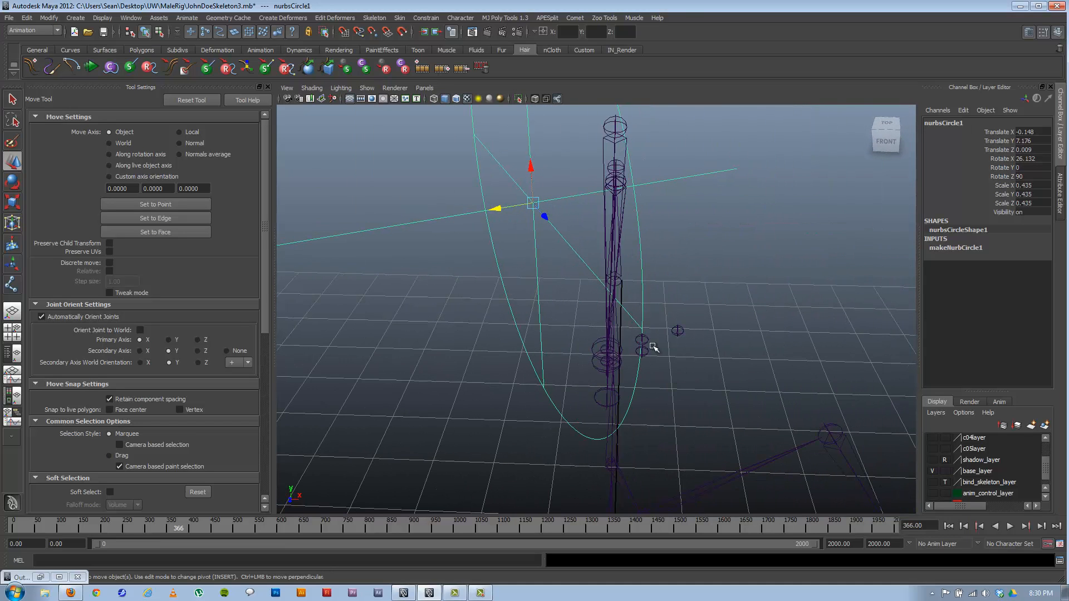
alt+drag(652, 347, 579, 353)
click(278, 345)
- Create a joint chain from the repositioned circle's center to the upper side lip joint, snapping both ends to points
click(12, 285)
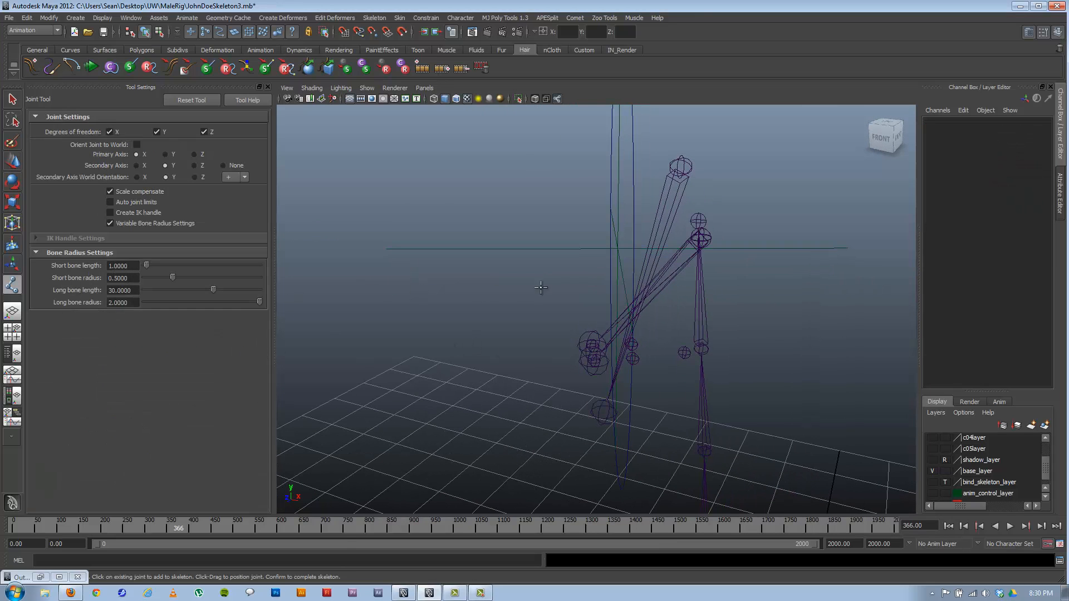
alt+drag(544, 289, 573, 281)
click(584, 240)
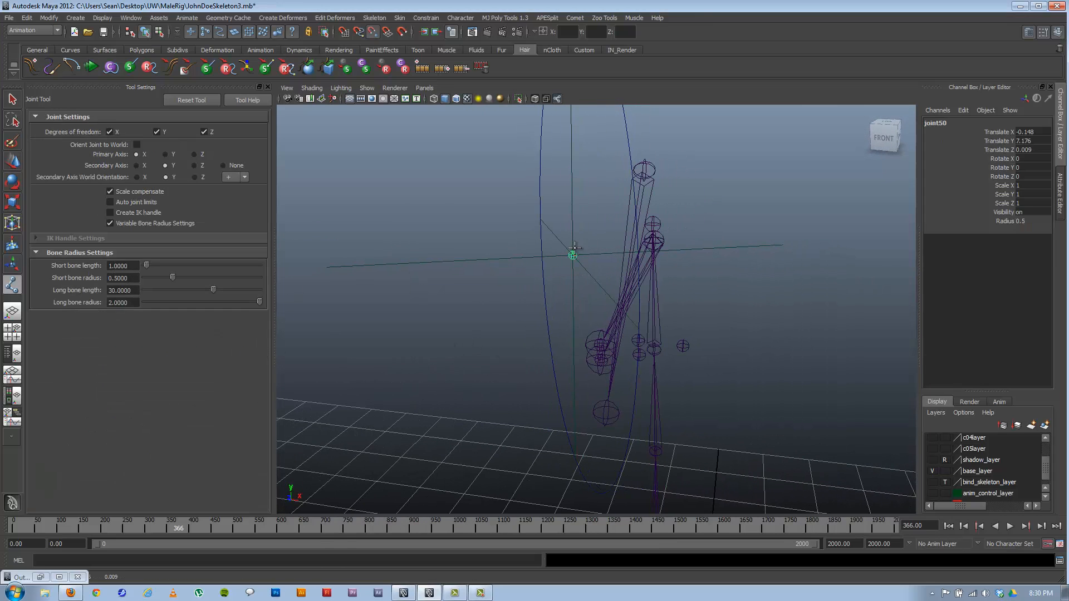
mouse_move(634, 324)
alt+mouse_down()
mouse_move(640, 336)
mouse_move(663, 329)
mouse_move(644, 328)
alt+mouse_up()
alt+drag(554, 350, 572, 345)
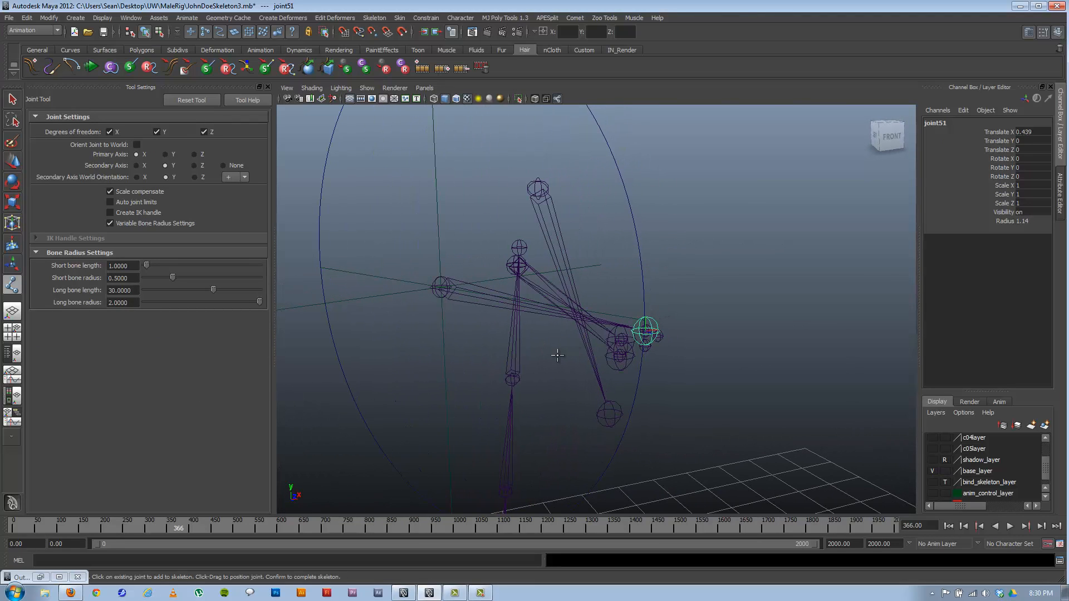
key(Return)
- Create another separate joint chain from the same circle center to the lower side lip joint
click(441, 287)
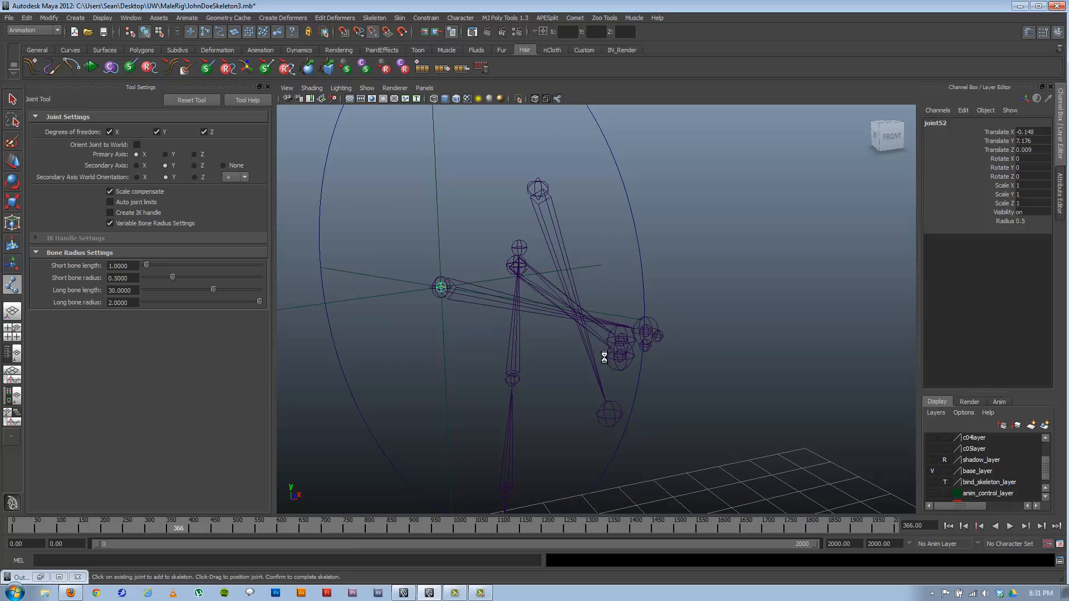
alt+drag(603, 354, 610, 303)
click(651, 367)
key(w)
- Bring back the polygon meshes and activate the Rotate tool on the upper side lip chain's root joint
click(377, 88)
click(378, 154)
key(e)
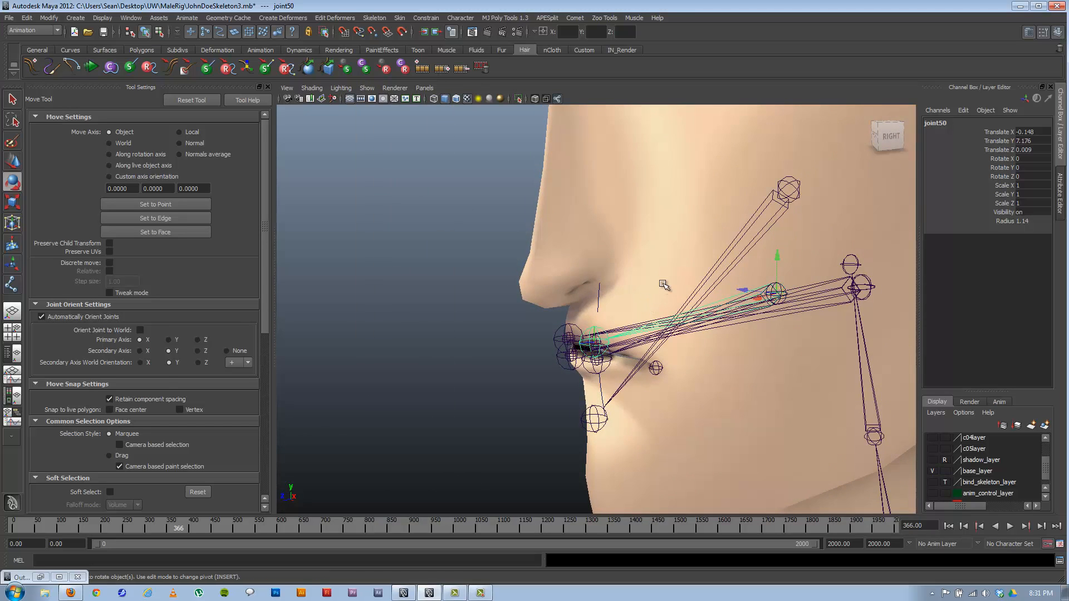
- Test-rotate the side lip joint chains, undo the rotations and deselect everything
drag(754, 276, 442, 343)
key(ctrl+z)
click(625, 351)
key(ctrl+z)
click(462, 336)
alt+drag(583, 366, 596, 384)
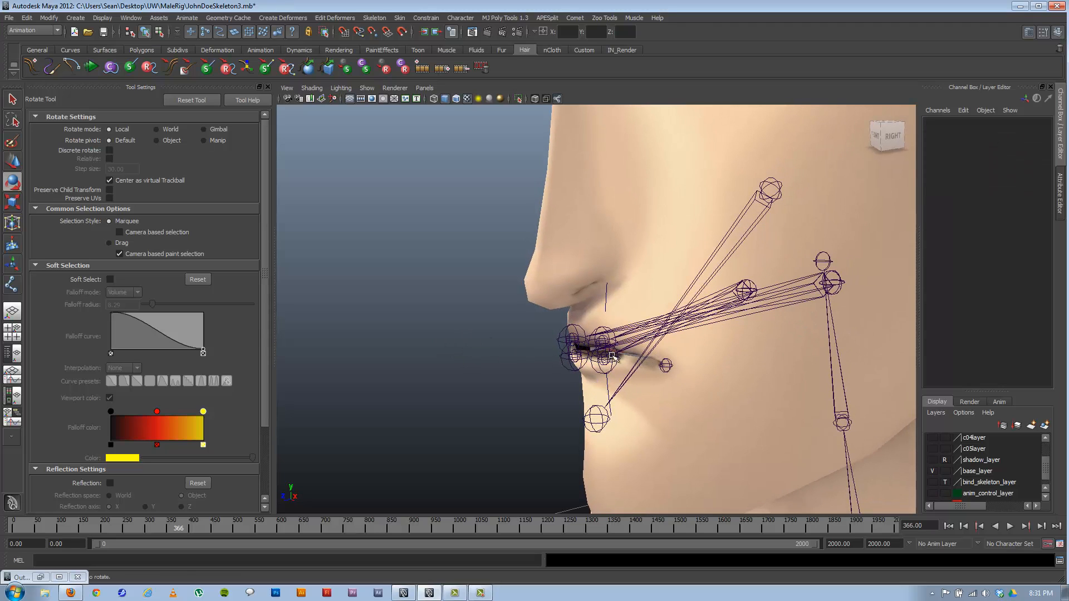
- Select the NURBS circle and rotate it to about 36.4 degrees in X
alt+drag(704, 326, 584, 305)
click(586, 300)
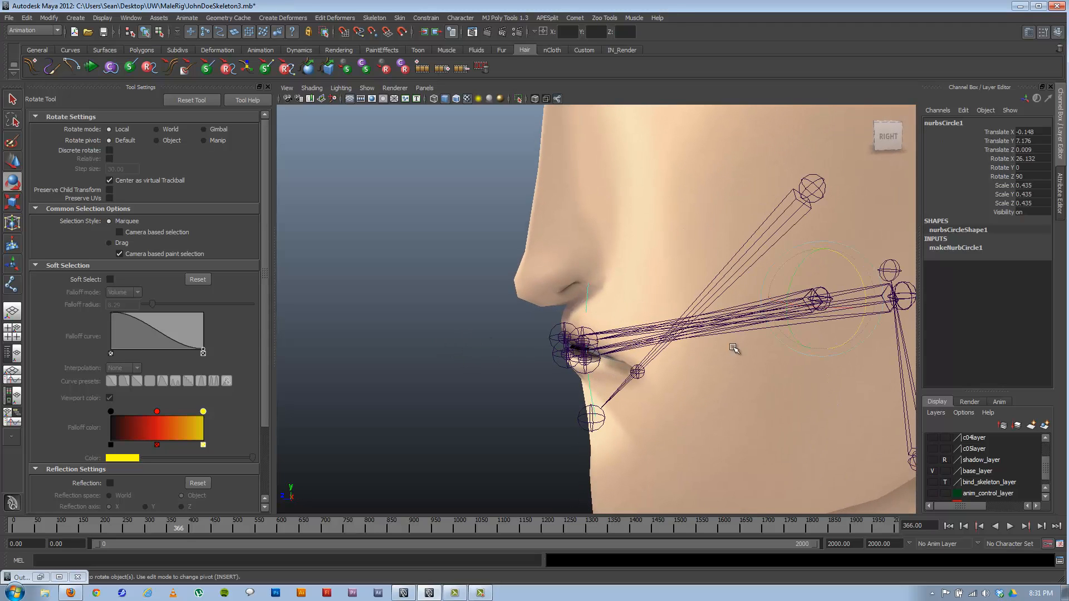
mouse_move(735, 349)
alt+mouse_down()
mouse_move(699, 332)
mouse_move(738, 333)
alt+mouse_up()
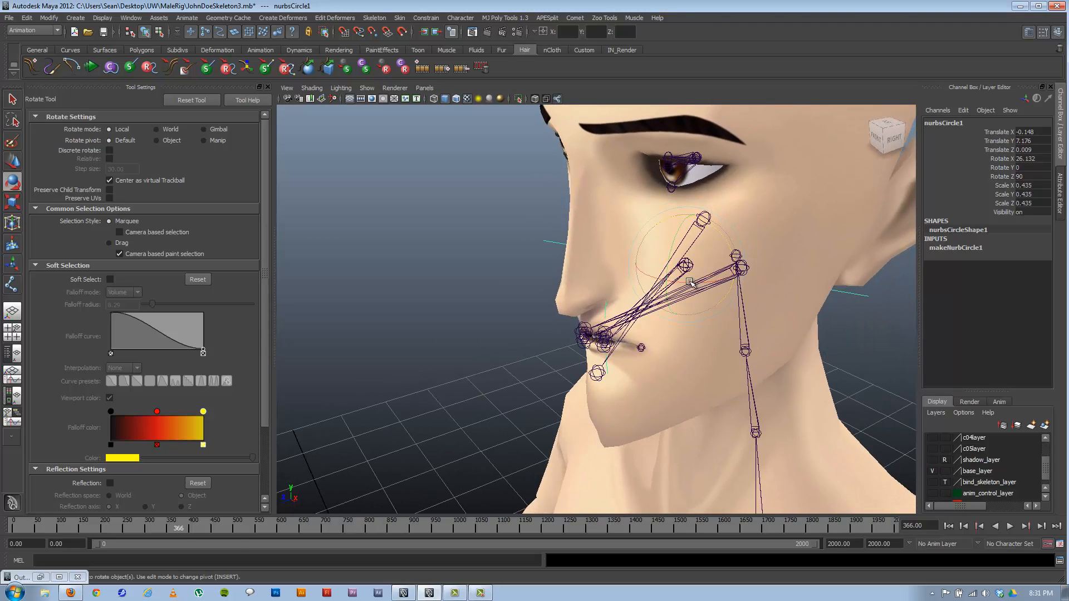
mouse_move(690, 283)
mouse_down()
mouse_move(632, 336)
mouse_move(651, 341)
mouse_move(640, 341)
mouse_move(671, 277)
mouse_up()
- Move the circle sideways and forward to about X -0.162, Z 0.019, aligning it with the mouth curve
key(w)
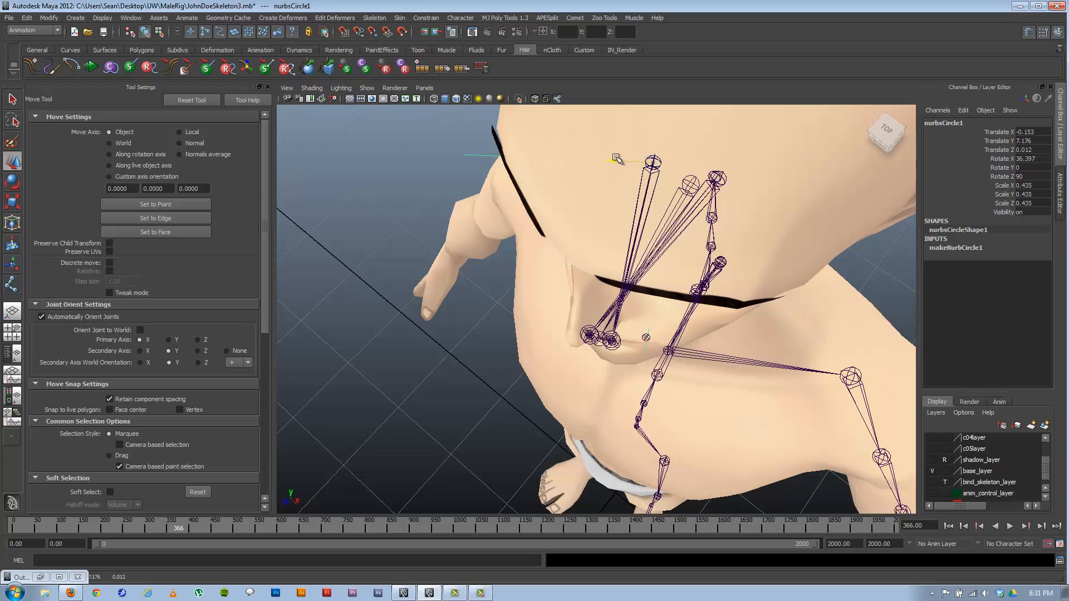
alt+drag(617, 159, 616, 166)
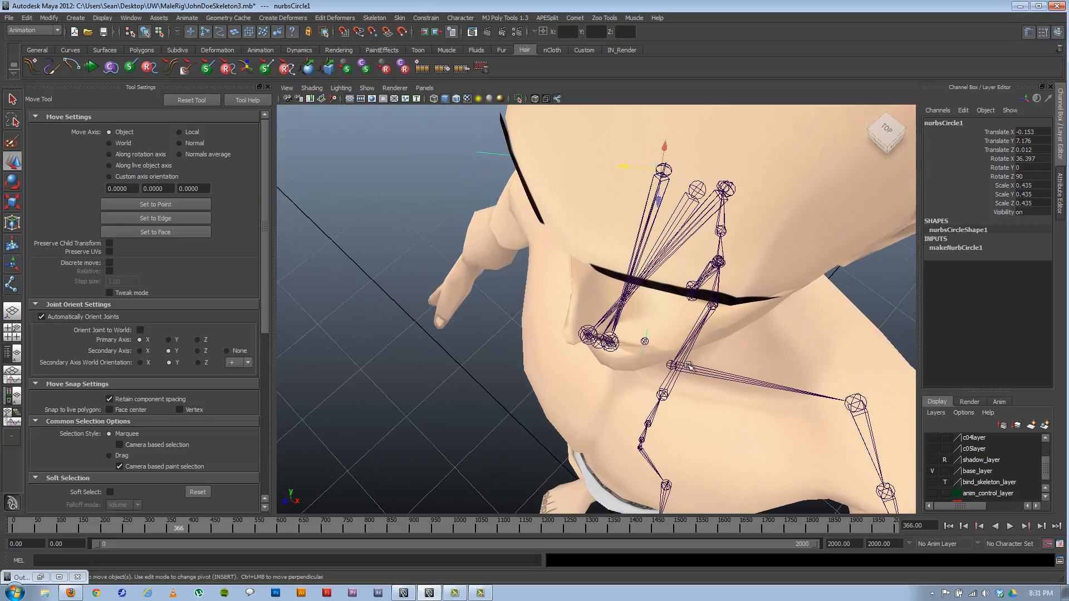
alt+drag(676, 350, 564, 269)
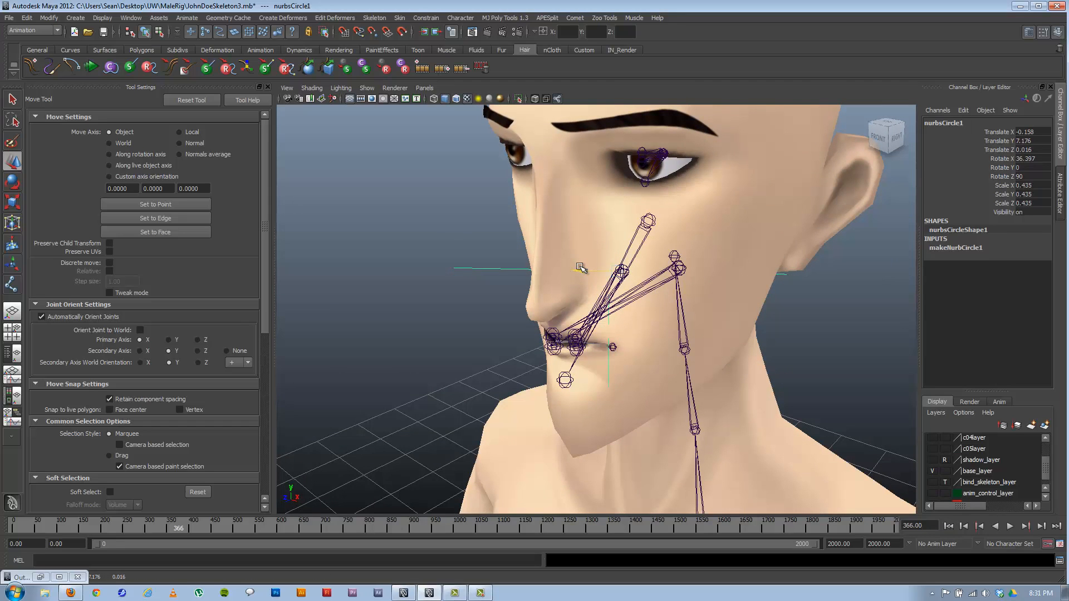
alt+drag(579, 267, 566, 309)
- Rotate the circle to about 41.1 degrees in X and shift it to about X -0.158, Z 0.023
key(e)
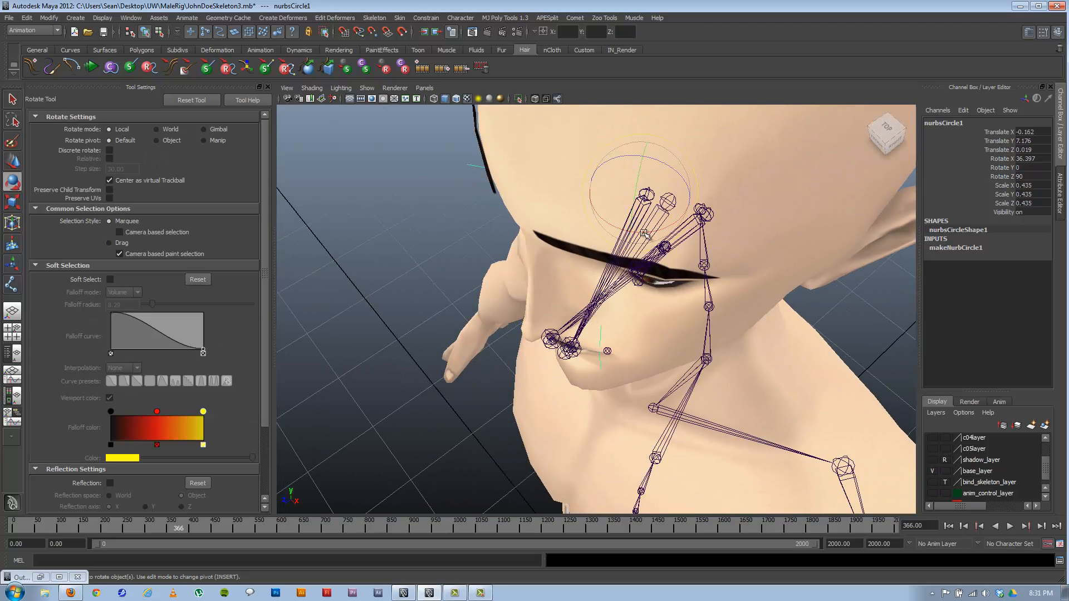
mouse_move(644, 230)
mouse_down()
mouse_move(658, 230)
mouse_move(644, 238)
mouse_move(636, 218)
mouse_up()
key(w)
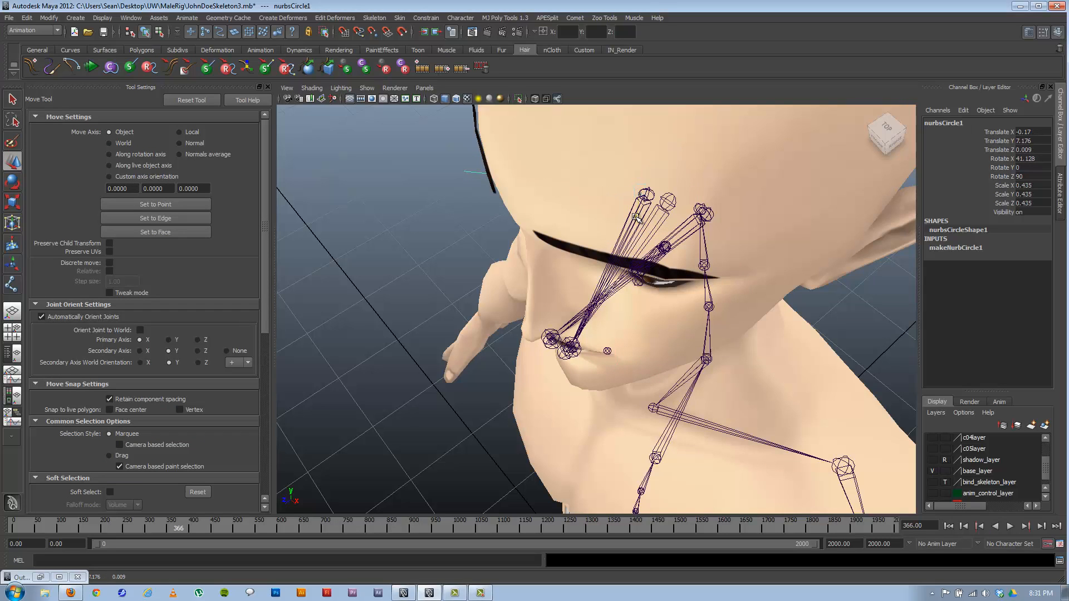
mouse_move(636, 223)
mouse_down()
mouse_move(620, 231)
mouse_move(640, 232)
mouse_up()
key(e)
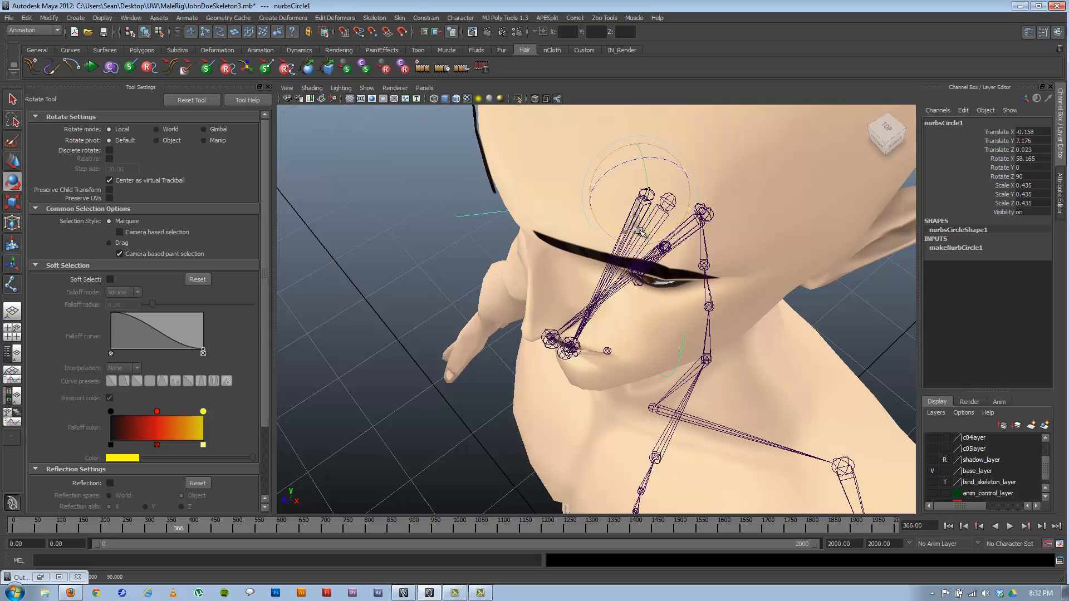
key(ctrl+z)
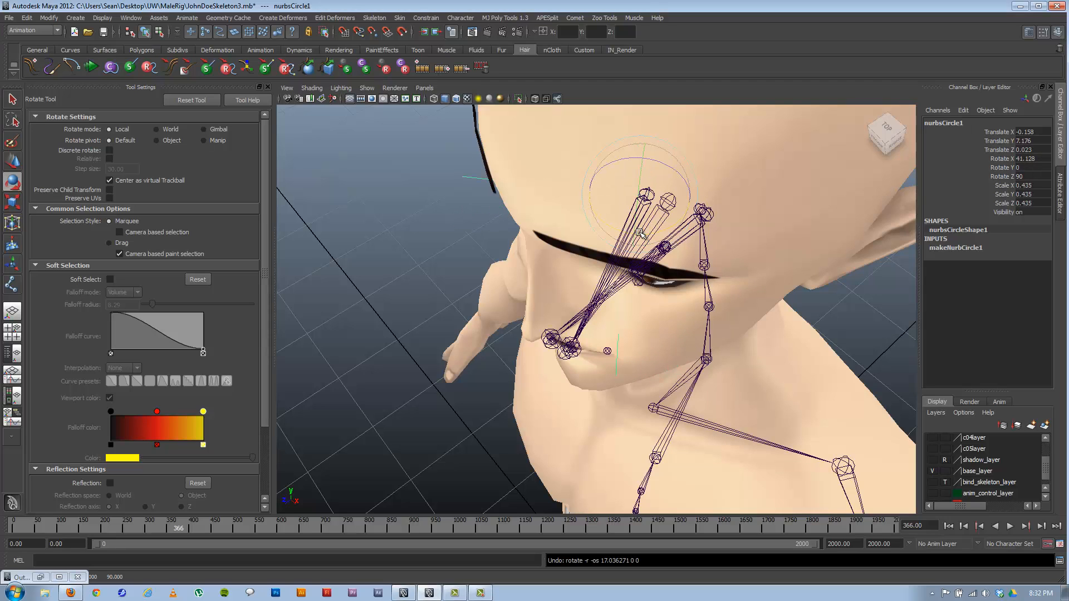
- Move the circle to about X -0.253, Z 0.073 and scale it uniformly to about 0.456
key(w)
drag(616, 202, 604, 193)
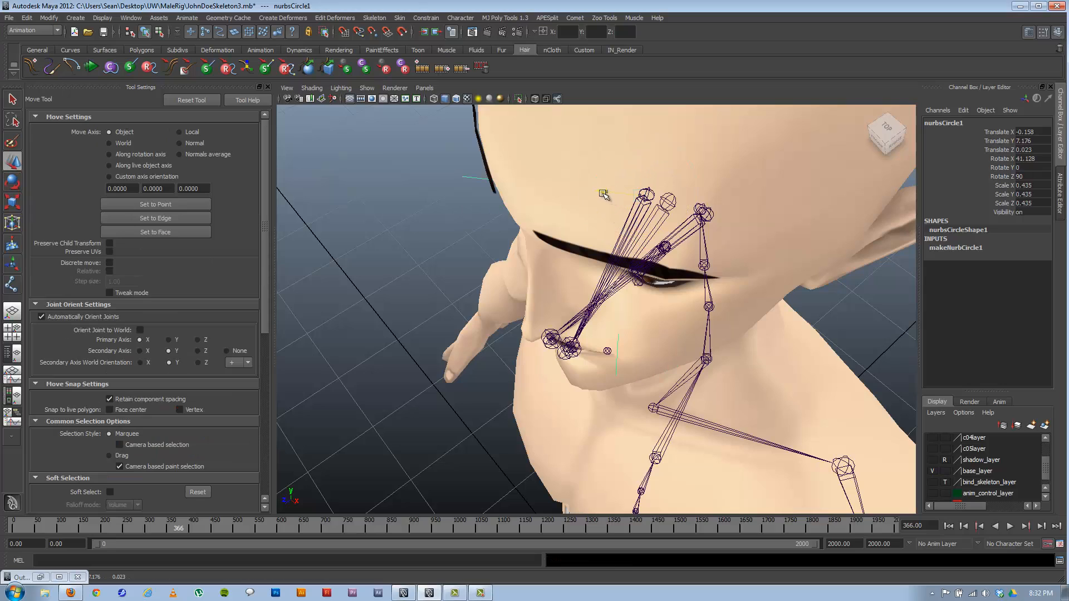
middle_drag(605, 219, 608, 212)
drag(579, 190, 604, 184)
key(r)
- Adjust the circle's X rotation to about 47.3 degrees and reposition it near X -0.222, Y 7.207, Z 0.057
key(e)
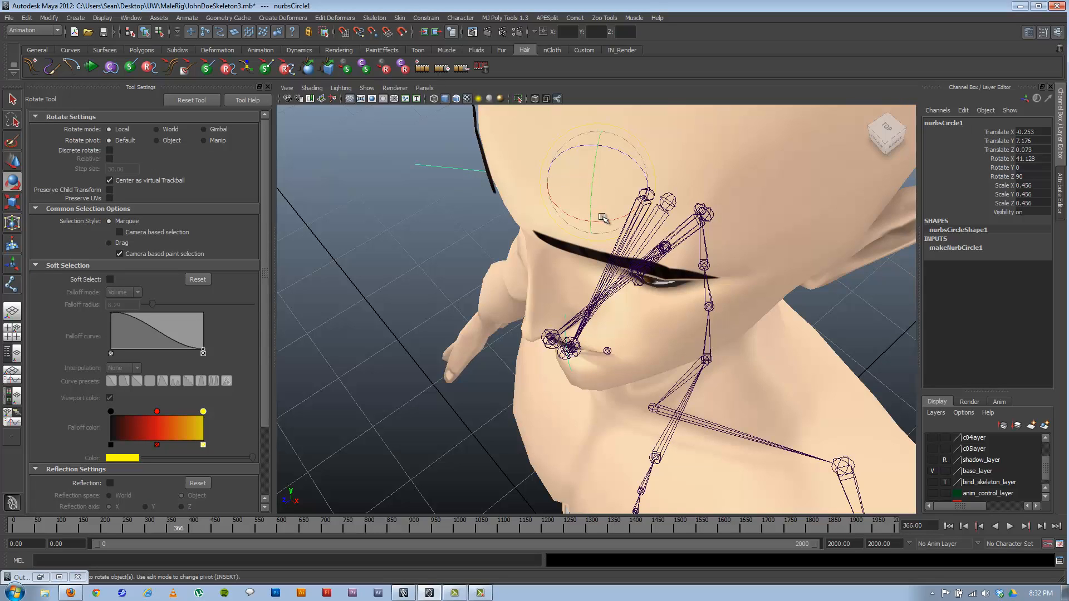
drag(607, 221, 615, 217)
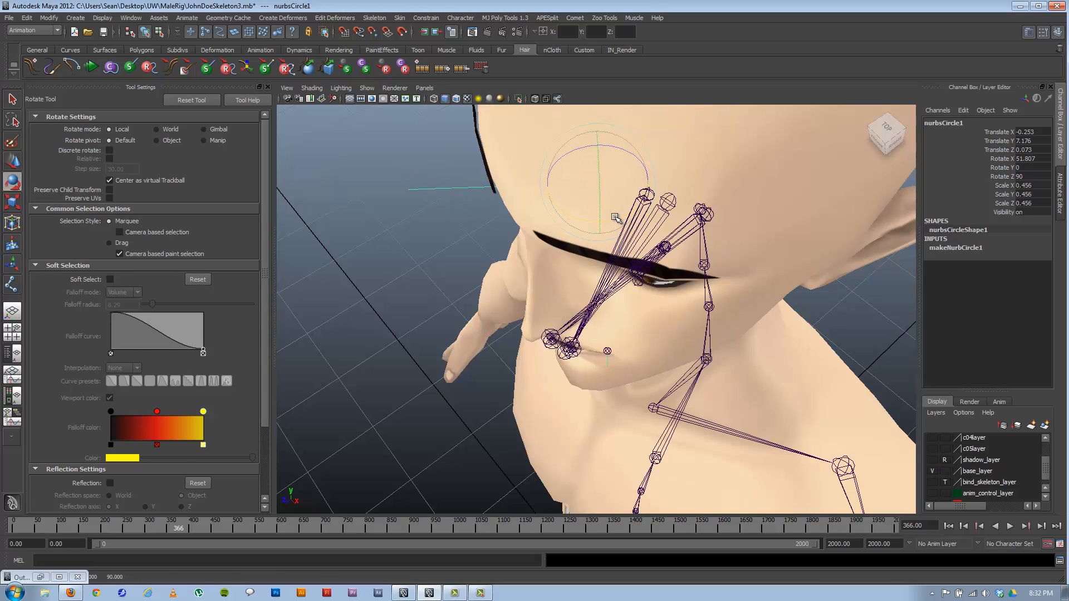
key(w)
drag(561, 192, 614, 217)
key(e)
key(w)
key(r)
key(e)
- Move the circle to about X -0.197, Z 0.014, undoing the trial rotation made along the way
key(w)
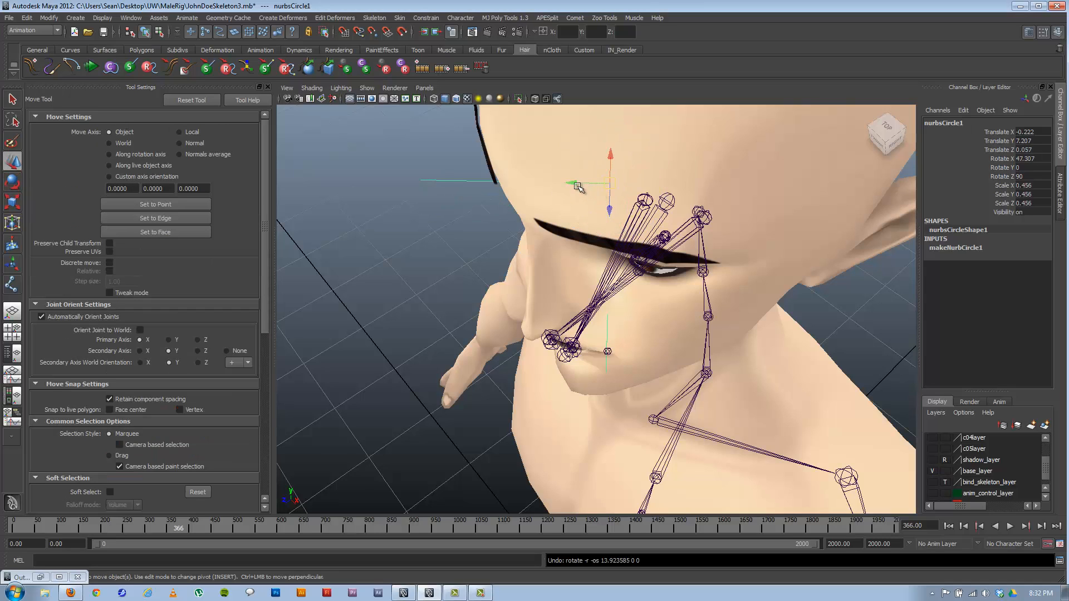
drag(579, 184, 622, 214)
key(e)
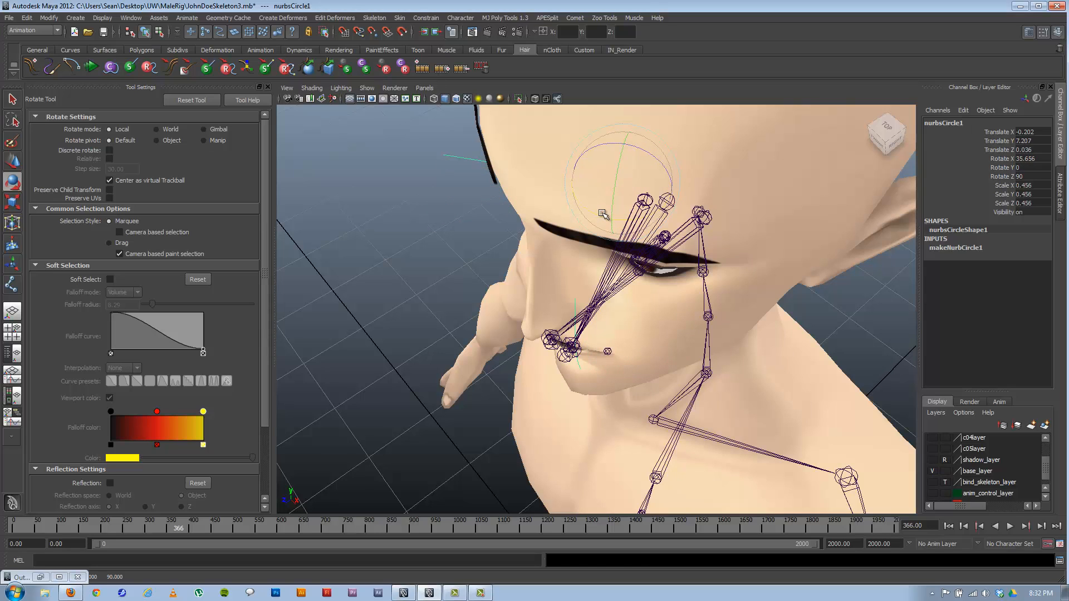
key(ctrl+z)
key(w)
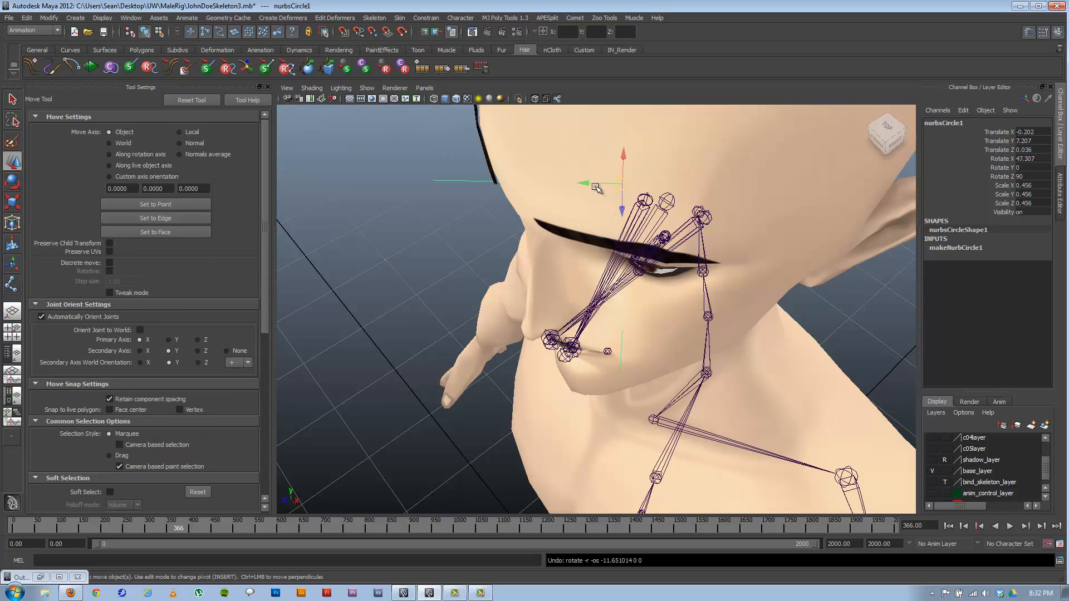
drag(592, 184, 598, 186)
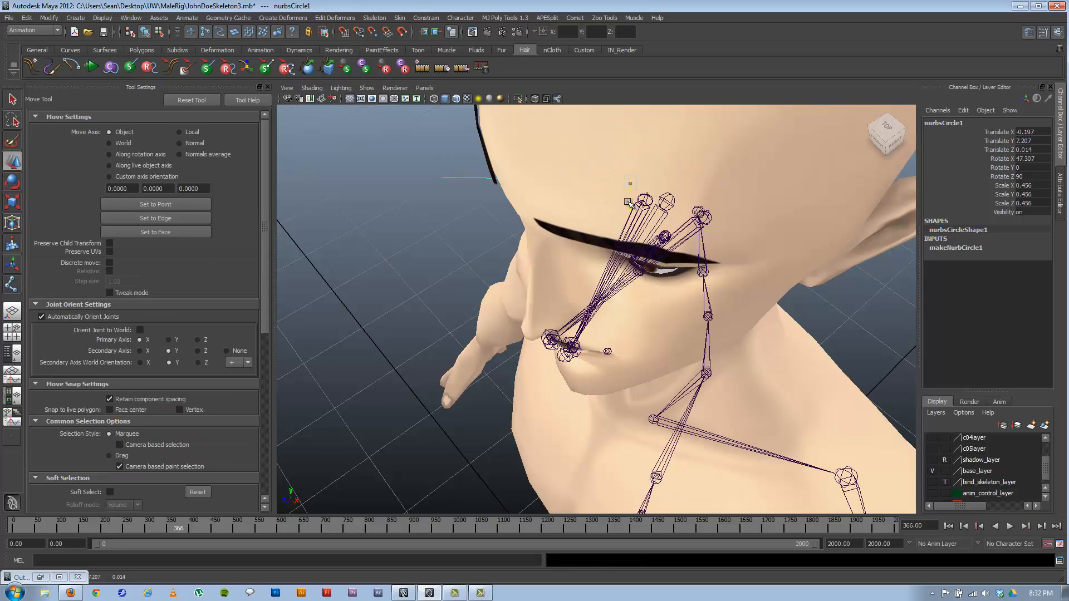
- Scale the circle uniformly to about 0.469 and rotate it to about 35.9 degrees in X
key(r)
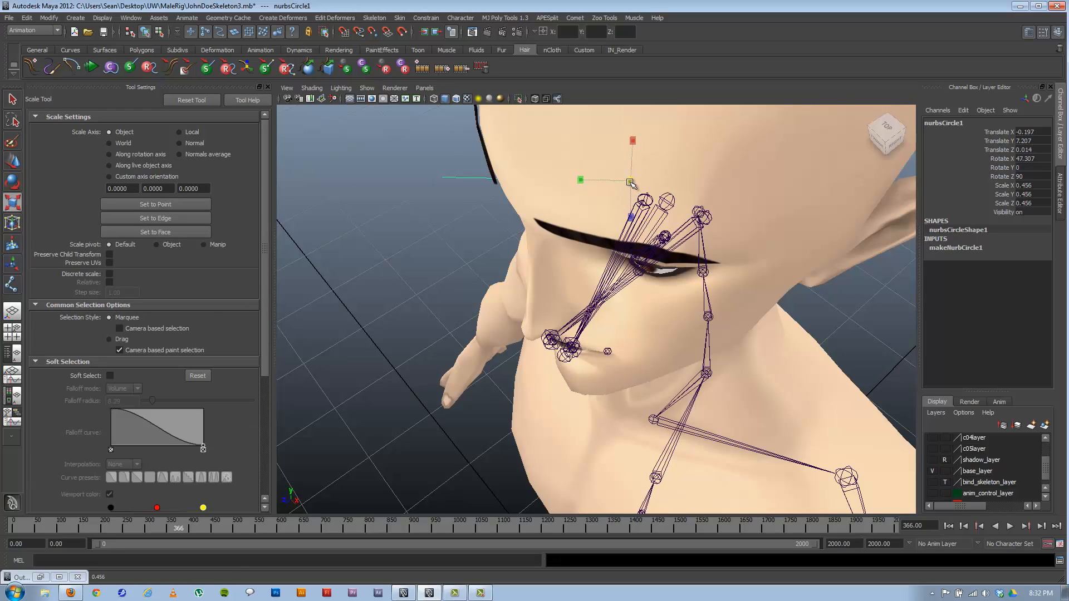
key(e)
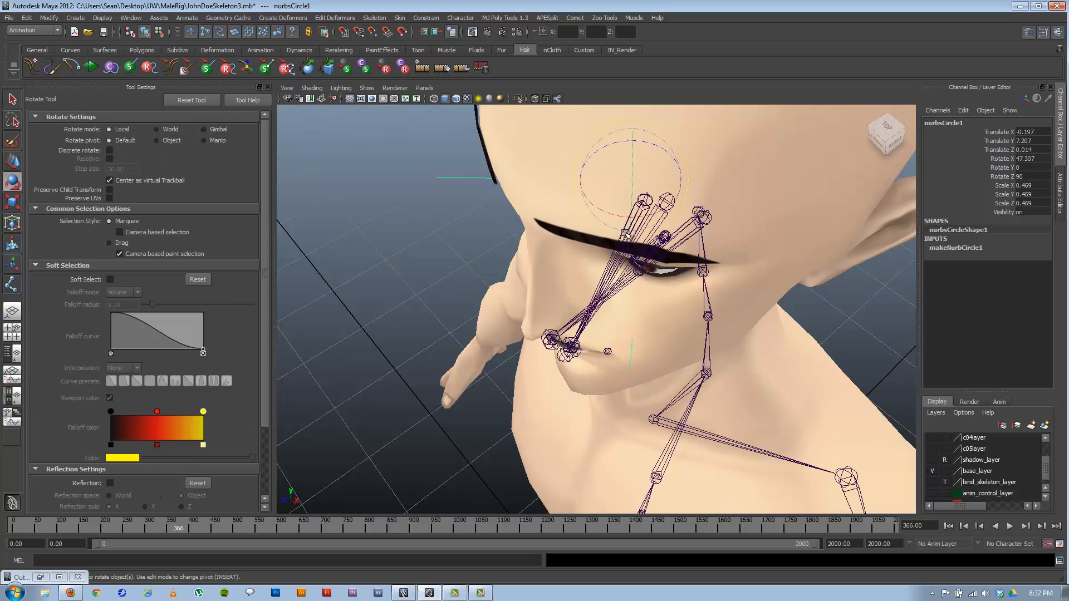
drag(622, 213, 617, 236)
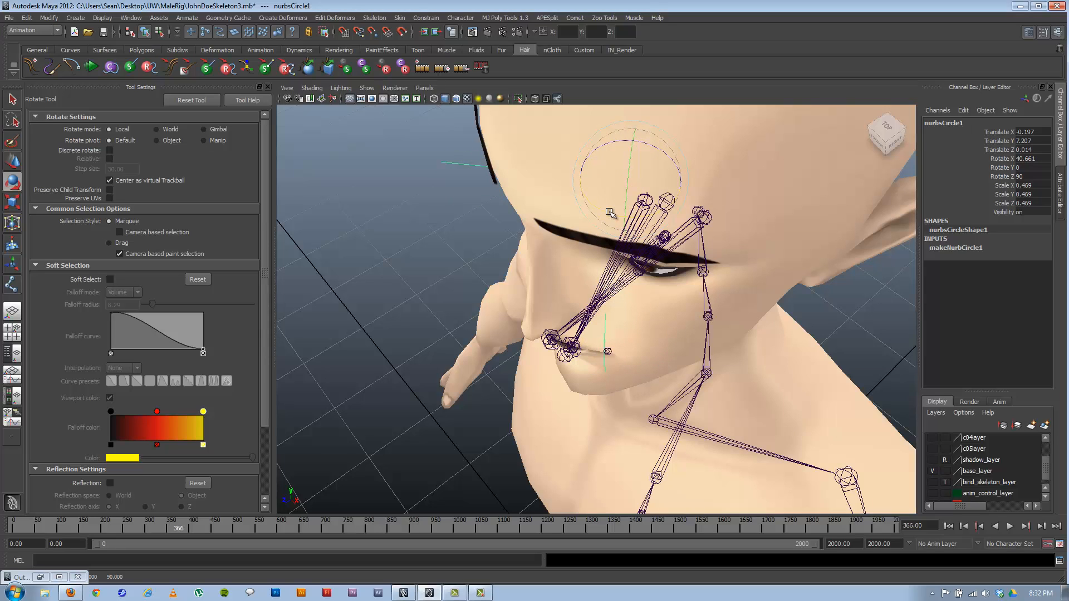
mouse_move(609, 212)
mouse_down()
mouse_move(576, 228)
mouse_move(634, 206)
mouse_move(682, 223)
mouse_move(681, 196)
mouse_up()
- Shift the circle to about X -0.181, Z -0.023 and enlarge it uniformly to about 0.476
key(w)
alt+drag(666, 234, 689, 241)
key(r)
drag(666, 193, 671, 193)
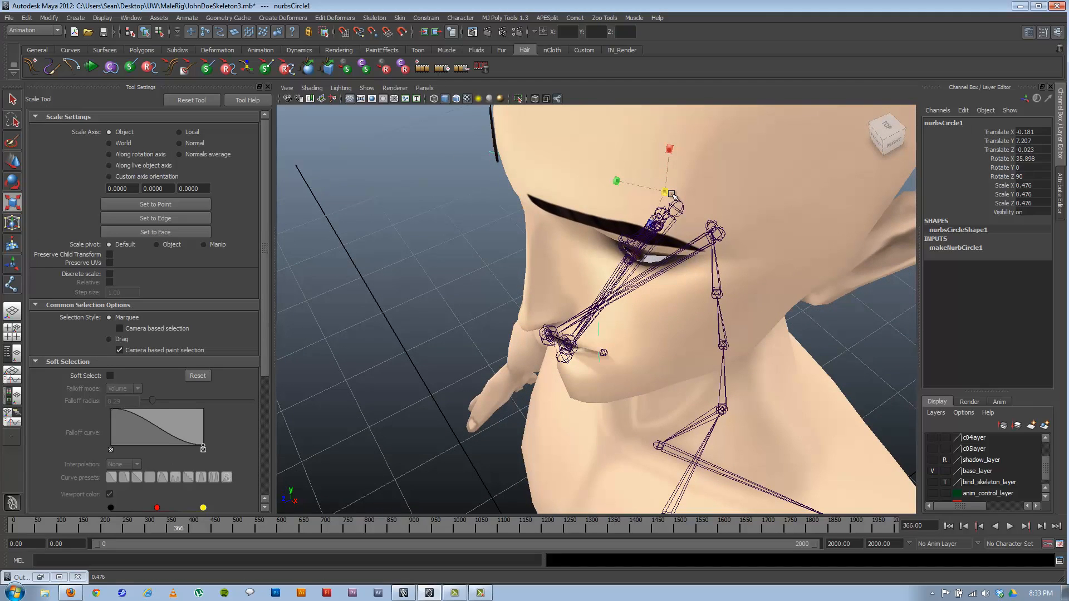
- Tilt the circle freely to rotations of about X 46.8, Y 13.0 and Z 97.5 degrees
alt+drag(641, 244, 649, 255)
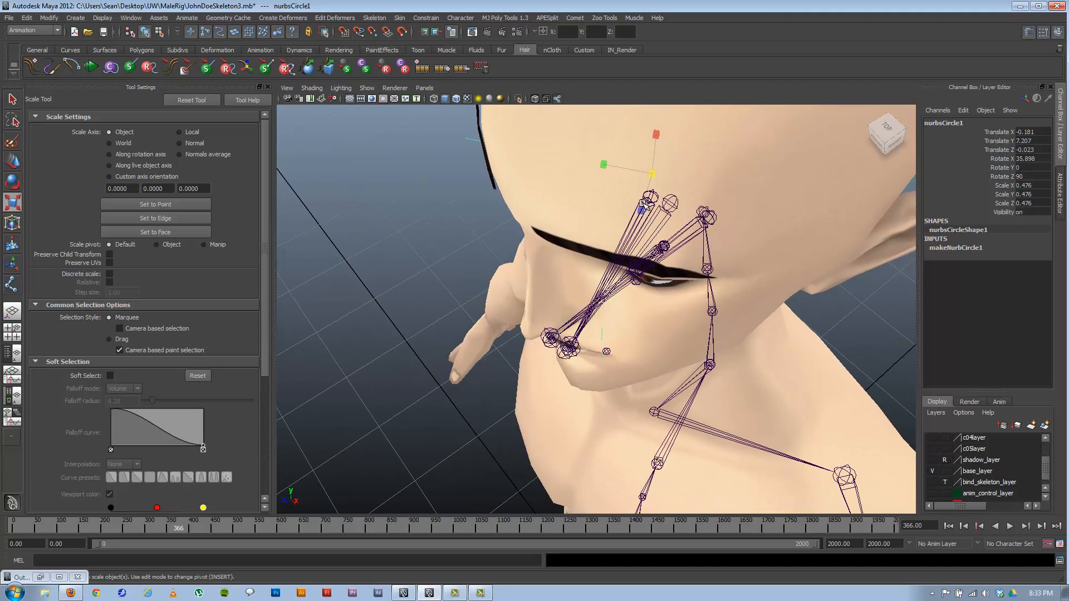
alt+drag(643, 205, 631, 212)
key(e)
drag(636, 212, 658, 188)
- Move the circle to about X -0.176, Y 7.212, Z -0.005 and rotate it to about 39.6 degrees in X
key(w)
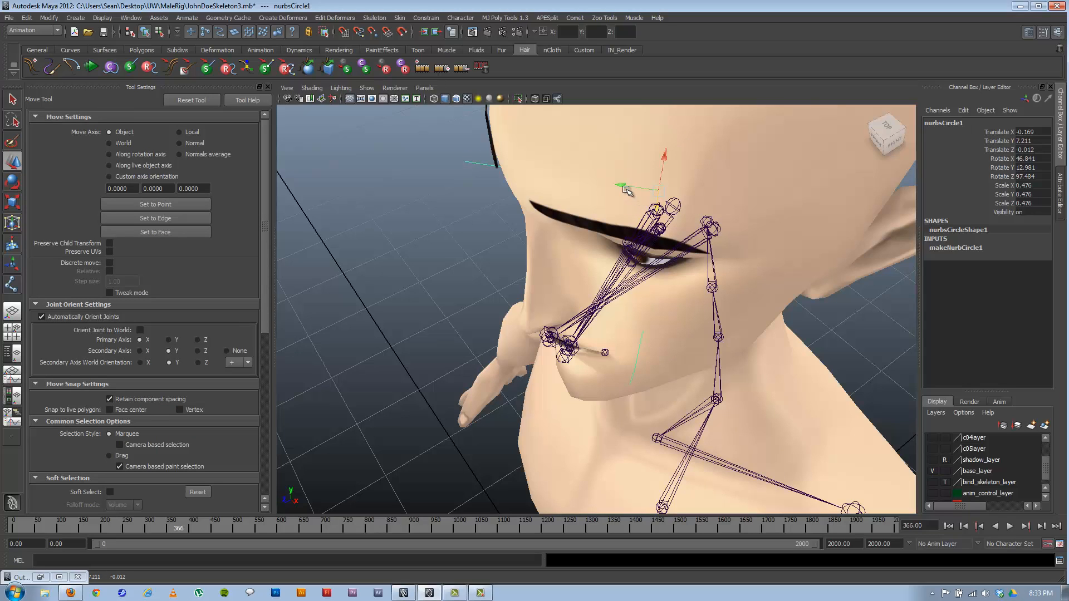
key(r)
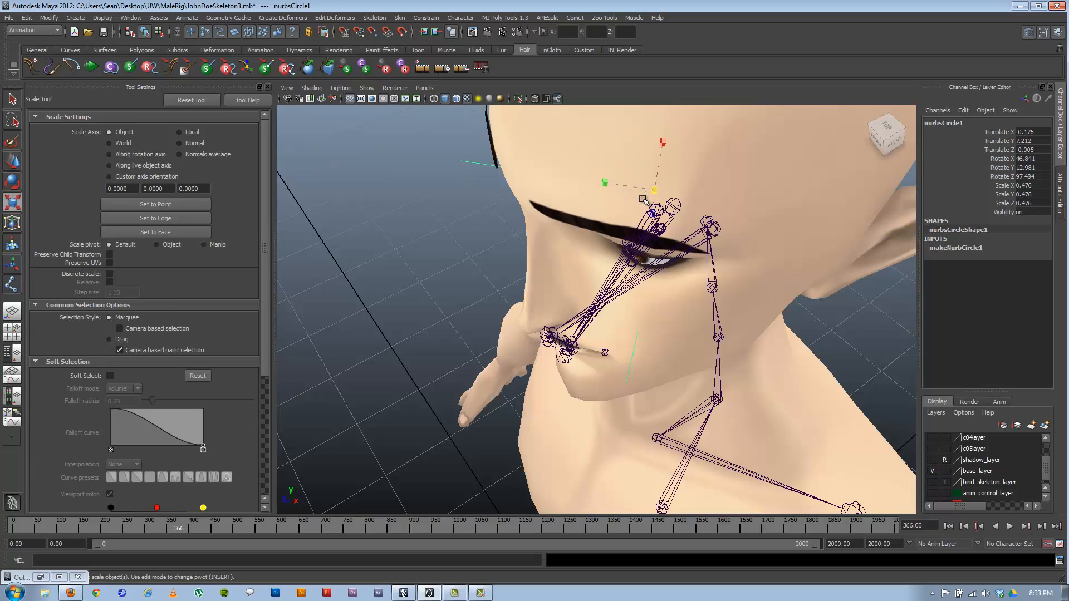
key(e)
drag(643, 204, 634, 205)
- Fine-tune the circle's position to about X -0.19, Y 7.226, Z -0.018 against the side of the mouth
alt+drag(621, 246, 555, 205)
key(w)
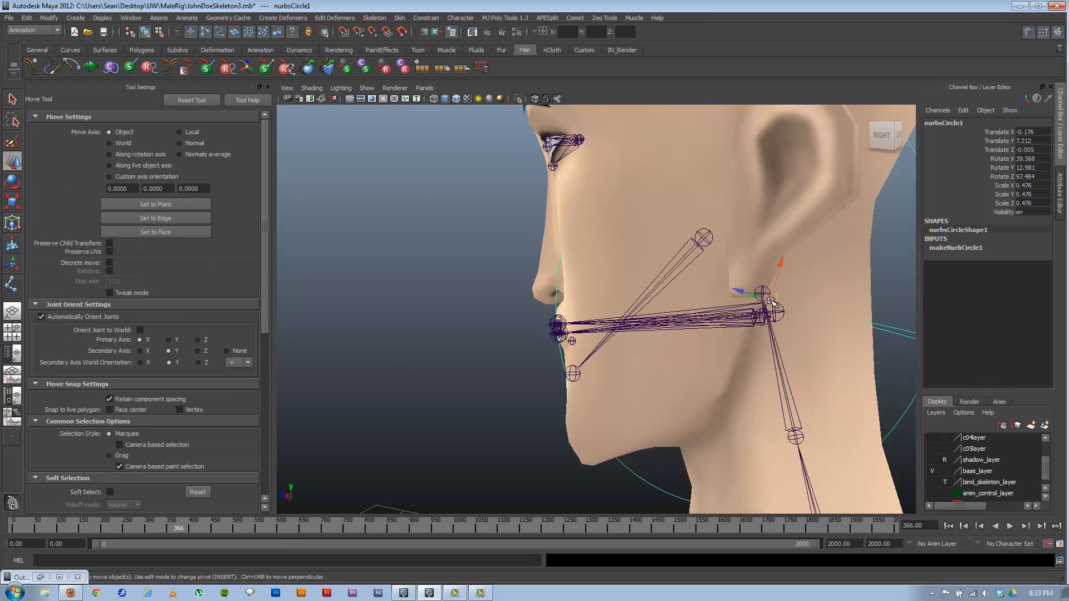
mouse_move(770, 301)
mouse_down()
mouse_move(808, 327)
mouse_move(748, 326)
mouse_move(782, 323)
mouse_move(752, 316)
mouse_move(773, 299)
mouse_up()
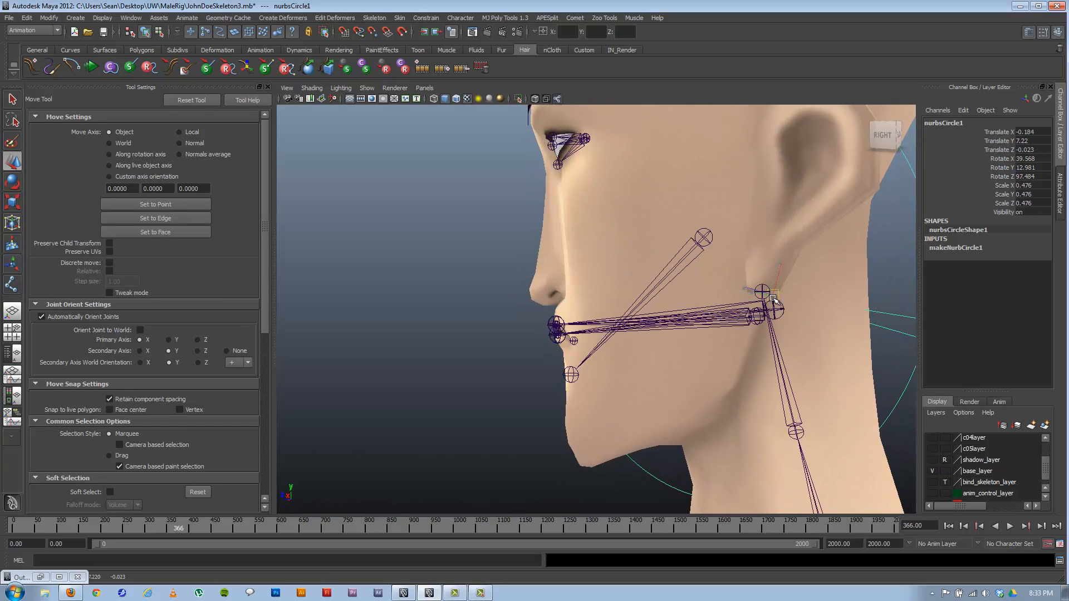
alt+drag(575, 354, 555, 295)
alt+drag(555, 295, 605, 286)
alt+drag(604, 286, 552, 288)
- Hide the polygon meshes in the viewport and deselect the circle
click(366, 88)
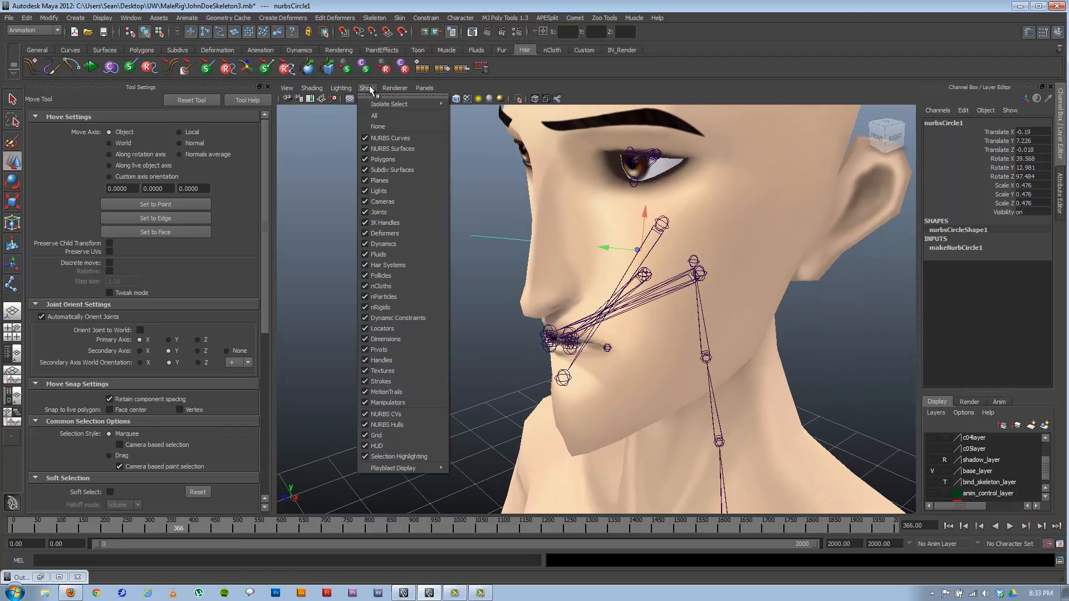
click(393, 150)
alt+drag(482, 316, 290, 315)
- Create a joint chain from the repositioned circle's center to the mouth corner joint, snapping both ends to points
click(12, 285)
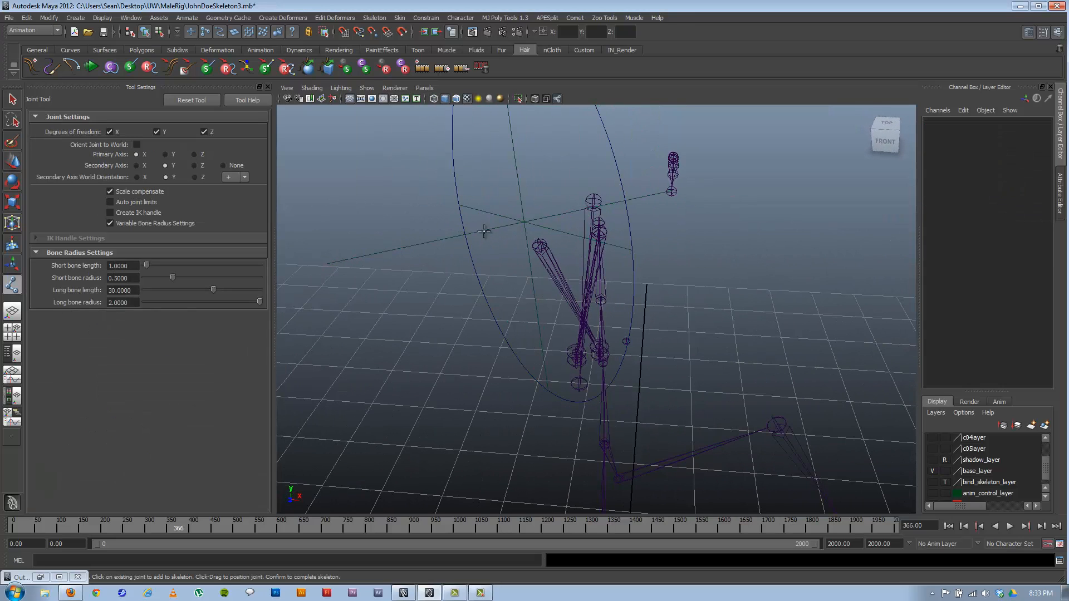
click(524, 223)
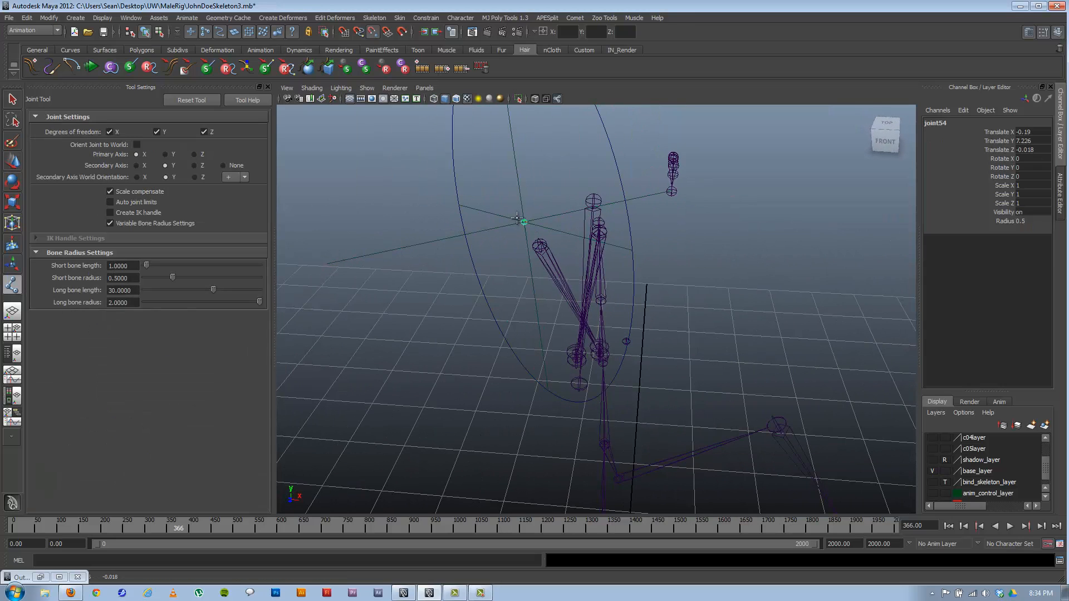
click(626, 341)
alt+drag(610, 365, 501, 327)
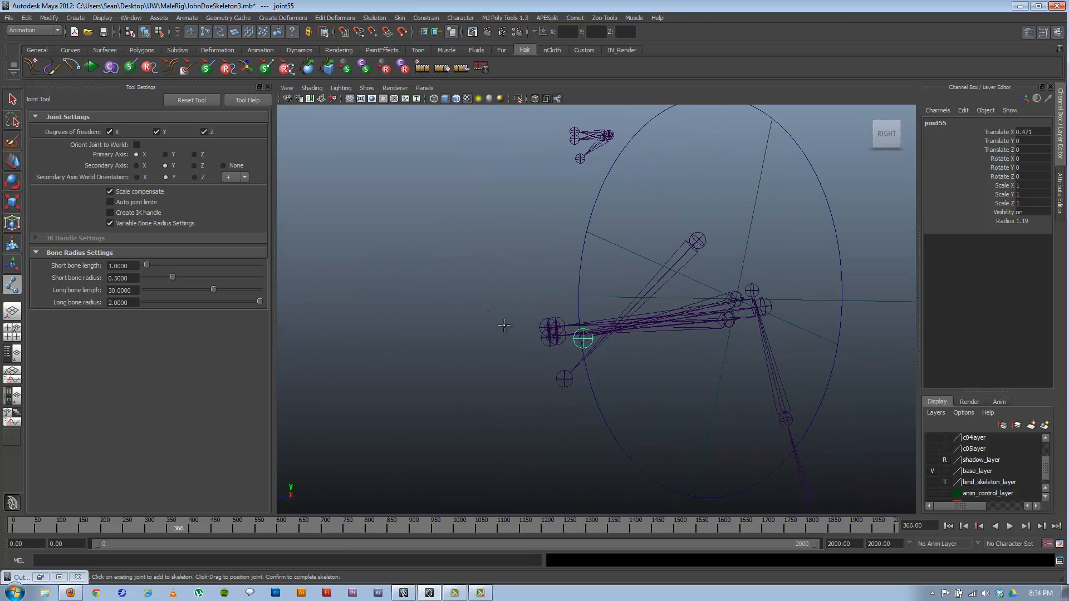
key(w)
- Select the new mouth corner chain together with the other four lip joint chains and display their local rotation axes
mouse_move(568, 327)
alt+mouse_down()
mouse_move(639, 351)
mouse_move(617, 334)
mouse_move(630, 356)
mouse_move(449, 291)
mouse_move(615, 353)
mouse_move(573, 369)
mouse_move(561, 344)
alt+mouse_up()
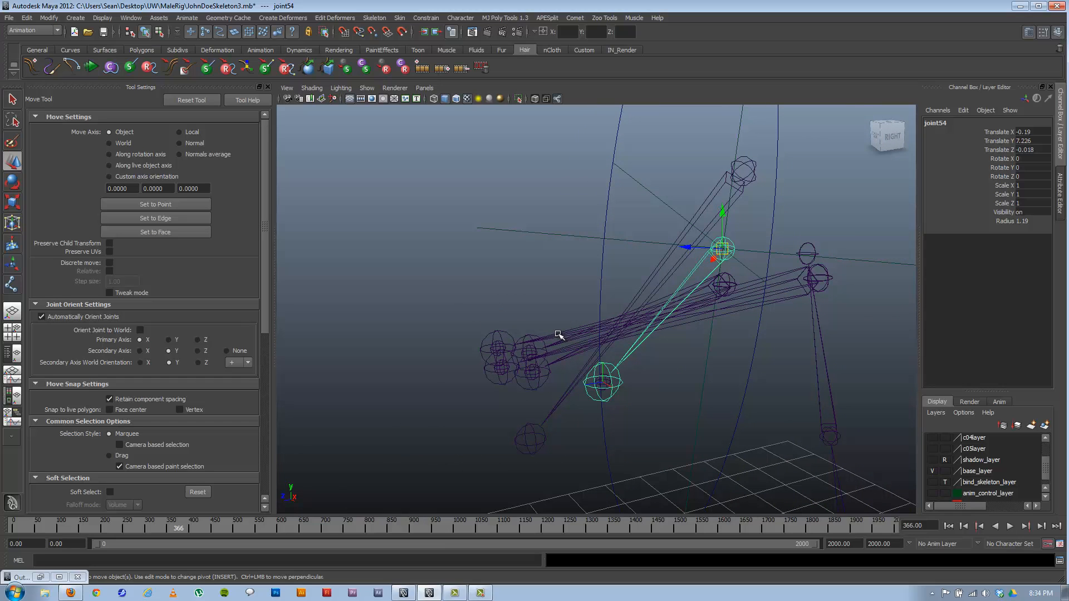
shift+click(558, 334)
shift+click(556, 345)
shift+click(558, 355)
shift+click(563, 363)
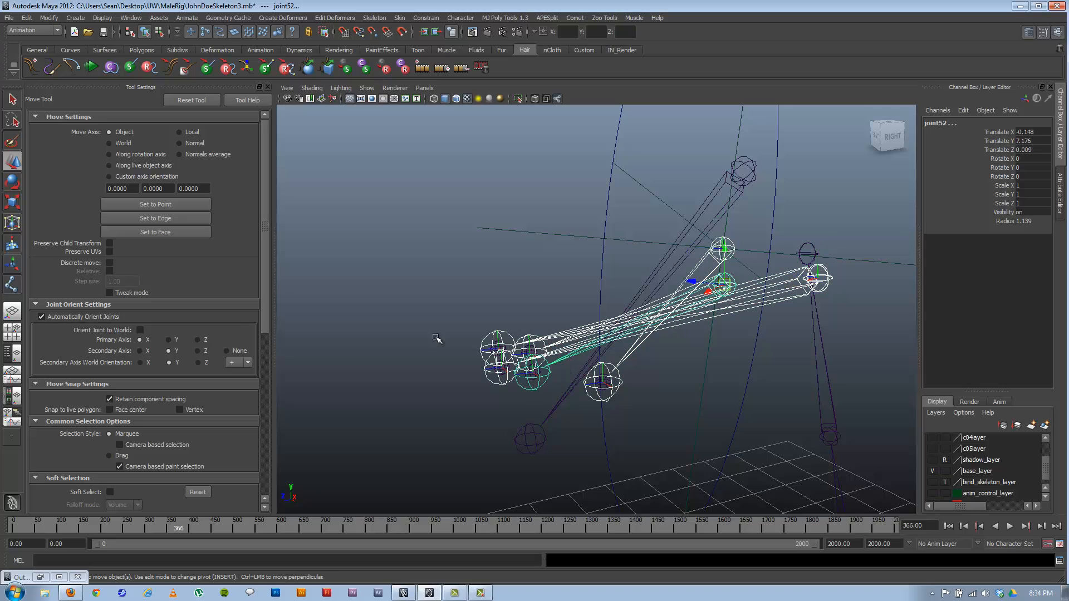
click(158, 32)
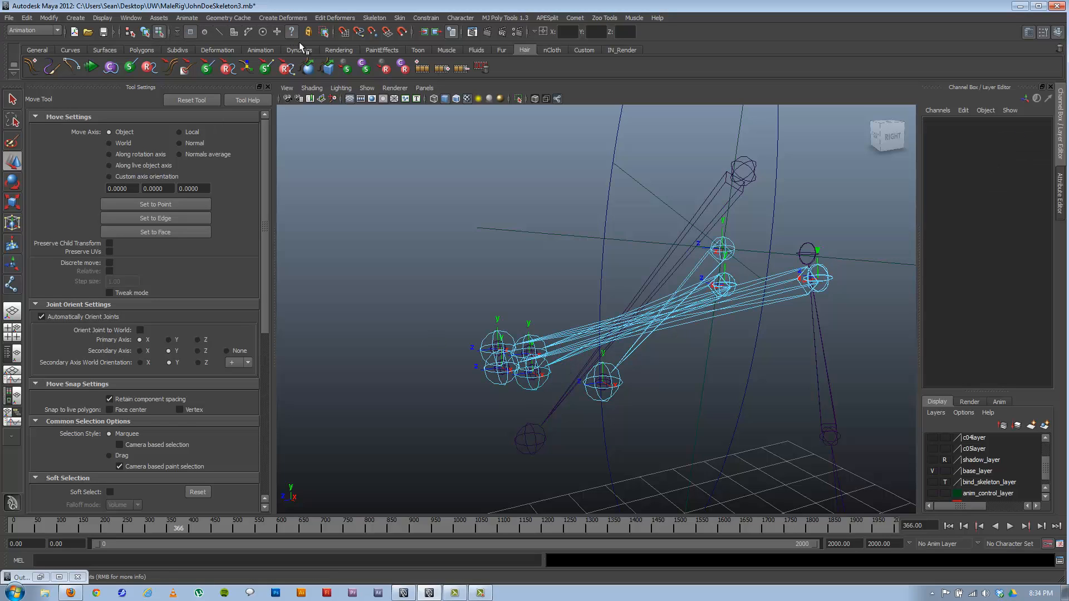
mouse_move(719, 325)
alt+mouse_down()
mouse_move(703, 312)
mouse_move(692, 326)
mouse_move(708, 336)
alt+mouse_up()
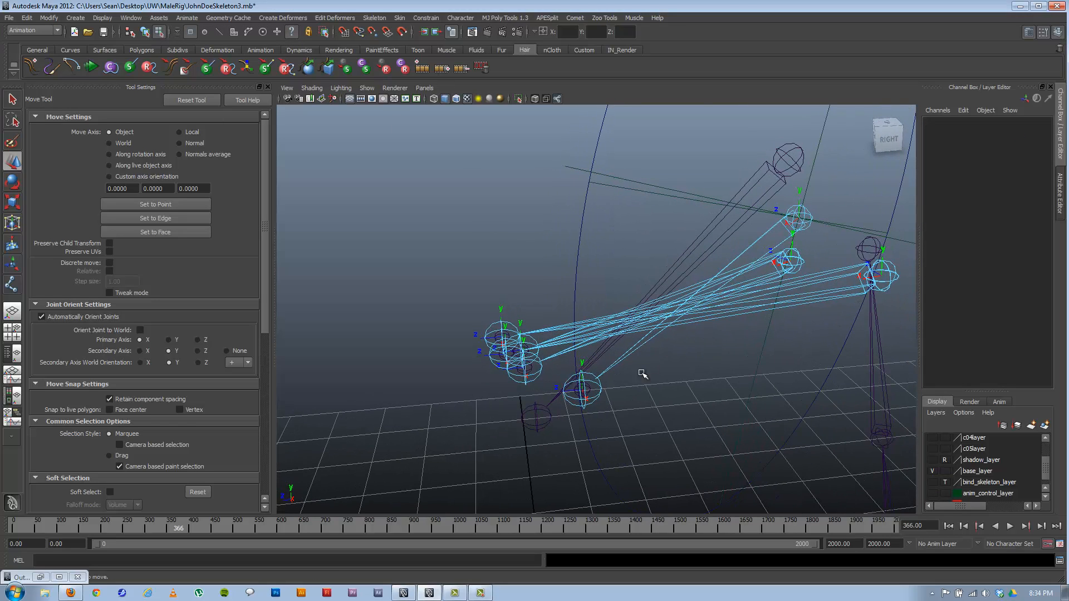
mouse_move(612, 272)
alt+mouse_down()
mouse_move(625, 273)
mouse_move(612, 263)
alt+mouse_up()
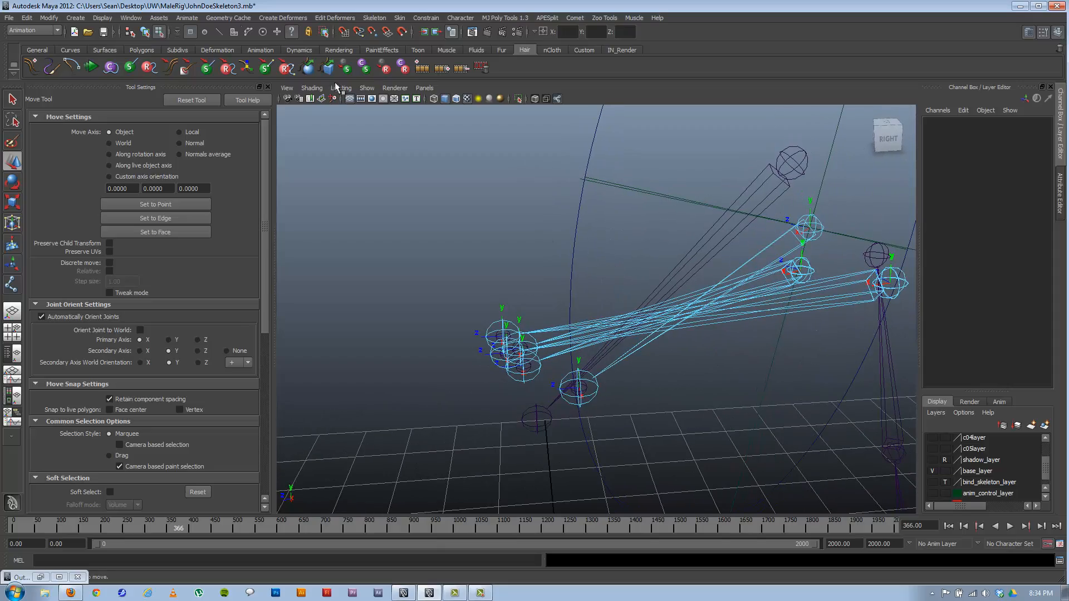
- Enable discrete rotation with a 30-degree step and rotate the upper middle lip pivot joint's rotation axis about X
click(144, 32)
click(489, 269)
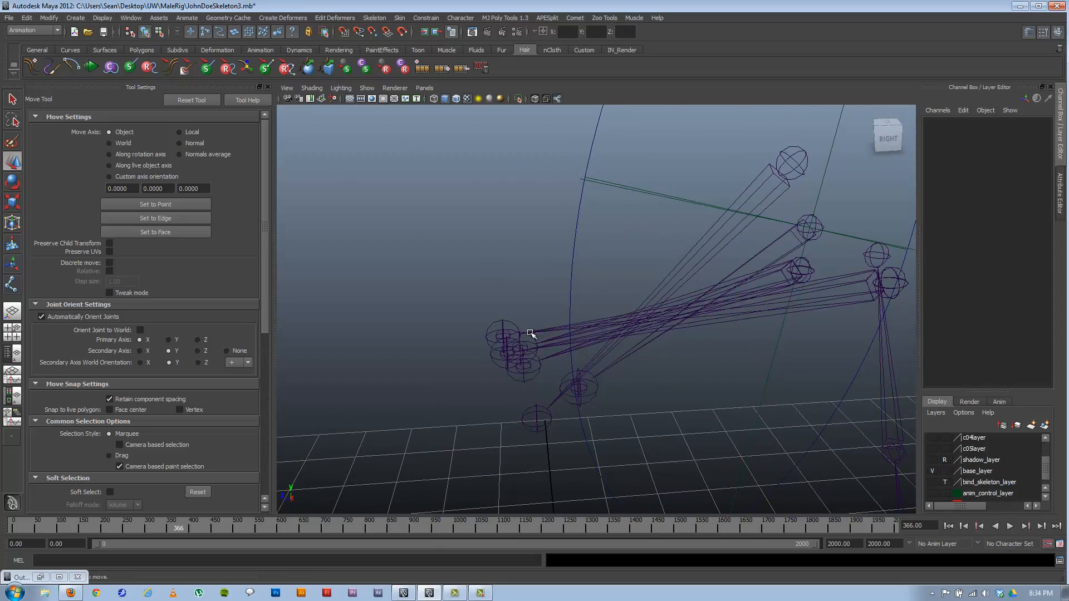
alt+drag(536, 337, 718, 225)
click(543, 344)
click(157, 32)
click(732, 223)
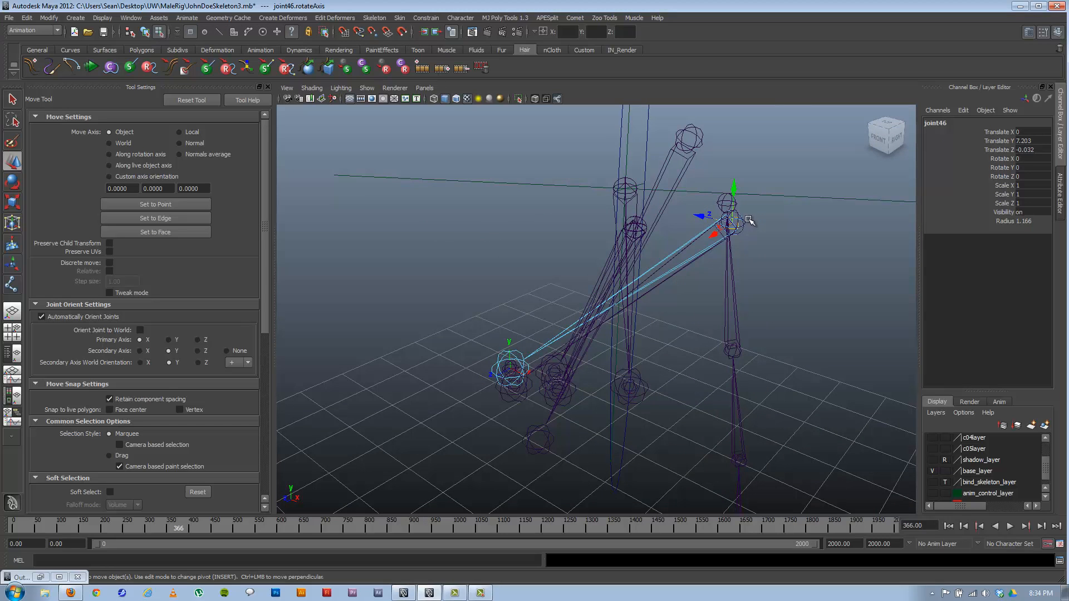
key(e)
drag(758, 185, 775, 234)
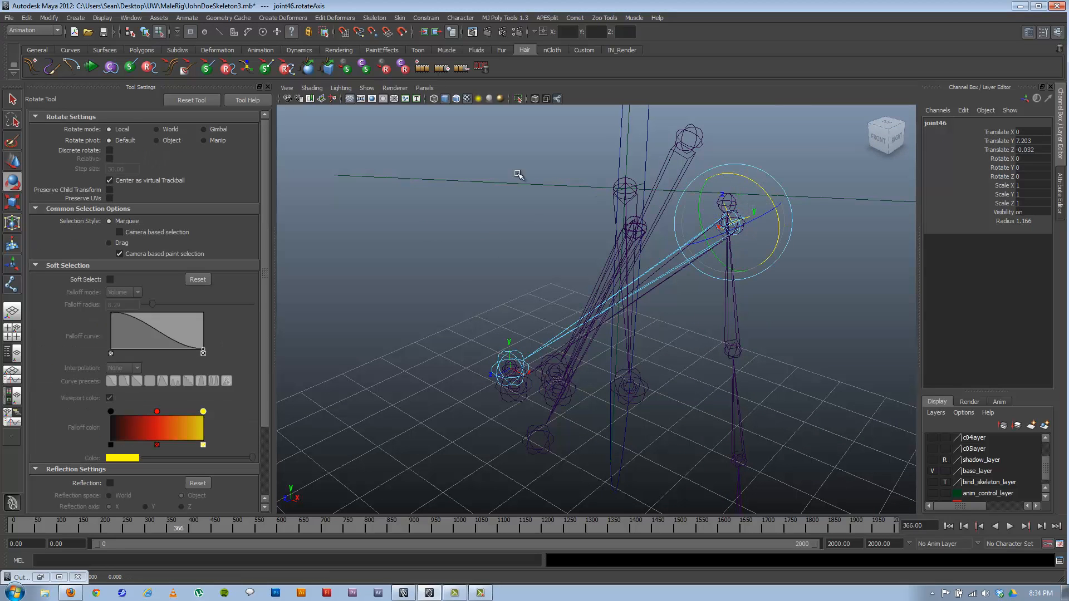
key(ctrl+z)
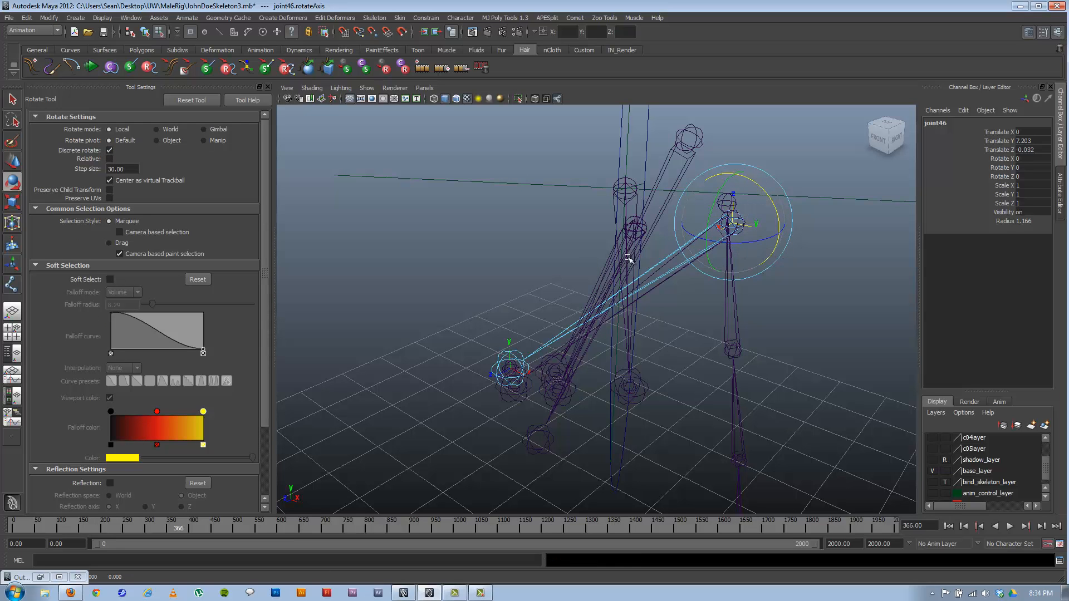
- Try to rotate the lower middle lip pivot joint's rotation axis in 30-degree steps
alt+drag(632, 232, 551, 277)
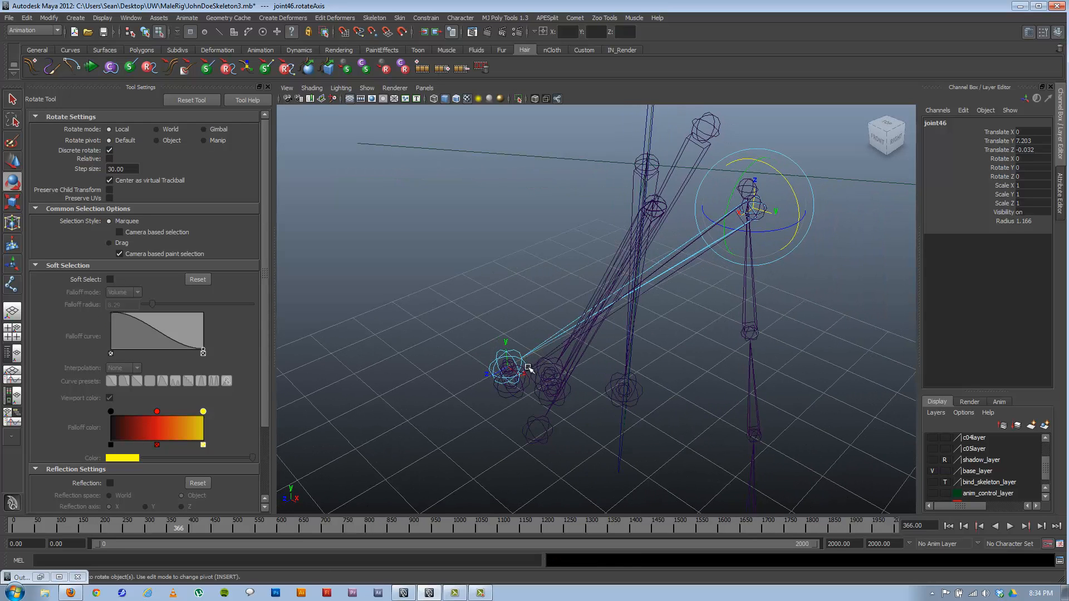
click(554, 352)
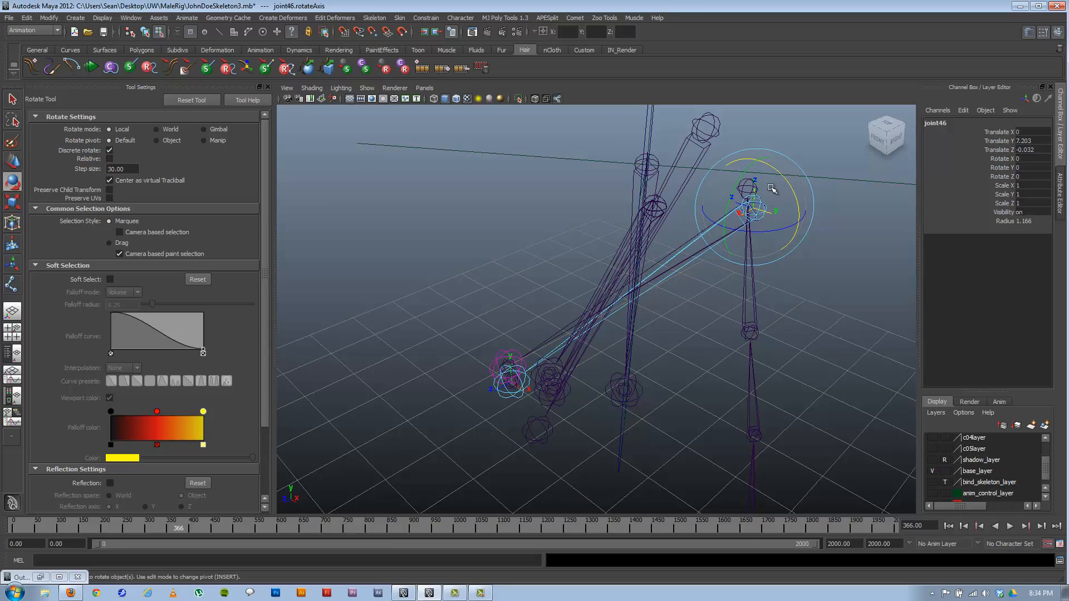
drag(788, 184, 754, 150)
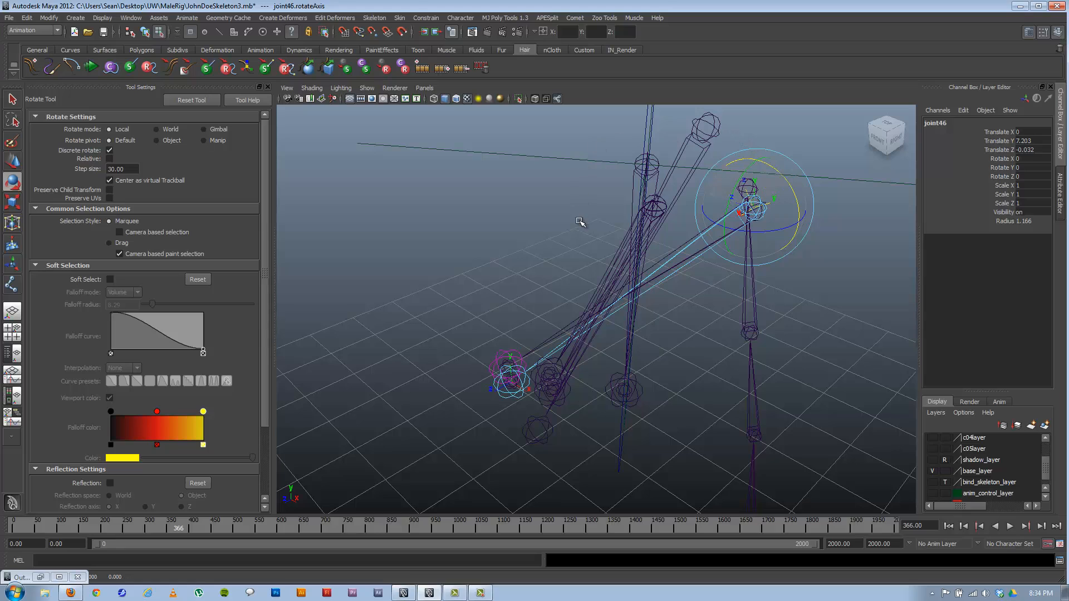
key(e)
drag(798, 204, 748, 150)
- Reselect the upper middle lip pivot joint's rotation axis and turn it about X in 30-degree steps until Z points up
click(145, 32)
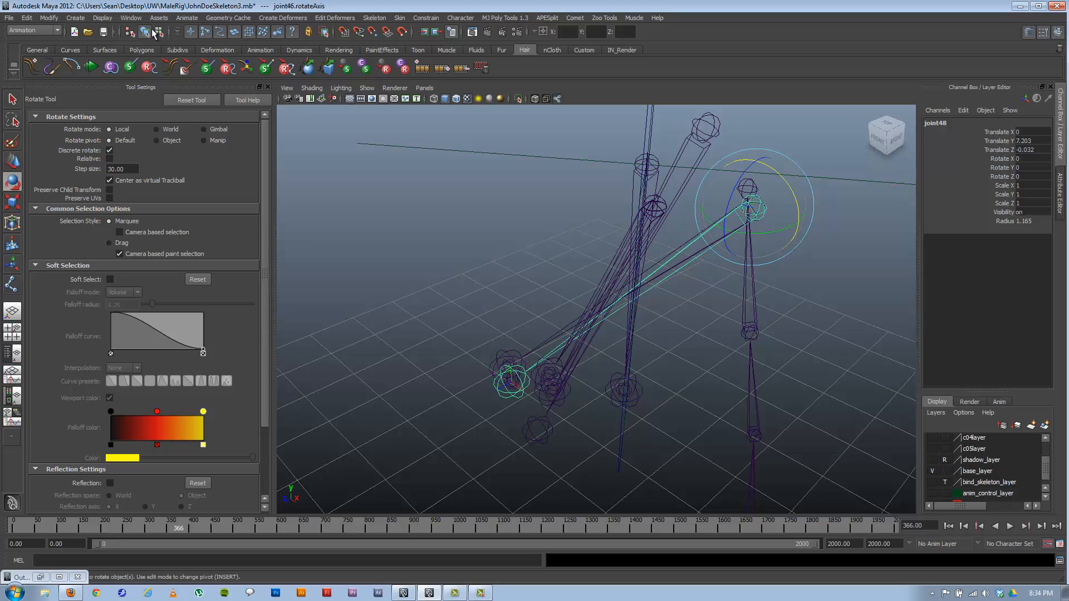
click(541, 349)
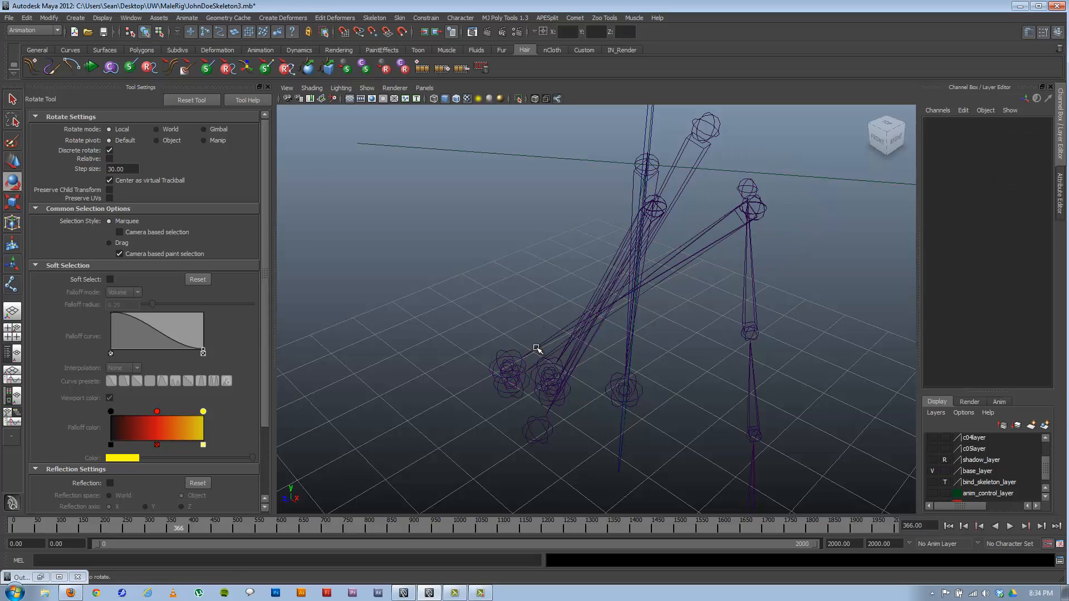
click(537, 349)
click(158, 32)
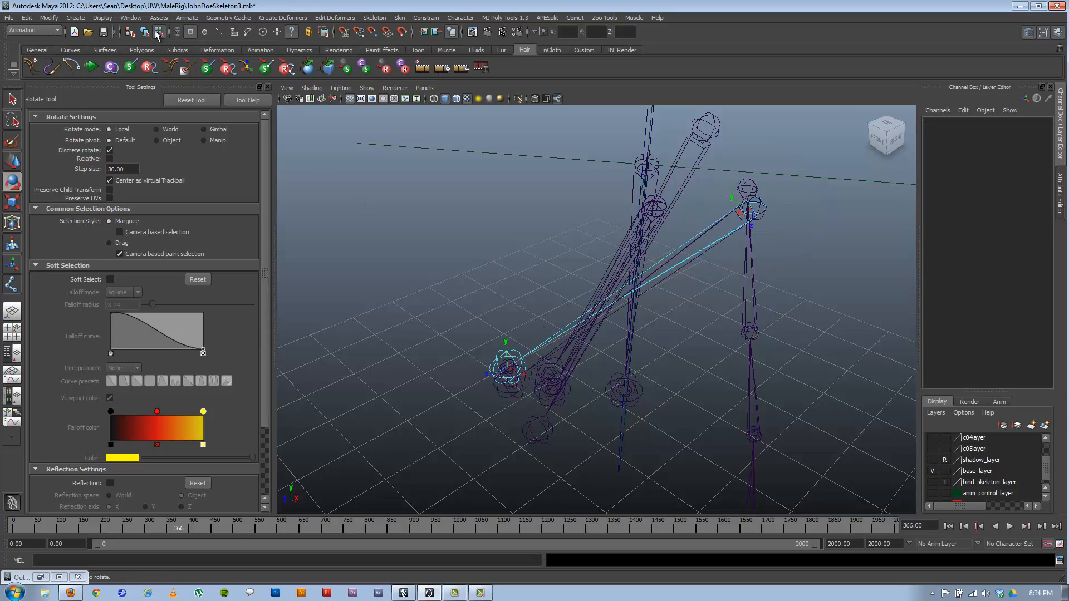
click(743, 205)
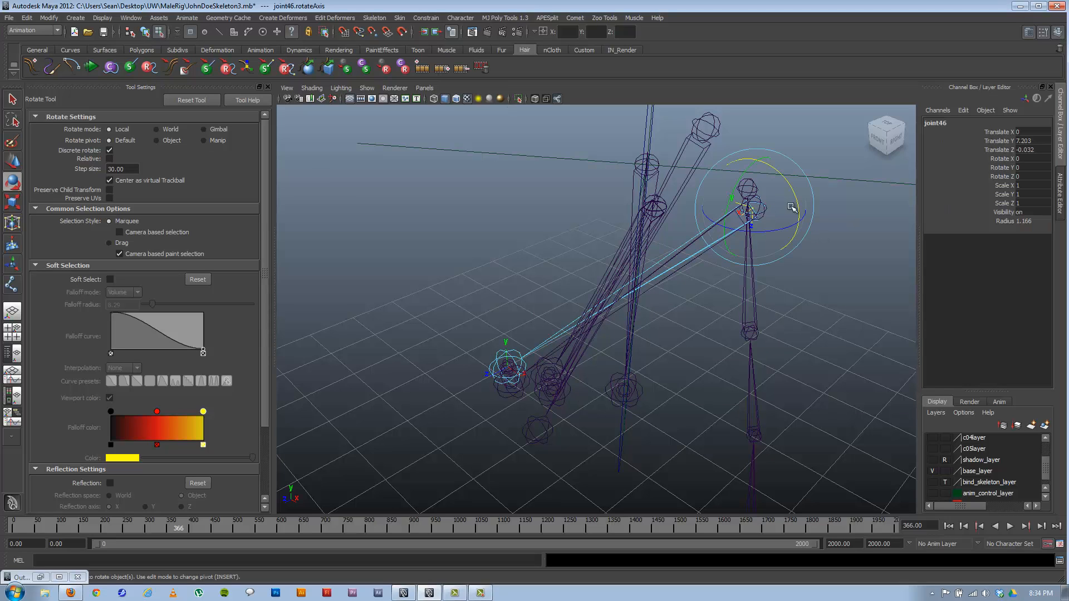
drag(783, 174, 804, 331)
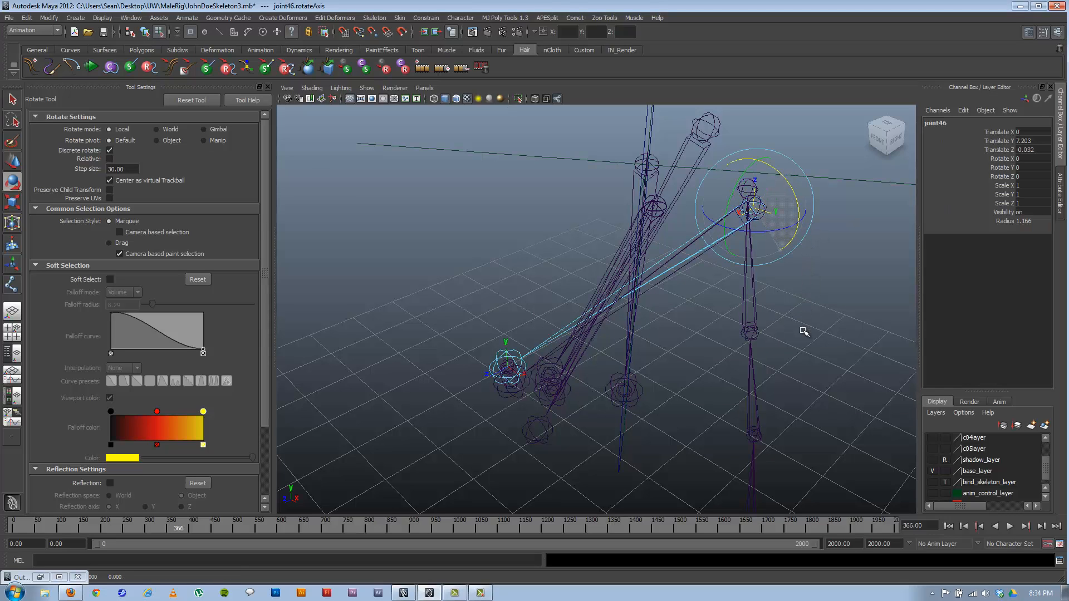
- Select the rotation axis of the lower middle lip pivot joint and rotate it about X in 30-degree steps
click(145, 32)
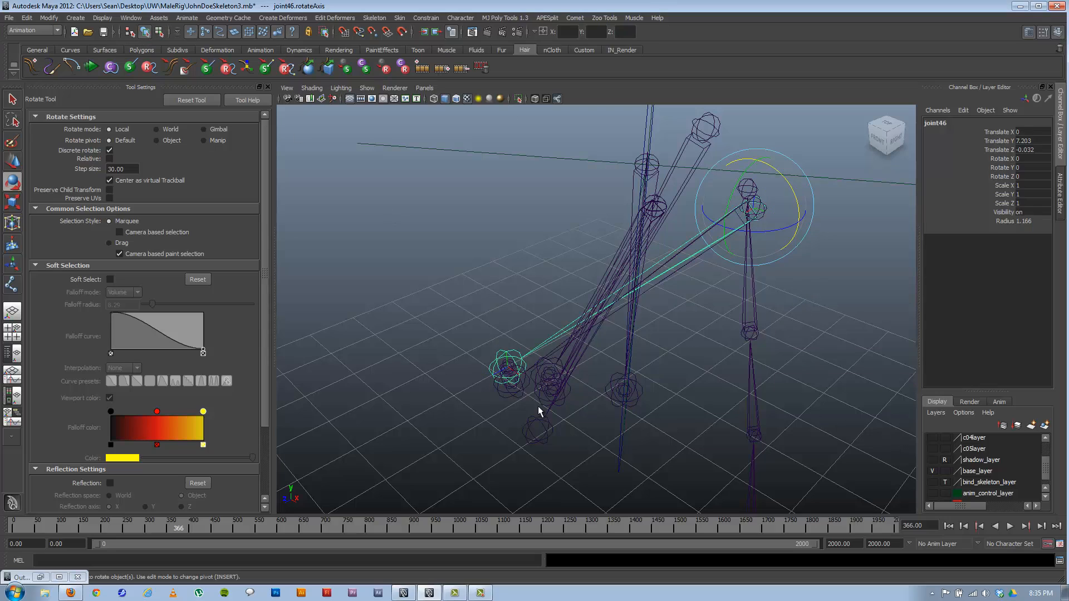
click(506, 277)
click(530, 370)
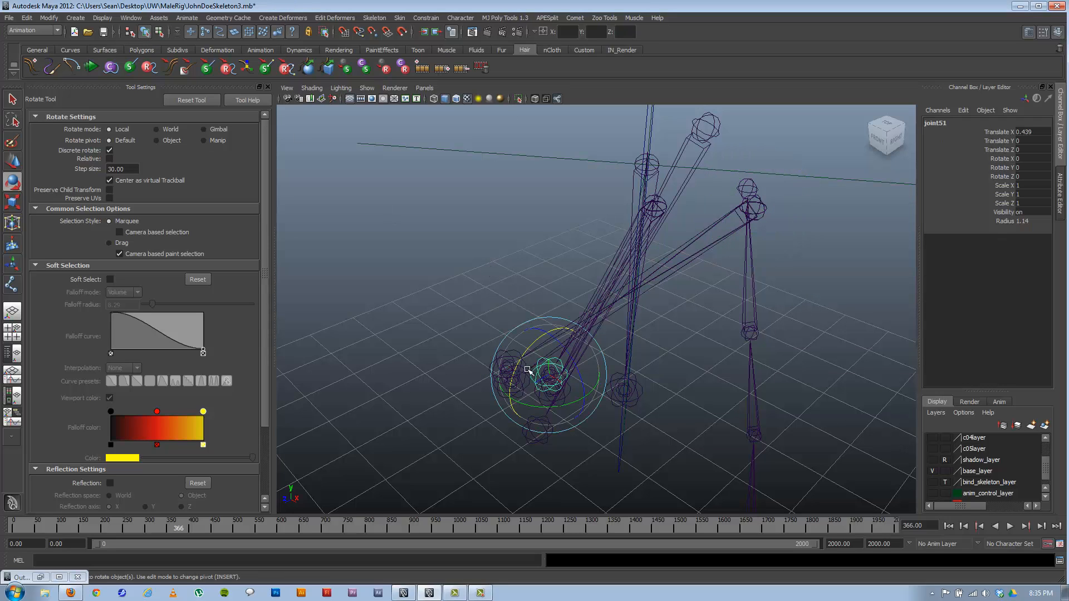
click(725, 353)
click(663, 270)
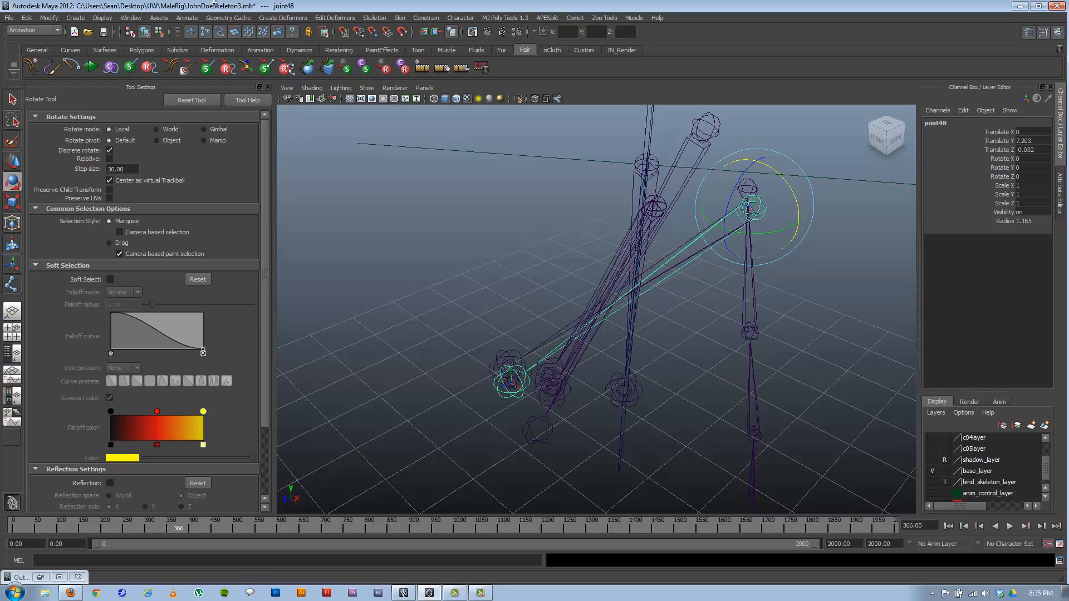
click(159, 30)
click(751, 206)
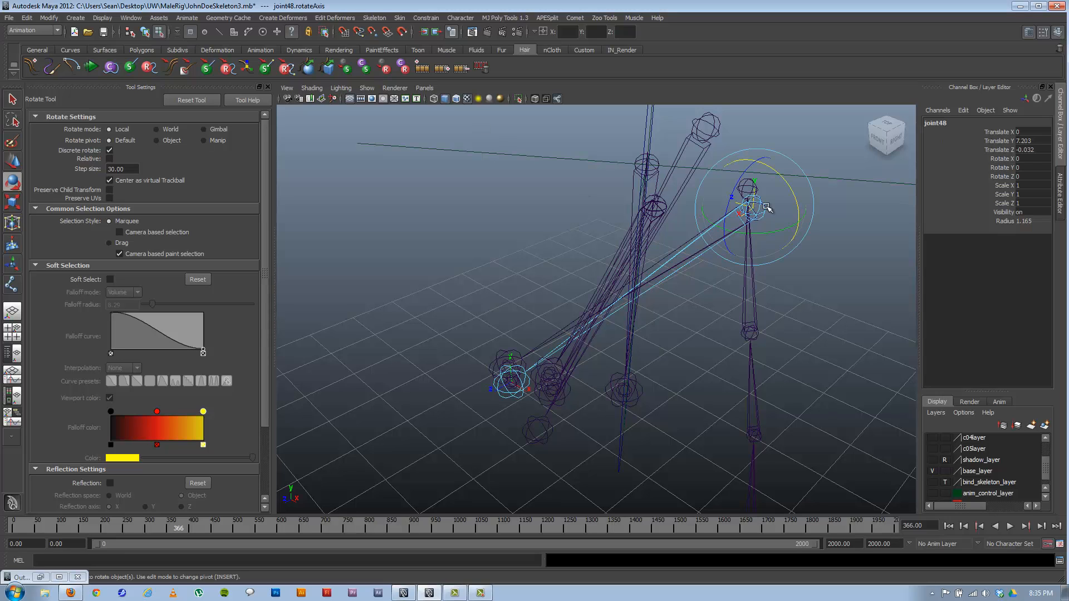
drag(792, 195, 753, 152)
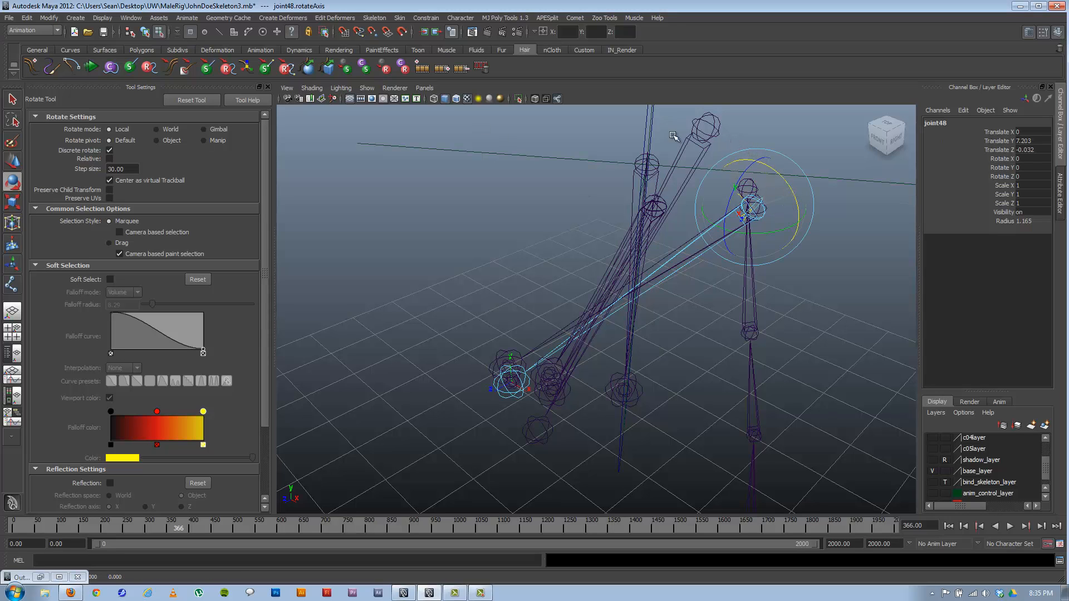
- Check the upper middle lip pivot's rotation axis against the lower one, and select both pivot joints
click(145, 33)
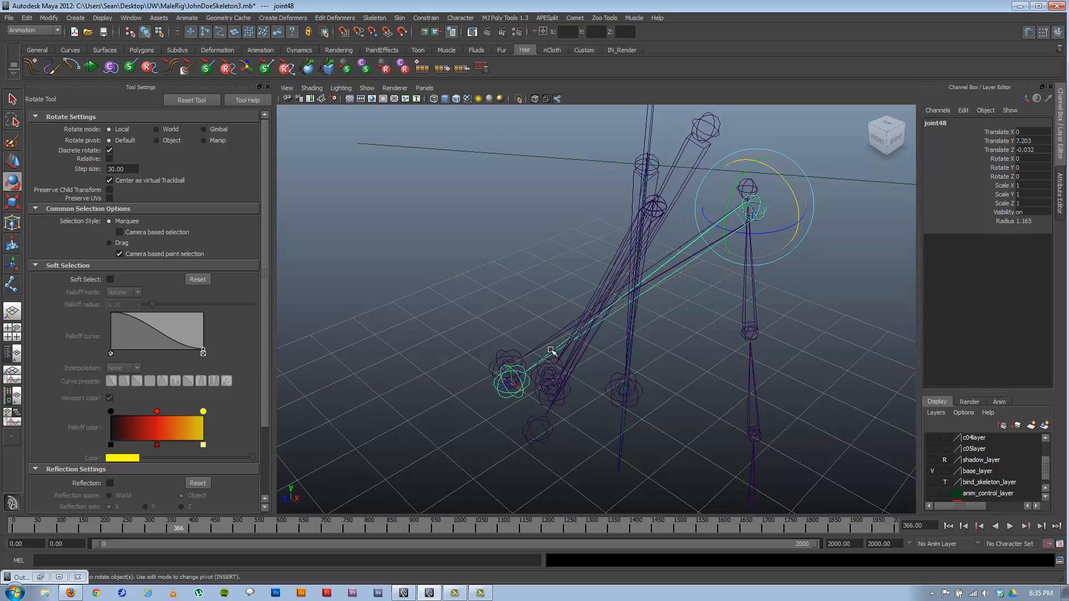
click(554, 340)
click(159, 32)
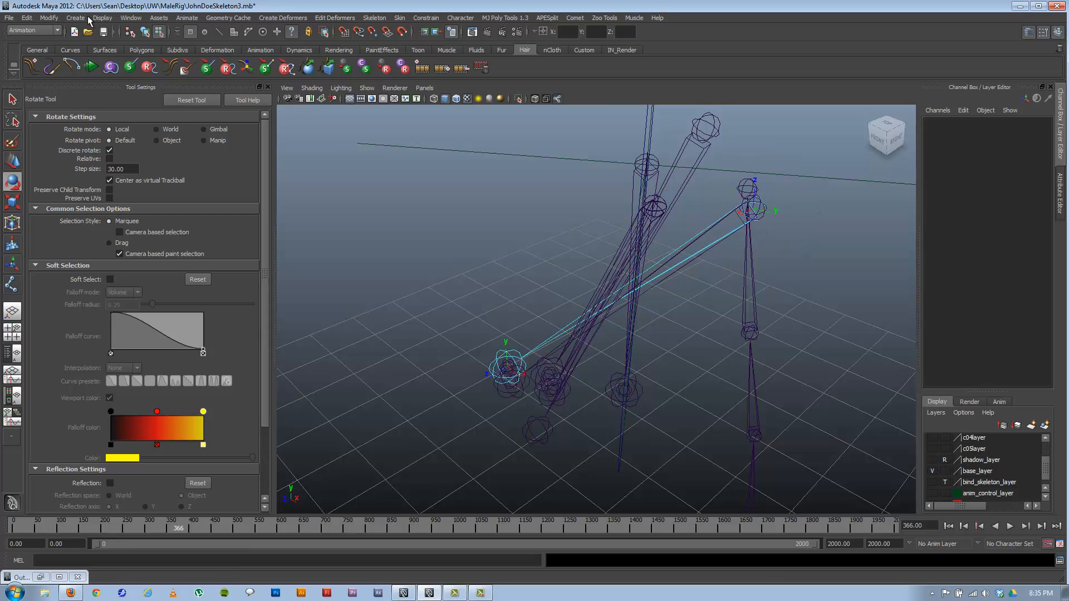
click(146, 33)
mouse_move(605, 395)
alt+mouse_down()
mouse_move(593, 389)
mouse_move(610, 386)
alt+mouse_up()
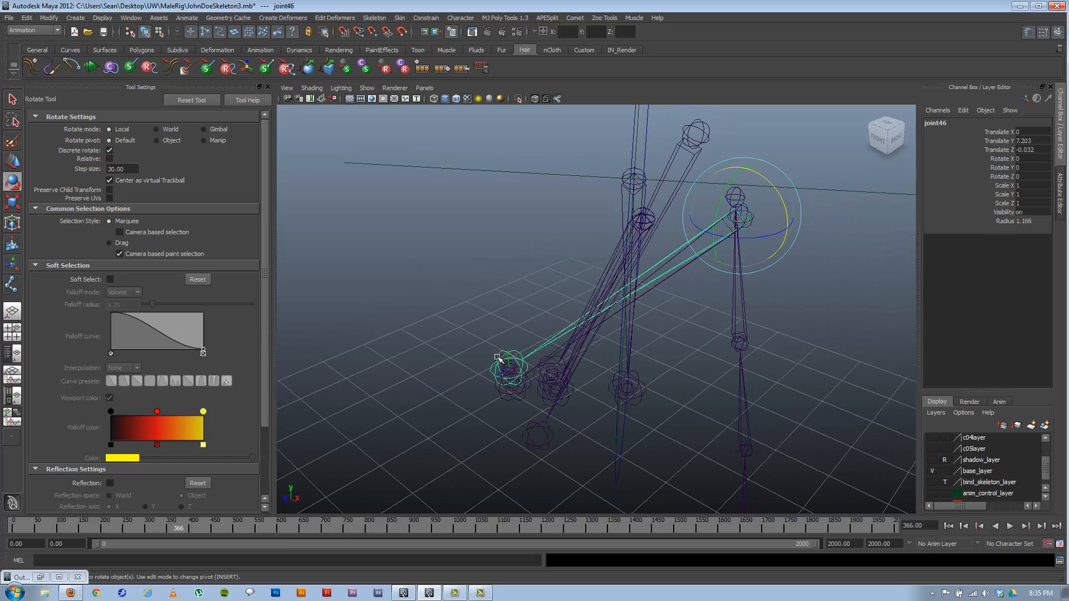
shift+click(613, 315)
- Turn off discrete rotation and test-rotate both middle lip pivot joints about Y to about -2.97, undoing the other trial rotations
alt+drag(749, 281, 763, 239)
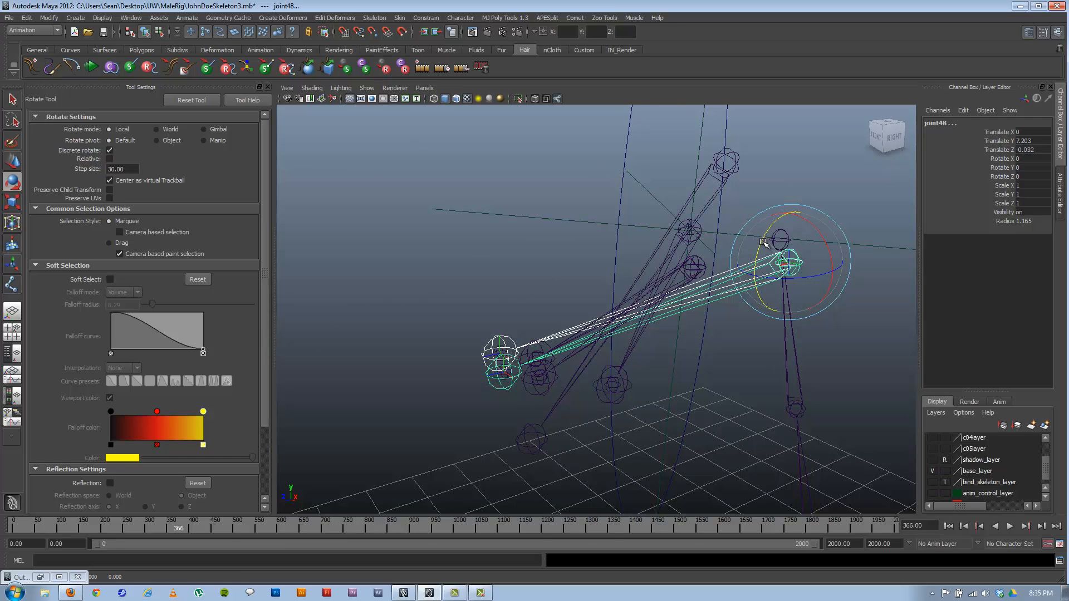
click(110, 149)
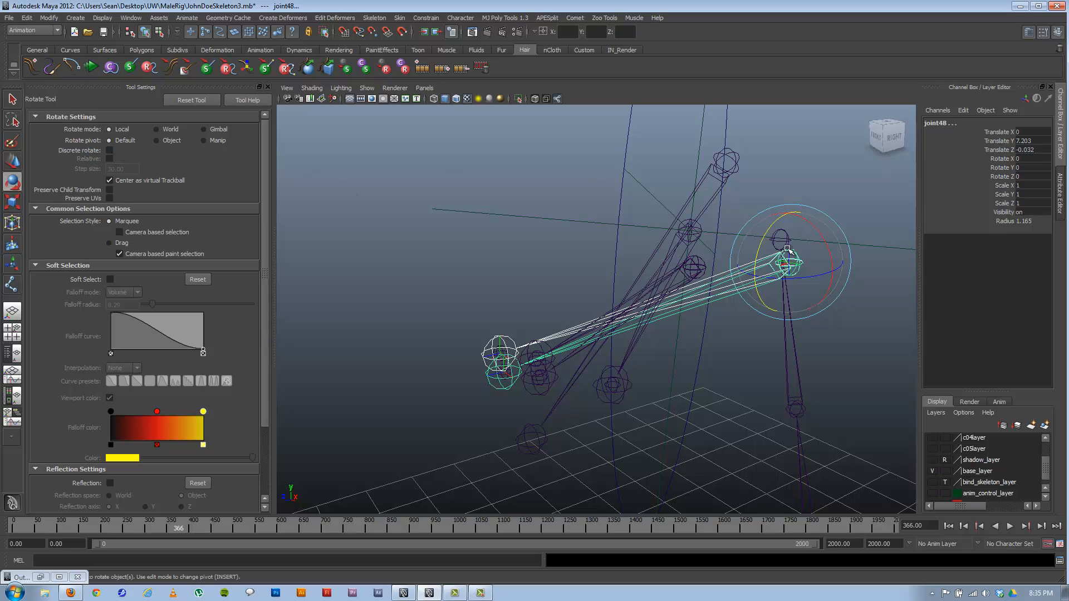
drag(765, 238, 719, 269)
key(ctrl+z)
key(ctrl+z)
key(ctrl+z)
alt+right_drag(665, 300, 679, 273)
mouse_move(738, 239)
mouse_down()
mouse_move(741, 230)
mouse_move(737, 242)
mouse_up()
key(ctrl+z)
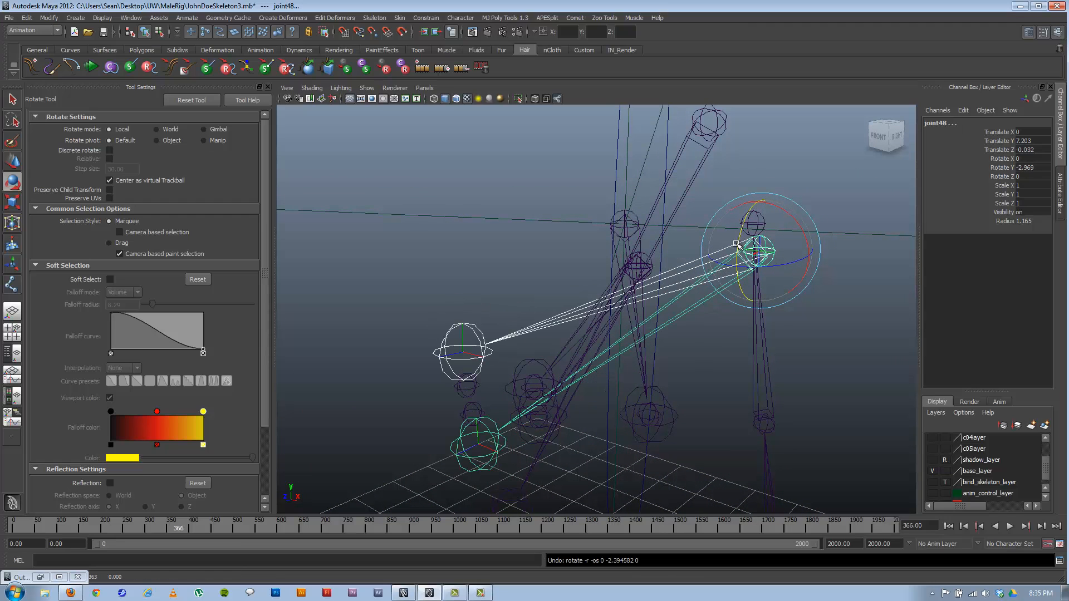
- Select only the lower middle lip pivot joint and rotate its rotation axis in 30-degree discrete steps
click(529, 327)
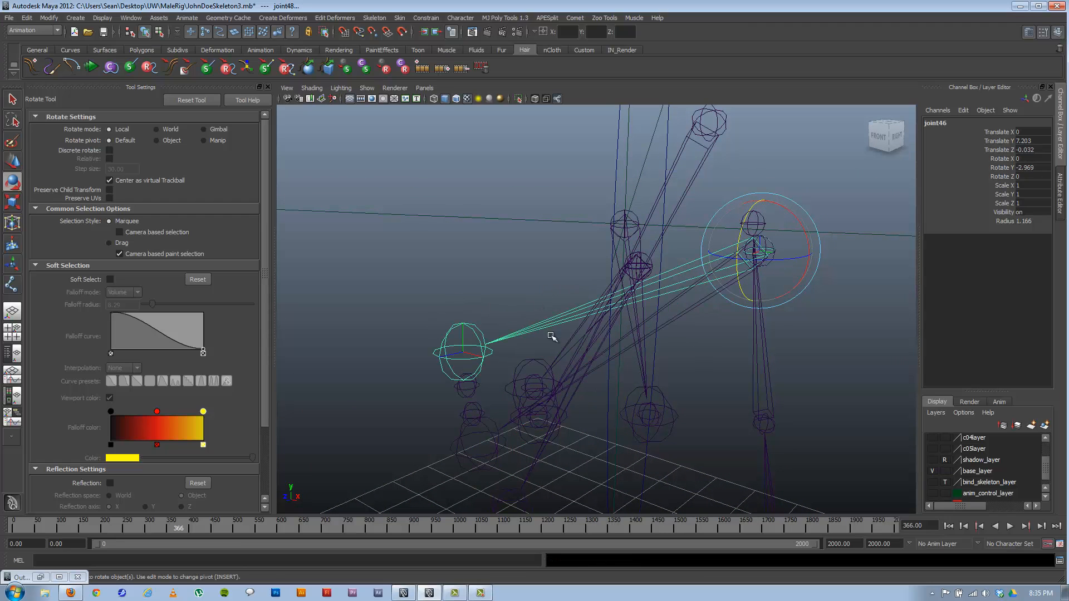
click(507, 427)
key(F8)
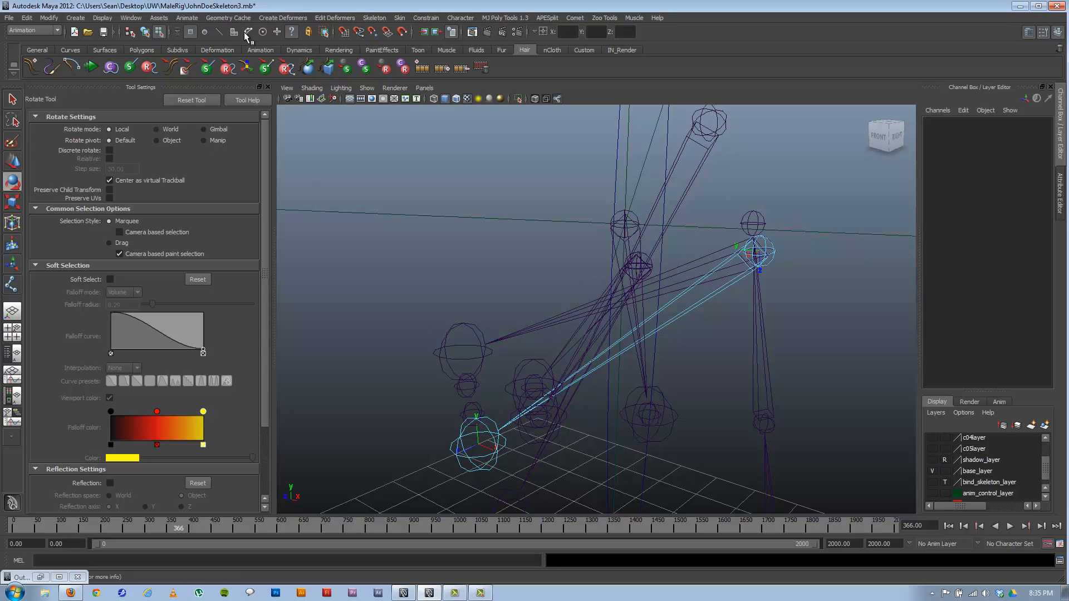
key(F8)
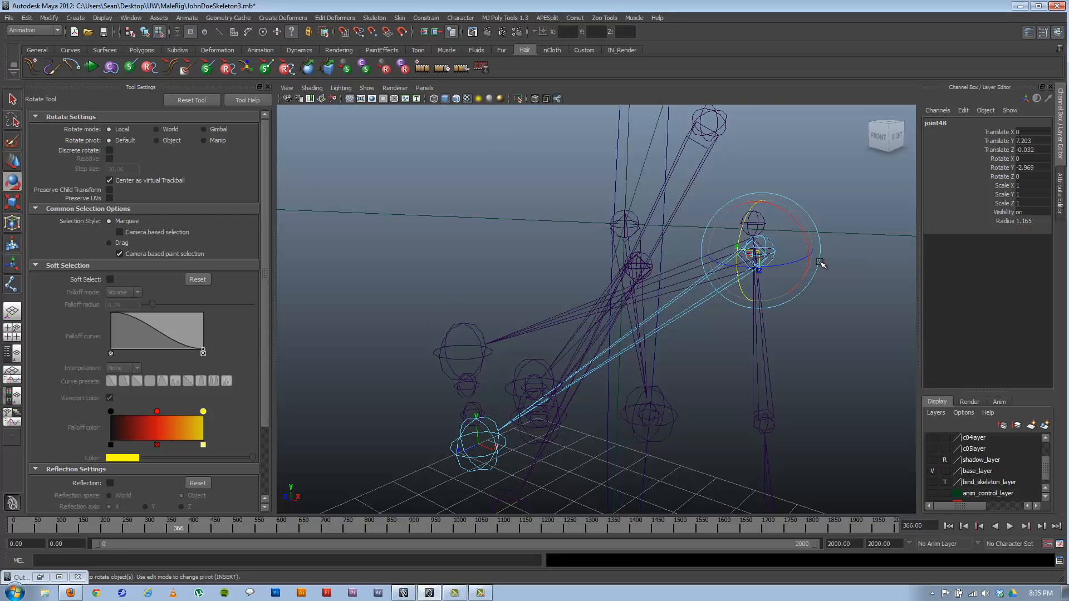
alt+drag(818, 262, 847, 213)
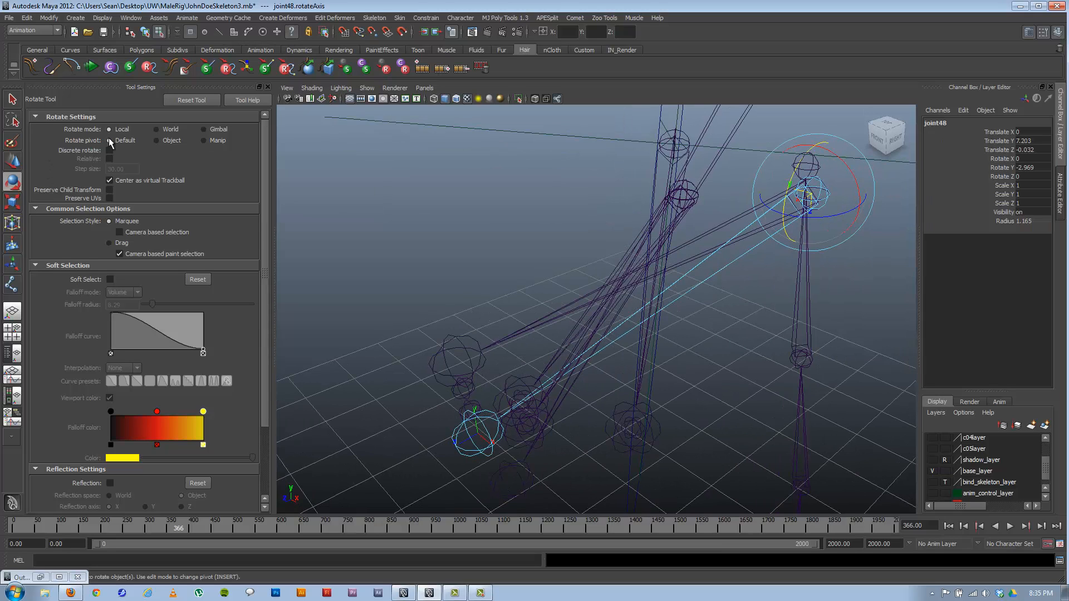
drag(850, 215, 573, 352)
- Try rotating both middle lip pivot joints together about Y with discrete rotation off, and undo the rotation
alt+right_drag(574, 353, 454, 346)
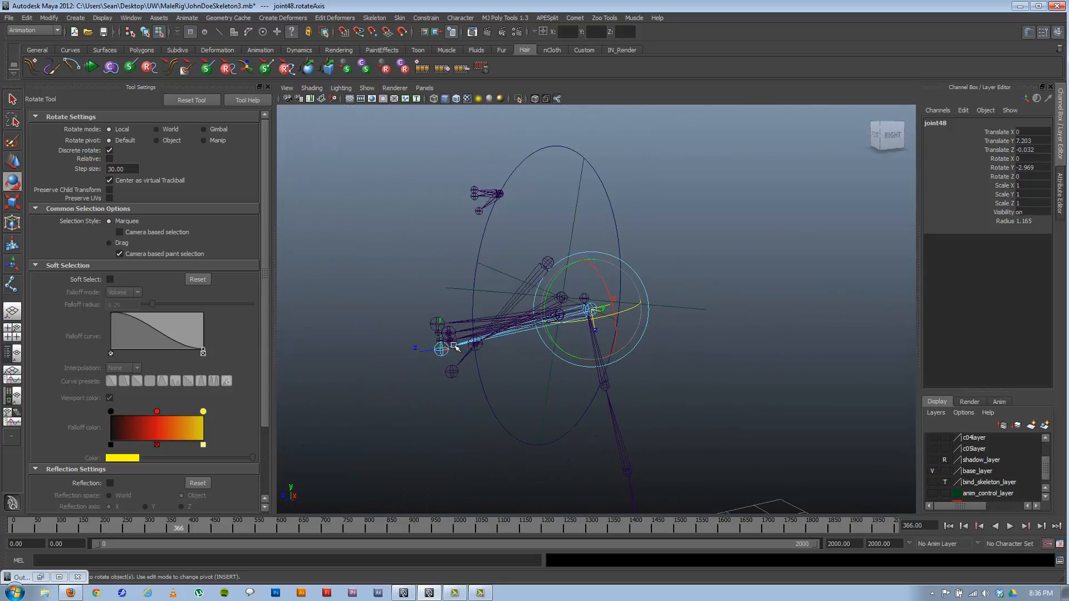
alt+middle_drag(507, 343, 613, 333)
alt+right_drag(551, 346, 588, 376)
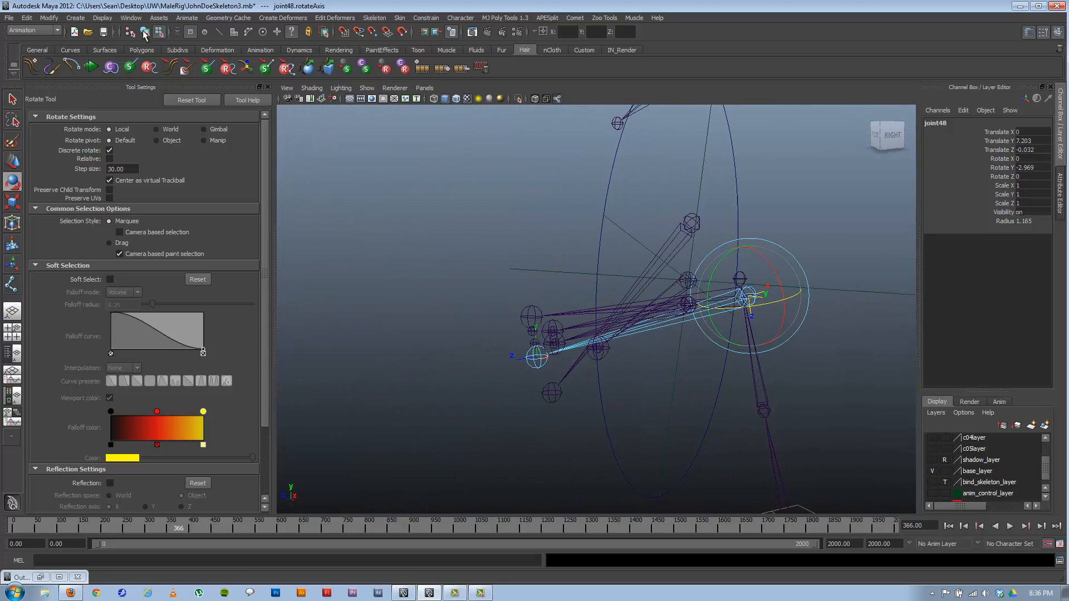
click(145, 35)
alt+right_drag(377, 322, 522, 326)
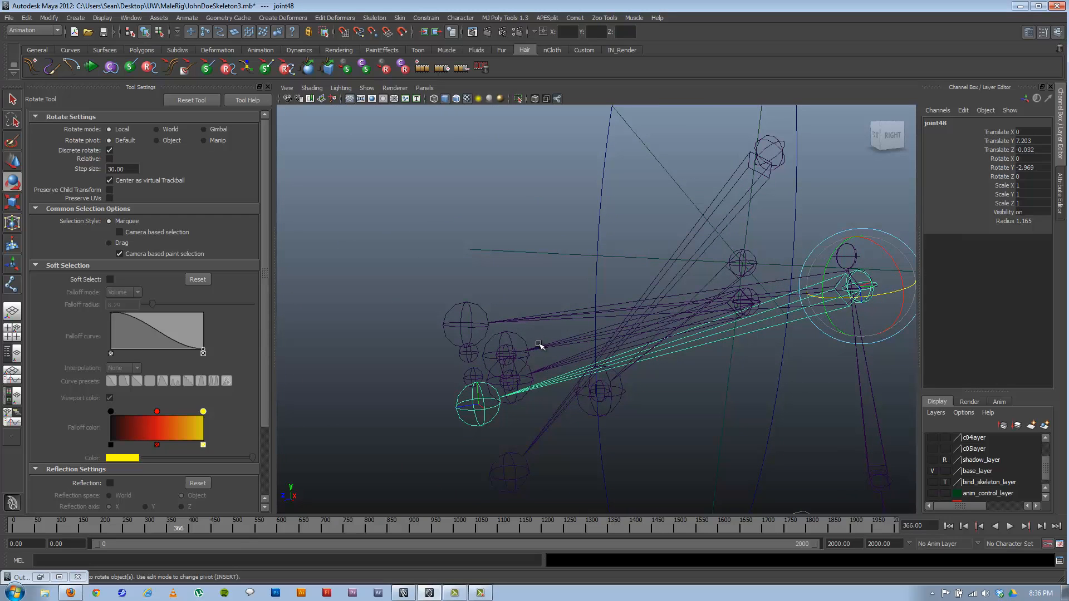
shift+click(550, 316)
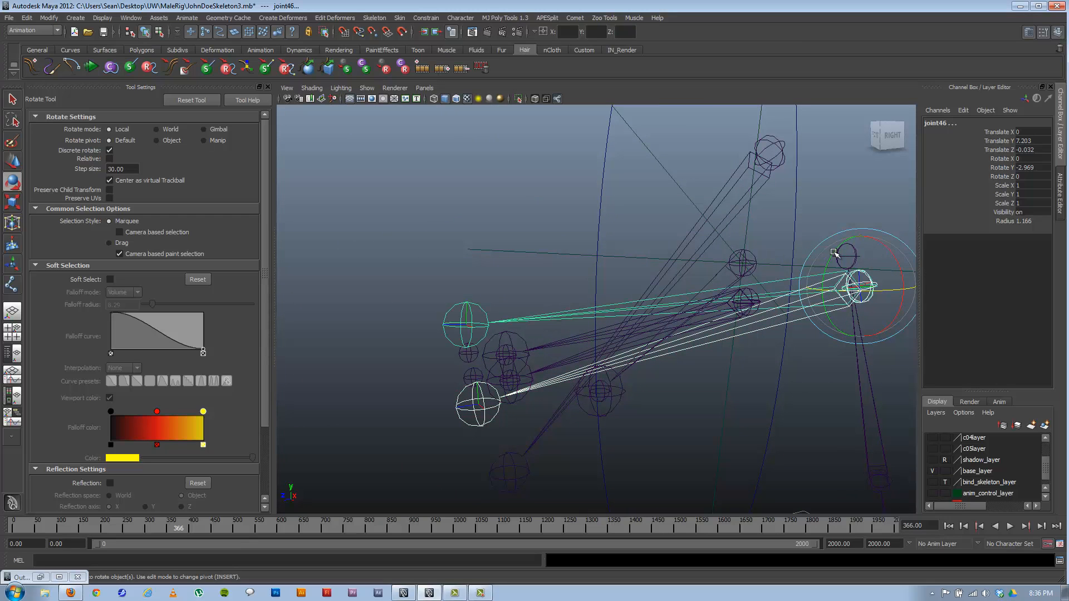
drag(832, 255, 829, 257)
key(ctrl+z)
key(ctrl+z)
- Undo a free rotation of the lower middle lip pivot's rotation axis and turn the axis about X in 30-degree discrete steps
click(551, 384)
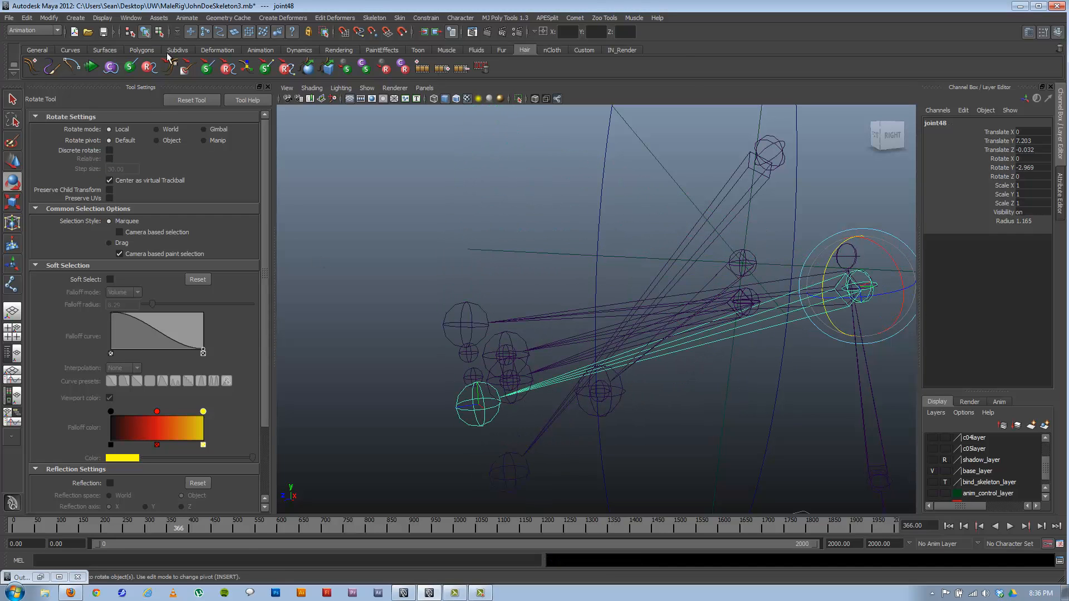
click(159, 32)
alt+middle_drag(772, 285, 696, 294)
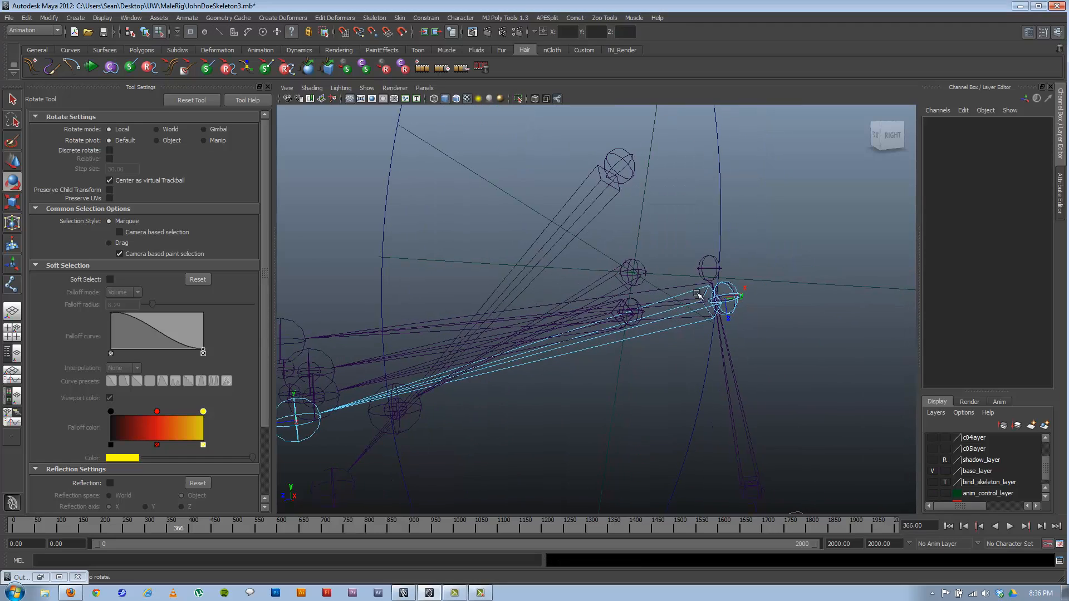
click(732, 298)
alt+drag(727, 303, 746, 298)
key(ctrl+z)
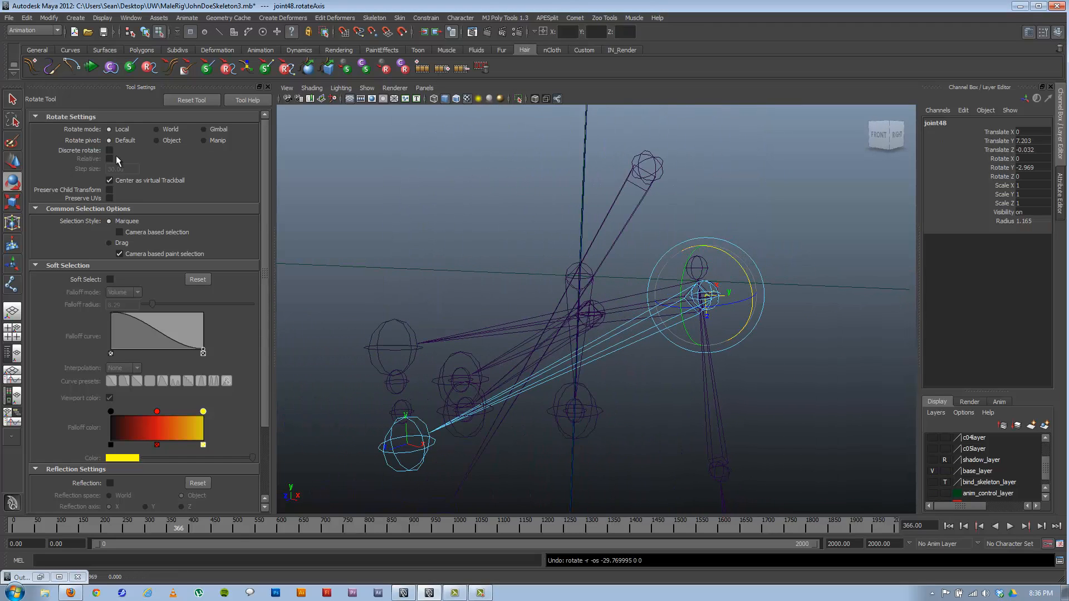
mouse_move(737, 259)
mouse_down()
mouse_move(740, 333)
mouse_move(662, 357)
mouse_move(767, 295)
mouse_move(737, 262)
mouse_move(736, 331)
mouse_move(726, 239)
mouse_up()
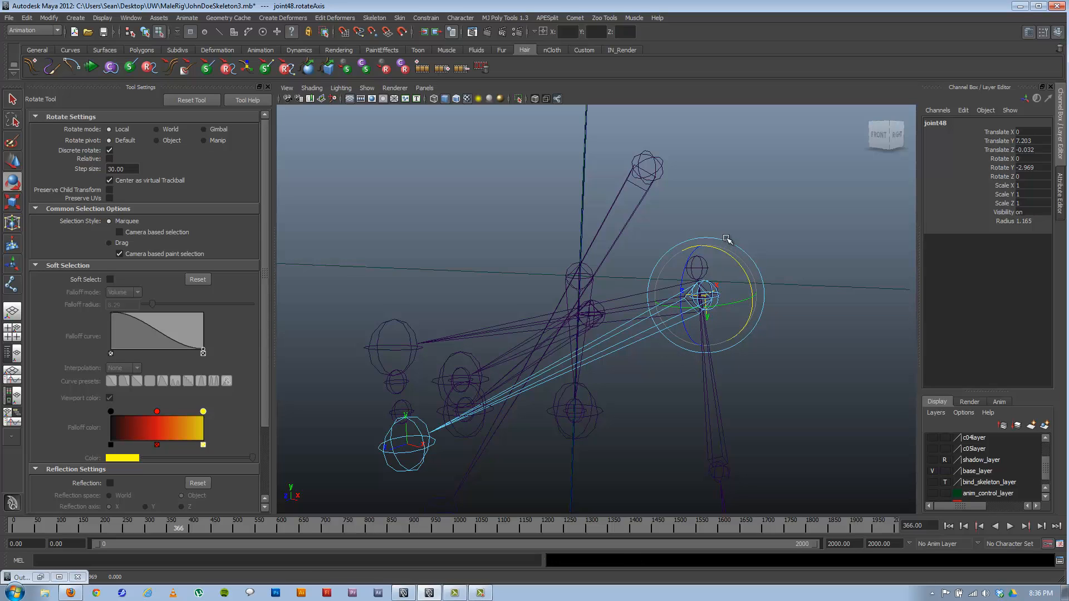
- Undo the last rotation-axis turn of the lower middle lip pivot and return to object selection mode
key(ctrl+z)
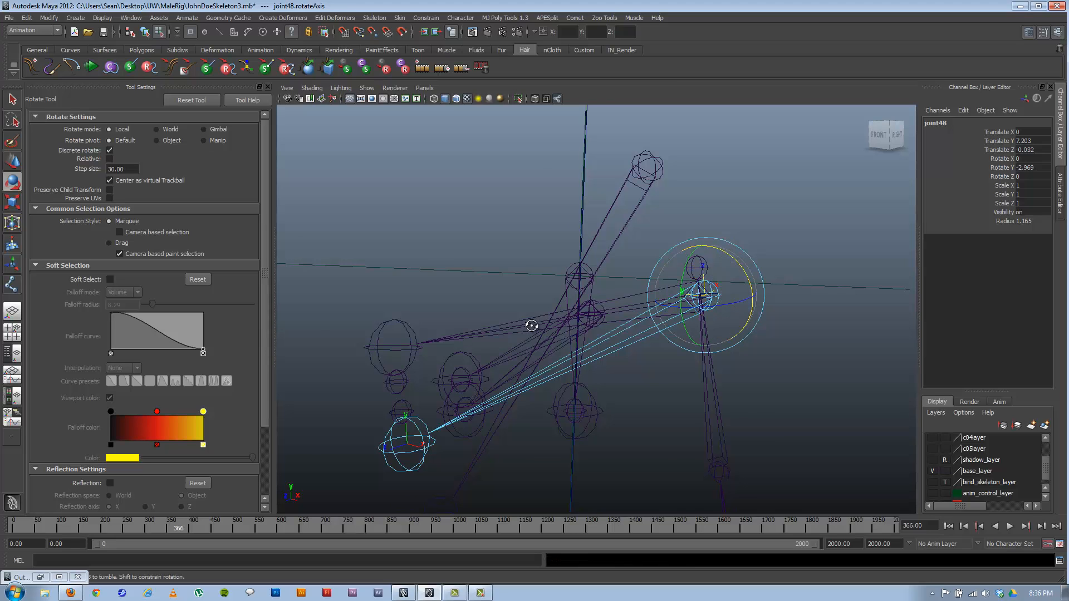
alt+drag(532, 324, 406, 293)
alt+middle_drag(405, 294, 489, 292)
click(145, 31)
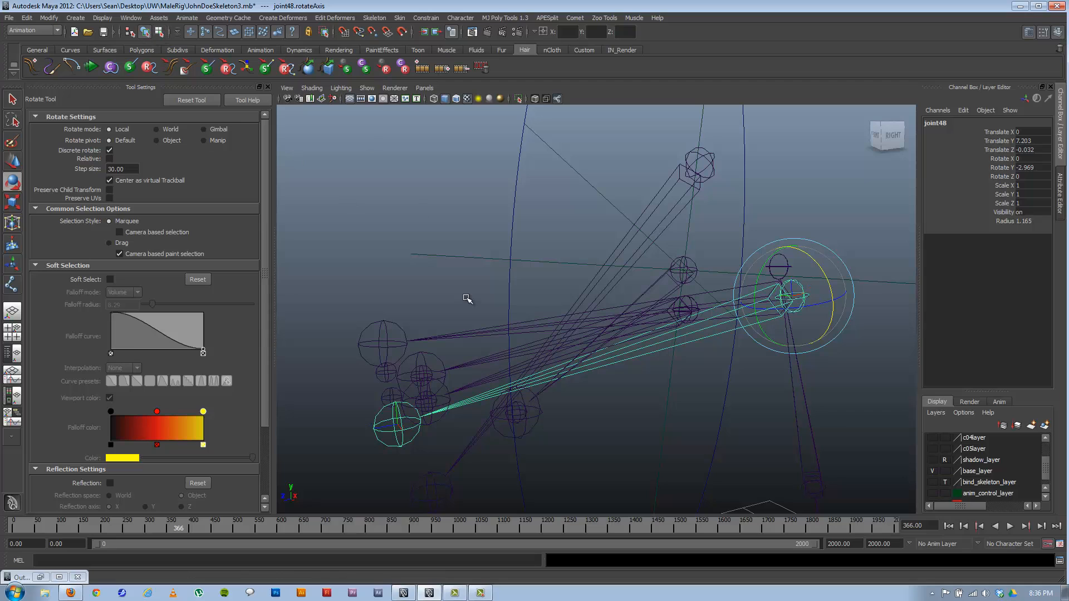
- Try rotating both middle lip pivot joints together with discrete rotation turned off, undoing each trial rotation
shift+click(469, 335)
mouse_move(762, 267)
mouse_down()
mouse_move(775, 253)
mouse_move(771, 268)
mouse_up()
key(ctrl+z)
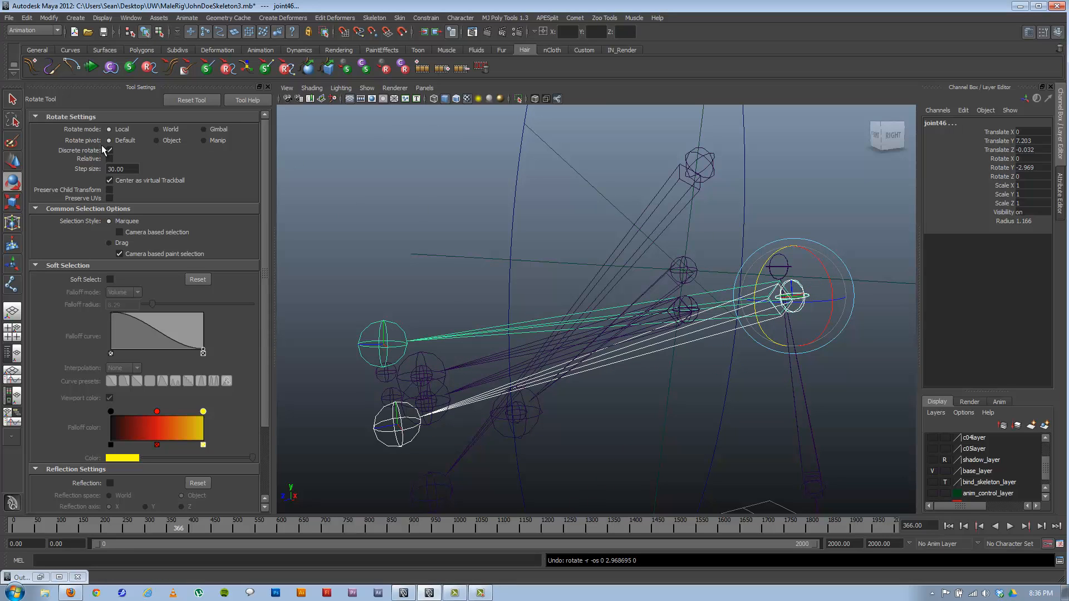
click(110, 150)
drag(766, 269, 796, 295)
key(ctrl+z)
key(ctrl+z)
key(ctrl+z)
key(ctrl+z)
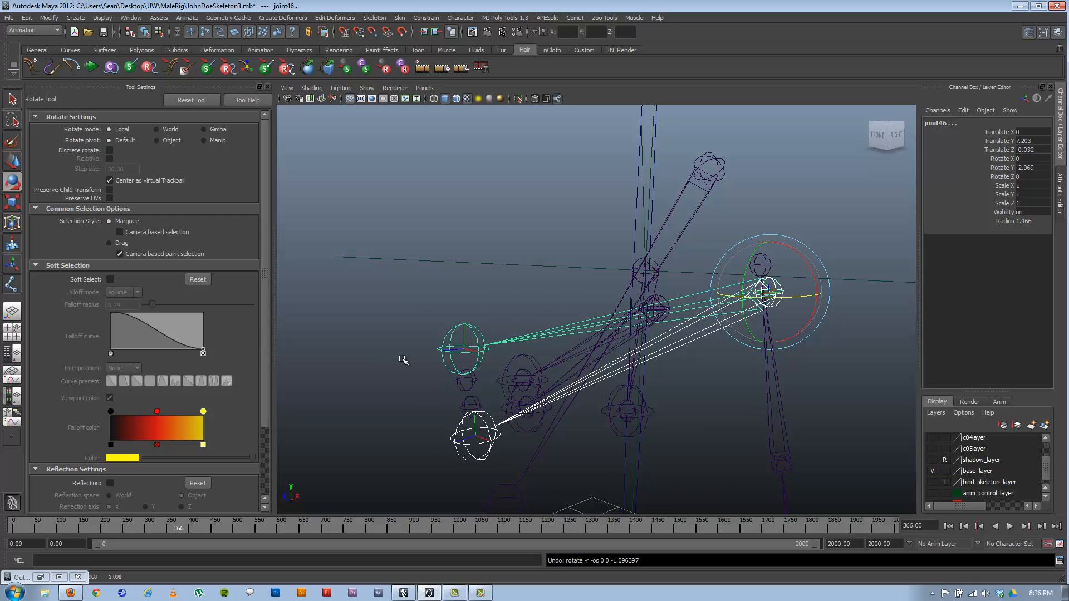
drag(743, 274, 782, 290)
key(ctrl+z)
- Set Rotate Y to 0 for both middle lip pivot joints and deselect them
alt+drag(553, 348, 527, 353)
alt+drag(458, 345, 556, 327)
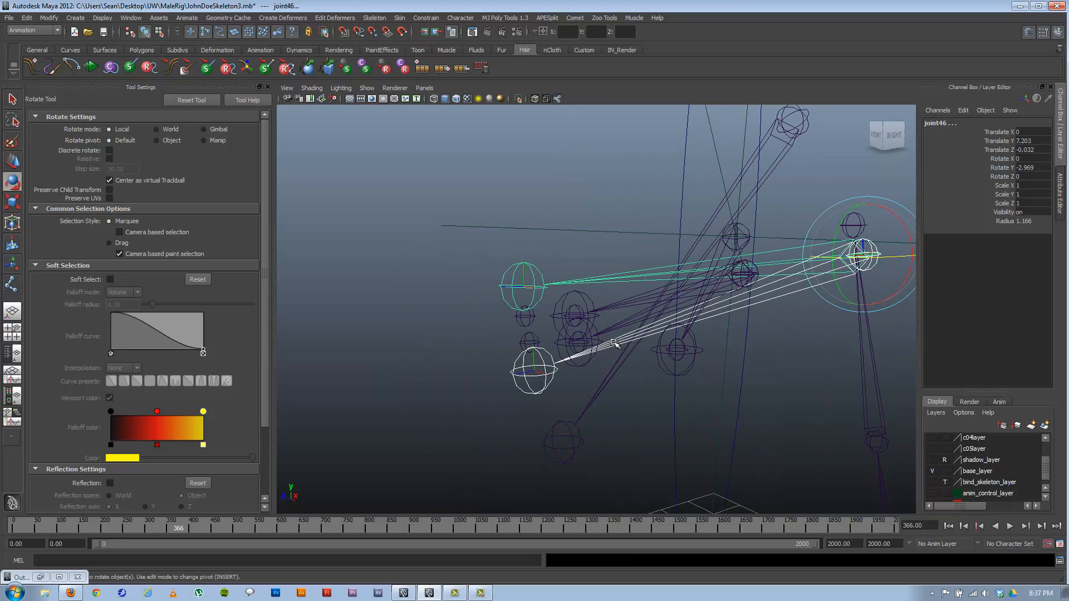
alt+drag(696, 317, 501, 334)
double_click(1031, 168)
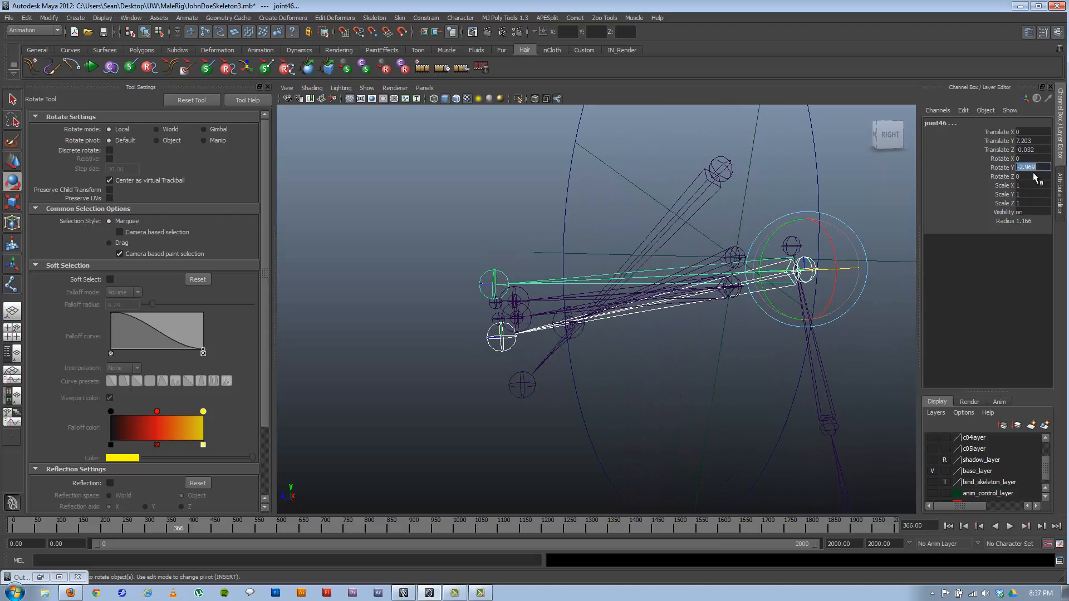
text(0)
key(Return)
click(509, 273)
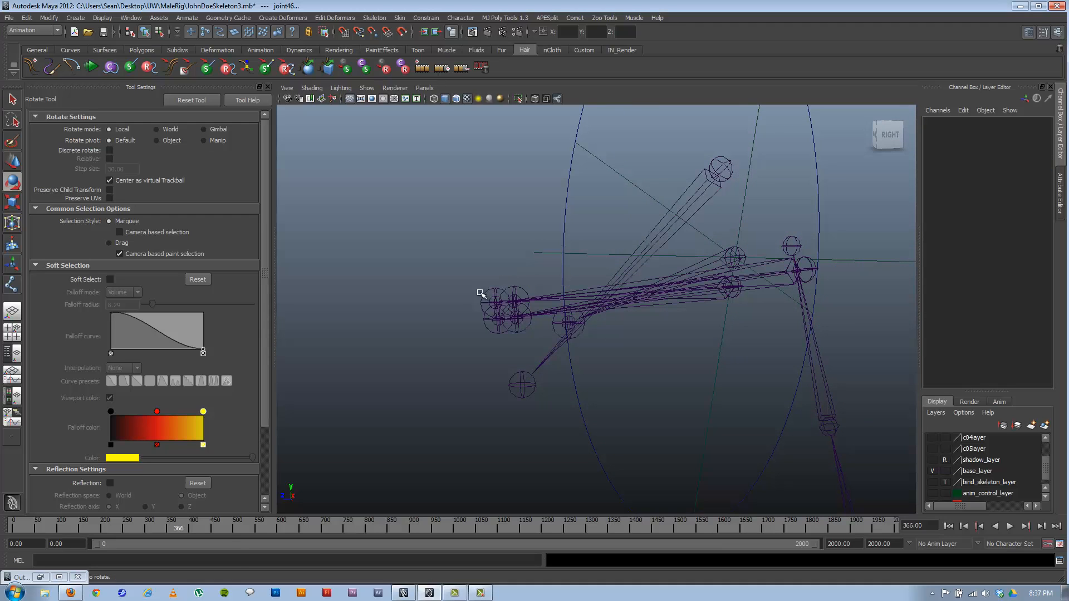
- Delete the end joints of the upper and lower lip pivot chains, both middle and side, leaving their pivot joints
alt+right_drag(481, 295, 479, 318)
click(471, 285)
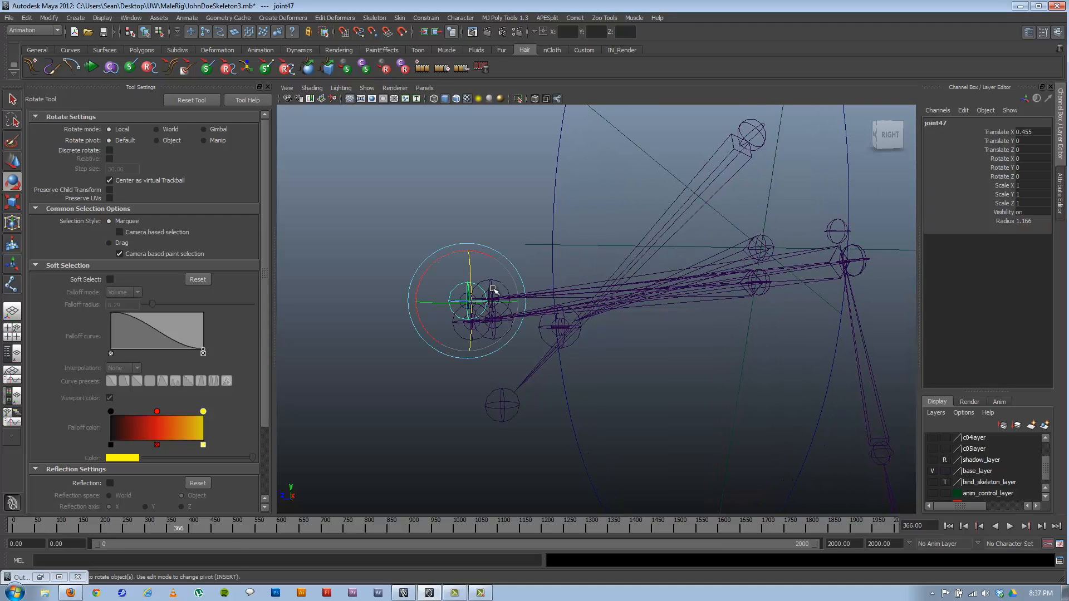
key(Delete)
click(490, 296)
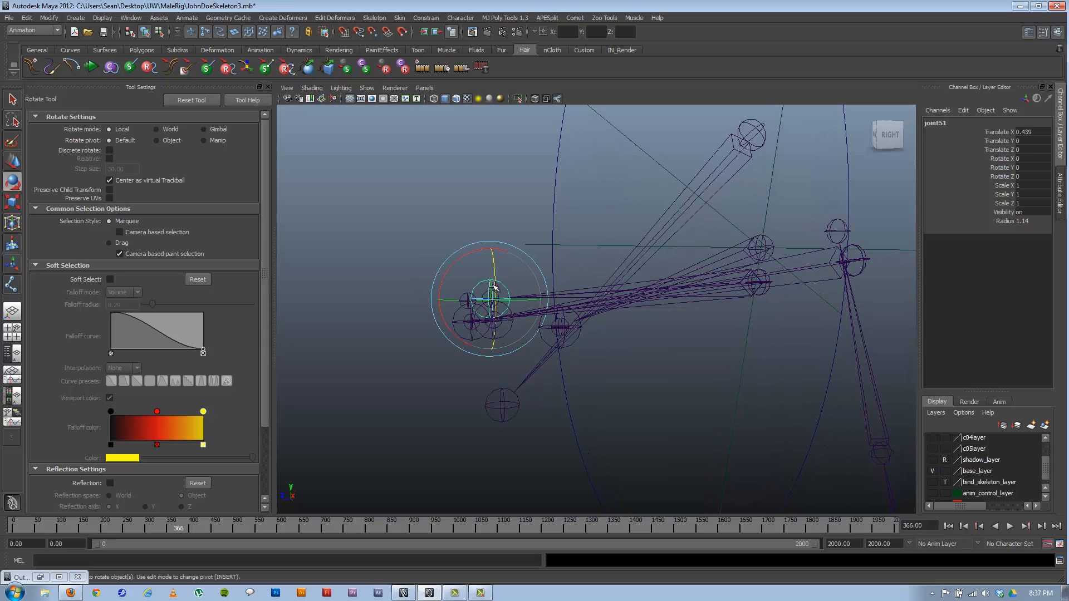
key(Delete)
click(494, 338)
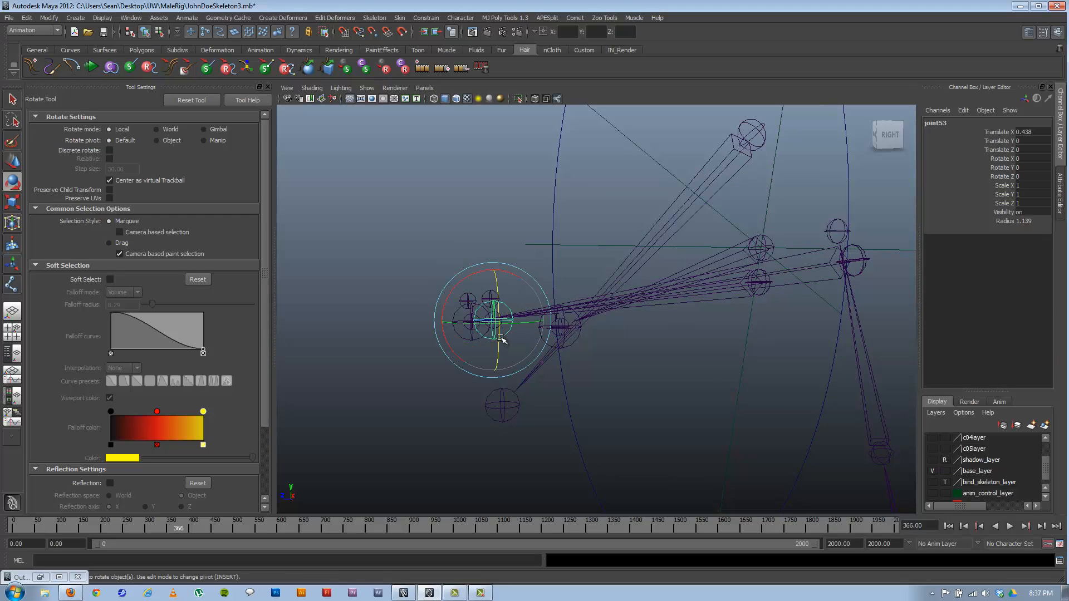
key(Delete)
click(475, 339)
key(Delete)
- Delete the end joint of the lip corner chain and the end joint of the long chain reaching below the lips
click(543, 337)
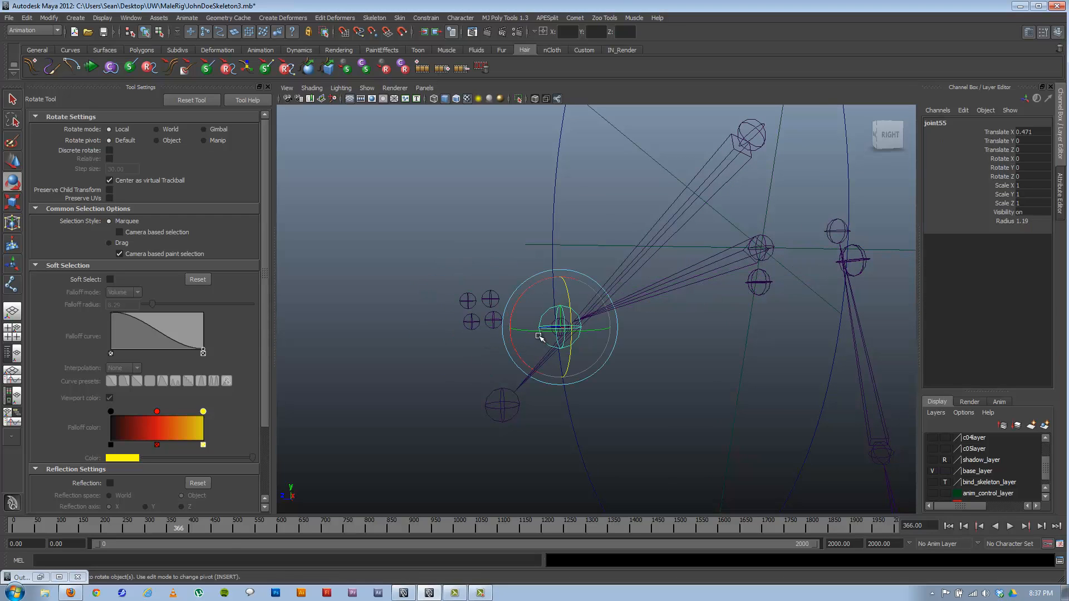
key(Delete)
click(499, 392)
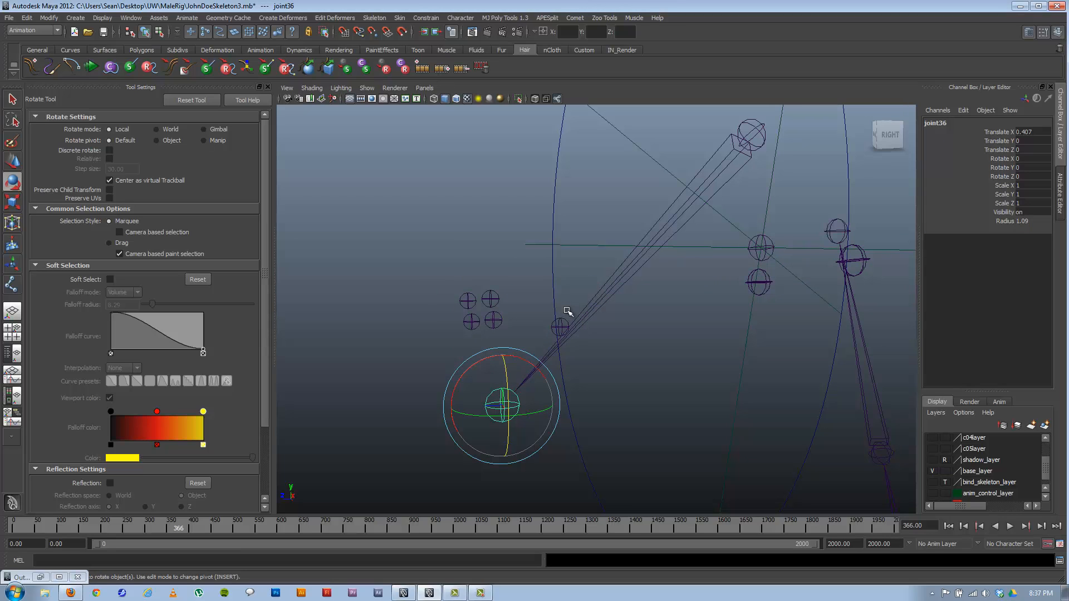
key(Delete)
- Delete the five small leftover marker joints around the lips and the large NURBS guide circle
click(561, 326)
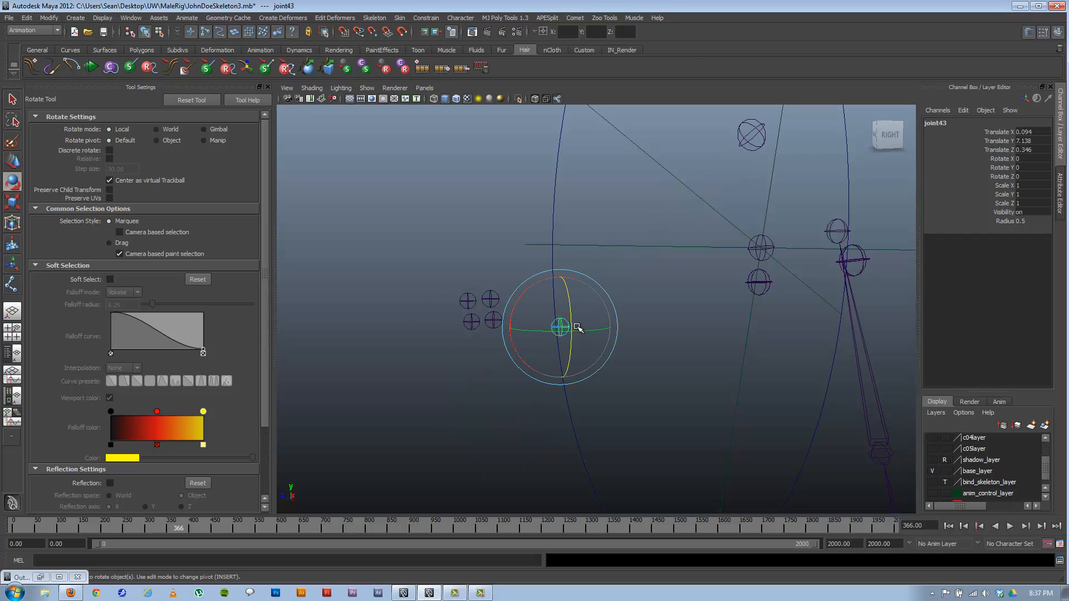
key(Delete)
drag(462, 285, 639, 223)
key(Delete)
click(689, 157)
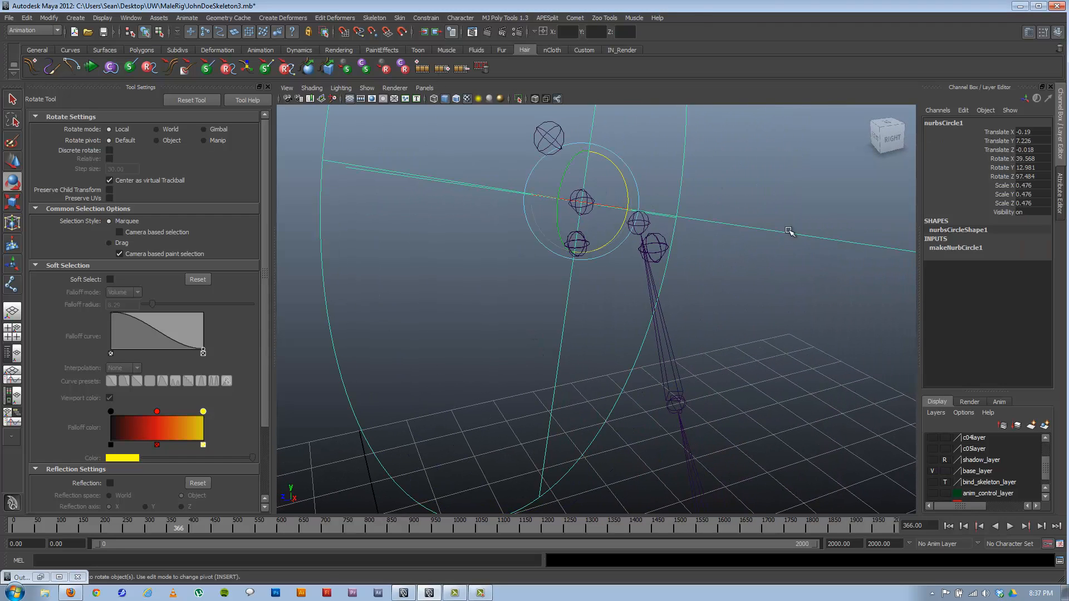
alt+drag(790, 231, 381, 313)
key(w)
click(457, 296)
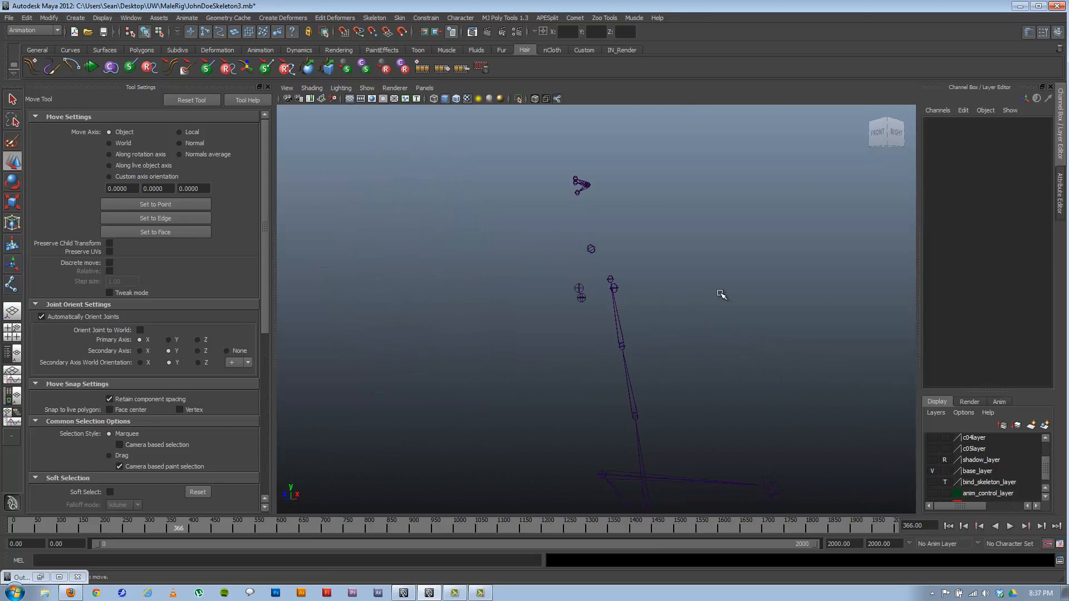
- Select all the lip pivot joints and parent them under the head joint, joint27
alt+drag(718, 296, 634, 258)
drag(557, 172, 618, 273)
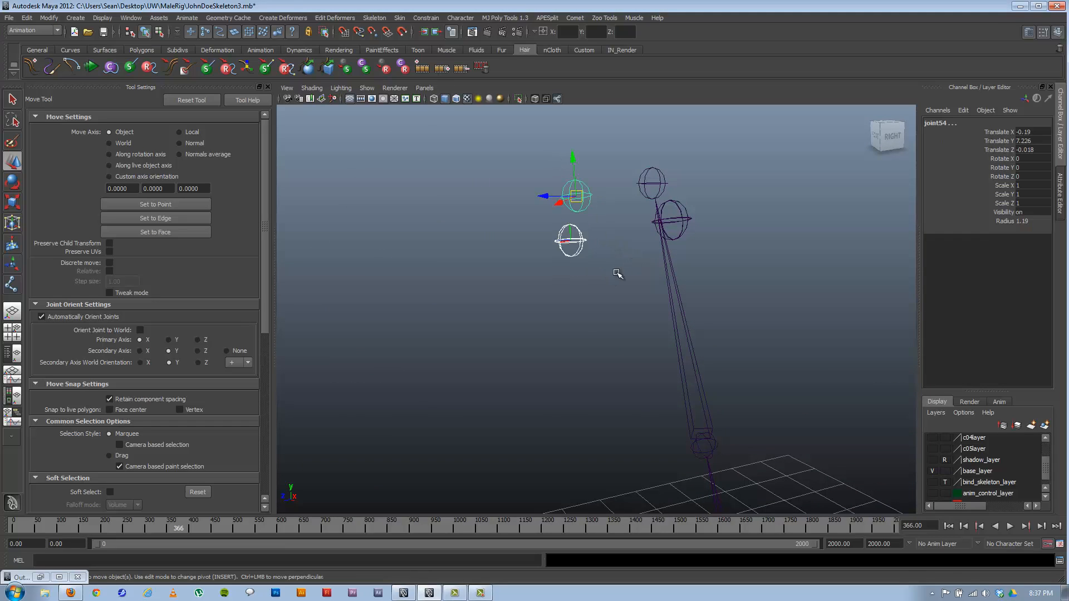
shift+click(680, 217)
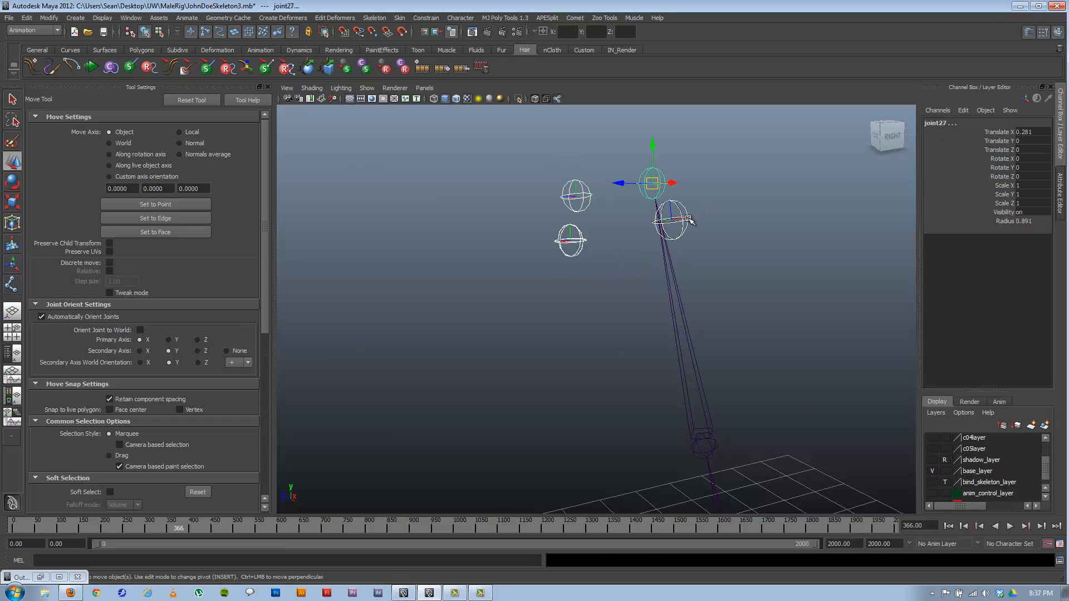
key(p)
alt+drag(680, 222, 573, 217)
- Parent the eye joint group and the single centre joint above the lip pivots under the head joint, joint27
click(573, 213)
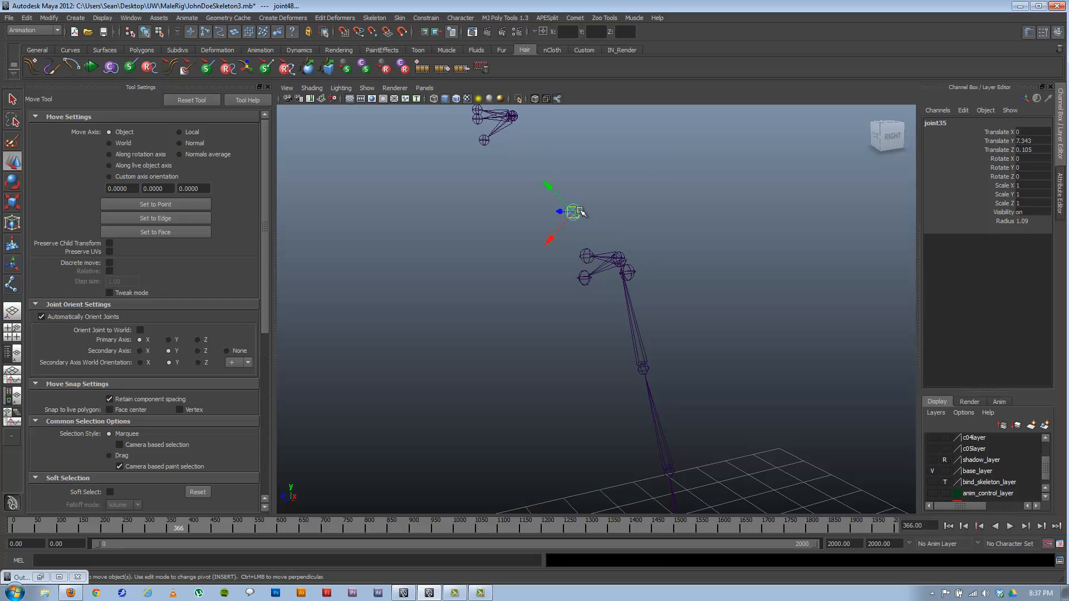
click(513, 116)
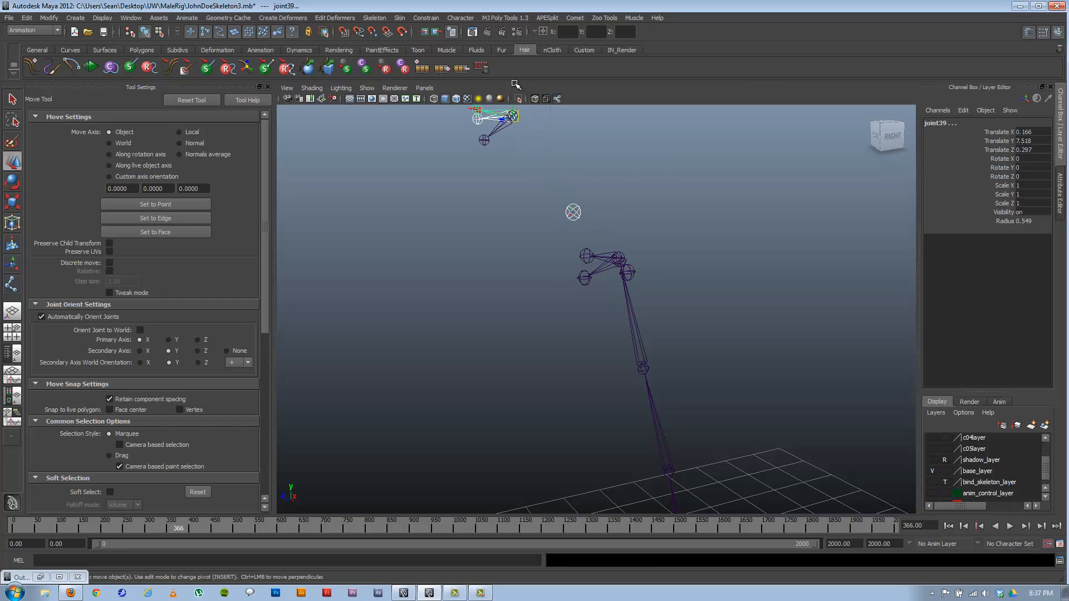
click(573, 212)
shift+click(619, 259)
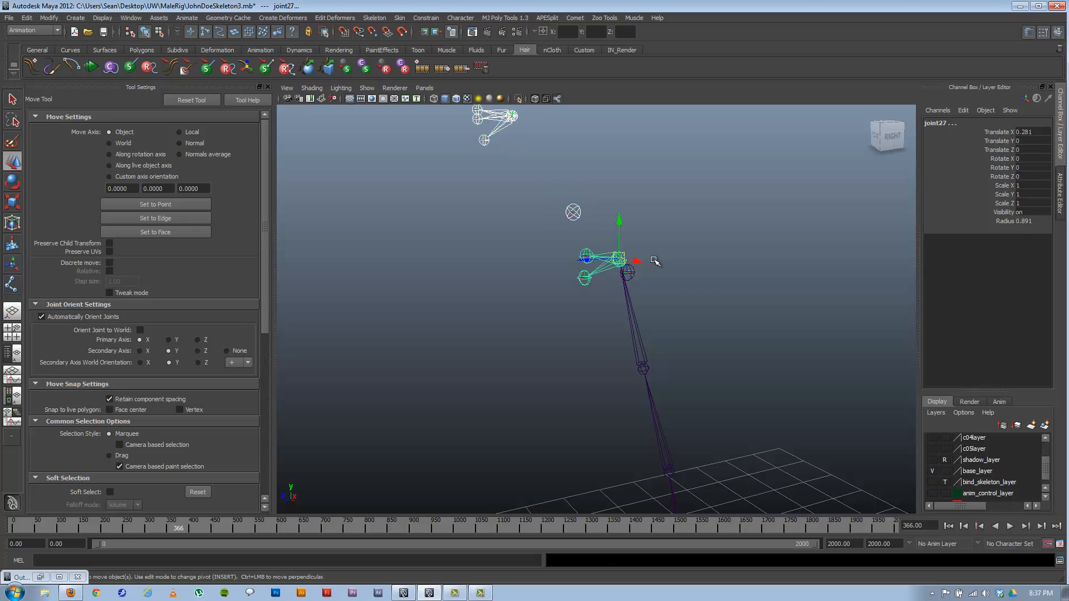
key(p)
click(746, 257)
- Check the two side lip pivot joints and the parented facial hierarchy from the front, along with the full skeleton
alt+drag(576, 331, 673, 169)
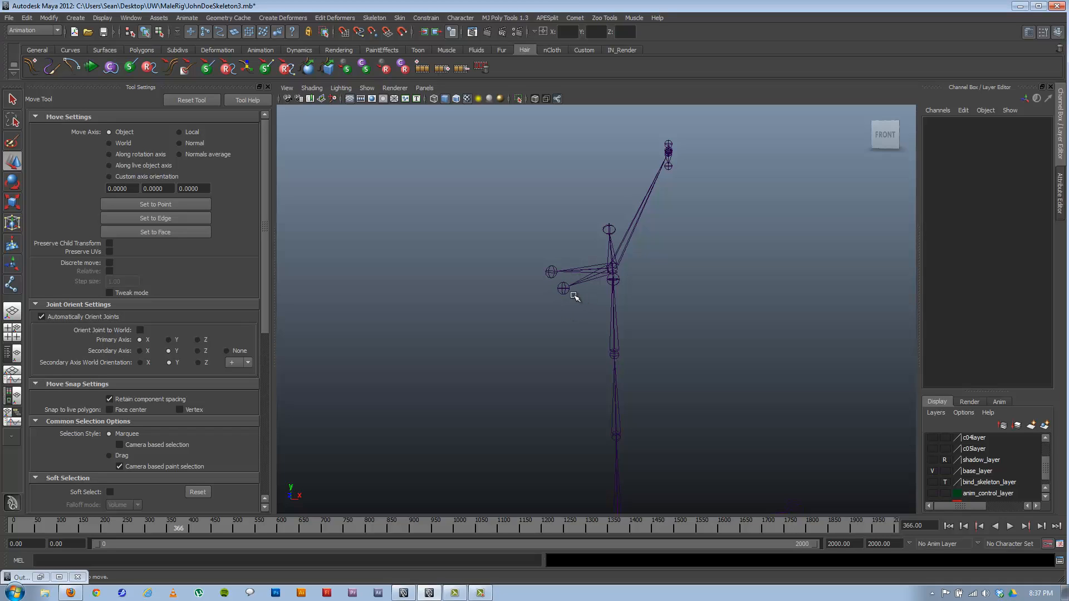
click(552, 272)
click(563, 289)
alt+drag(694, 375, 633, 374)
alt+middle_drag(633, 374, 524, 346)
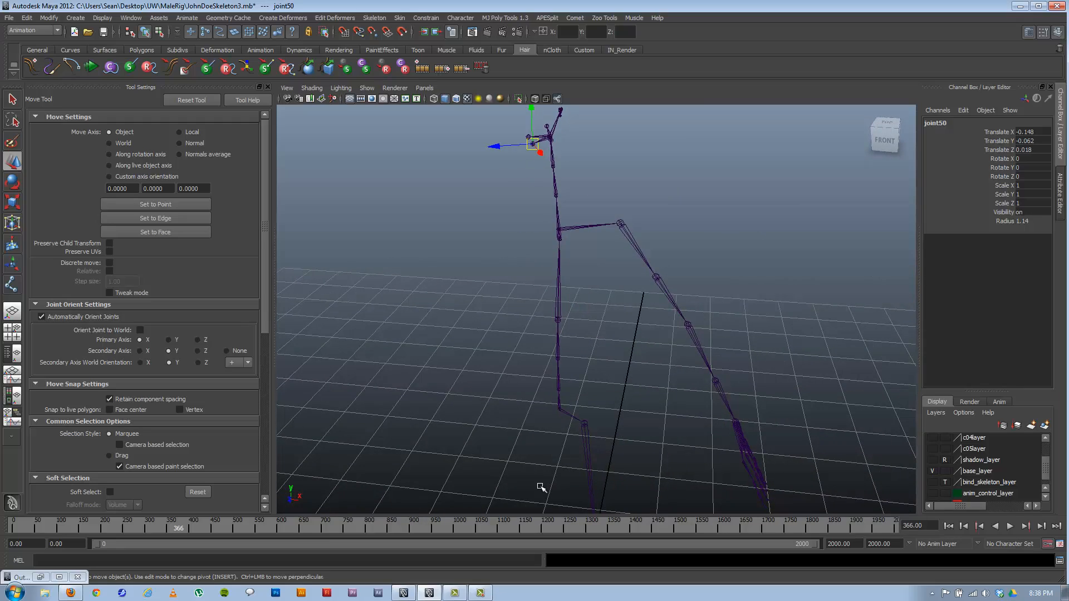
alt+middle_drag(541, 488, 596, 306)
- Rename the thigh joint at the start of the leg chain to lf_thigh_JNT
click(601, 303)
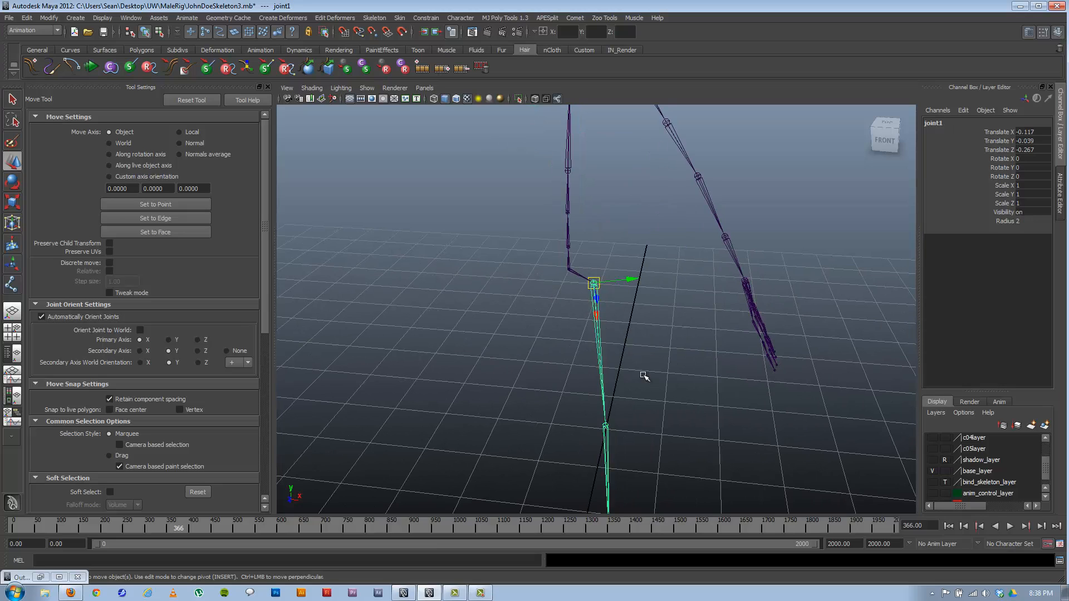
alt+middle_drag(644, 376, 637, 256)
alt+drag(654, 408, 668, 415)
alt+right_drag(669, 416, 643, 404)
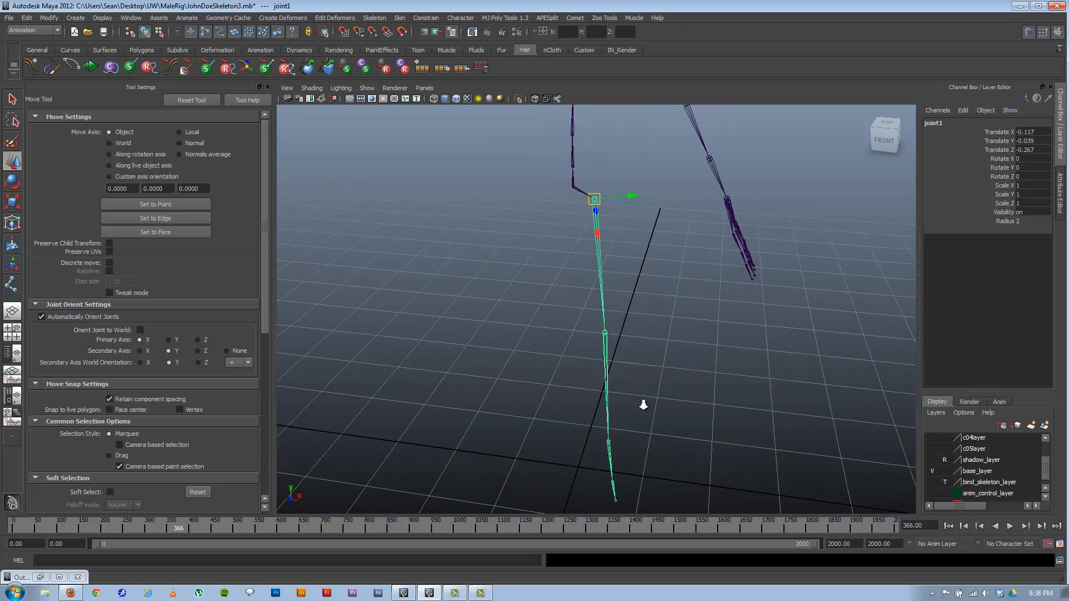
alt+drag(643, 404, 517, 398)
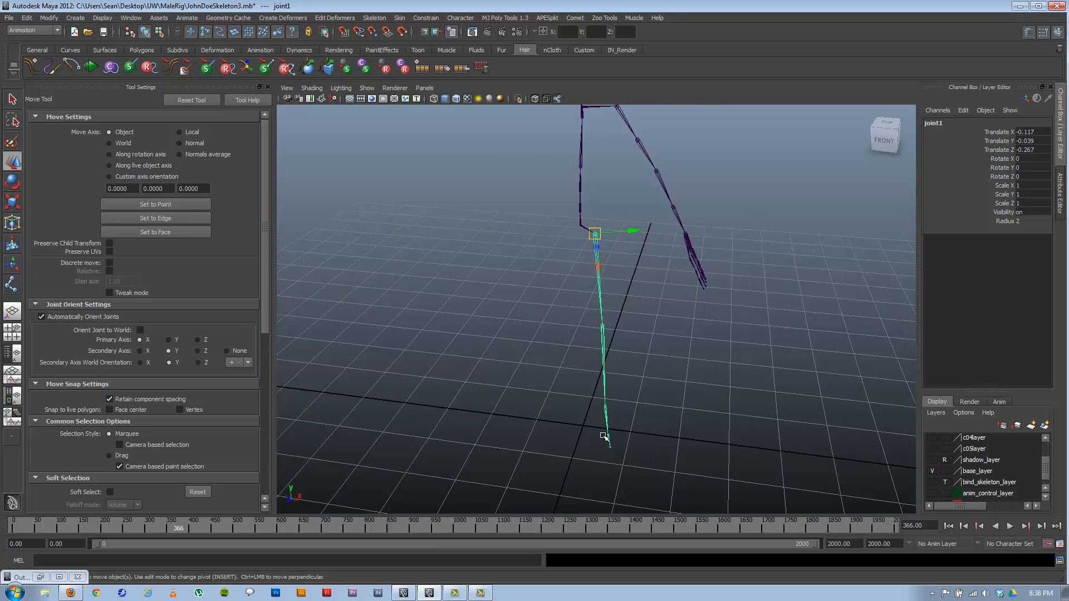
alt+drag(644, 424, 590, 312)
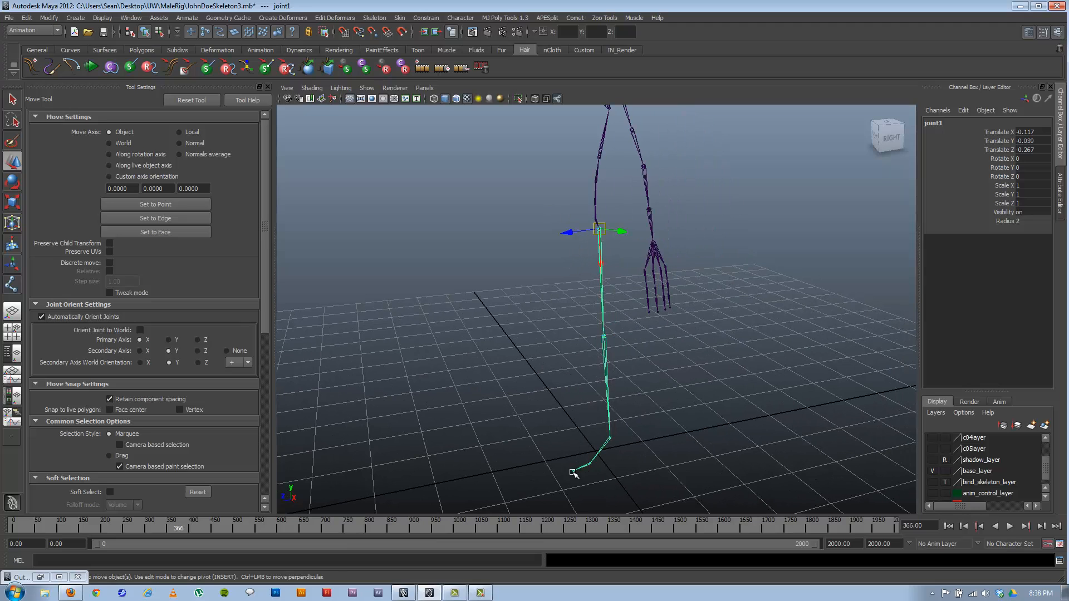
alt+drag(523, 447, 615, 368)
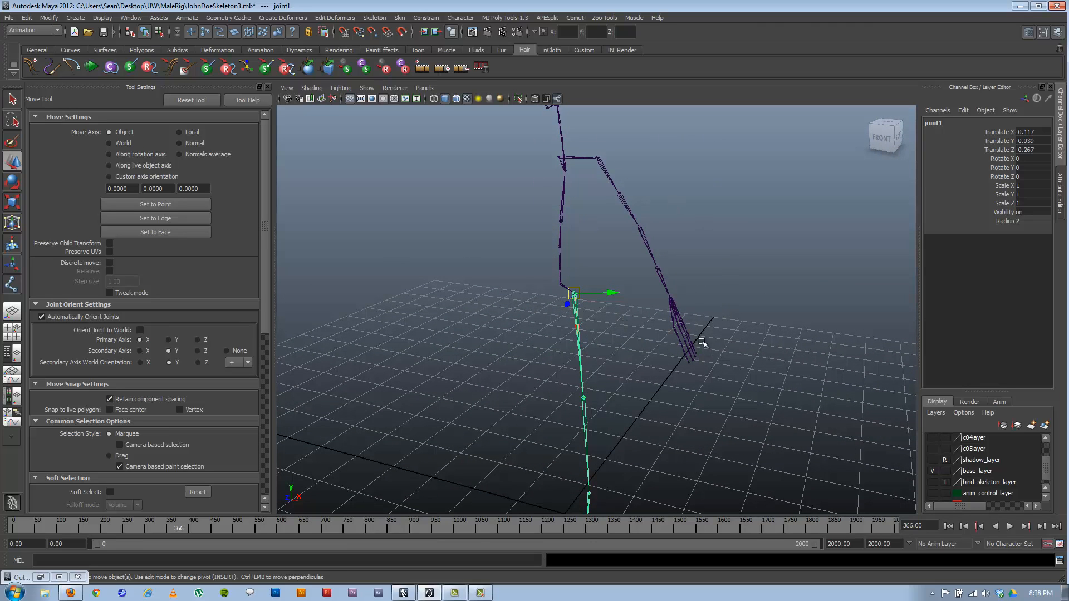
alt+middle_drag(586, 380, 596, 325)
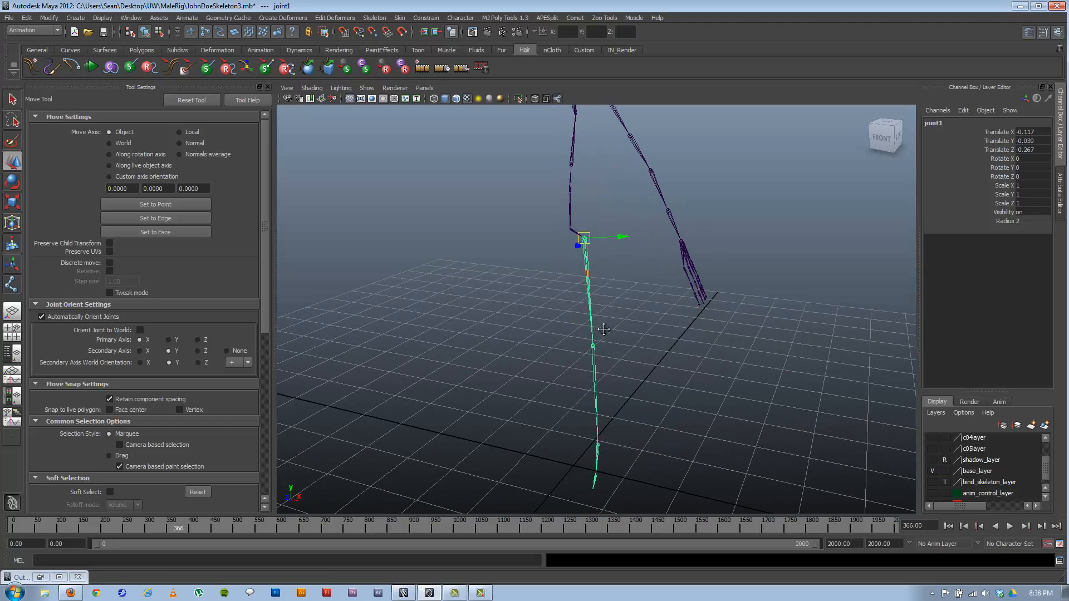
double_click(944, 124)
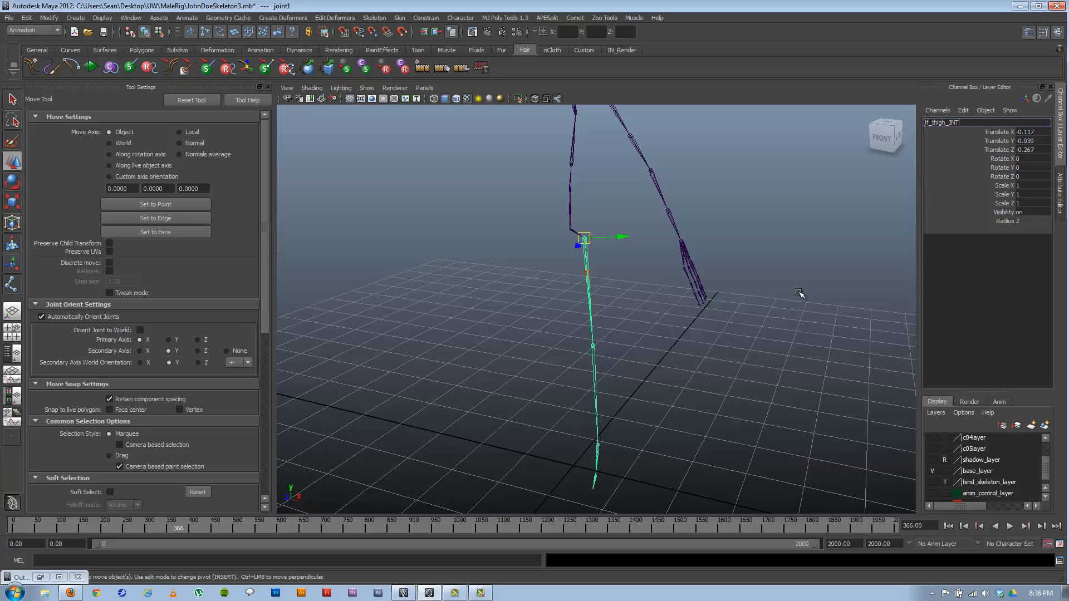
key(Return)
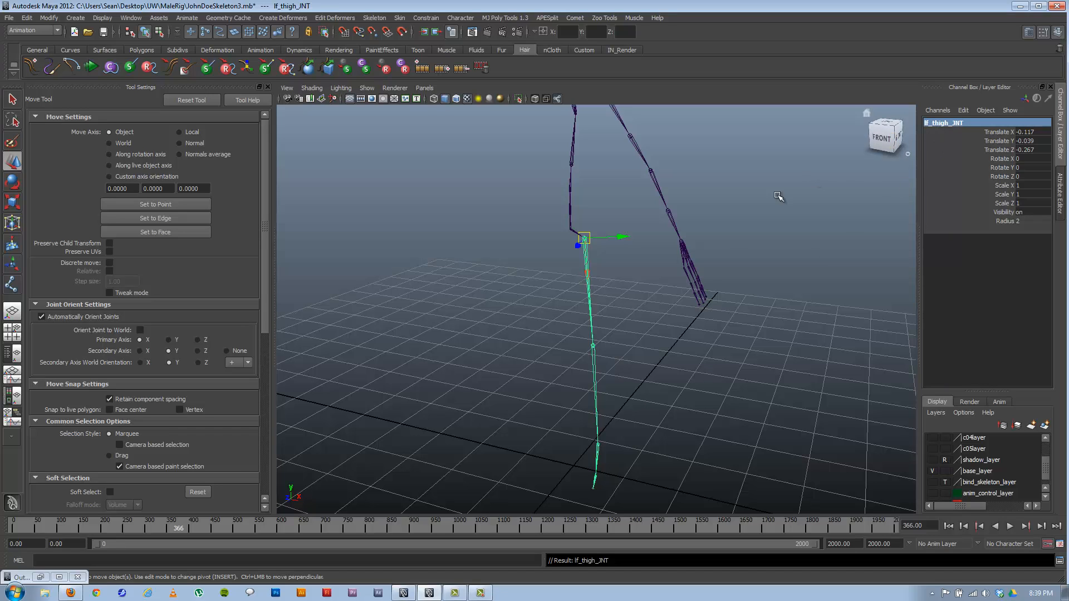
- Select the knee joint below lf_thigh_JNT and examine its place in the fully expanded joint hierarchy in the Outliner
alt+drag(598, 351, 586, 353)
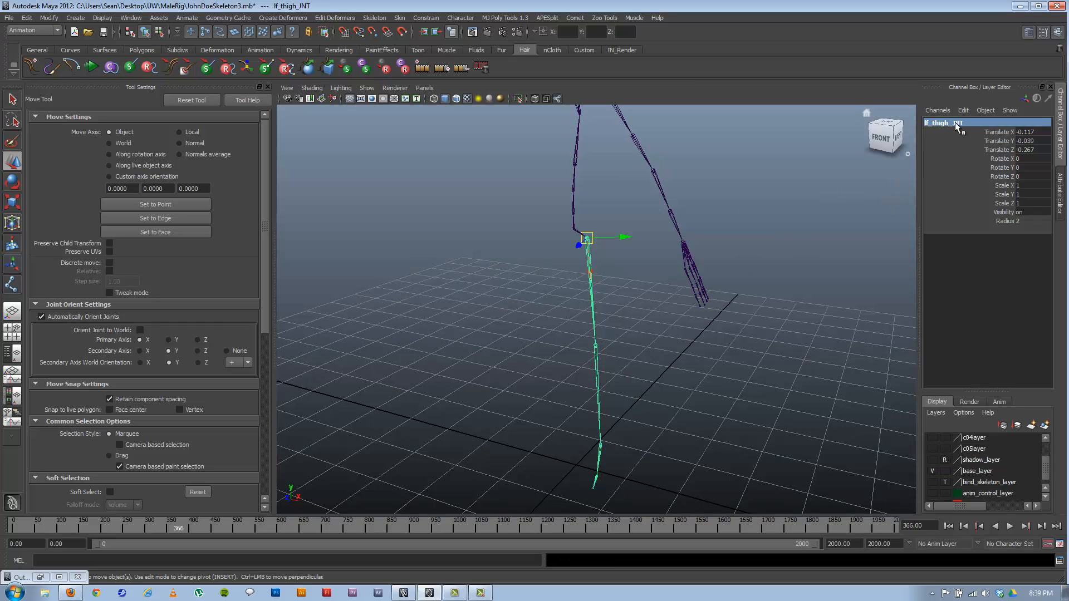
alt+middle_drag(541, 389, 542, 364)
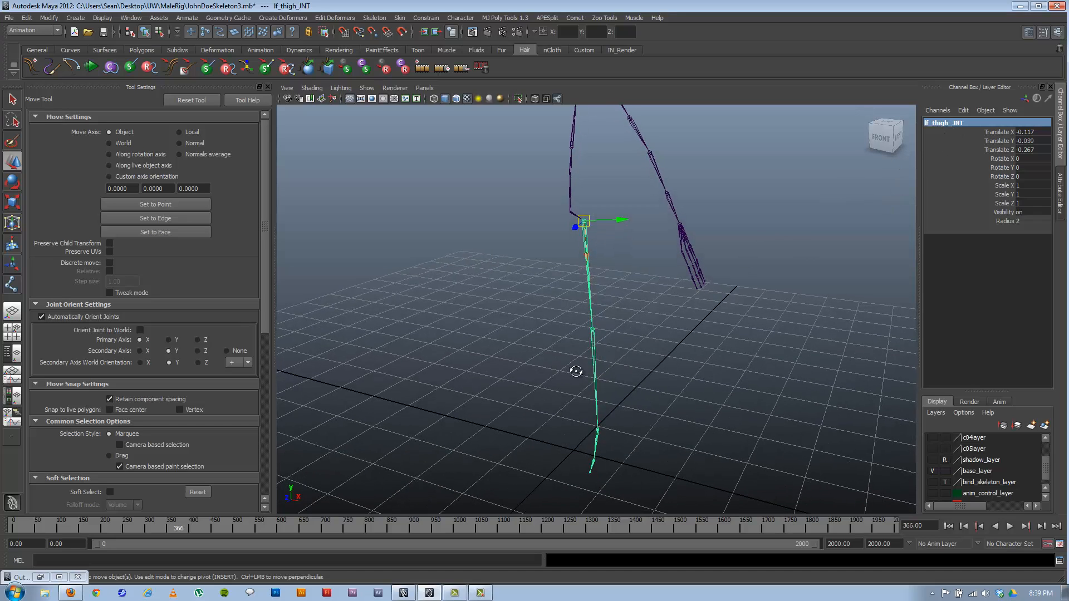
alt+drag(576, 371, 578, 372)
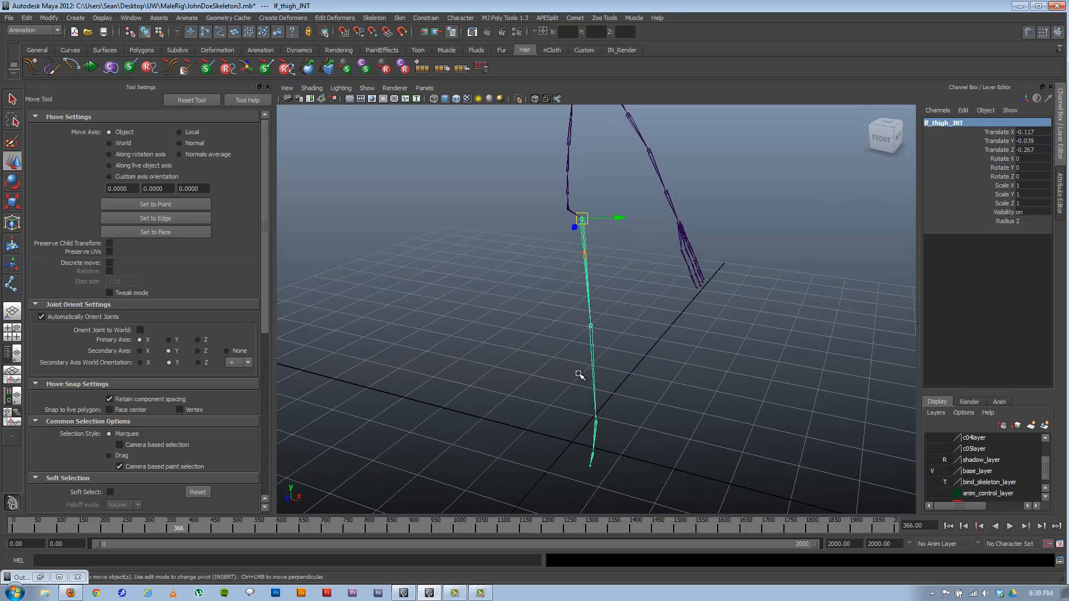
click(591, 328)
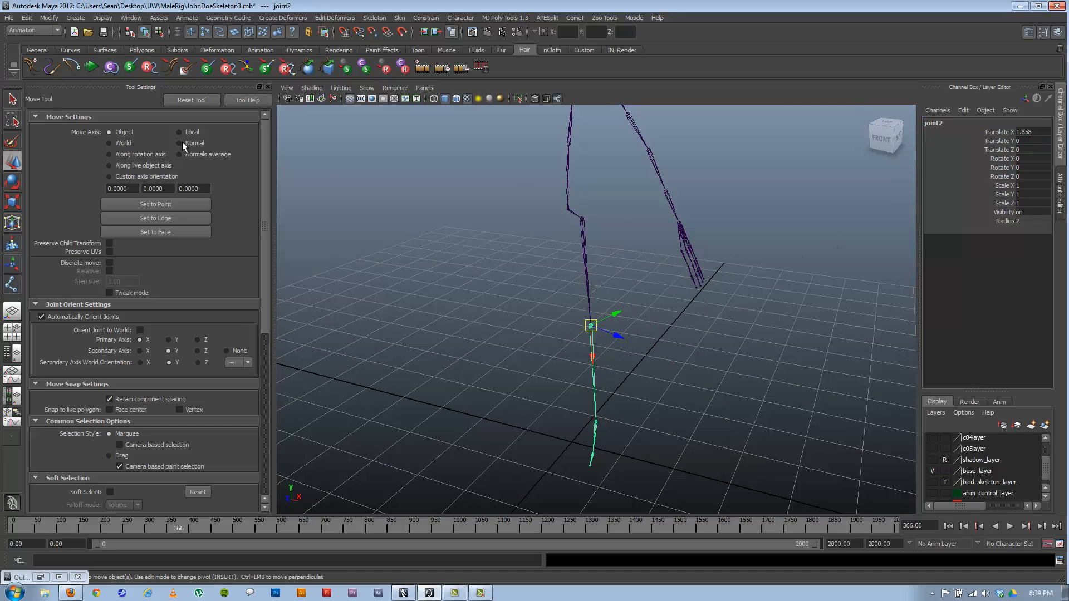
click(138, 17)
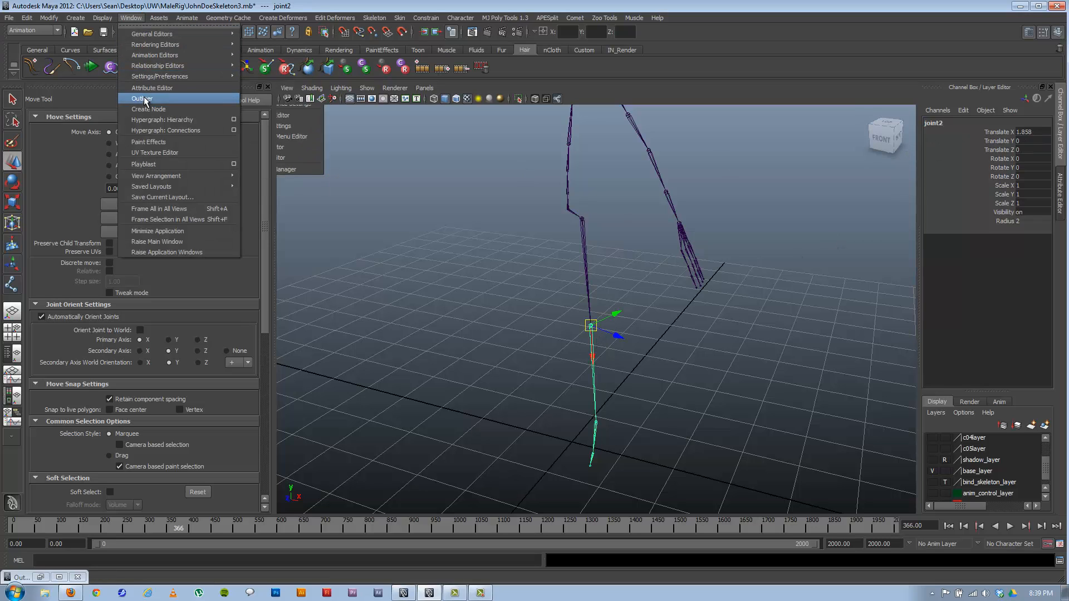
click(146, 98)
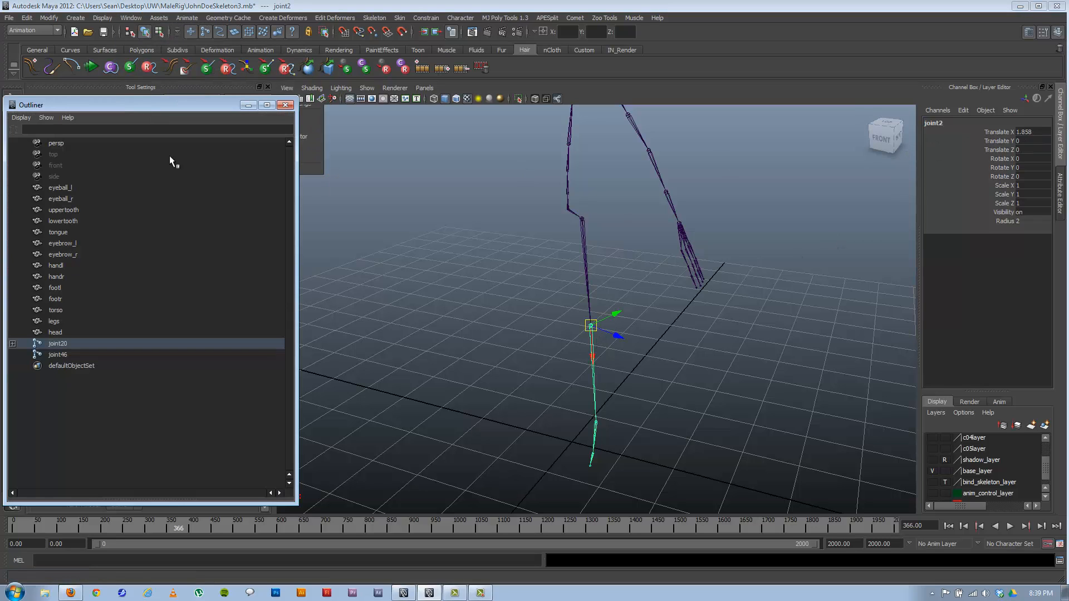
shift+click(12, 344)
scroll(132, 406, down, 8)
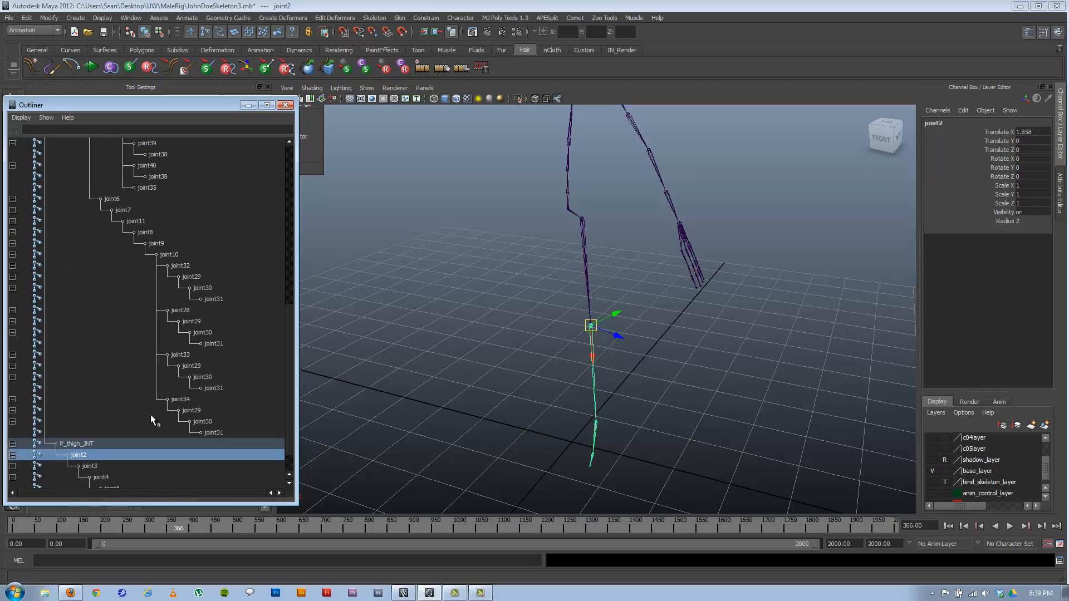
drag(292, 370, 281, 321)
scroll(279, 368, down, 2)
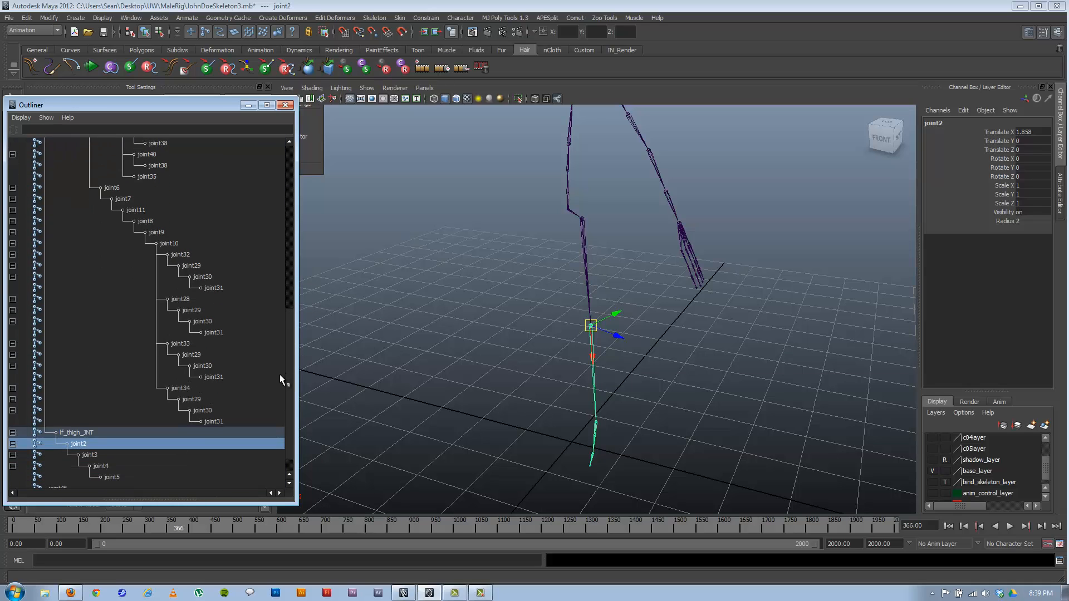
scroll(284, 367, up, 2)
scroll(250, 384, down, 3)
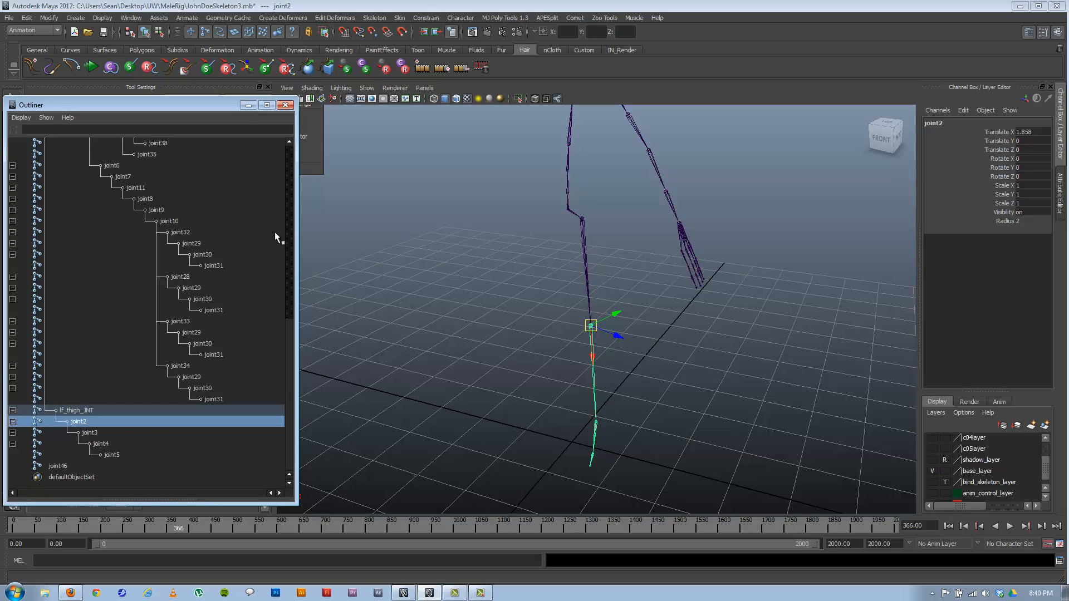
click(248, 104)
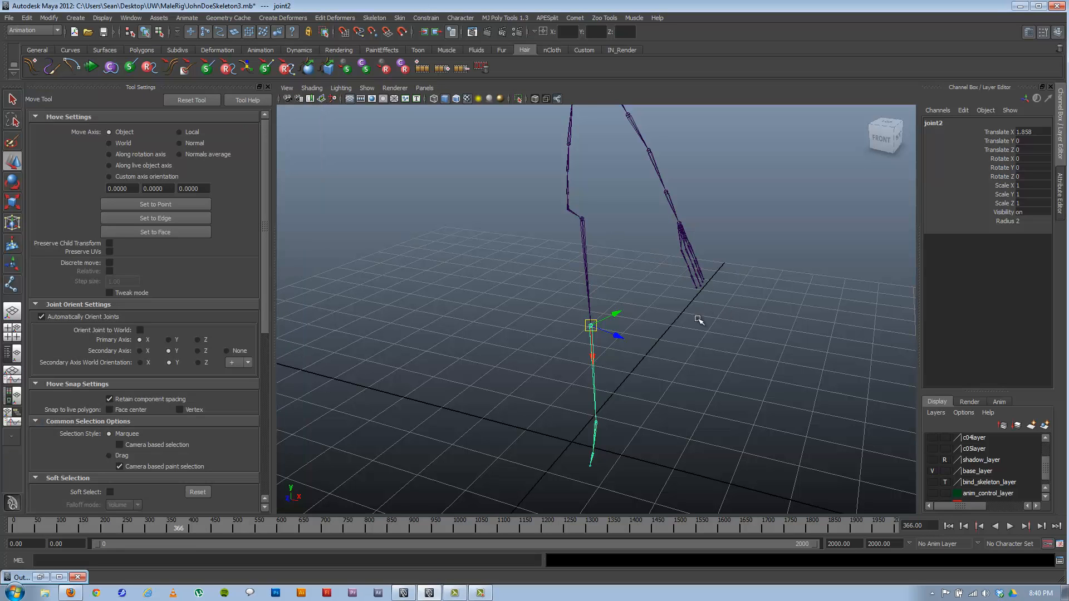
- Rename the selected knee joint to lf_knee_JNT
alt+drag(699, 320, 635, 315)
click(933, 122)
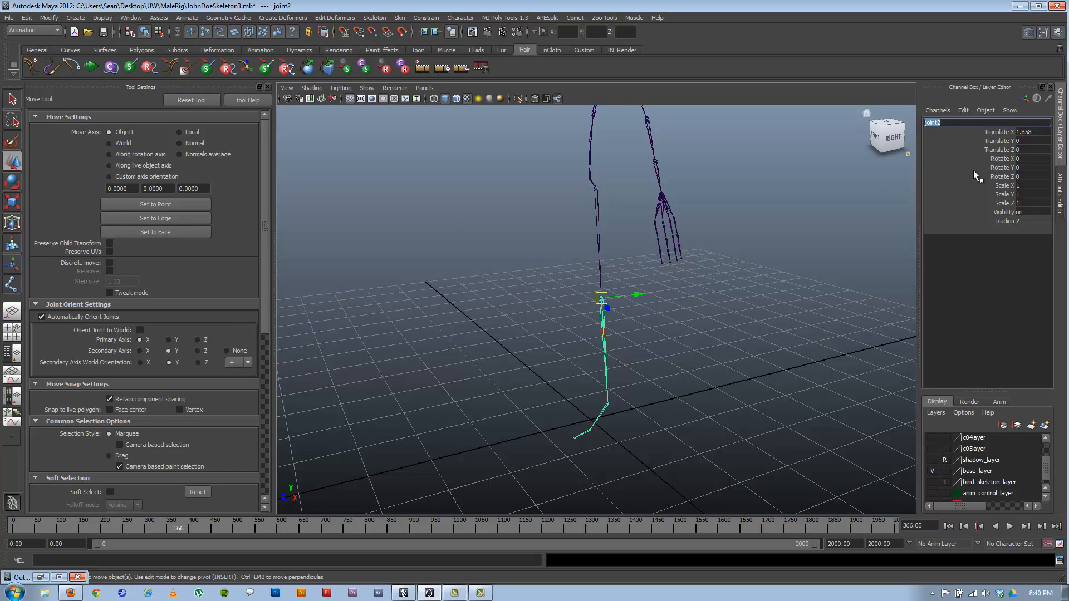
text(lf_knee_JNT)
key(Return)
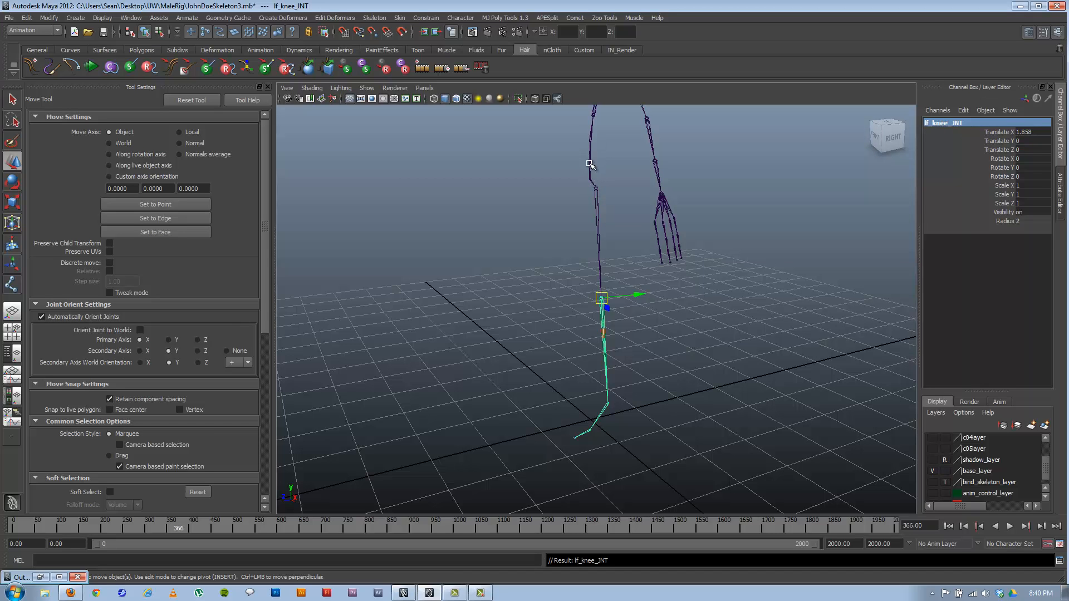
- Review the naming convention on the thigh and knee joints by selecting each one and reading its name
alt+middle_drag(595, 188, 573, 220)
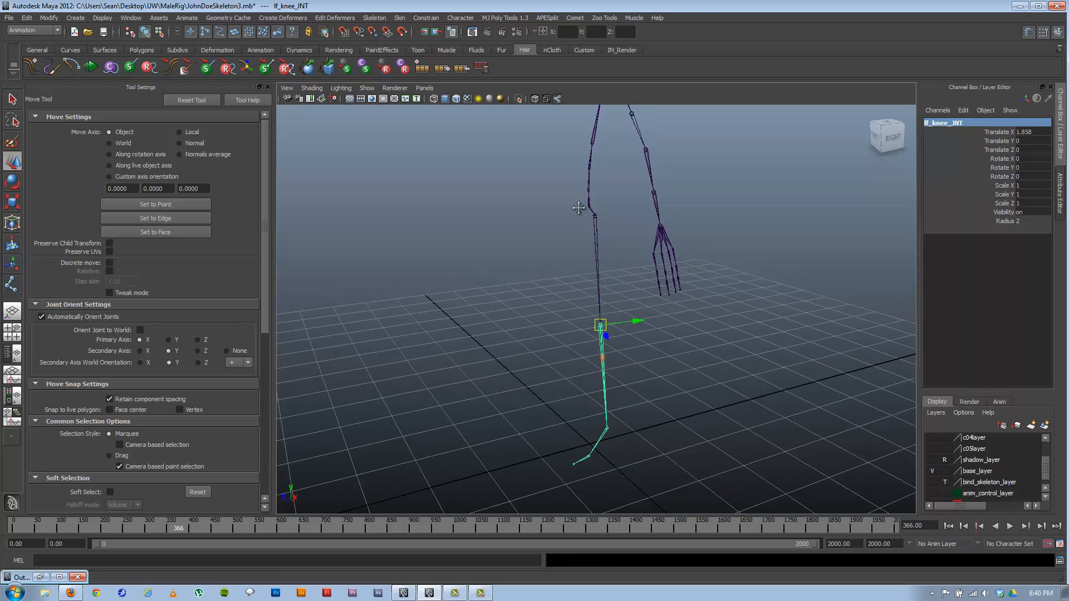
alt+drag(572, 209, 579, 208)
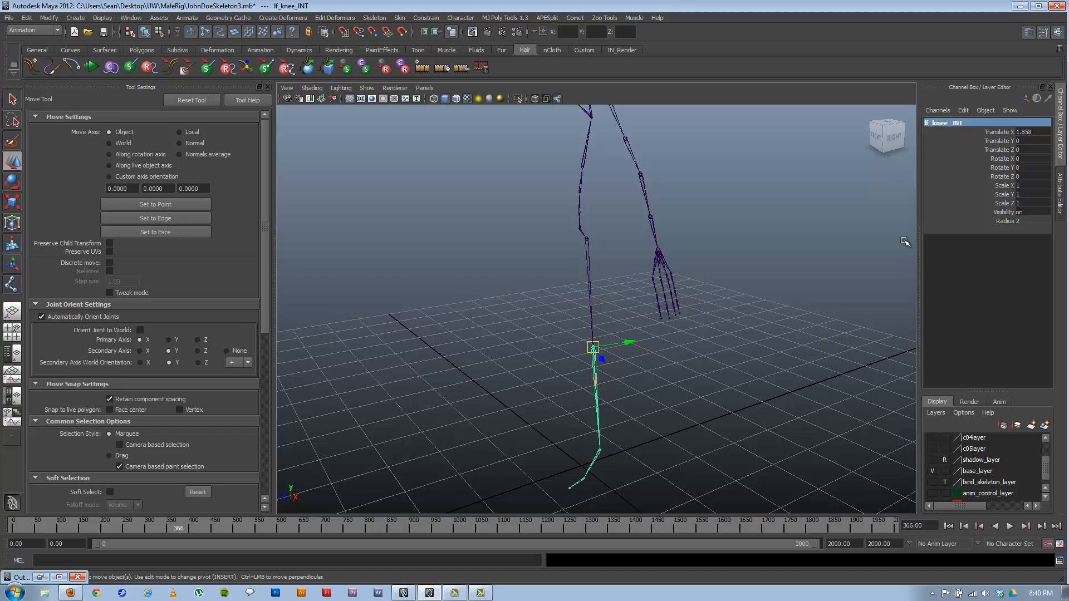
click(953, 123)
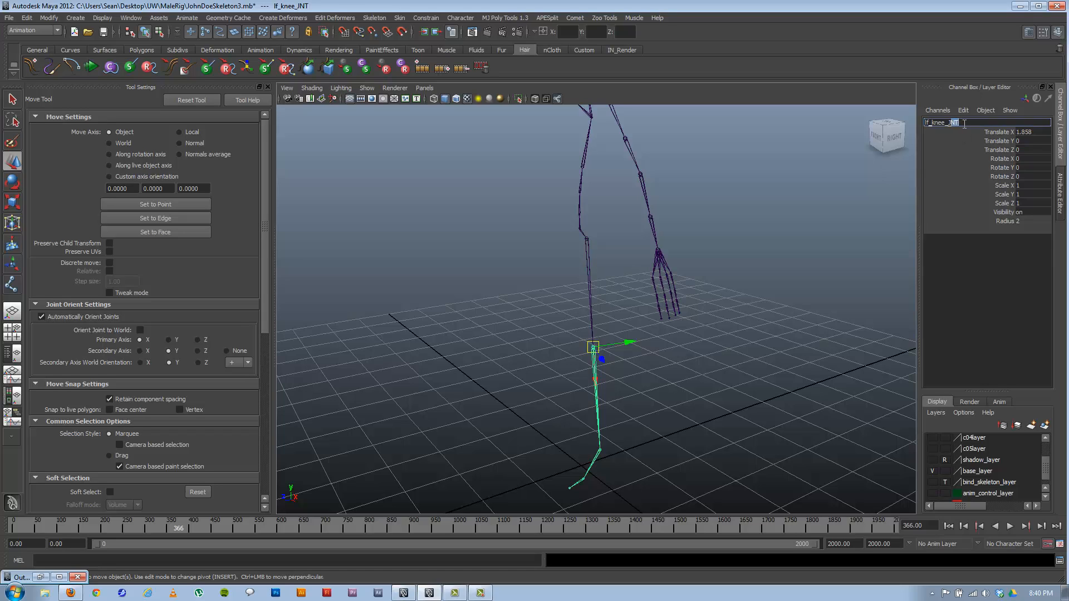
click(591, 293)
click(590, 294)
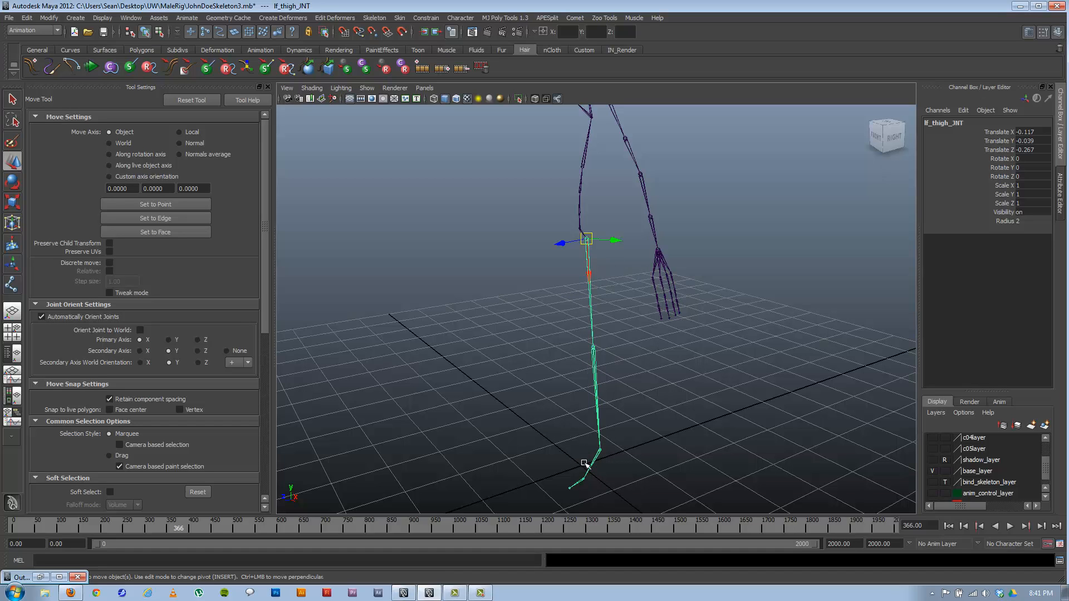
alt+drag(581, 452, 587, 393)
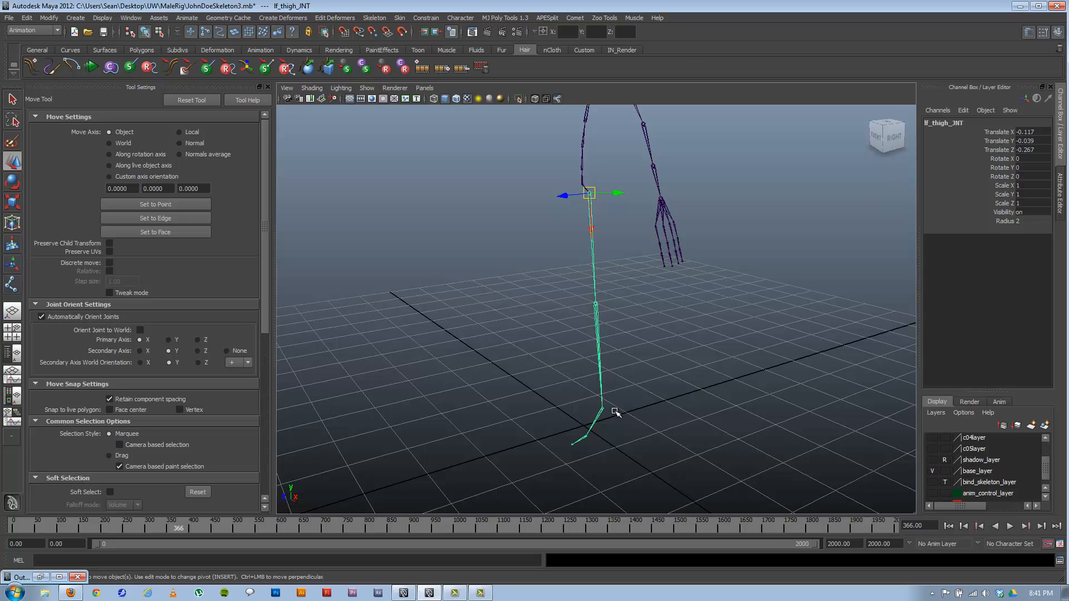
alt+drag(641, 437, 613, 415)
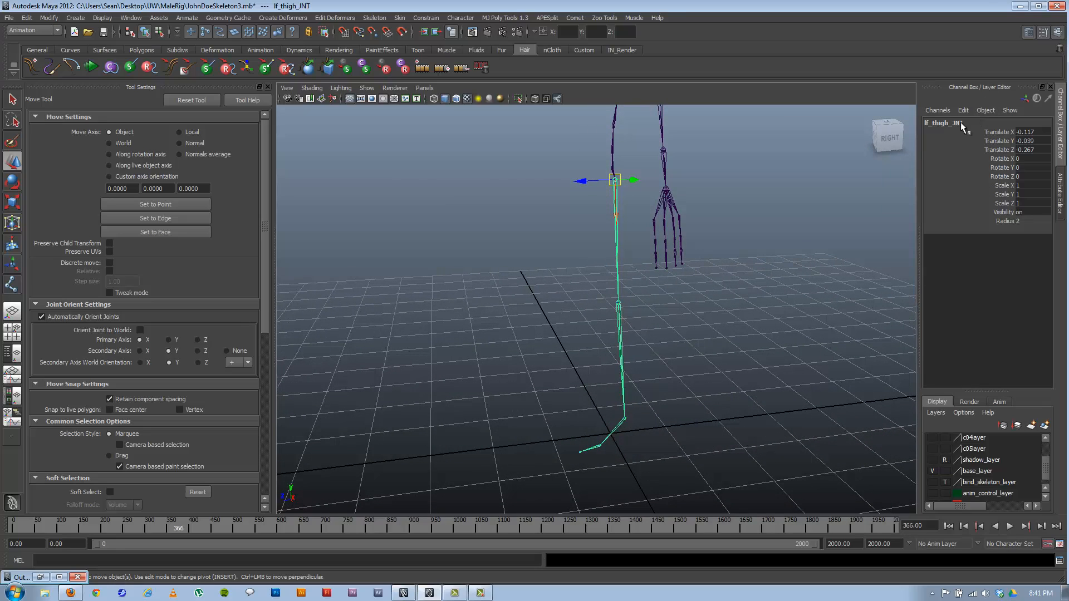
alt+drag(527, 401, 593, 398)
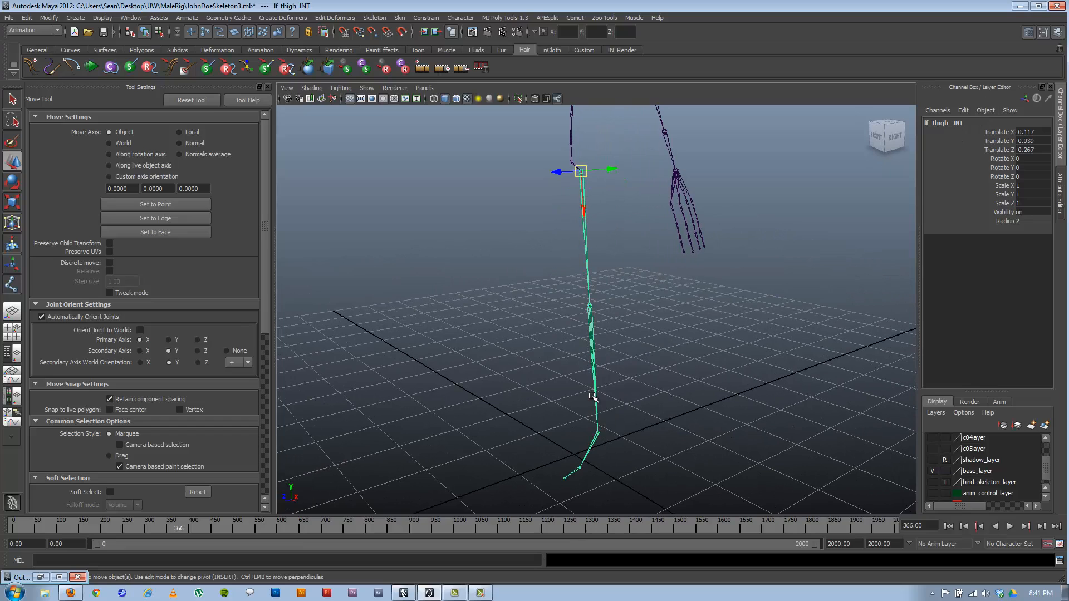
click(589, 308)
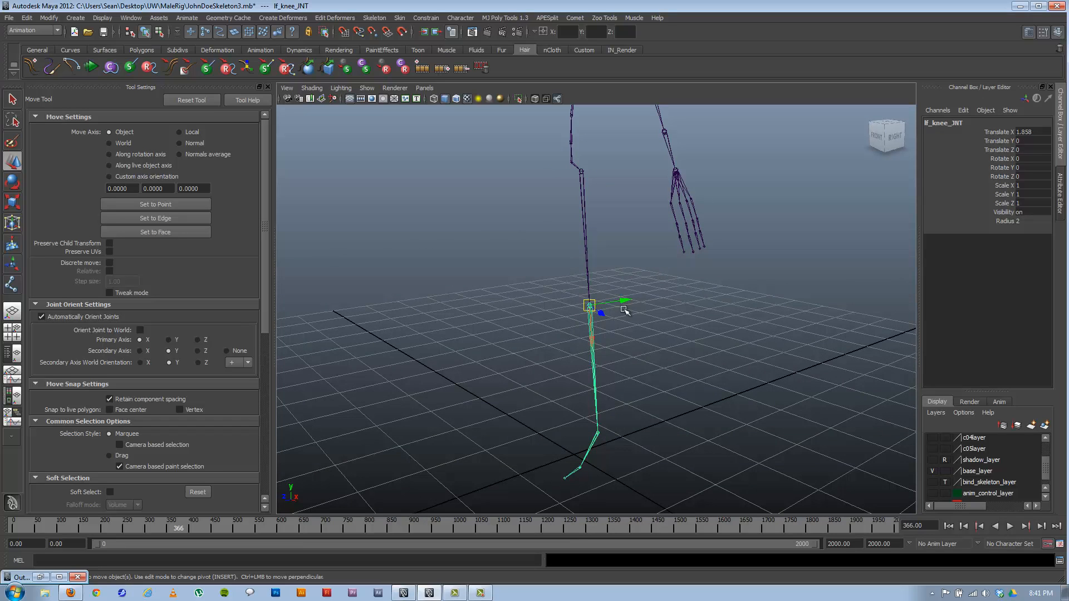
click(947, 125)
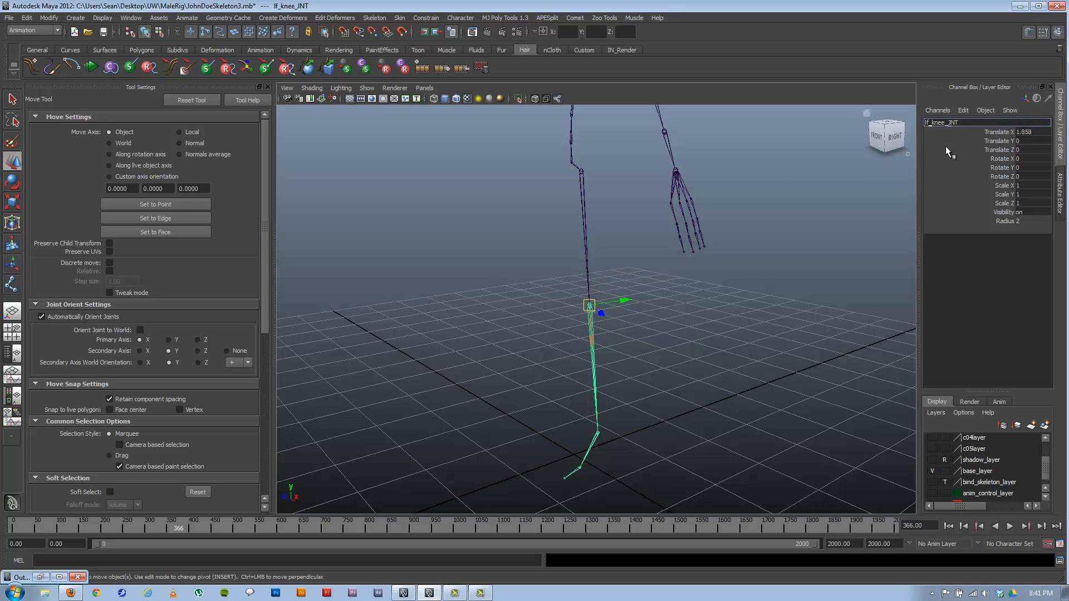
- Rename the ankle joint at the lower end of the shin to lf_ankle_JNT
alt+drag(671, 352, 696, 332)
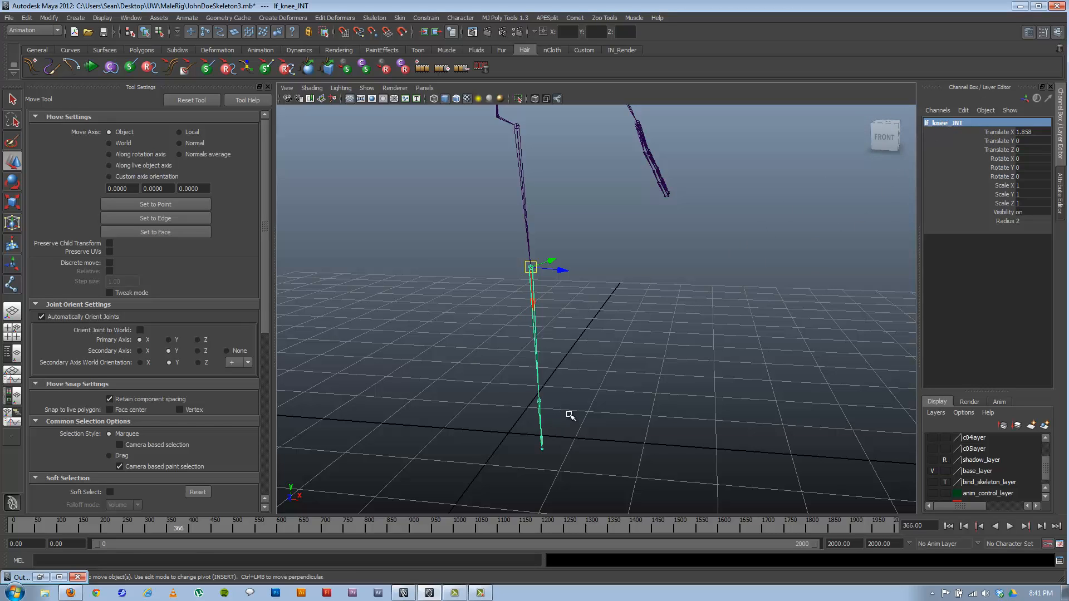
alt+drag(568, 417, 579, 354)
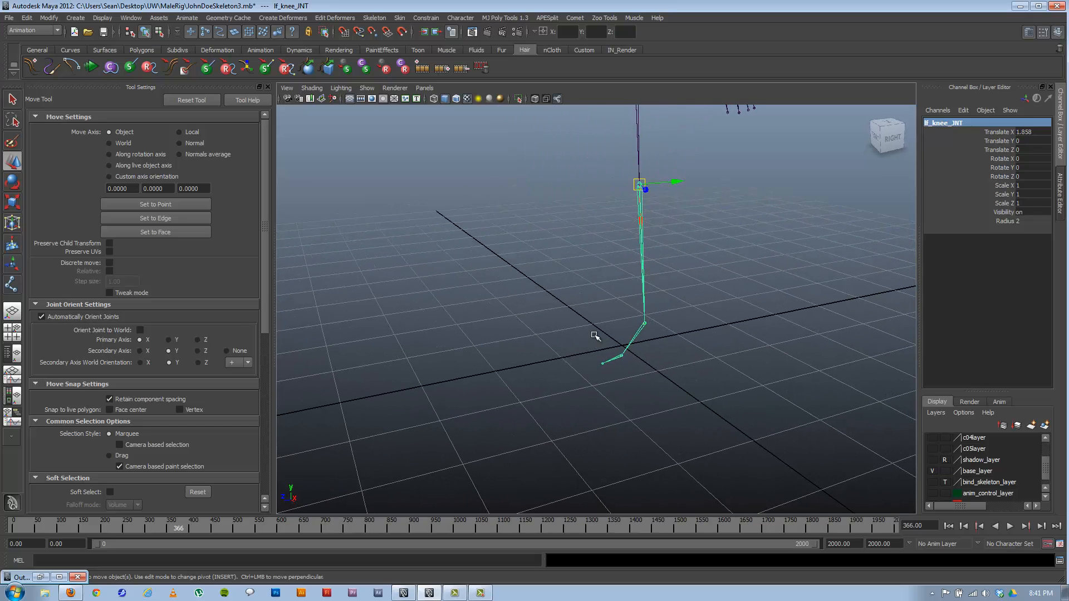
alt+middle_drag(635, 306, 590, 387)
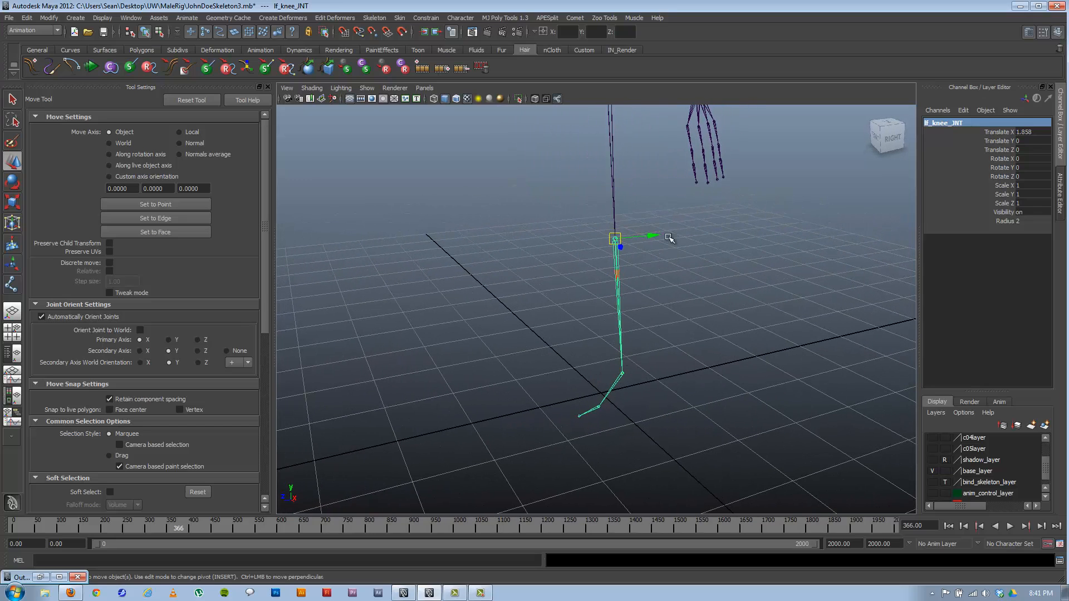
alt+drag(576, 384, 640, 382)
click(625, 374)
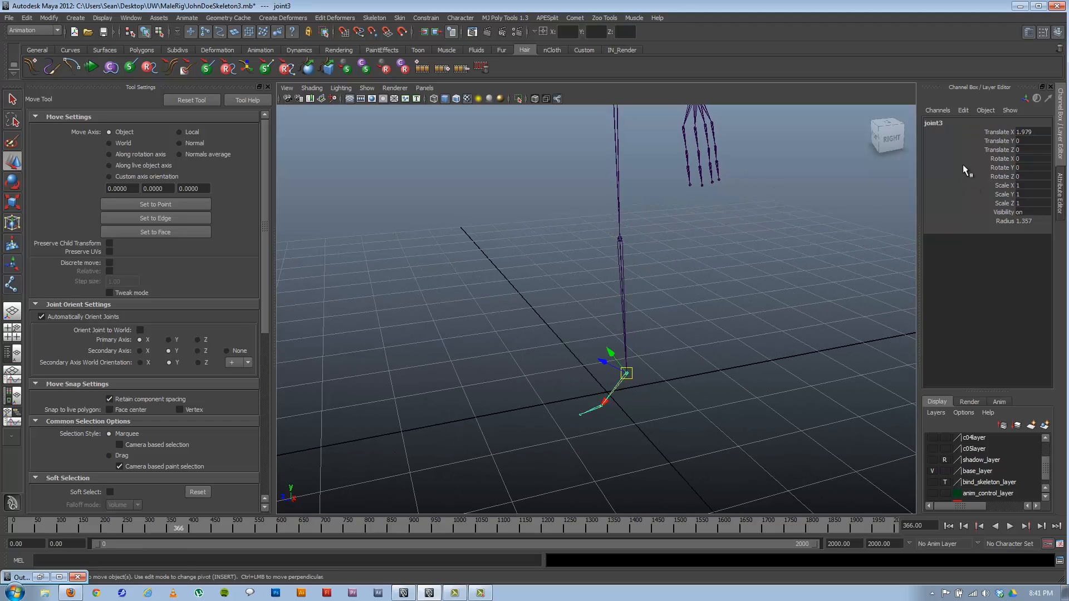
double_click(956, 123)
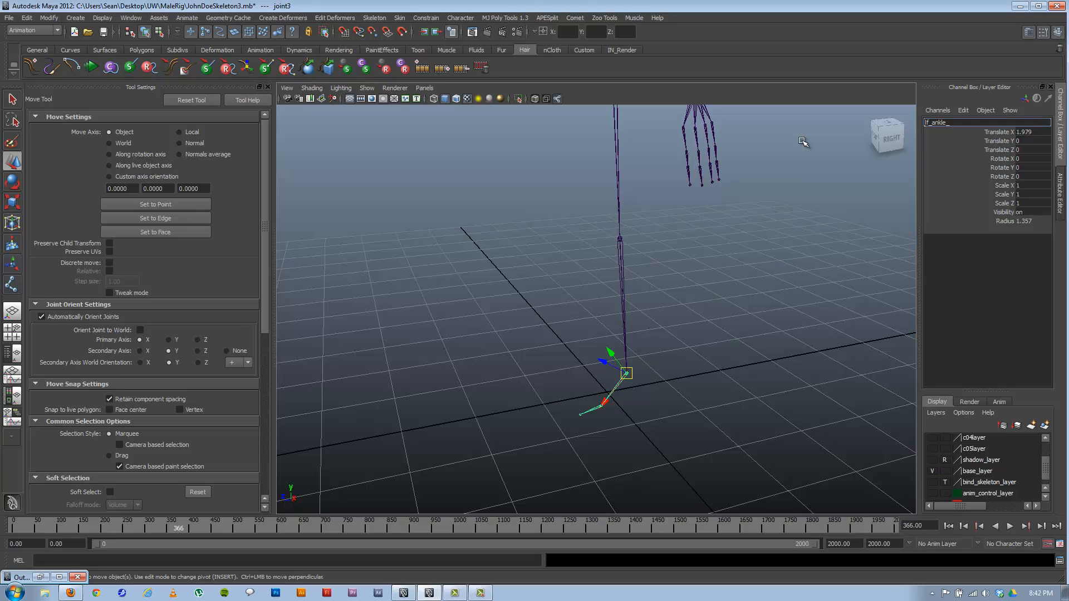
key(Return)
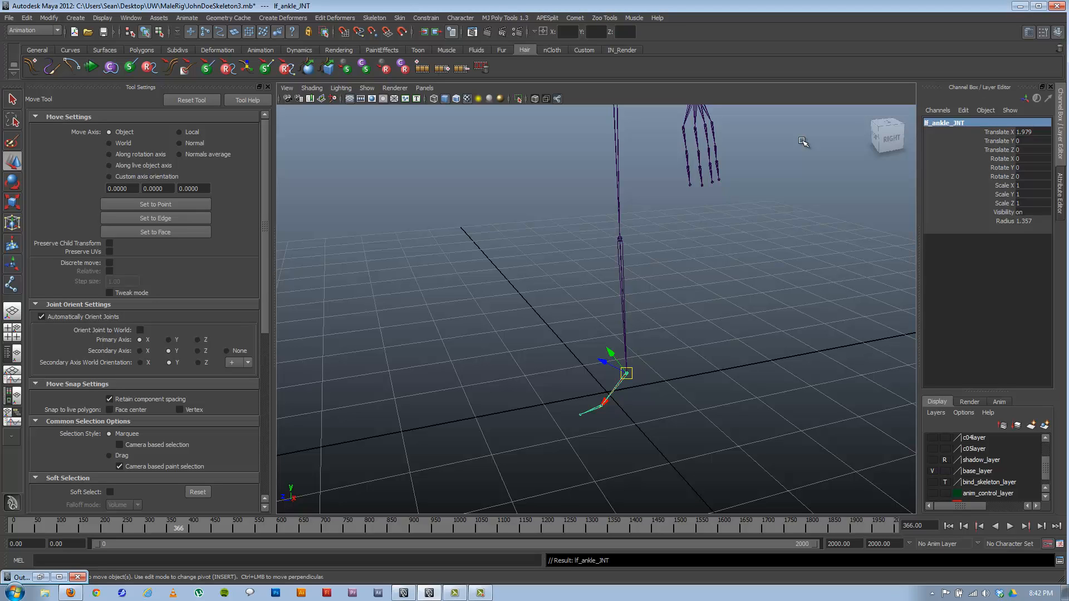
- Rename the ball joint of the foot, directly below the ankle, to lf_ball_JNT
click(597, 415)
click(598, 413)
click(959, 122)
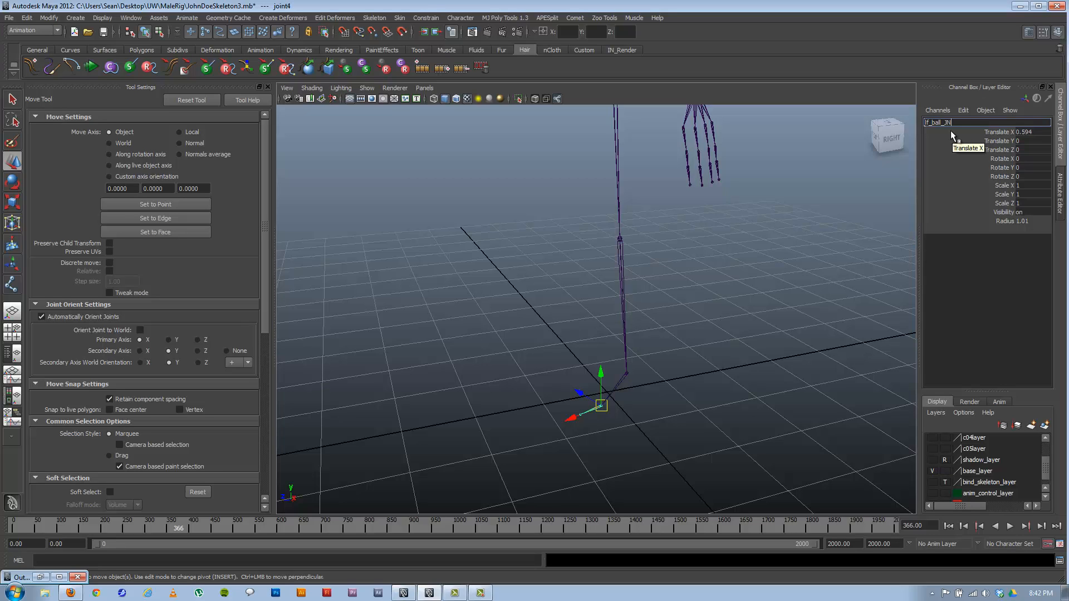
key(Return)
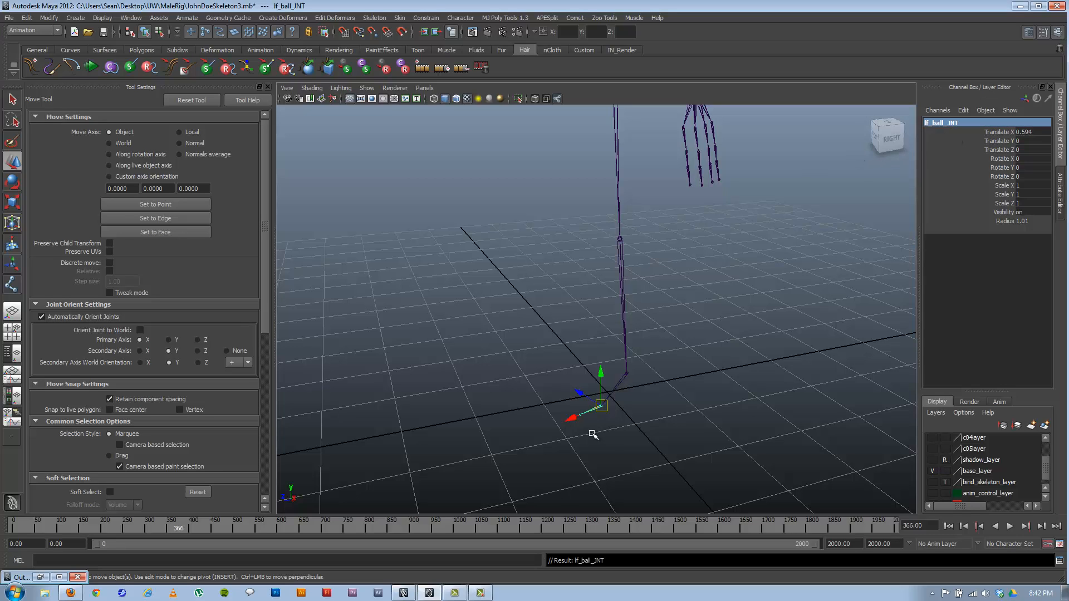
- Rename the end joint at the tip of the foot to lf_toe_JNT
alt+drag(591, 433, 600, 462)
click(576, 436)
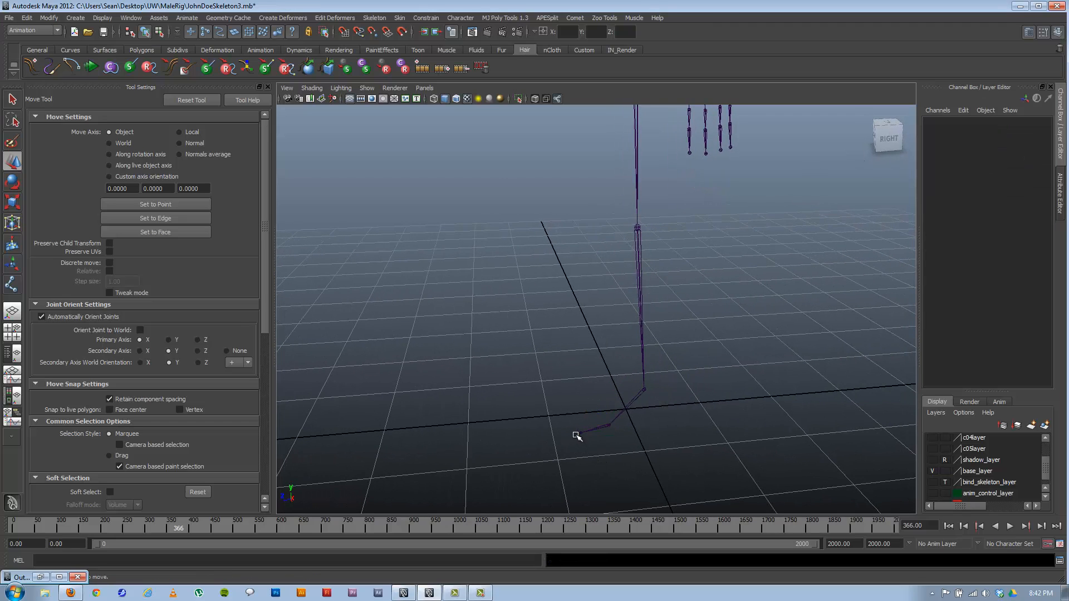
click(583, 433)
double_click(990, 121)
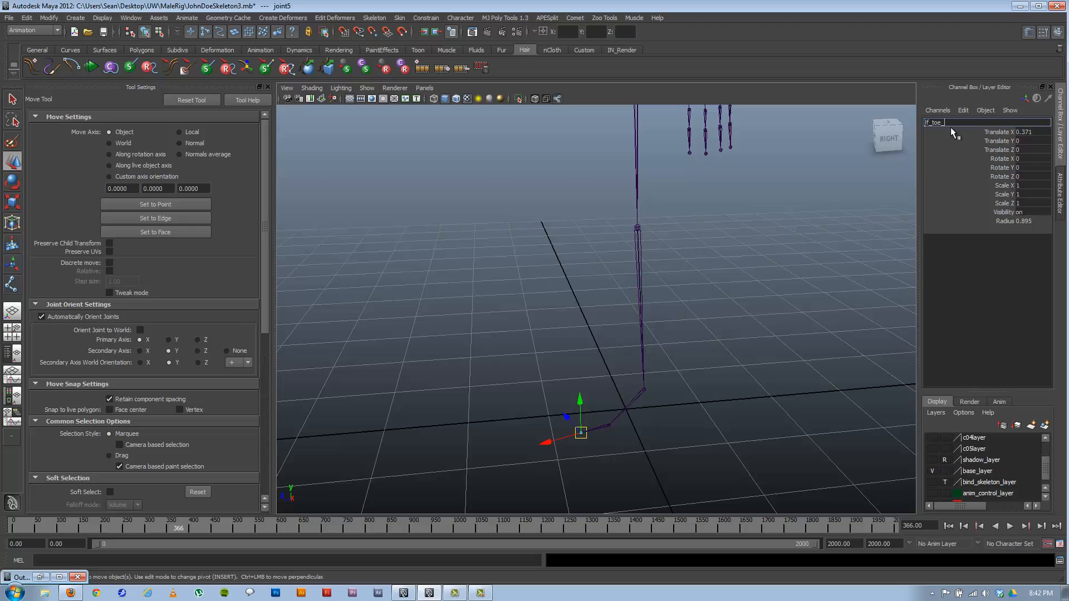
key(Return)
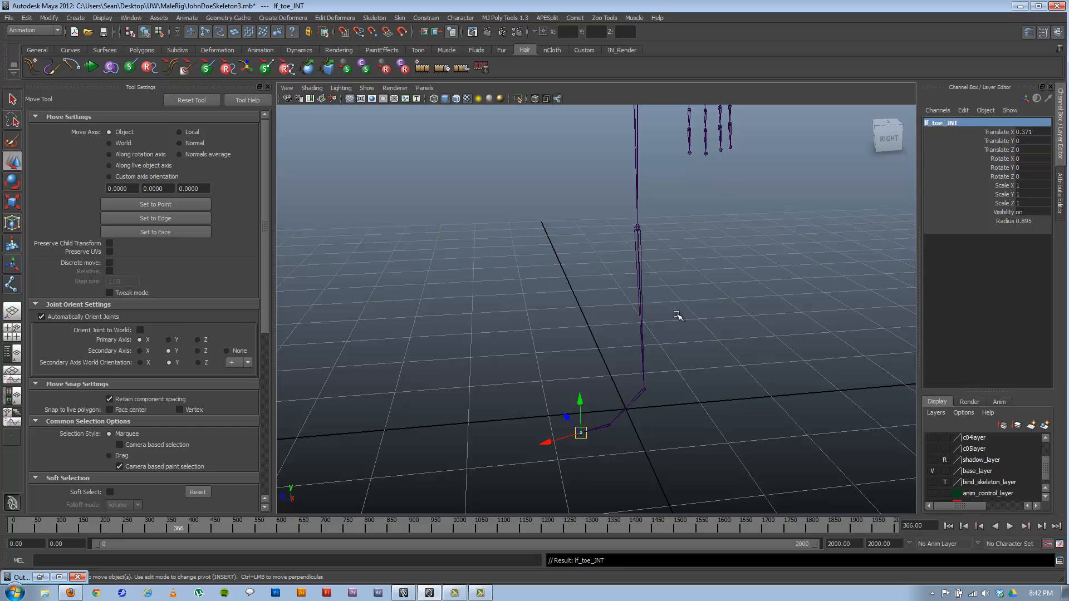
- Select the thigh joint again and check its name and the whole leg chain from the front and side
click(507, 339)
alt+drag(507, 339, 604, 255)
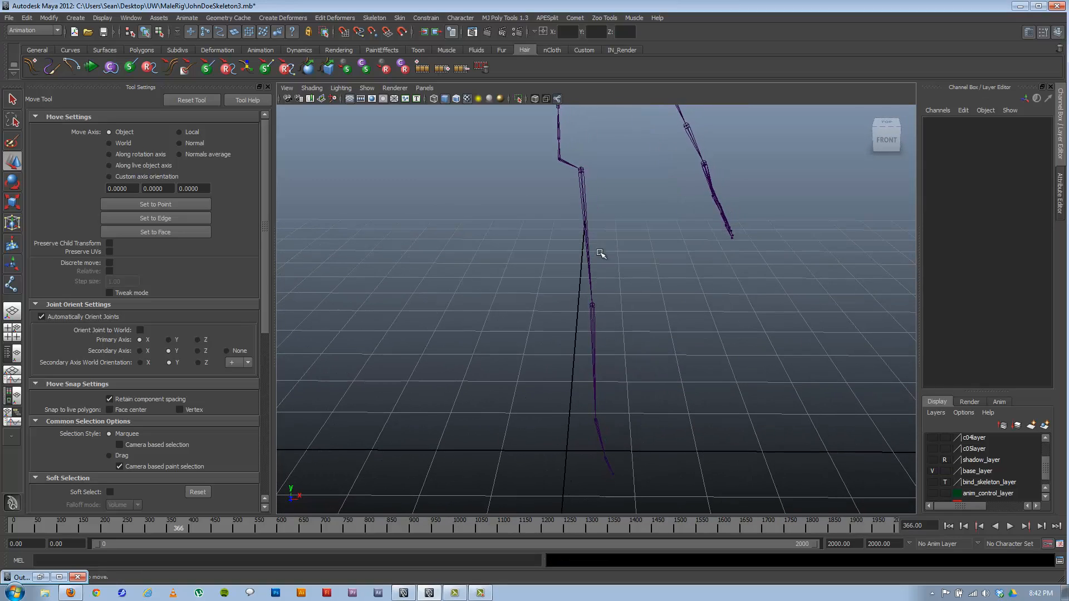
click(584, 188)
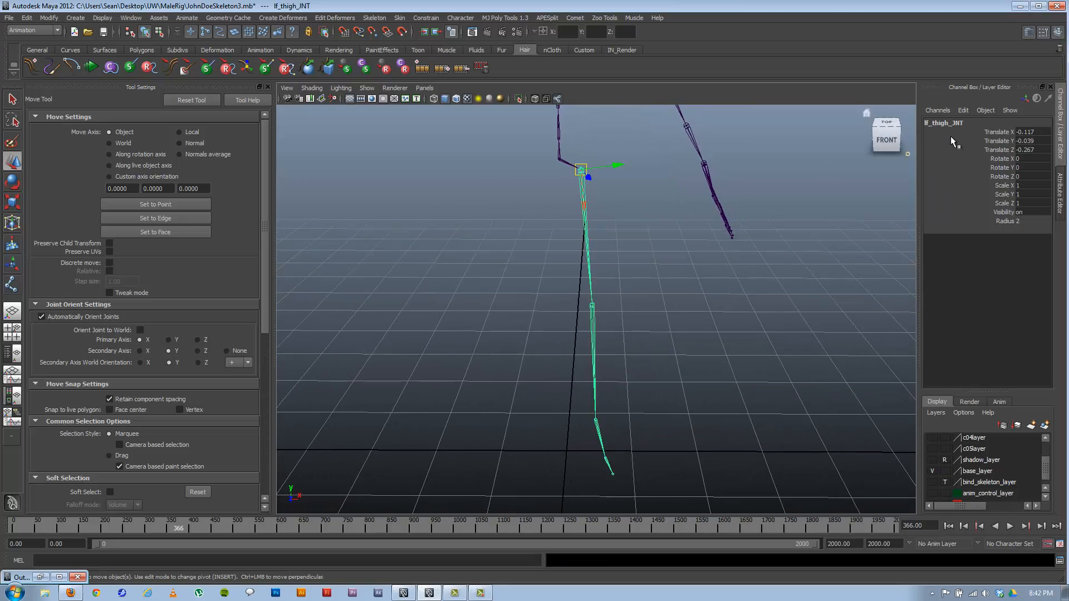
alt+drag(651, 285, 367, 248)
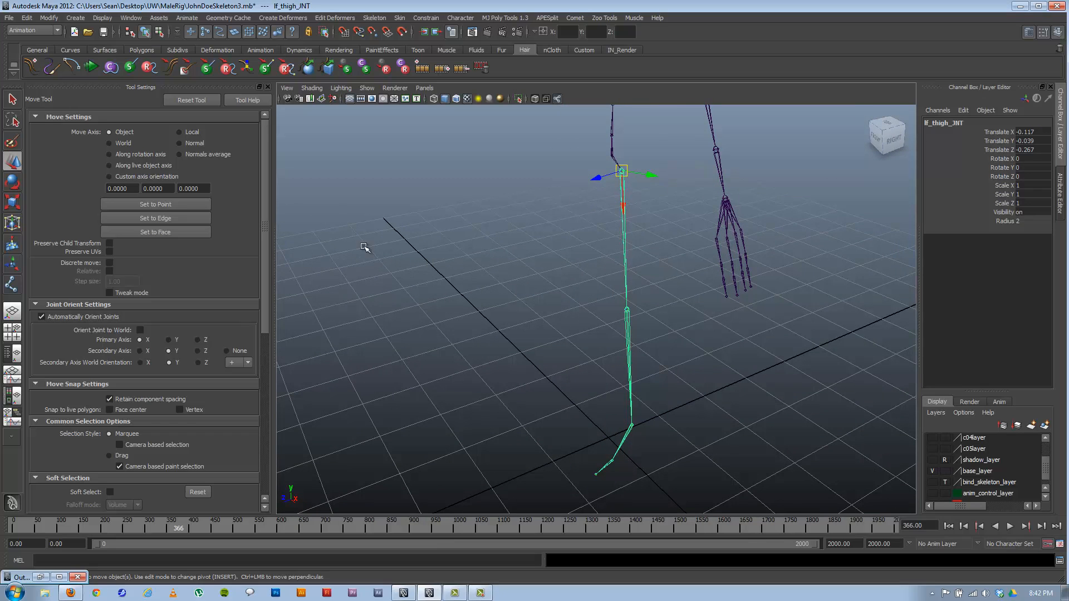
- Mirror the left leg chain from lf_thigh_JNT across YZ with the Behavior function, replacing lf_ with rt_ in the duplicated joint names
click(378, 20)
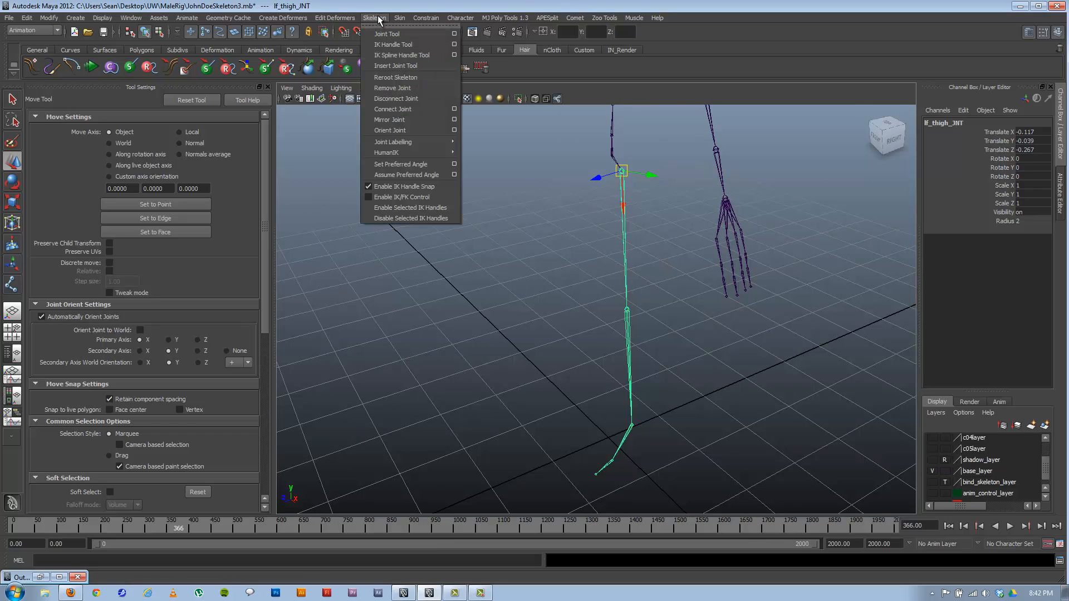
click(676, 299)
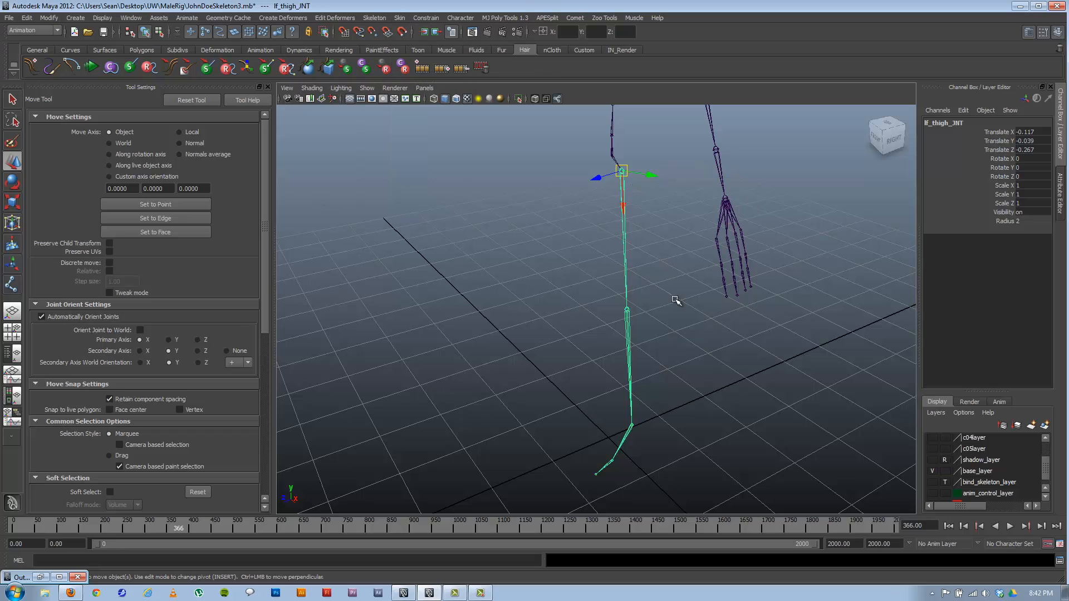
click(374, 18)
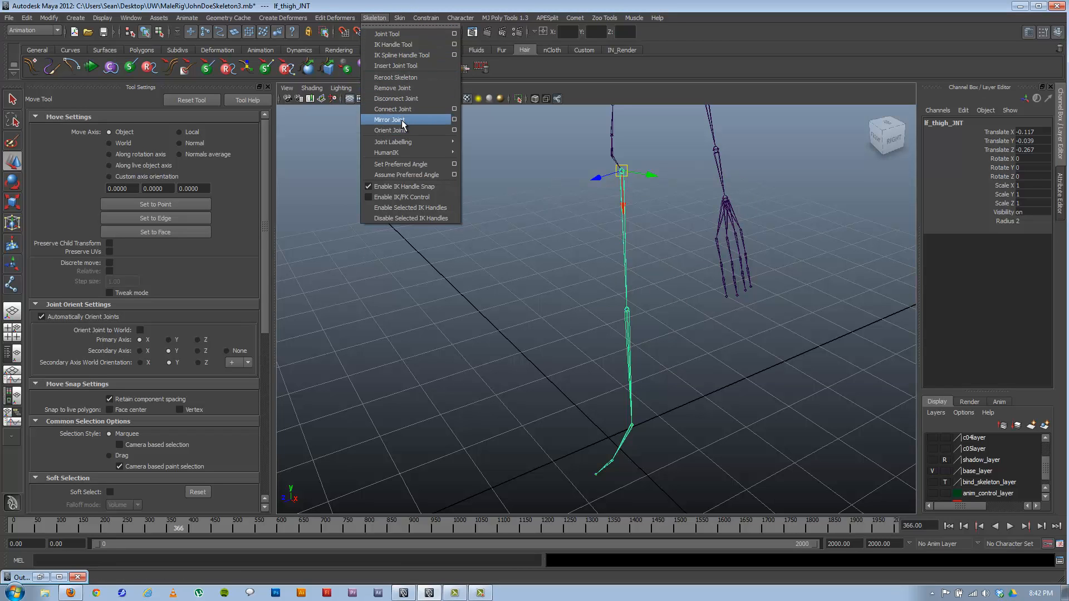
click(454, 119)
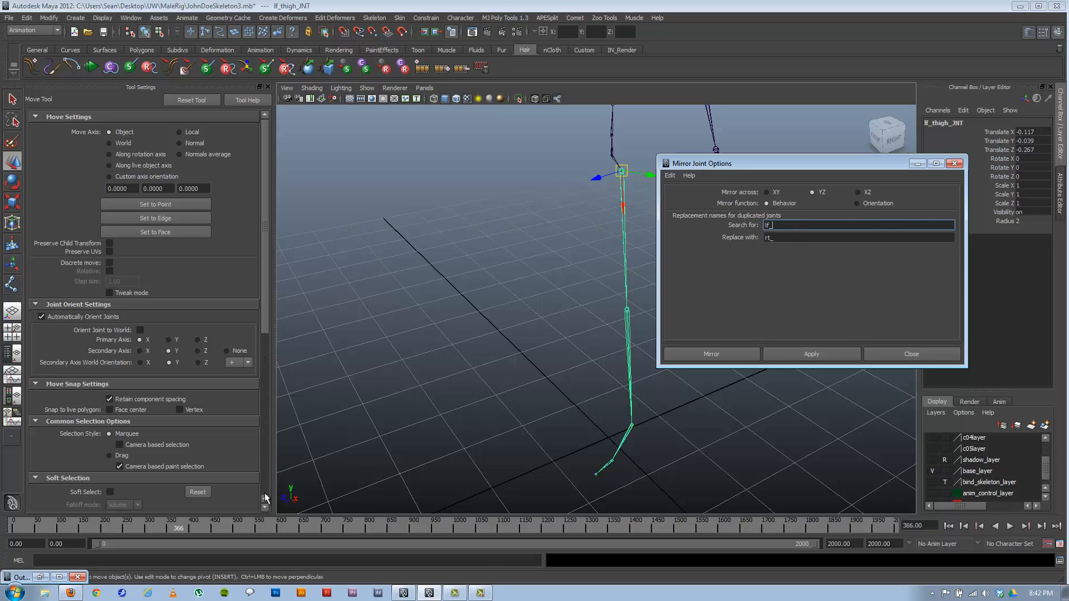
alt+drag(404, 367, 529, 281)
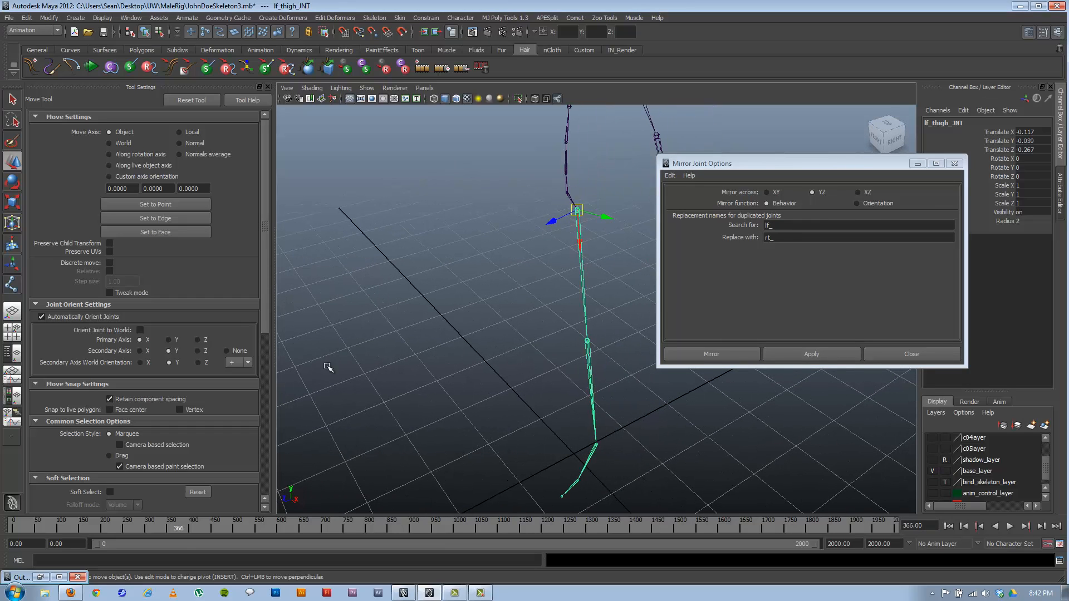
alt+drag(536, 421, 541, 501)
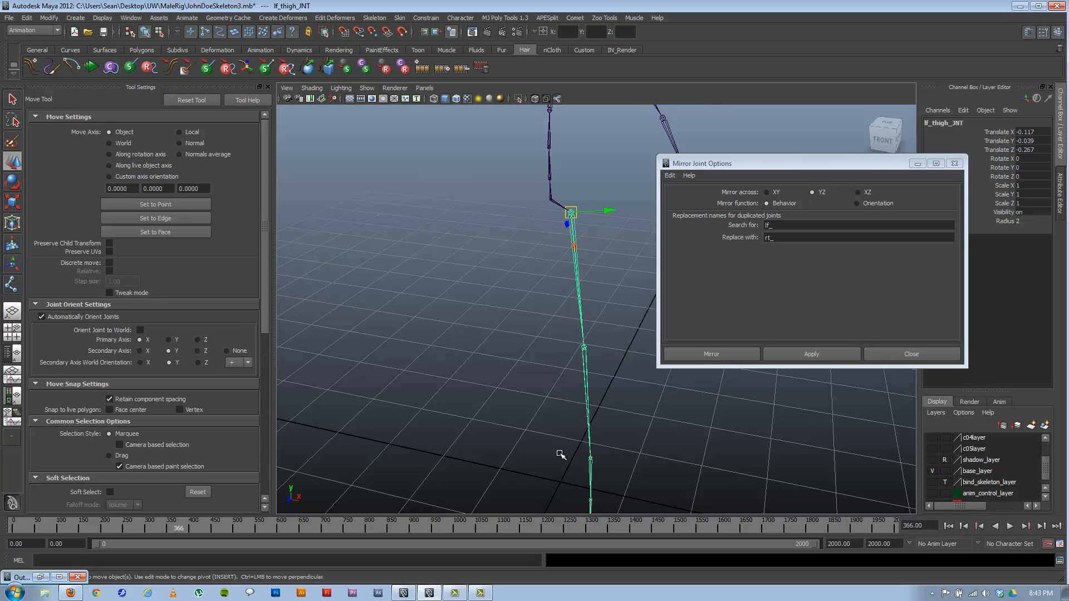
alt+drag(561, 455, 496, 410)
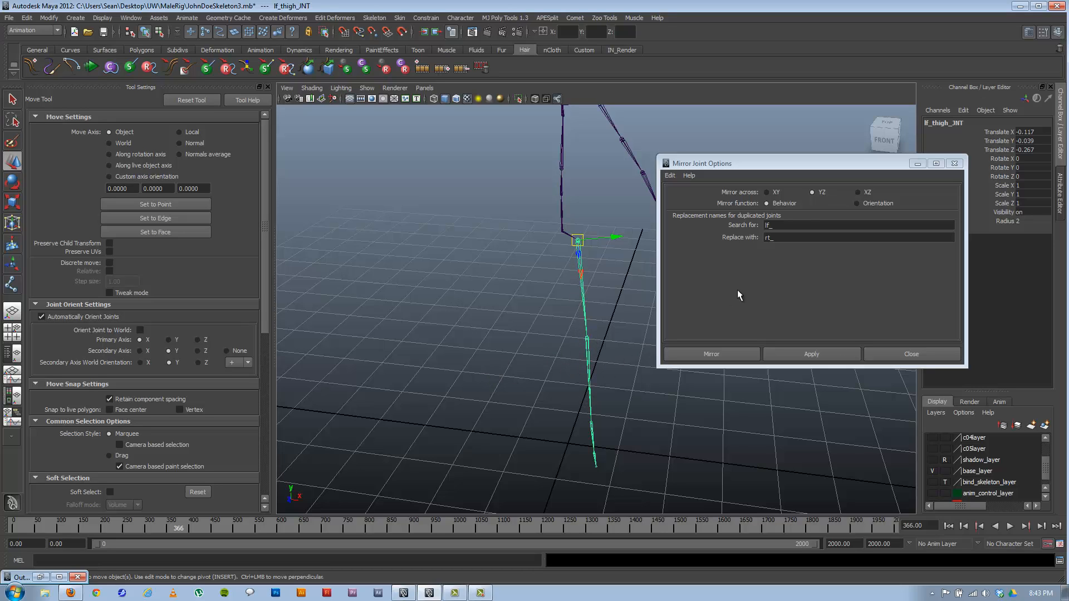
click(785, 226)
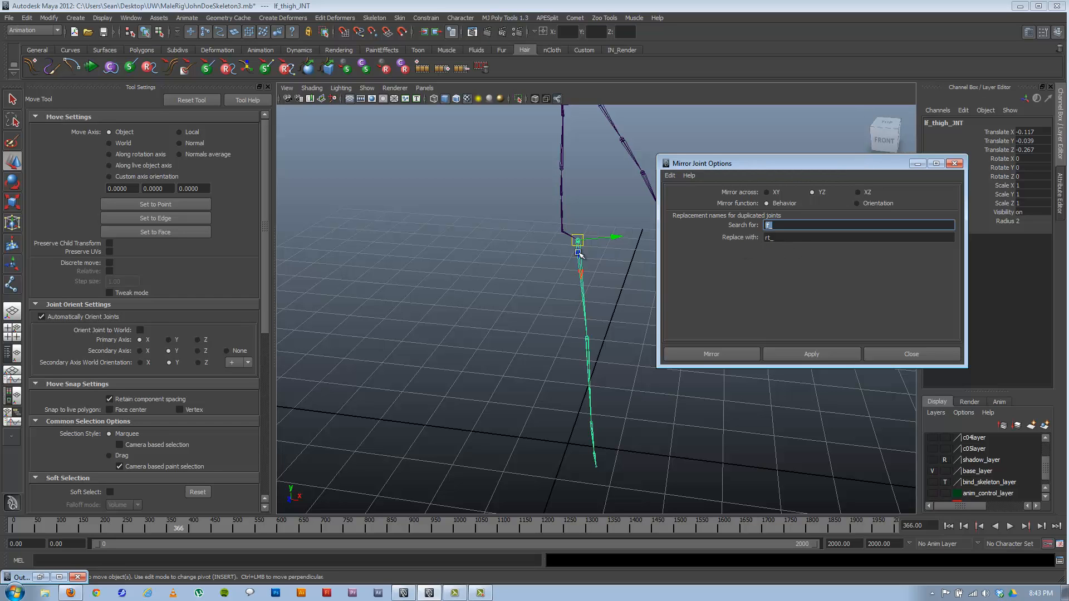
click(822, 353)
alt+drag(508, 348, 567, 269)
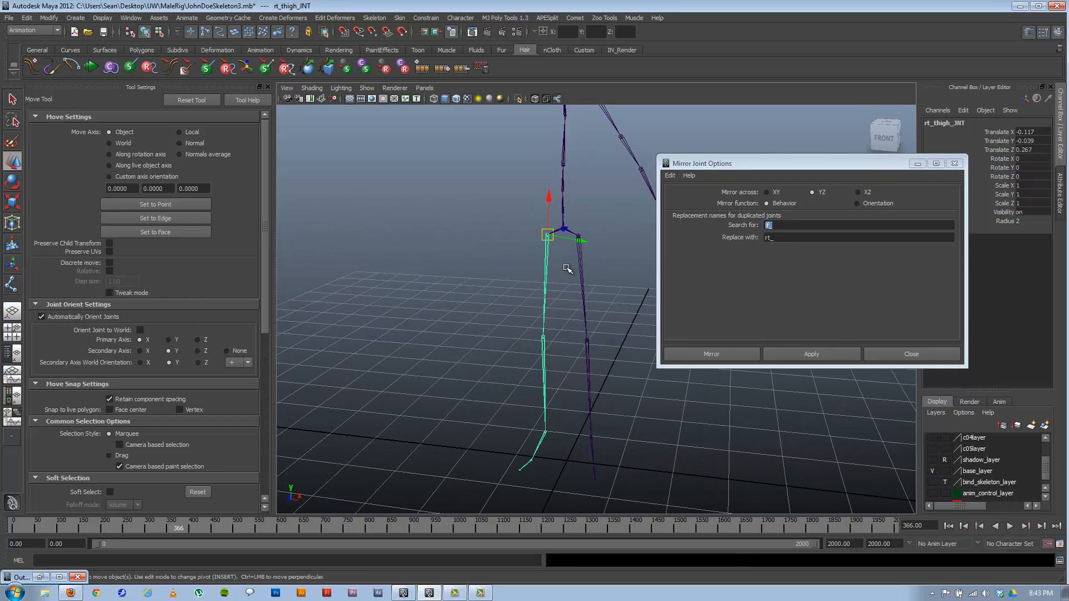
- Rotate the left and right knee joints together to test the mirrored behavior, undo the rotation and clear the selection
click(589, 383)
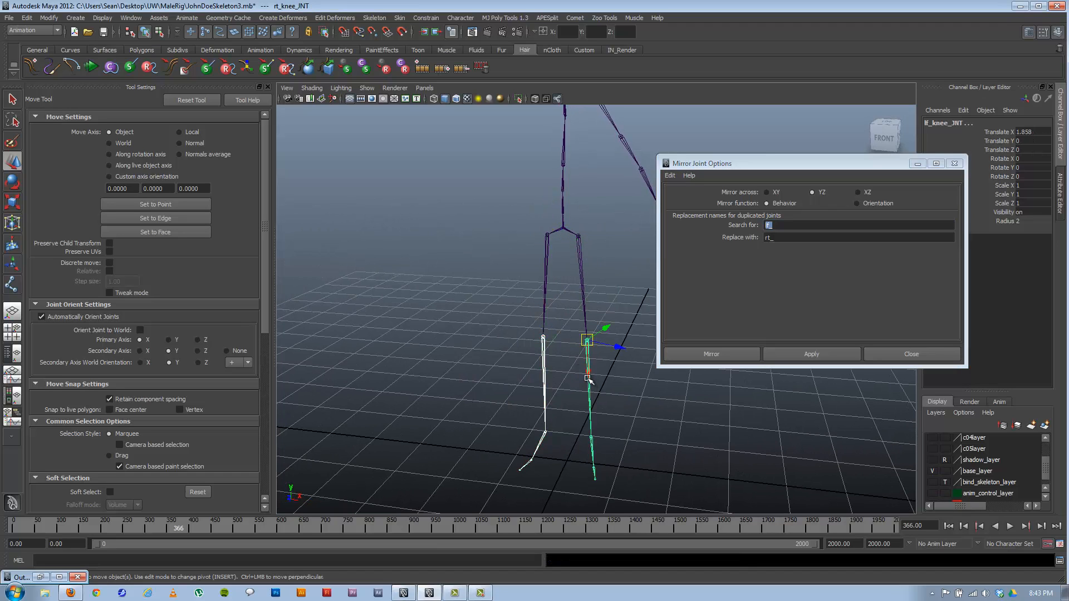
key(e)
drag(579, 313, 581, 362)
key(ctrl+z)
click(602, 282)
- Minimize the Mirror Joint Options window to clear the view around the hip and spine joints
alt+drag(601, 282, 551, 312)
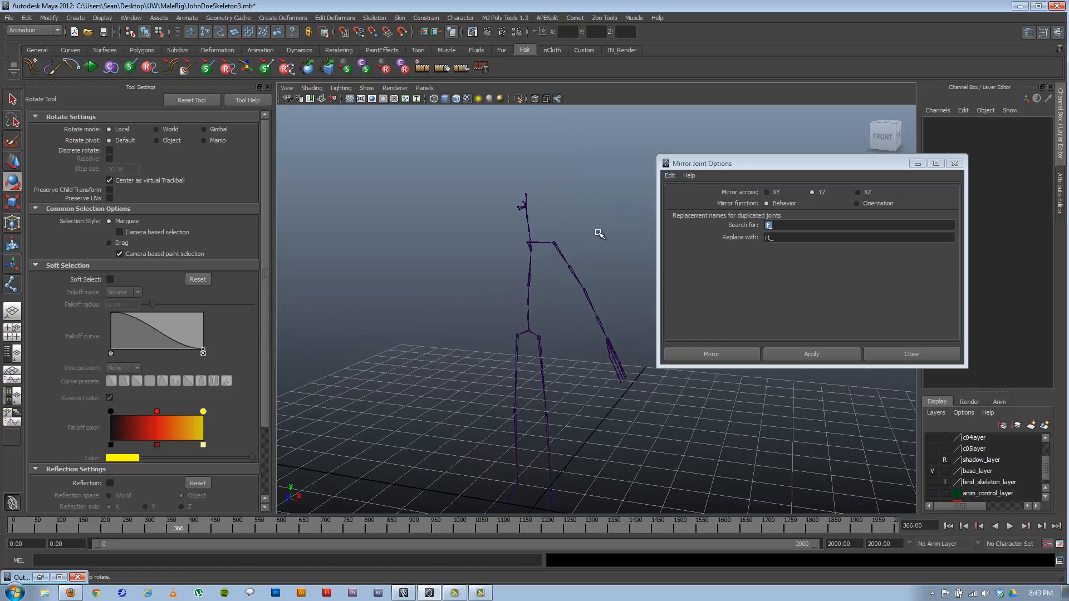
click(528, 320)
alt+right_drag(529, 320, 579, 423)
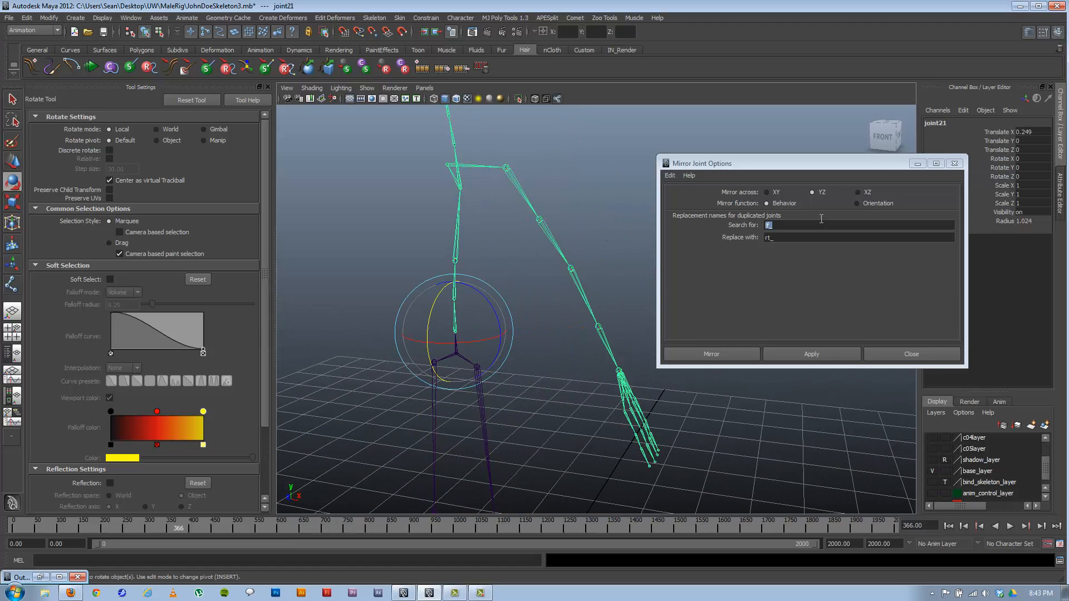
click(917, 164)
- Rename the root joint at the hips, where both legs and the spine meet, to cl_hips_JNT
click(523, 341)
click(456, 353)
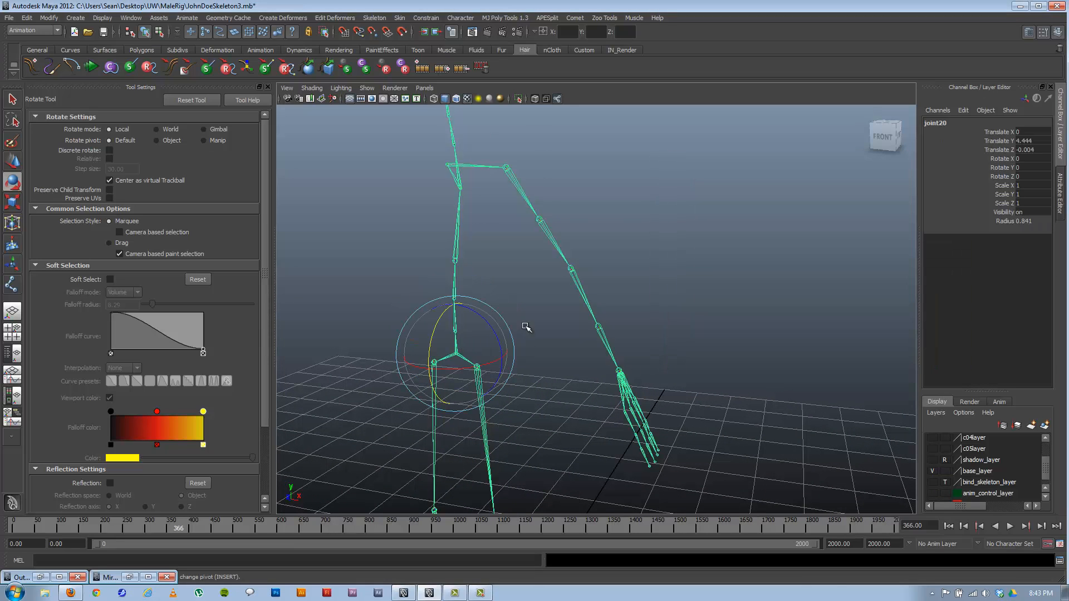
click(945, 132)
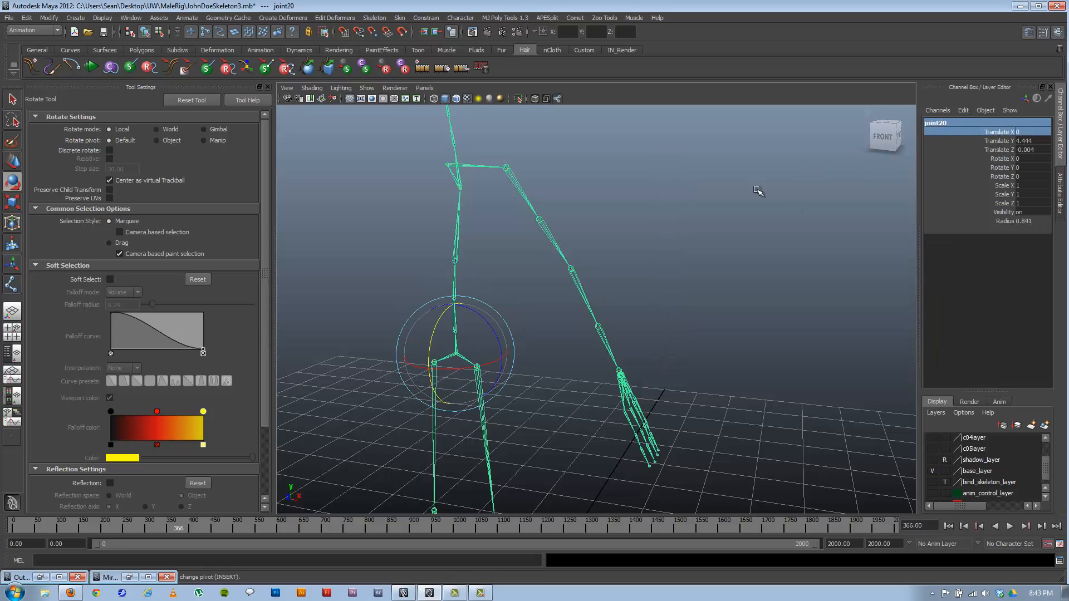
click(760, 192)
click(456, 343)
click(947, 125)
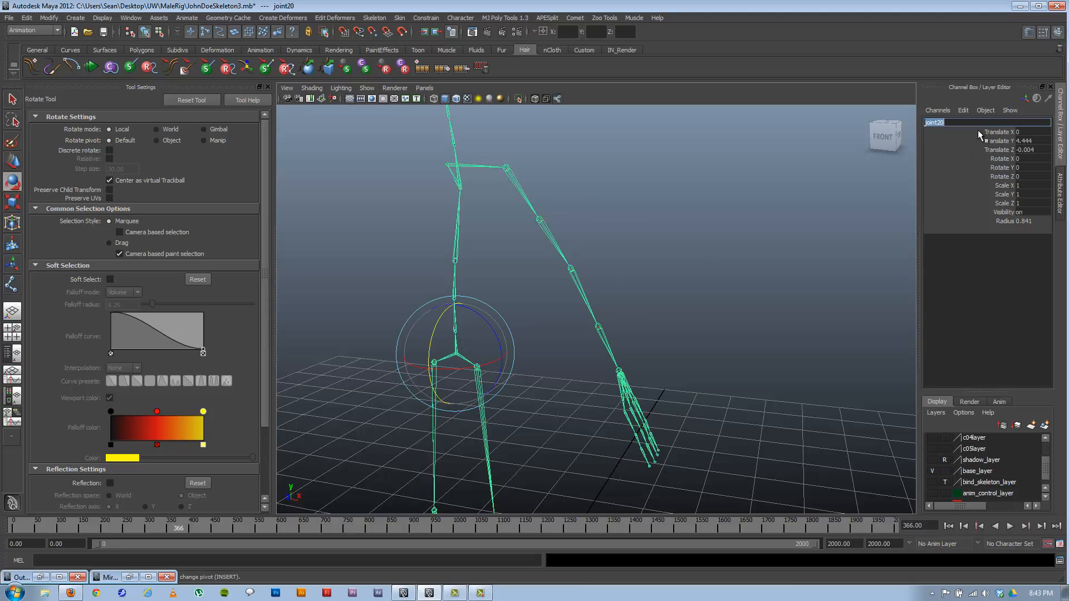
text(c)
text(l_hips_)
text(INT)
key(Return)
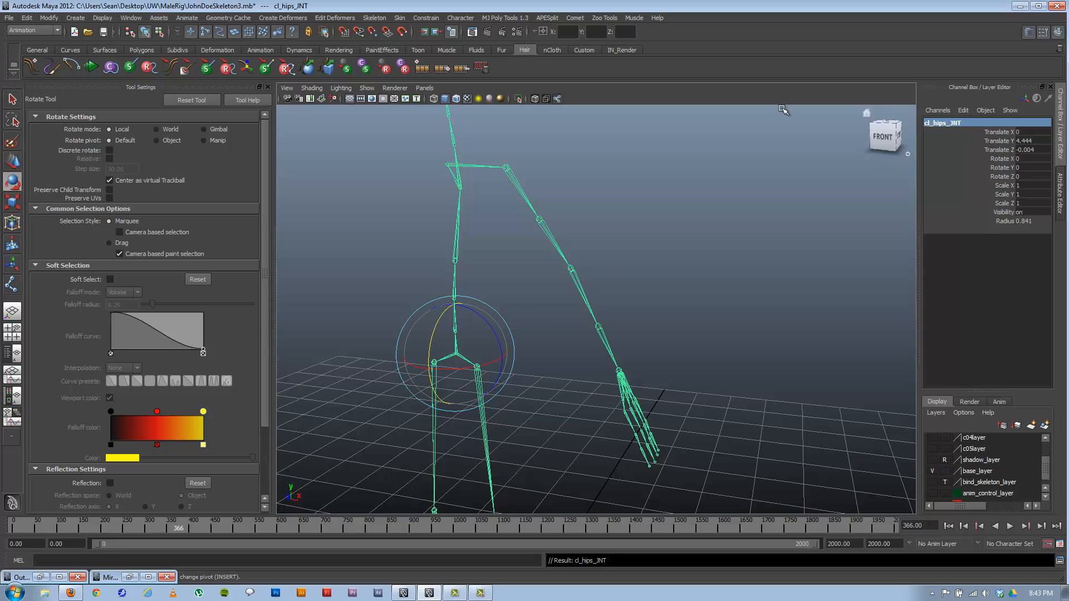
- Rename the first spine joint directly above the hips to cl_spine_a_JNT
click(448, 329)
click(453, 331)
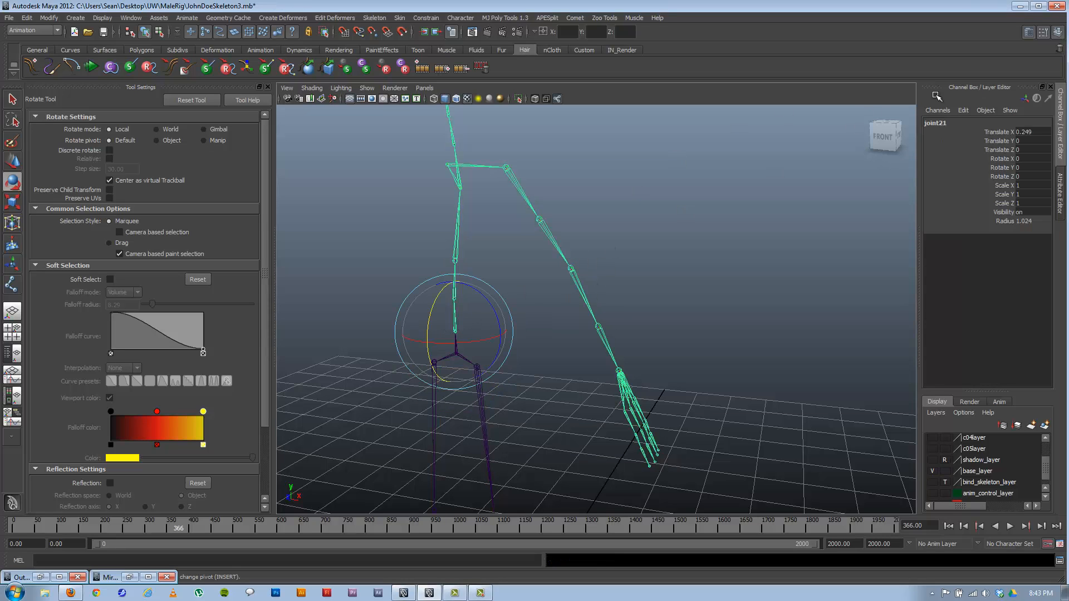
click(946, 122)
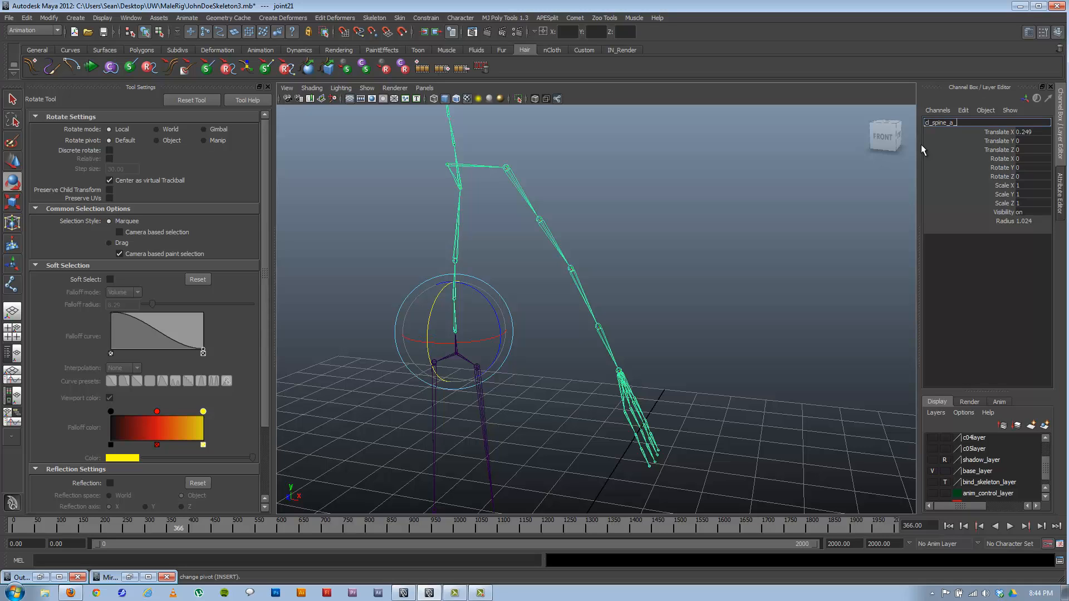
text(JNT)
key(Return)
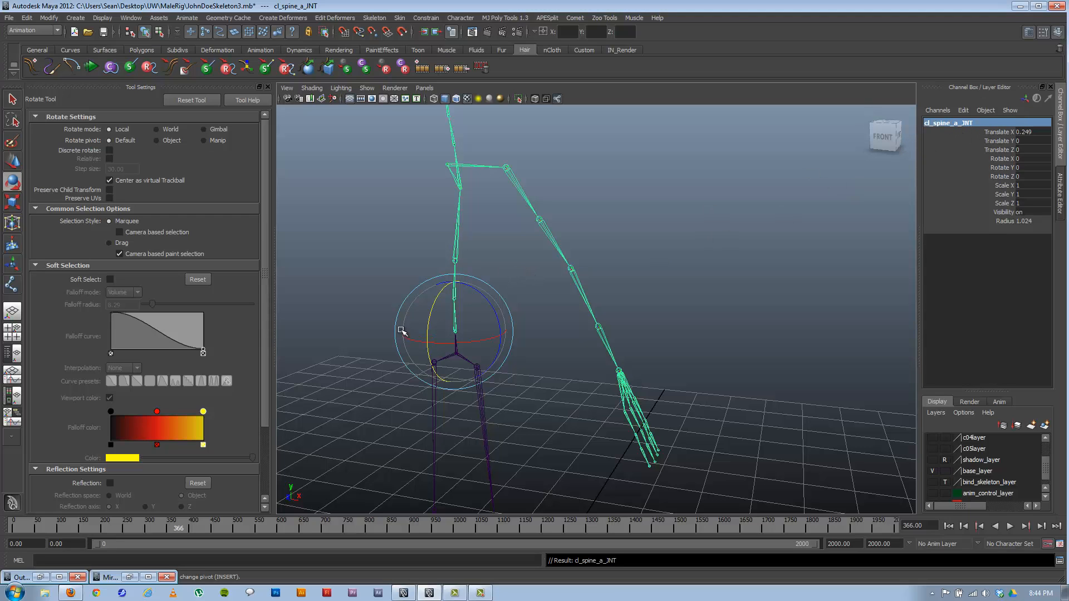
- Rename the second spine joint, directly above cl_spine_a_JNT, to cl_spine_b_JNT
alt+middle_drag(402, 330, 439, 347)
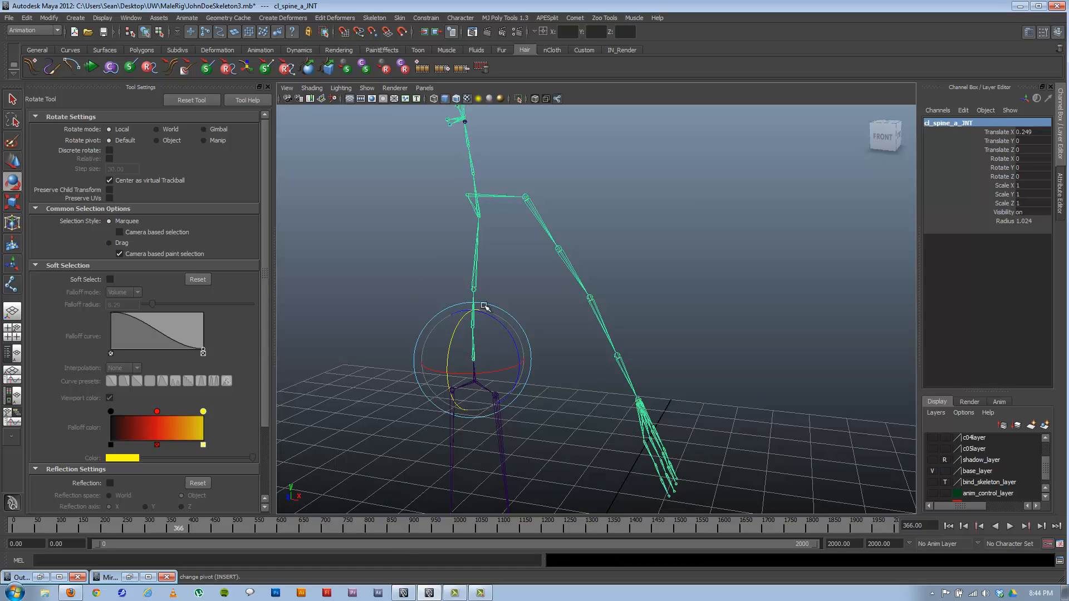
click(508, 262)
click(474, 315)
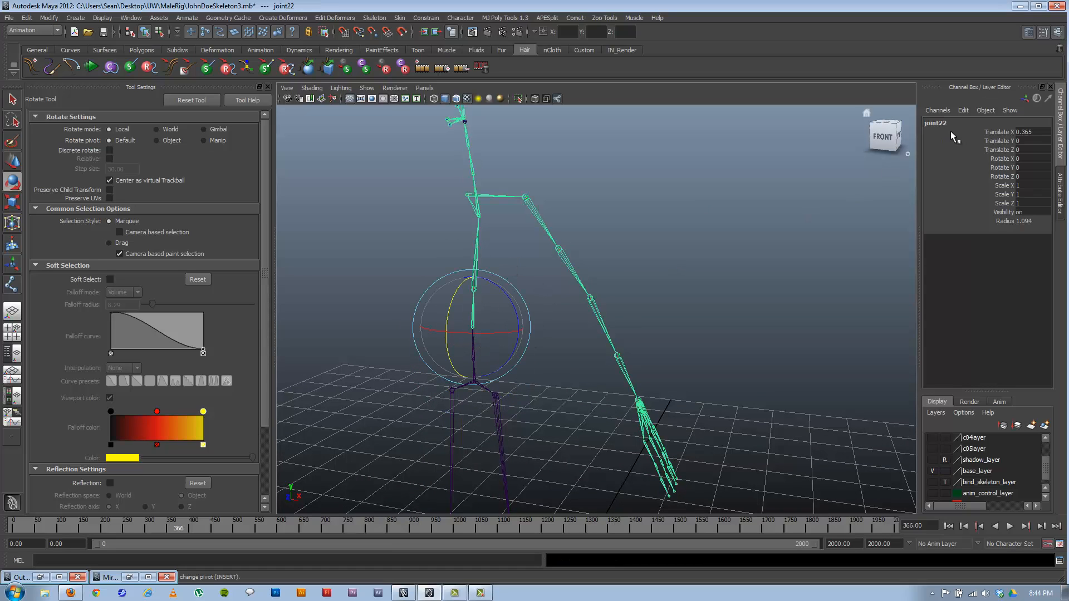
double_click(947, 124)
text(d_spine_b_JNT)
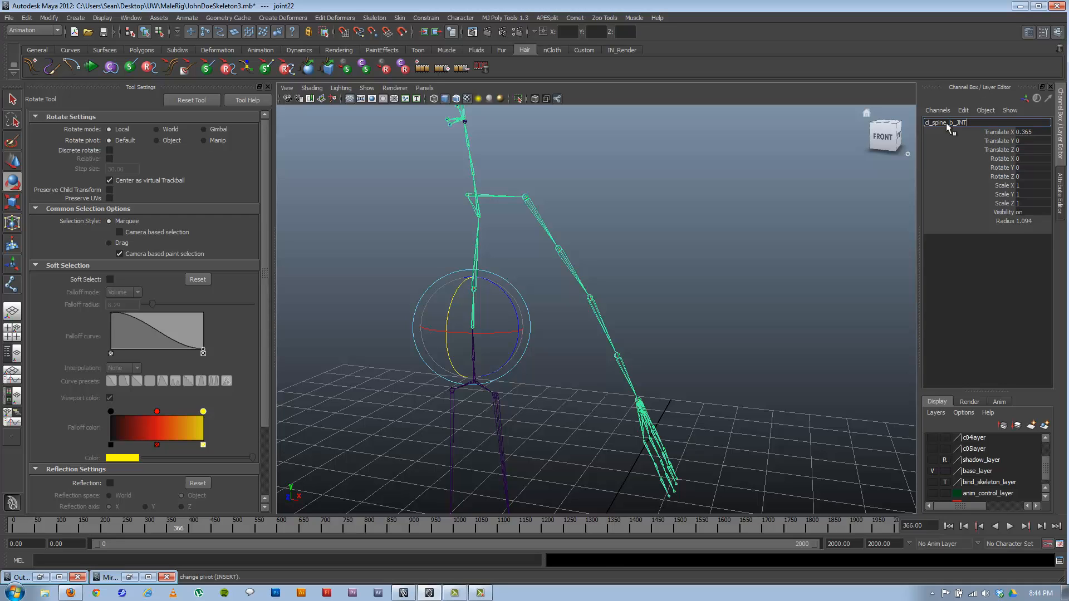
key(Return)
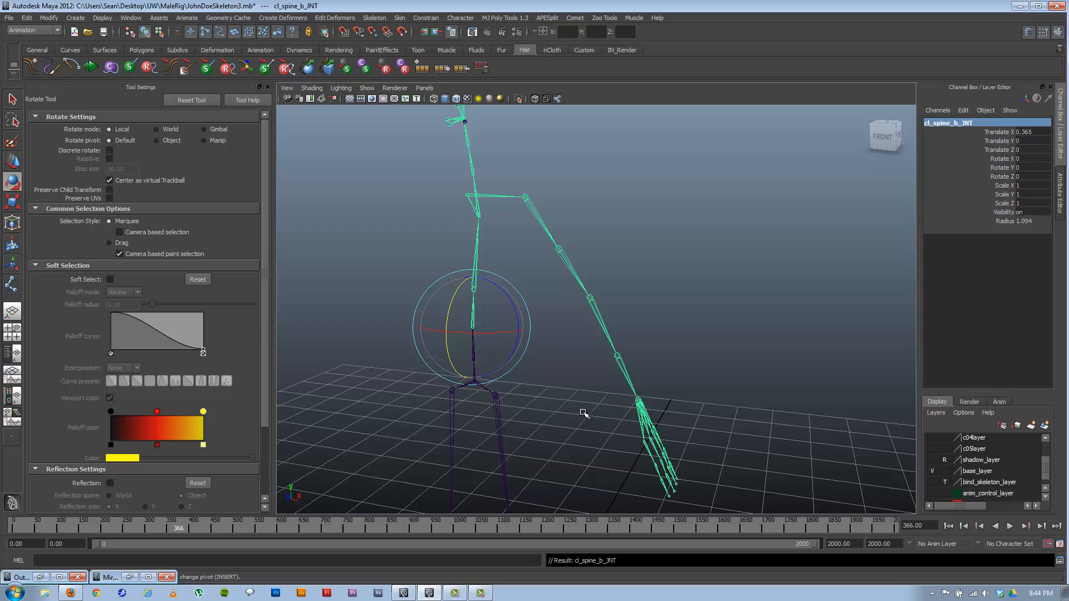
- Select the spine joint above cl_spine_b_JNT and examine the remaining spine, arm and leg chains
alt+drag(582, 413, 437, 212)
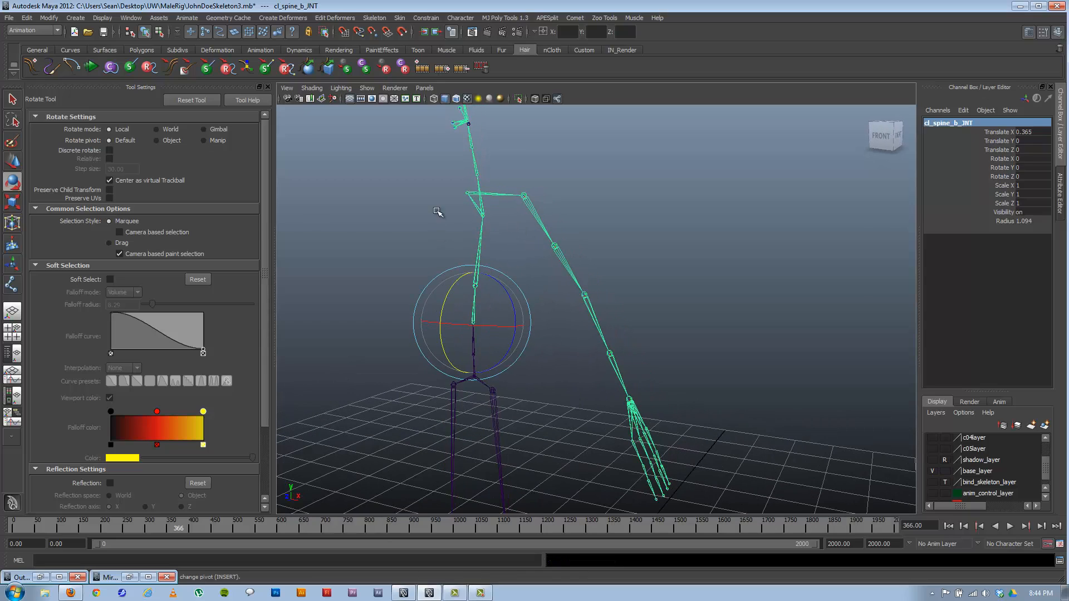
alt+middle_drag(517, 229, 569, 301)
alt+right_drag(412, 284, 526, 309)
click(516, 346)
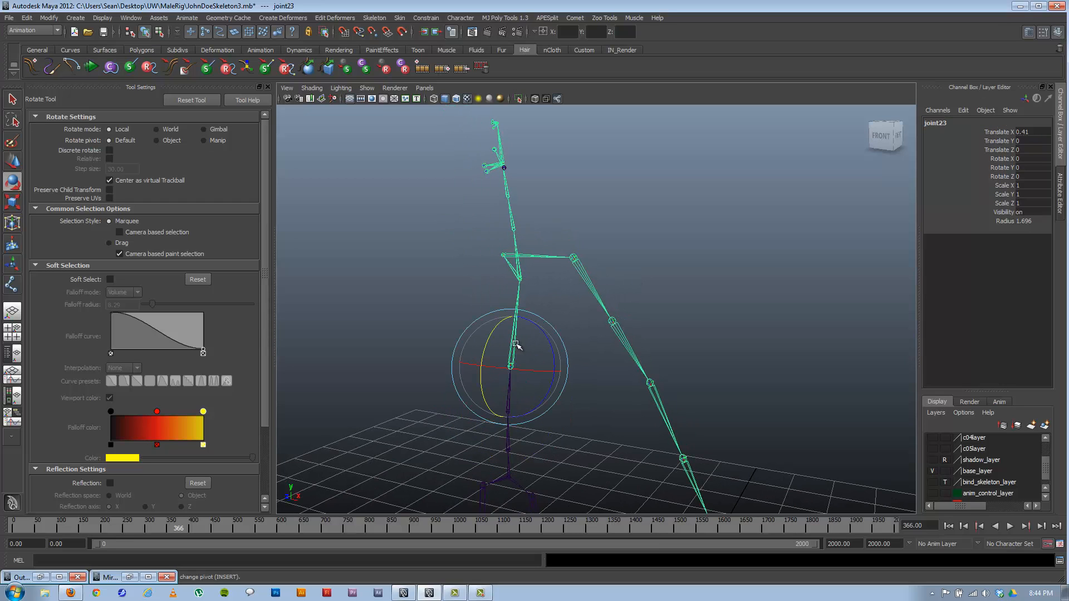
alt+middle_drag(542, 372, 533, 313)
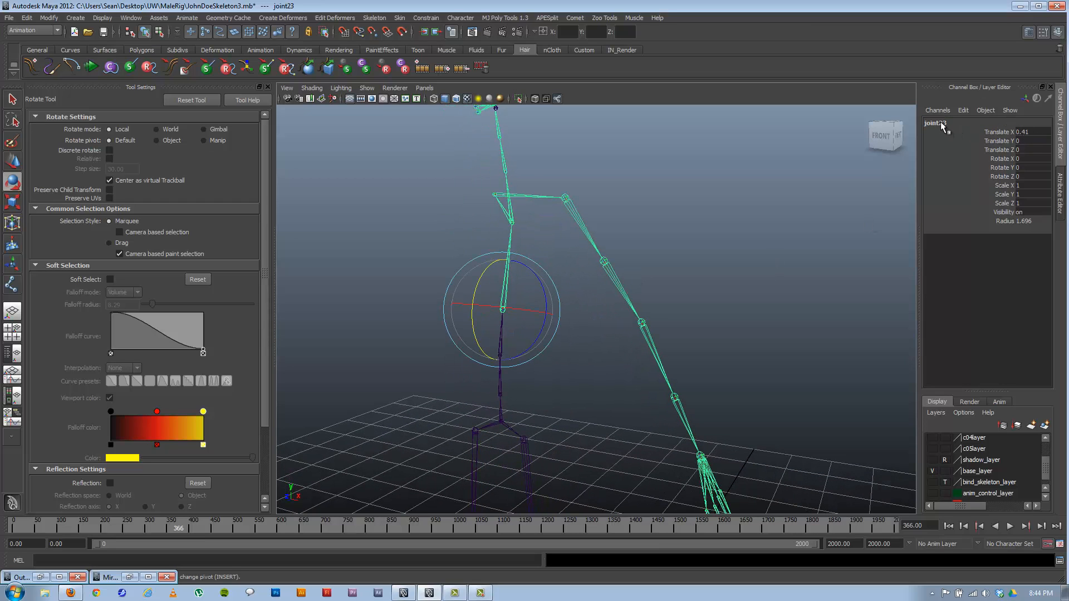
alt+drag(596, 299, 692, 369)
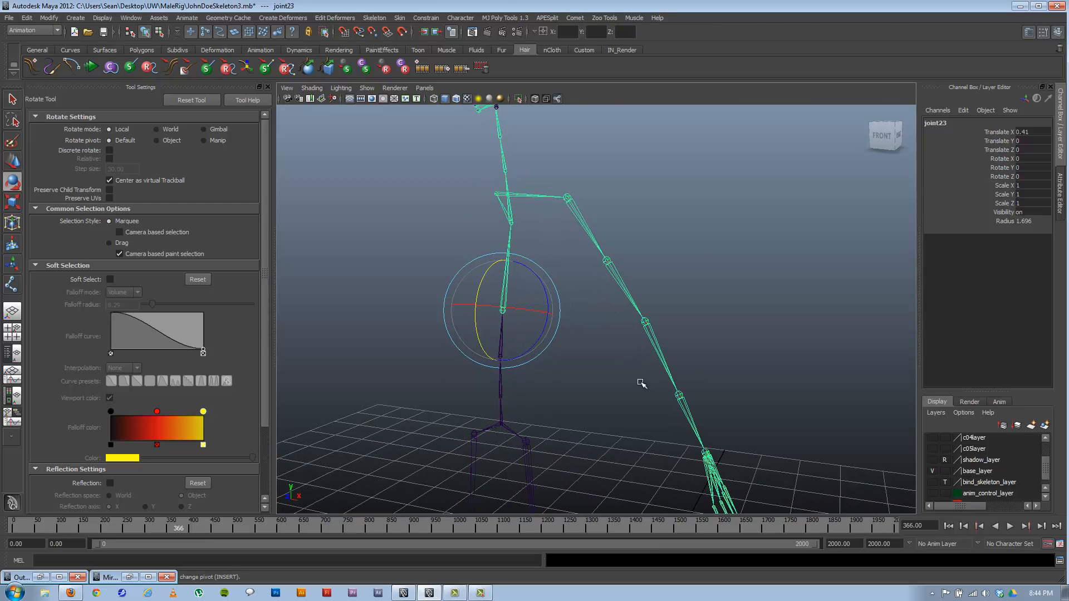
alt+right_drag(606, 413, 356, 421)
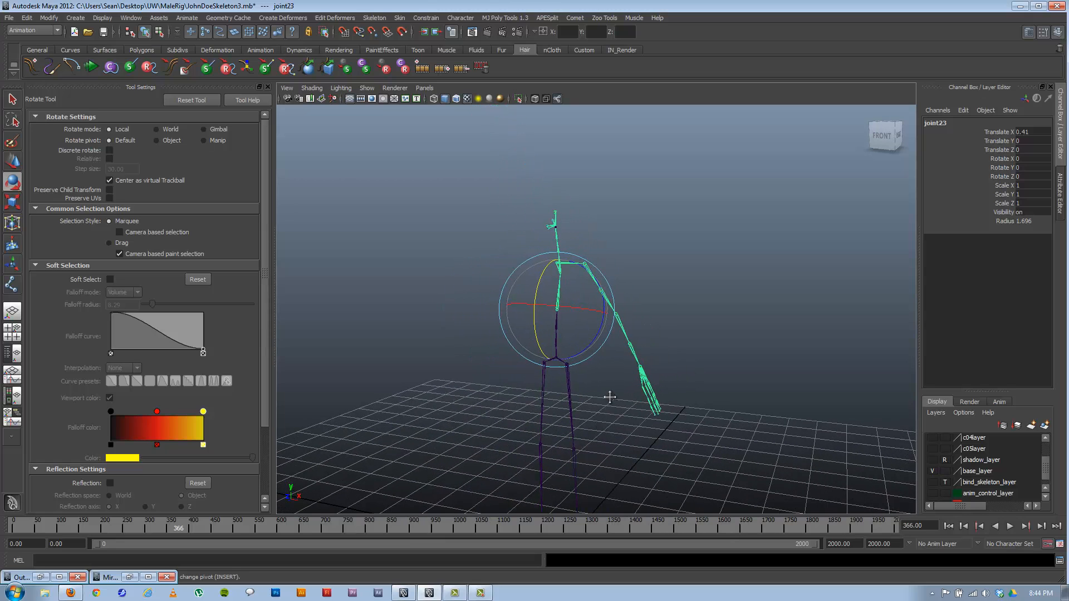
alt+middle_drag(609, 397, 612, 307)
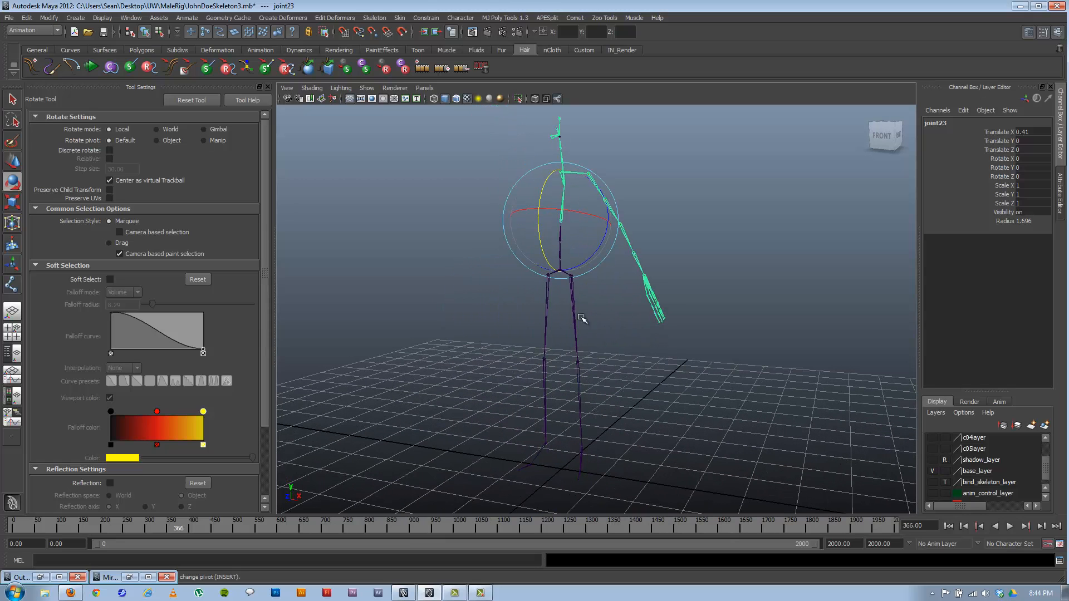
- Mirror the left arm chain from its clavicle joint to the other side of the body, and clear the selection
click(653, 156)
click(586, 172)
click(374, 18)
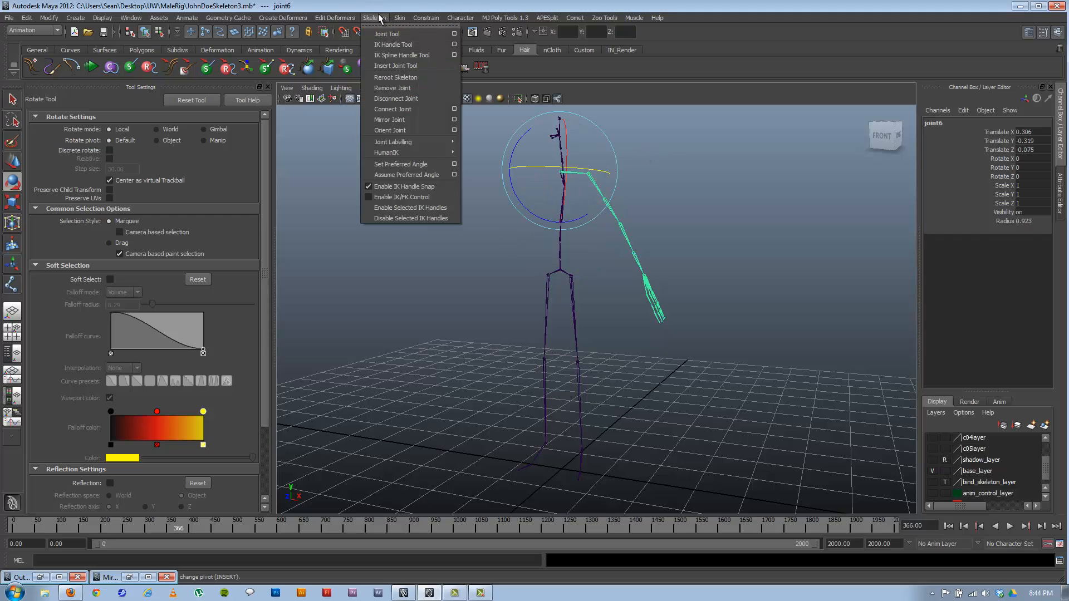
click(418, 121)
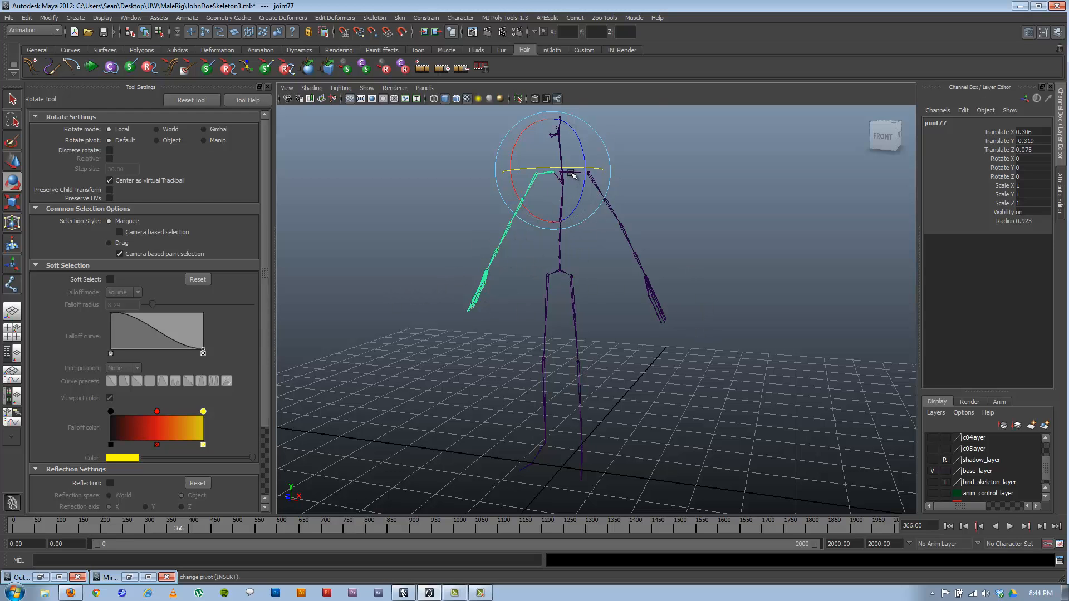
alt+drag(536, 350, 567, 348)
click(604, 312)
- Examine the complete mirrored skeleton and check the names of the left forearm joints and the left thigh joint
alt+drag(601, 310, 526, 249)
alt+drag(524, 301, 630, 348)
alt+right_drag(676, 375, 606, 348)
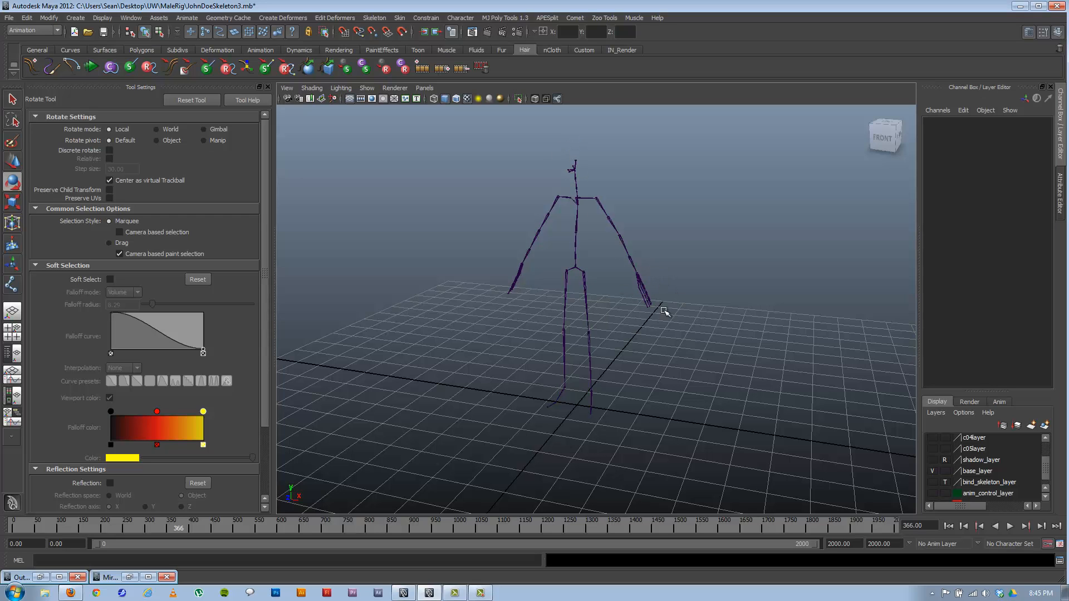
alt+drag(615, 320, 630, 279)
click(639, 280)
alt+right_drag(629, 279, 659, 273)
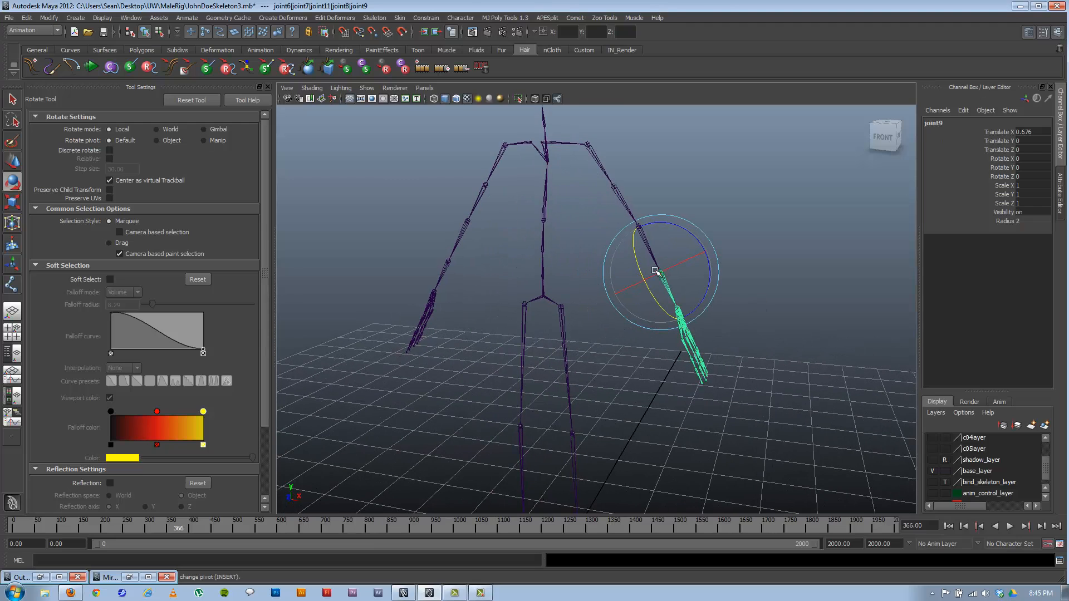
click(645, 195)
click(639, 229)
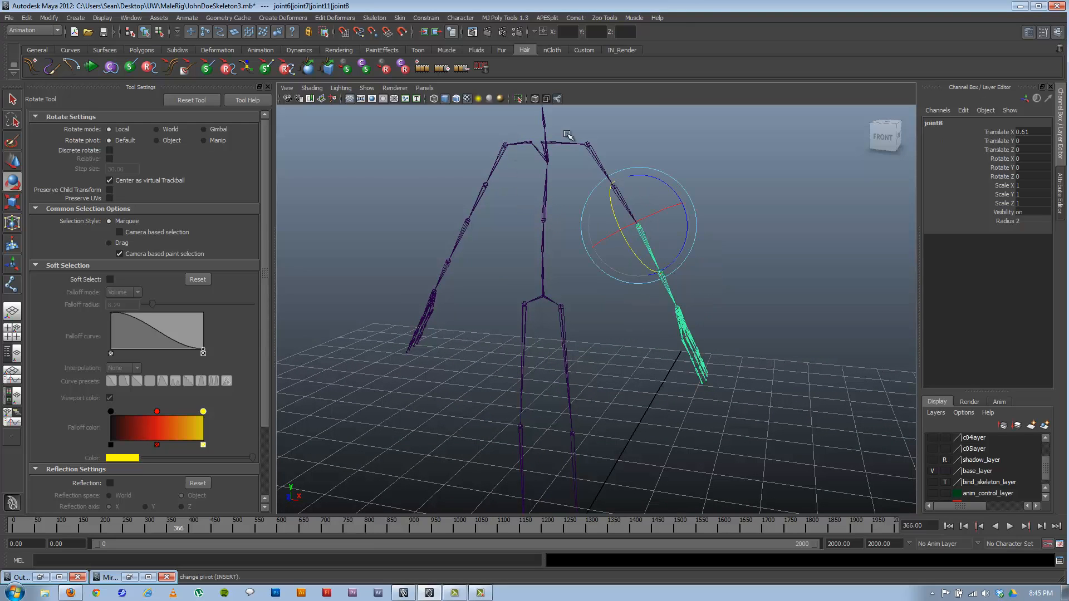
click(560, 337)
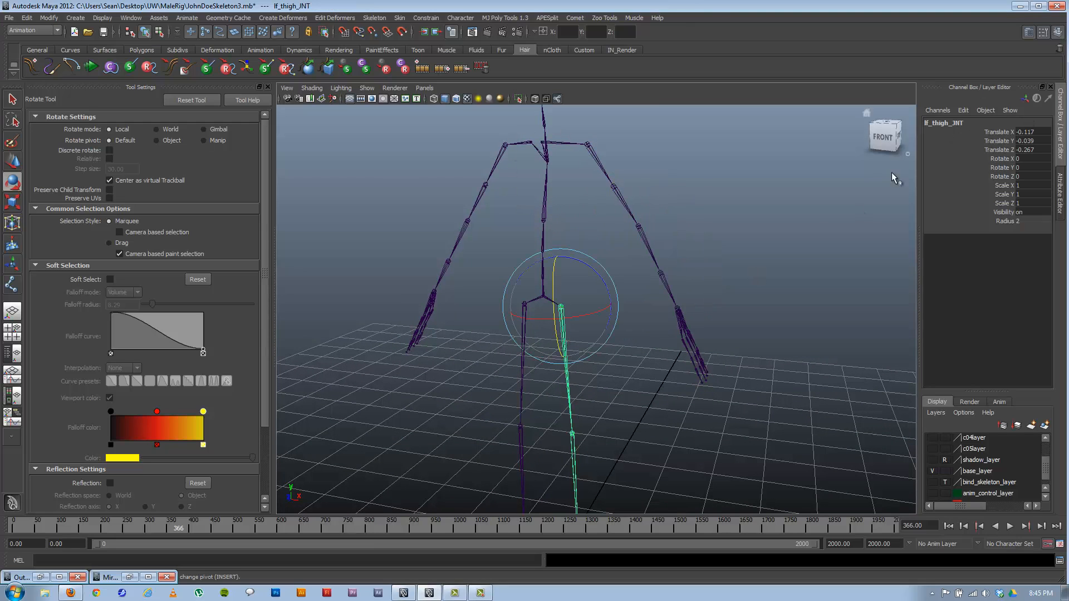
- Select the left knee joint and examine the Outliner joint hierarchy from the thigh chains up to cl_hips_JNT
alt+middle_drag(572, 363, 586, 283)
click(587, 379)
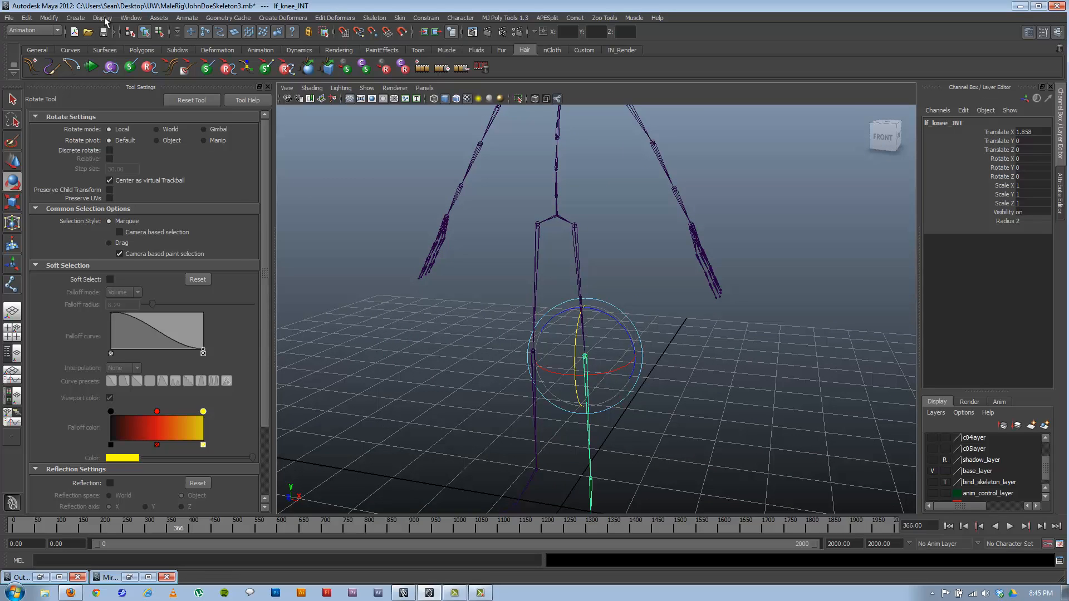
click(131, 18)
click(160, 98)
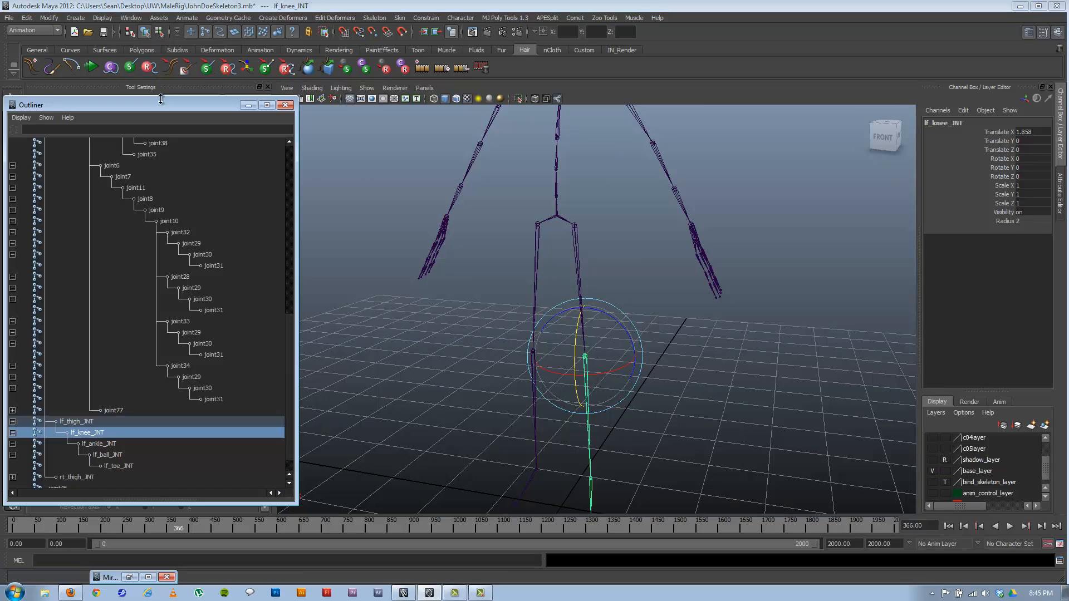
scroll(169, 375, down, 2)
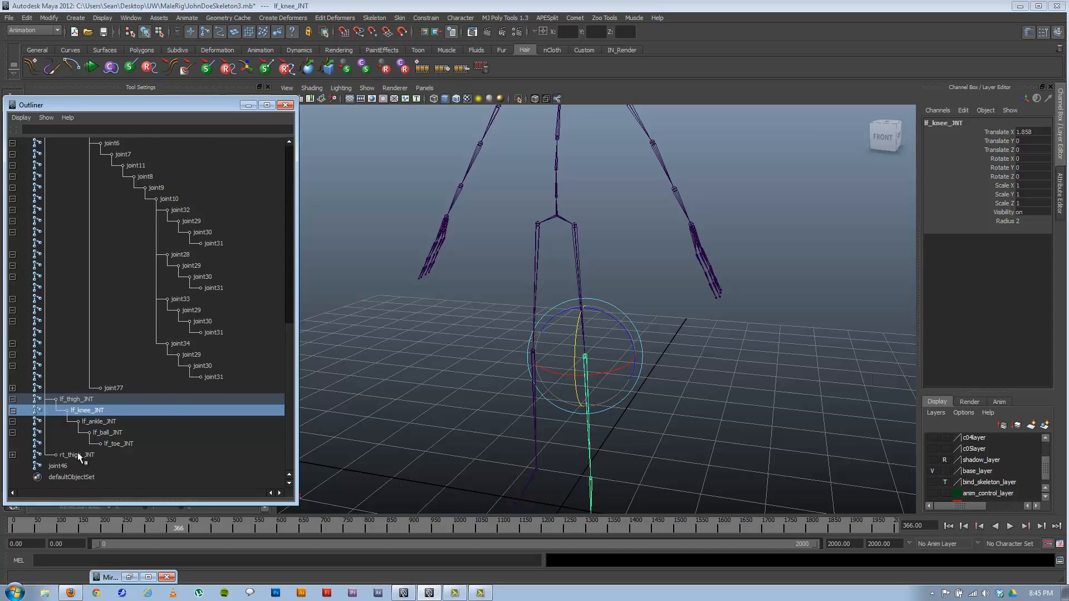
scroll(196, 360, up, 5)
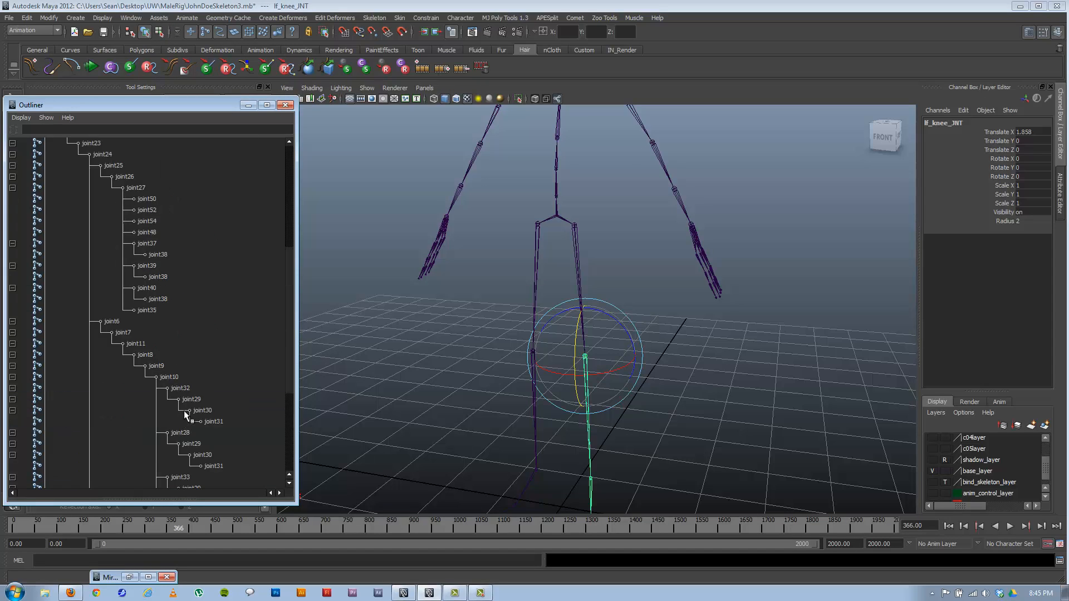
scroll(184, 412, up, 3)
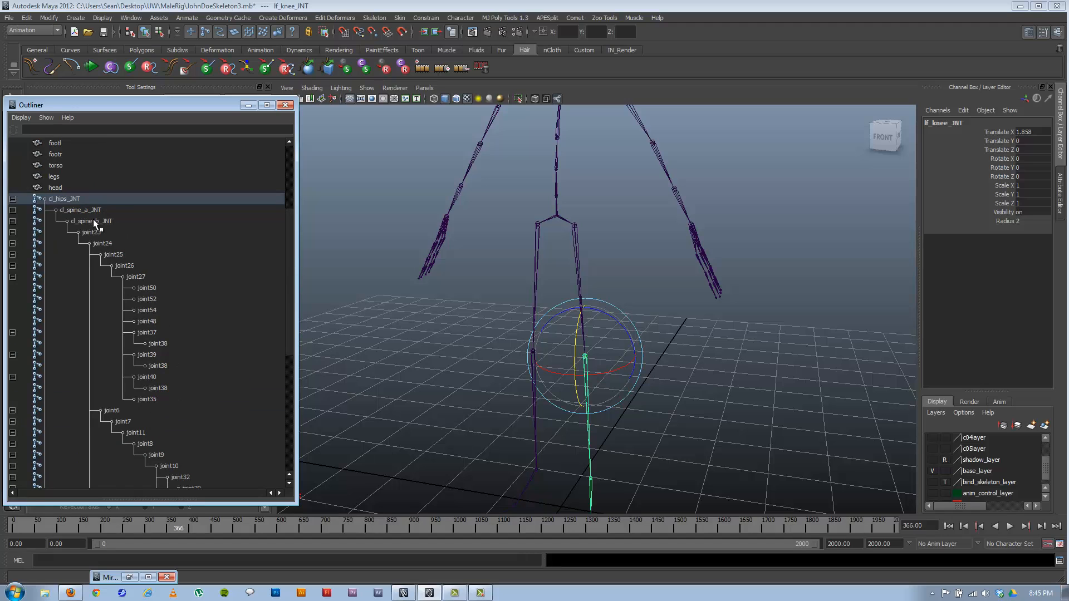
click(248, 105)
- Clear the selection and examine the complete skeleton from several angles around the front
click(608, 249)
alt+drag(608, 248, 537, 268)
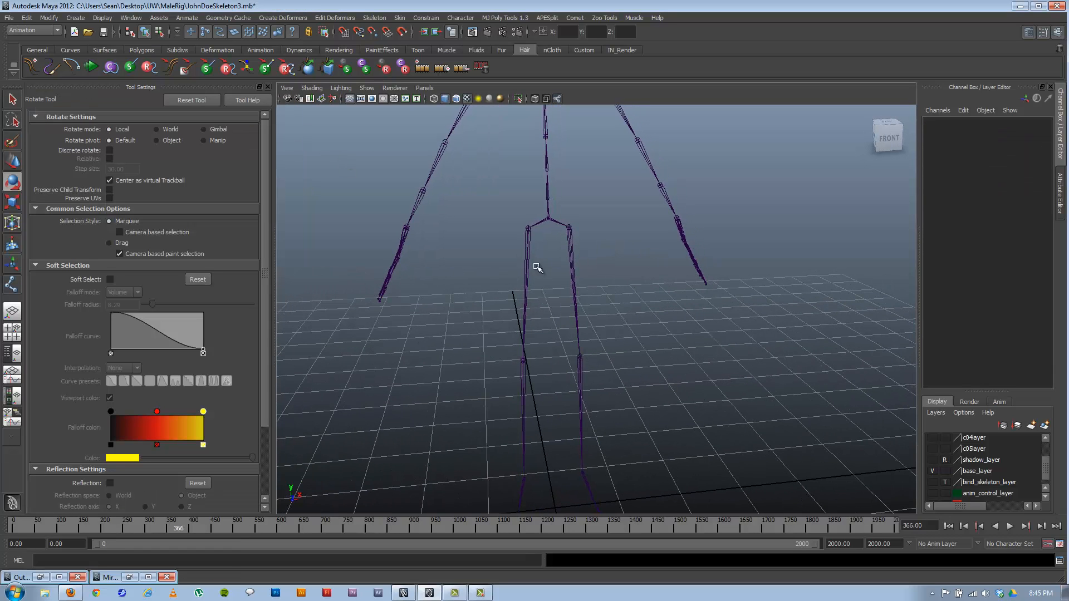
alt+middle_drag(537, 268, 602, 349)
alt+right_drag(658, 346, 479, 315)
mouse_move(613, 327)
alt+mouse_down()
mouse_move(579, 310)
mouse_move(628, 327)
alt+mouse_up()
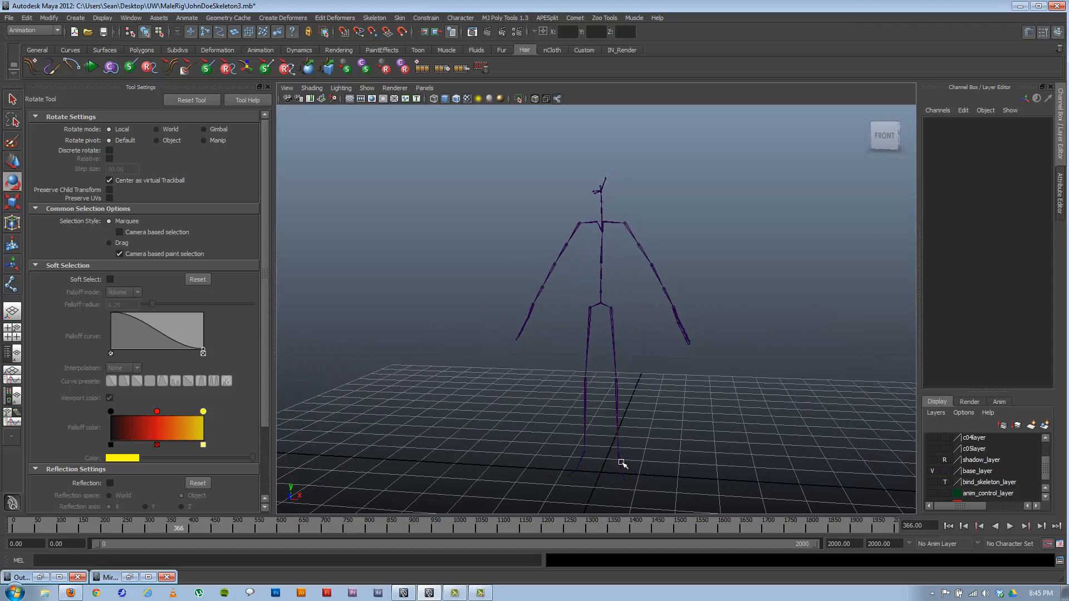
alt+drag(638, 399, 594, 392)
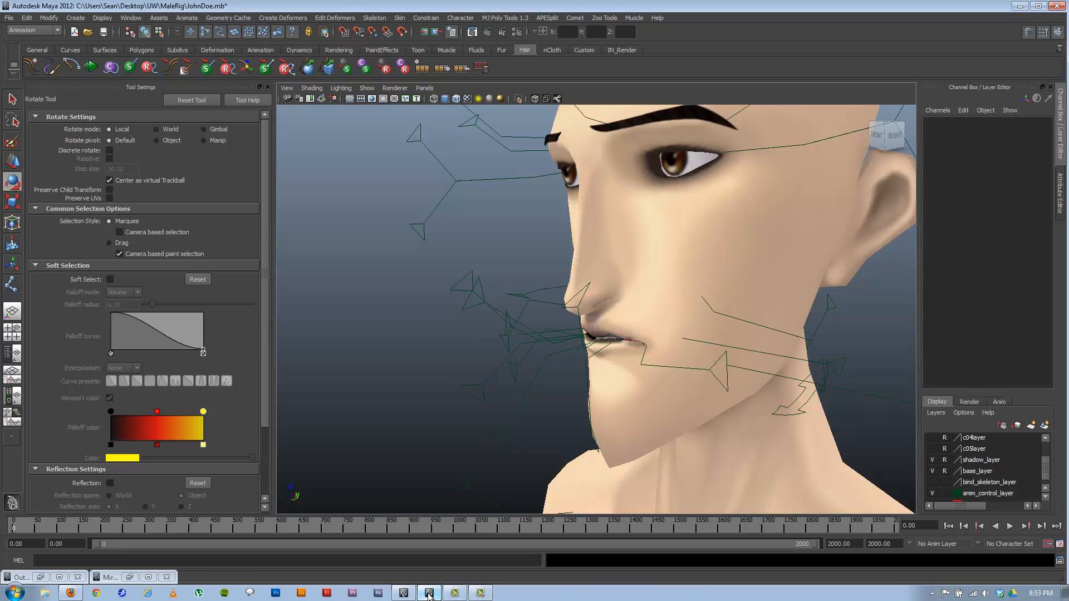
- Pose the finished rig's mouth open and rotate Lip_Corner_L to about -4.1, 11.4, 1.3 in X, Y and Z
alt+drag(570, 358, 730, 296)
click(671, 351)
click(824, 413)
click(620, 381)
click(657, 396)
click(763, 371)
drag(726, 297, 723, 299)
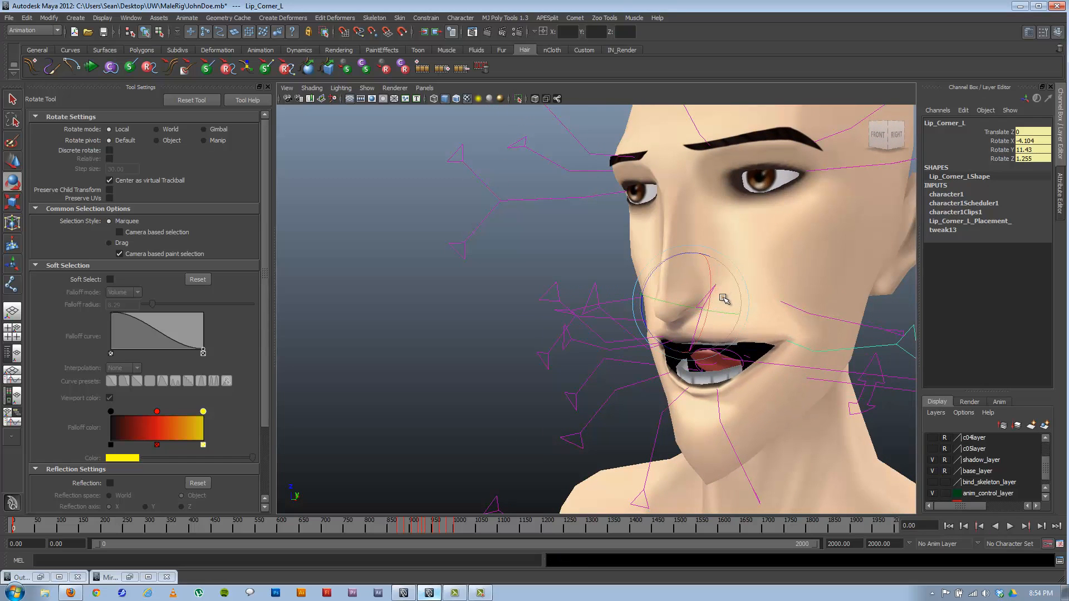
- Try rotating and moving the Lip_Upper_L control in different directions, undoing each trial
click(699, 307)
click(697, 308)
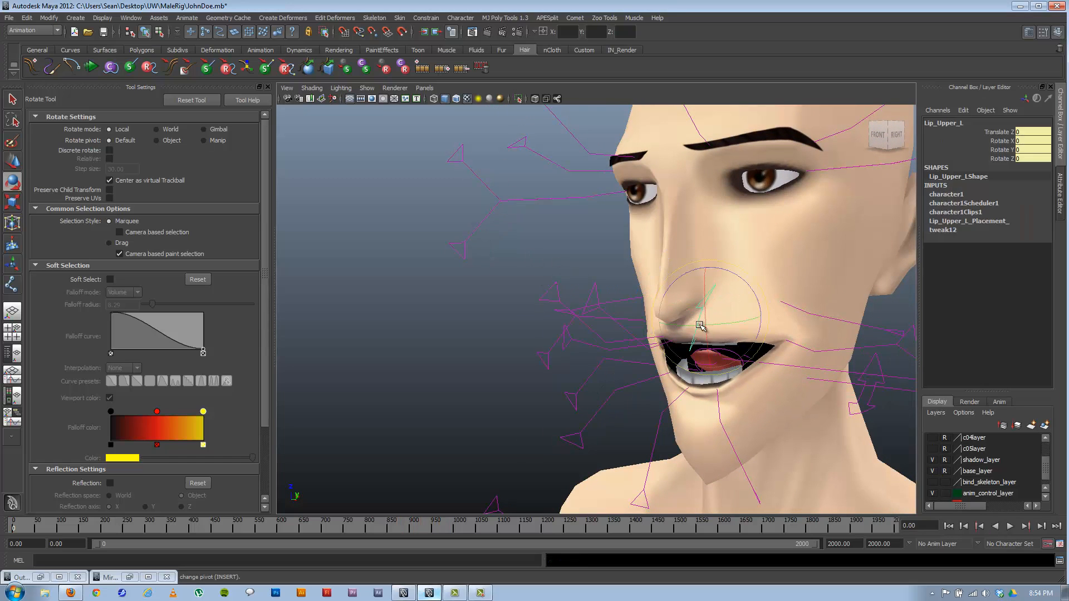
drag(701, 306, 708, 312)
key(ctrl+z)
key(w)
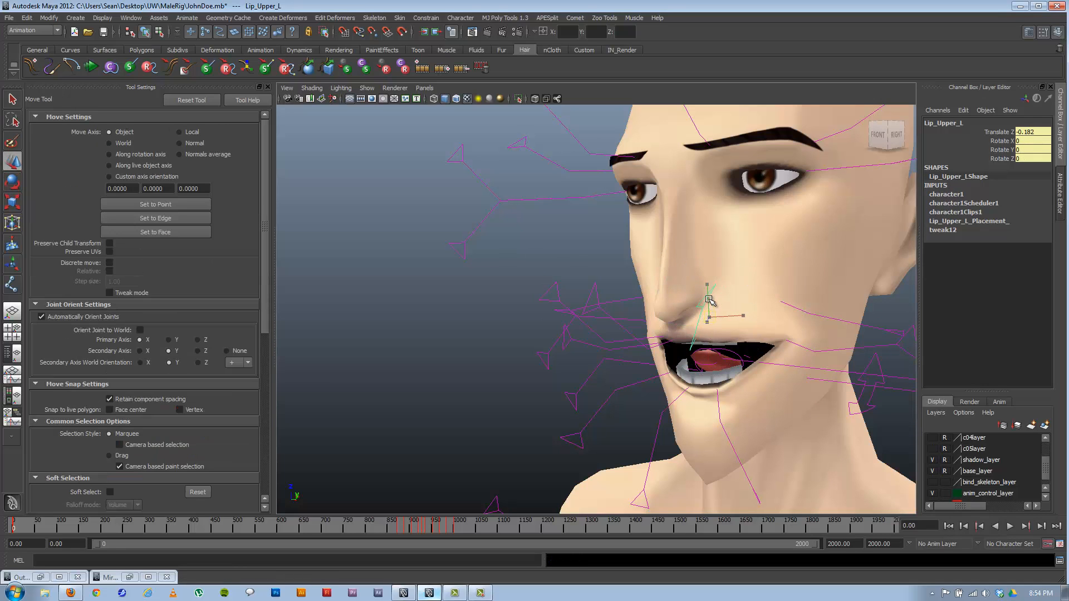
key(ctrl+z)
key(ctrl+z)
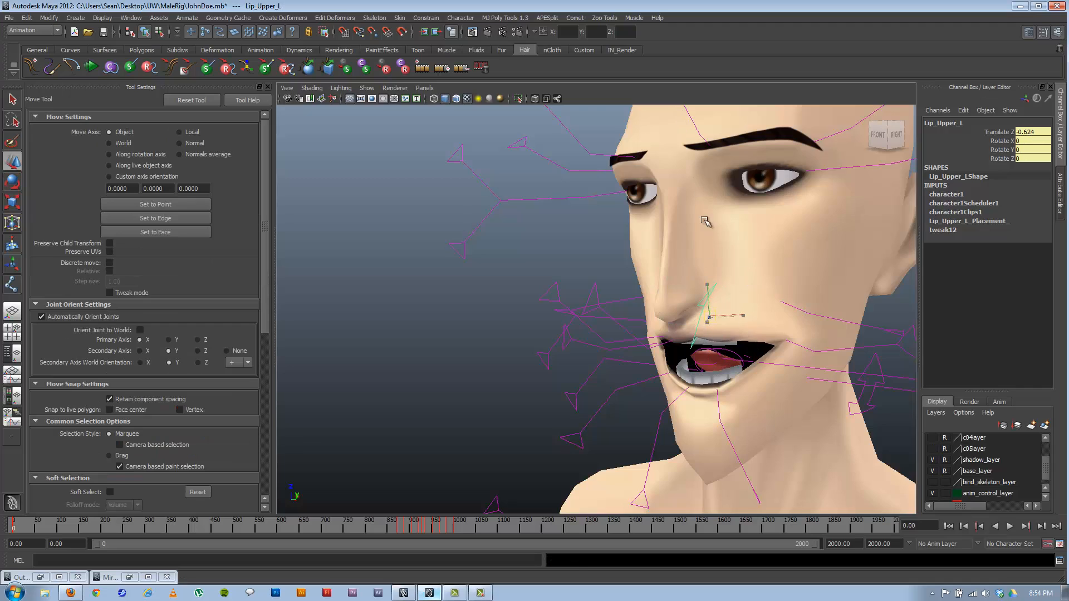
drag(713, 289, 701, 229)
key(ctrl+z)
key(ctrl+z)
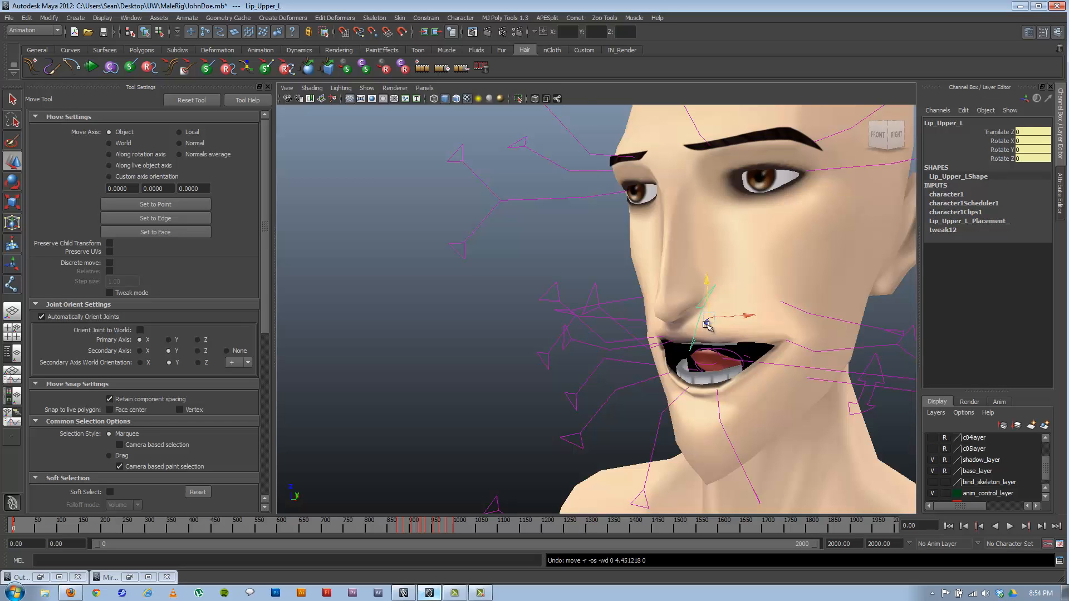
drag(707, 325, 585, 349)
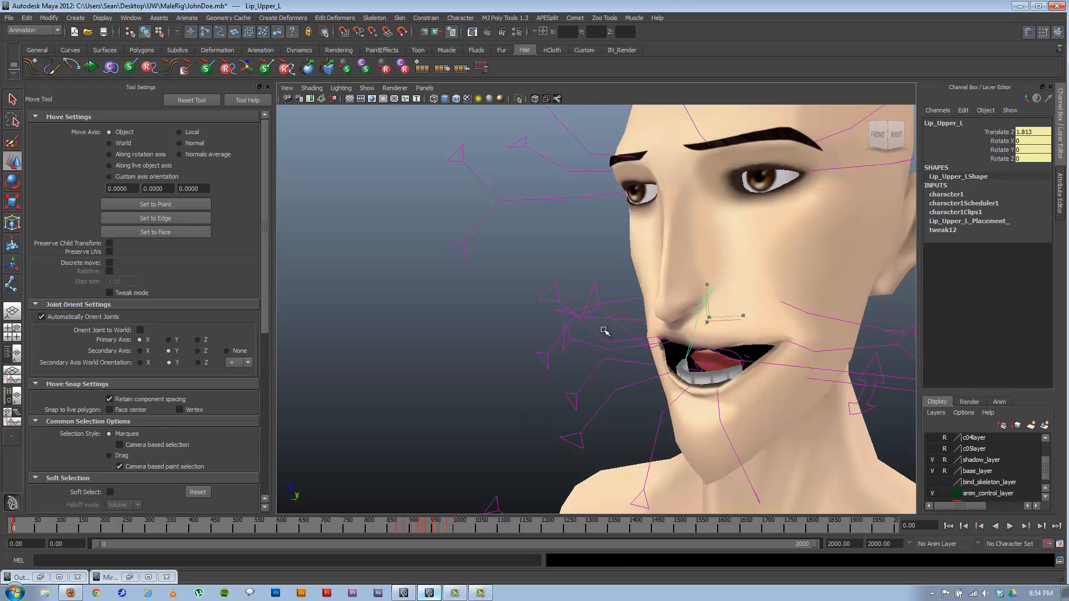
key(ctrl+z)
- Try raising the left upper lip by rotating Lip_Upper_L to about -0.4, 11.3, 7.6 in X, Y and Z
alt+drag(665, 331, 706, 313)
key(e)
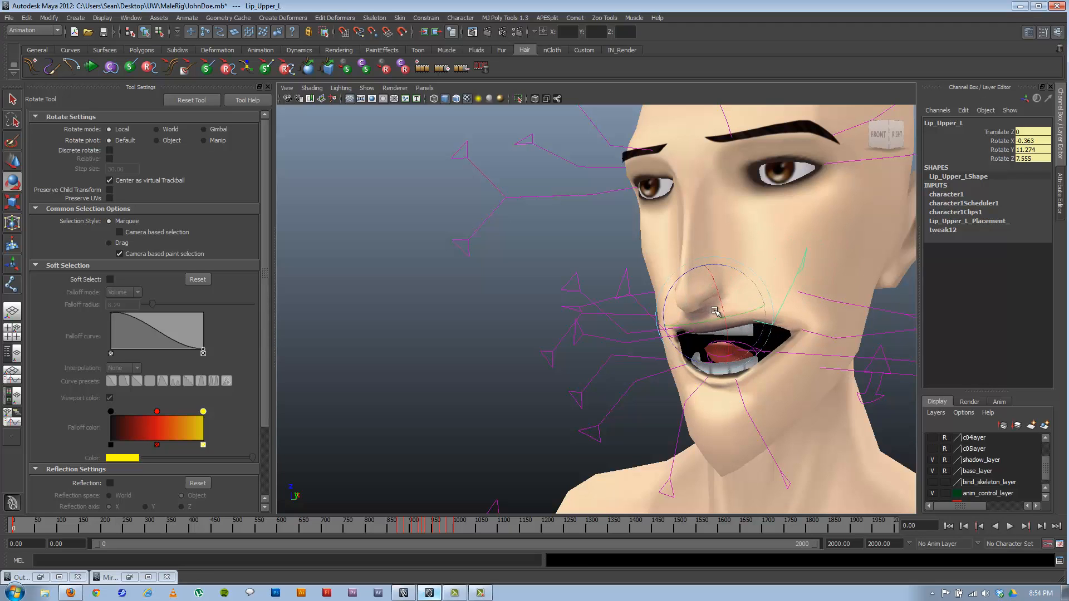
mouse_move(715, 311)
alt+mouse_down()
mouse_move(763, 291)
mouse_move(714, 313)
alt+mouse_up()
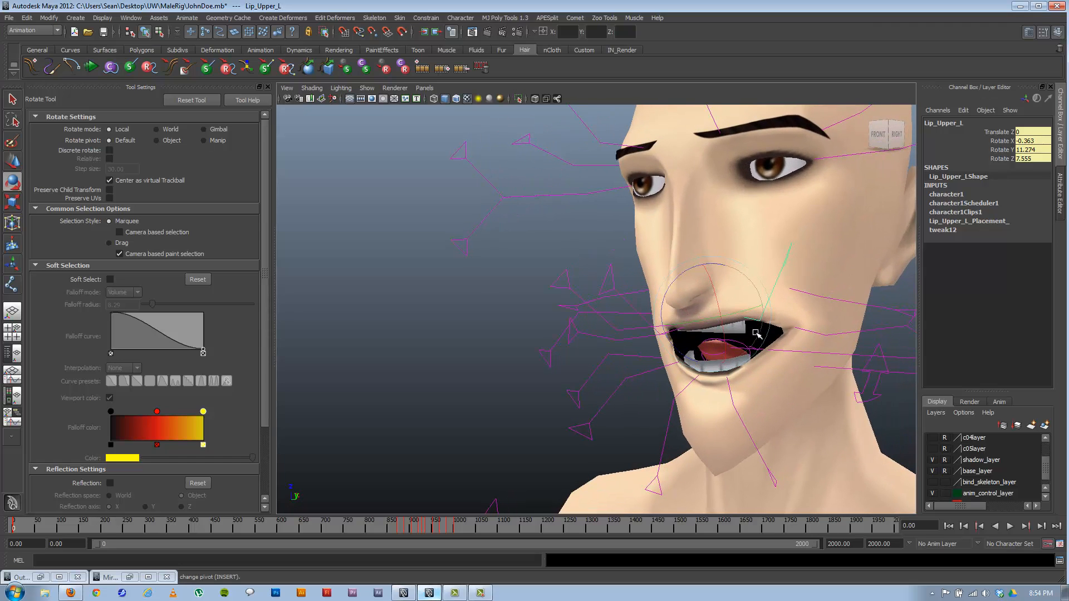
- Raise the middle of the upper lip by rotating Lip_Upper_C to about -3.5, -0.2, -1.0, and clear the selection
alt+drag(647, 335, 649, 312)
click(652, 310)
drag(735, 330, 742, 313)
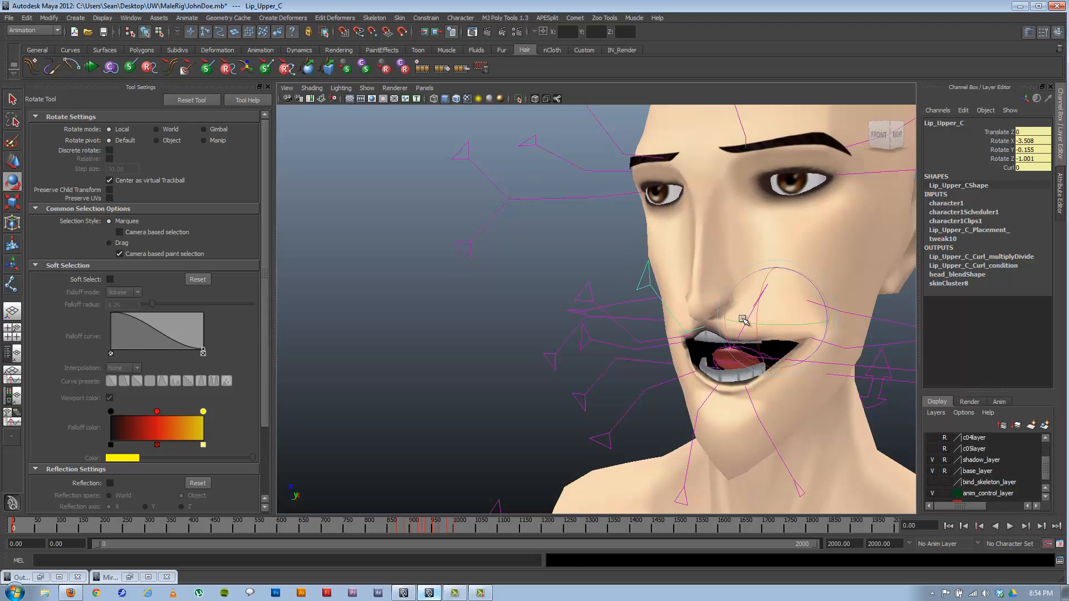
click(596, 239)
- Rotate Lip_Upper_L to about -1.1, 6.1, 3.4 to raise the left upper lip, and clear the selection
click(748, 321)
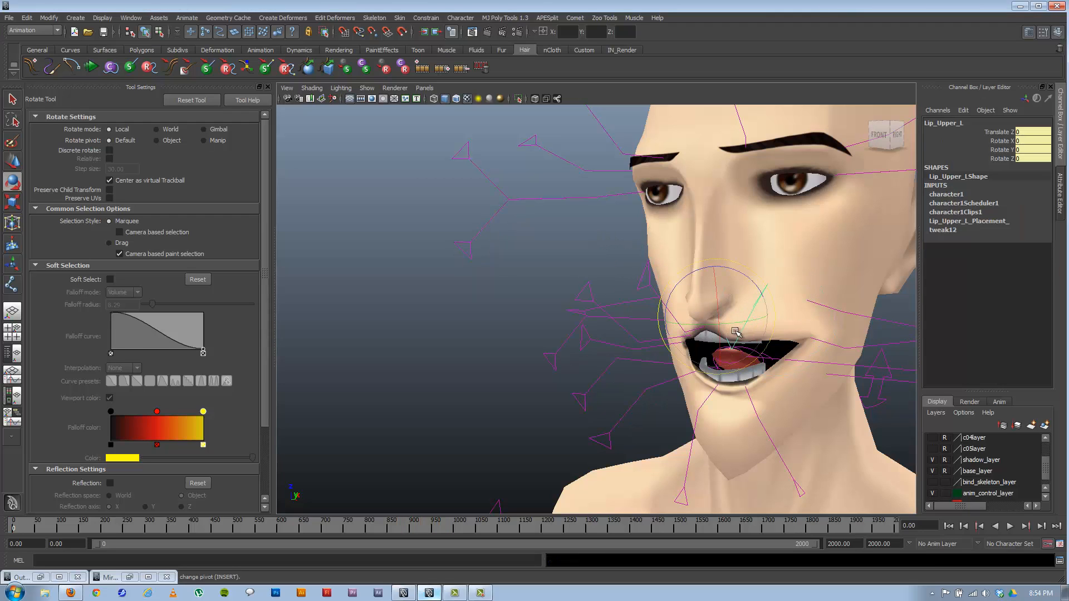
drag(738, 335, 732, 332)
click(579, 312)
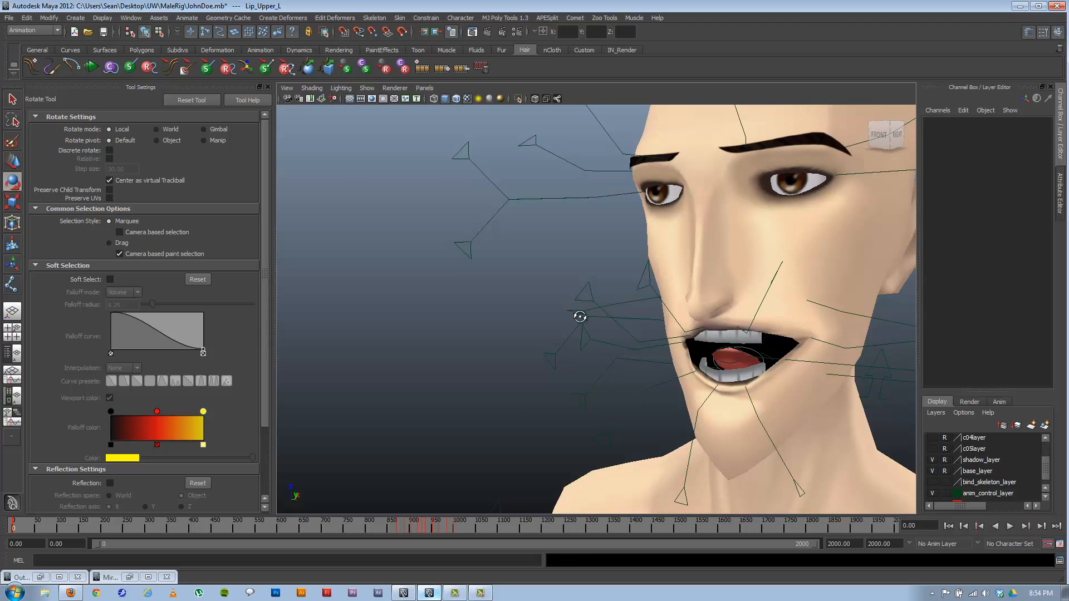
- Examine the open mouth pose from both sides of the face and check the rotation of Lip_Upper_L
mouse_move(580, 312)
alt+mouse_down()
mouse_move(702, 314)
mouse_move(593, 313)
alt+mouse_up()
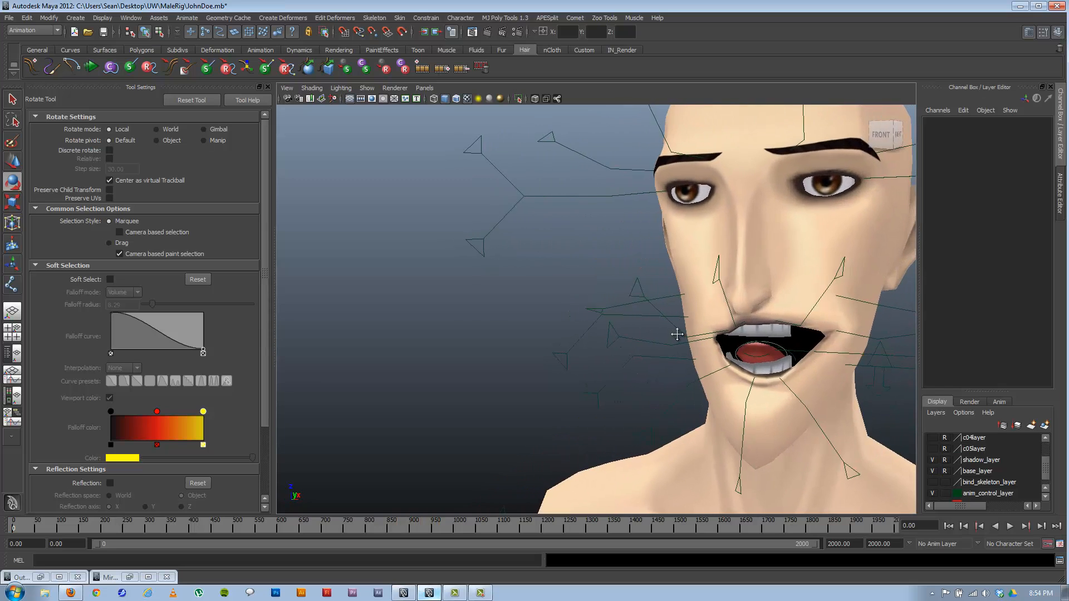
alt+right_drag(594, 312, 646, 337)
alt+drag(645, 337, 692, 362)
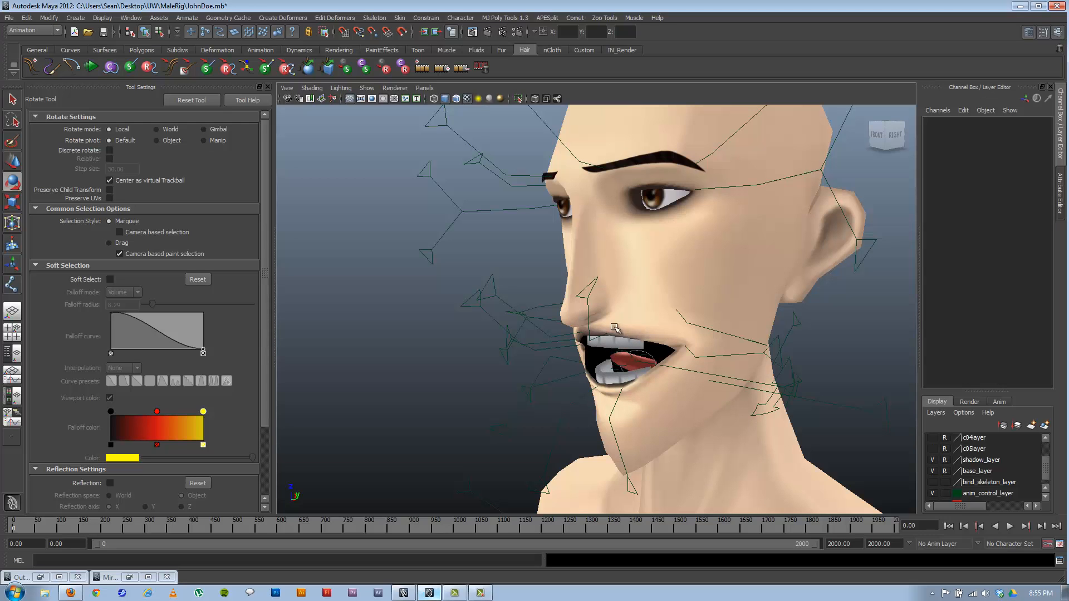
alt+drag(612, 328, 700, 353)
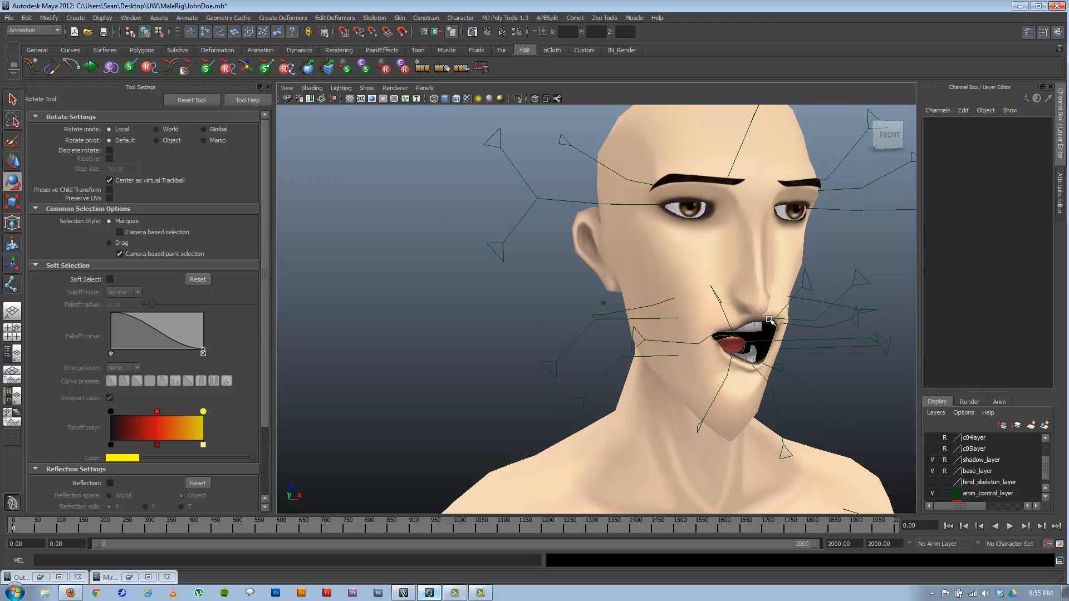
alt+drag(769, 319, 692, 314)
click(748, 304)
alt+drag(641, 372, 615, 397)
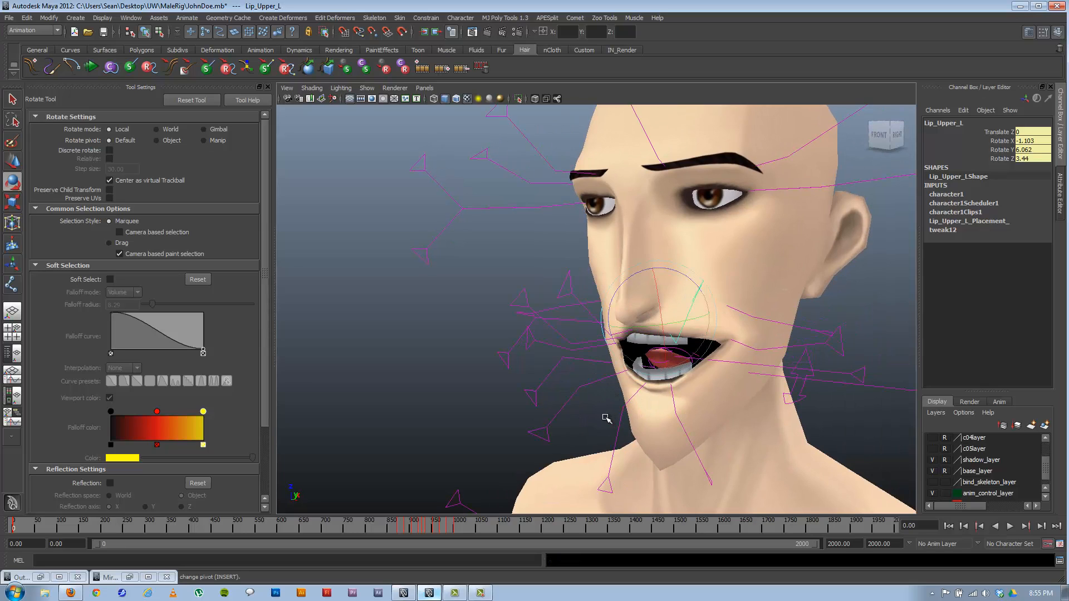